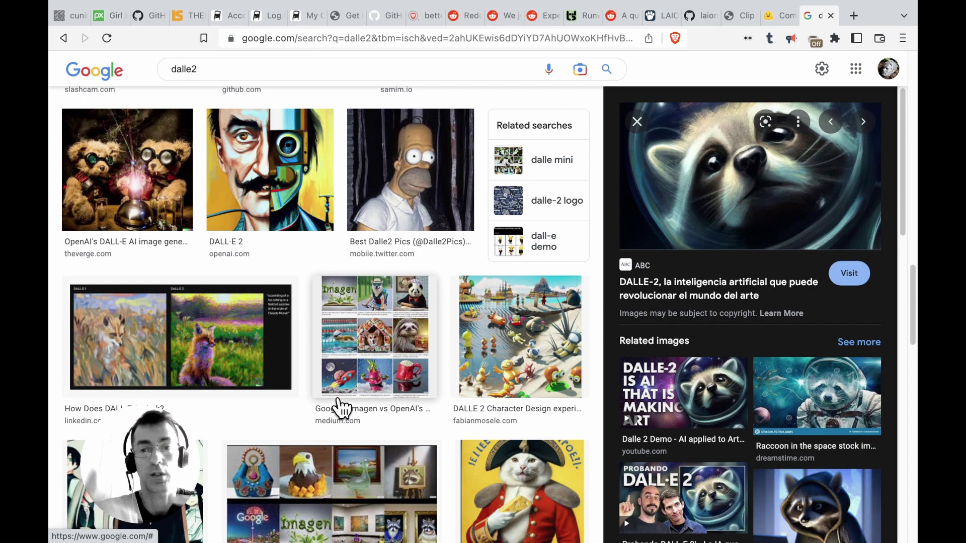
Browse the dalle2 image results and step through several previews to examine AI-generated examples.
scroll(509, 309, up, 2)
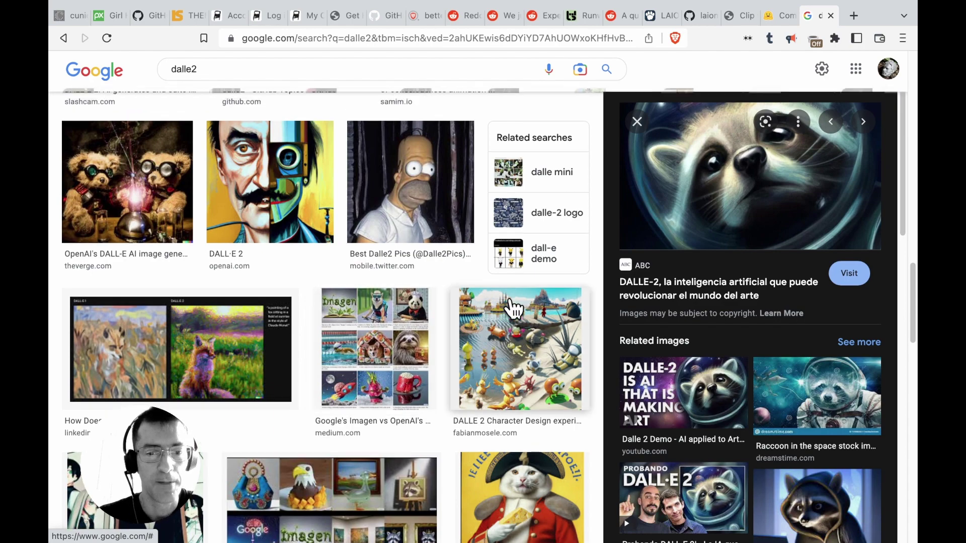
scroll(514, 306, down, 7)
scroll(513, 308, down, 10)
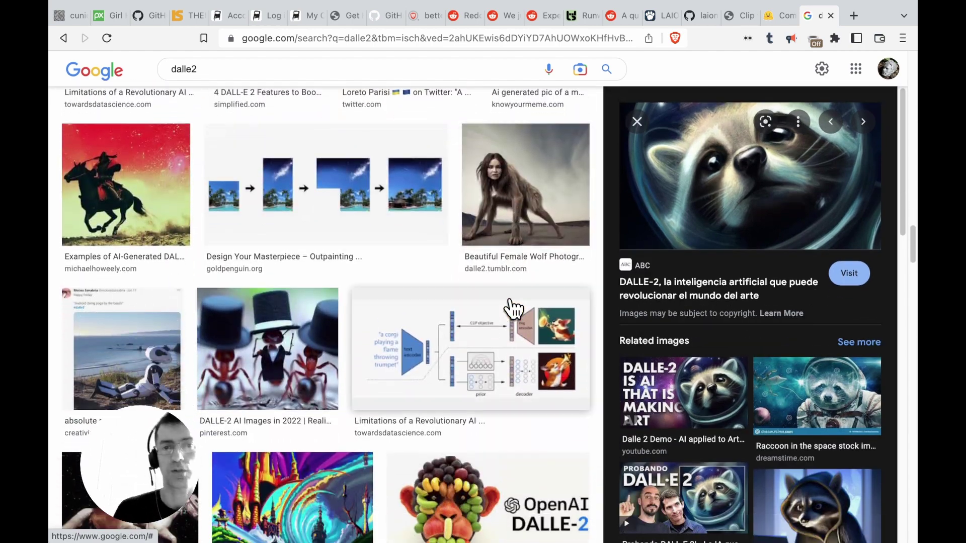
click(518, 195)
key(Right)
key(Right)
key(Right)
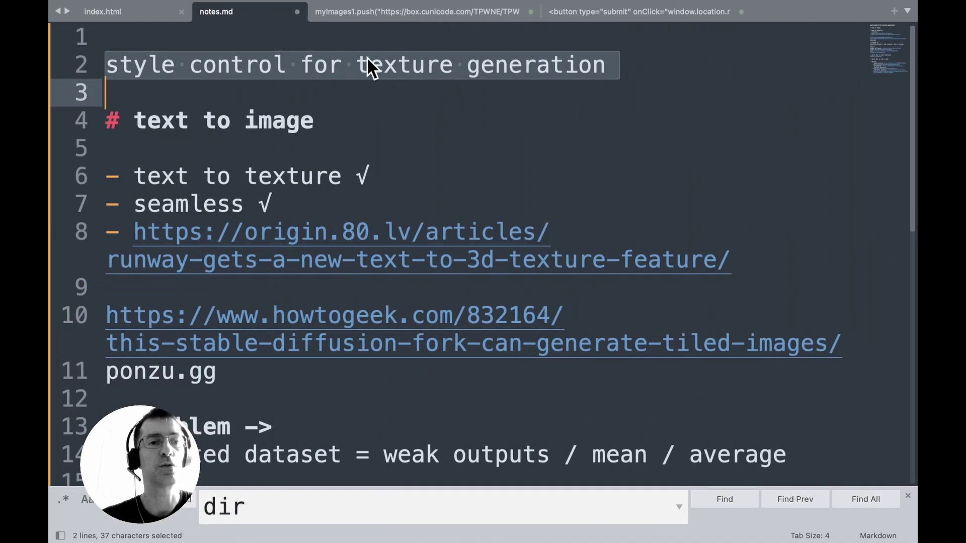
Review the "text to texture" and "seamless" items under the text to image heading in notes.md.
click(367, 91)
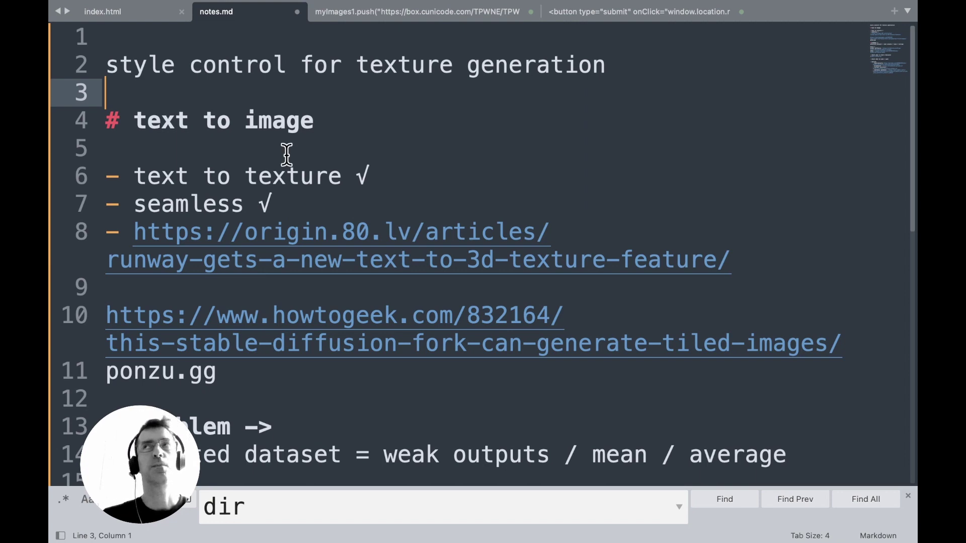
drag(341, 176, 136, 186)
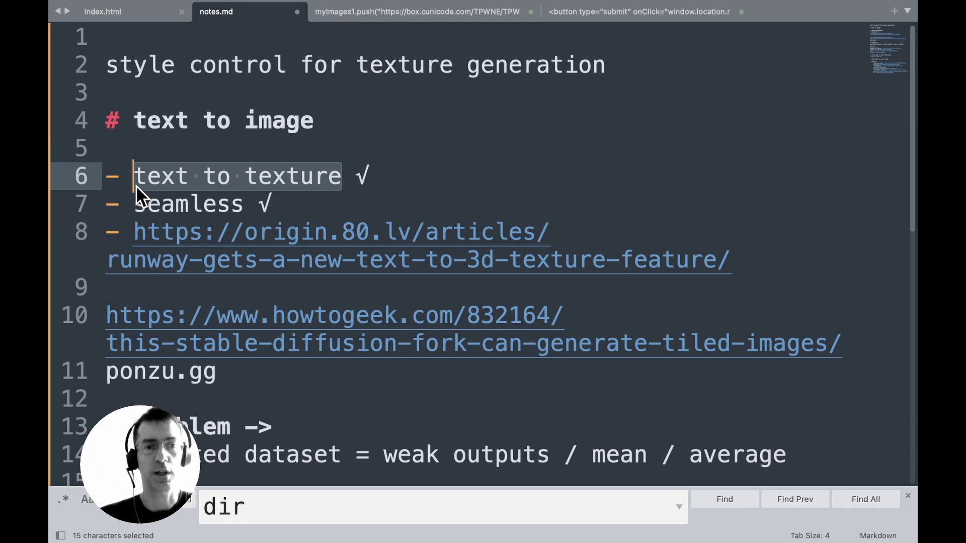
double_click(186, 201)
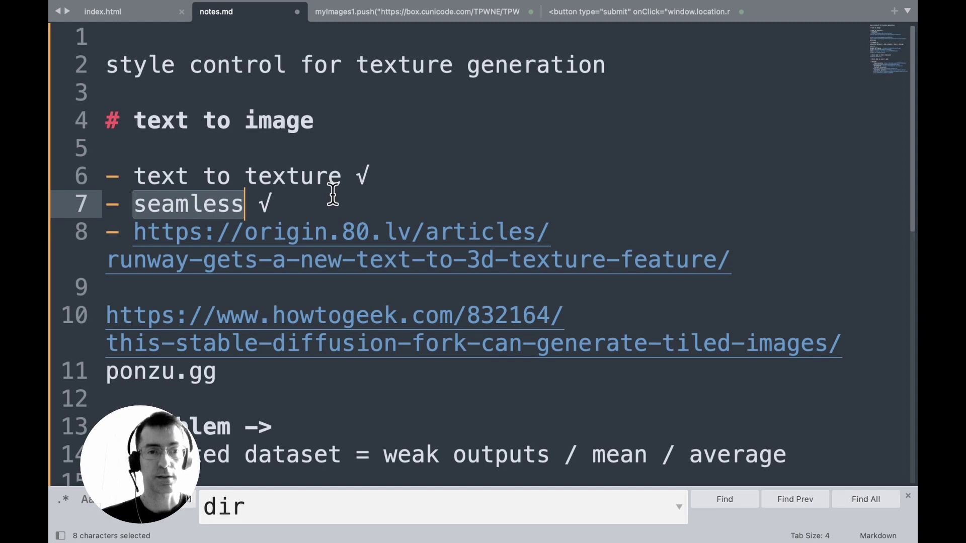
Switch from the notes to the Ubuntu desktop that runs the Stable Diffusion web UI.
key(ctrl+Right)
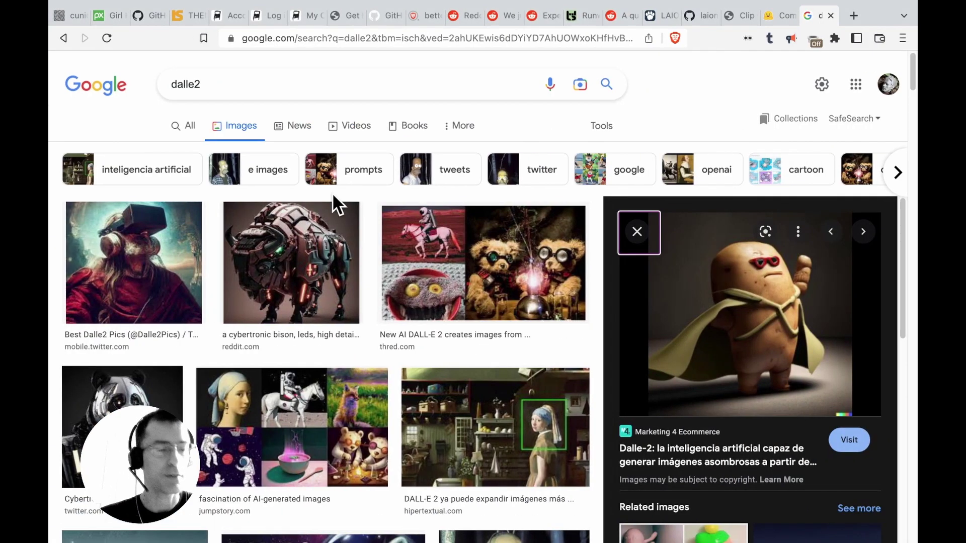
key(super+Tab)
key(super+Tab)
key(super+Tab)
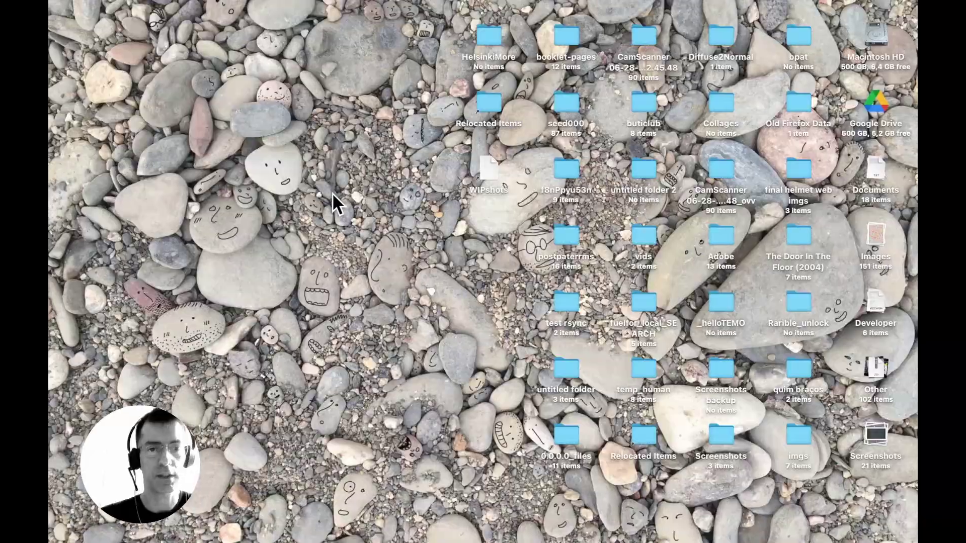
key(super+Tab)
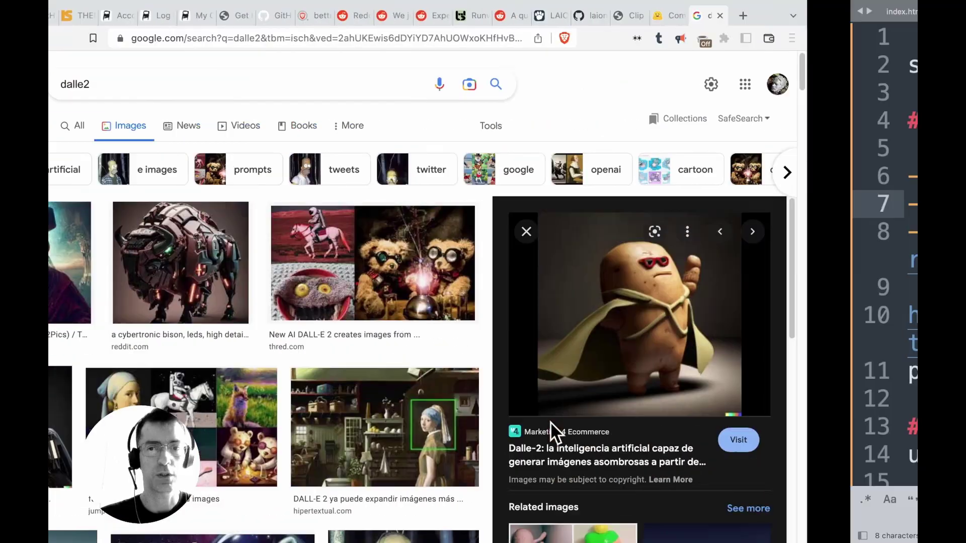
key(super+Tab)
key(super+Tab)
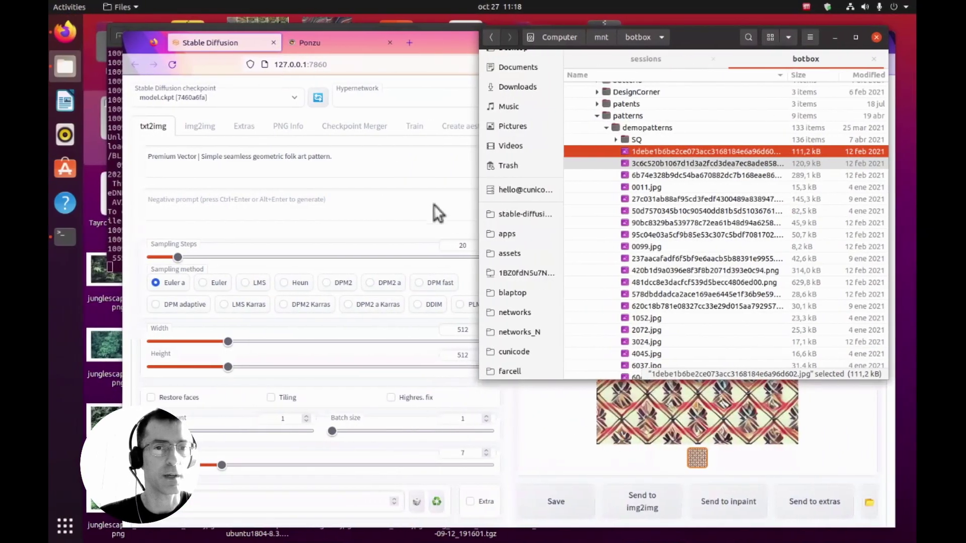
Replace the txt2img prompt with "a brick texture", generate the image and check the generation progress in the terminal.
click(377, 161)
key(ctrl+a)
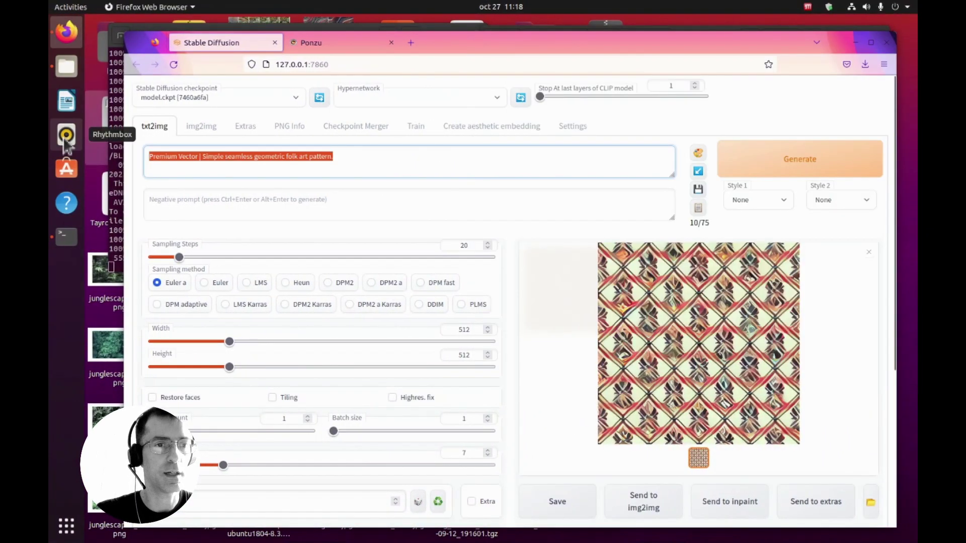
text(a)
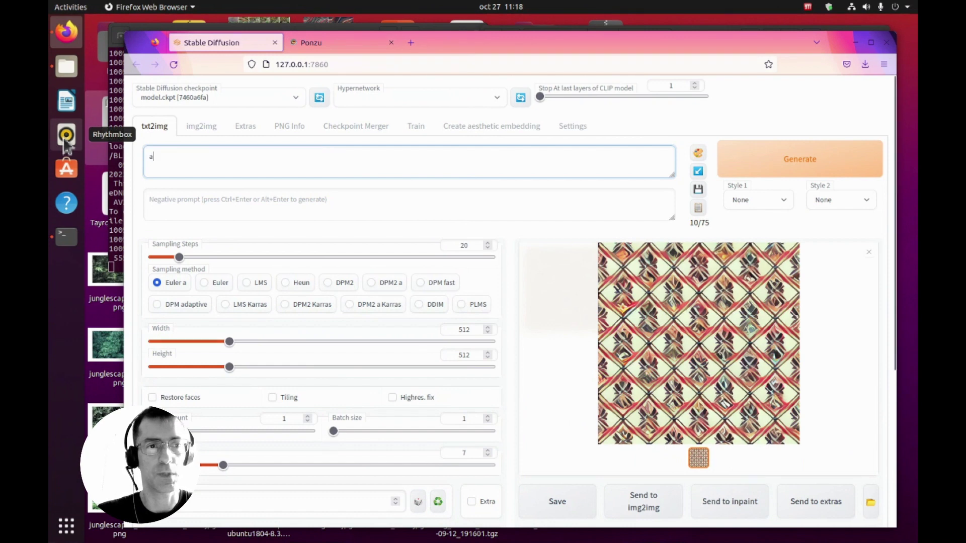
text( r)
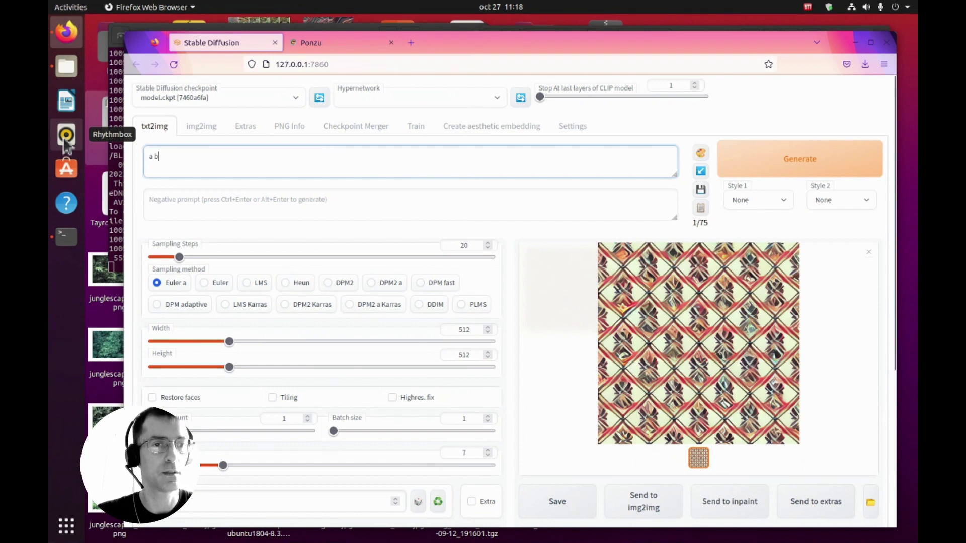
text(rick textu)
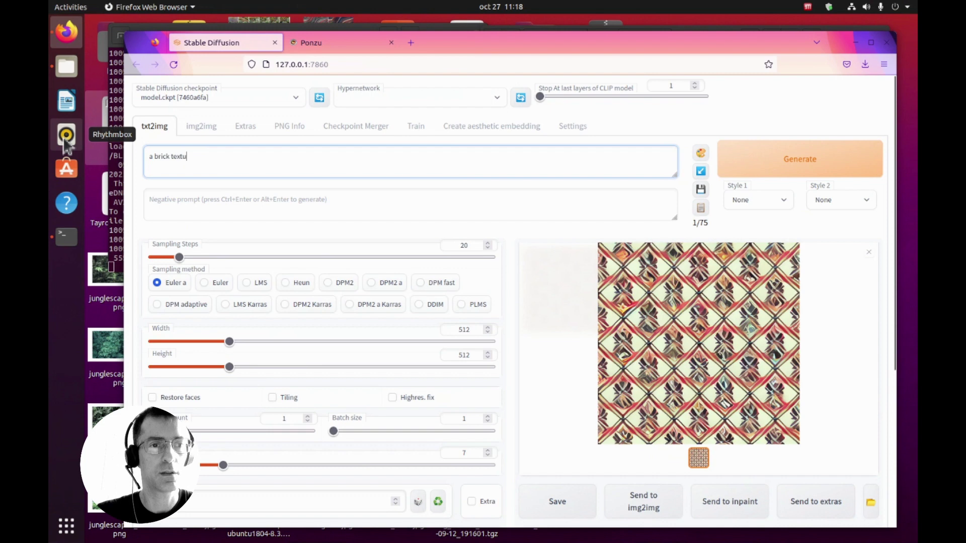
text(re)
click(769, 169)
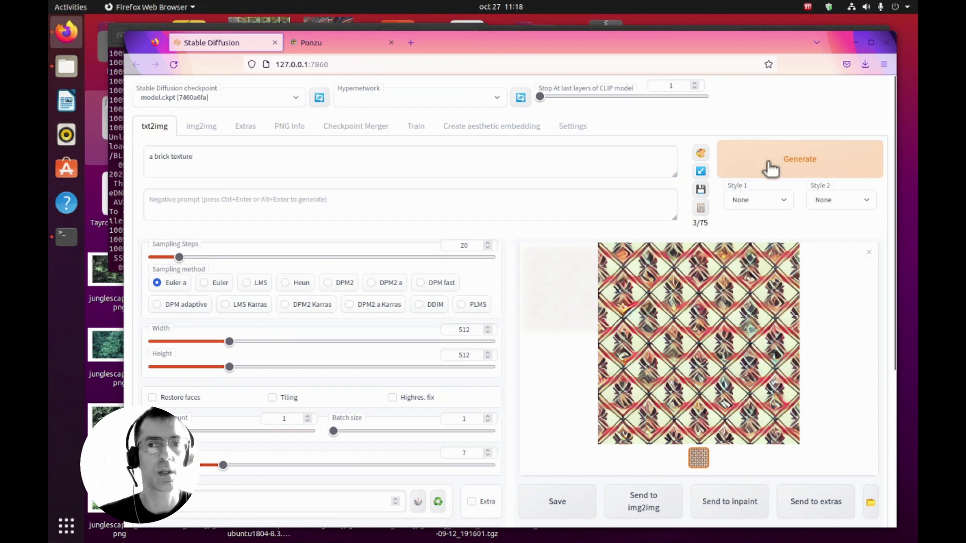
click(112, 245)
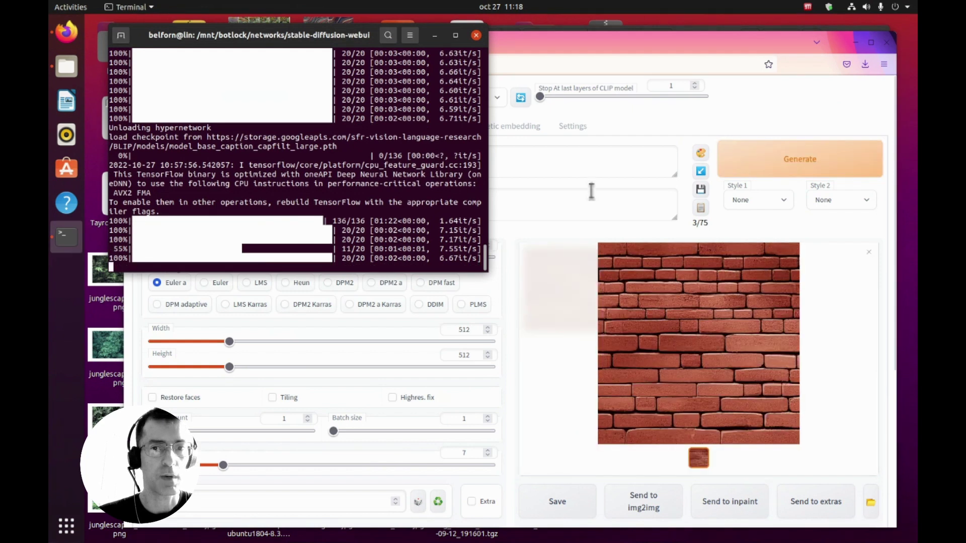
click(736, 133)
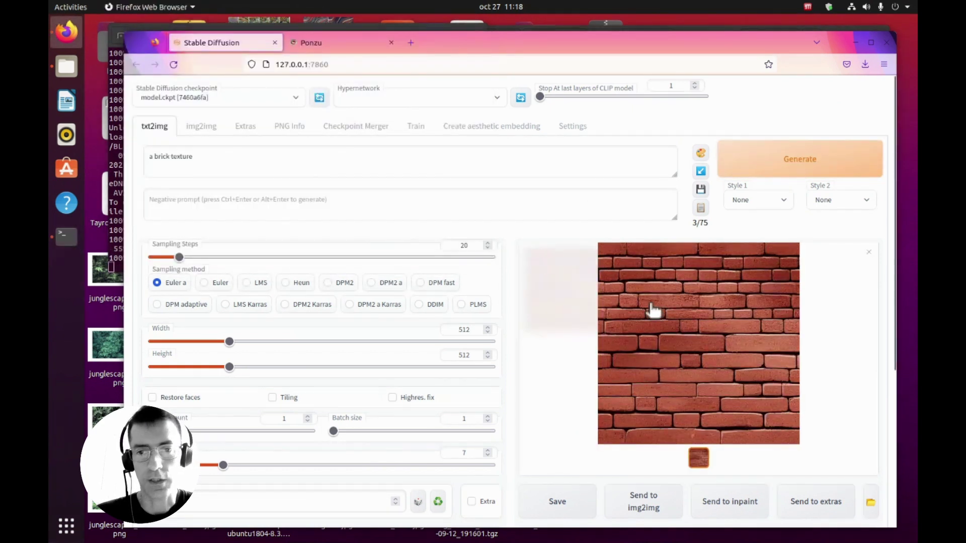
Extend the prompt to "a brick texture, with holes, and blue tones" and generate a new image.
triple_click(222, 161)
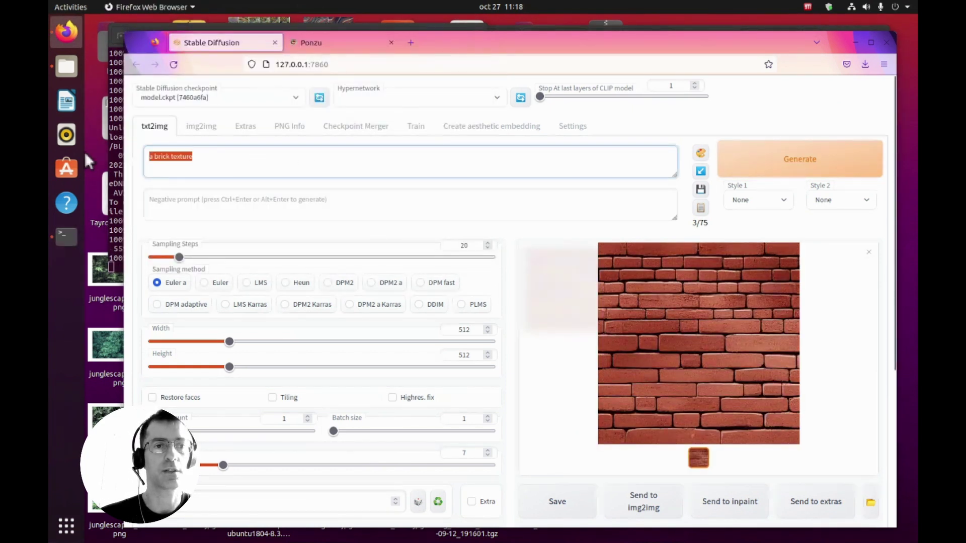
key(End)
text(,)
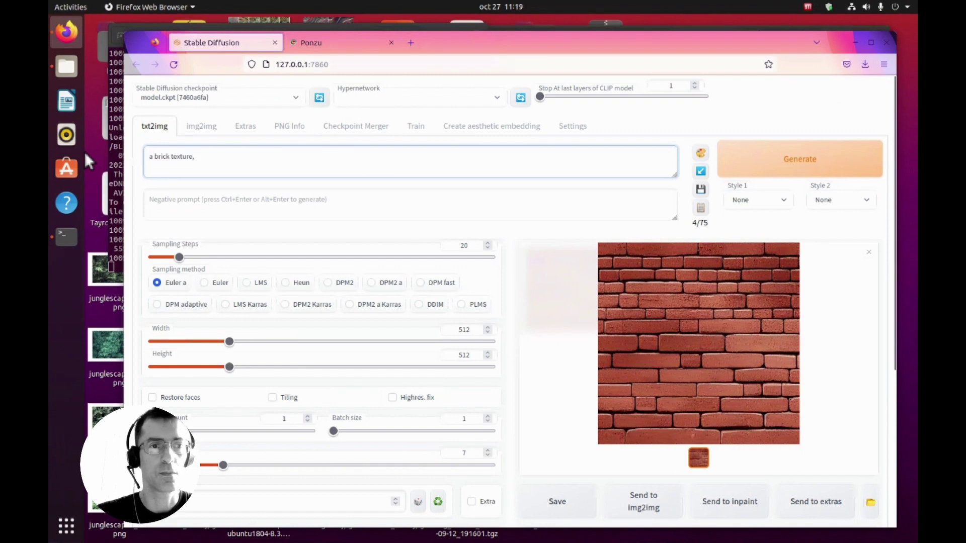
text( with)
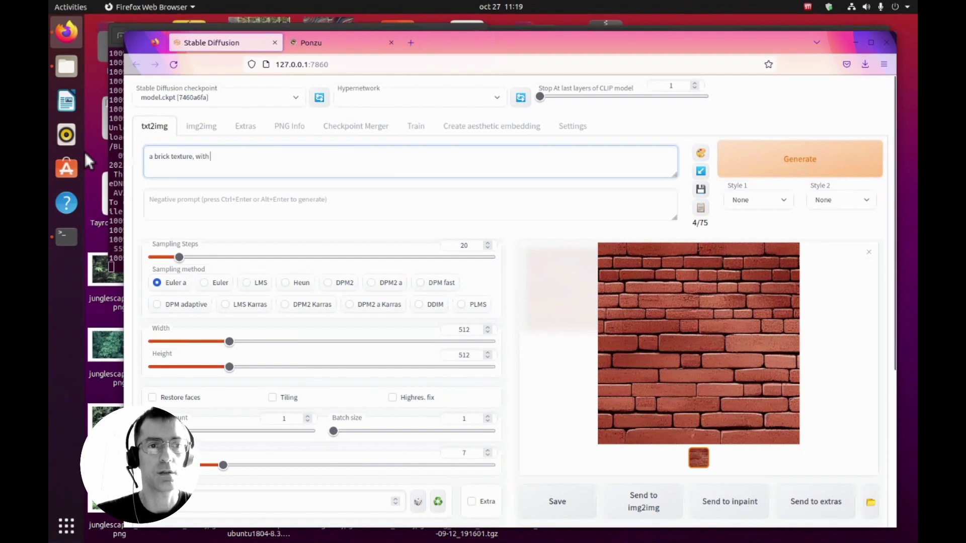
text( holes, and blue)
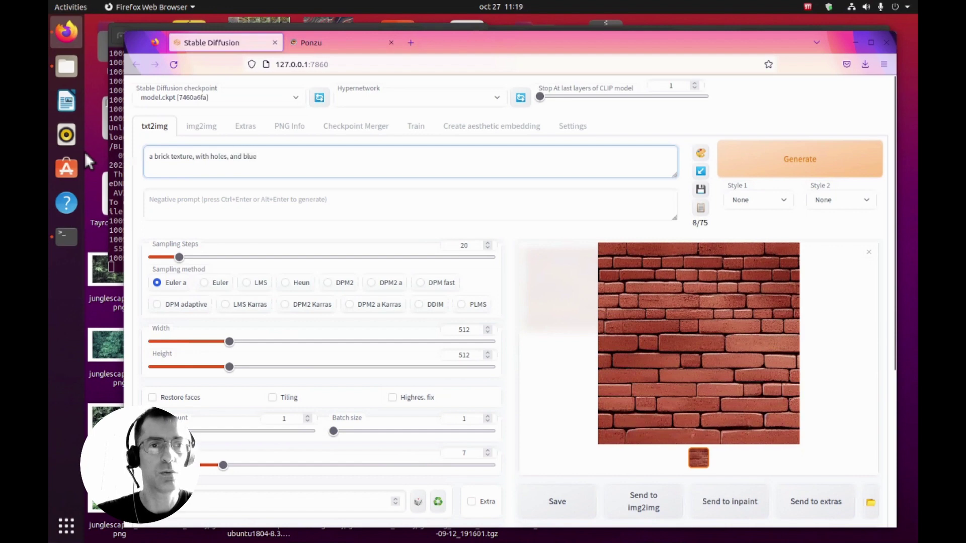
text( tones)
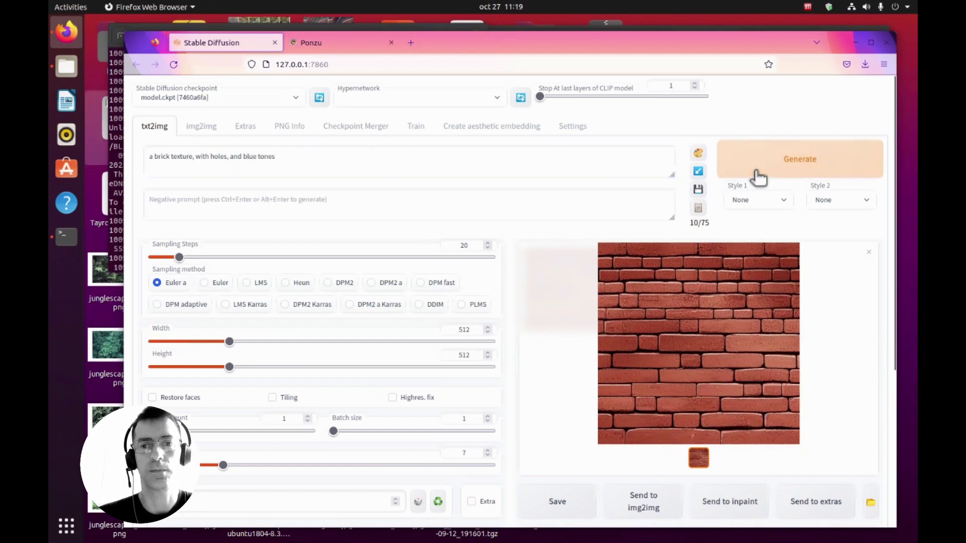
click(756, 175)
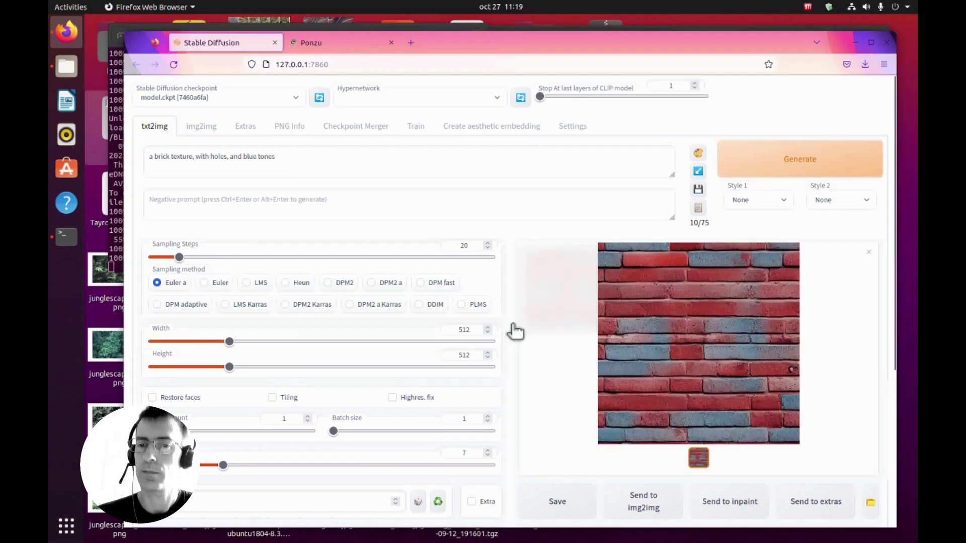
triple_click(282, 156)
text(a)
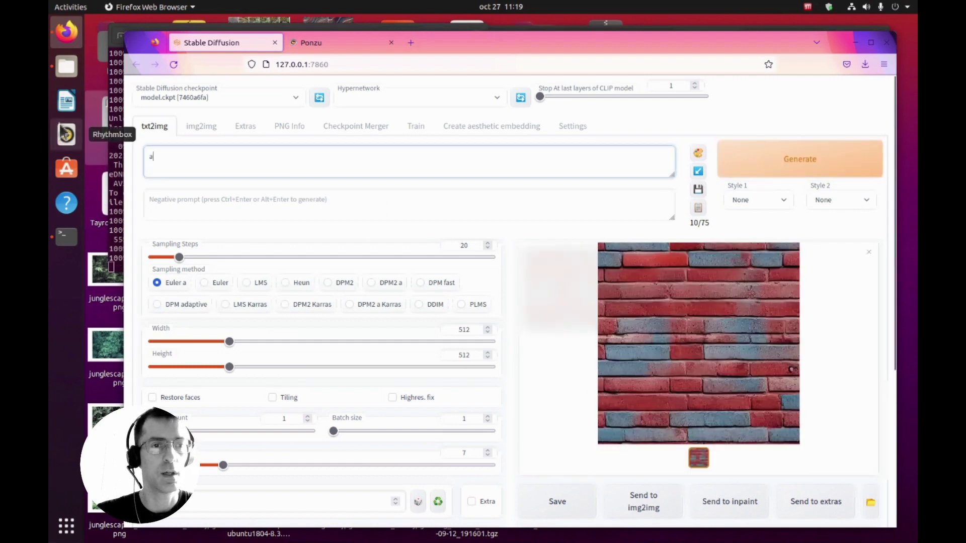
text( tile wal)
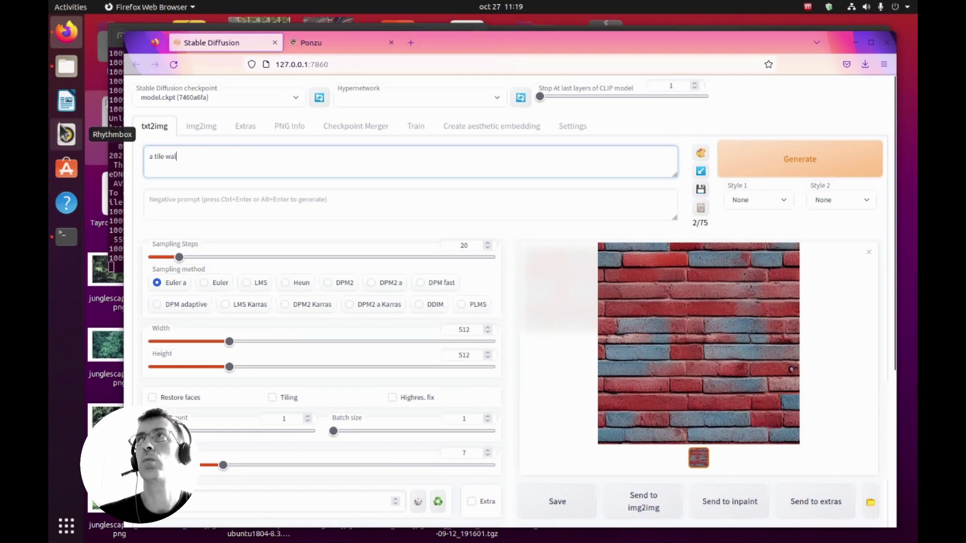
text(l with )
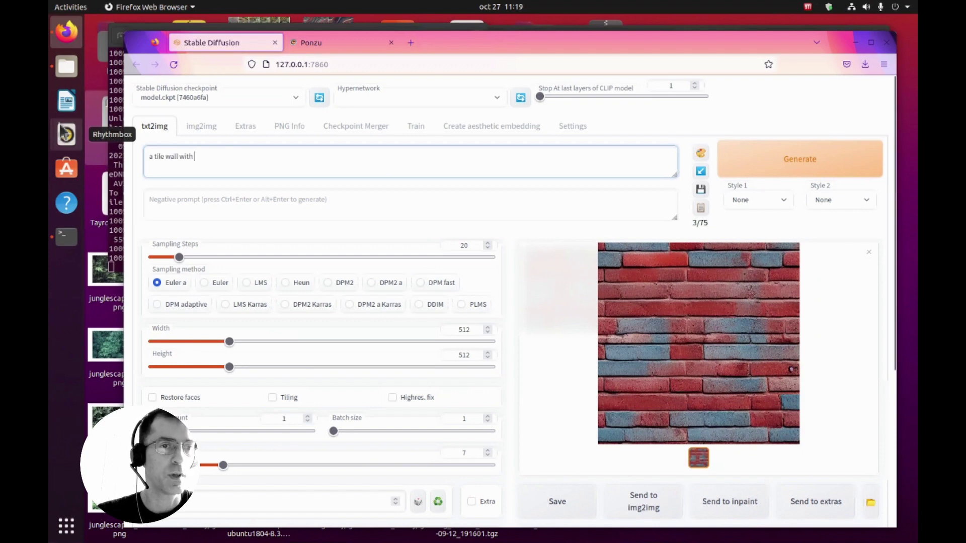
text(,)
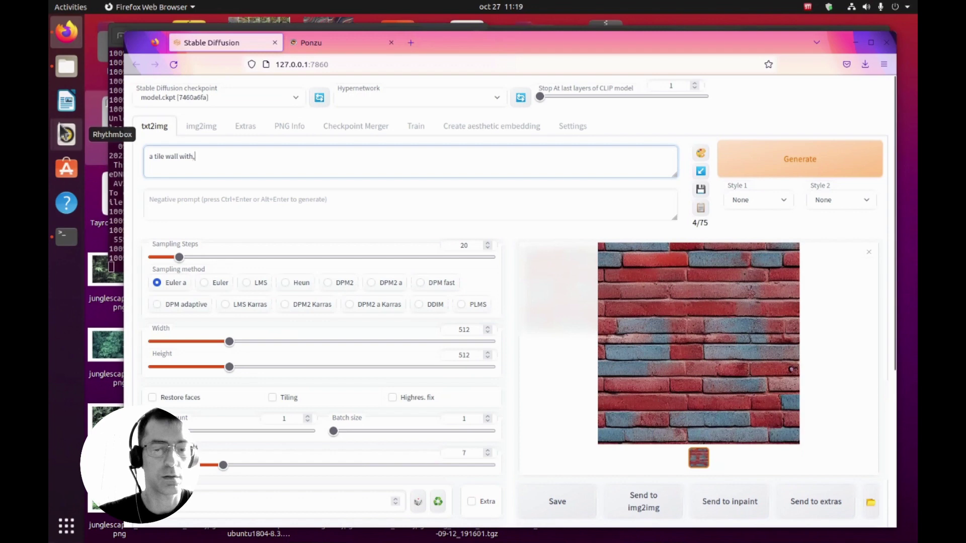
Replace the prompt with "Portuguese tiles", correcting the capitalization with the spelling suggestion, and generate the image.
key(ctrl+a)
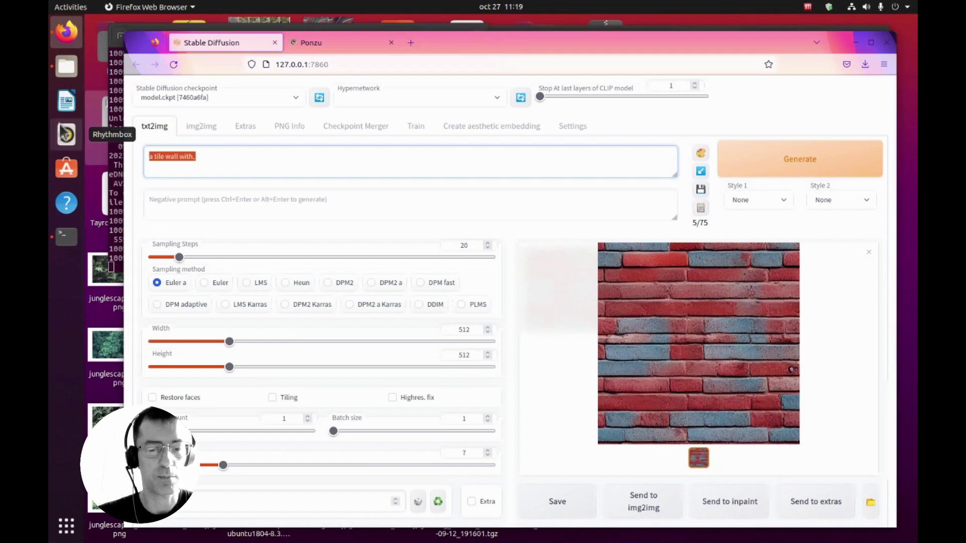
text(p)
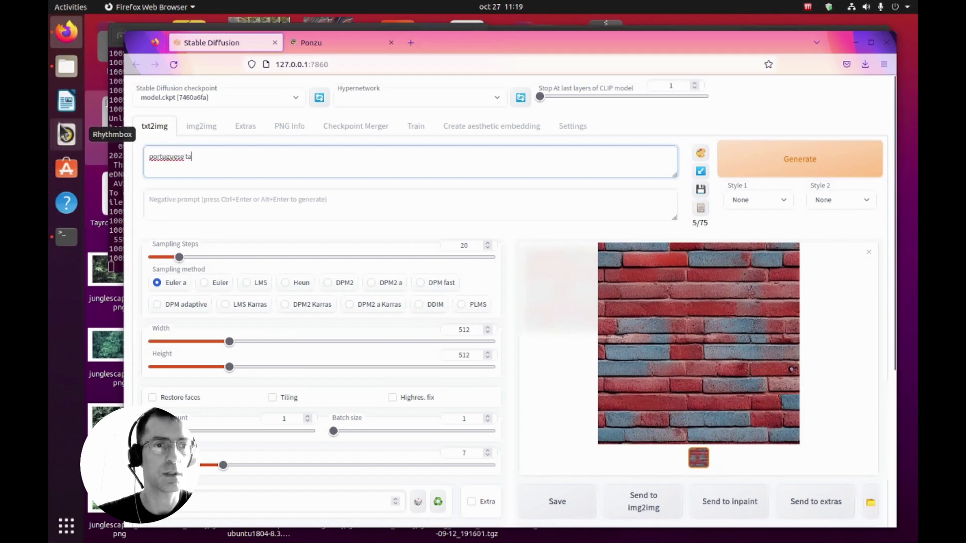
text(ortuguese tiles)
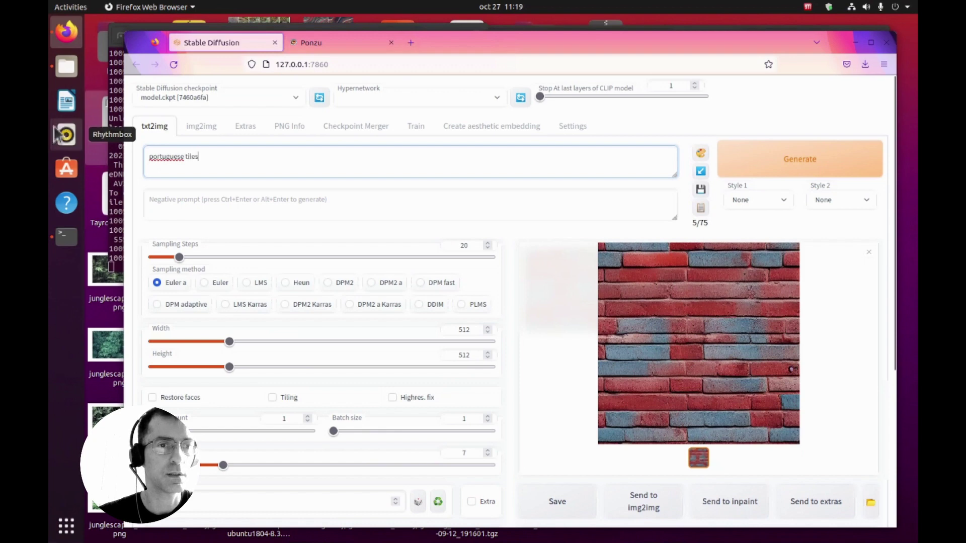
right_click(164, 160)
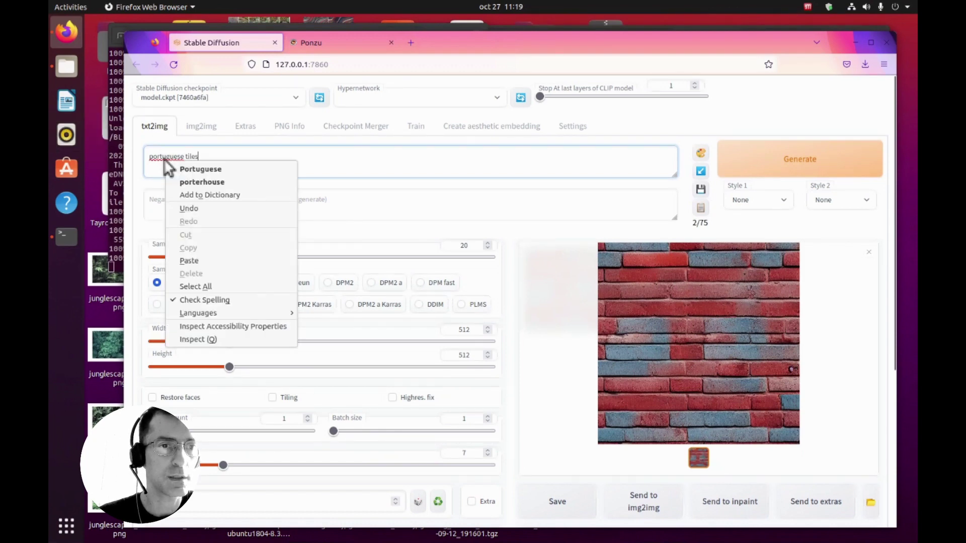
click(193, 166)
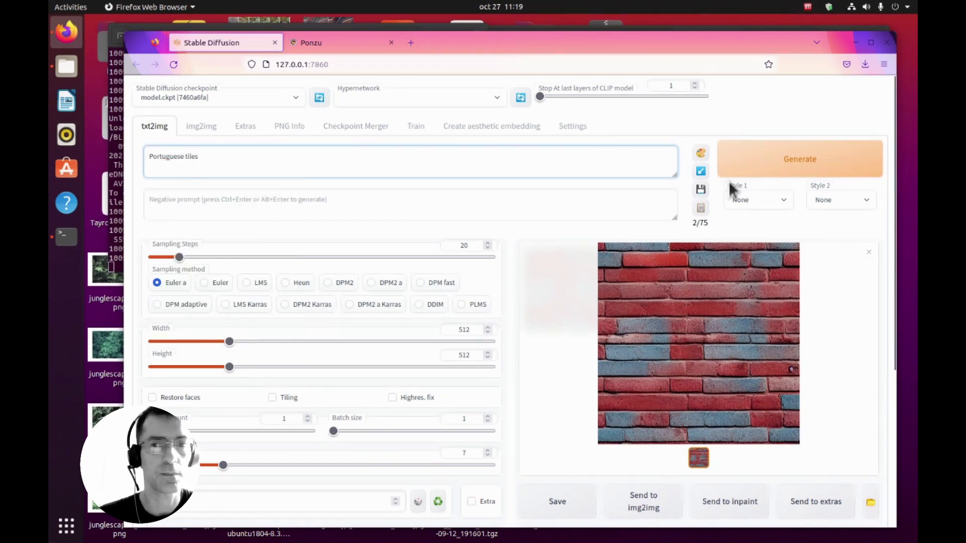
click(803, 161)
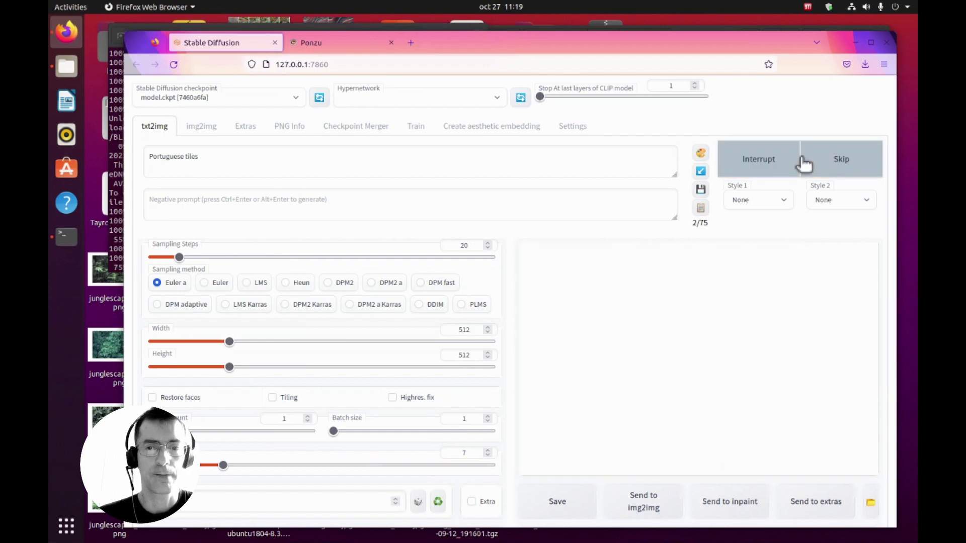
Extend the prompt to "Portuguese tiles, clean pattern design" and generate a new image.
click(213, 158)
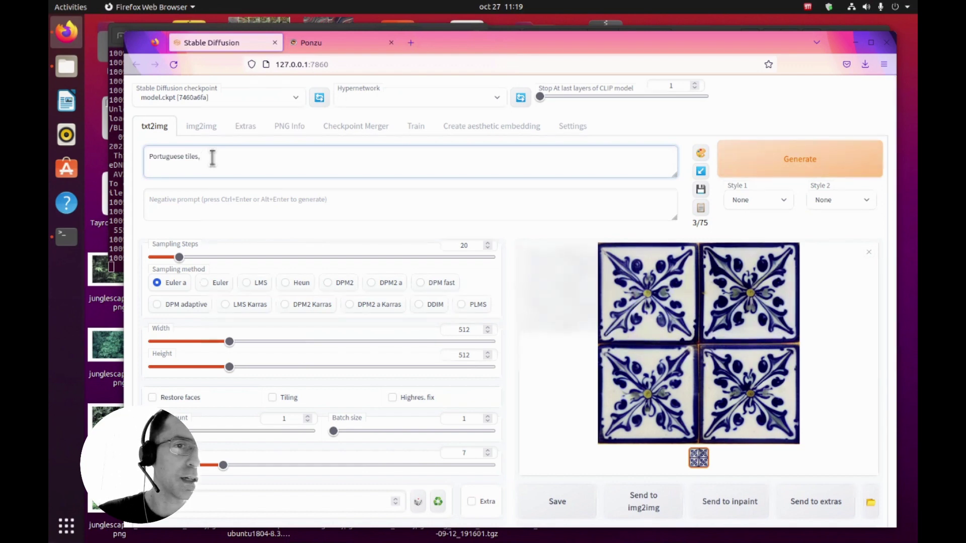
text(, clean)
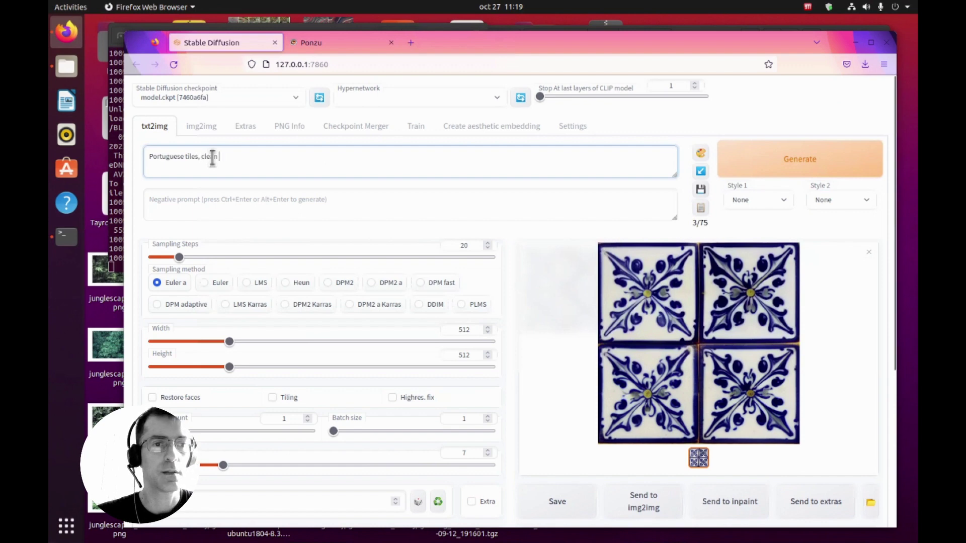
text( pattern desi)
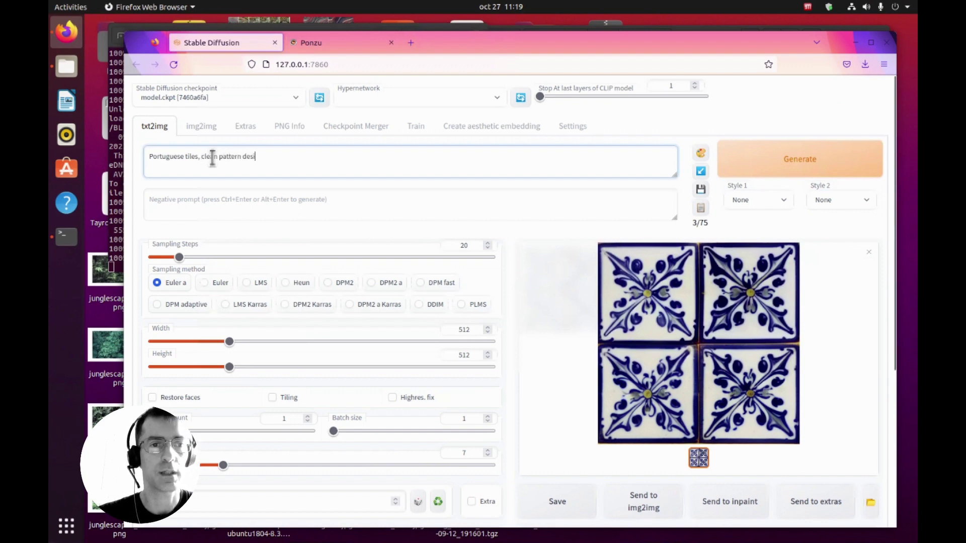
text(gn)
click(810, 165)
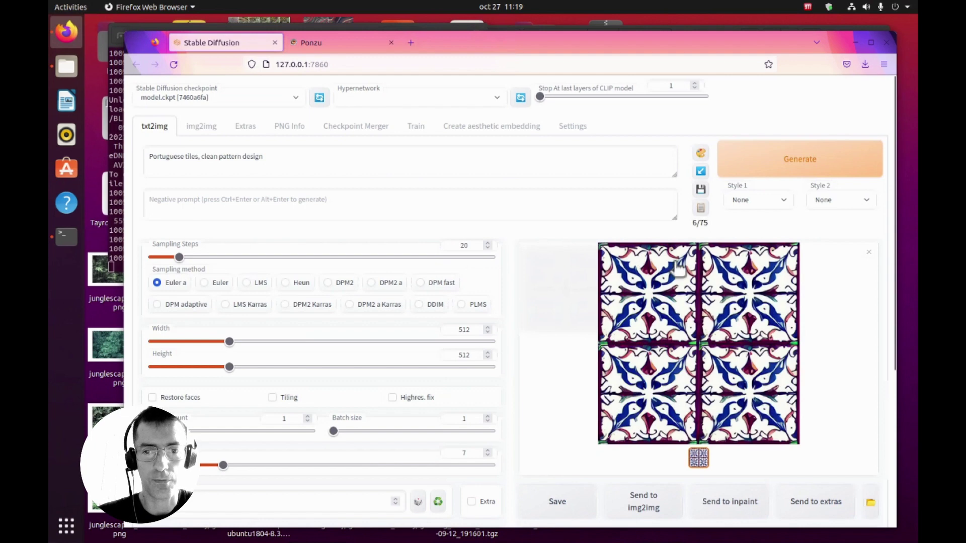
Replace the prompt with "pattern floral modern, pastel color scheme" and generate the image.
click(289, 155)
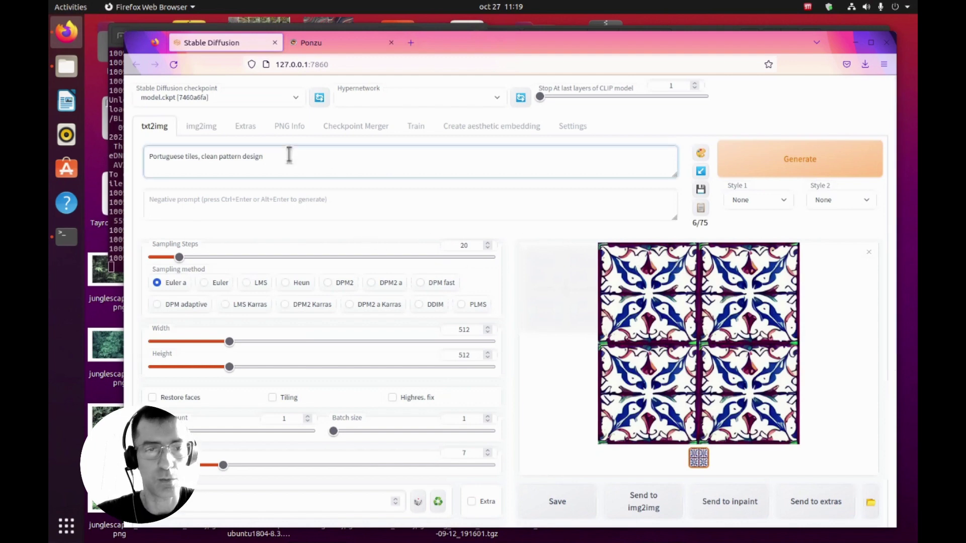
key(ctrl+a)
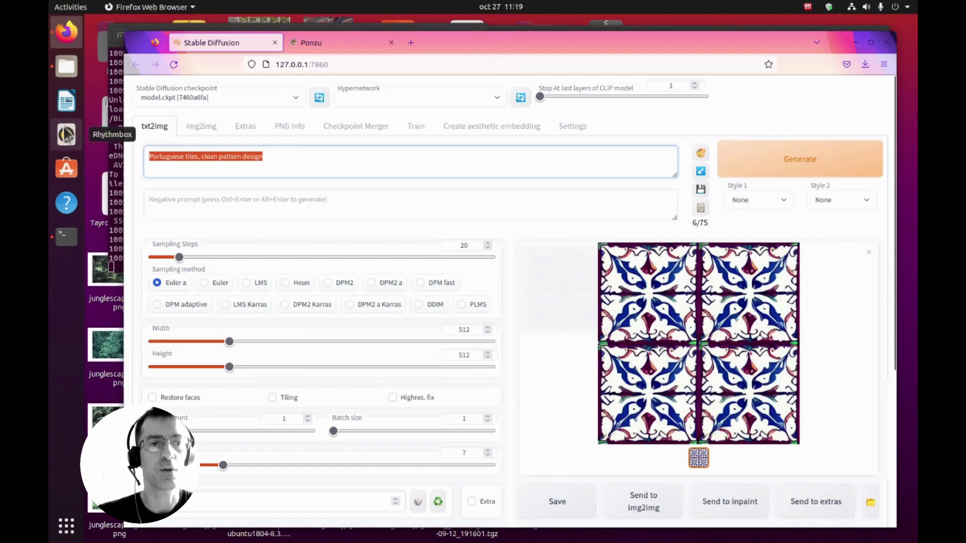
text(pattern)
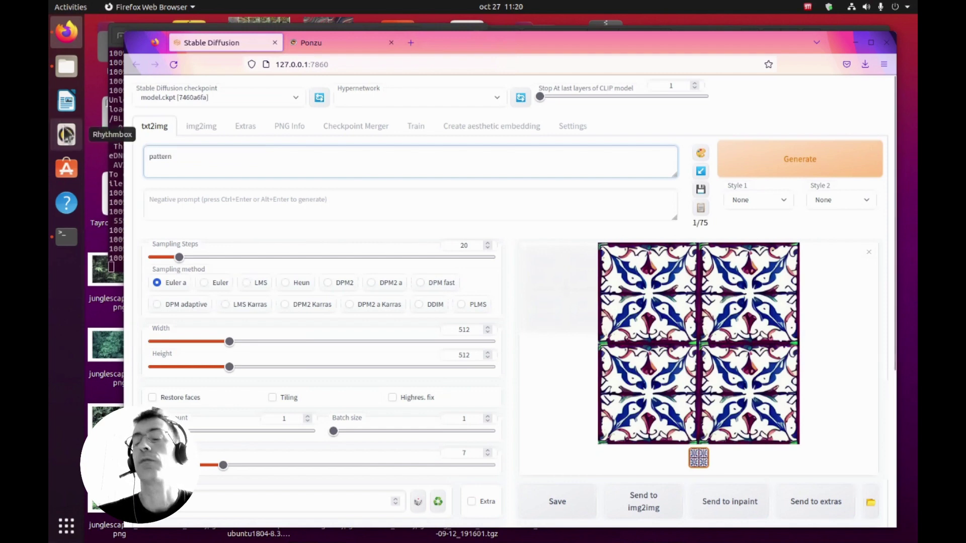
text( floral)
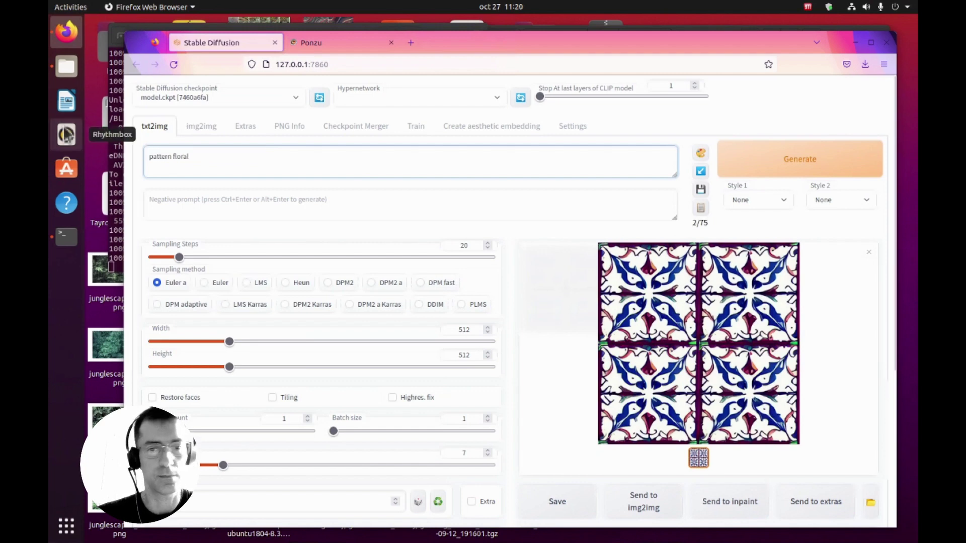
text( modern, )
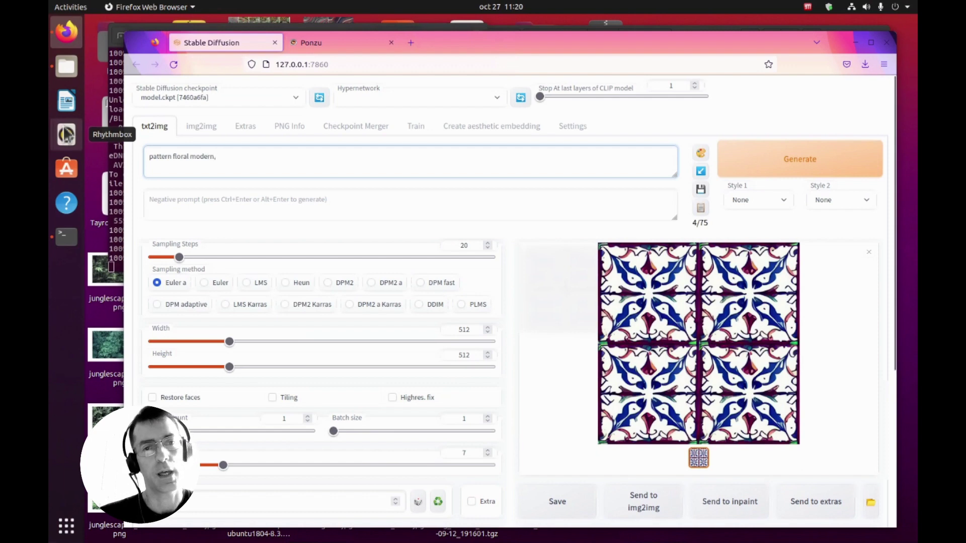
text(paste)
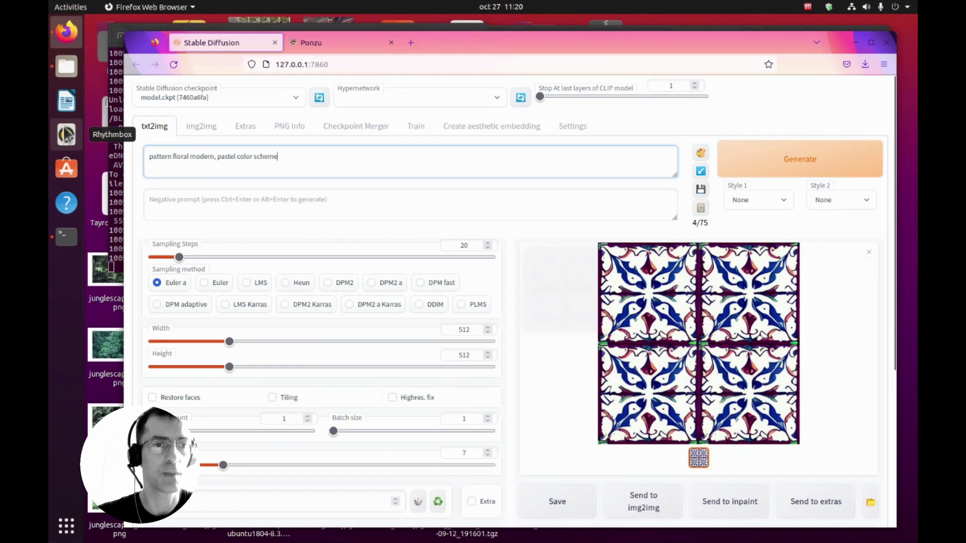
text(l color scheme)
click(755, 174)
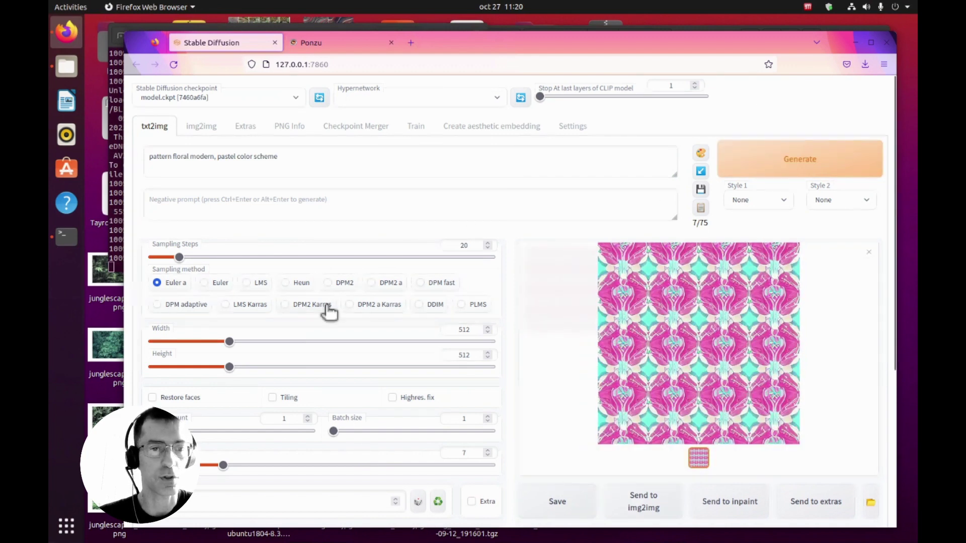
Replace the prompt with "pattern of dinosaurs illustration" and generate the image.
click(338, 160)
key(ctrl+a)
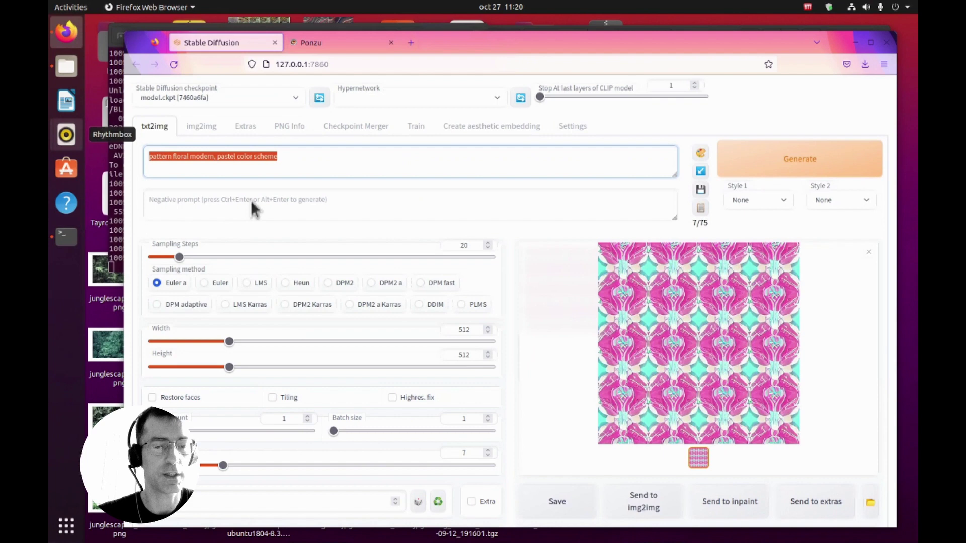
text(pat)
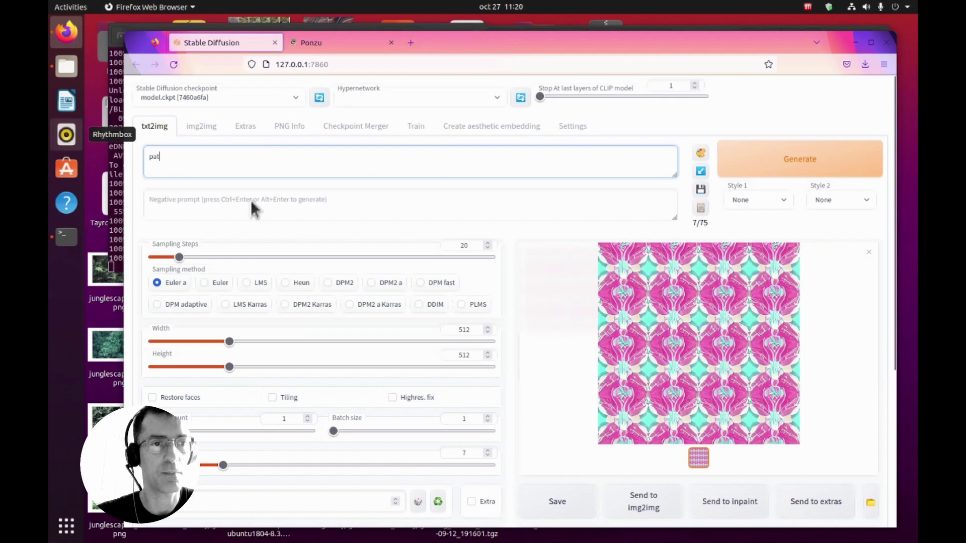
text(tern of d)
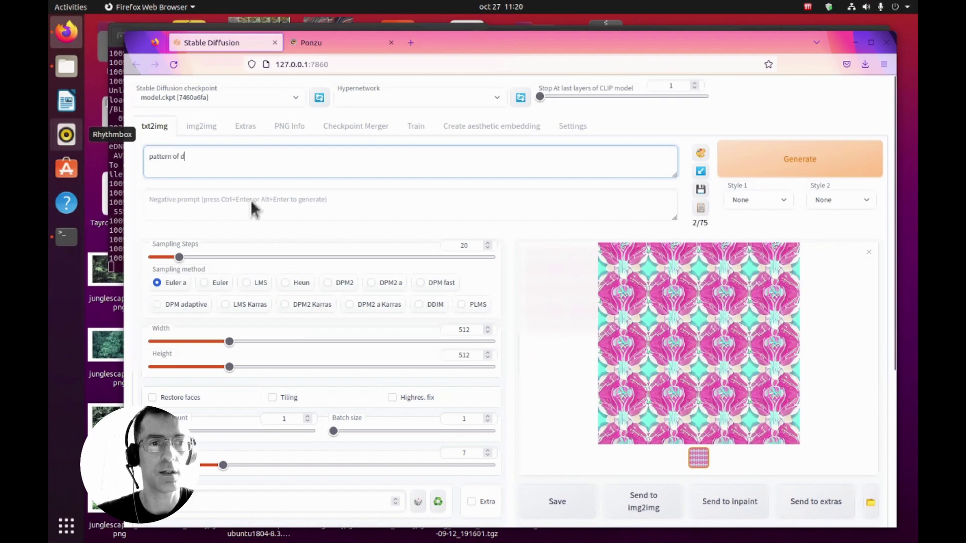
text(inosaurs)
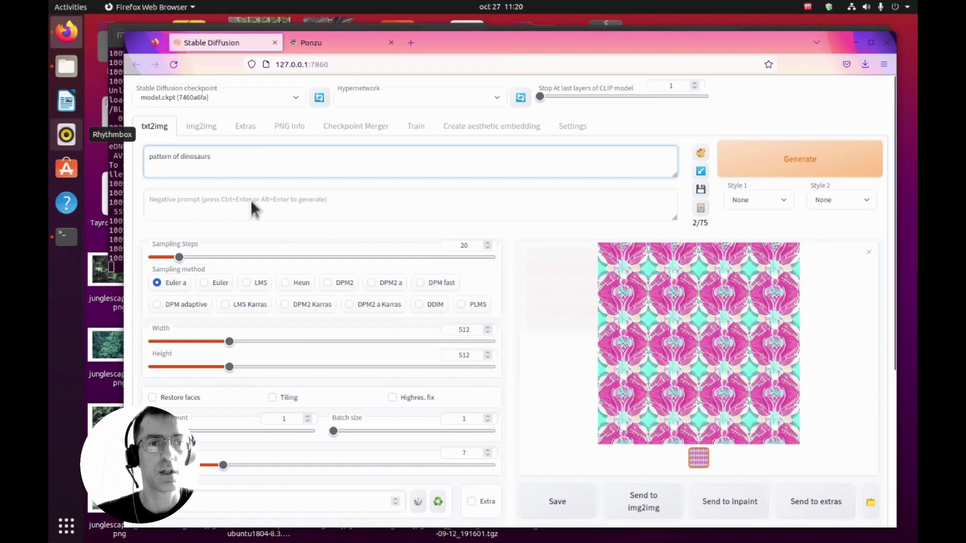
text( illustra)
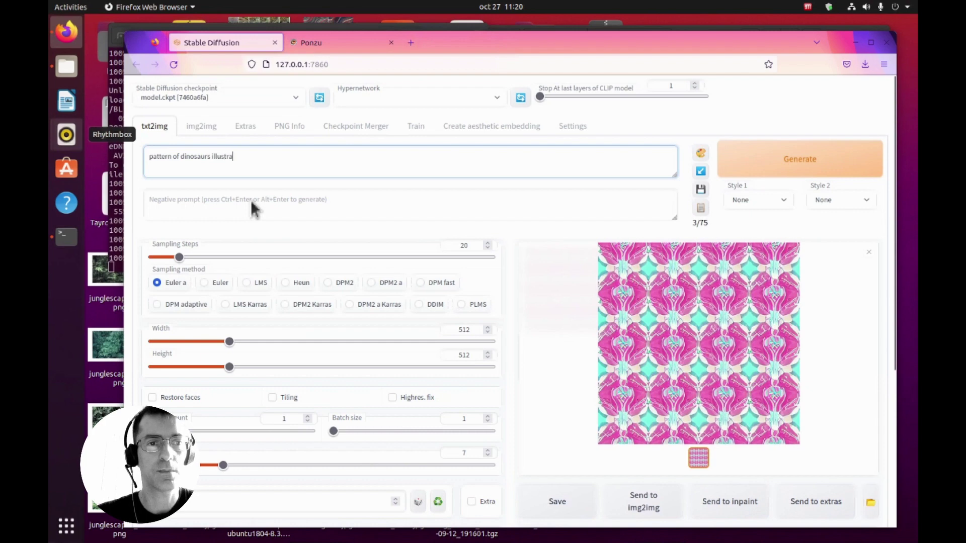
text(tion)
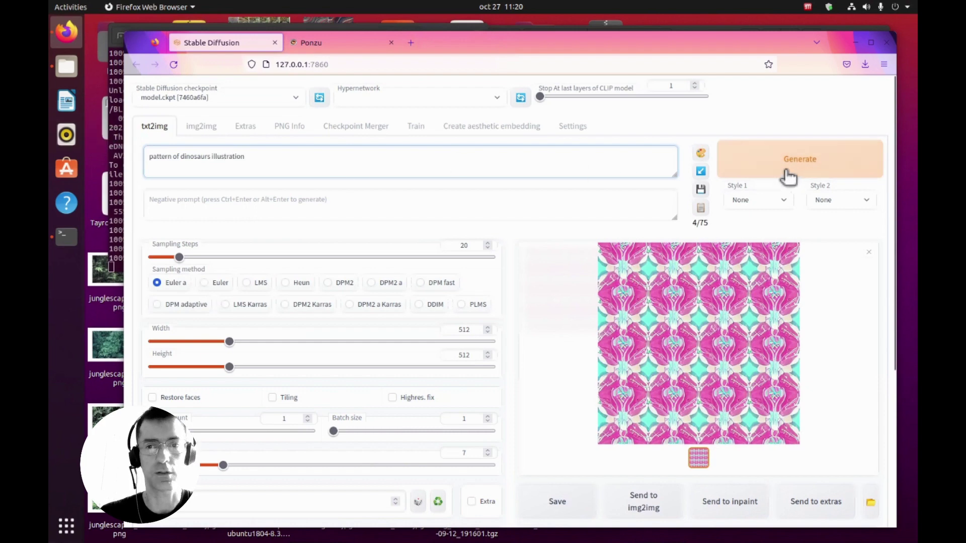
click(788, 177)
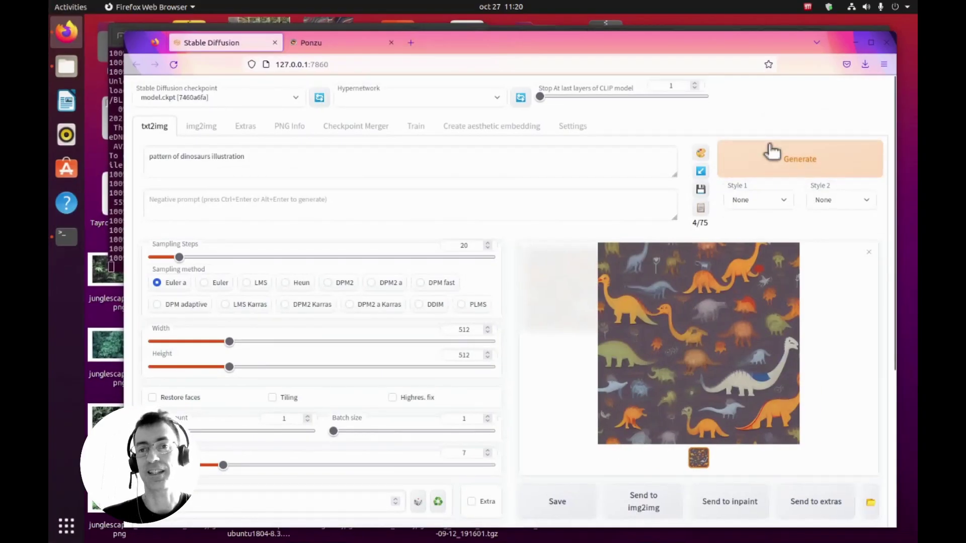
Generate further variations of the dinosaur pattern, enabling Tiling to produce seamless images.
click(770, 151)
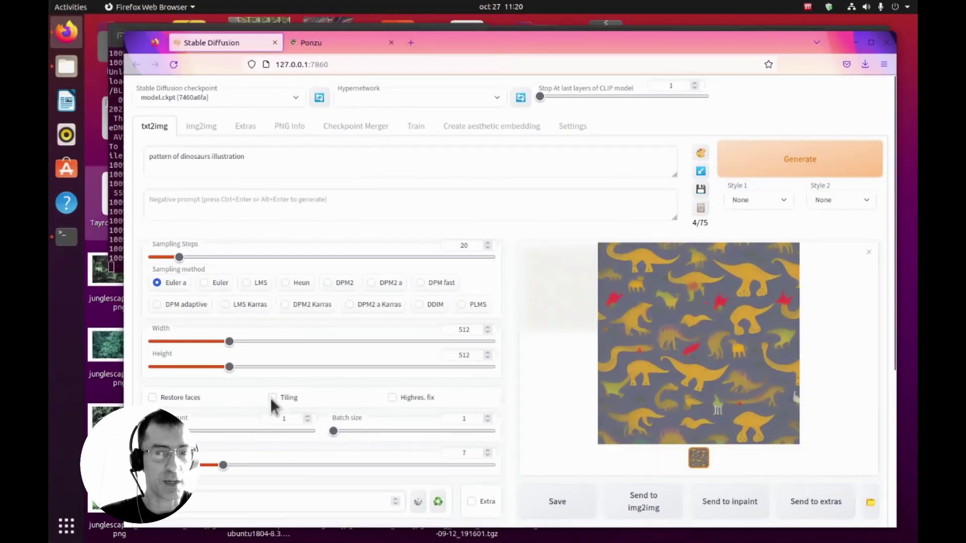
click(800, 171)
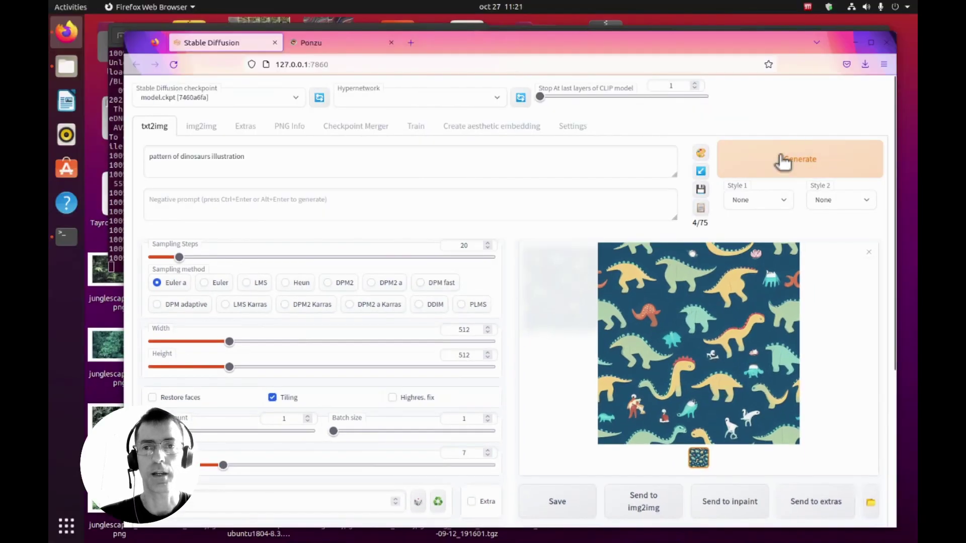
click(783, 162)
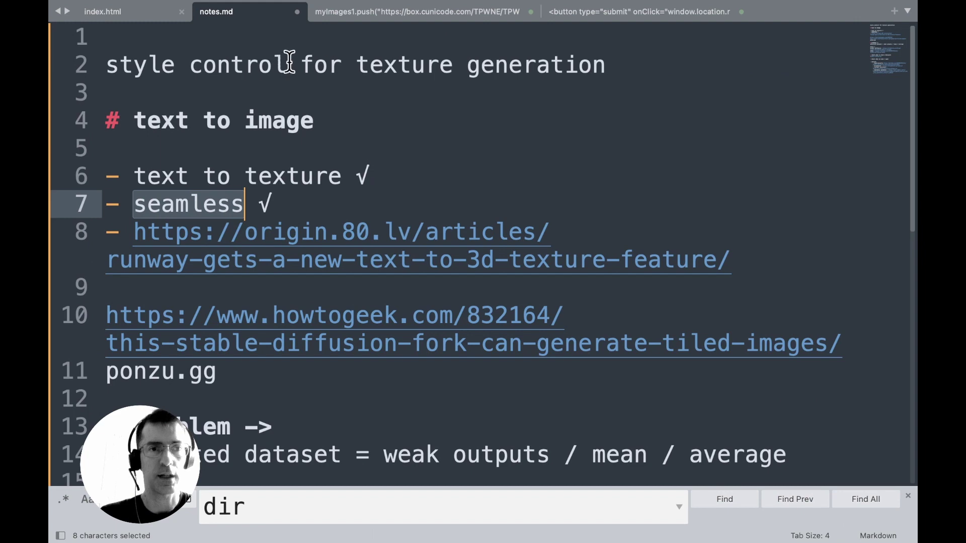
Highlight "style control" in notes.md and review the notes down to the problem and tools sections.
drag(287, 62, 83, 60)
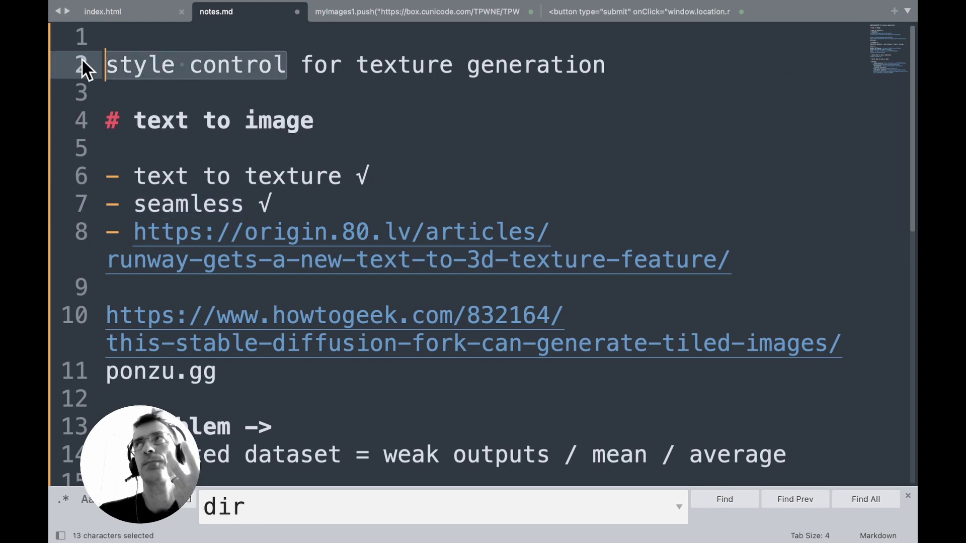
scroll(283, 129, down, 1)
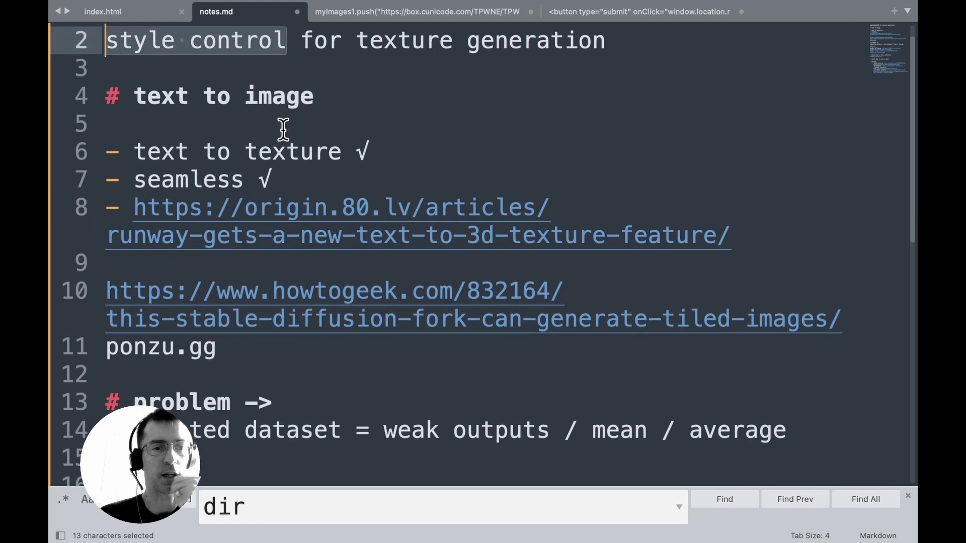
scroll(283, 130, down, 3)
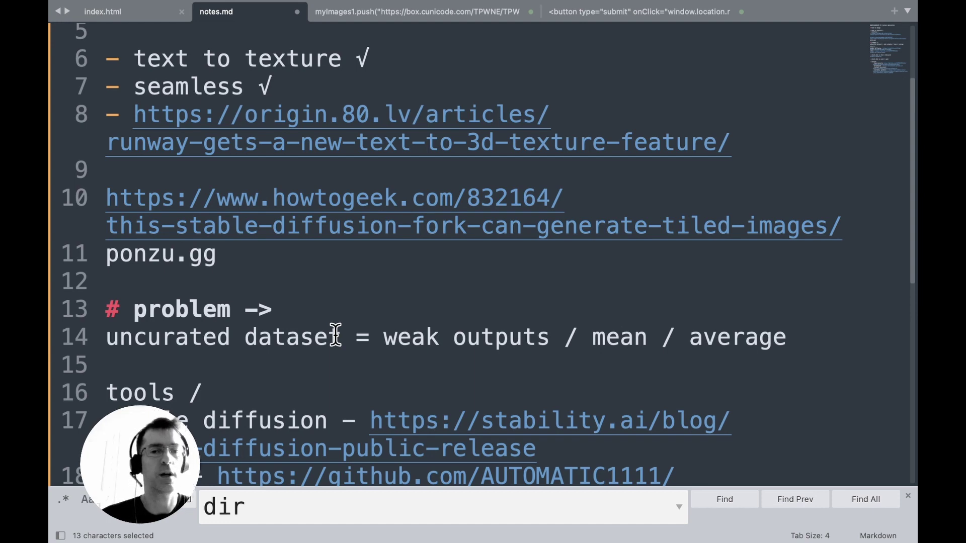
scroll(472, 322, down, 2)
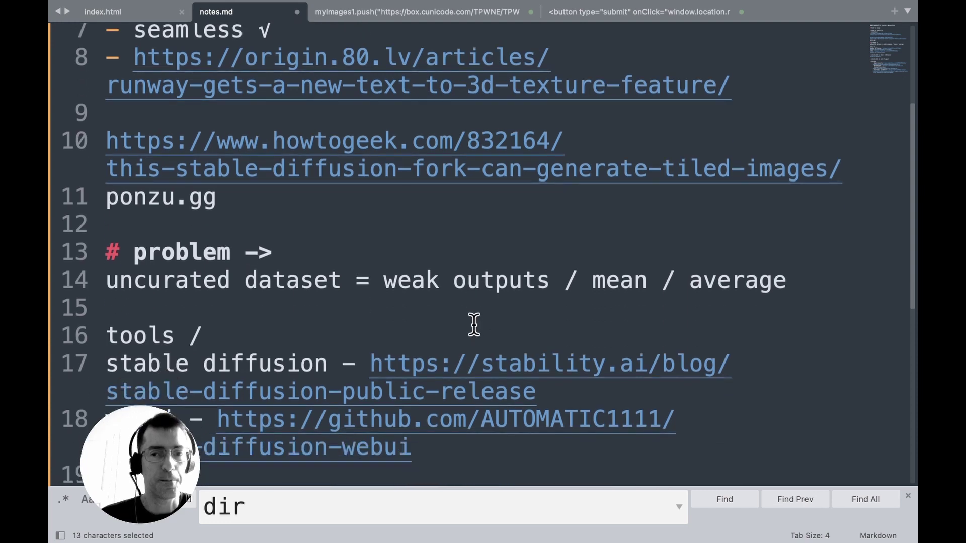
Switch to the Brave browser, search the web for "pinterst" in a new tab and open the Pinterest España site.
key(super+Tab)
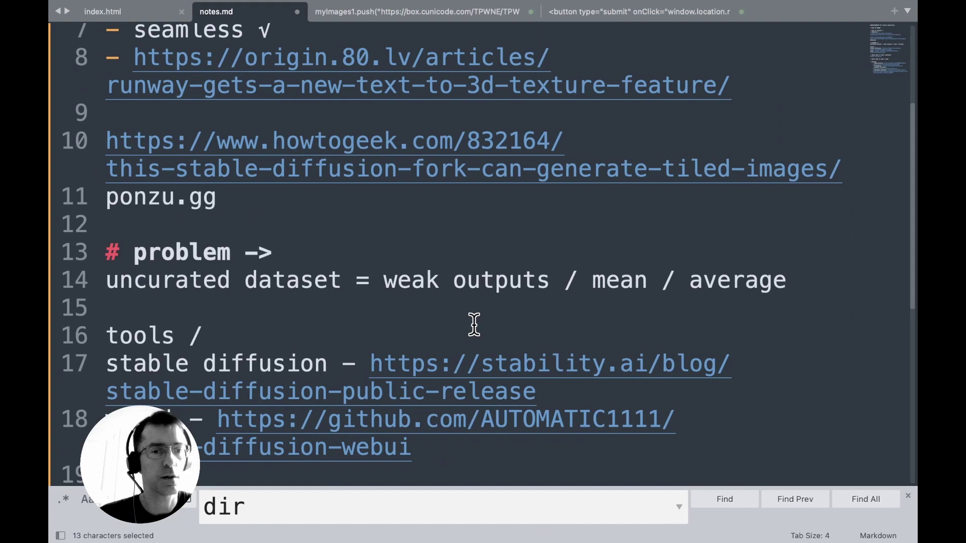
key(super+Tab)
key(Tab)
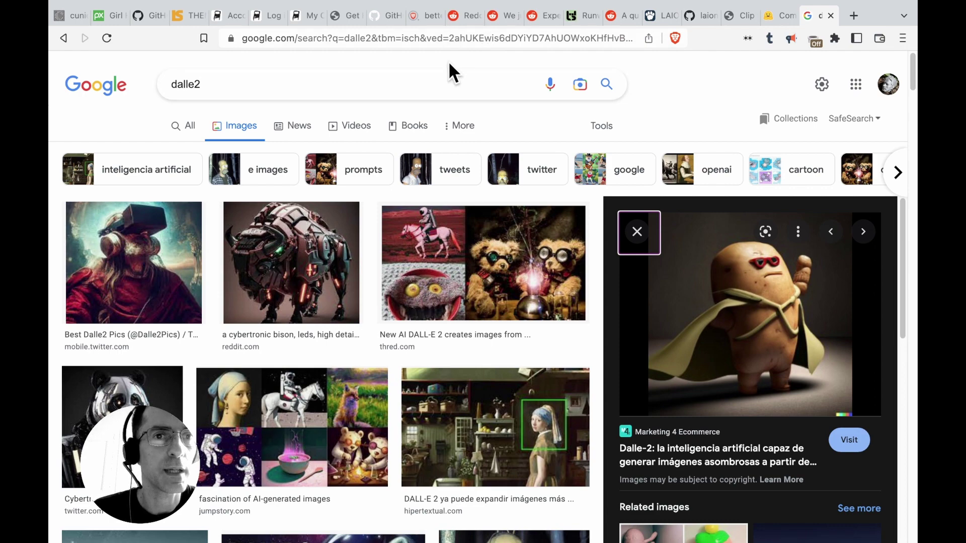
key(super+t)
text(pinter)
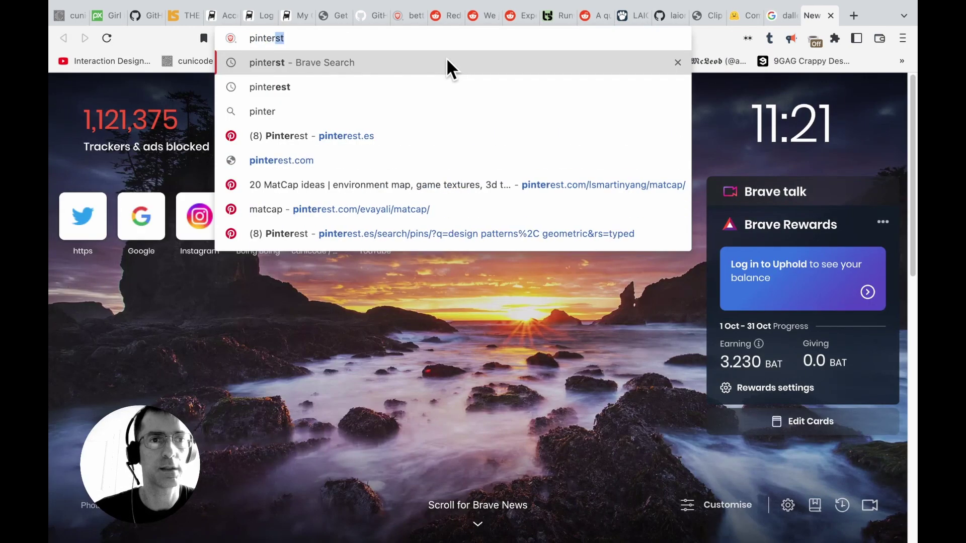
key(Return)
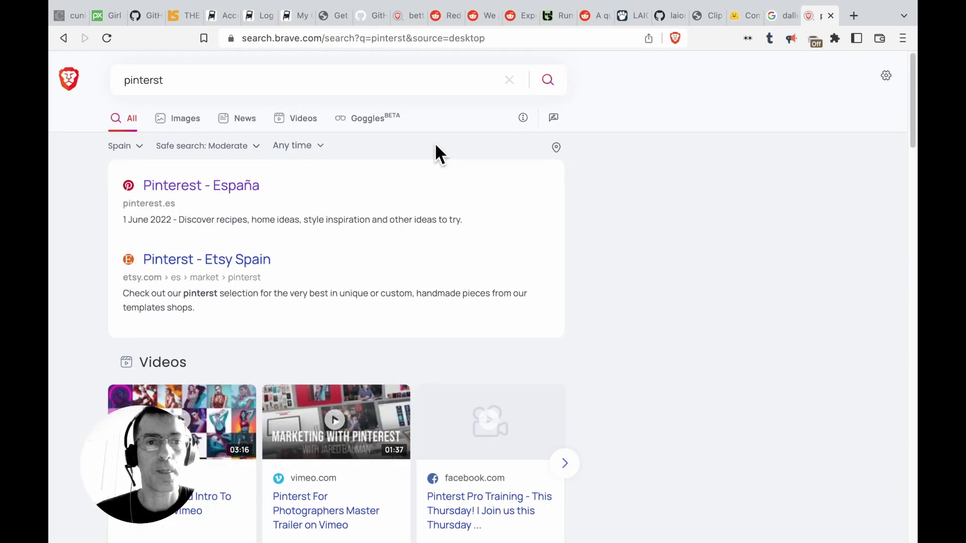
click(187, 187)
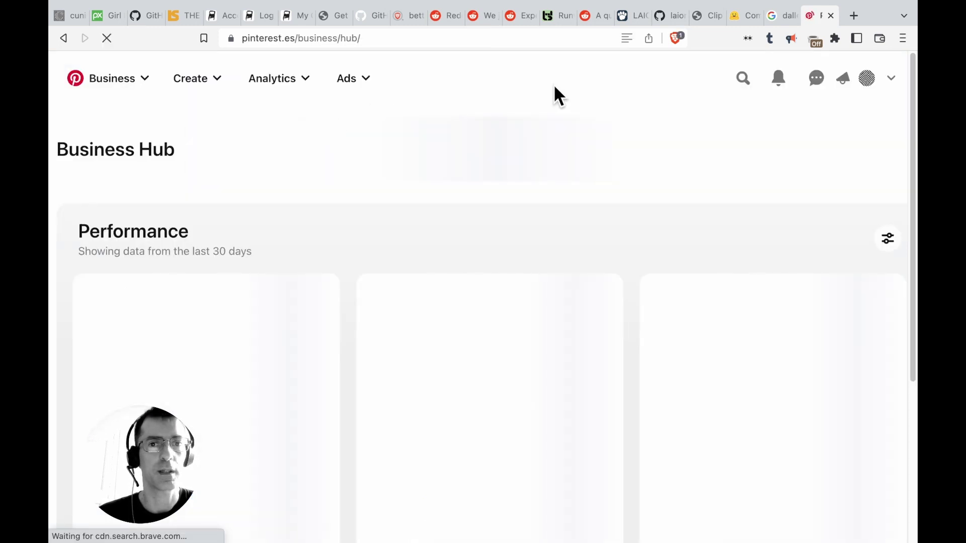
Search Pinterest for "design pattern" and look through the resulting pattern pins.
click(752, 78)
text(design pat)
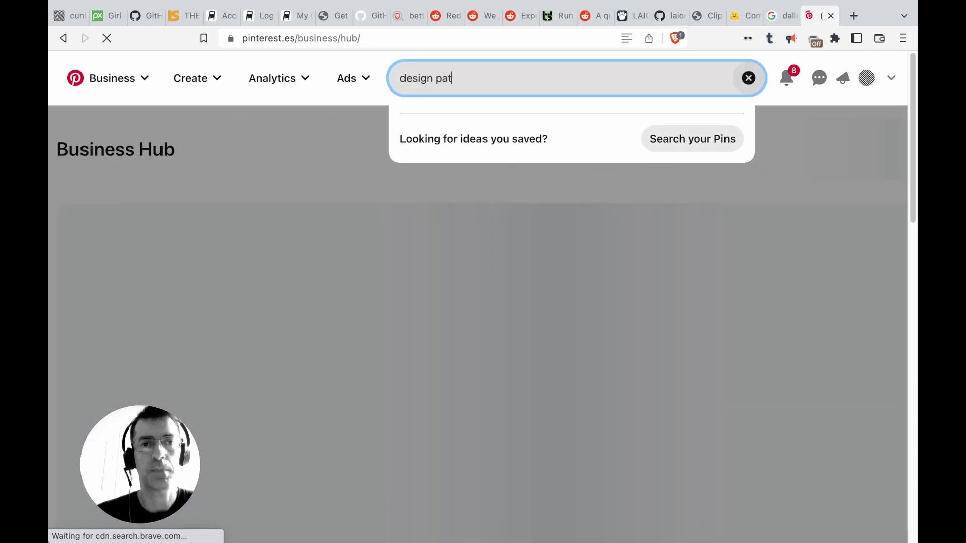
text(tern)
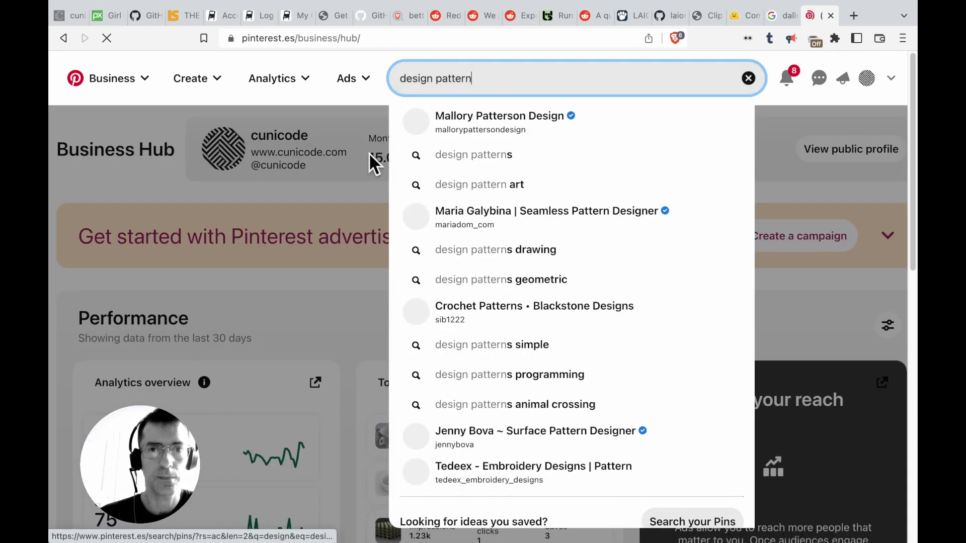
key(Return)
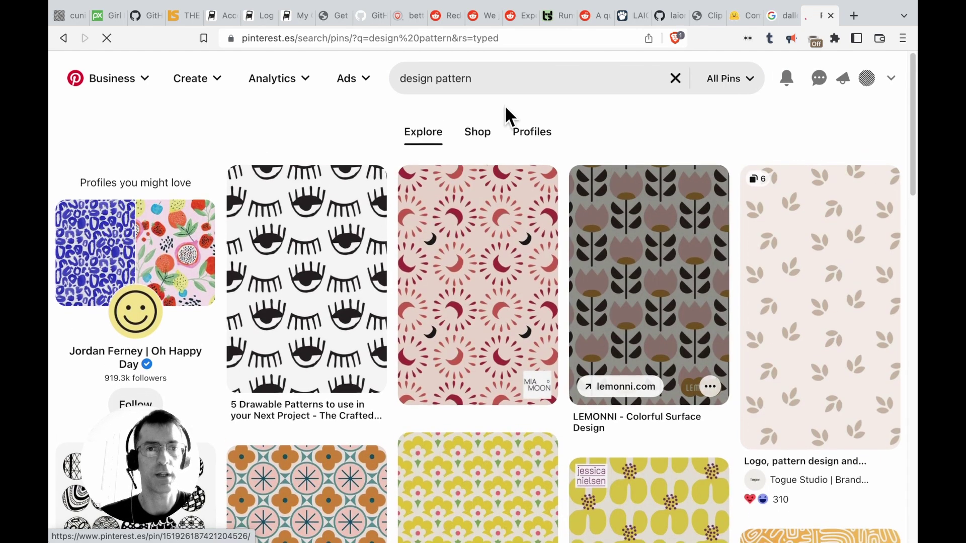
scroll(445, 229, down, 3)
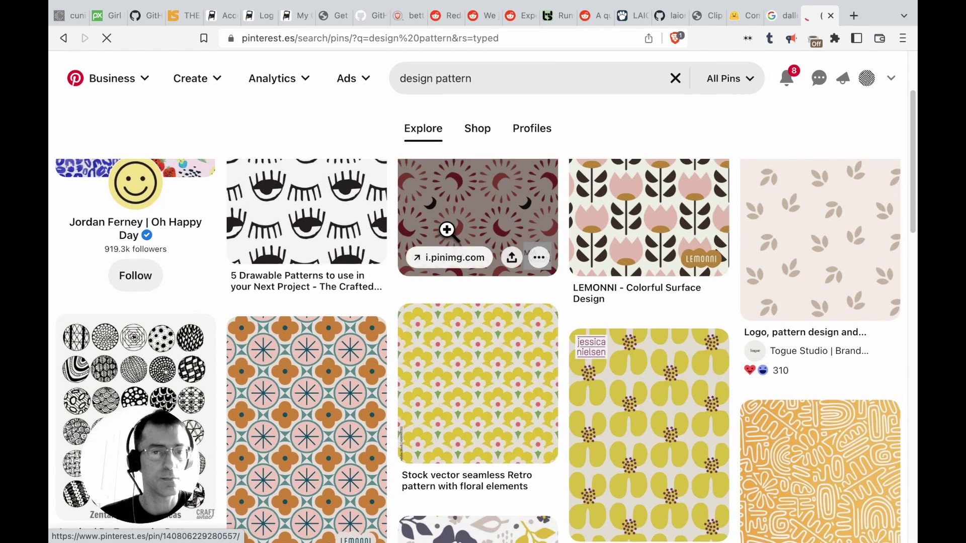
scroll(446, 230, down, 3)
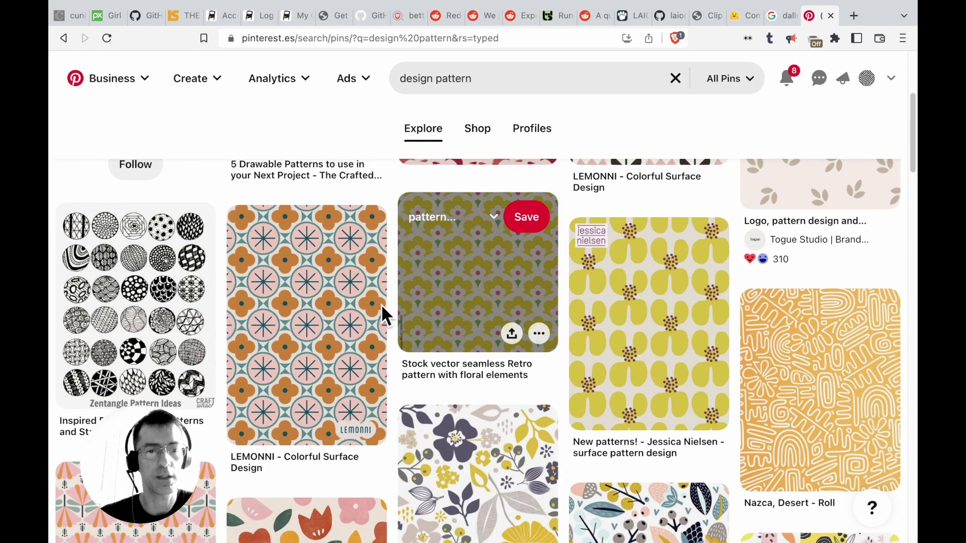
Browse the design pattern pins, open the yellow minimalist floral pattern pin and look through its related pins.
scroll(327, 351, down, 3)
scroll(327, 350, down, 1)
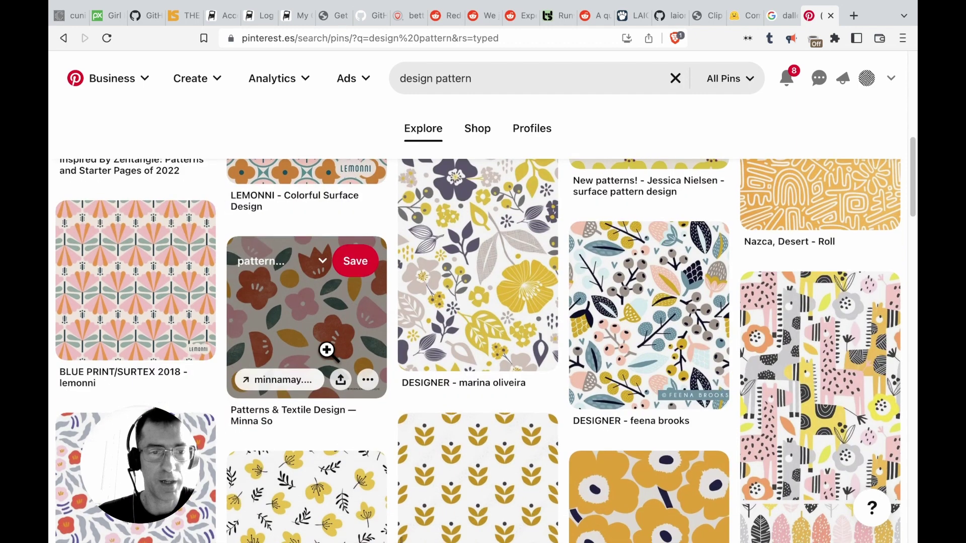
scroll(327, 351, down, 1)
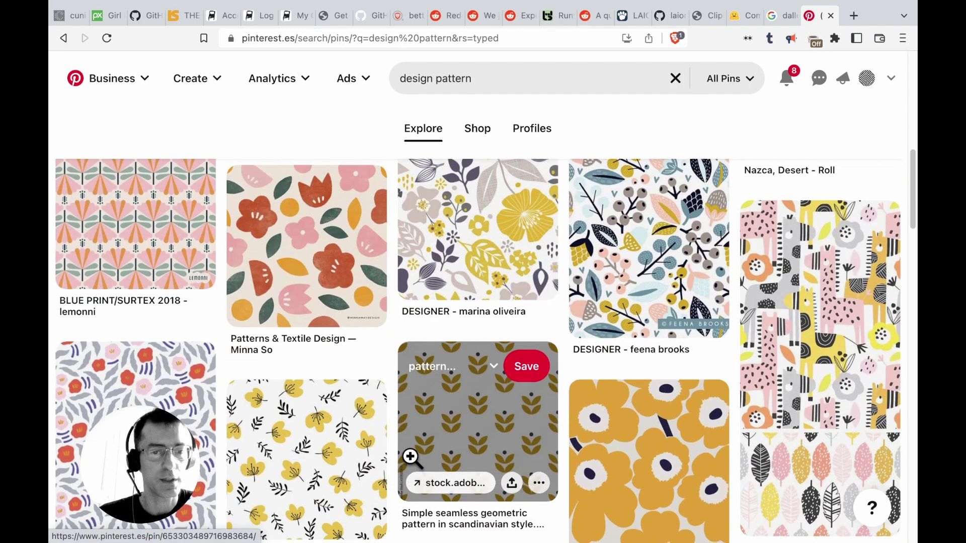
scroll(288, 374, down, 1)
click(293, 418)
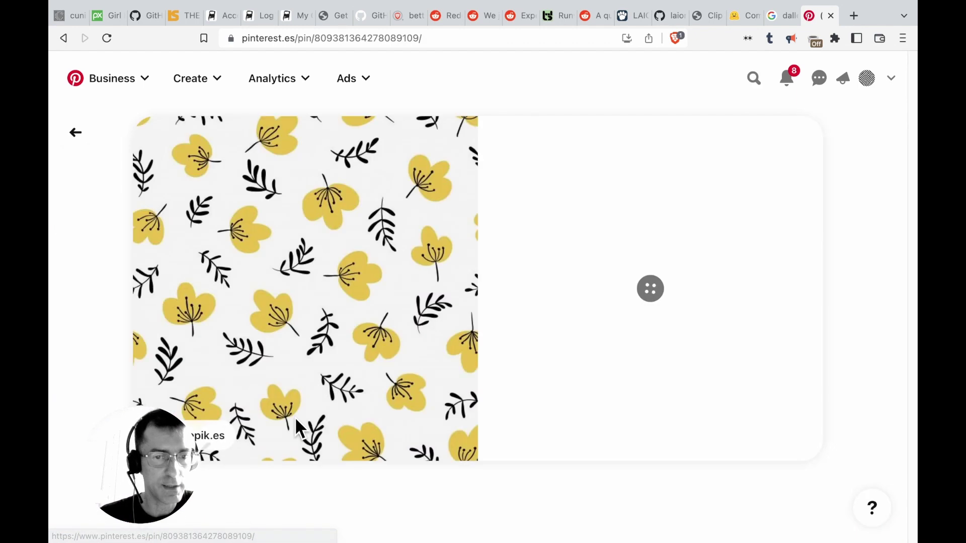
scroll(483, 272, down, 10)
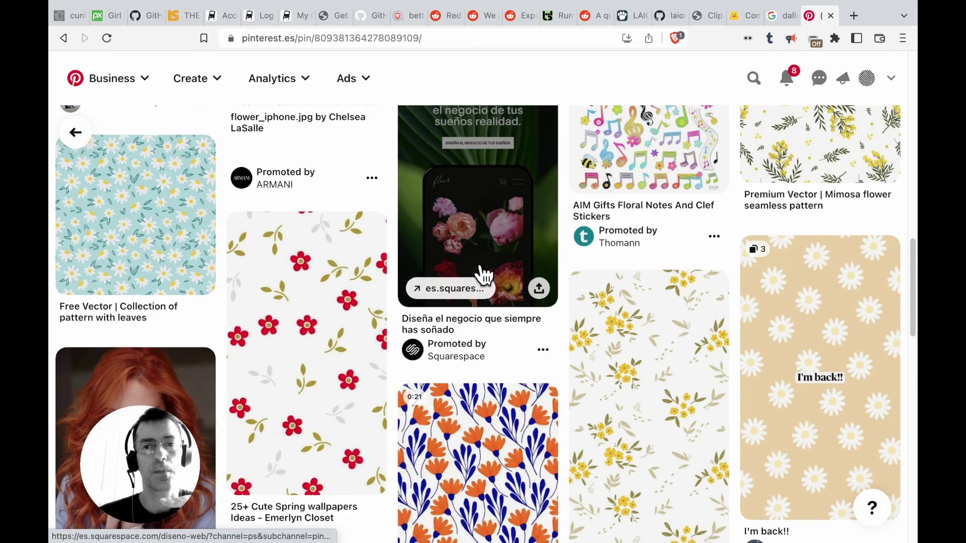
scroll(480, 263, up, 1)
scroll(480, 264, up, 10)
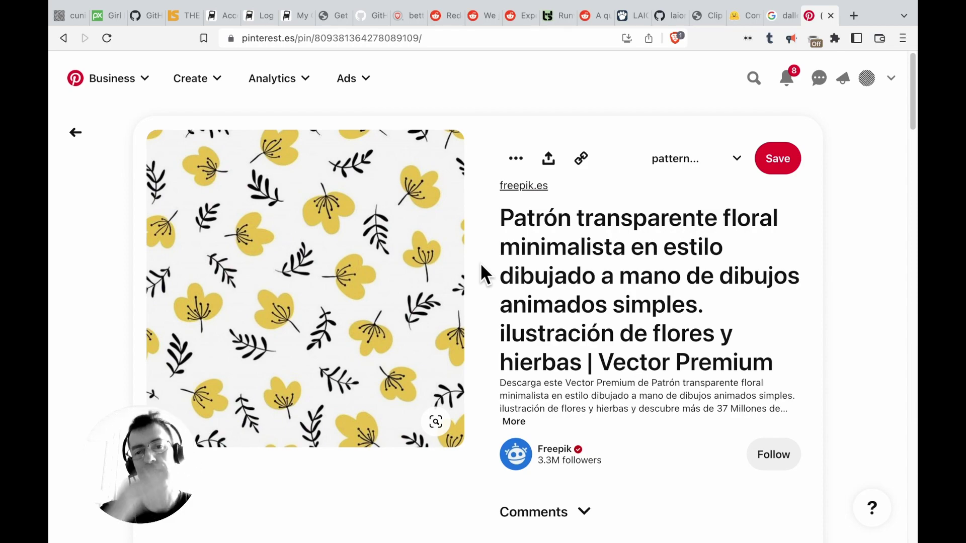
Compare the floral pin with the generated dinosaur pattern in Stable Diffusion, and return to the pin.
key(ctrl+Right)
key(ctrl+Right)
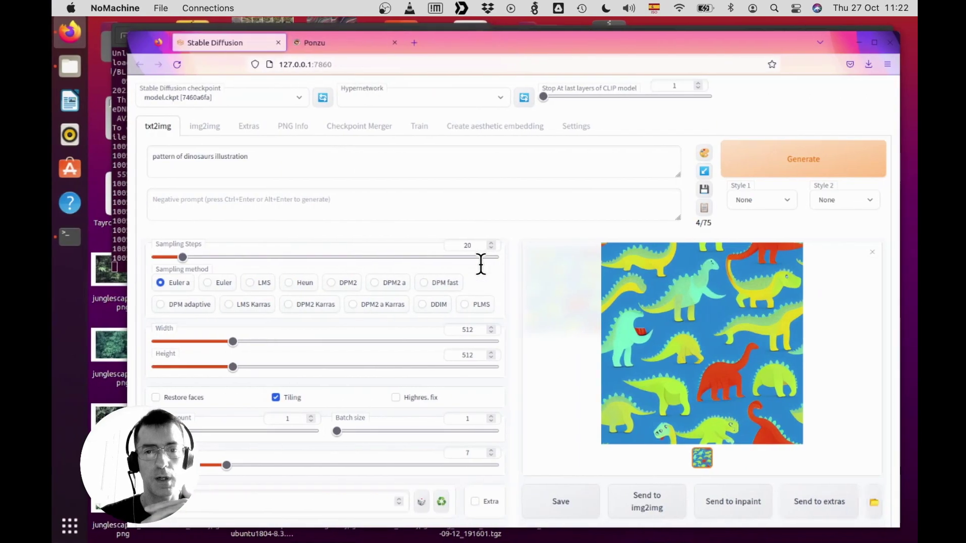
key(ctrl+Left)
key(ctrl+Left)
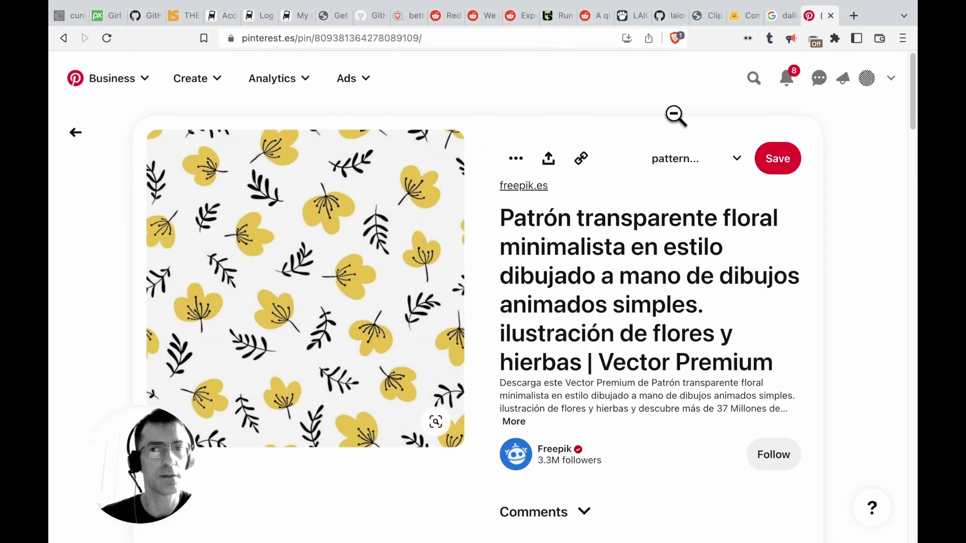
Leave the floral pin for the pink tulip LEMONNI pattern pin and look through the similar patterns below it.
key(alt+Left)
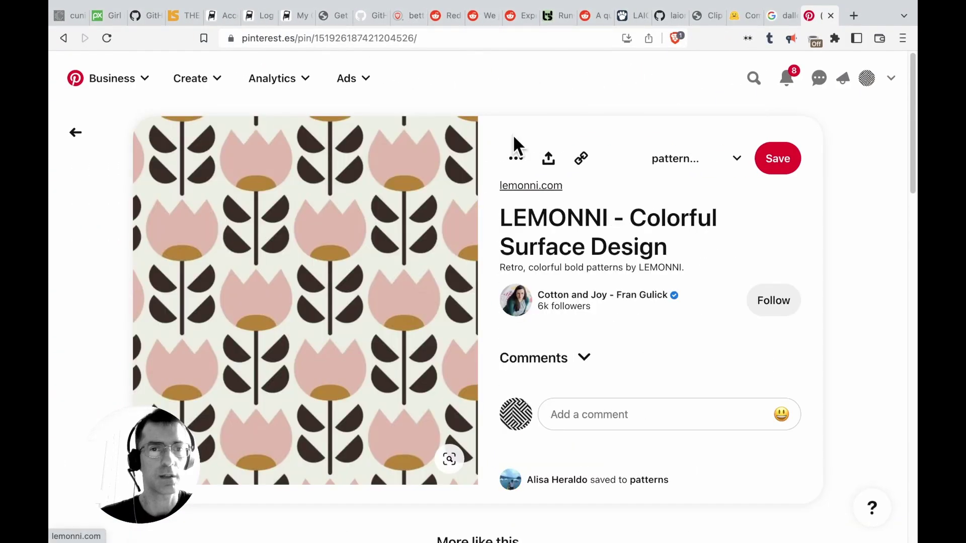
scroll(500, 355, down, 8)
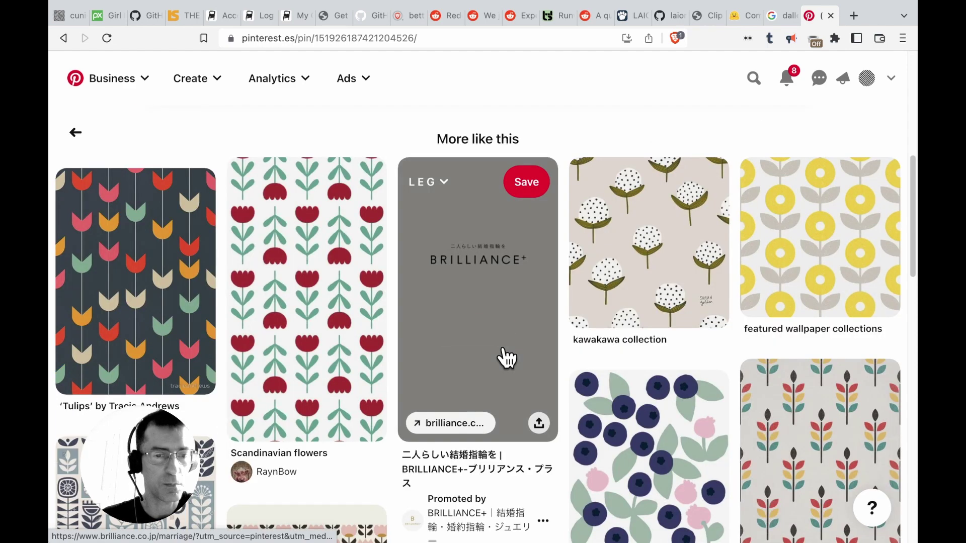
scroll(503, 355, down, 2)
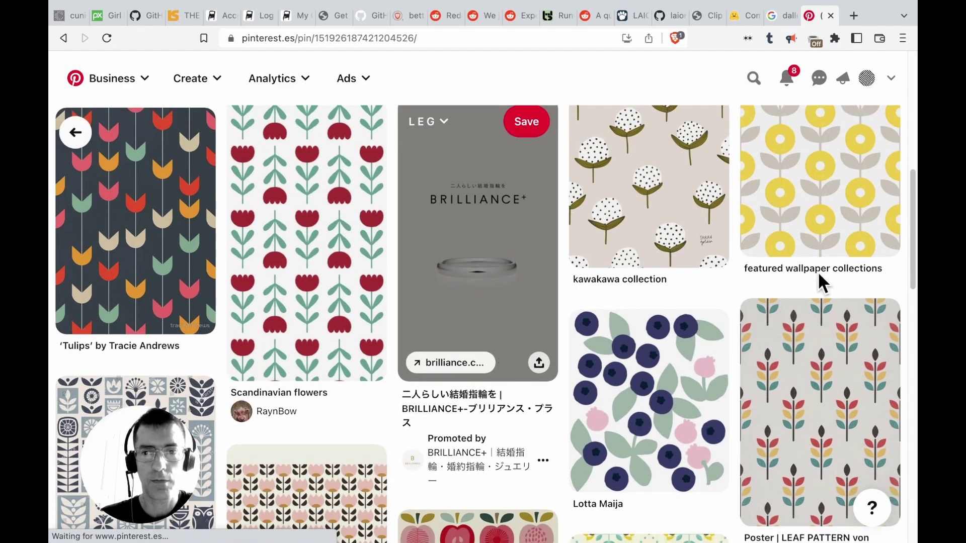
scroll(789, 371, down, 2)
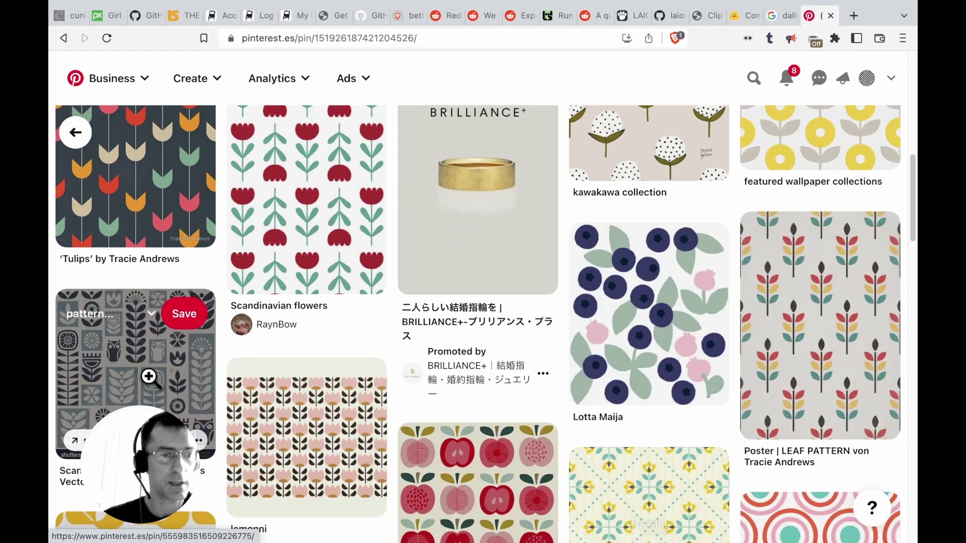
Open the Scandinavian folk art pin and copy "Scandinavian Folk Art Seamless Vector Pattern Stock Vector" from its title.
click(191, 347)
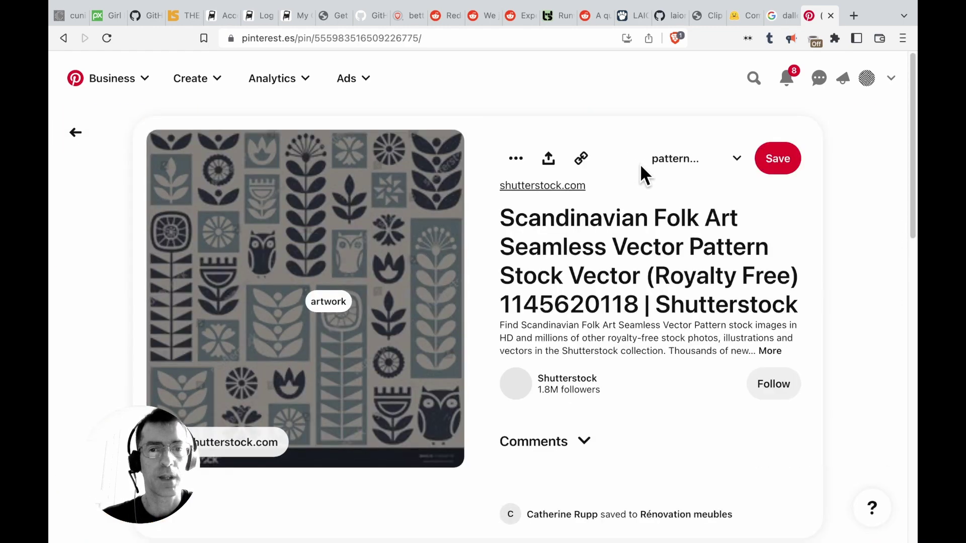
drag(474, 221, 643, 287)
key(ctrl+c)
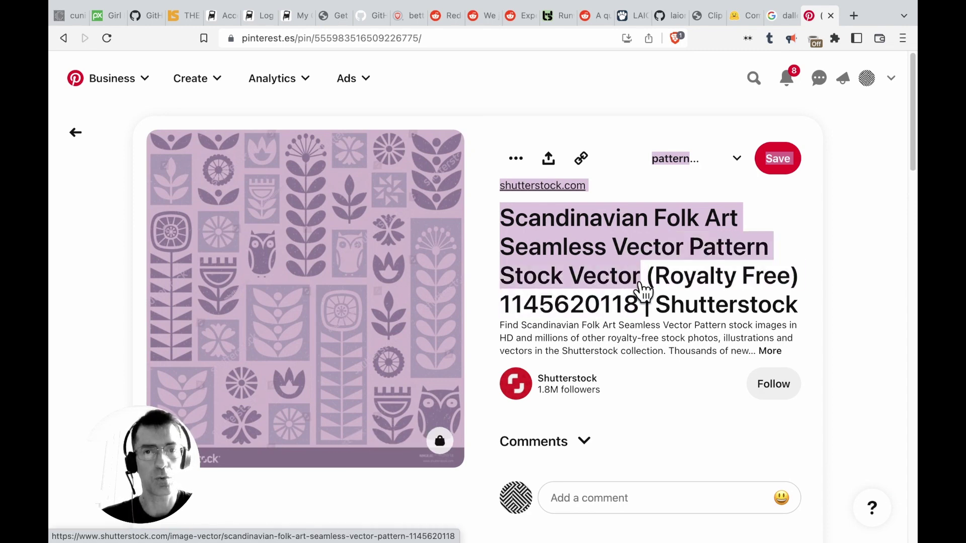
click(483, 301)
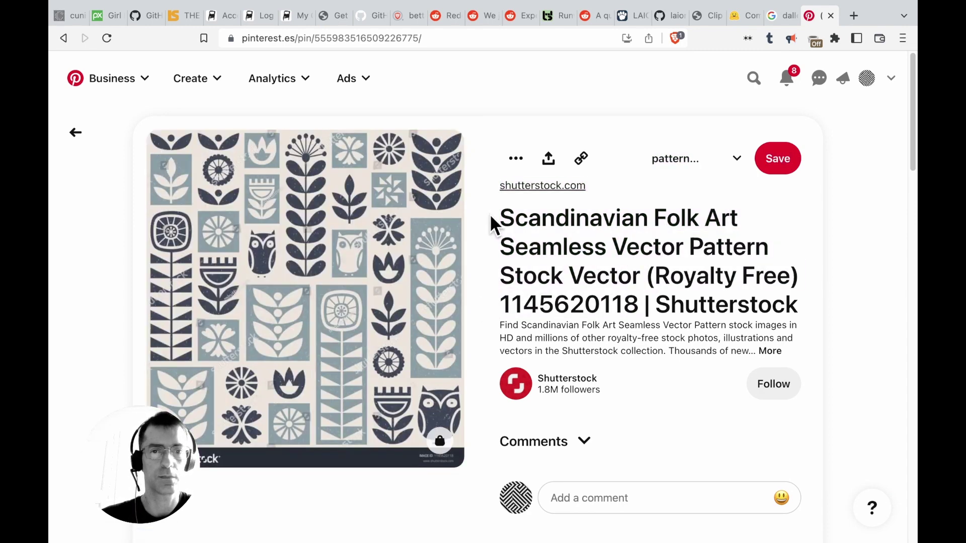
drag(492, 222, 627, 276)
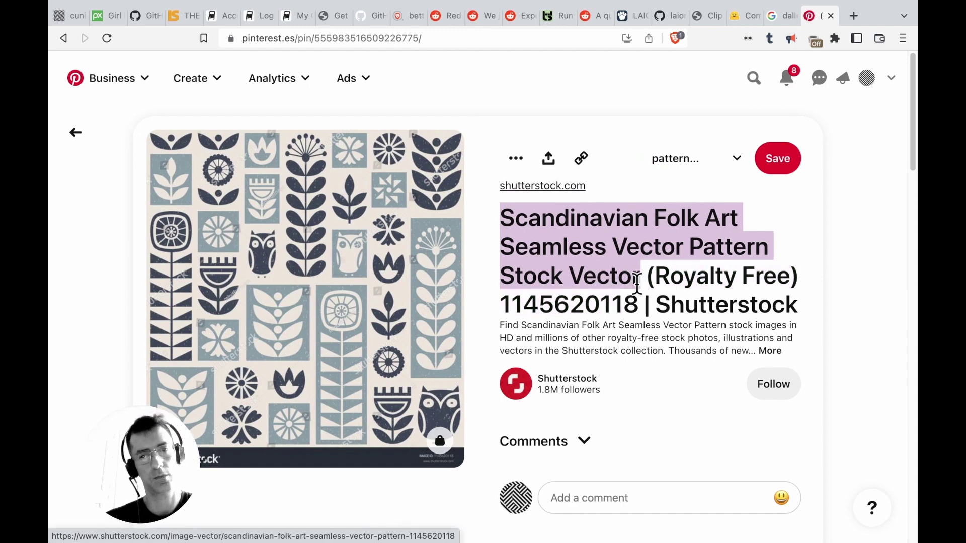
Switch to Stable Diffusion, replace the prompt with "Scandinavian Folk Art Seamless Vector Pattern Stock Vector" and generate an image.
key(ctrl+Right)
key(ctrl+Right)
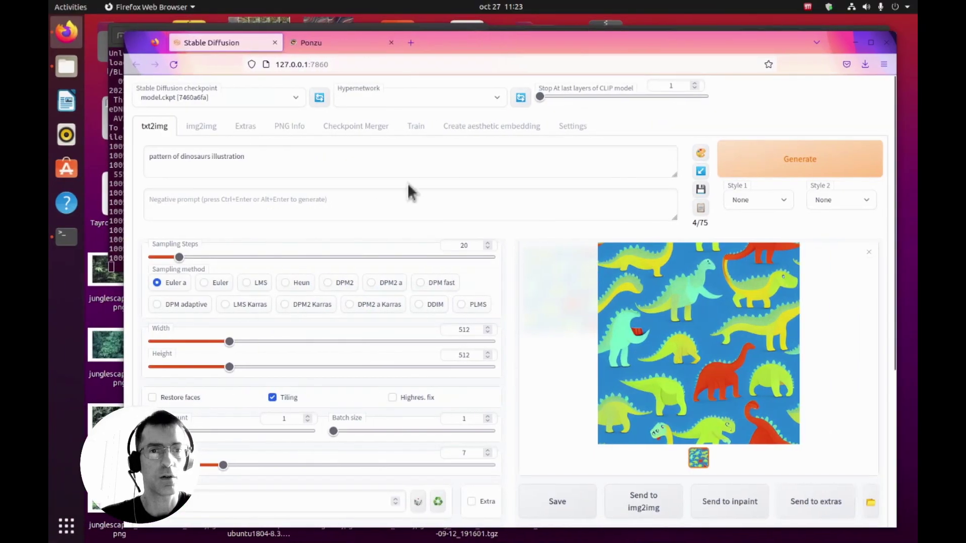
click(373, 157)
key(ctrl+a)
key(super+v)
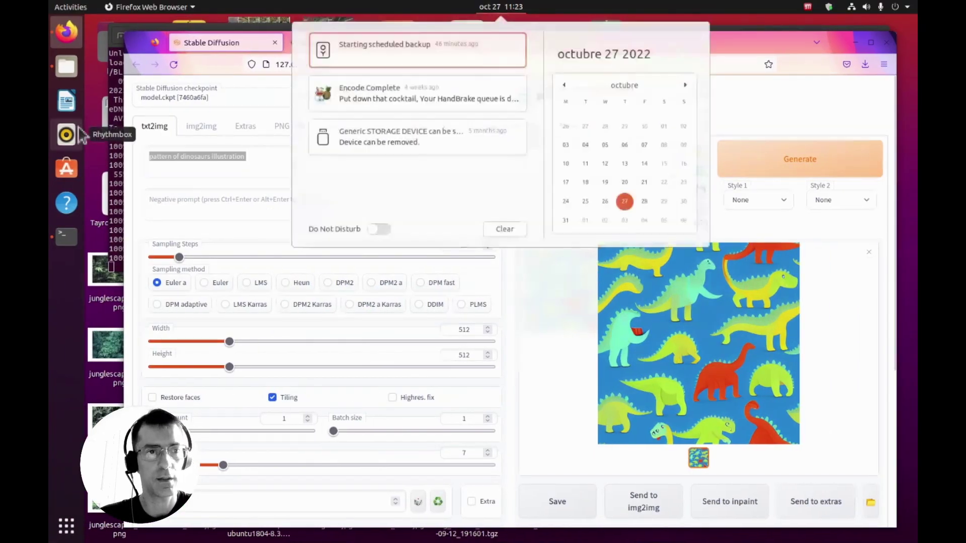
click(158, 163)
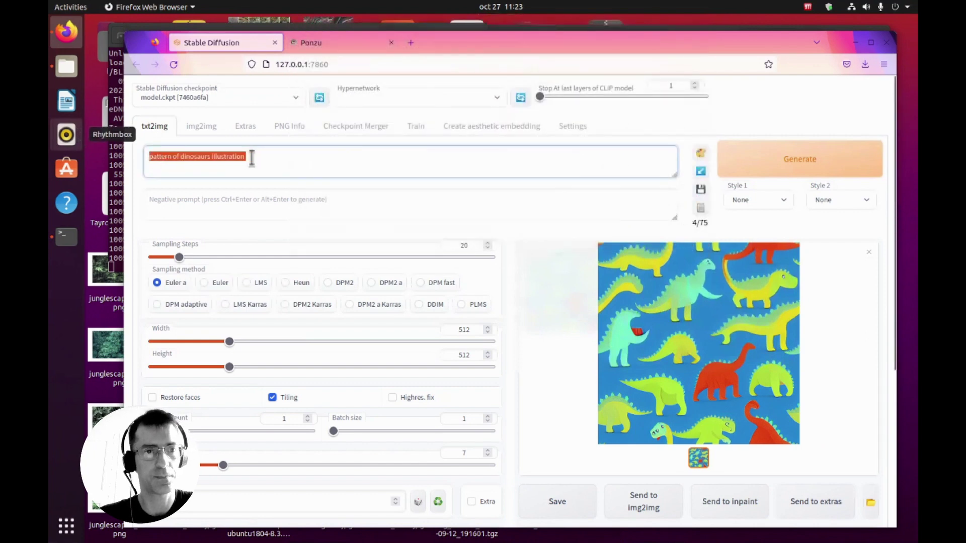
key(ctrl+v)
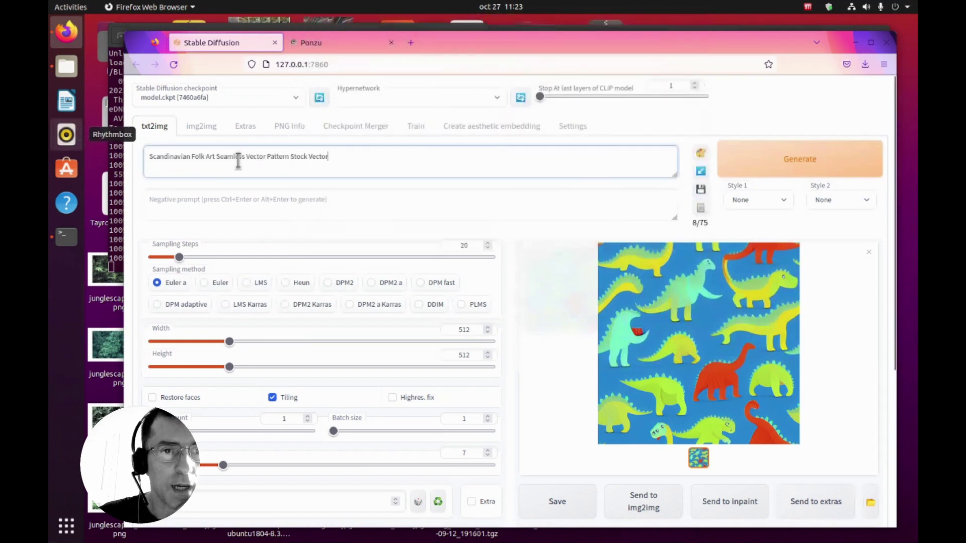
click(797, 169)
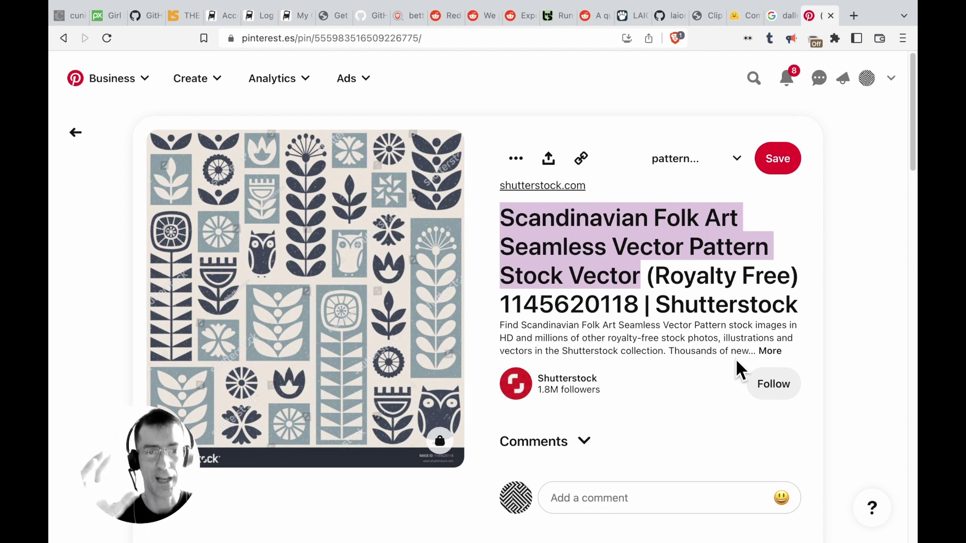
Return from the reference pin to Stable Diffusion and generate several more variations of the Scandinavian folk art pattern.
key(ctrl+Right)
key(ctrl+Right)
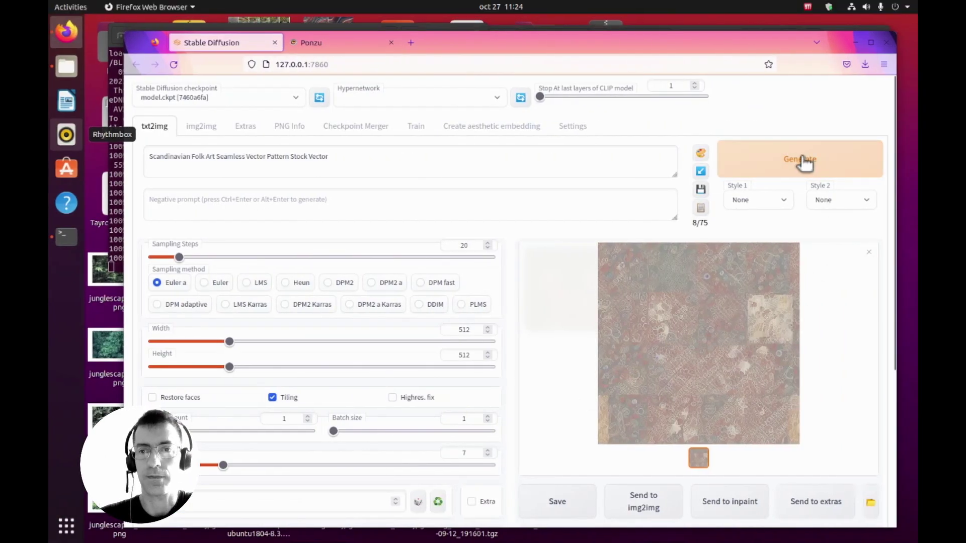
click(803, 162)
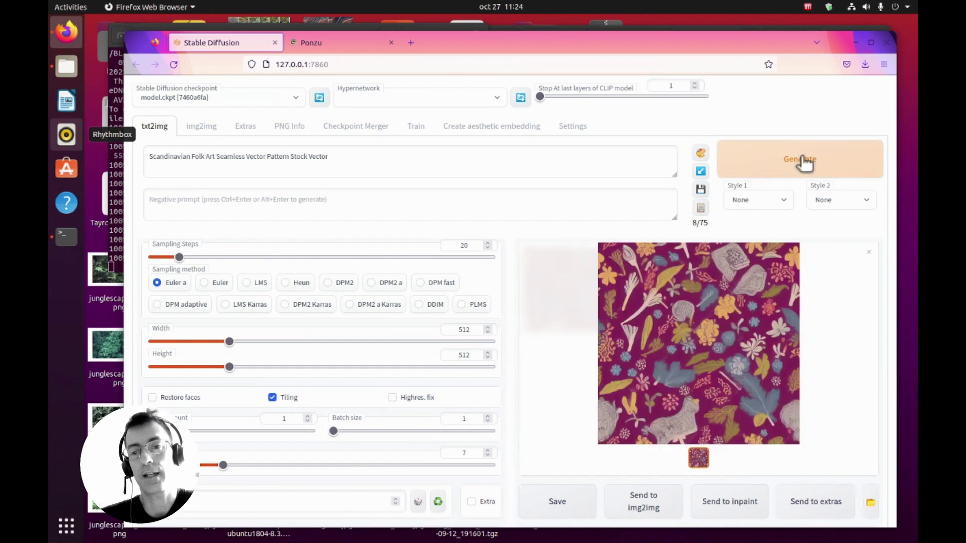
click(781, 170)
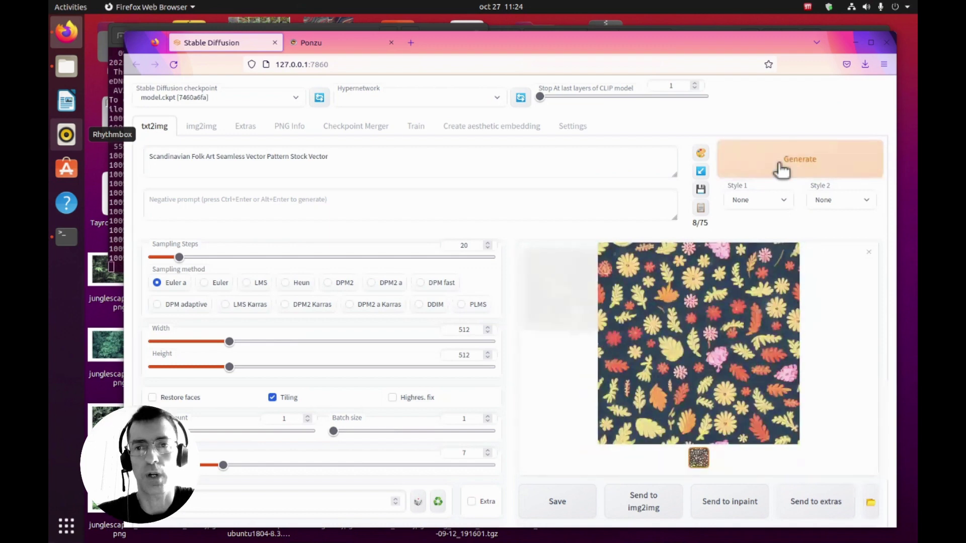
click(782, 170)
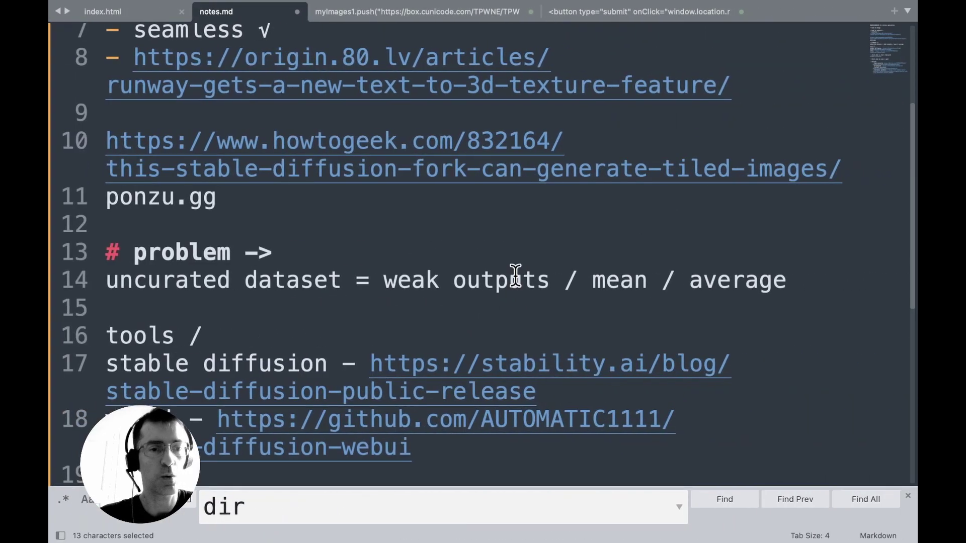
scroll(515, 276, down, 5)
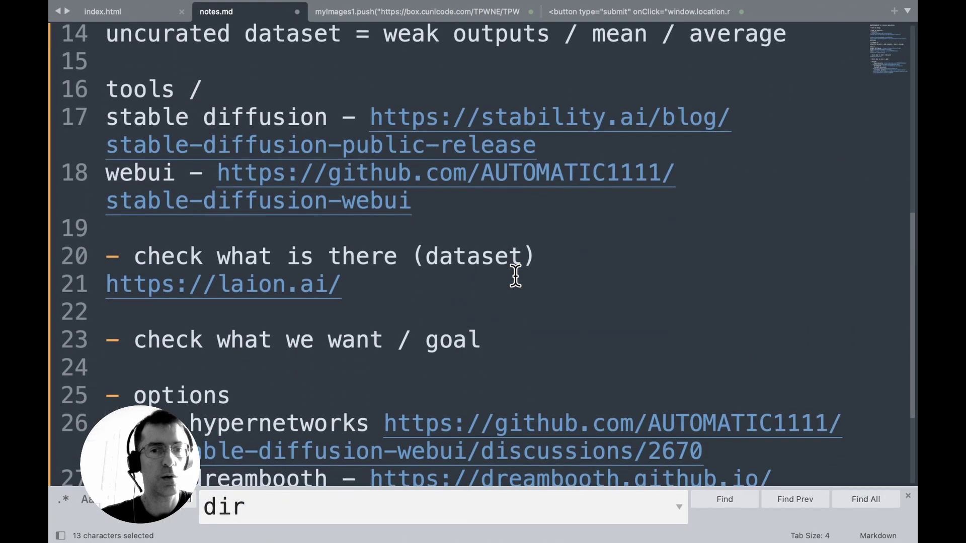
click(260, 285)
right_click(262, 287)
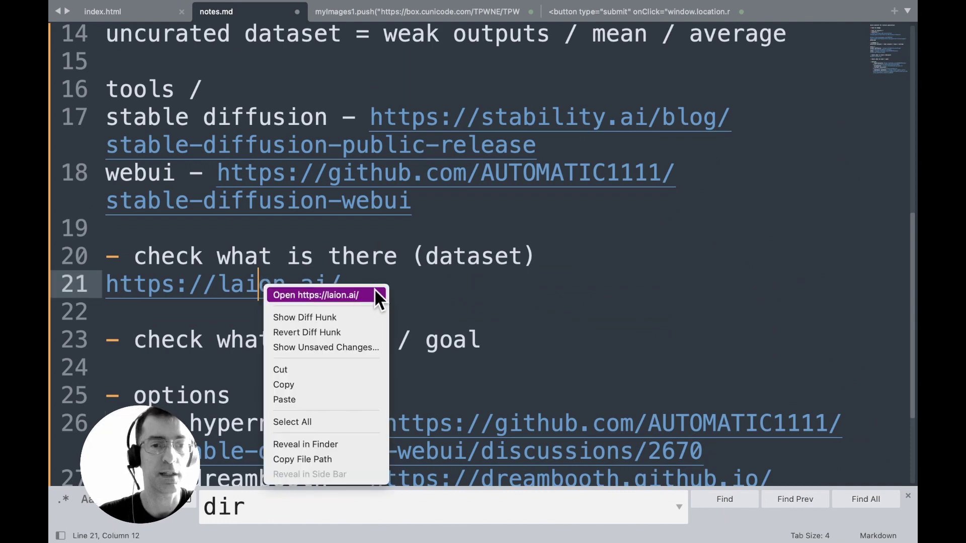
click(403, 276)
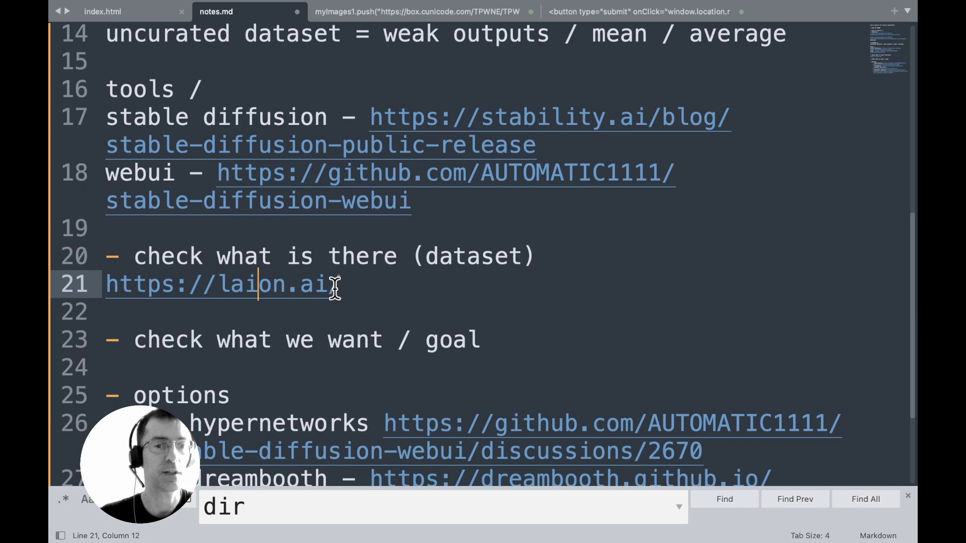
right_click(287, 283)
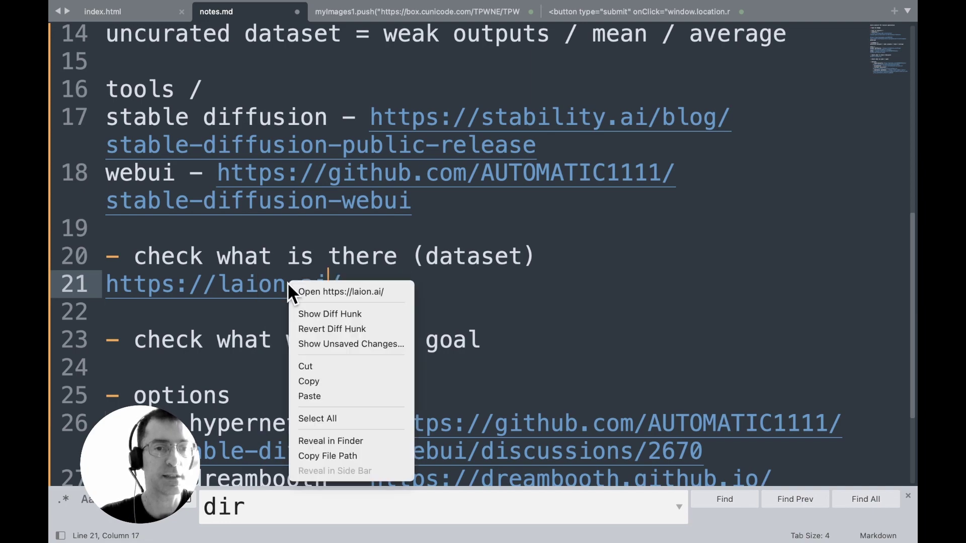
click(315, 290)
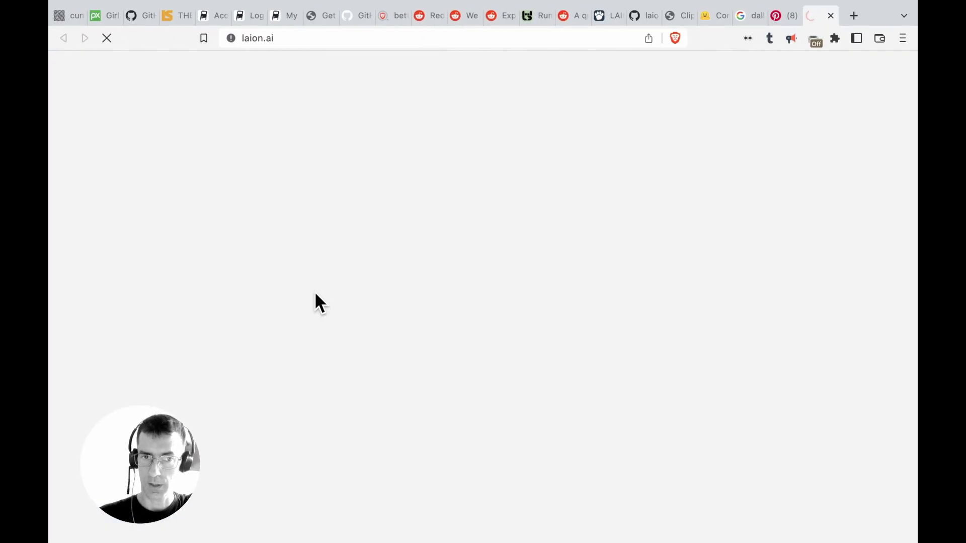
Return to notes.md, open the stability.ai Stable Diffusion public release link and glance over the article.
key(super+Tab)
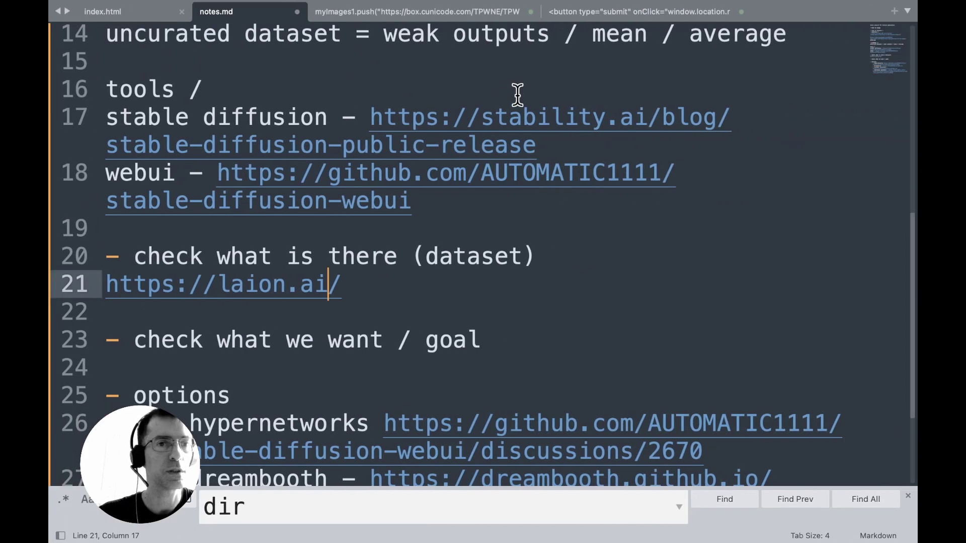
click(465, 119)
right_click(465, 119)
click(509, 126)
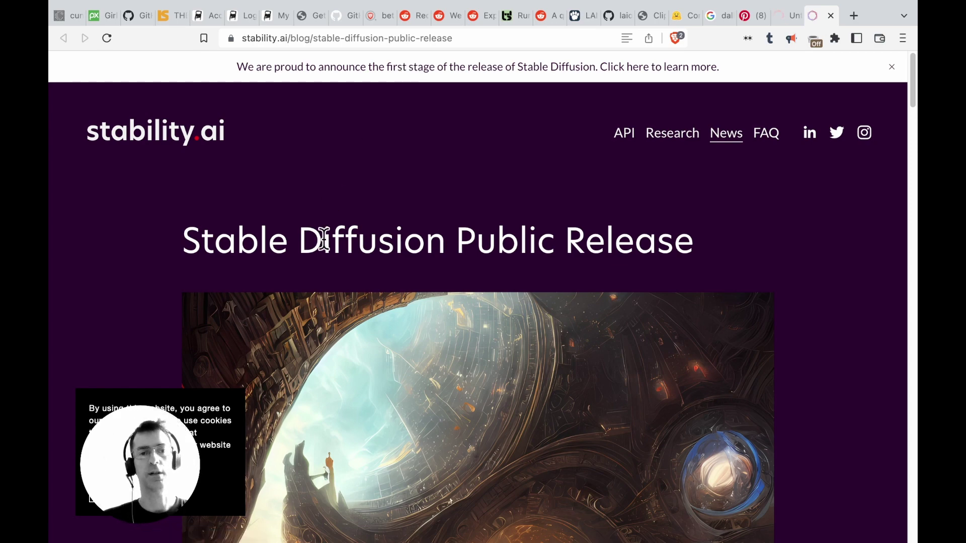
scroll(411, 232, down, 10)
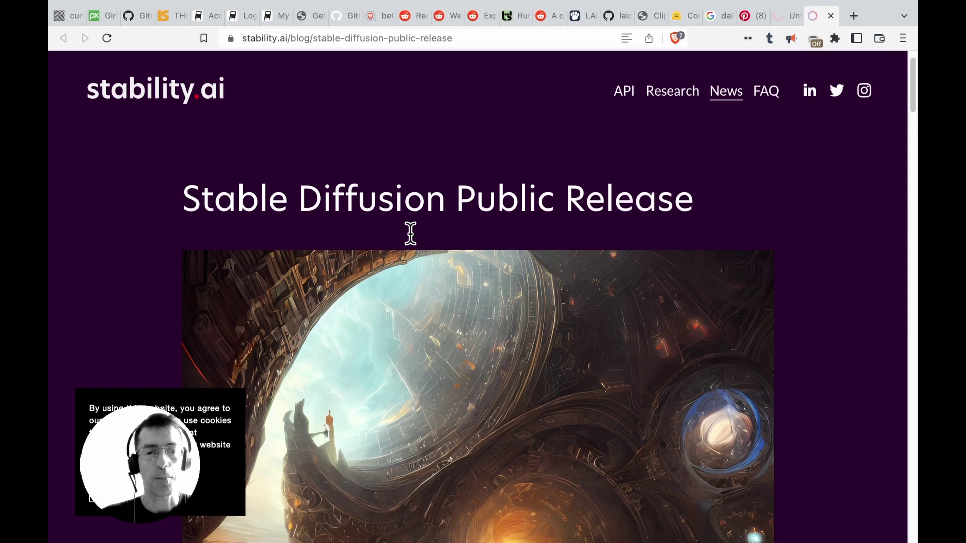
scroll(411, 232, up, 10)
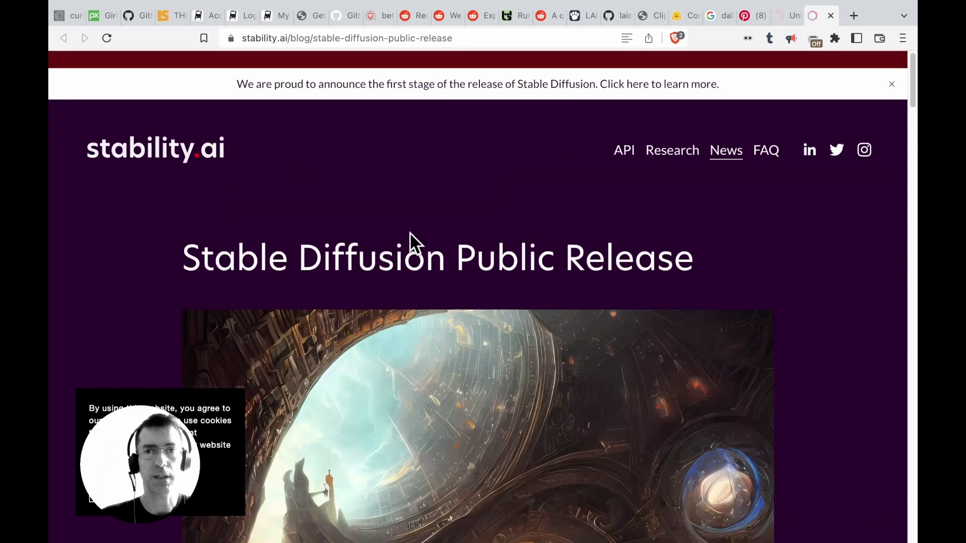
Switch to the laion.ai page in the browser to view the LAION datasets on offer.
mouse_move(794, 15)
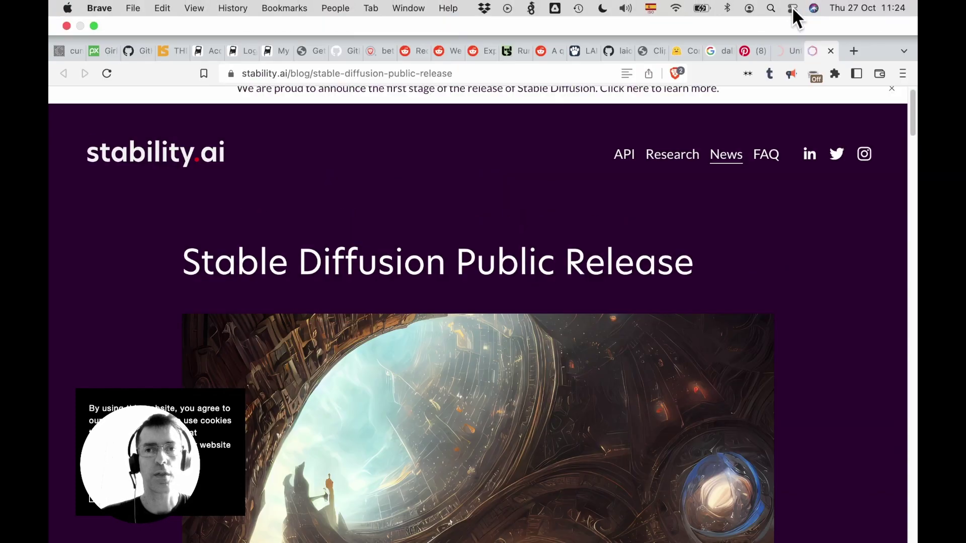
click(785, 53)
click(324, 74)
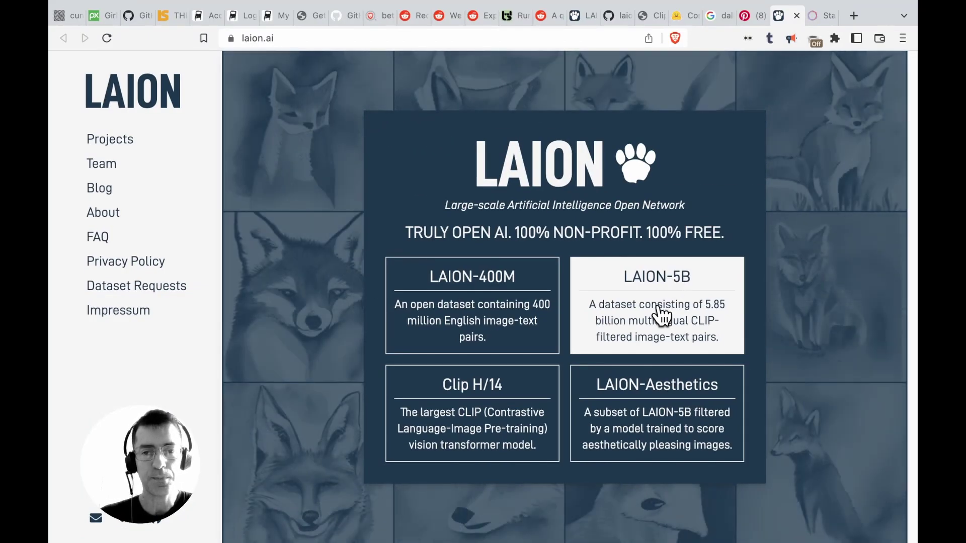
Open the LAION-5B dataset post and skim it from the introduction through to the license and dataset columns sections.
click(657, 304)
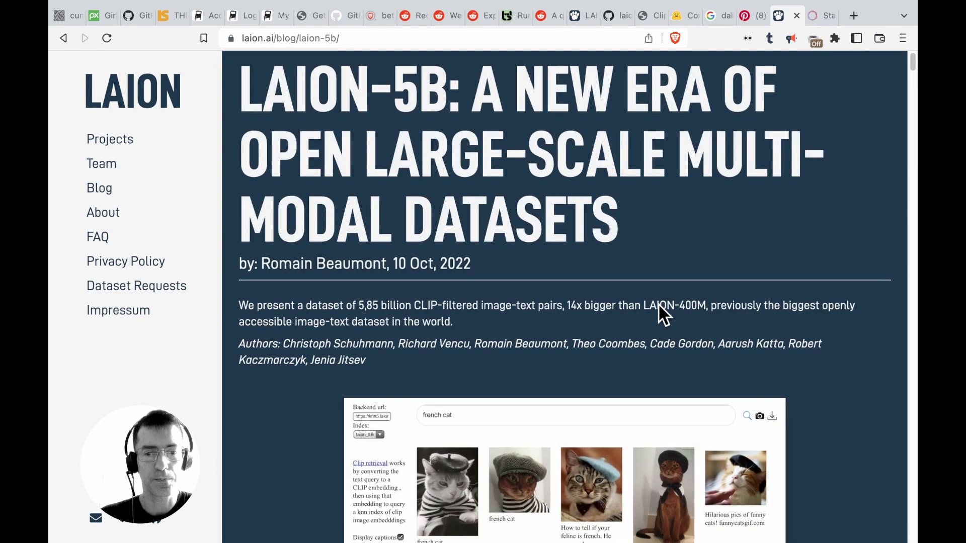
scroll(658, 303, down, 4)
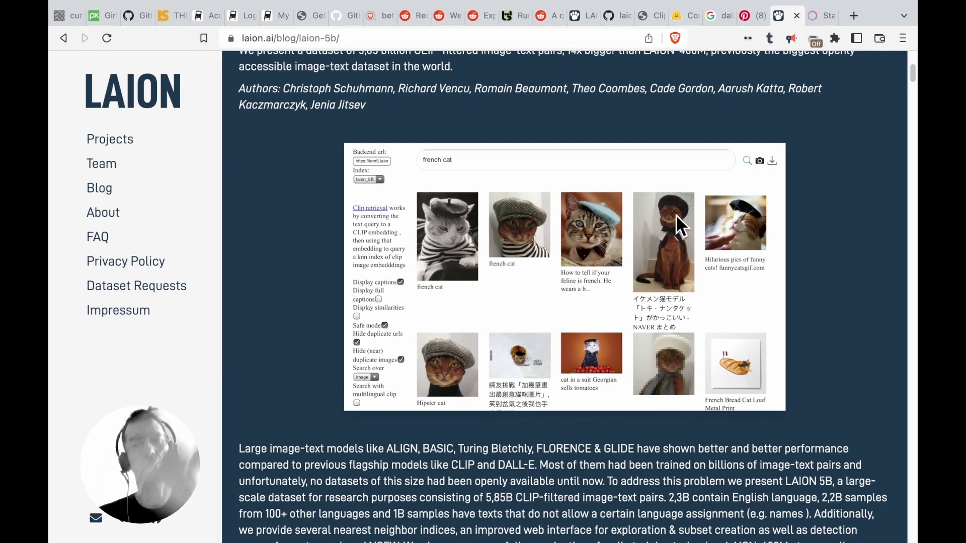
scroll(675, 217, down, 12)
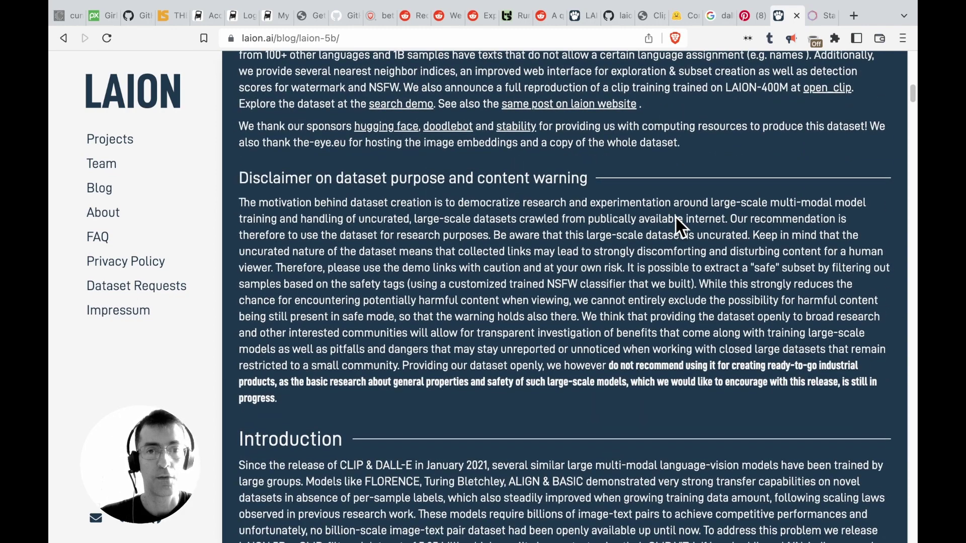
scroll(675, 217, down, 8)
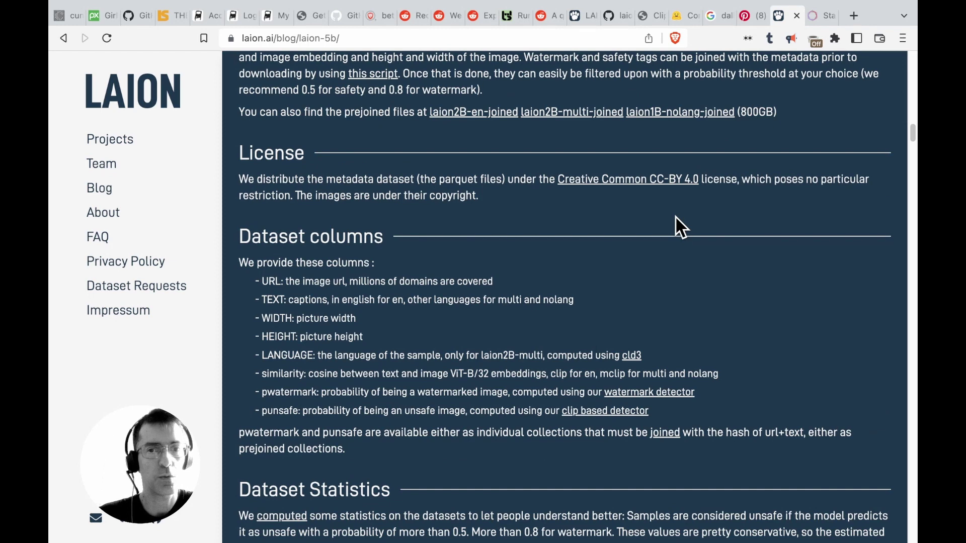
Open the clip-retrieval search page for the laion5B index and look over its search options.
key(ctrl+f)
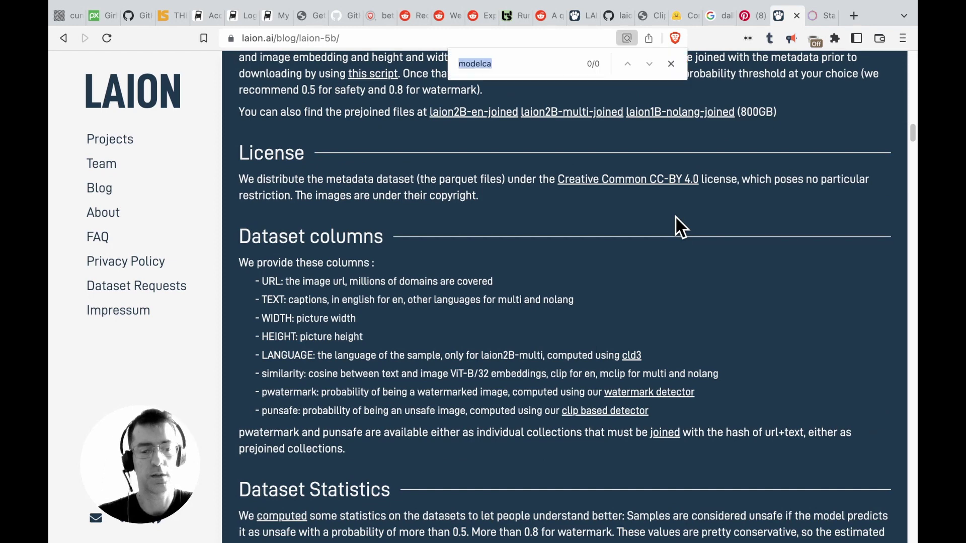
text(retrieval/?back=https%3A%2F%2Fknn5.)
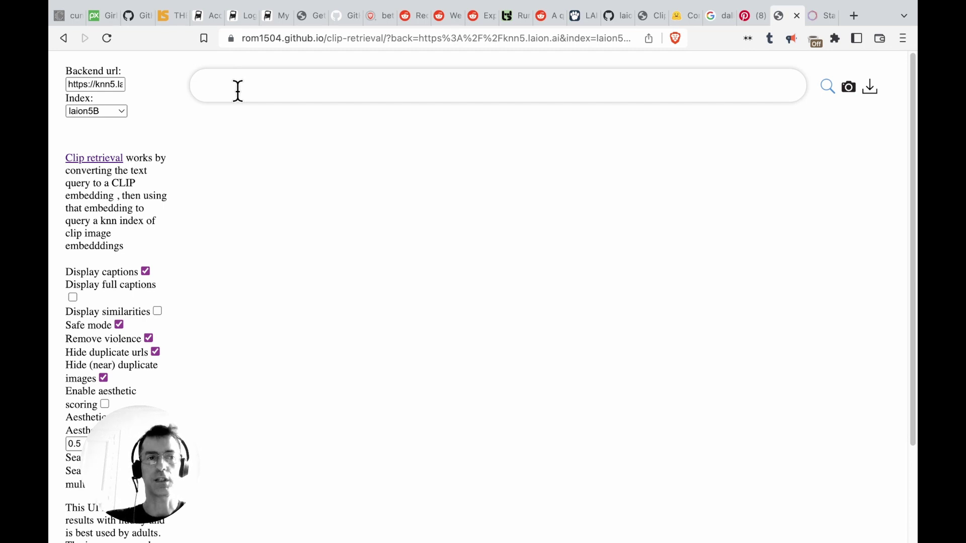
scroll(87, 106, down, 2)
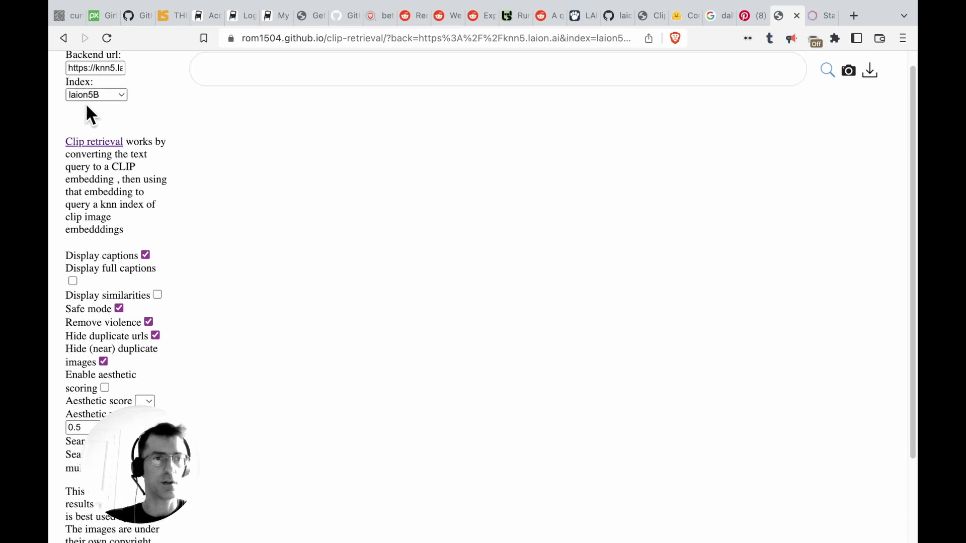
Search the laion5B index for "cat" and look through the returned images and captions.
scroll(87, 103, up, 2)
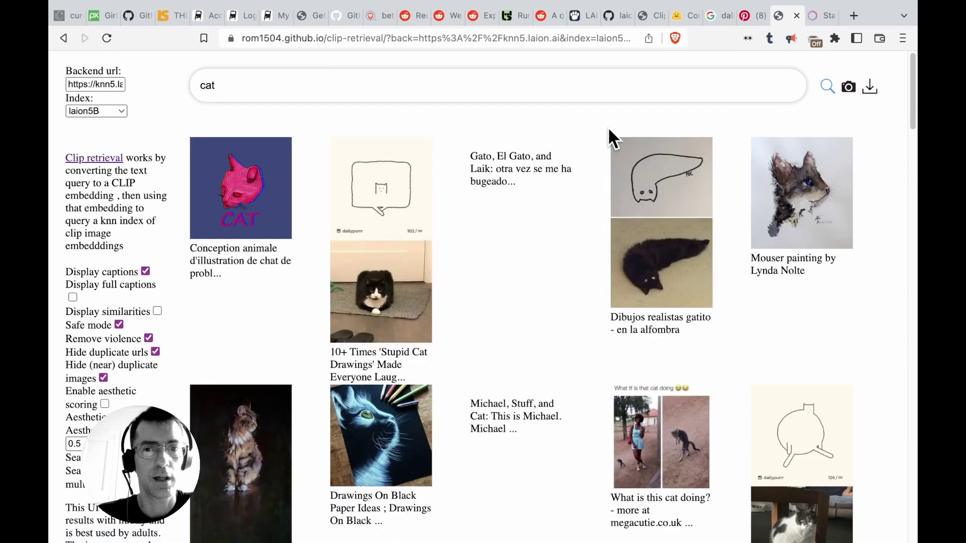
scroll(595, 380, down, 20)
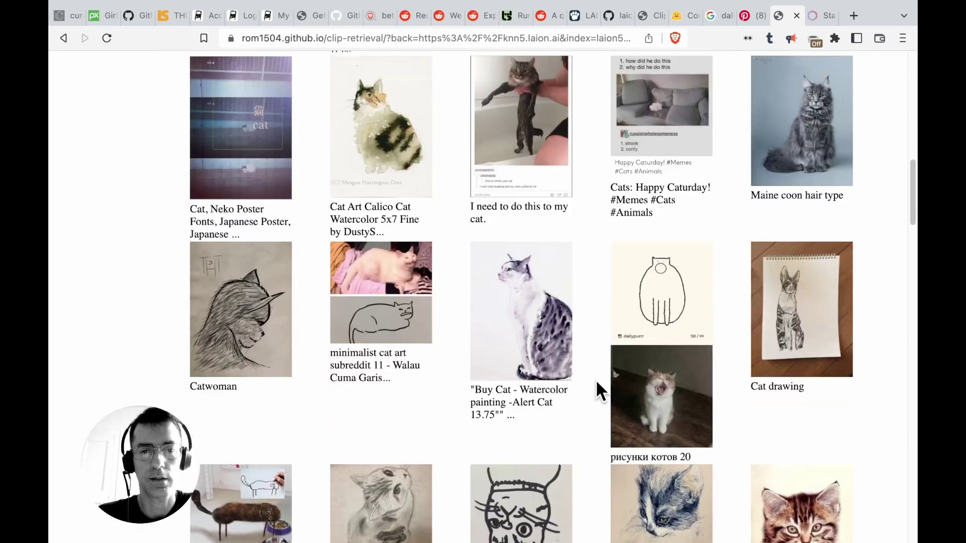
scroll(596, 383, down, 20)
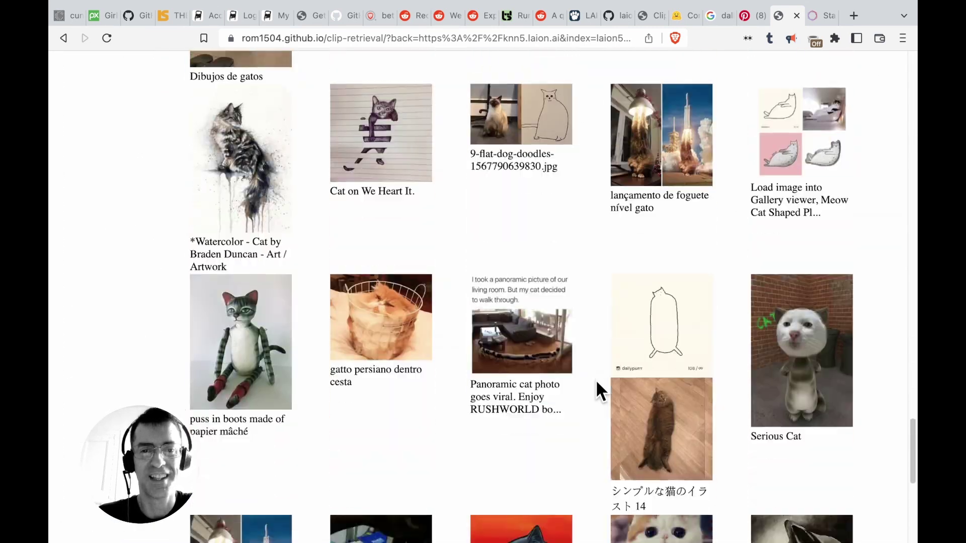
scroll(595, 379, down, 1)
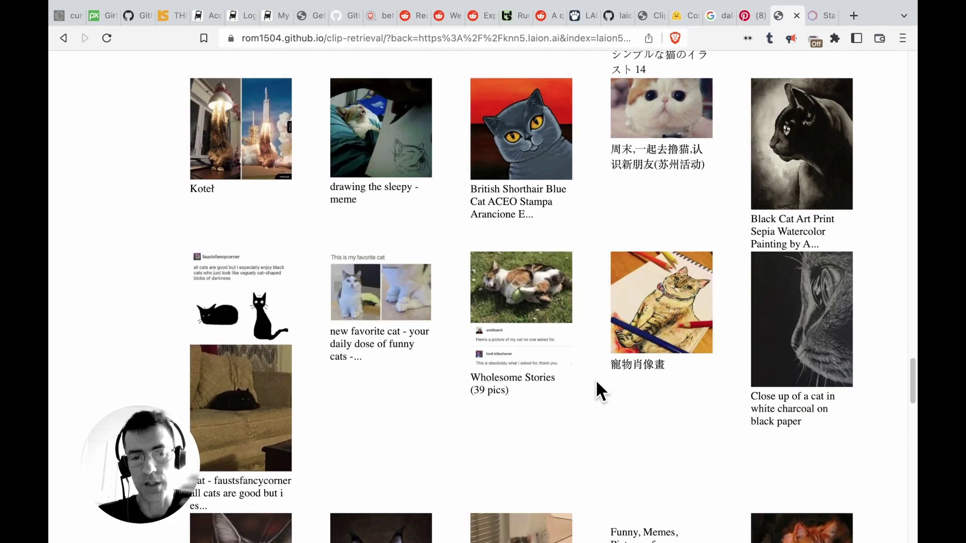
scroll(595, 380, up, 20)
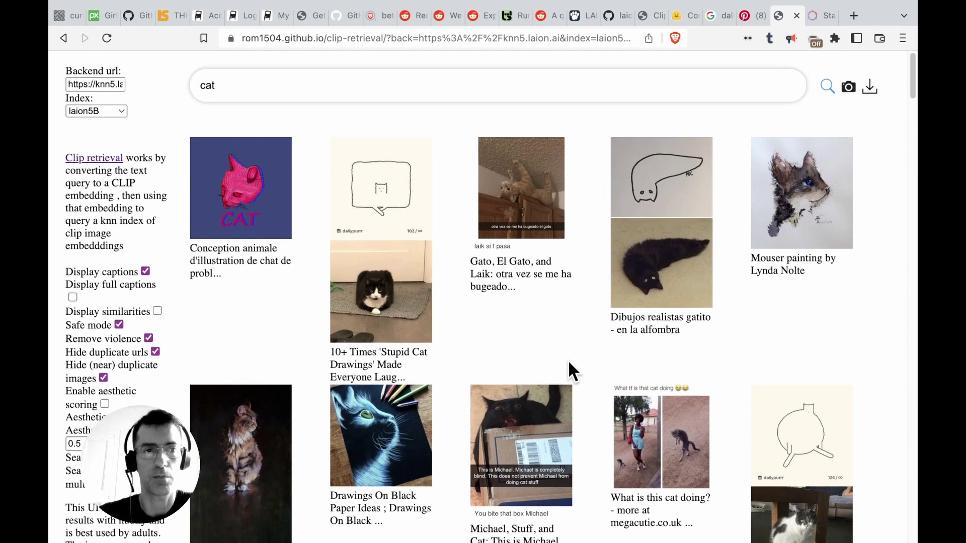
Search the laion5B index for "pizza" and look through the matching images.
double_click(246, 87)
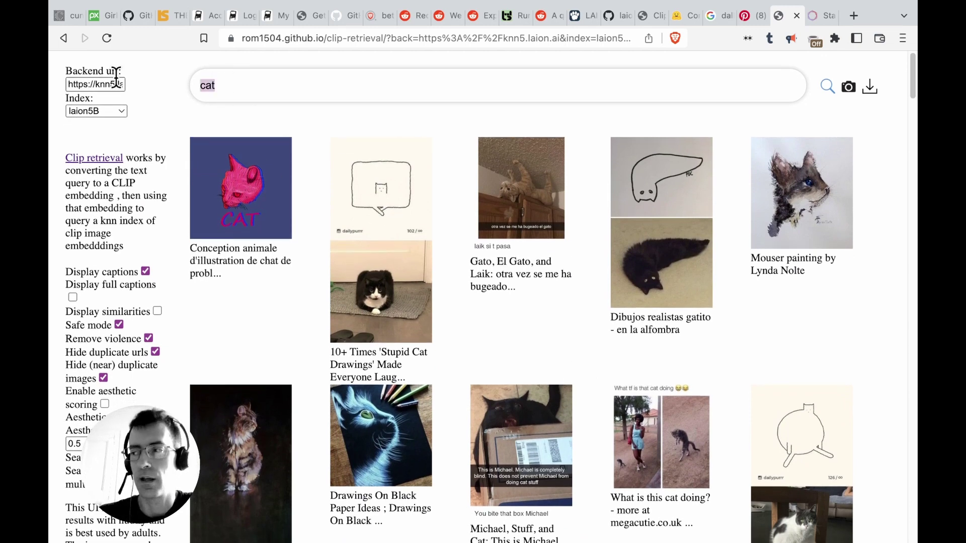
text(pizza)
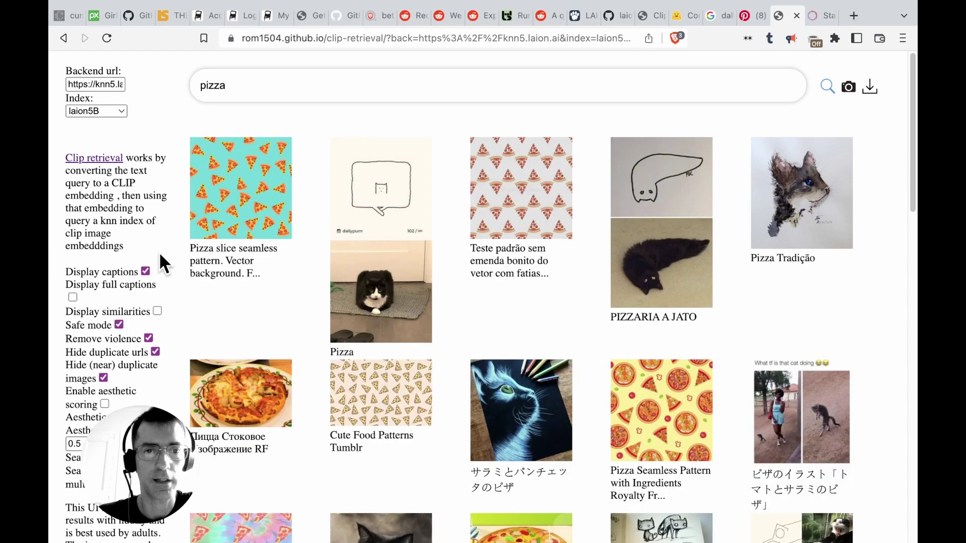
scroll(504, 300, down, 5)
scroll(501, 292, down, 8)
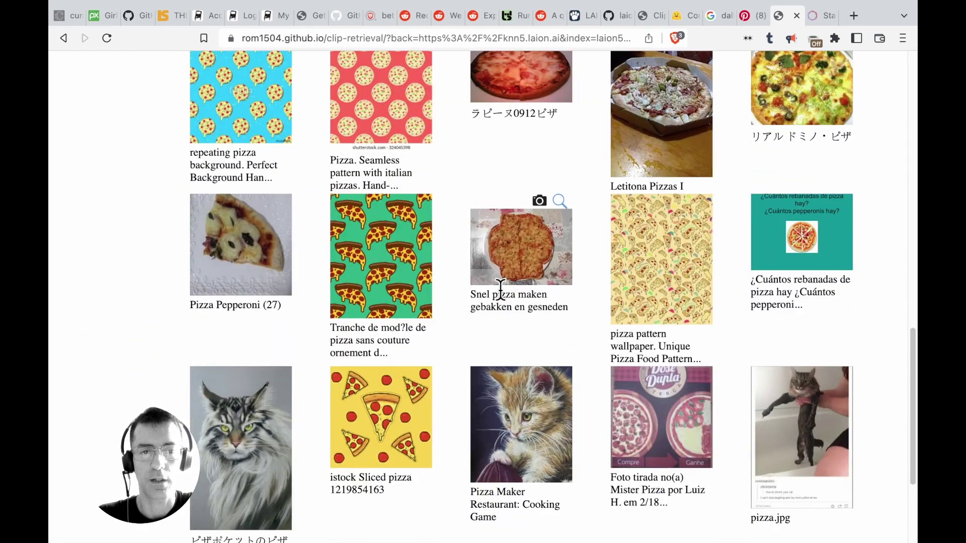
Search the laion5B index for "ensaimada" and check whether the results show the pastry.
scroll(501, 290, up, 15)
double_click(240, 86)
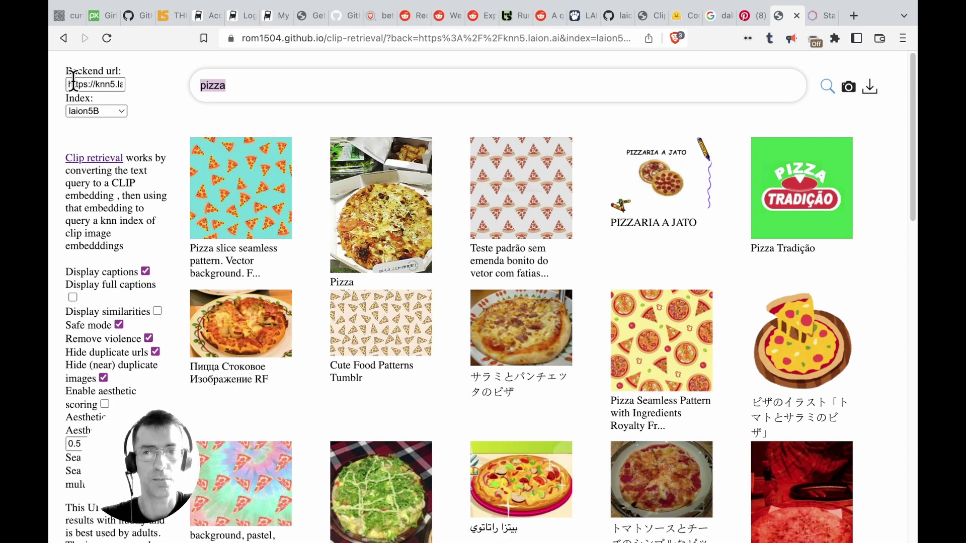
text(ensaimada)
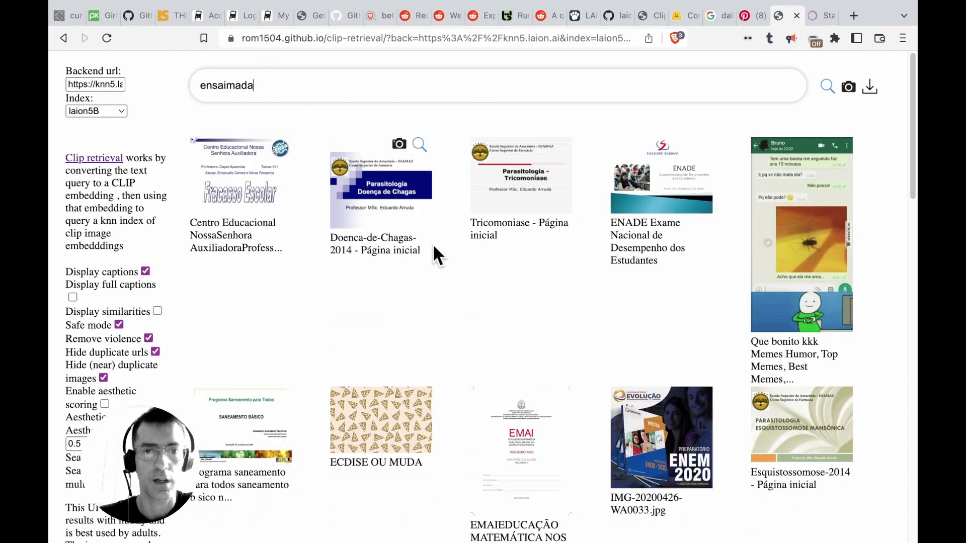
scroll(512, 387, down, 20)
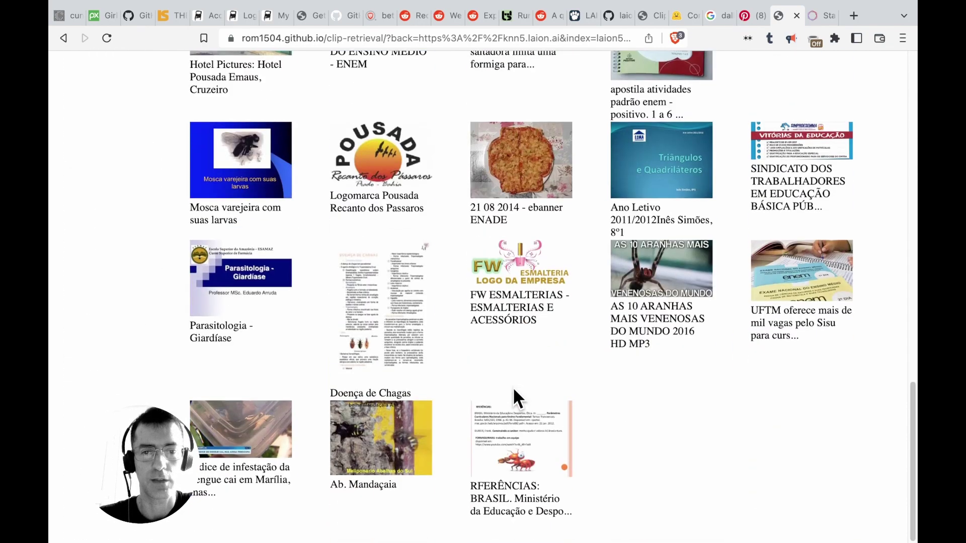
scroll(512, 388, up, 20)
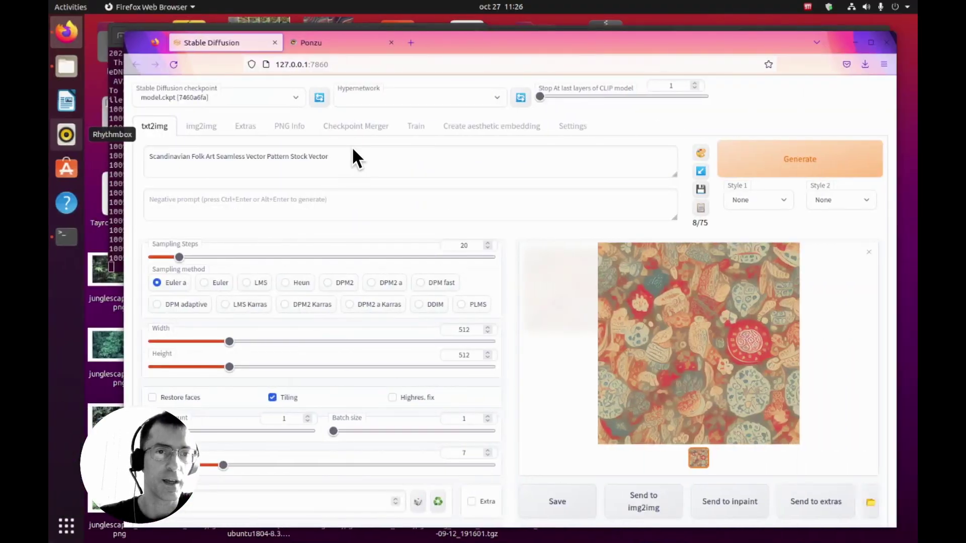
Switch to Stable Diffusion and generate an image from the prompt "a photo of an ensaimada".
key(ctrl+a)
text(a)
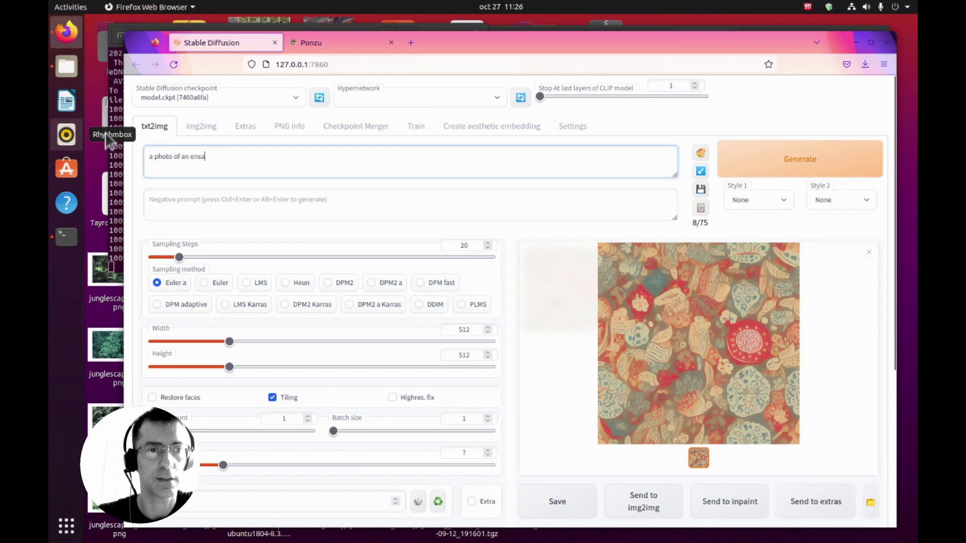
text( photo of an ensaimada)
click(818, 173)
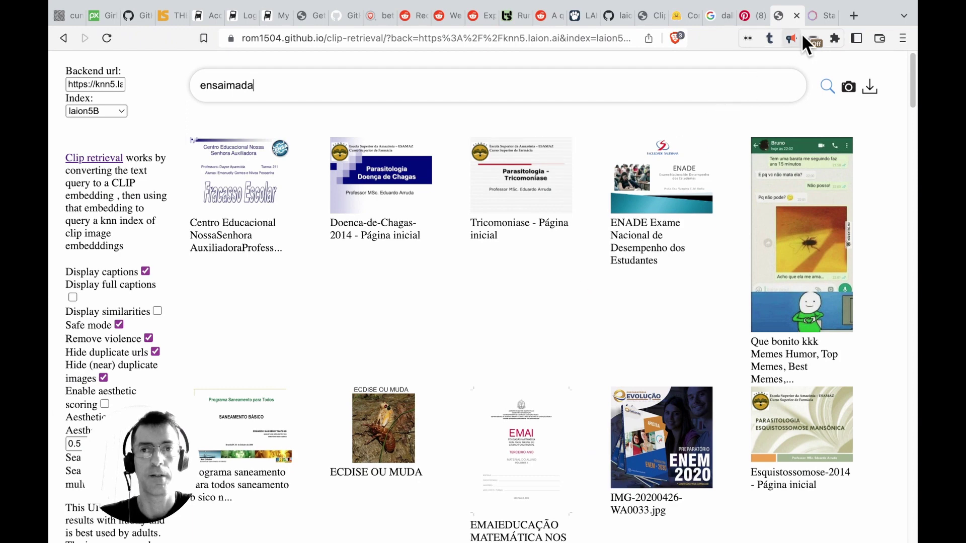
Return to the browser, load Google in place of the stability.ai article and search for "ensaimada" to see real photos.
click(816, 14)
click(574, 37)
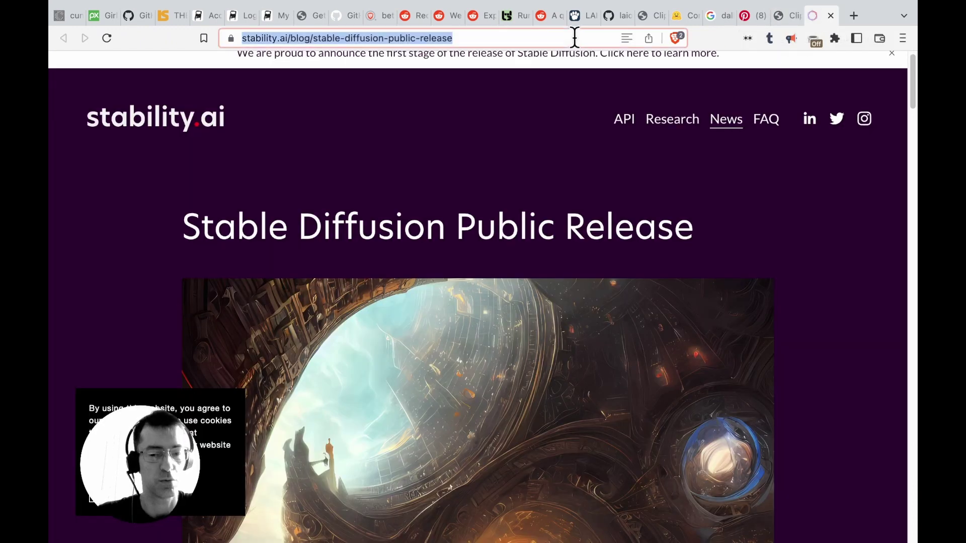
text(goo)
key(Return)
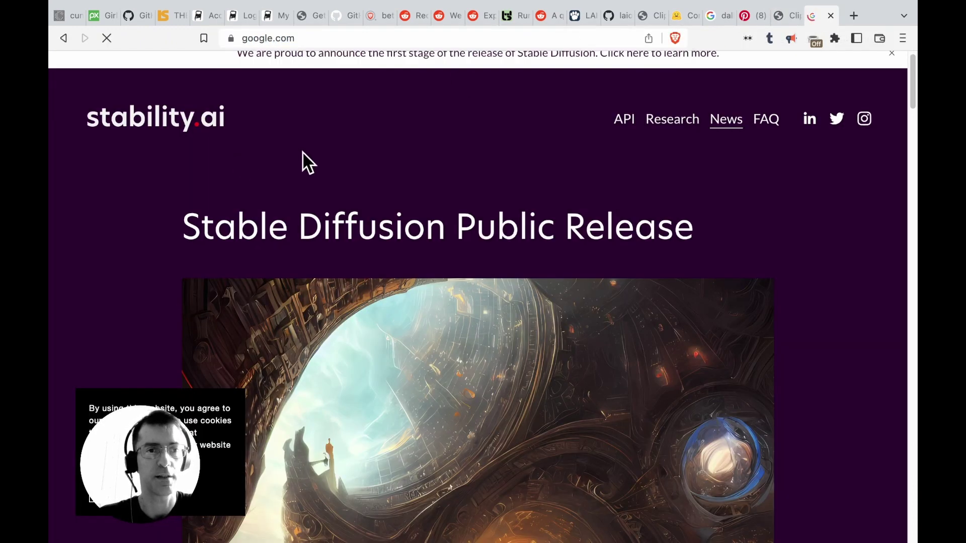
text(e)
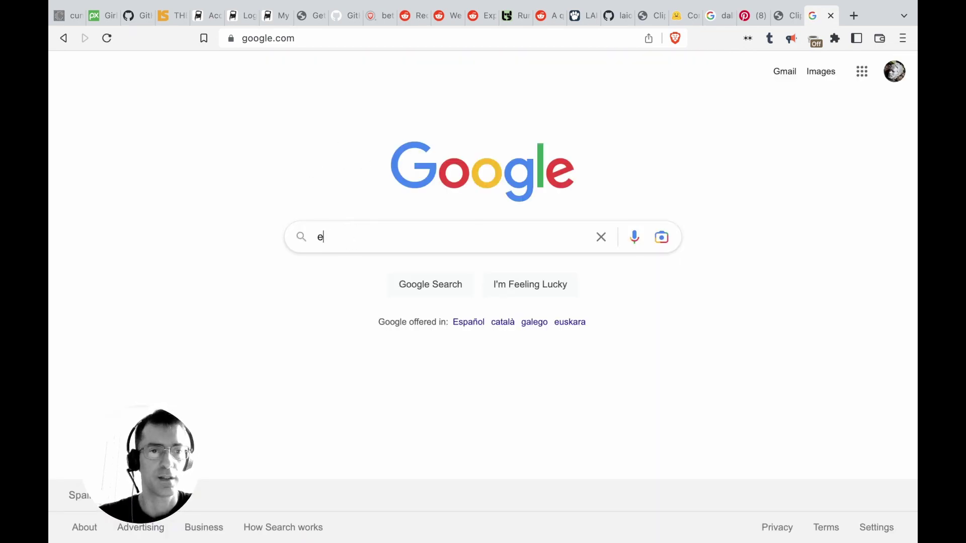
text(nsaimada)
key(Return)
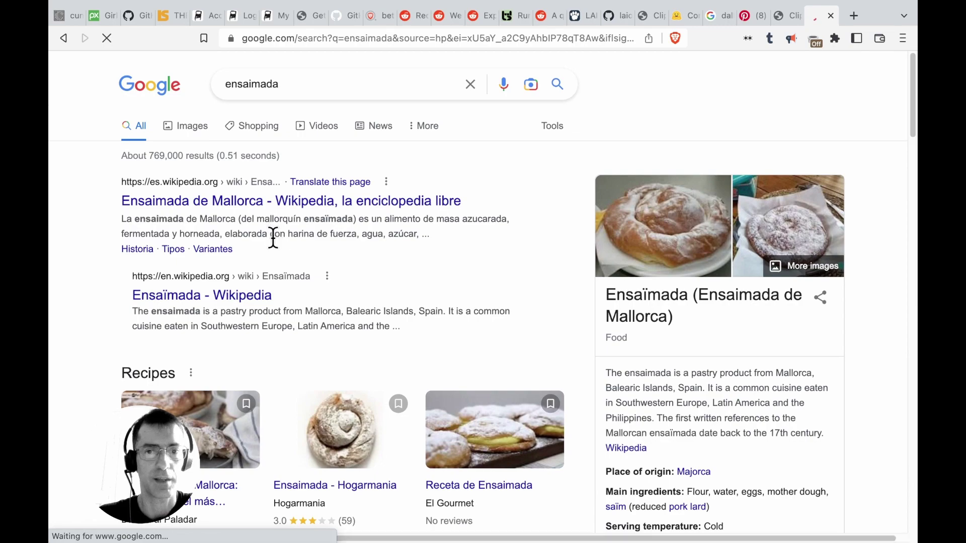
scroll(271, 236, down, 10)
scroll(273, 237, down, 5)
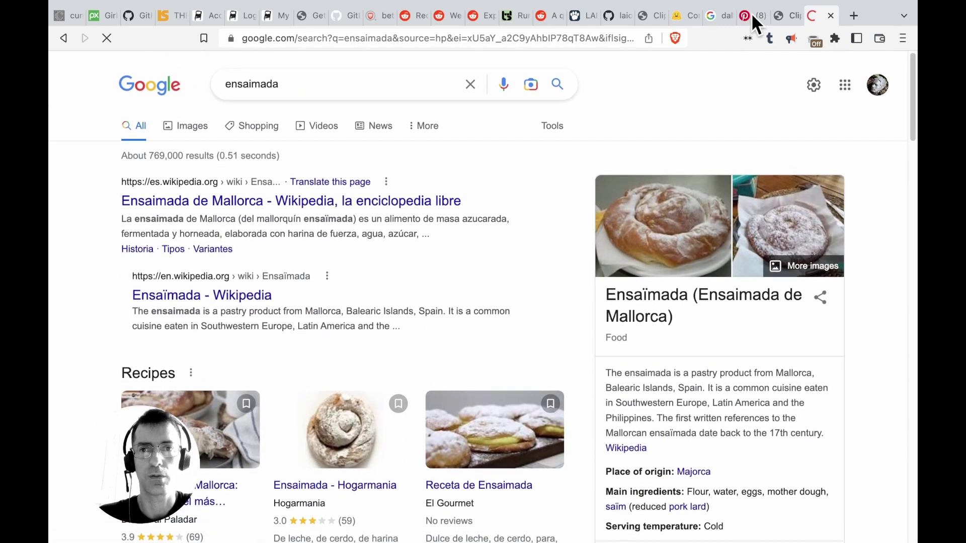
Go back to the clip-retrieval page and search the laion5B index for "design patterns".
click(782, 17)
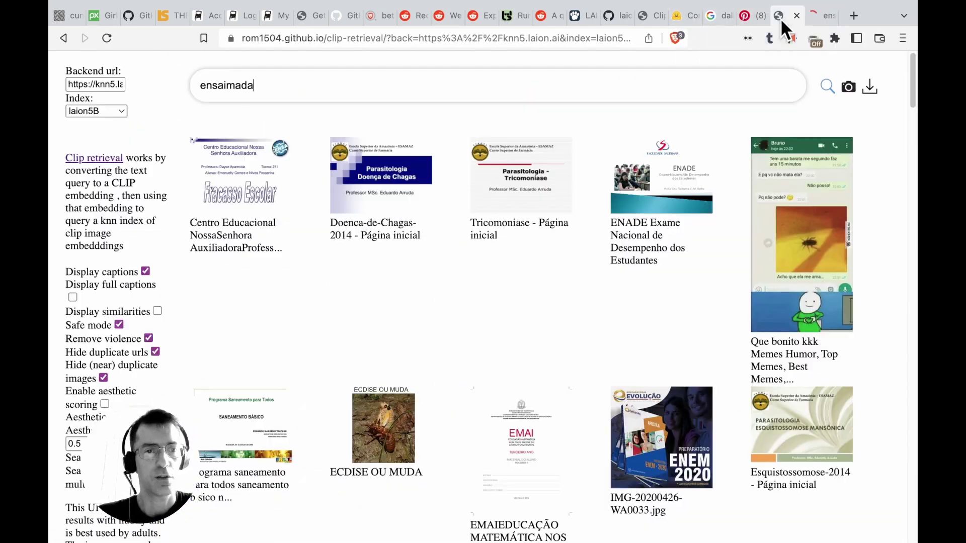
double_click(262, 86)
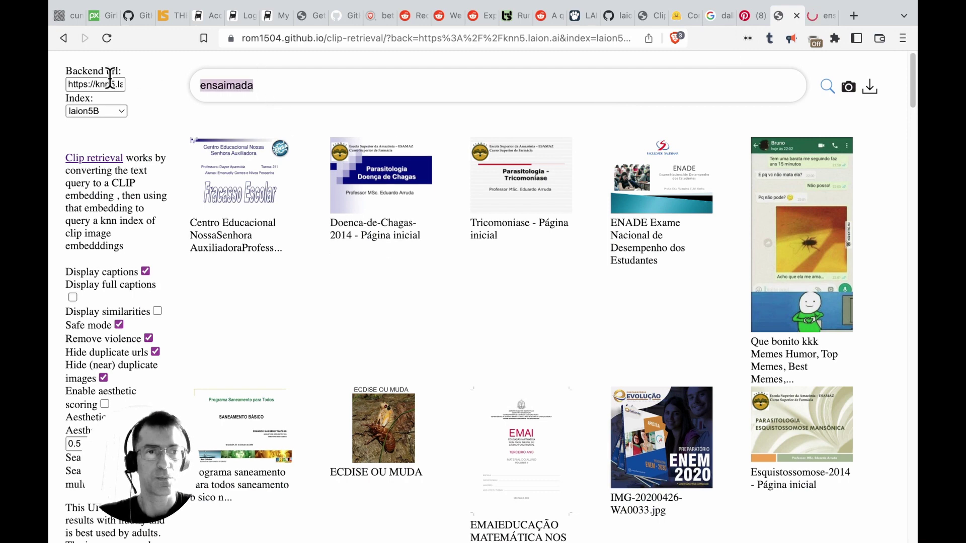
text(design patterns)
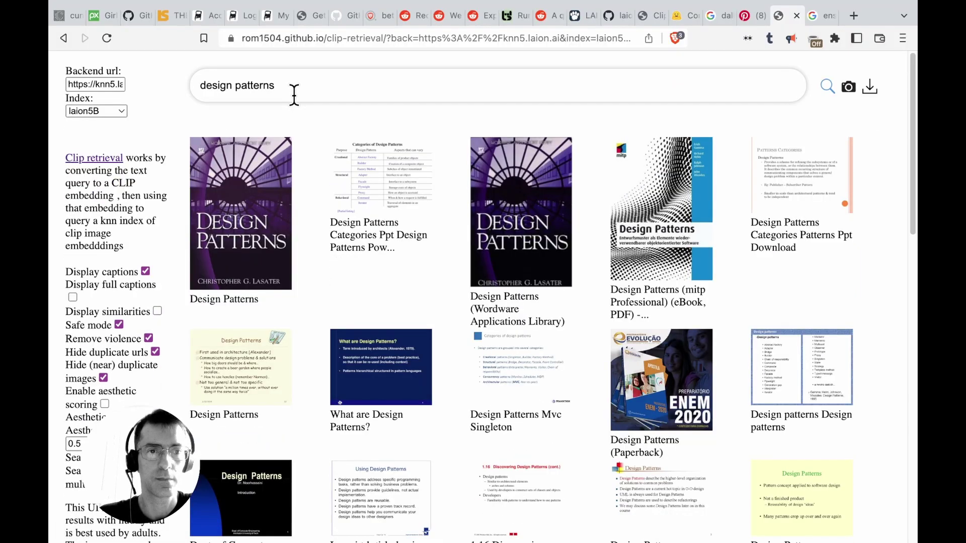
Look through the "design patterns" results to examine what kind of images and captions the dataset associates with the term.
scroll(574, 353, down, 10)
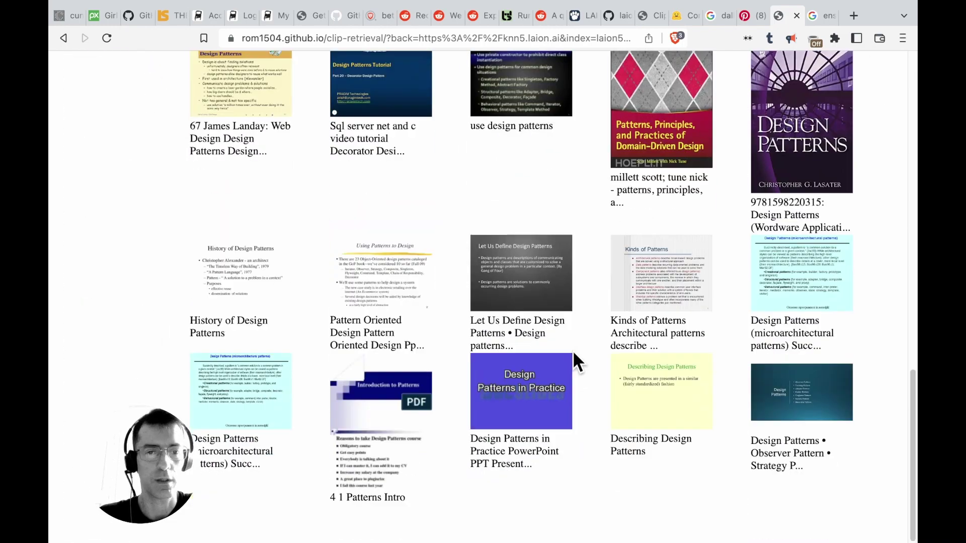
scroll(574, 352, down, 8)
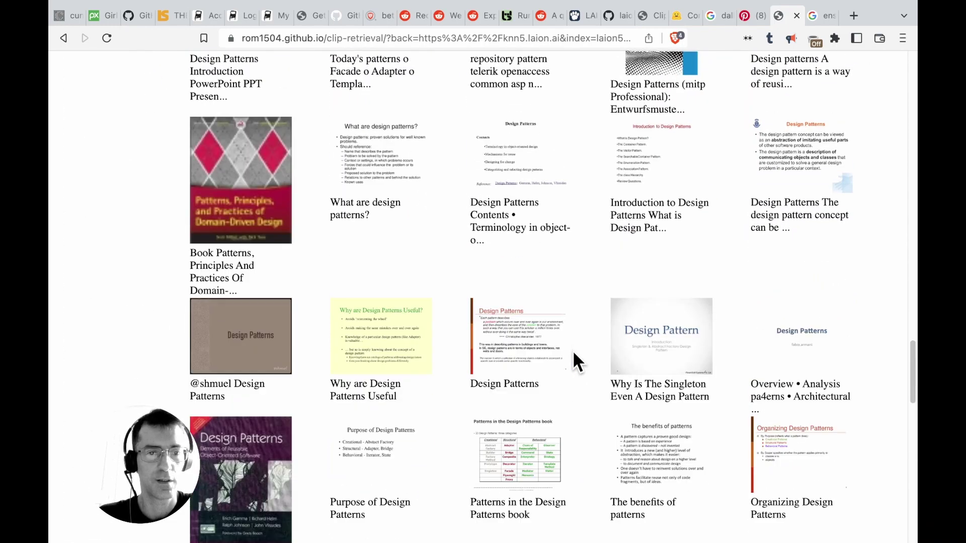
scroll(573, 350, down, 10)
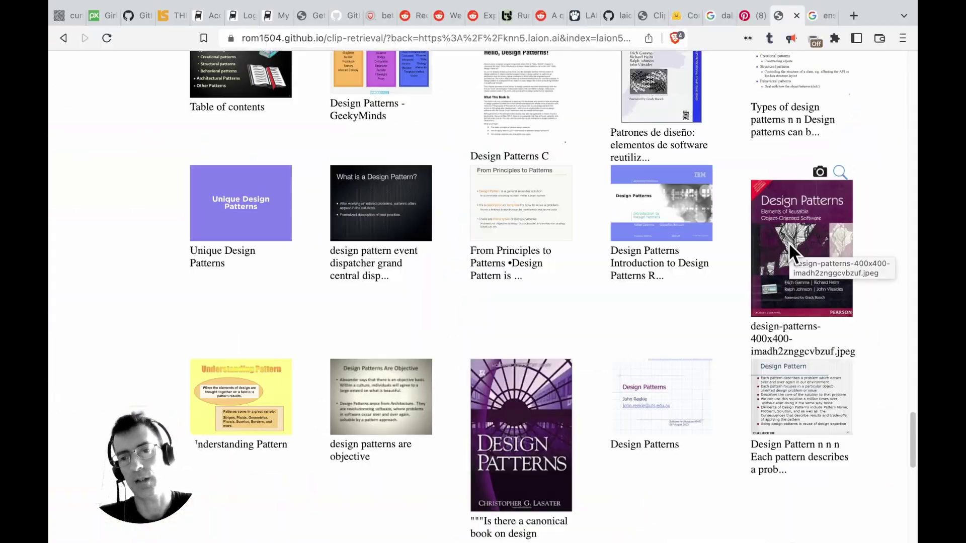
scroll(408, 521, down, 1)
scroll(408, 530, down, 15)
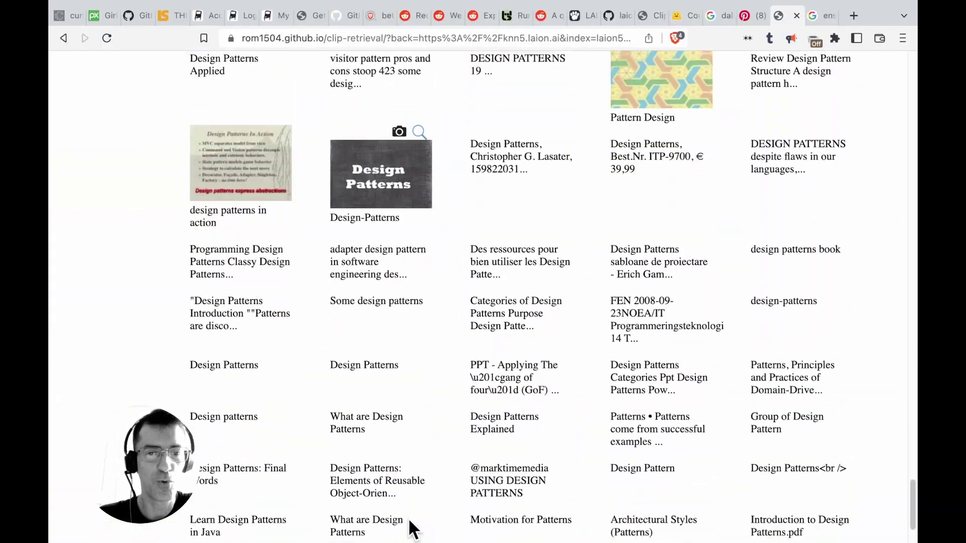
scroll(408, 517, down, 15)
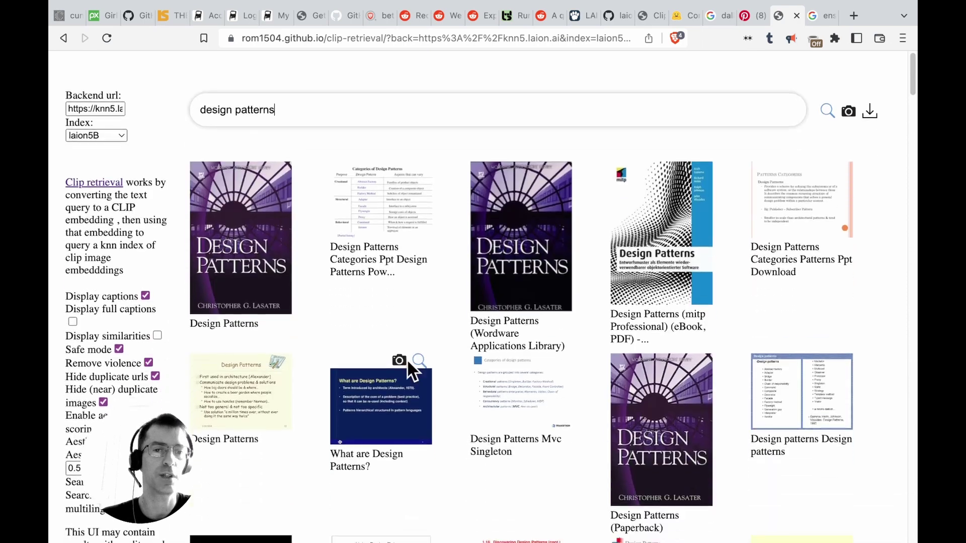
scroll(364, 289, up, 1)
scroll(294, 84, down, 2)
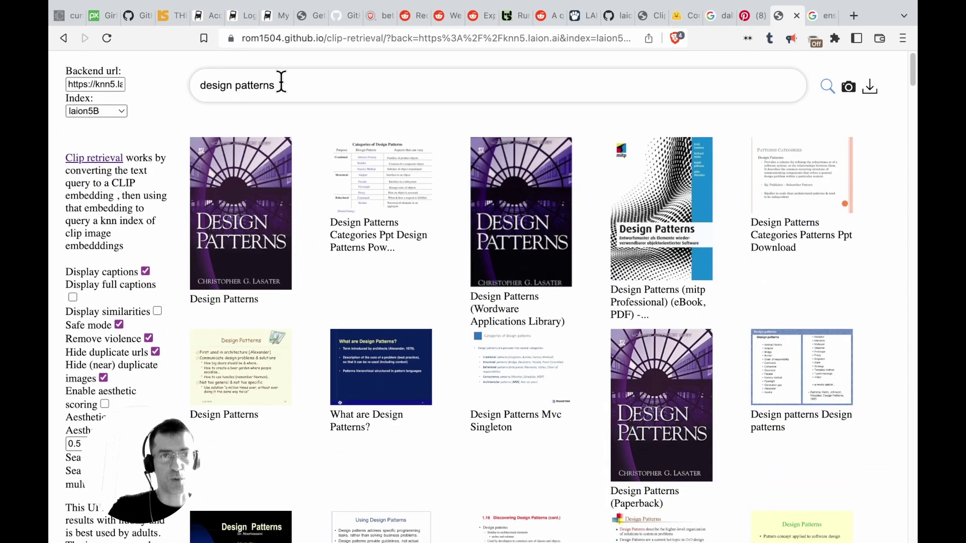
Switch to Stable Diffusion and generate an image from the prompt "design patterns".
drag(281, 83, 151, 79)
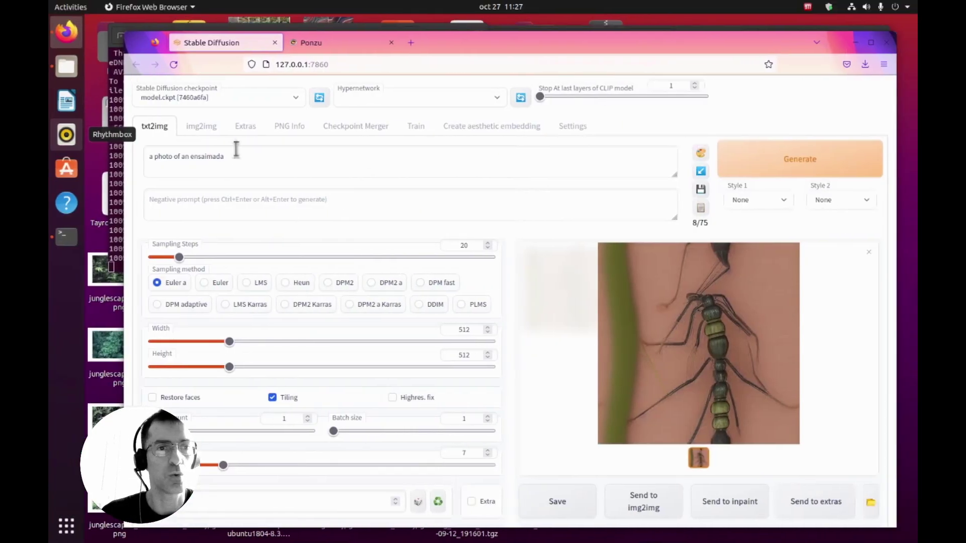
click(236, 153)
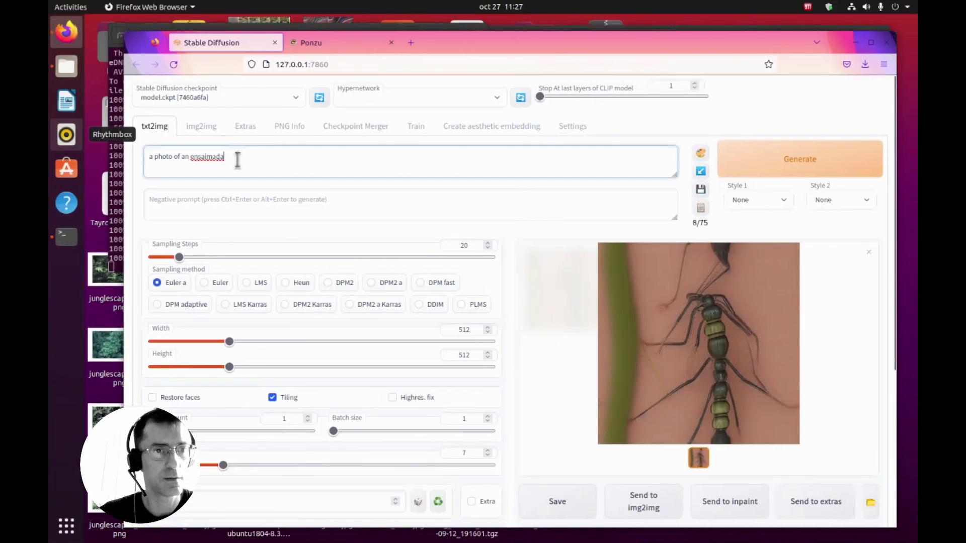
key(ctrl+a)
text(design patterns)
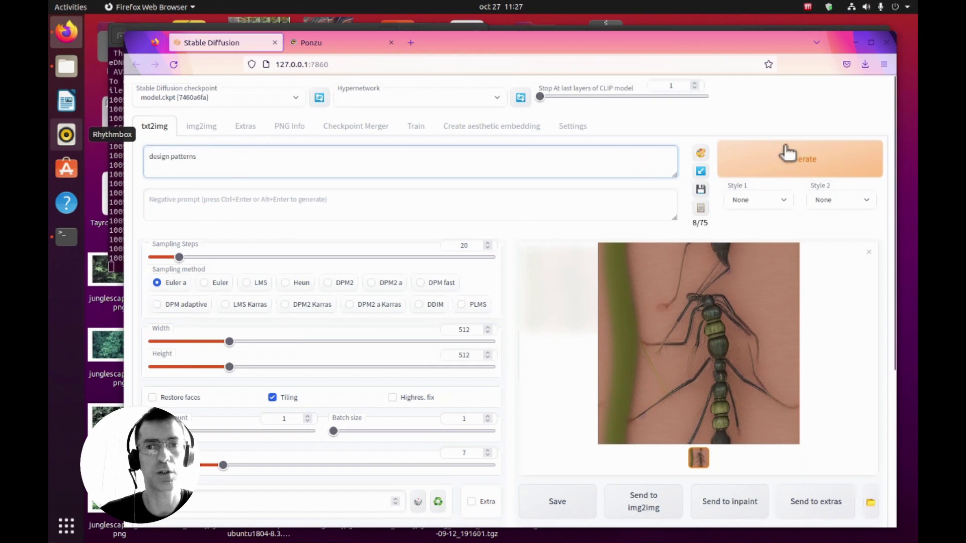
click(783, 174)
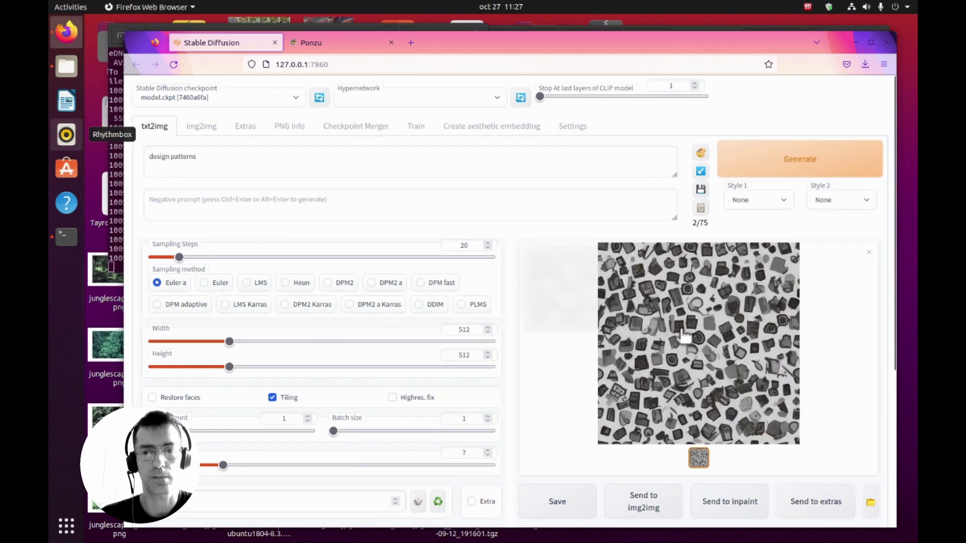
scroll(684, 336, down, 3)
Return to the browser and copy the phrase "Scandinavian Folk Art Seamless Vector Pattern Stock Vector" from the Pinterest pin's title.
key(ctrl+Left)
key(ctrl+Left)
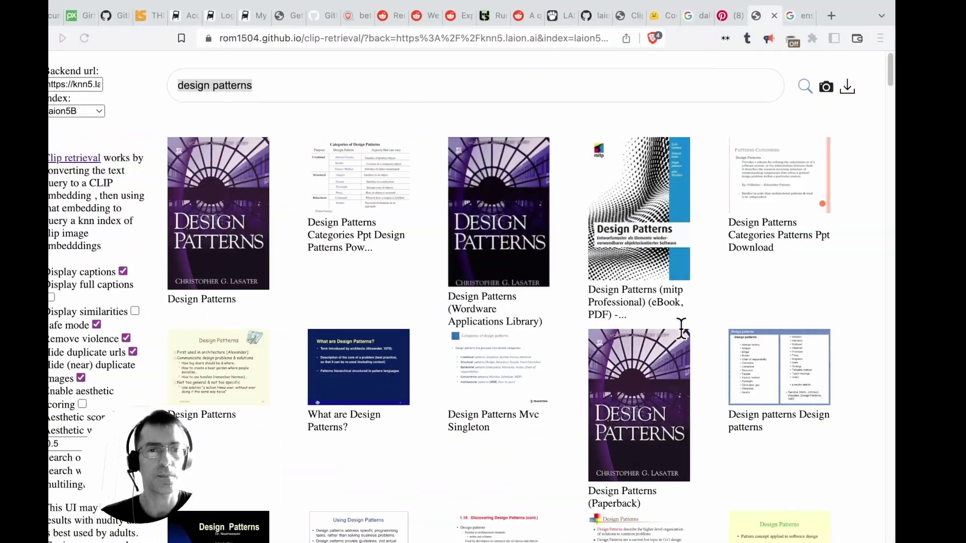
click(291, 91)
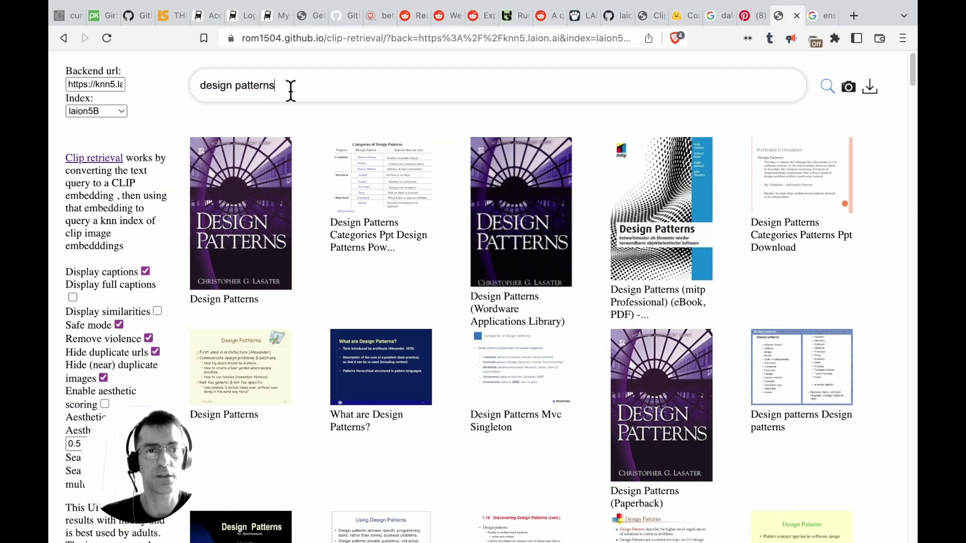
click(749, 6)
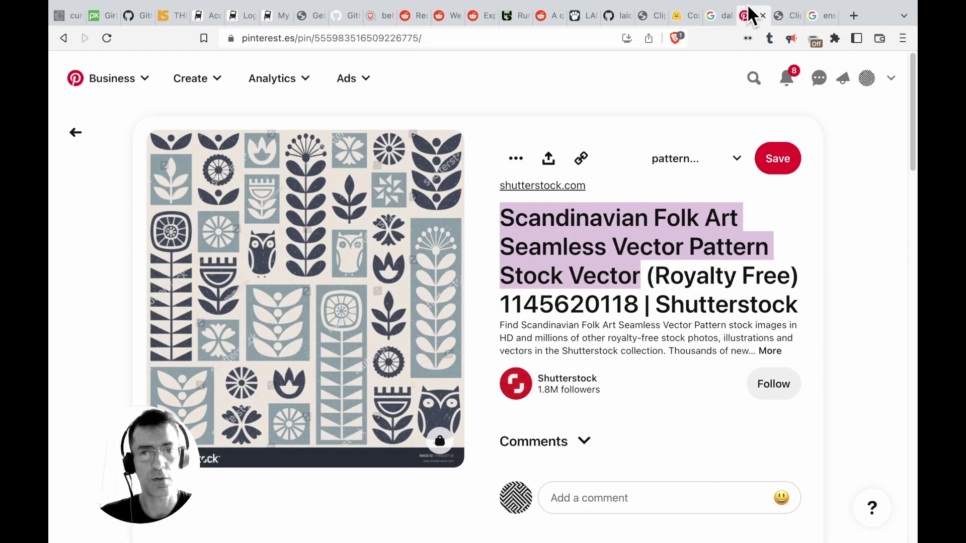
click(822, 15)
click(752, 14)
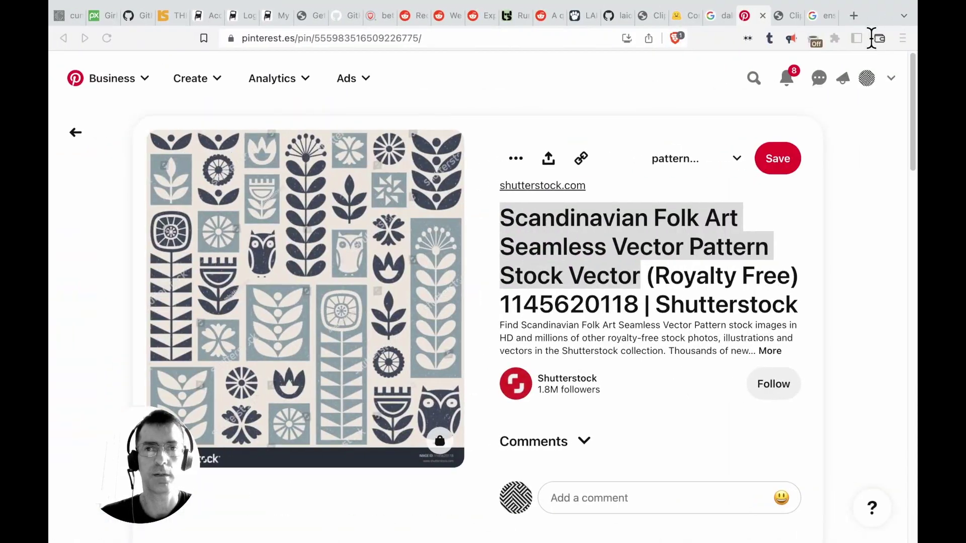
Search the laion5B index for "Scandinavian Folk Art Seamless Vector Pattern Stock Vector" and look through the matching images.
click(788, 14)
drag(295, 78, 48, 53)
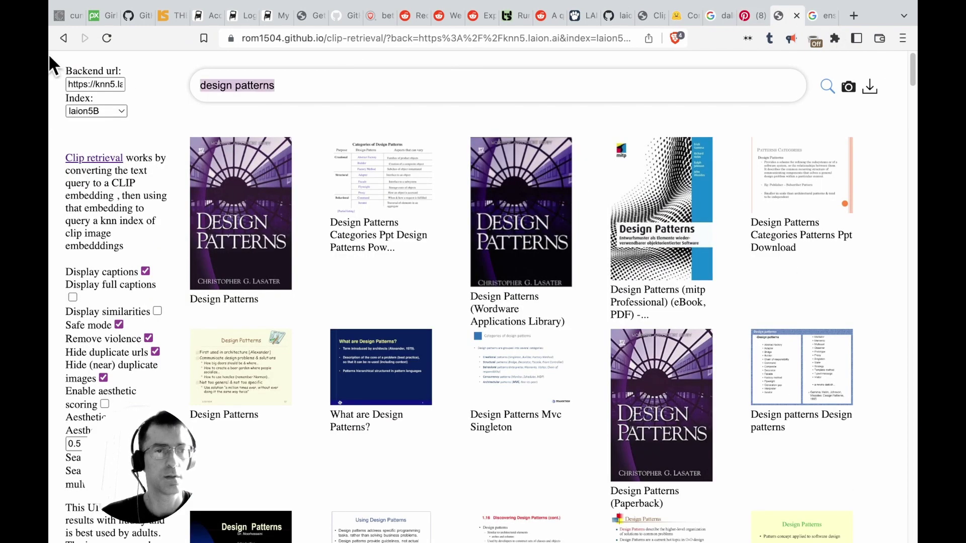
text(Scandinavian Folk Art Seamless Vector Pattern Stock Vector)
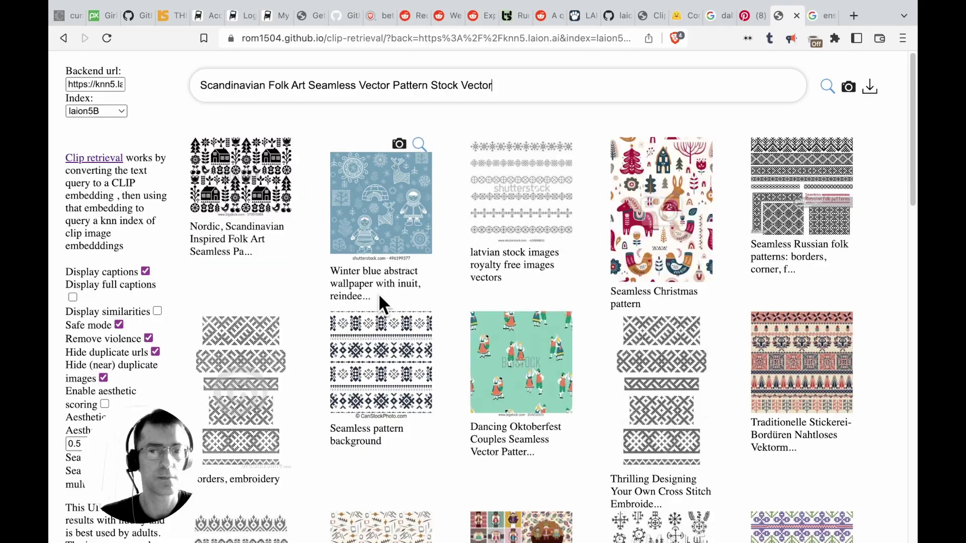
scroll(380, 297, down, 20)
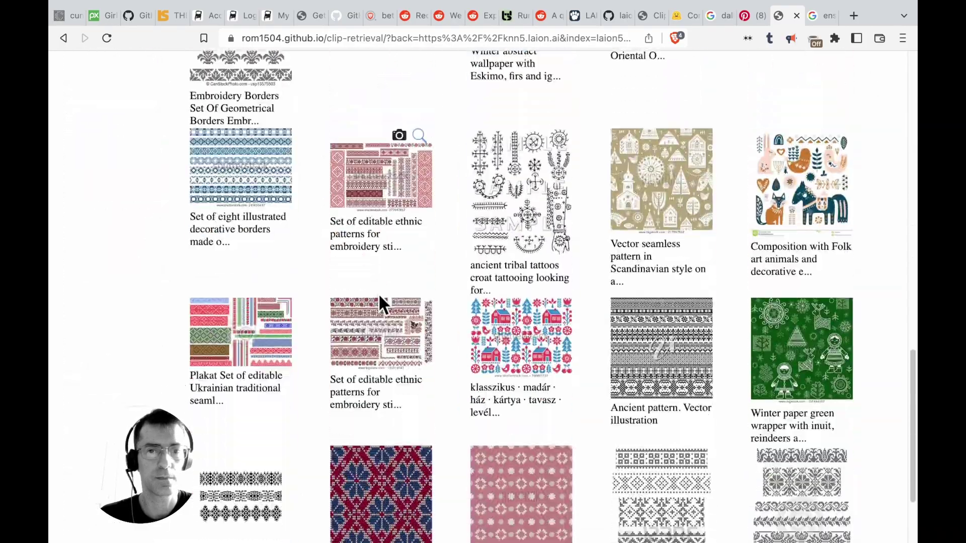
scroll(378, 293, down, 10)
scroll(379, 294, up, 20)
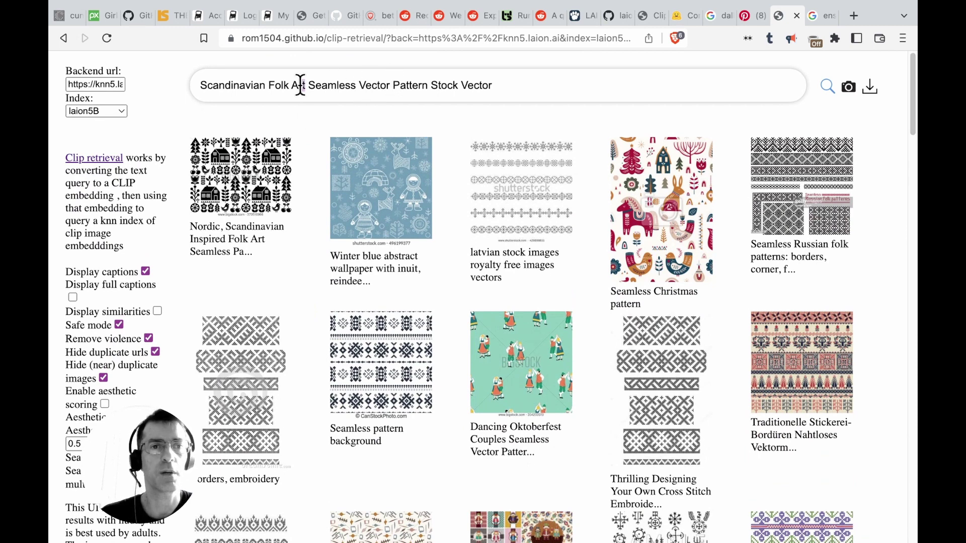
Change the clip-retrieval query to "Seamless Vector Pattern, design texture" and browse the matching images.
drag(305, 86, 63, 63)
key(BackSpace)
drag(324, 87, 346, 105)
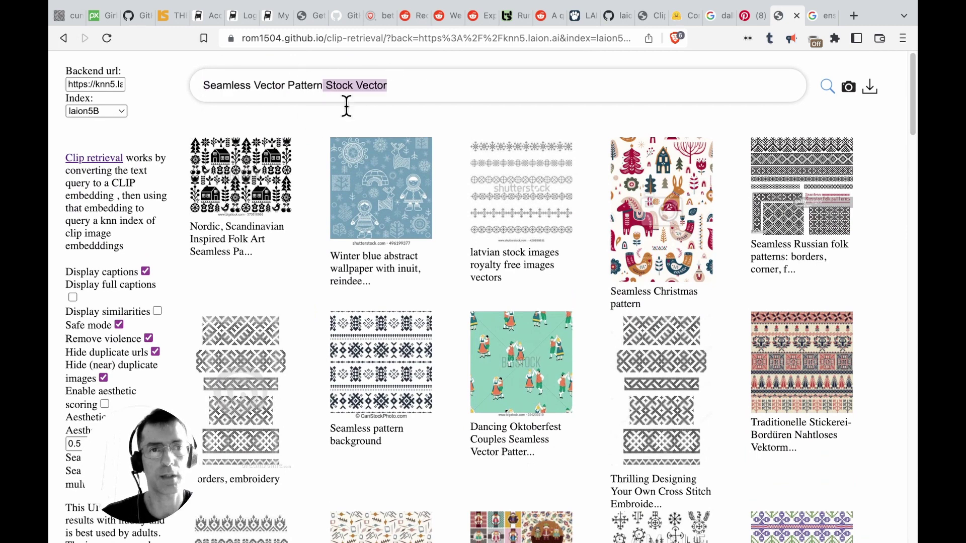
key(BackSpace)
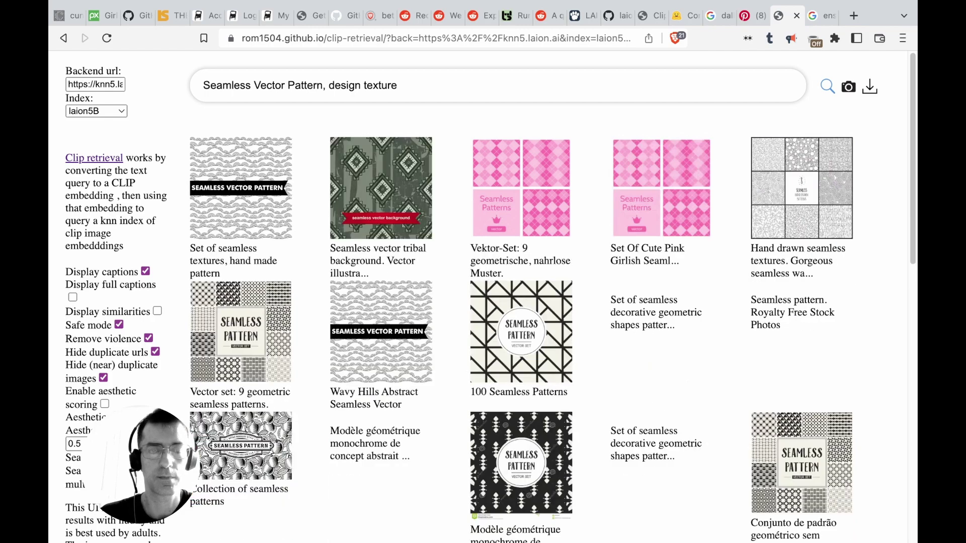
scroll(429, 368, down, 10)
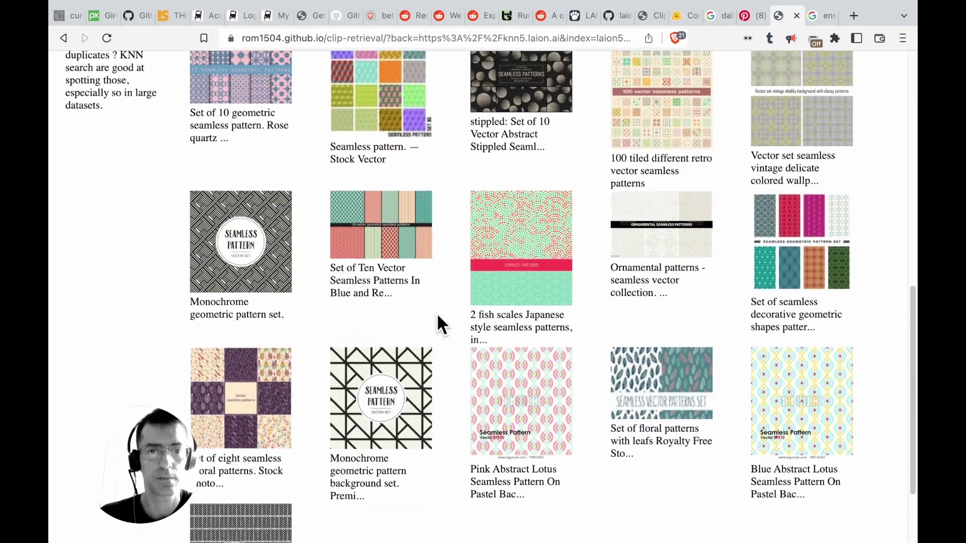
scroll(437, 313, up, 10)
Go back to the previous pin on Pinterest and browse the related pattern designs below it.
mouse_move(777, 15)
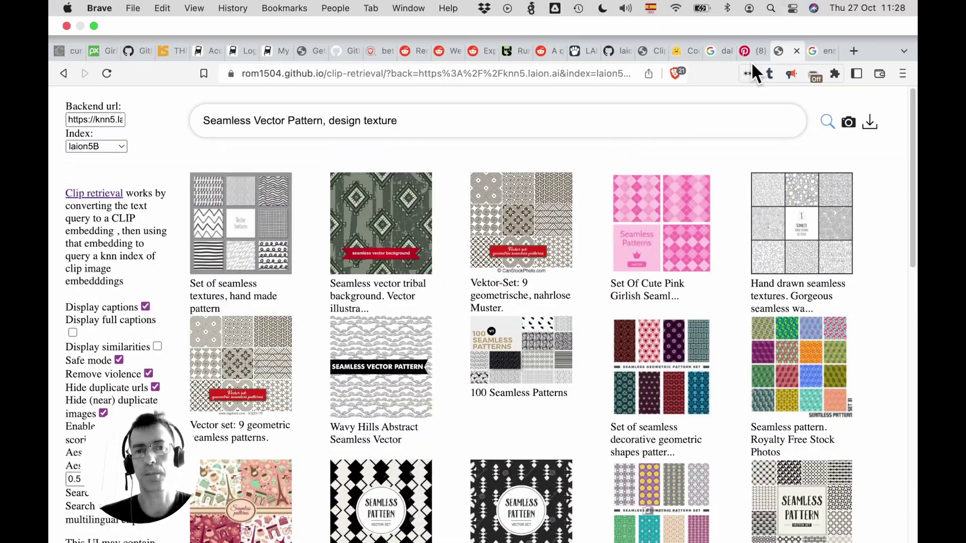
click(750, 46)
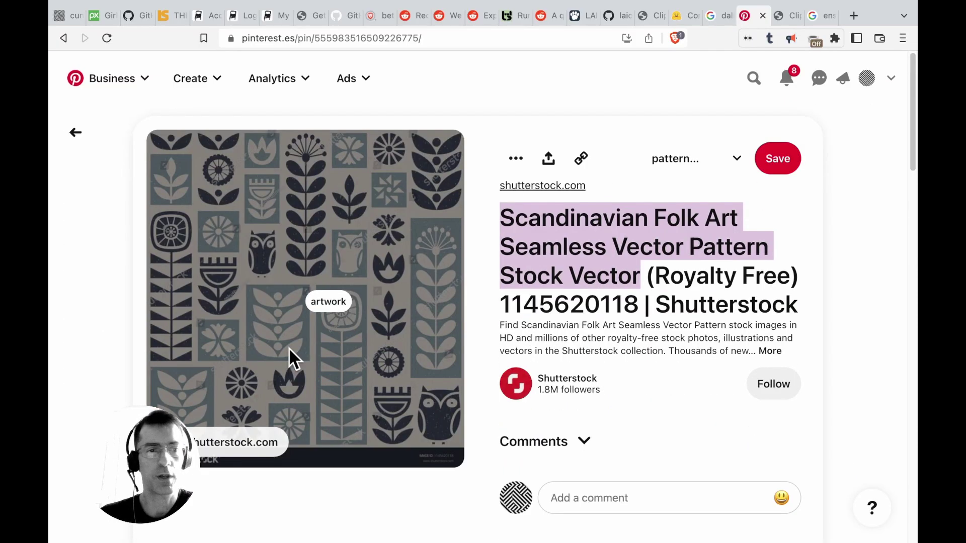
click(76, 133)
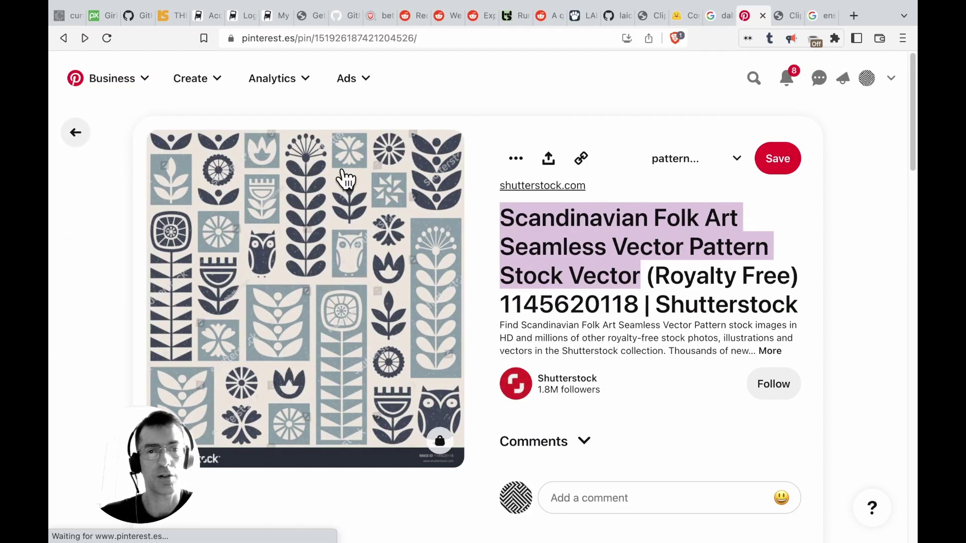
scroll(528, 312, down, 10)
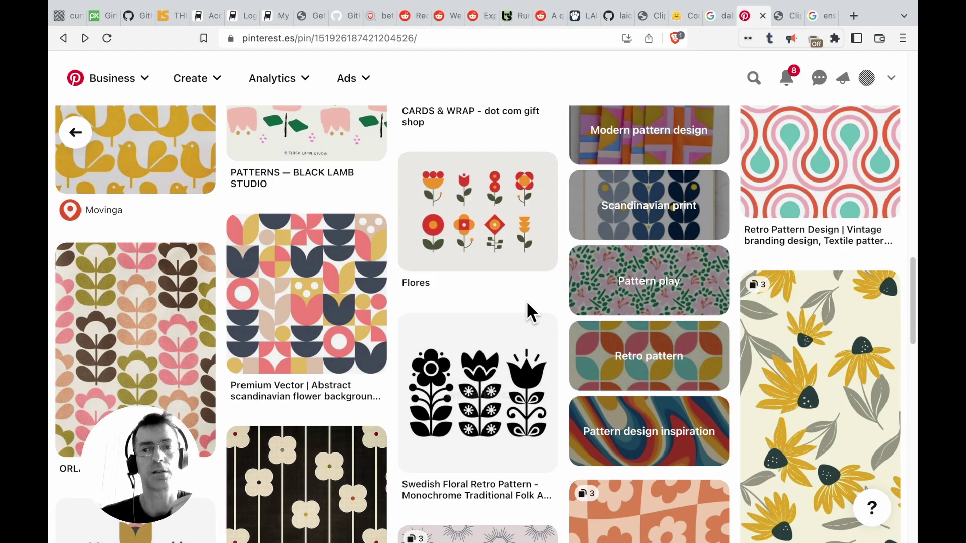
Switch to notes.md in the text editor and review the outline, highlighting the line "style control for texture generation" before the options list.
key(super+Tab)
scroll(588, 343, down, 1)
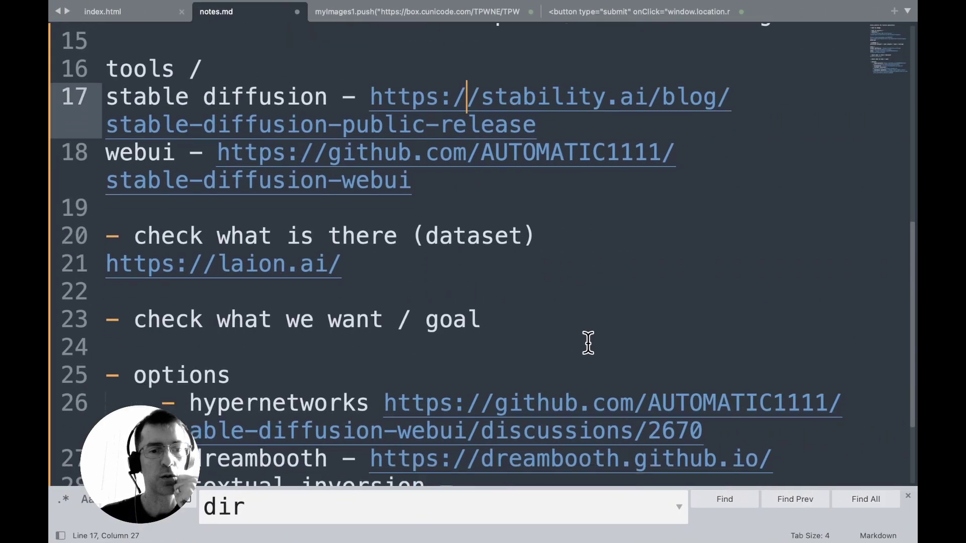
scroll(588, 343, down, 1)
scroll(588, 343, down, 3)
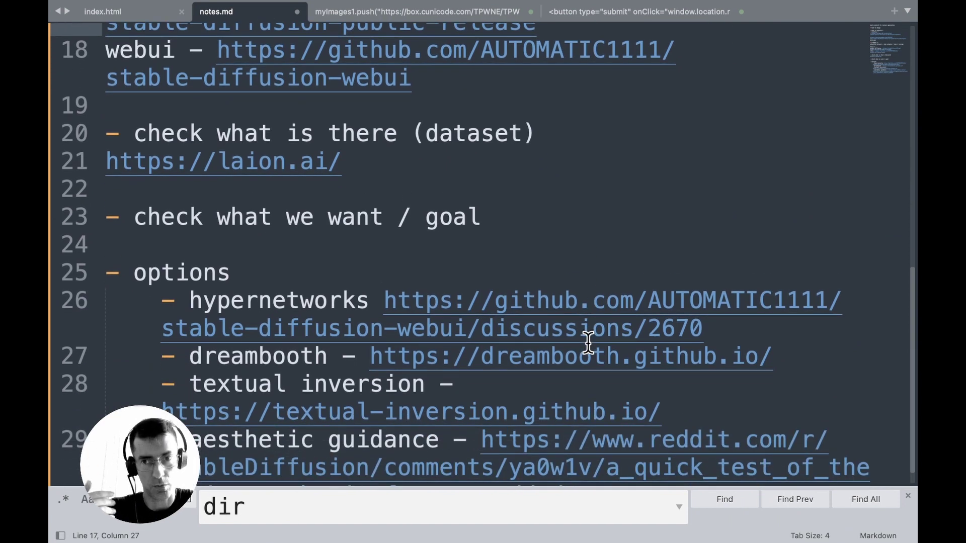
scroll(588, 343, up, 10)
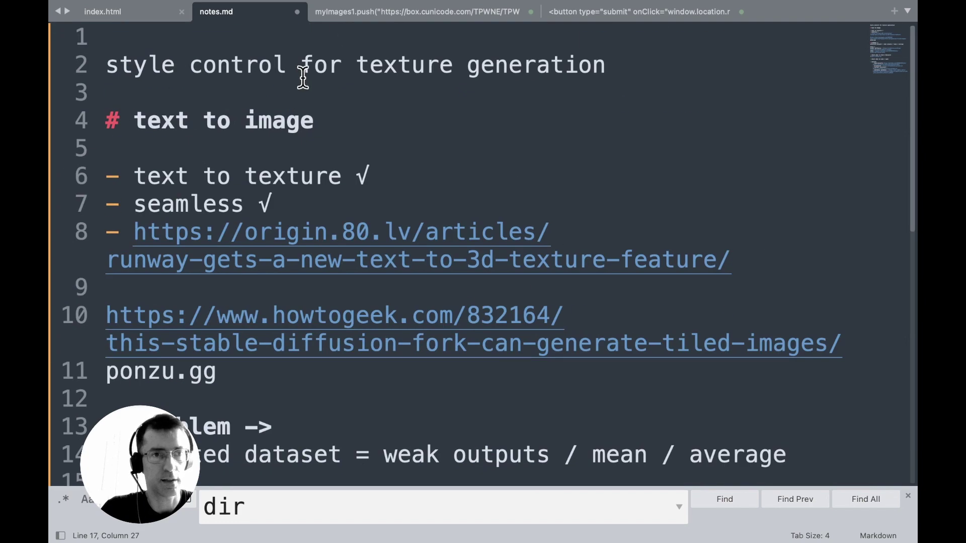
click(78, 65)
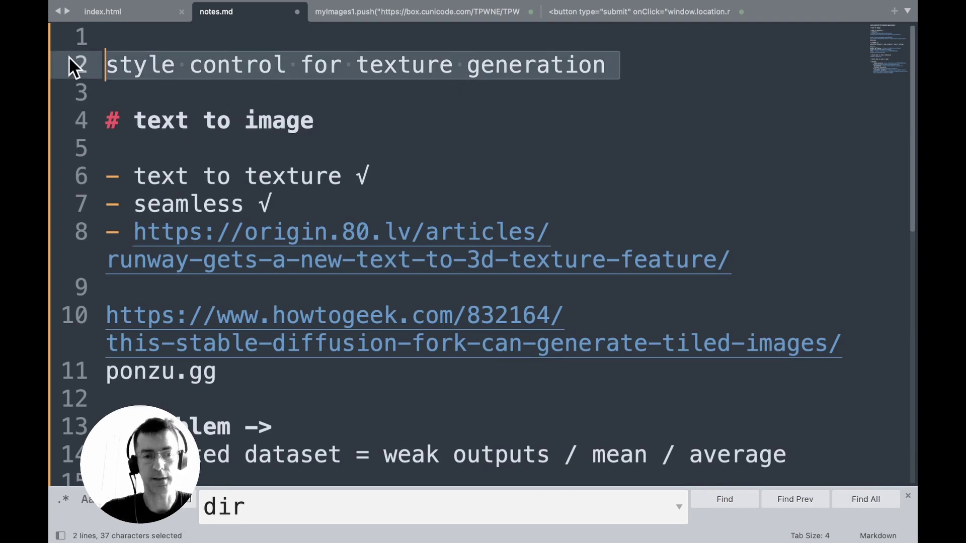
scroll(287, 126, down, 10)
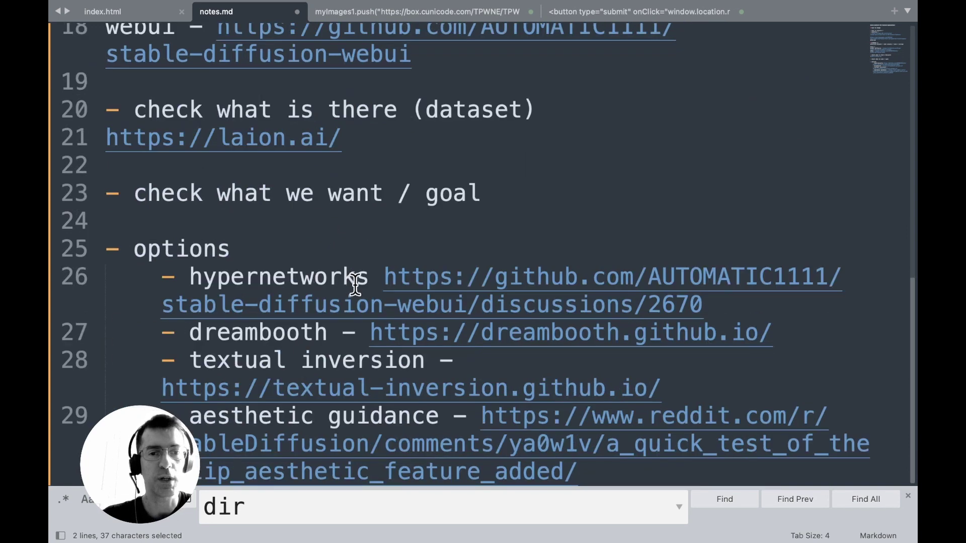
Open the dreambooth.github.io link from the options list in the notes.
click(439, 275)
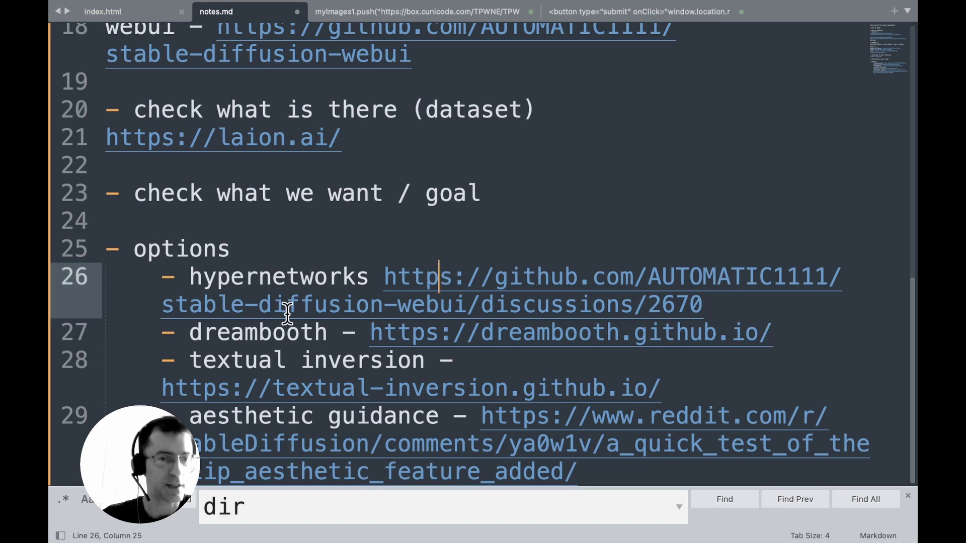
click(246, 333)
click(452, 336)
right_click(452, 338)
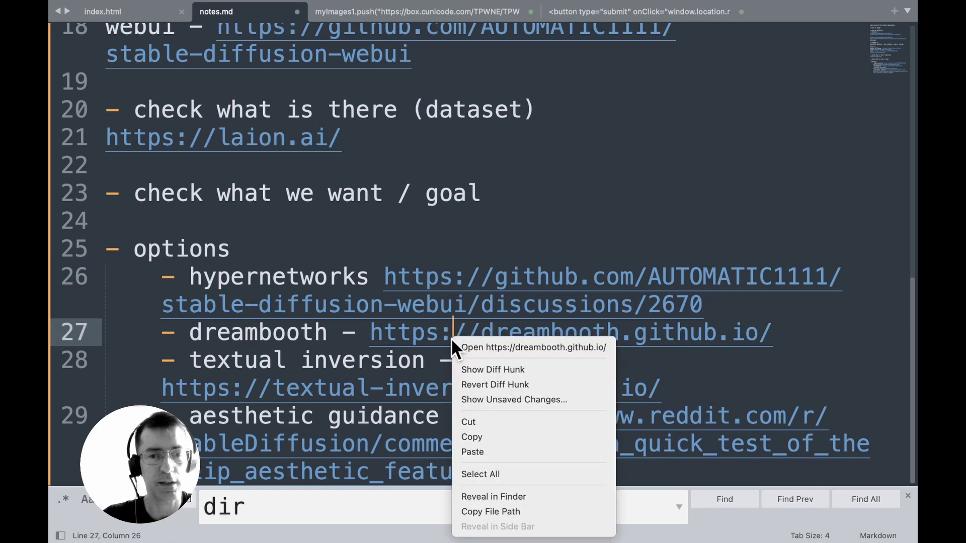
click(488, 348)
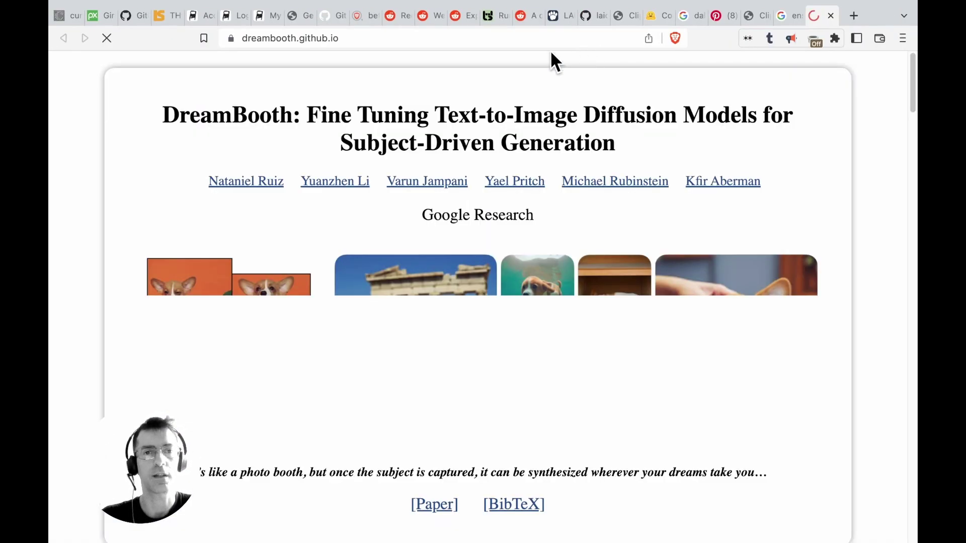
Read through the DreamBooth page, examining the input images, the method comparison, the re-contextualization results and the art renditions.
scroll(478, 374, down, 1)
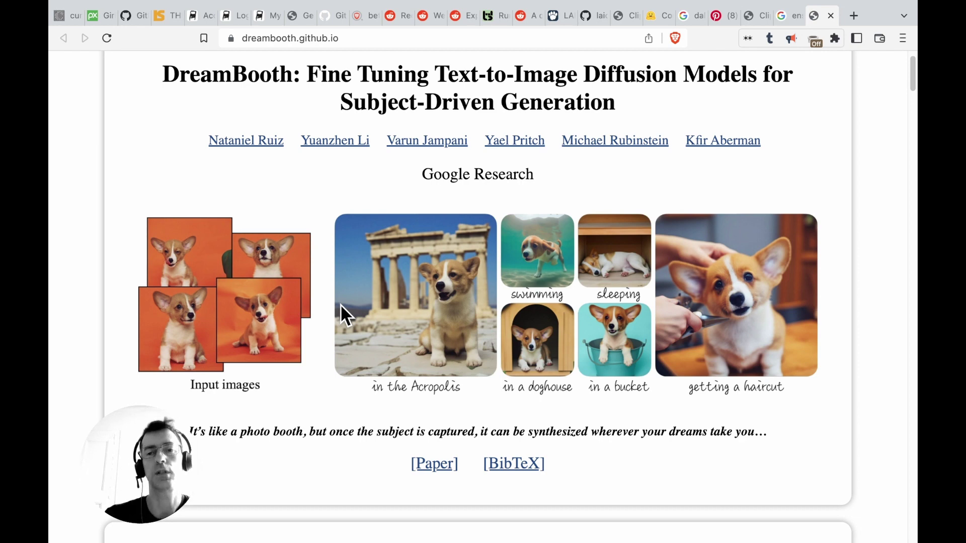
scroll(633, 415, down, 10)
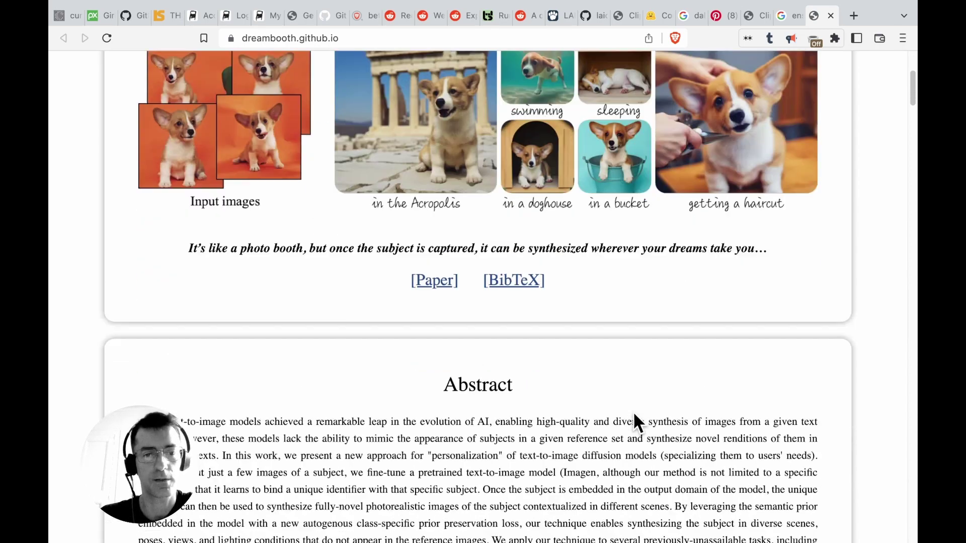
scroll(633, 412, down, 15)
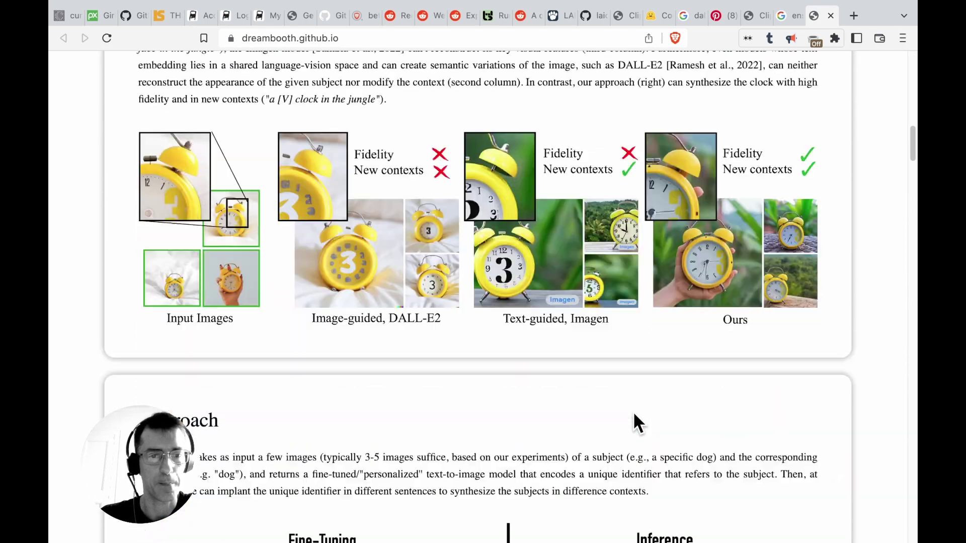
scroll(633, 413, down, 10)
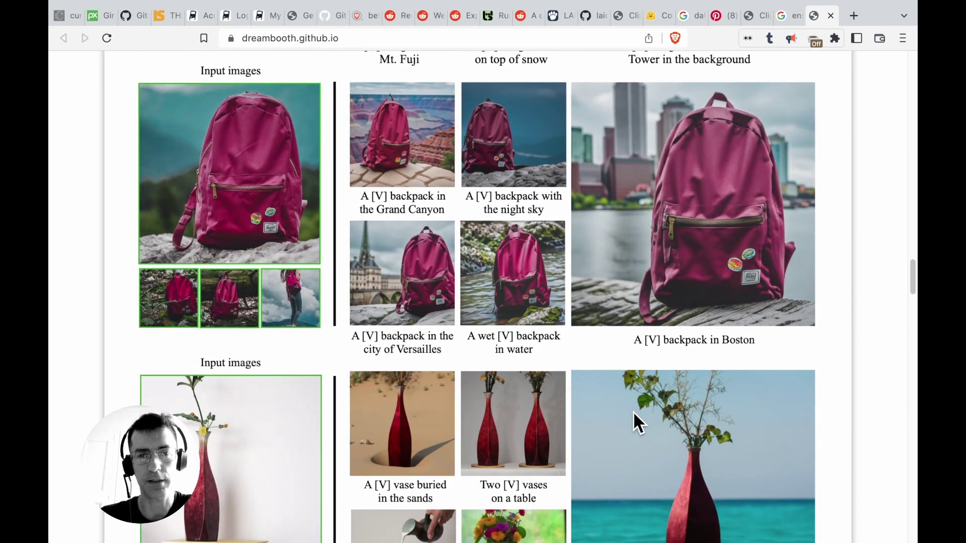
scroll(633, 413, up, 8)
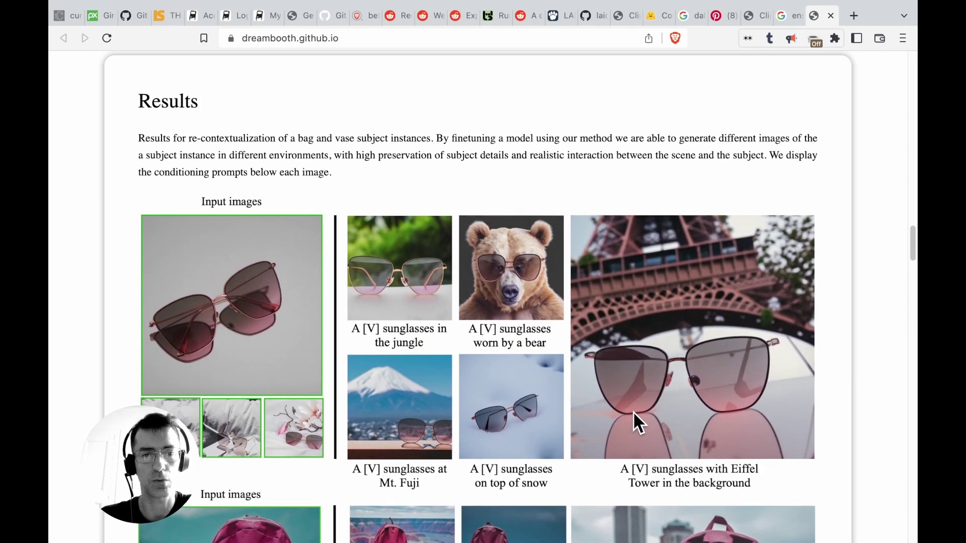
scroll(634, 413, down, 6)
scroll(633, 412, down, 6)
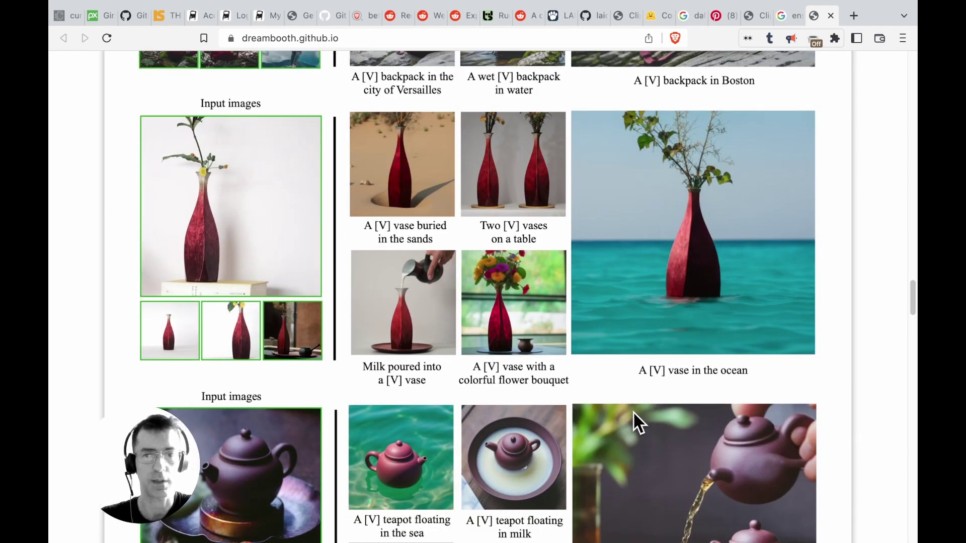
scroll(633, 412, down, 10)
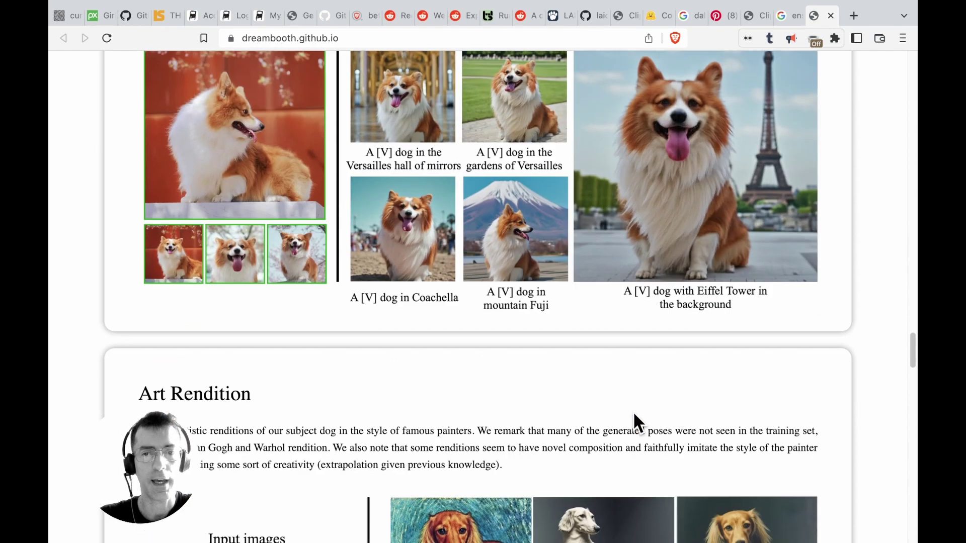
scroll(633, 411, down, 9)
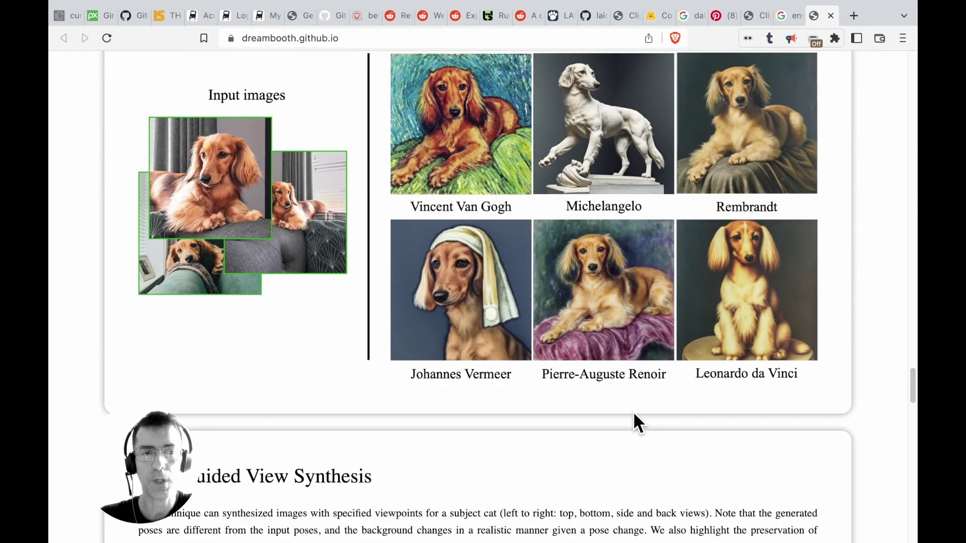
Examine the colour modification and hybrid examples on the DreamBooth page, and return to the art rendition section.
scroll(239, 347, down, 15)
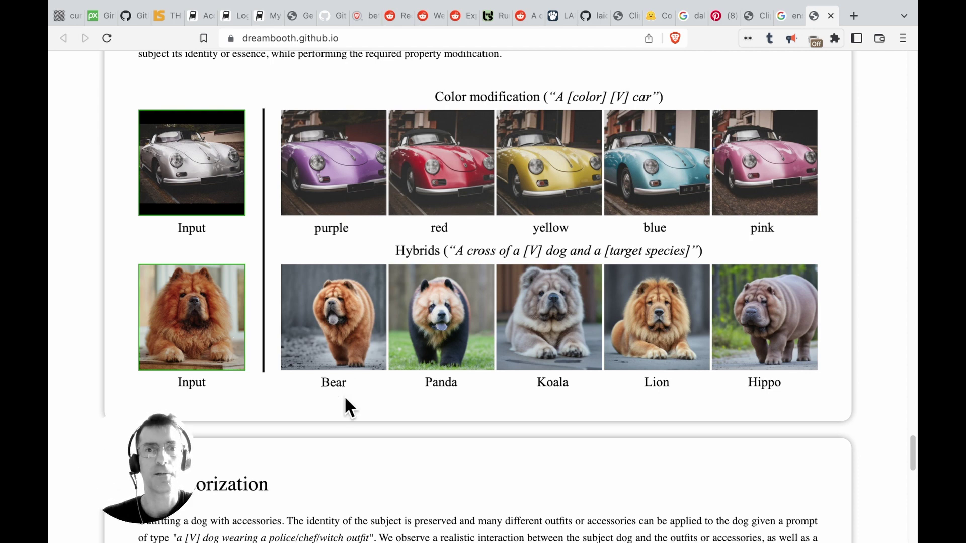
scroll(344, 396, up, 15)
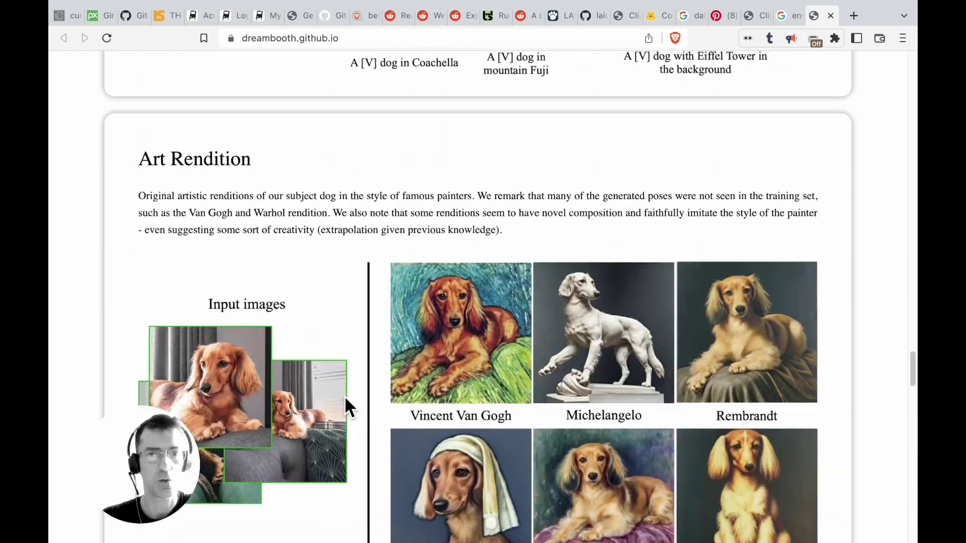
scroll(344, 395, up, 10)
Switch to notes.md in the text editor and open the textual-inversion.github.io link from the options list.
key(super+Tab)
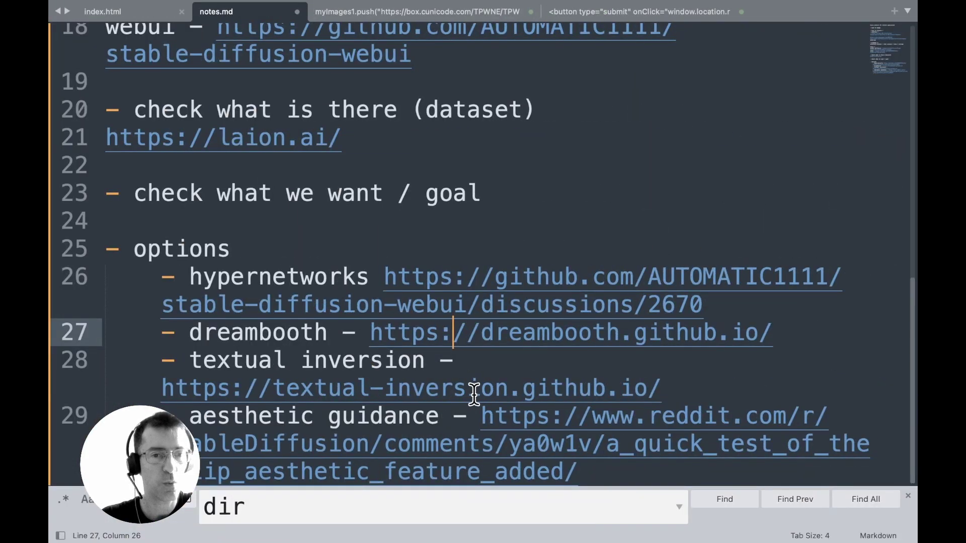
right_click(512, 295)
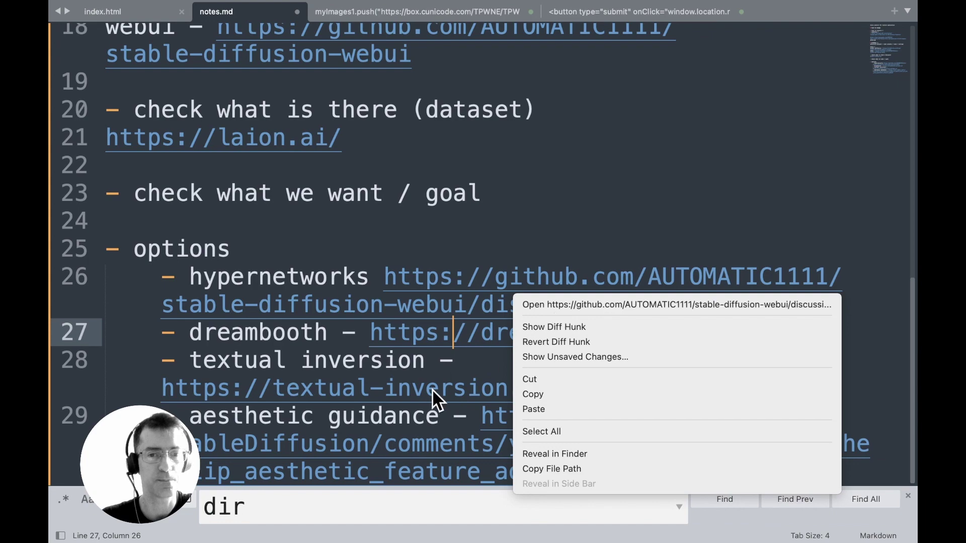
click(458, 391)
right_click(457, 391)
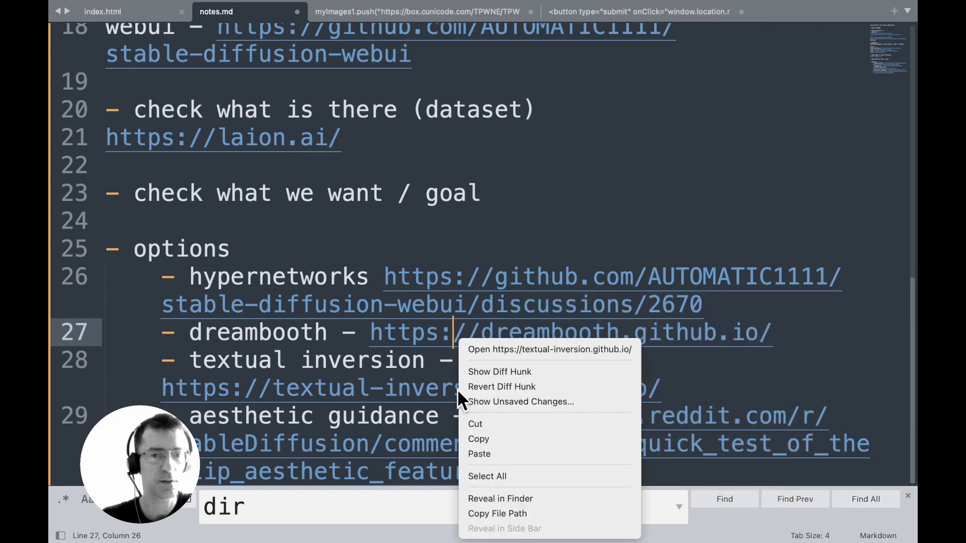
click(506, 347)
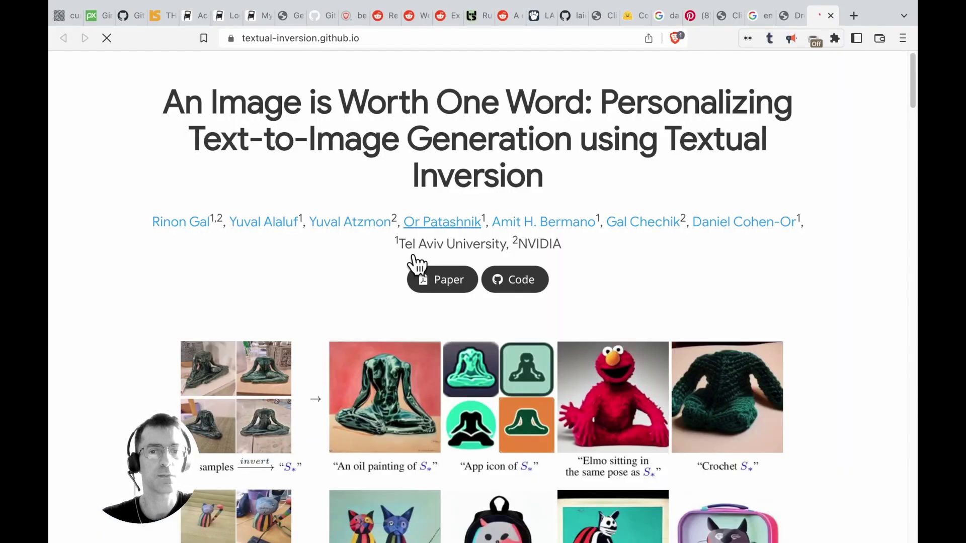
Look through the Textual Inversion page, examining the input samples, the generated images and the additional examples.
scroll(373, 463, down, 5)
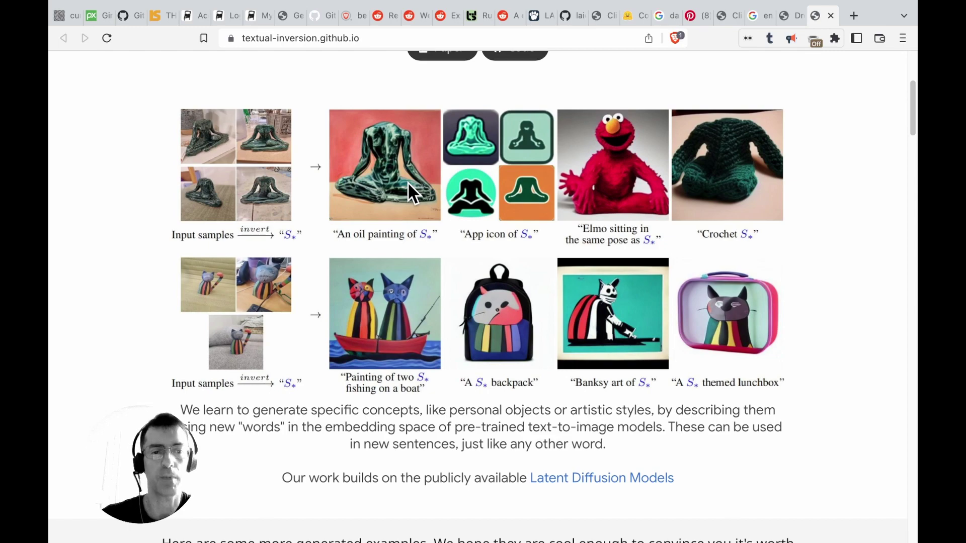
scroll(389, 271, down, 12)
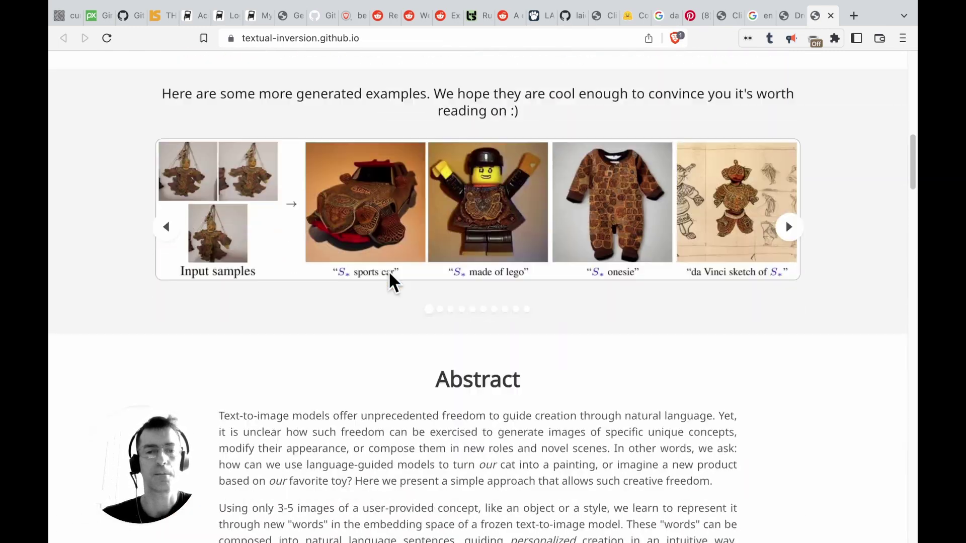
scroll(389, 272, up, 10)
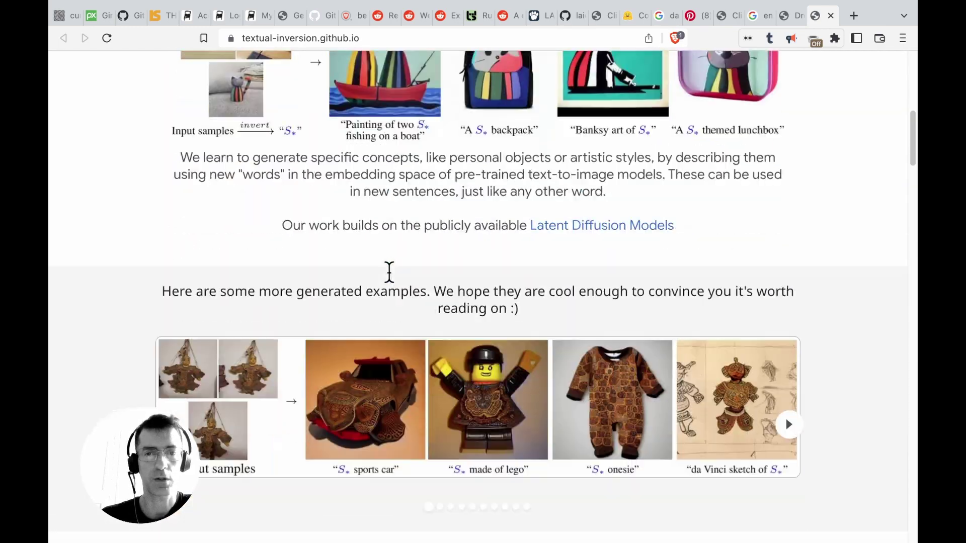
Return to notes.md in the text editor and open the hypernetworks link to stable-diffusion-webui discussion 2670.
key(ctrl+Left)
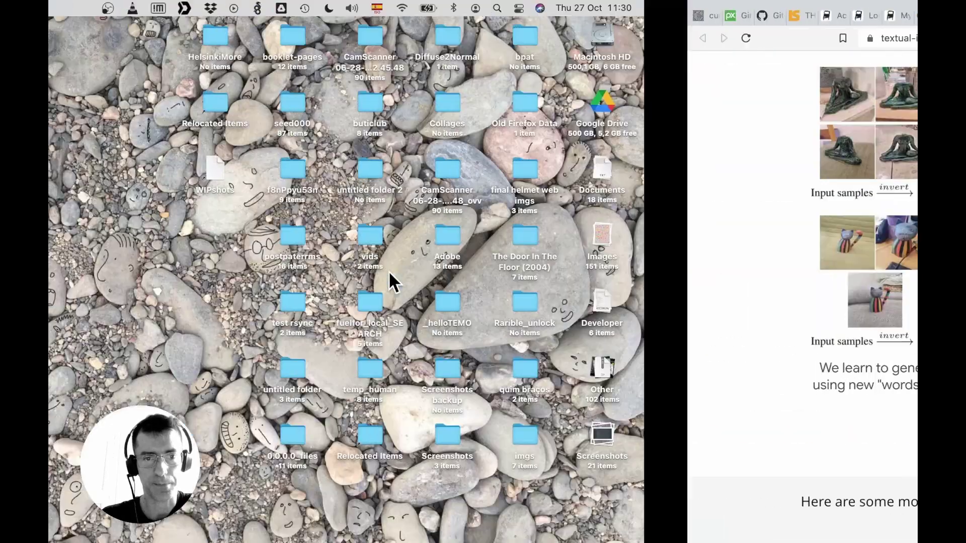
key(ctrl+Right)
key(ctrl+Right)
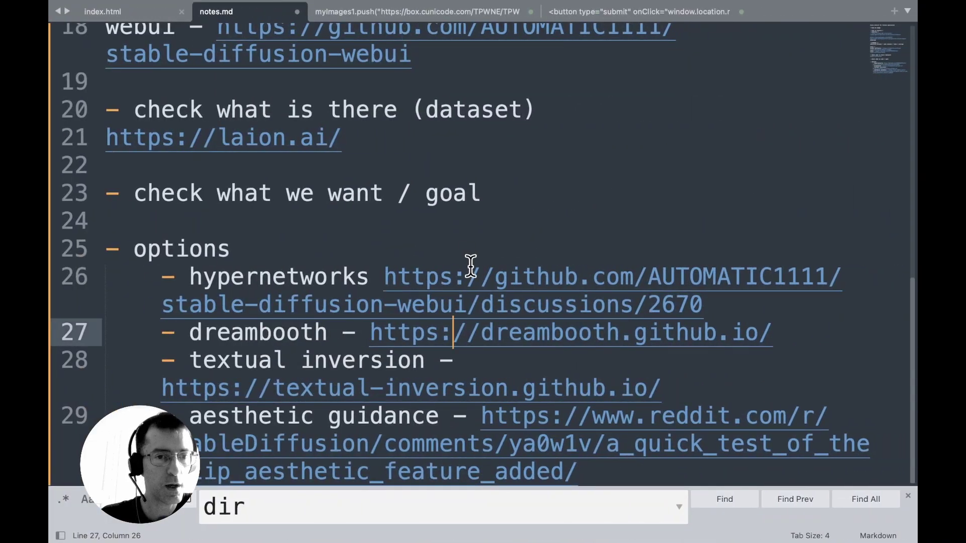
click(468, 277)
right_click(472, 277)
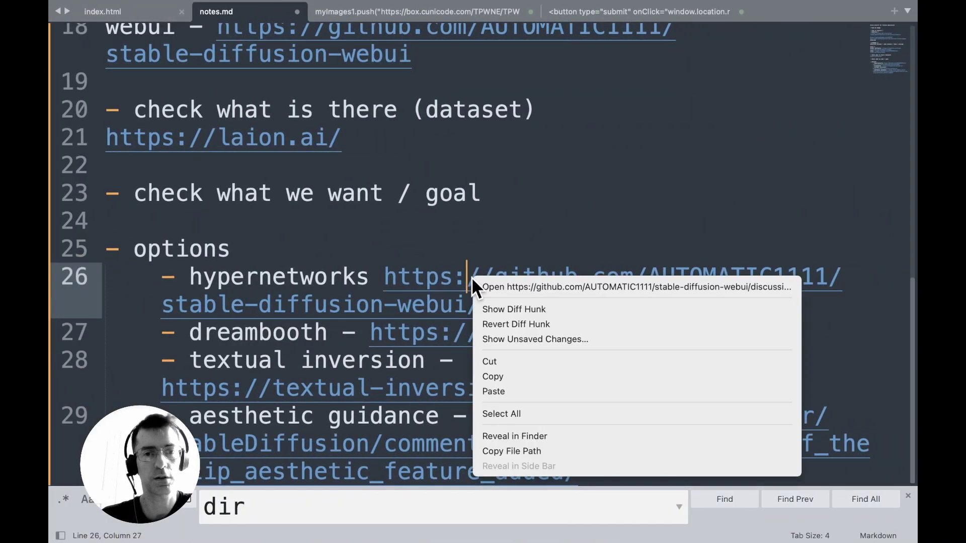
click(494, 282)
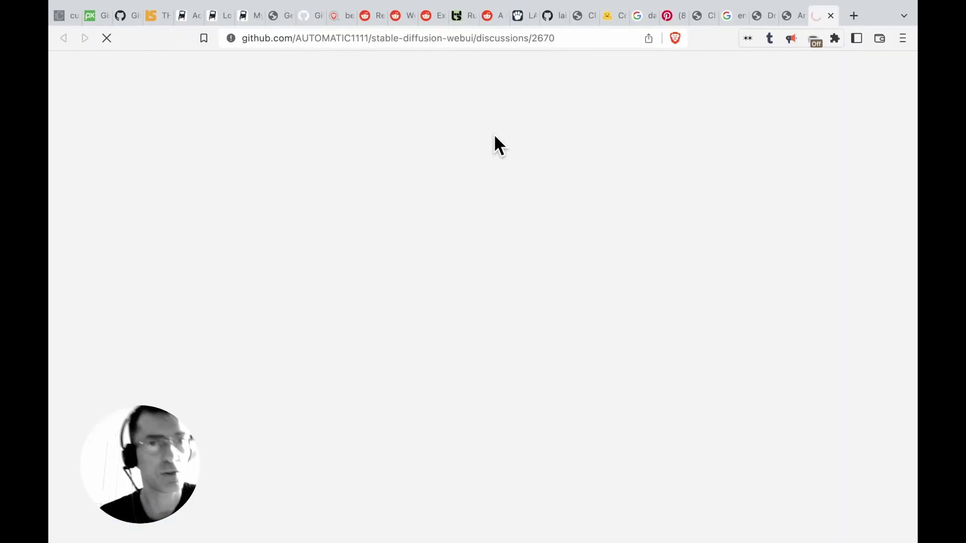
Skim the hypernetwork style training guide, covering image preparation, labels, learning rate, prompt template and training steps.
scroll(330, 352, down, 2)
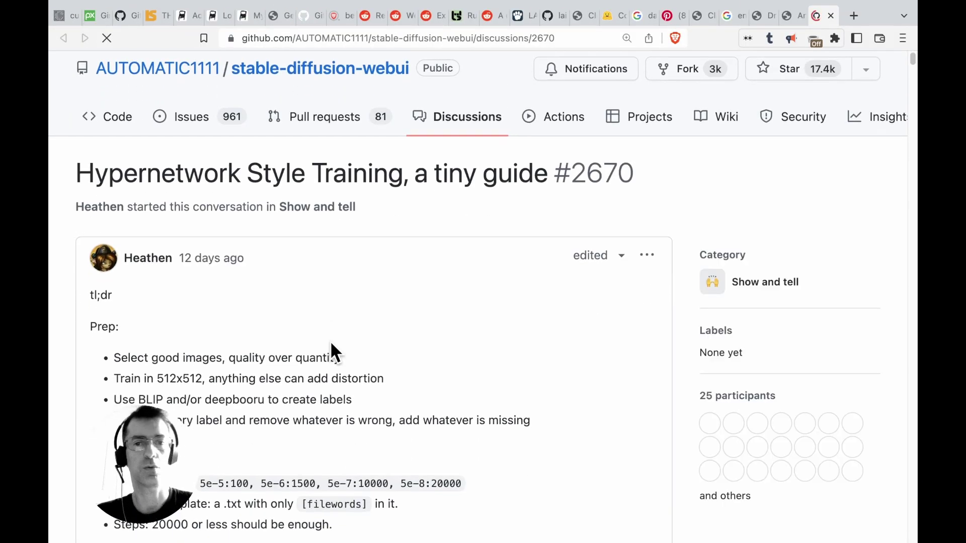
scroll(331, 343, down, 1)
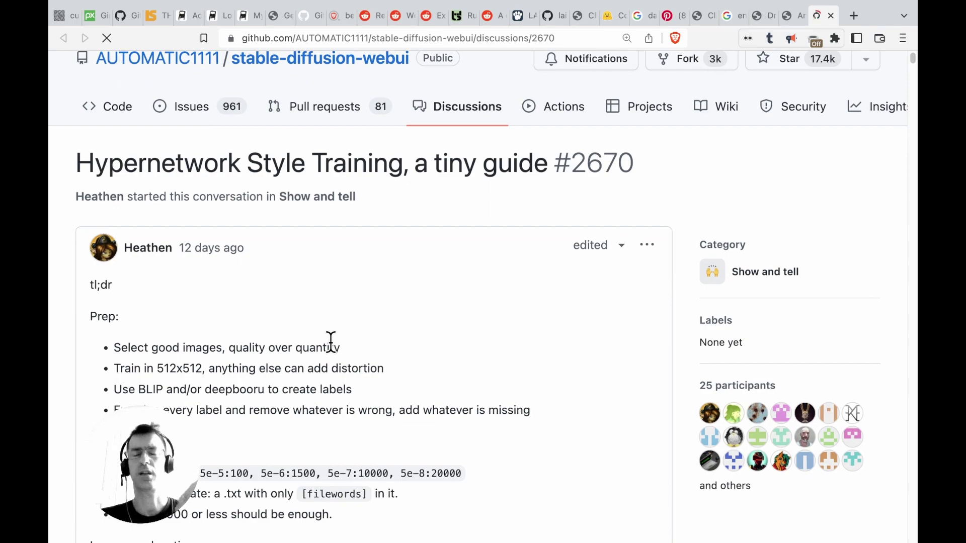
scroll(331, 343, down, 10)
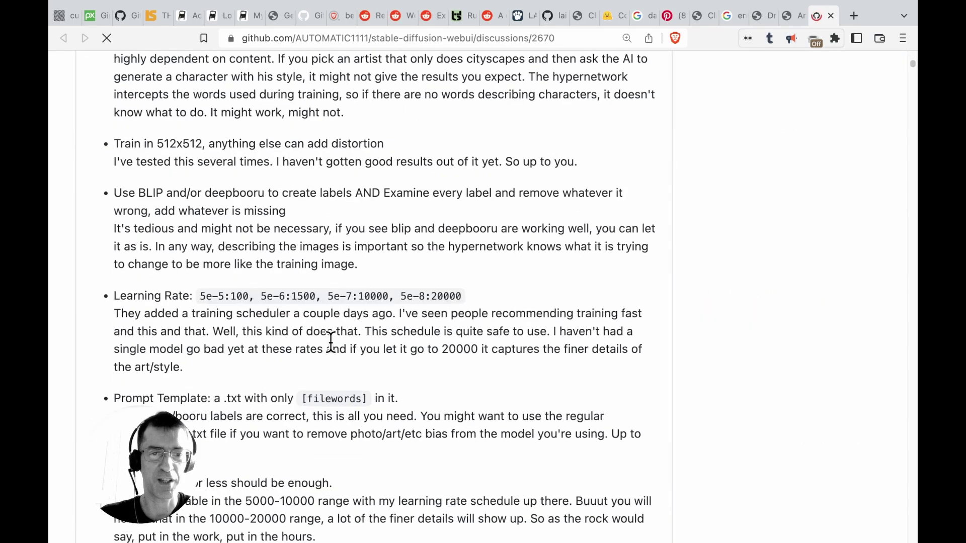
scroll(331, 343, down, 15)
Compare the guide's sample images with and without the trained style, including the city street and forest path scenes.
scroll(329, 352, up, 3)
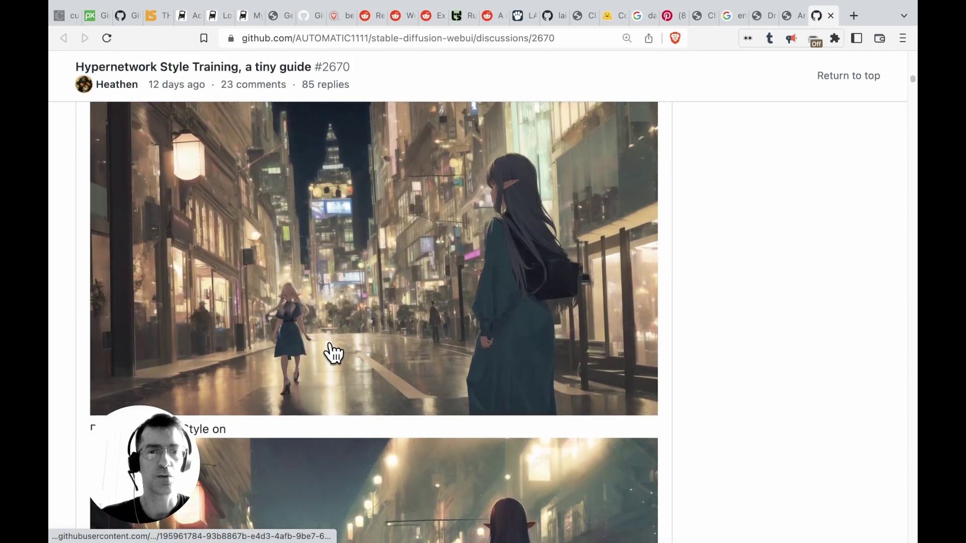
scroll(332, 352, up, 1)
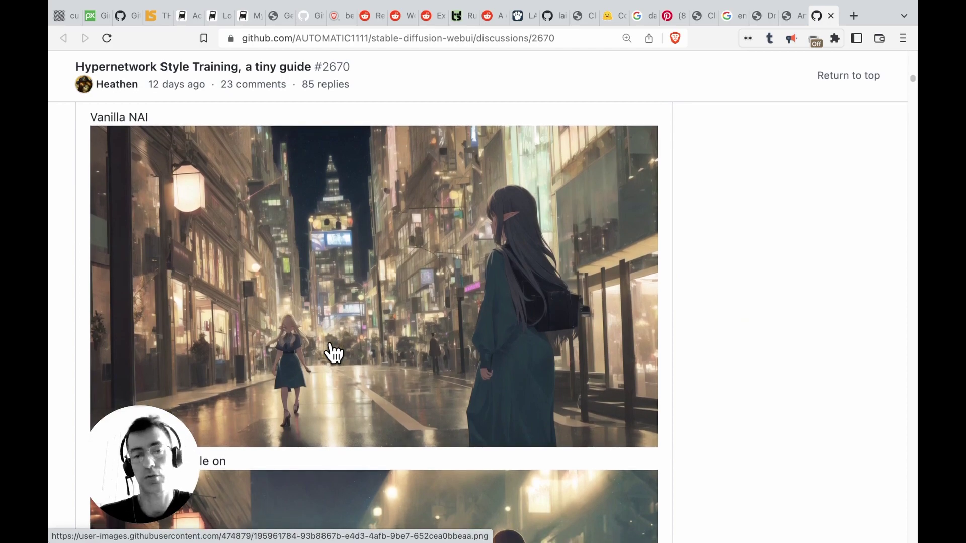
scroll(332, 352, down, 10)
scroll(334, 354, down, 20)
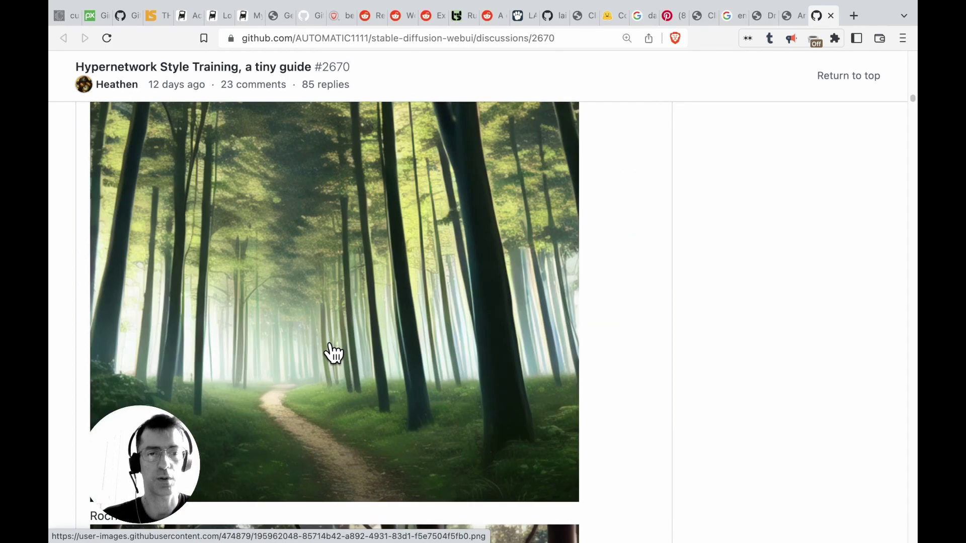
scroll(330, 344, down, 10)
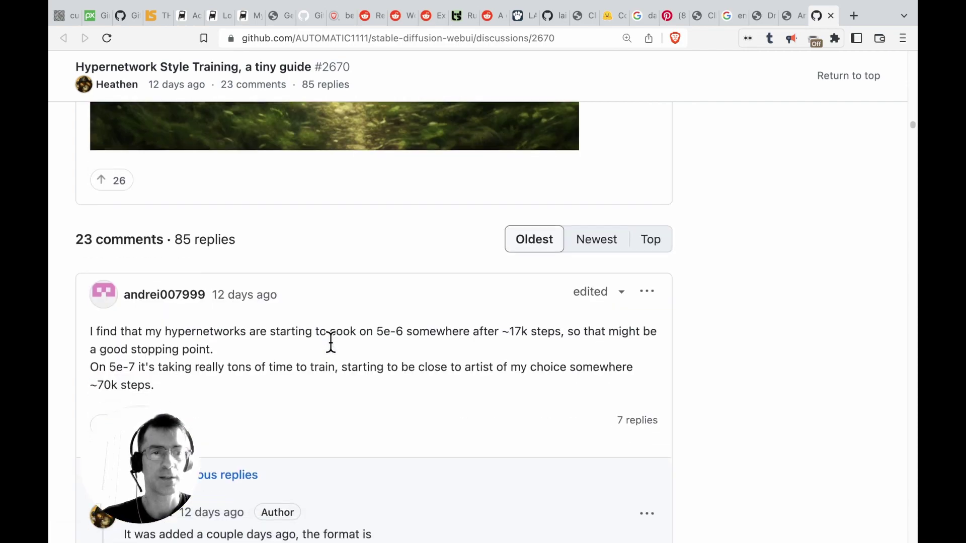
scroll(330, 345, up, 15)
scroll(330, 340, down, 3)
scroll(330, 340, up, 1)
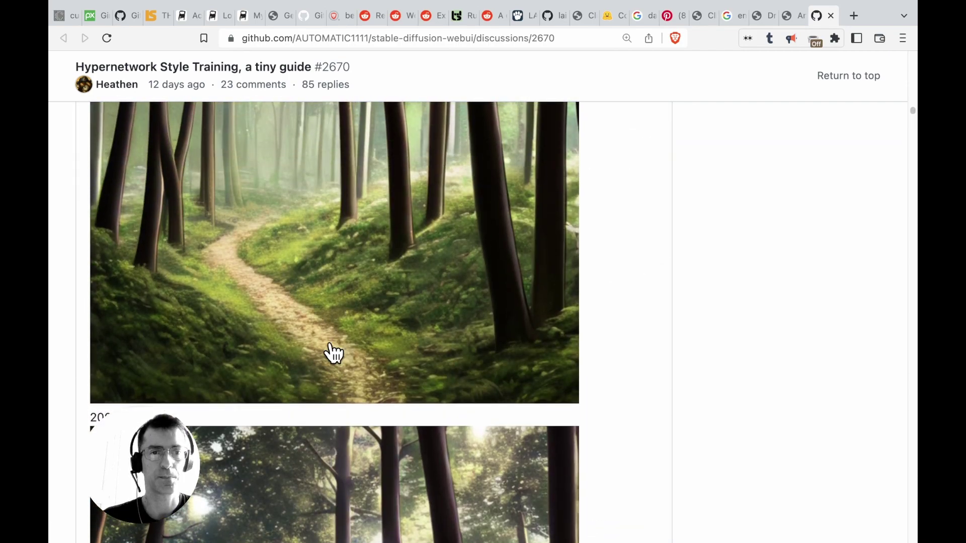
key(ctrl+Left)
key(ctrl+Right)
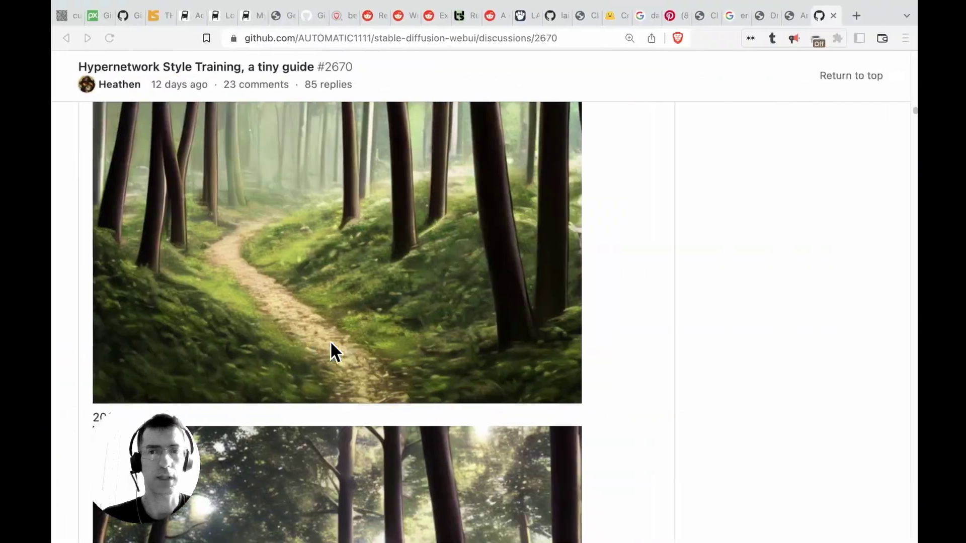
scroll(390, 269, up, 10)
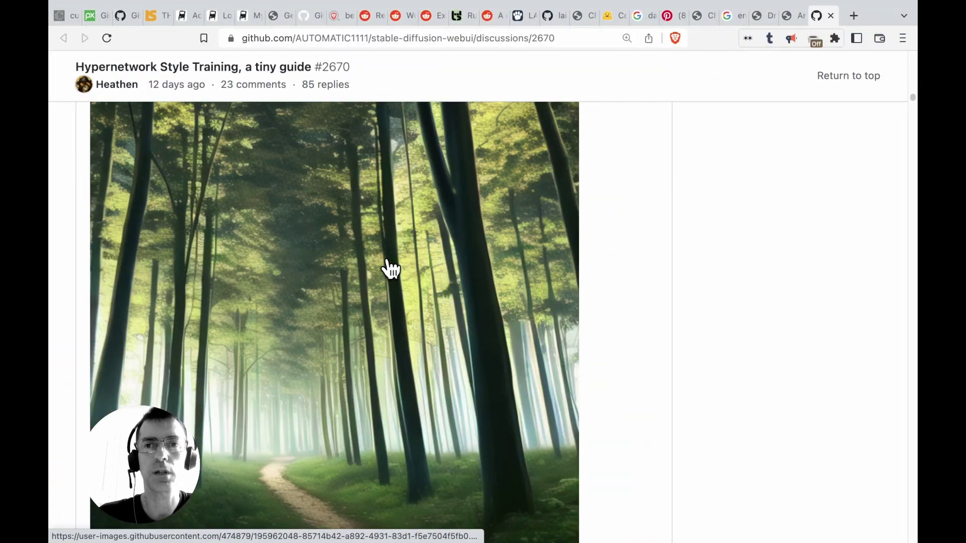
scroll(391, 269, down, 1)
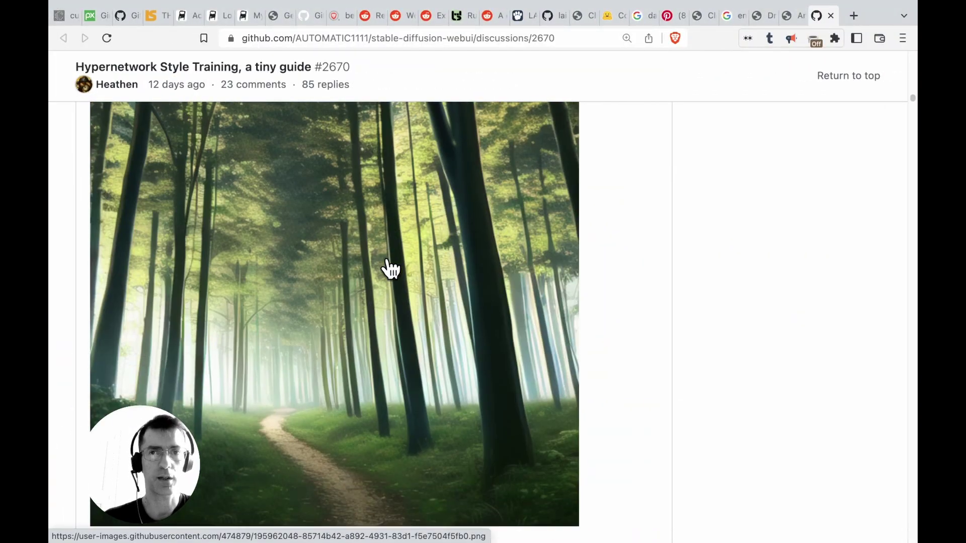
Return to notes.md in the text editor and open the aesthetic guidance Reddit link from the options list.
key(ctrl+Left)
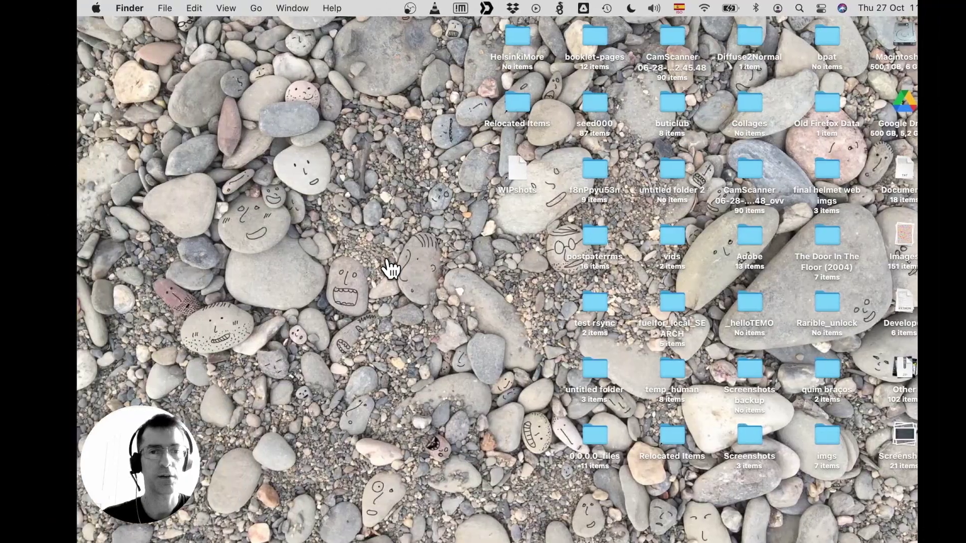
key(ctrl+Right)
key(ctrl+Right)
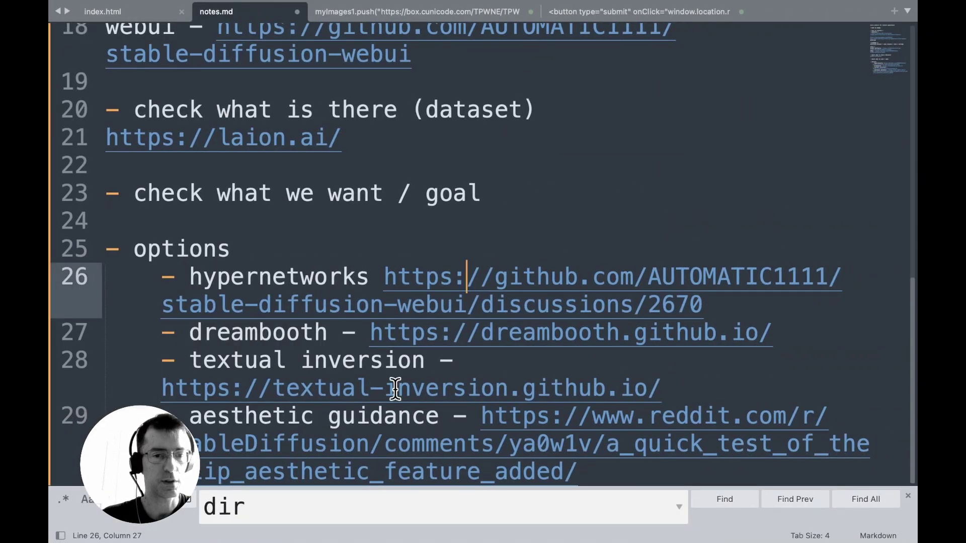
right_click(551, 444)
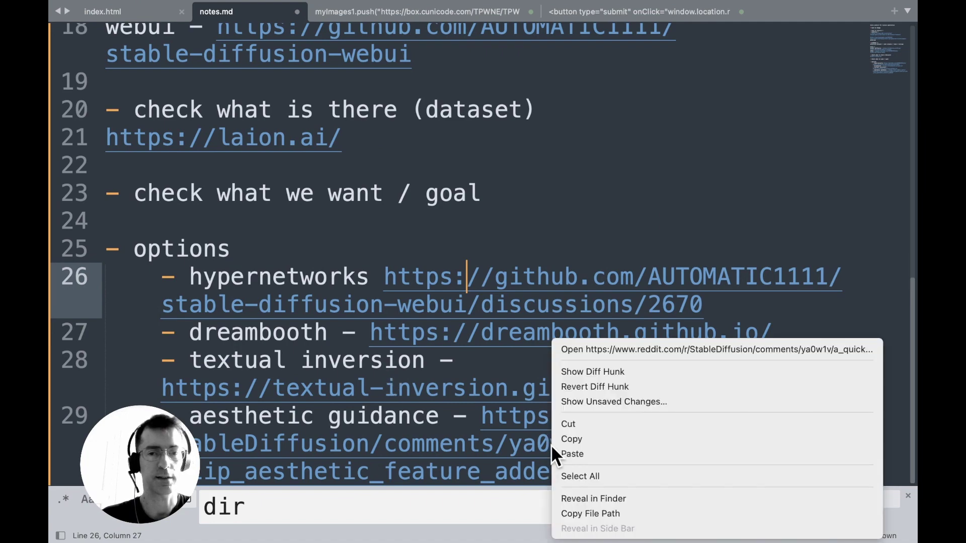
click(636, 346)
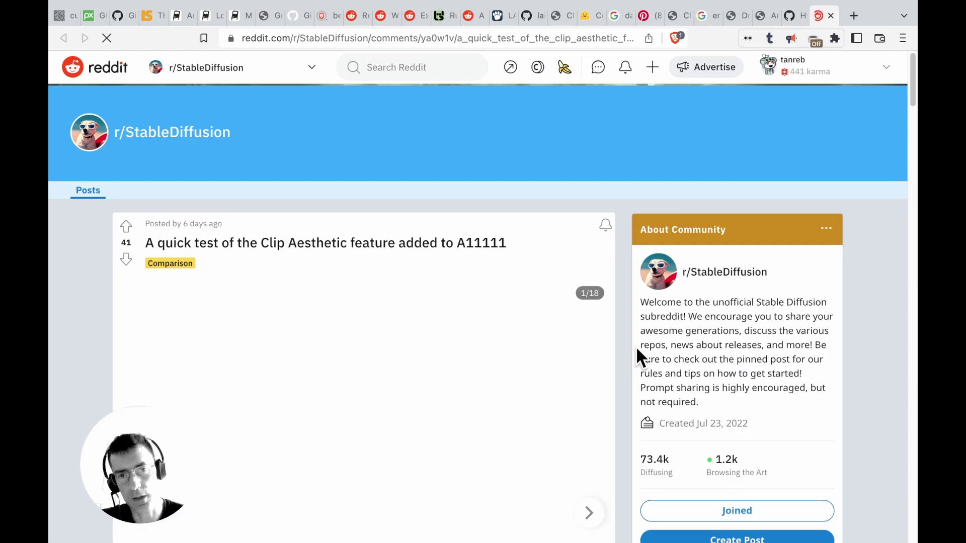
Browse the Clip Aesthetic comparison gallery up to image 8 of 18, and look at its caption and the comments below.
scroll(392, 385, down, 3)
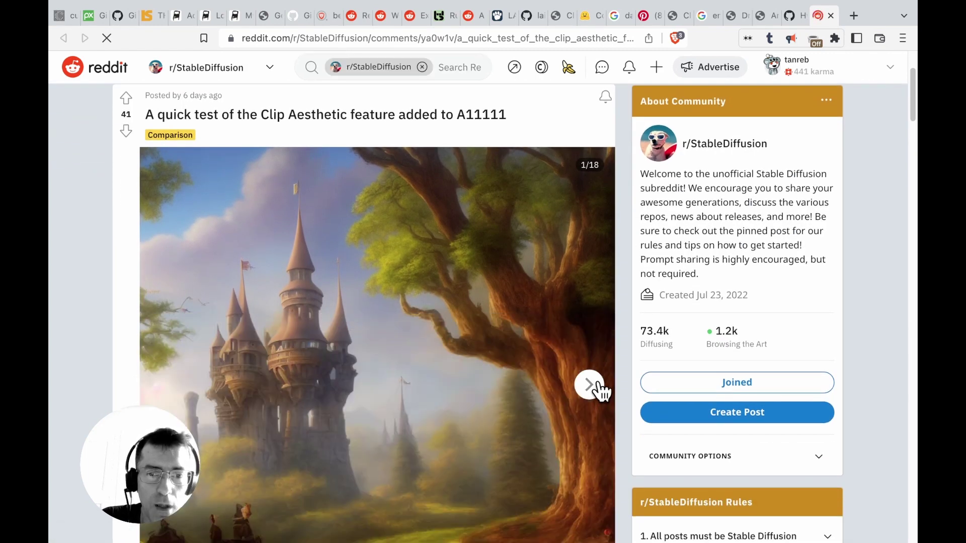
click(591, 386)
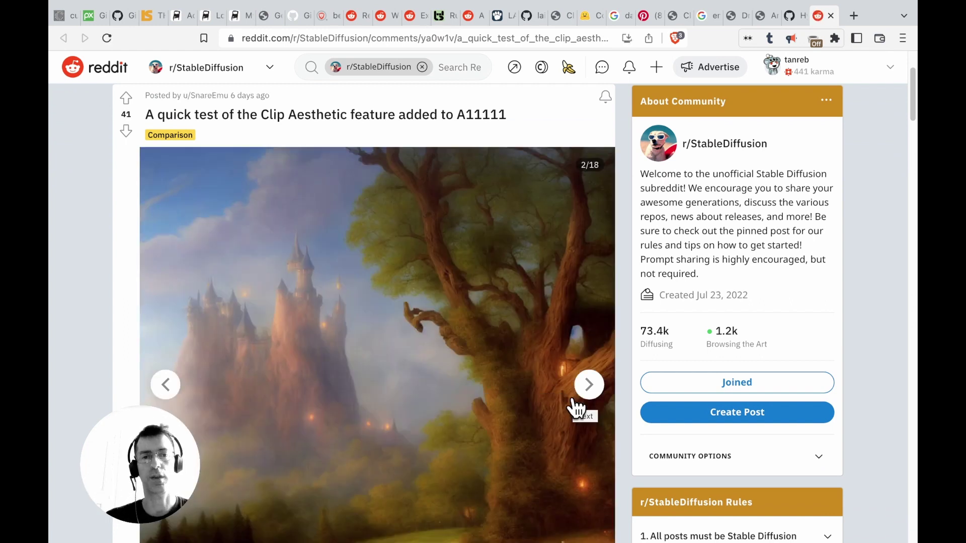
click(589, 390)
click(589, 392)
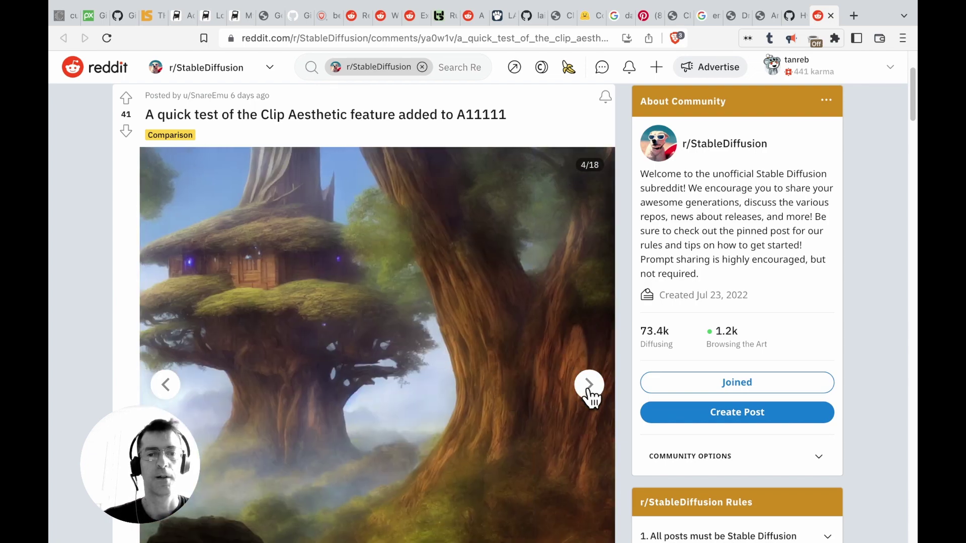
click(590, 391)
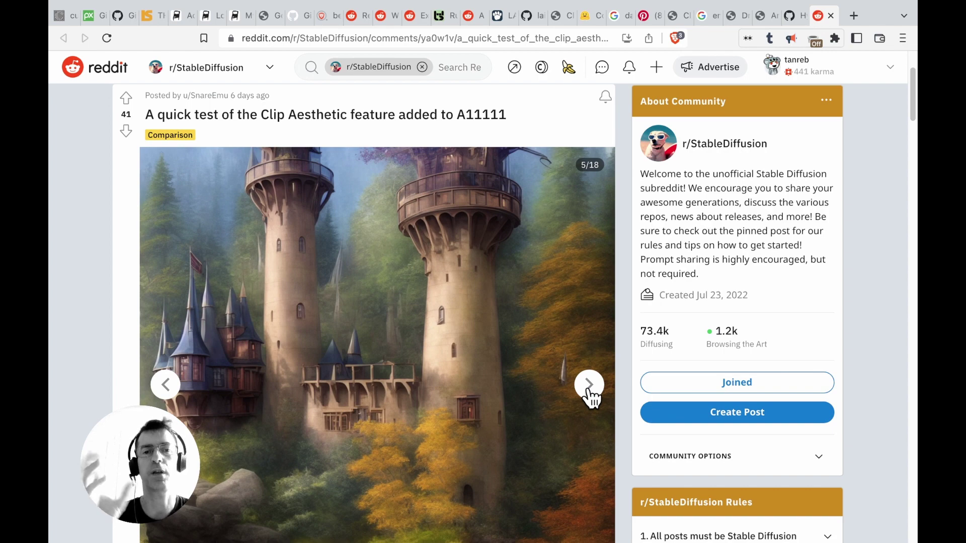
click(590, 391)
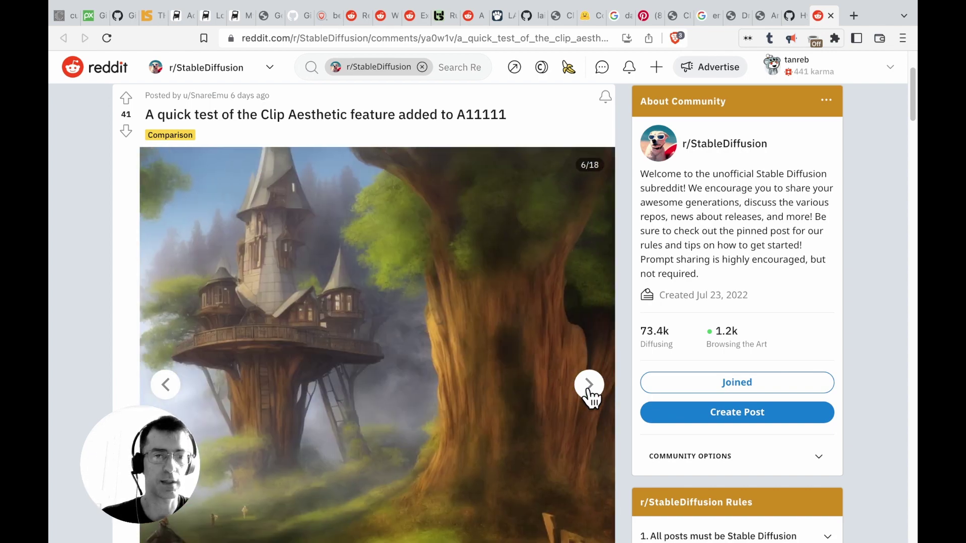
click(590, 392)
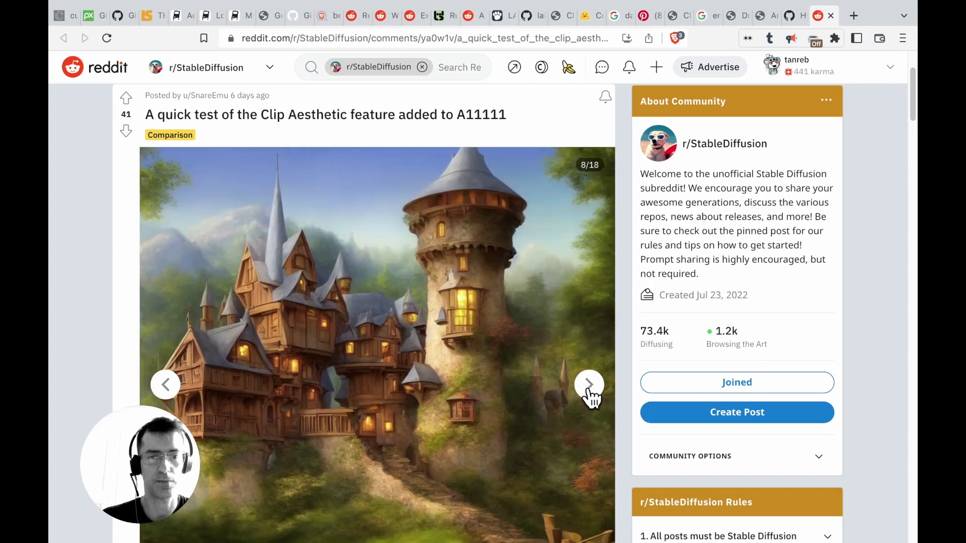
scroll(589, 395, down, 10)
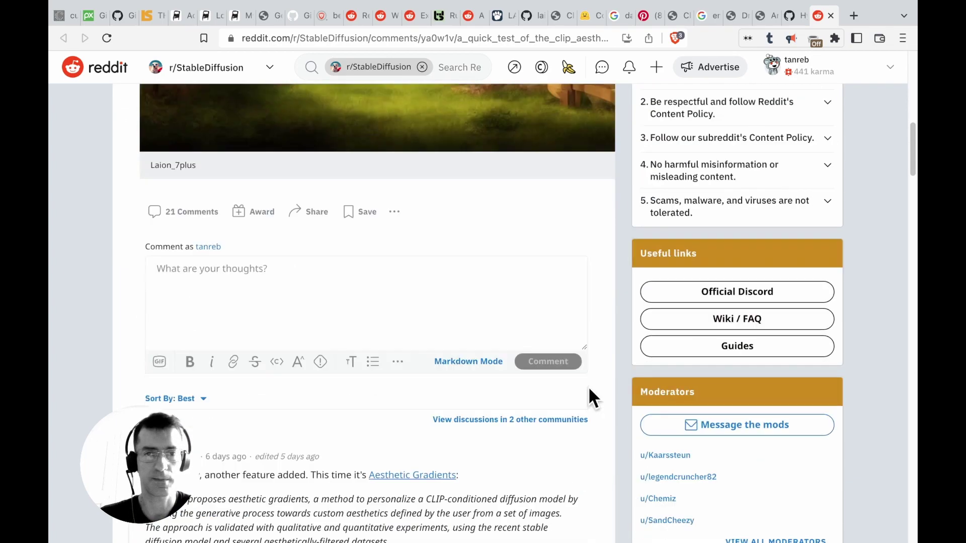
Leave the Reddit post, return to notes.md and open the webui GitHub link from the tools list.
scroll(590, 395, up, 12)
scroll(590, 395, down, 2)
scroll(589, 392, down, 1)
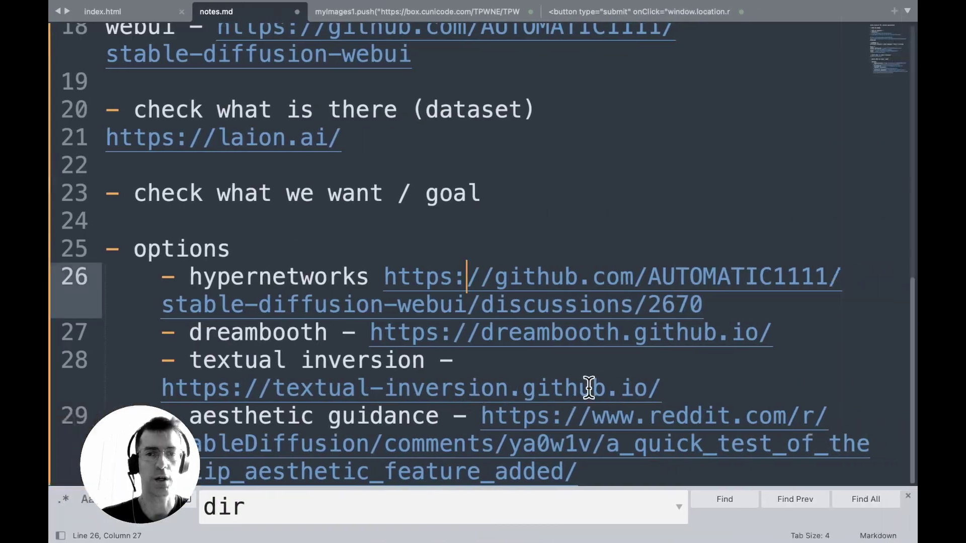
scroll(491, 129, up, 6)
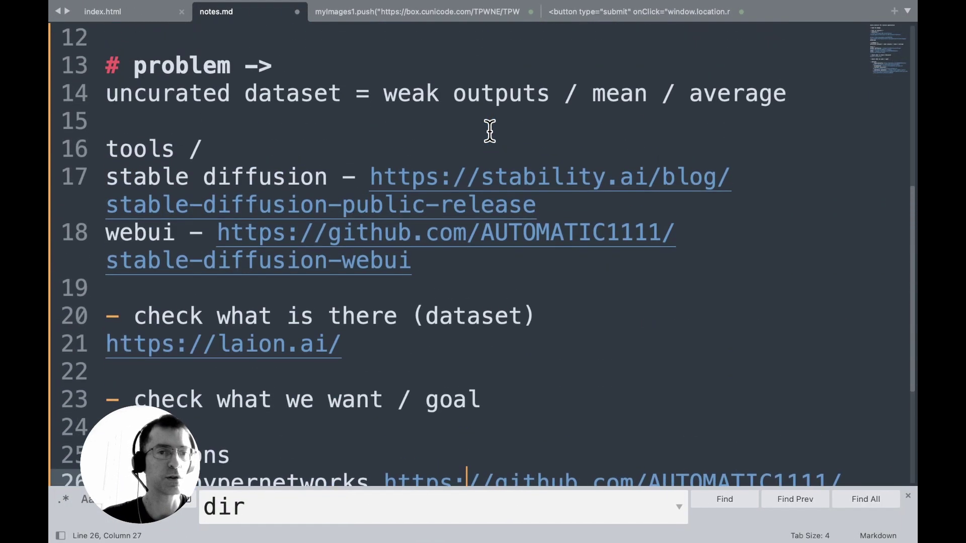
right_click(345, 256)
click(378, 261)
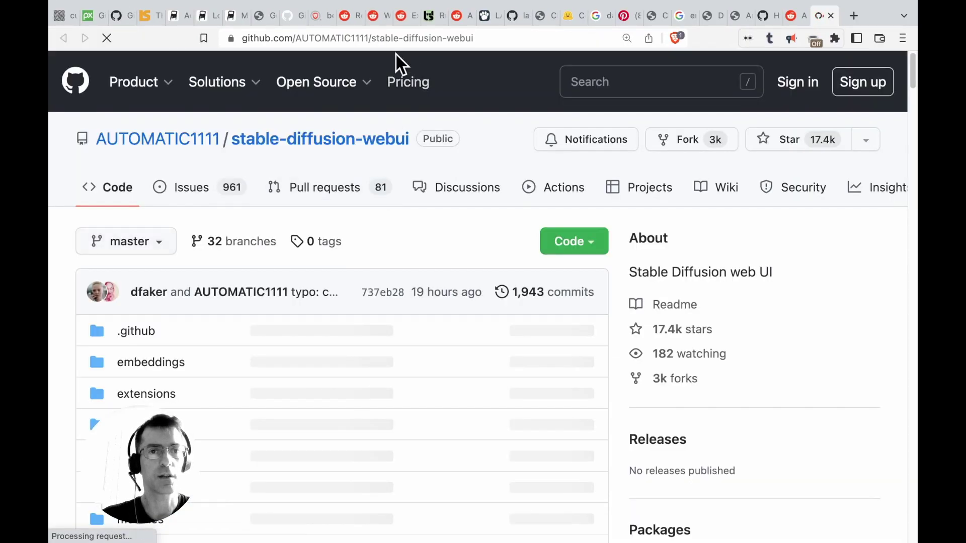
Skim the stable-diffusion-webui repository page, covering the file list, interface screenshot and features list in the README.
mouse_move(315, 82)
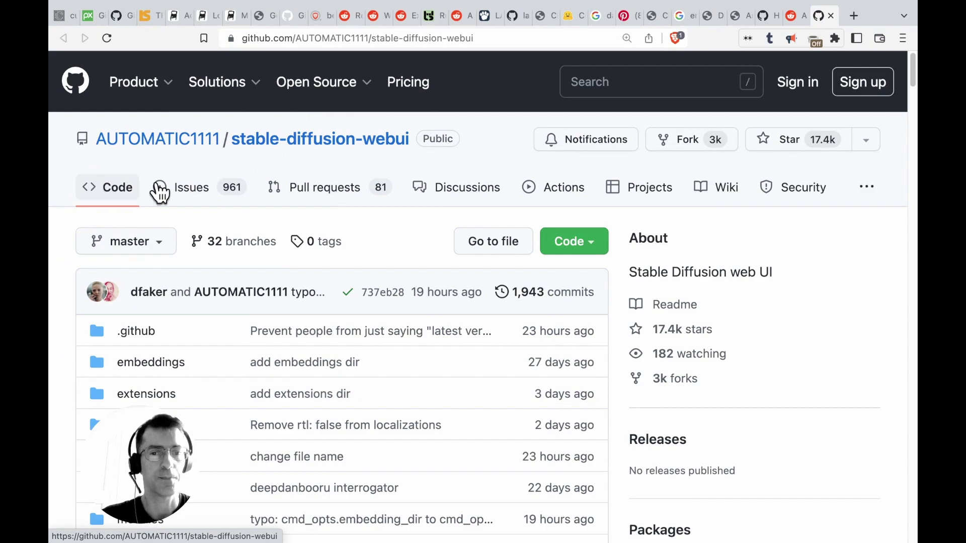
scroll(375, 327, down, 3)
scroll(374, 299, down, 15)
scroll(373, 299, up, 6)
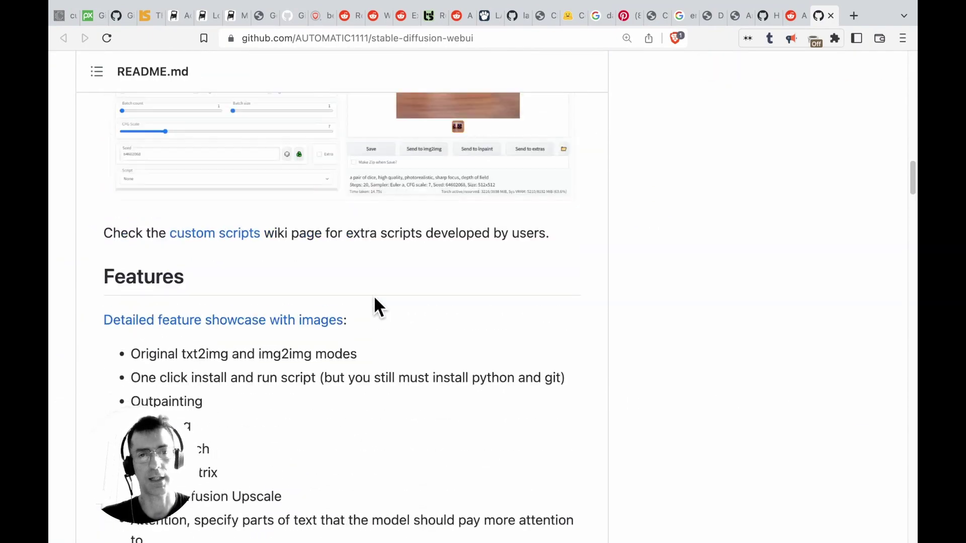
scroll(375, 298, down, 5)
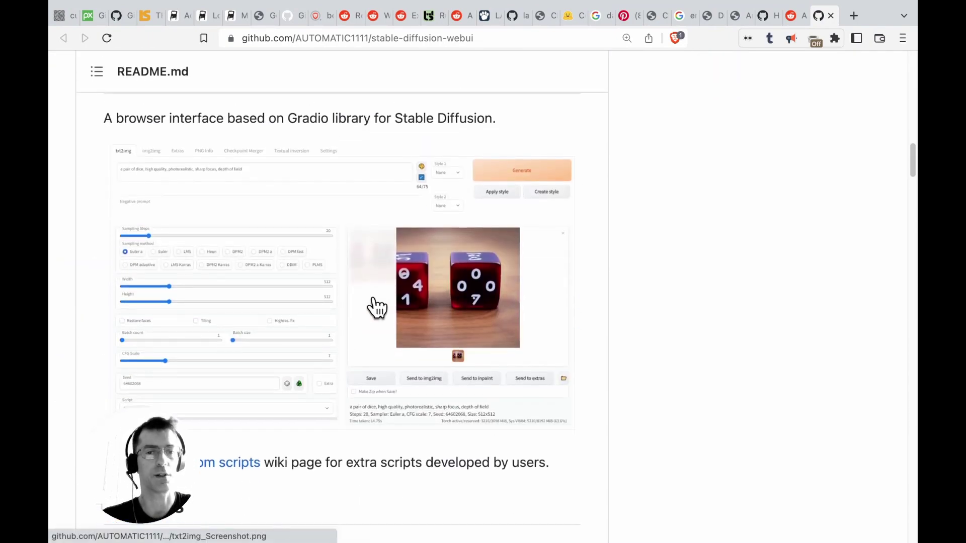
scroll(372, 308, up, 8)
Switch to the remote Linux desktop running the Stable Diffusion web UI and activate the prompt field.
key(ctrl+Right)
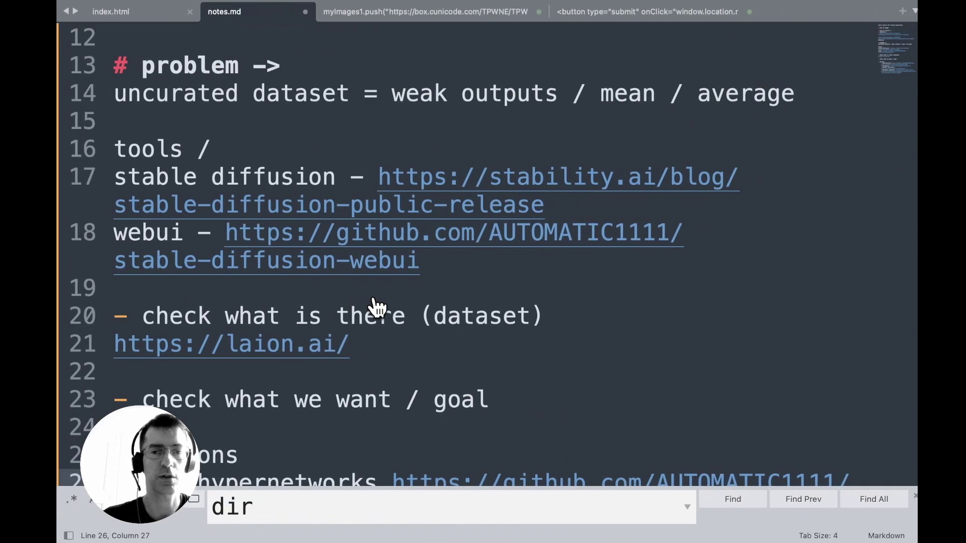
key(ctrl+Right)
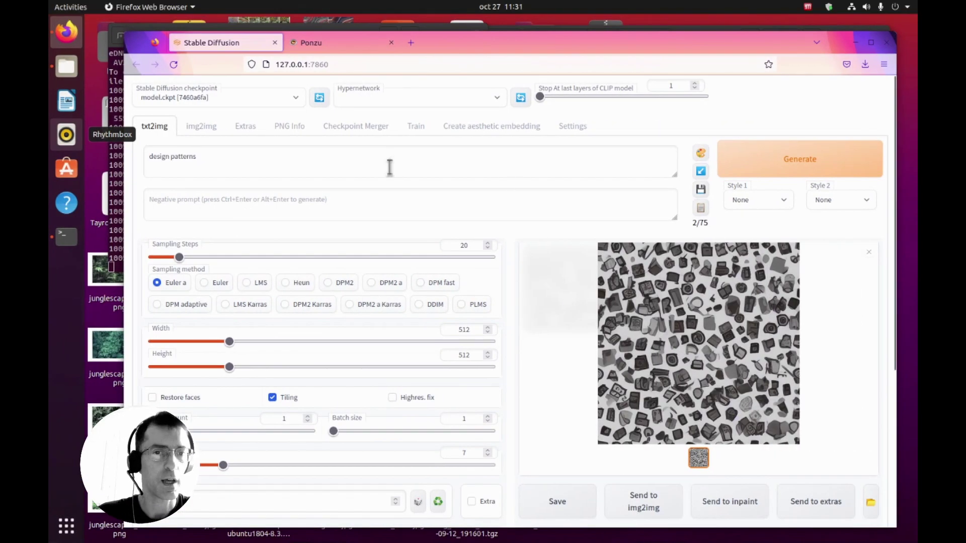
click(379, 166)
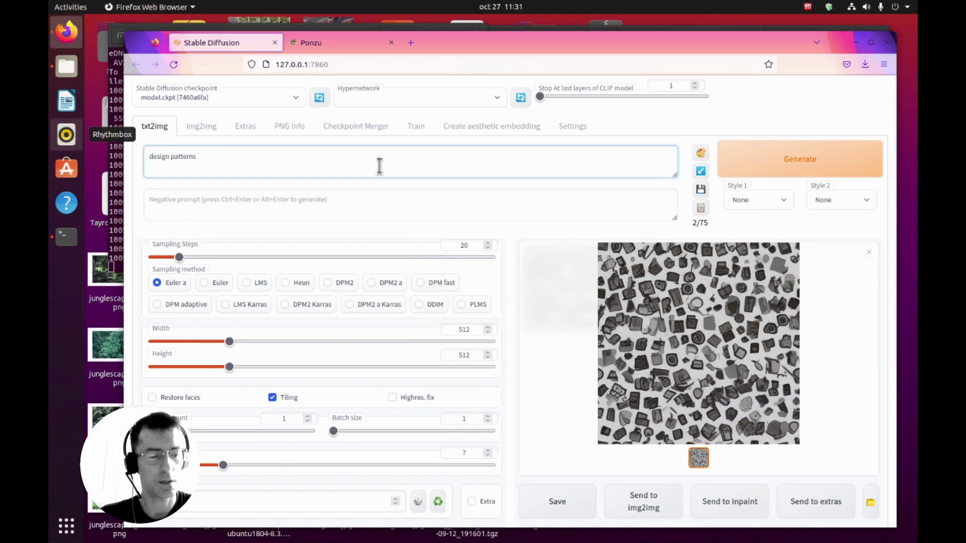
key(super)
key(super)
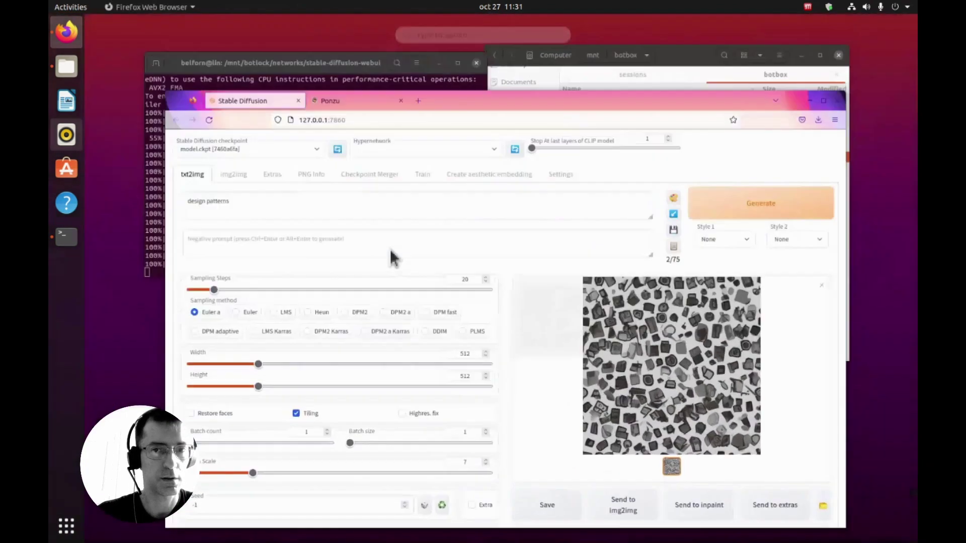
Set the NoMachine display resolution to 1440x900, look at the advanced display options, and return to the remote desktop.
key(ctrl+alt+0)
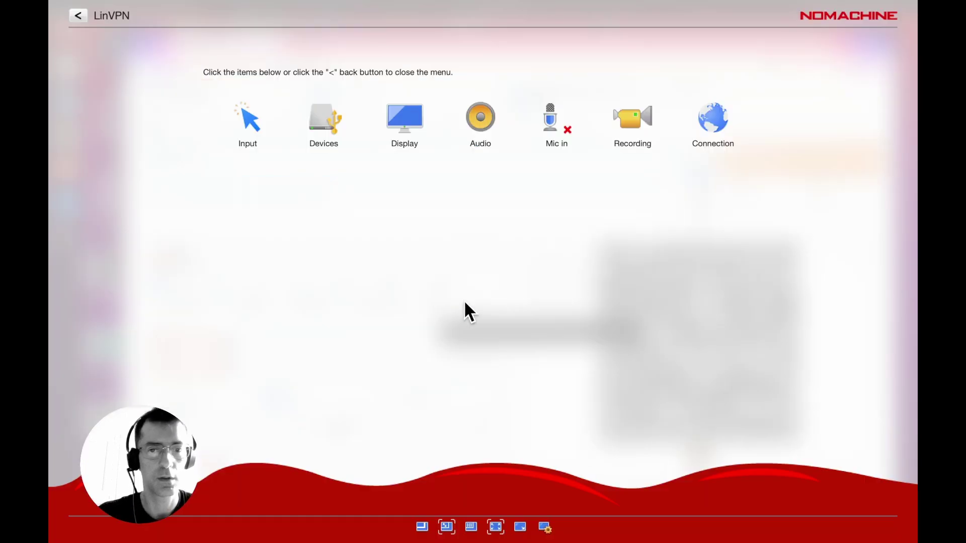
click(546, 532)
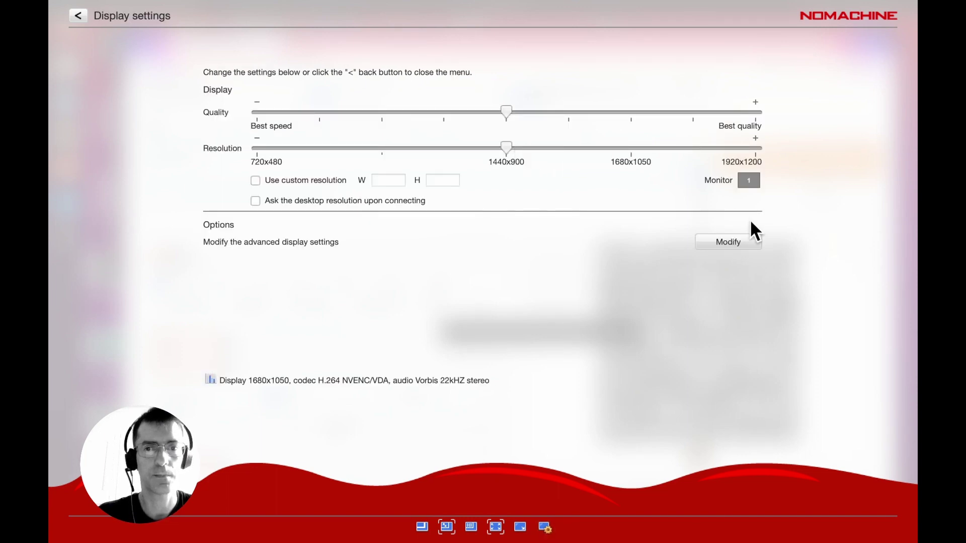
click(738, 246)
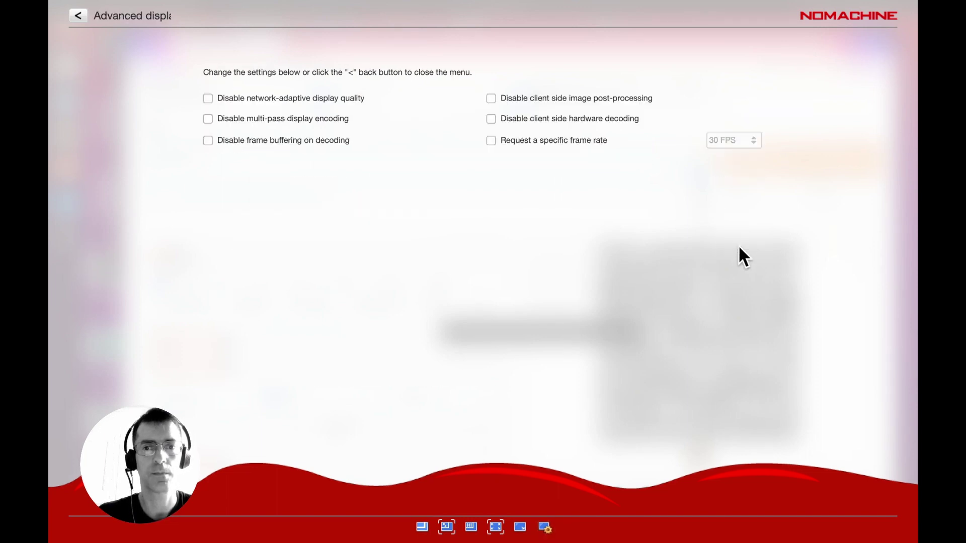
click(81, 16)
click(81, 16)
click(82, 16)
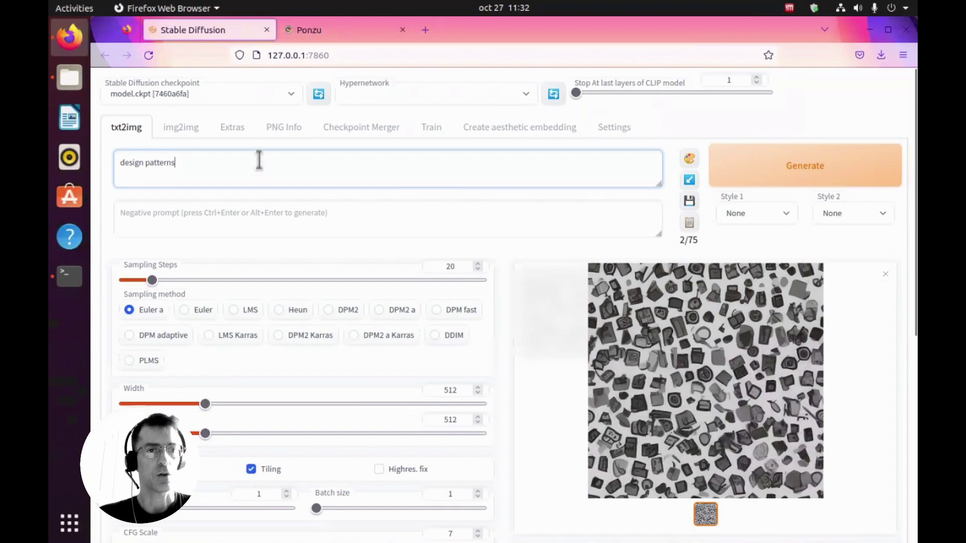
Clear the text-to-image prompt and bring the remote desktop's file manager window to the front.
key(ctrl+a)
key(BackSpace)
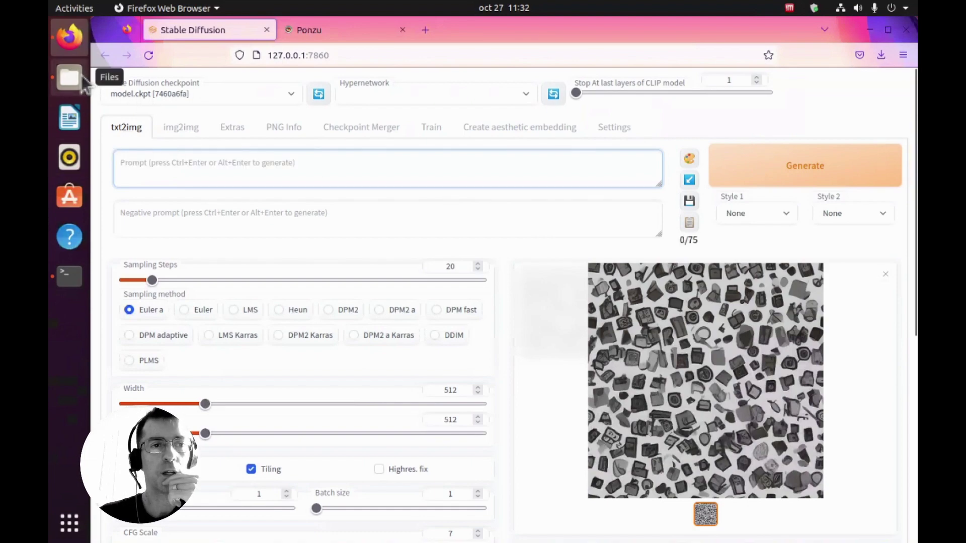
click(84, 83)
drag(697, 37, 631, 56)
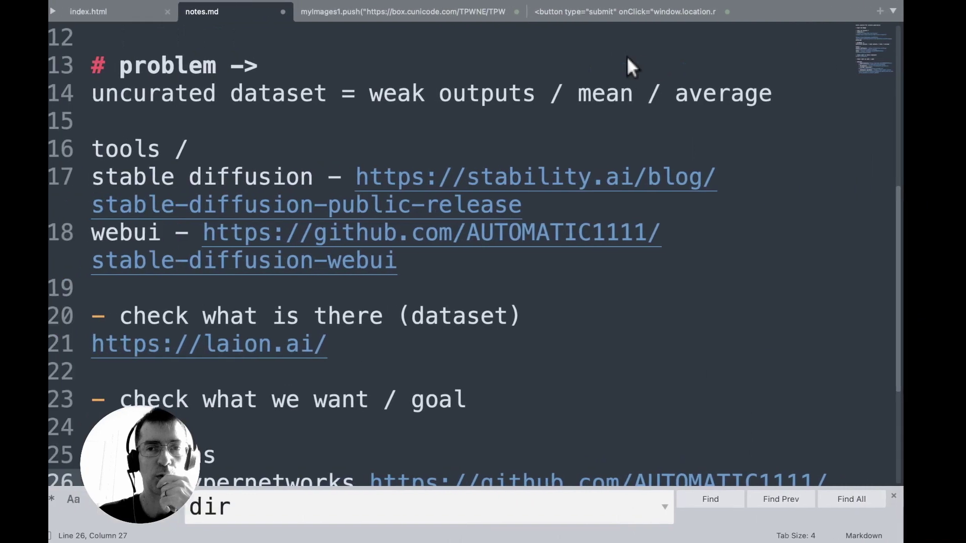
Switch to the local browser's Pinterest page and browse the floral and retro pattern pins.
key(ctrl+Left)
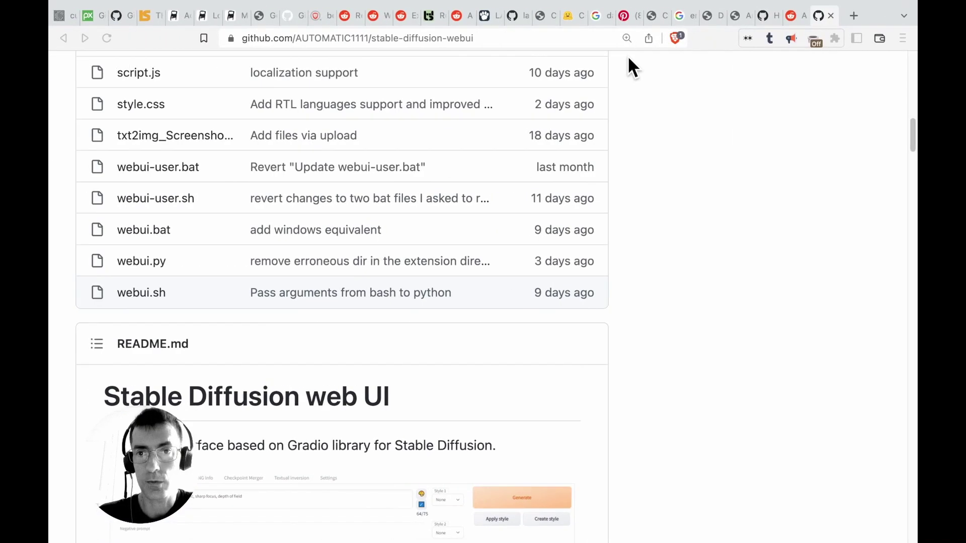
click(625, 20)
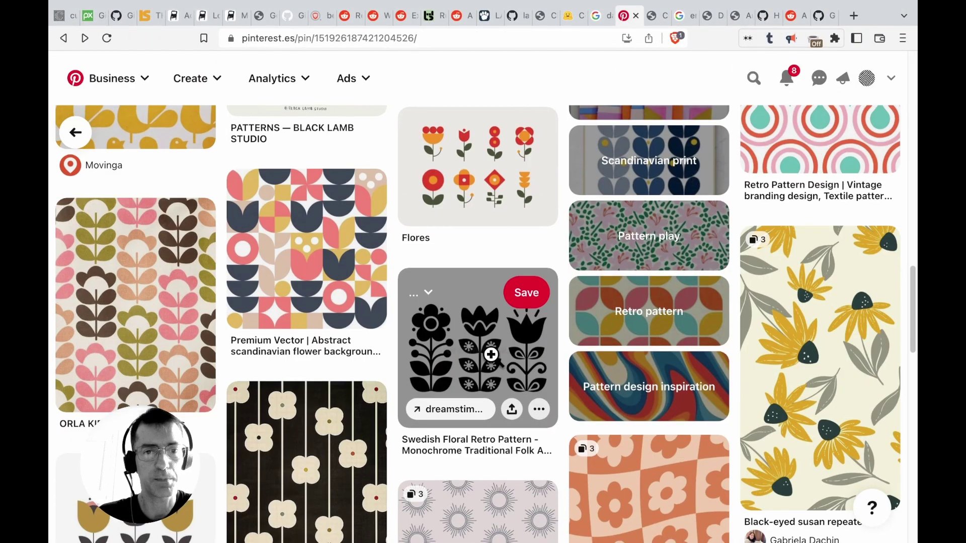
scroll(491, 355, down, 15)
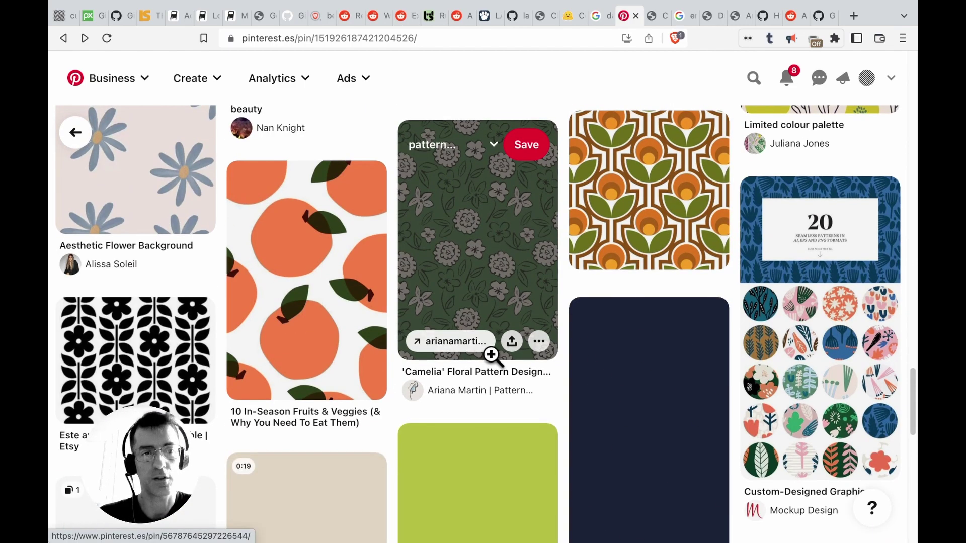
Return to the remote file manager and preview a series of pattern images in the demopatterns folder.
key(ctrl+Right)
key(ctrl+Right)
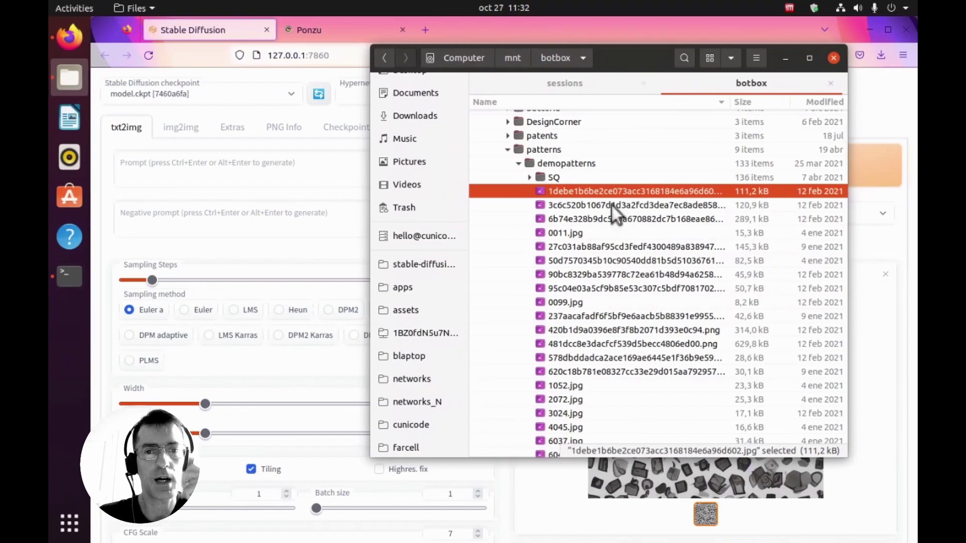
key(space)
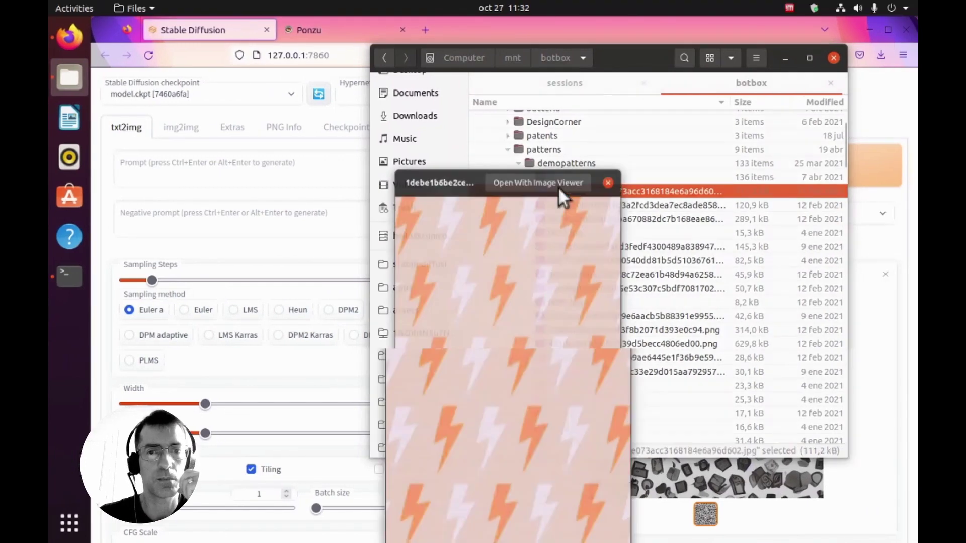
key(Down)
key(Down)
key(Down)
key(Down)
key(Down)
key(Down)
key(Down)
key(Down)
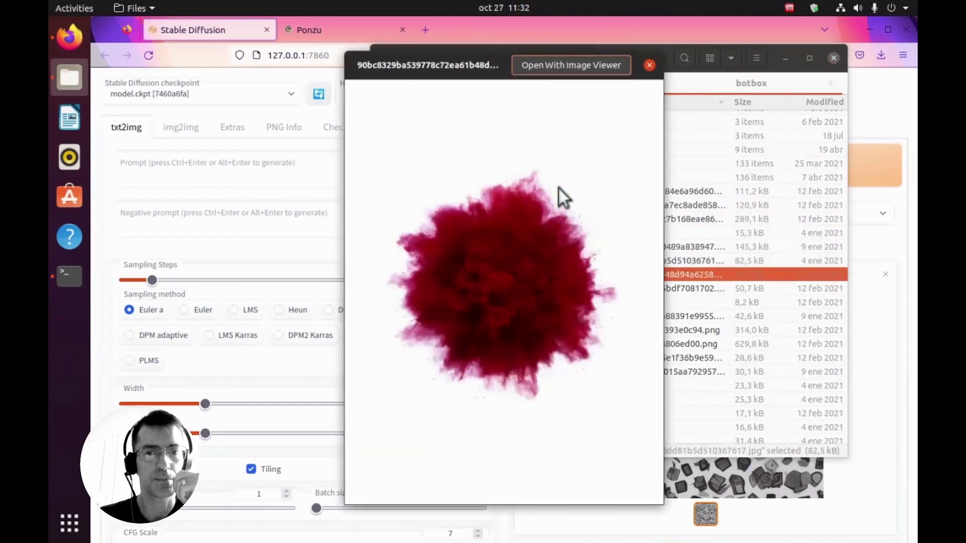
key(Down)
key(Down)
key(Down)
key(Down)
key(Down)
key(Down)
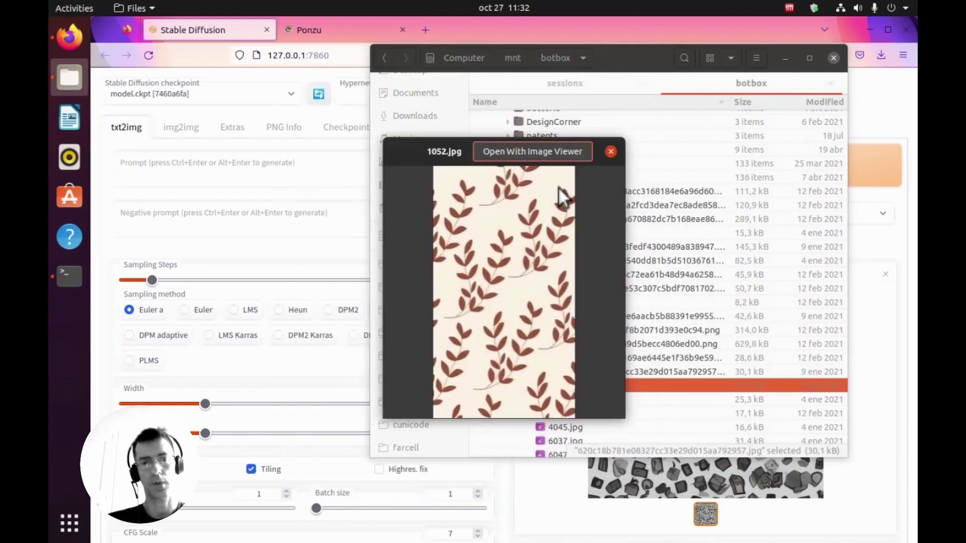
key(Down)
key(Down)
key(Down)
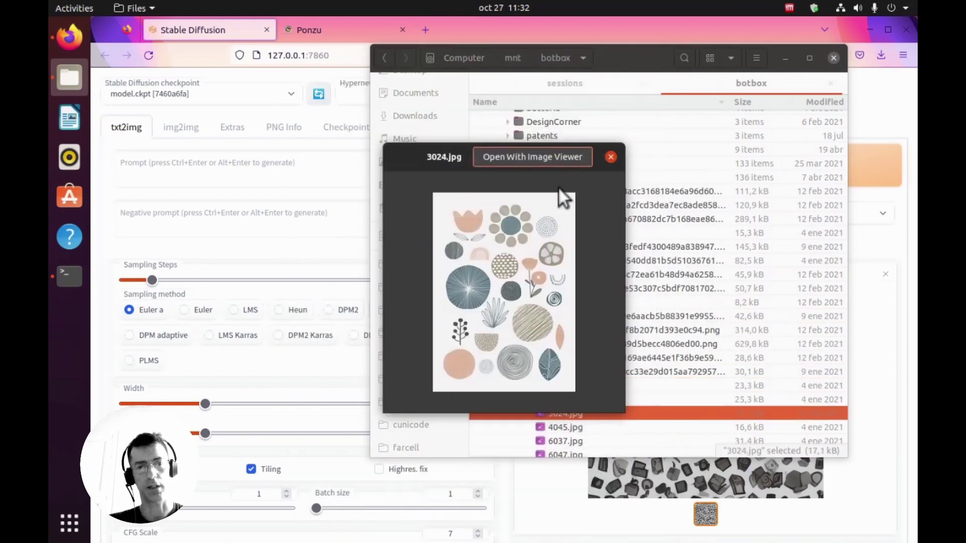
key(Down)
key(Down)
key(Down)
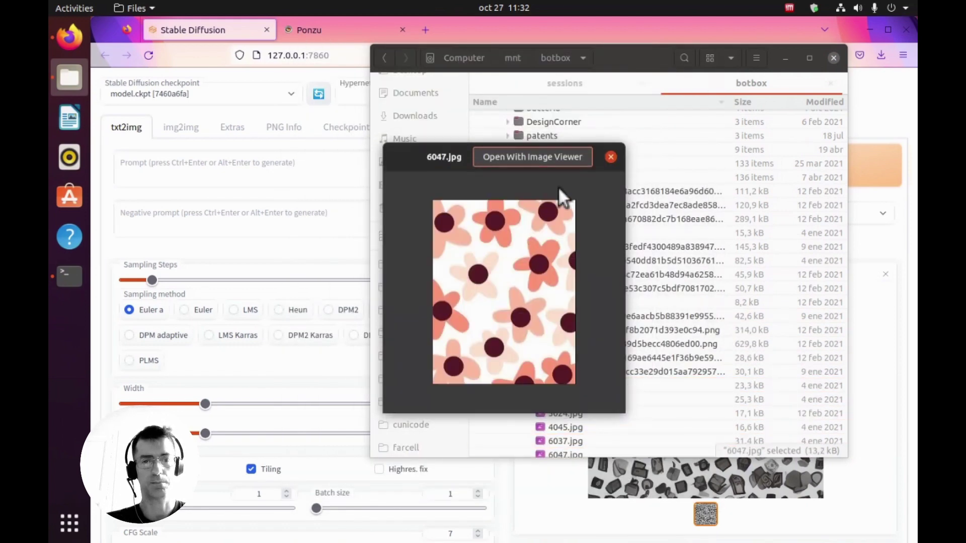
key(Down)
key(Escape)
Collapse the demopatterns folder, expand imgs_RAW inside Pattern_06 and select its first image.
key(Left)
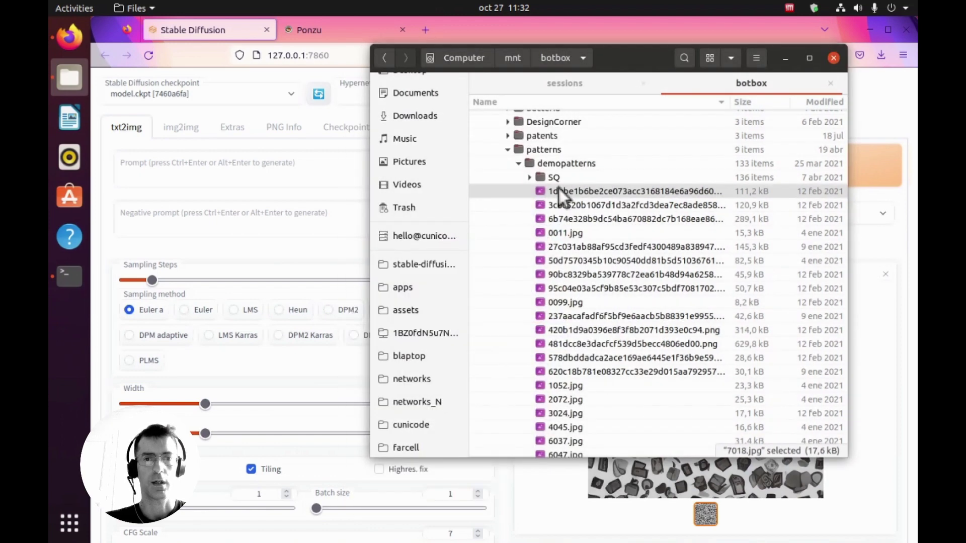
key(Left)
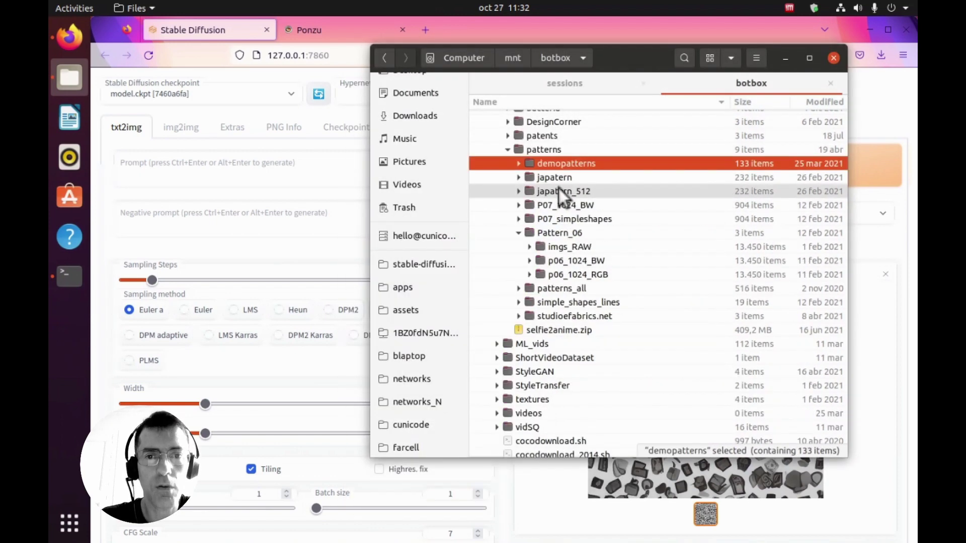
key(Down)
key(Down)
key(Down)
key(Down)
key(Down)
key(Down)
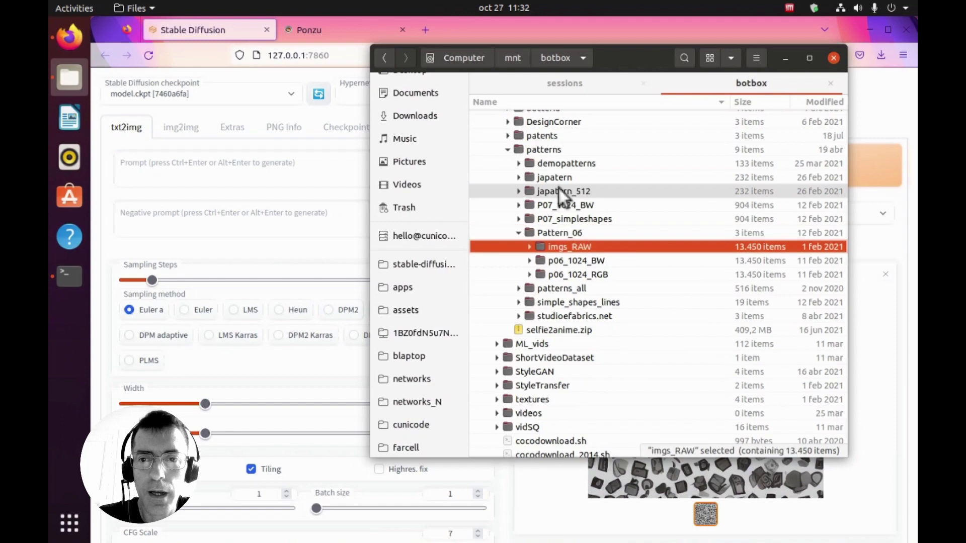
key(Right)
key(Down)
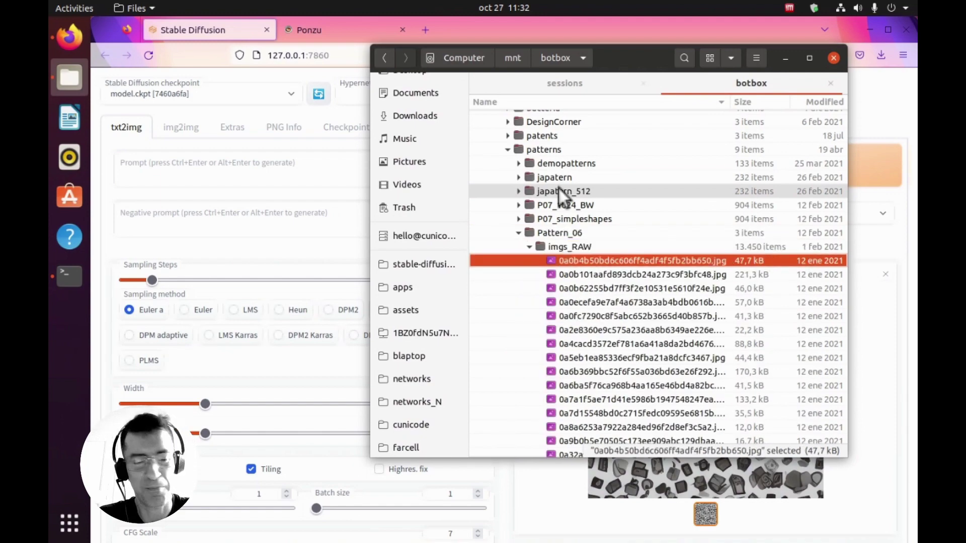
Preview a series of pattern images in the imgs_RAW folder, then close the preview.
key(space)
key(Down)
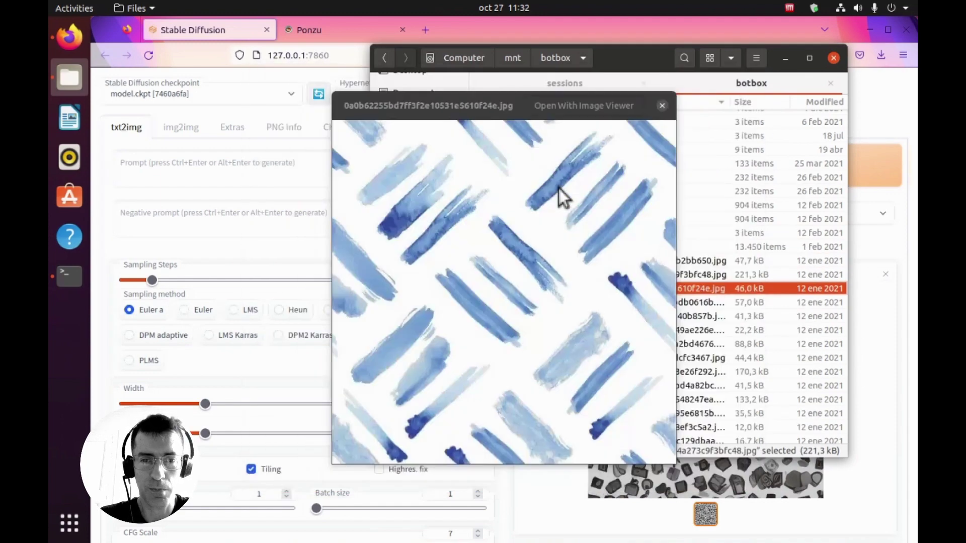
key(Down)
key(Down)
key(Down)
key(Down)
key(Down)
key(Down)
key(Down)
key(Down)
key(Down)
key(Down)
key(Down)
key(Down)
key(Down)
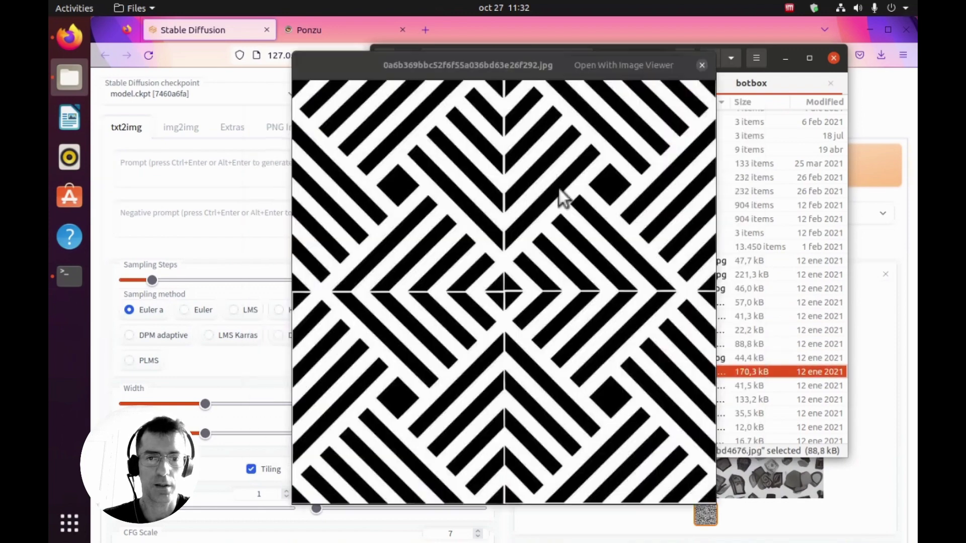
key(space)
Leave the imgs_RAW image preview and select the P07_simpleshapes folder inside patterns.
key(BackSpace)
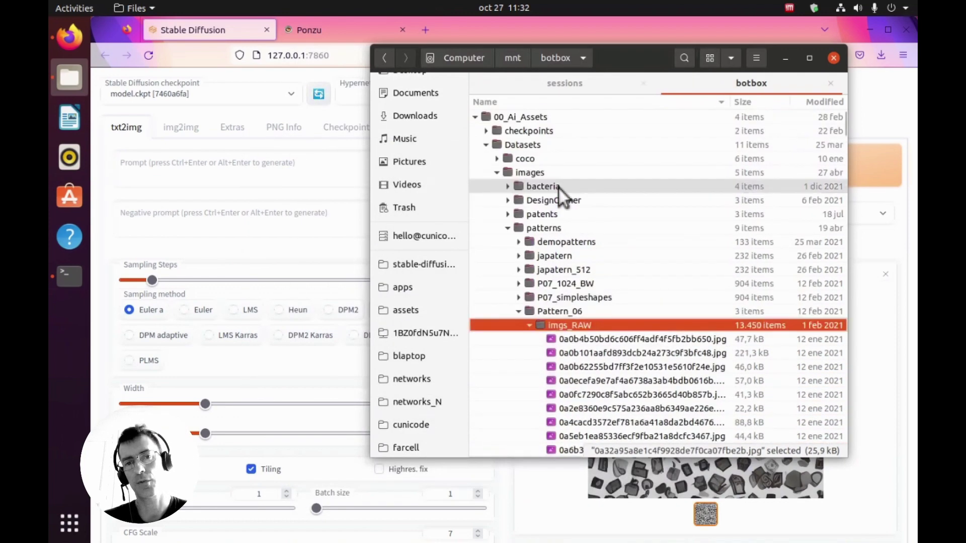
key(BackSpace)
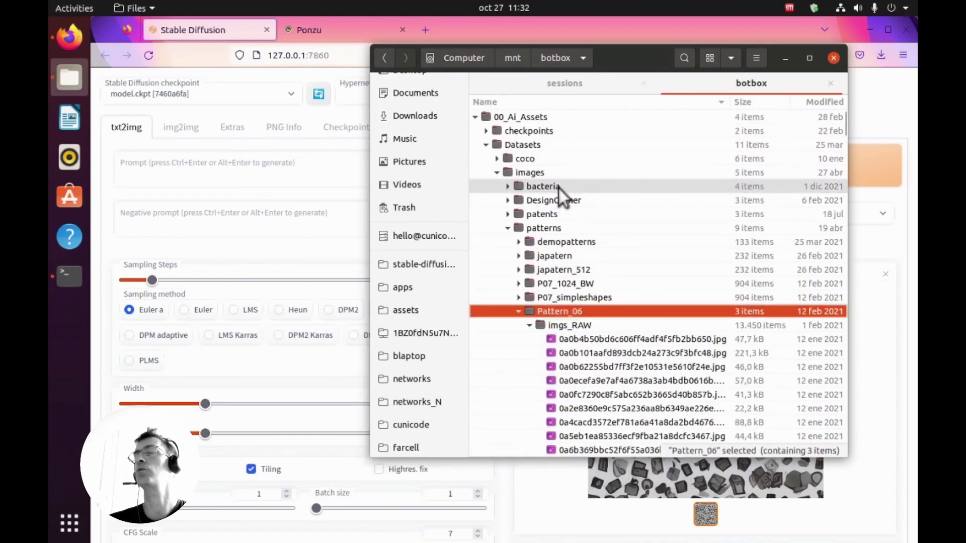
key(Down)
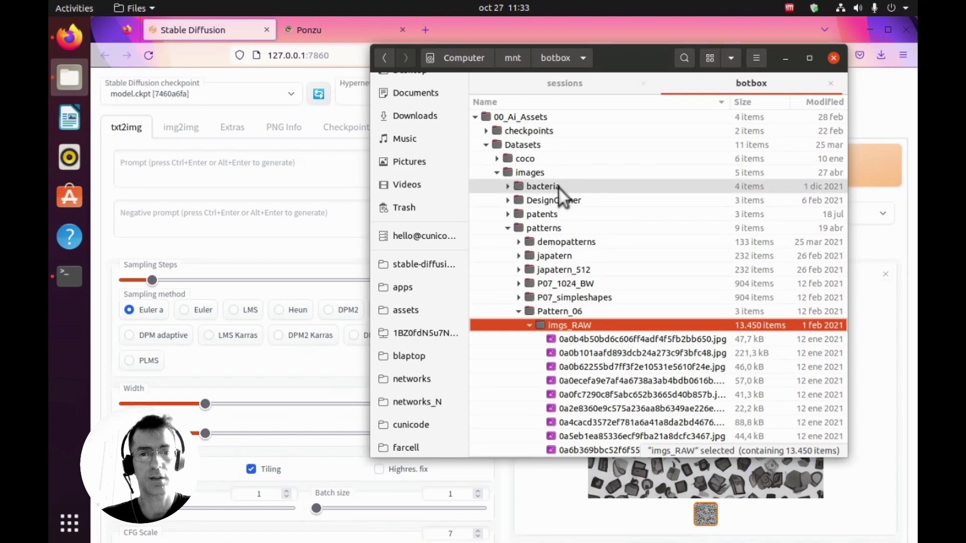
key(Up)
key(Up)
key(Up)
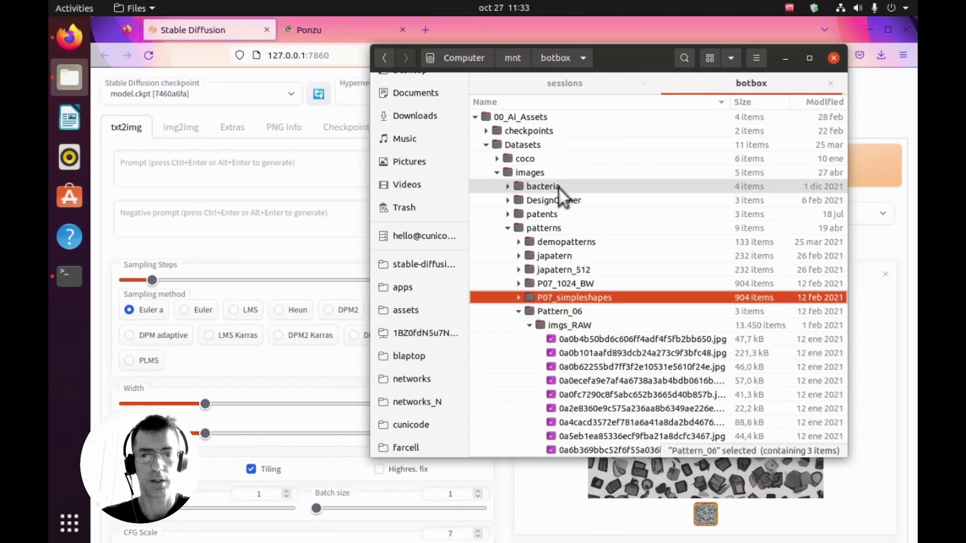
key(Down)
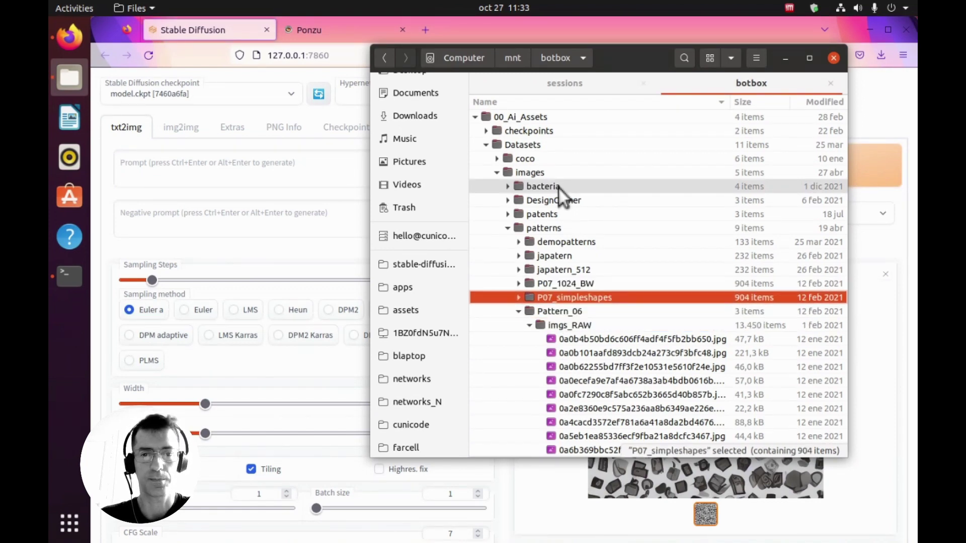
Expand the P07_simpleshapes folder and preview a series of its images, then close the preview.
key(Right)
key(Down)
key(space)
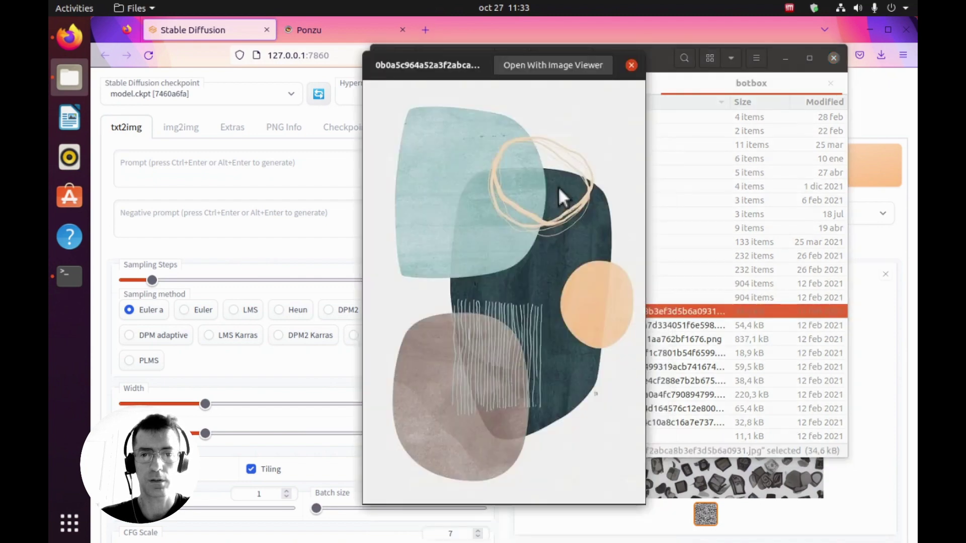
key(Down)
key(Down)
key(Down)
key(Down)
key(space)
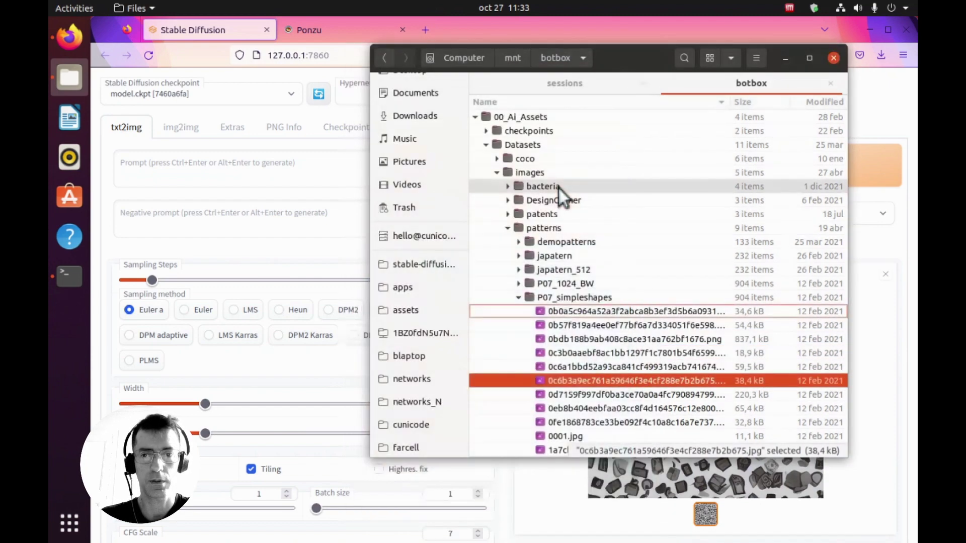
key(Left)
key(Down)
key(space)
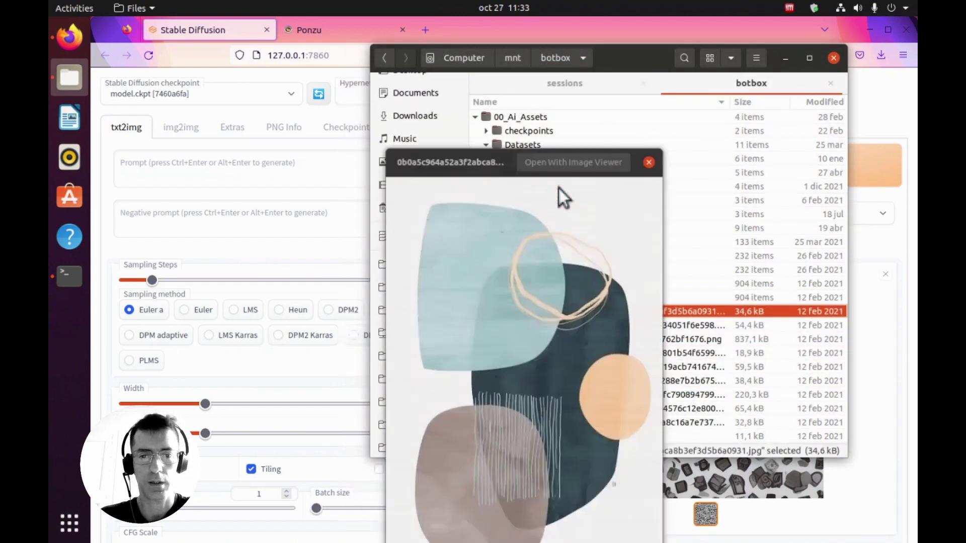
key(Down)
key(Down)
key(Down)
key(Down)
key(Down)
key(Down)
key(Down)
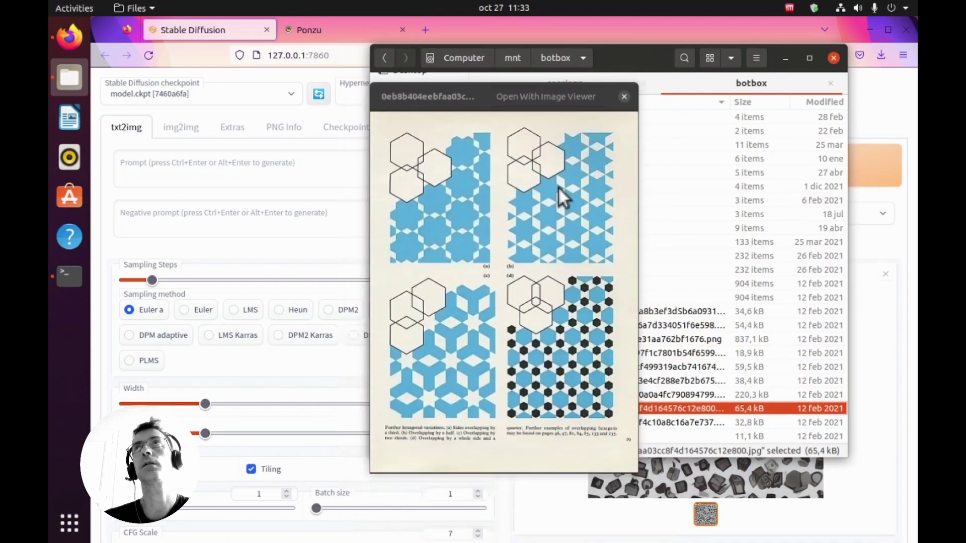
key(Down)
key(Down)
key(space)
Go back up the image list and collapse the P07_simpleshapes folder.
key(Down)
key(Up)
key(Up)
key(Up)
key(Up)
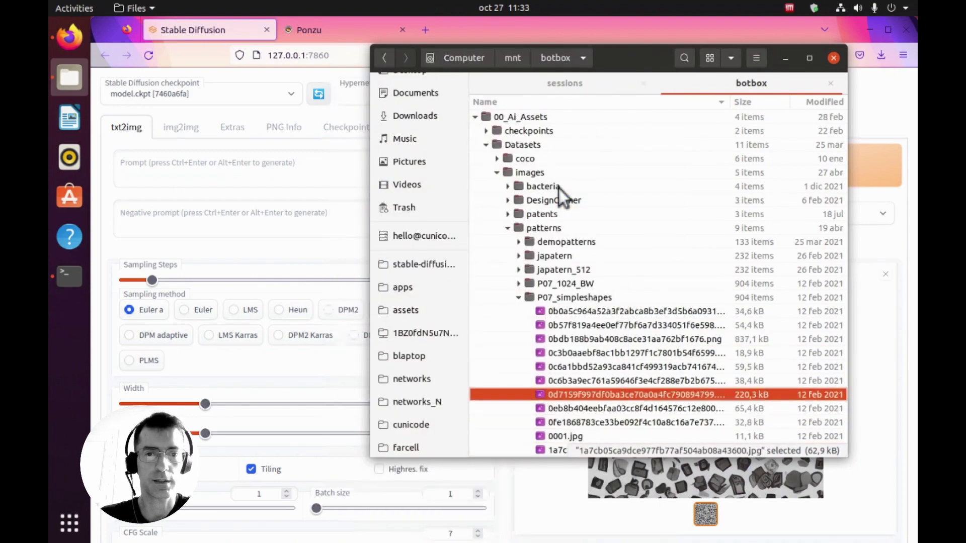
key(Up)
key(Up)
key(Up)
key(Up)
key(Up)
key(Up)
key(Up)
key(Left)
Expand the demopatterns folder and its SQ subfolder, and select the first image, 0001.png.
key(Up)
key(Up)
key(Up)
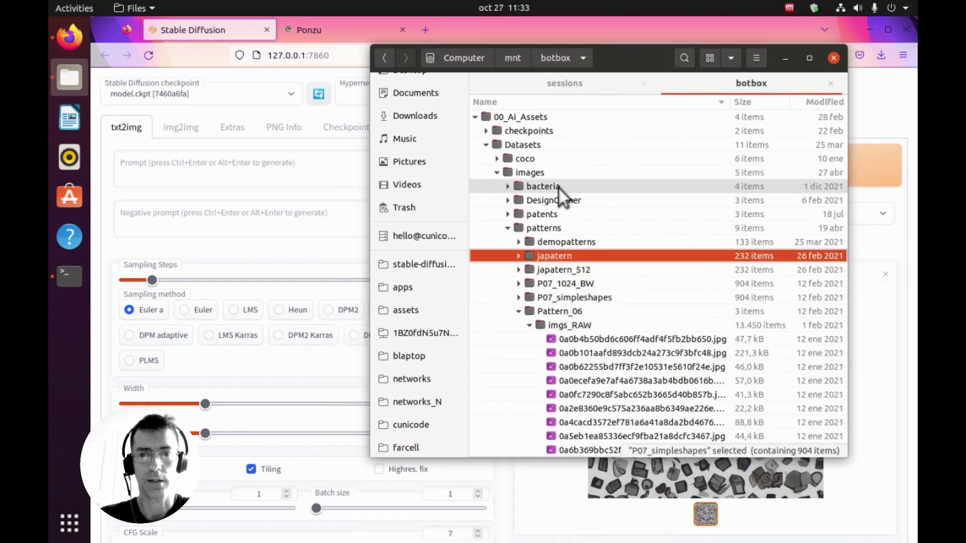
key(Up)
key(Right)
key(Down)
key(space)
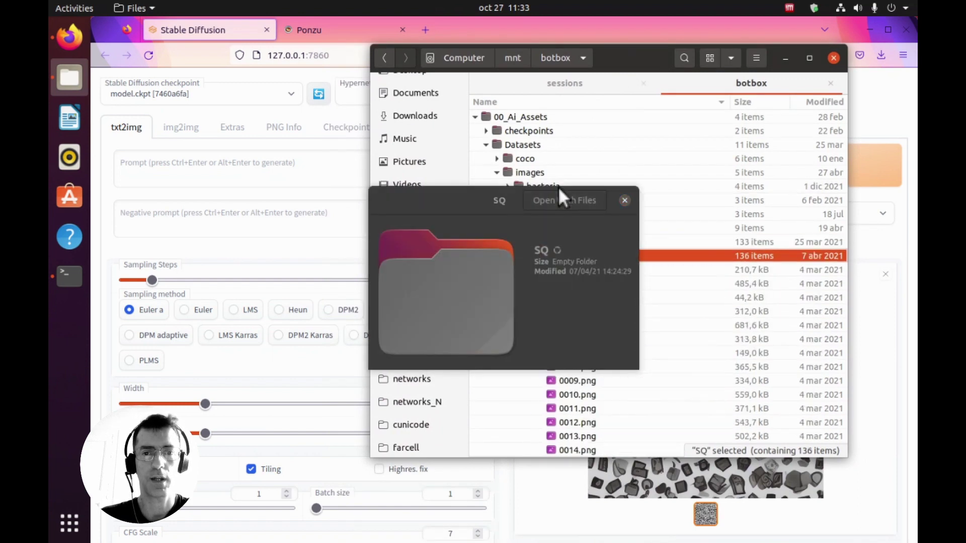
key(space)
key(Right)
key(Down)
Preview the images in the SQ folder from 0001.png to 0012.png, then close the preview.
key(space)
key(Down)
key(Down)
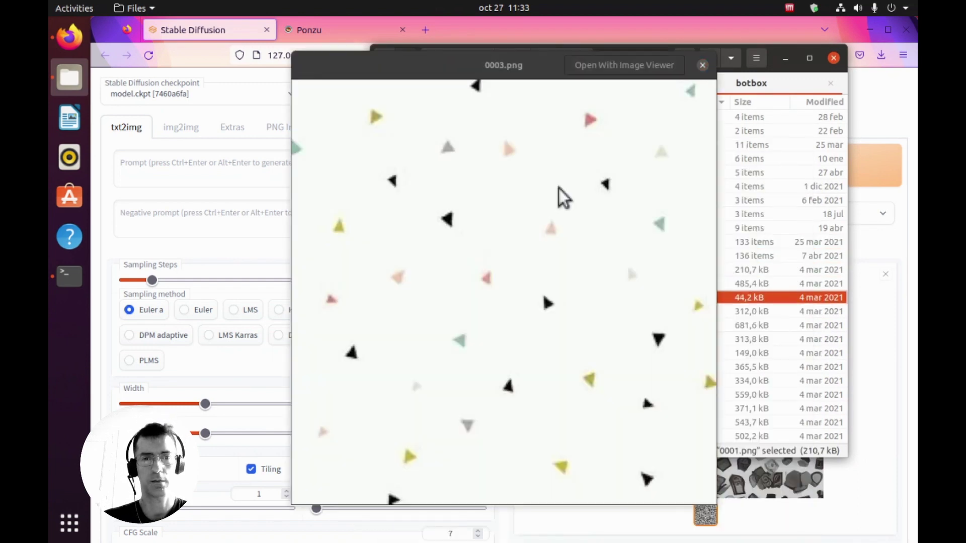
key(Down)
key(Down)
key(Down)
key(Down)
key(Down)
key(Down)
key(Down)
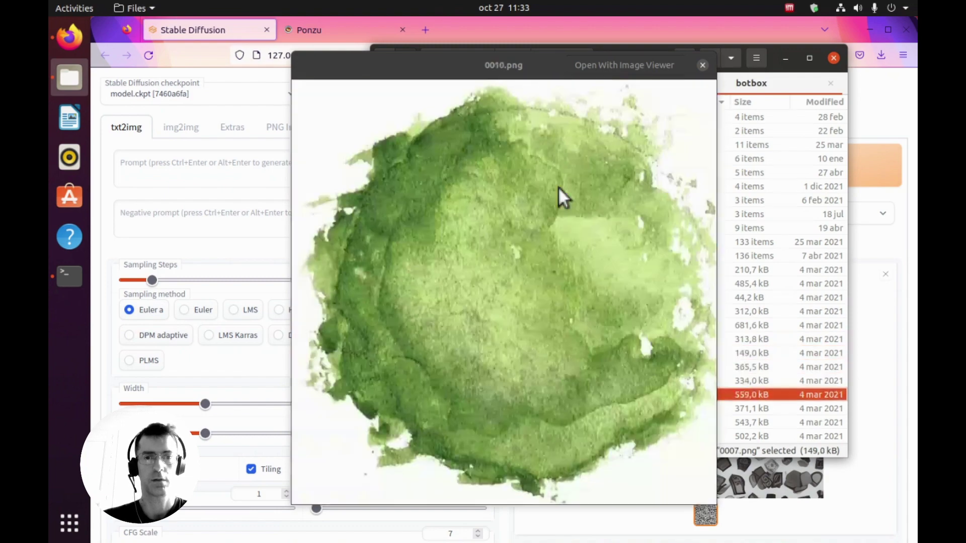
key(Down)
key(Down)
key(space)
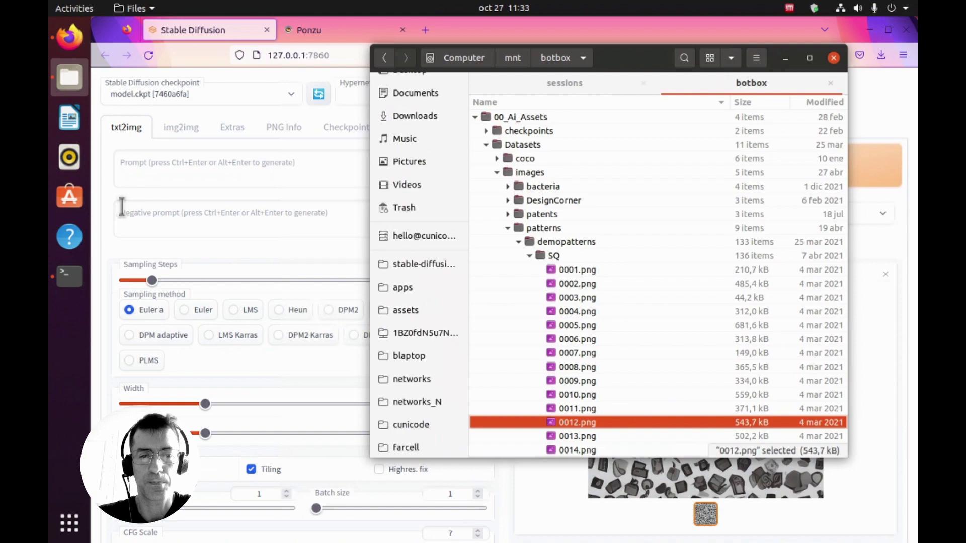
Switch to the local Brave browser, search for "clip interrogator" in a new tab and open the Hugging Face Space by pharma.
key(ctrl+Left)
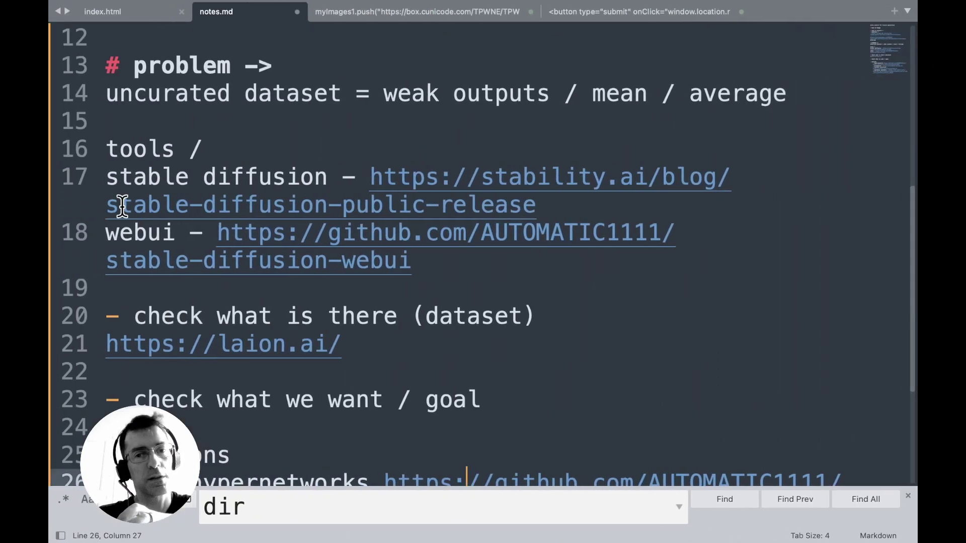
key(ctrl+Left)
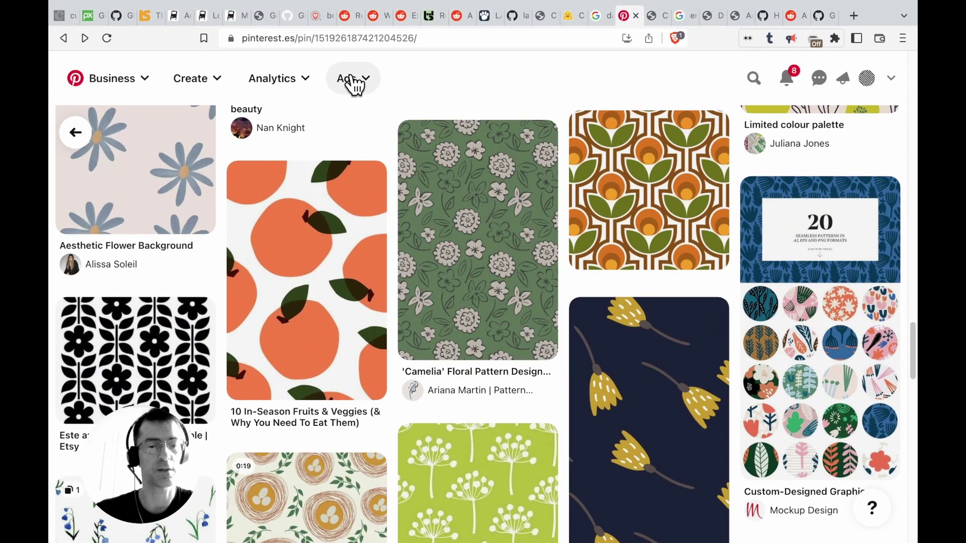
key(ctrl+t)
text(cl)
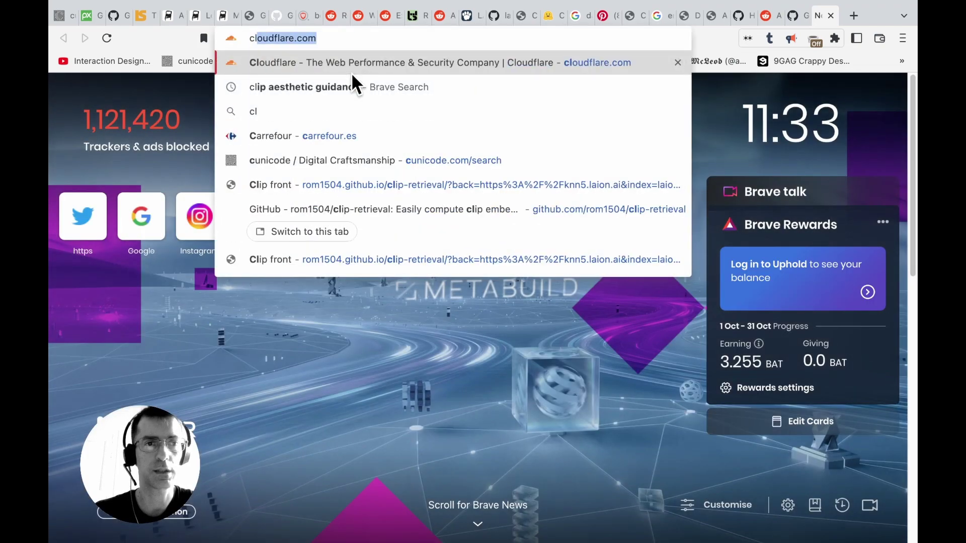
text(ip interrogat)
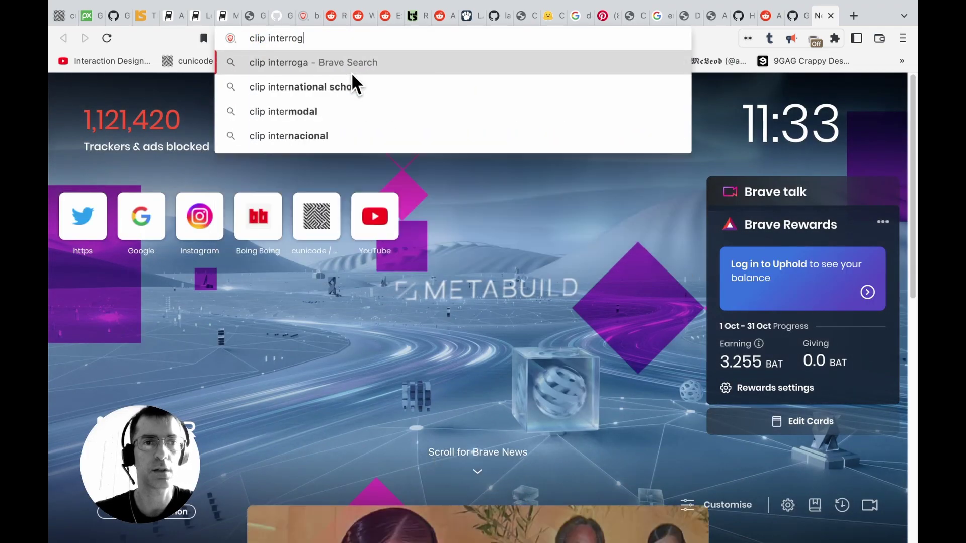
text(or)
key(Return)
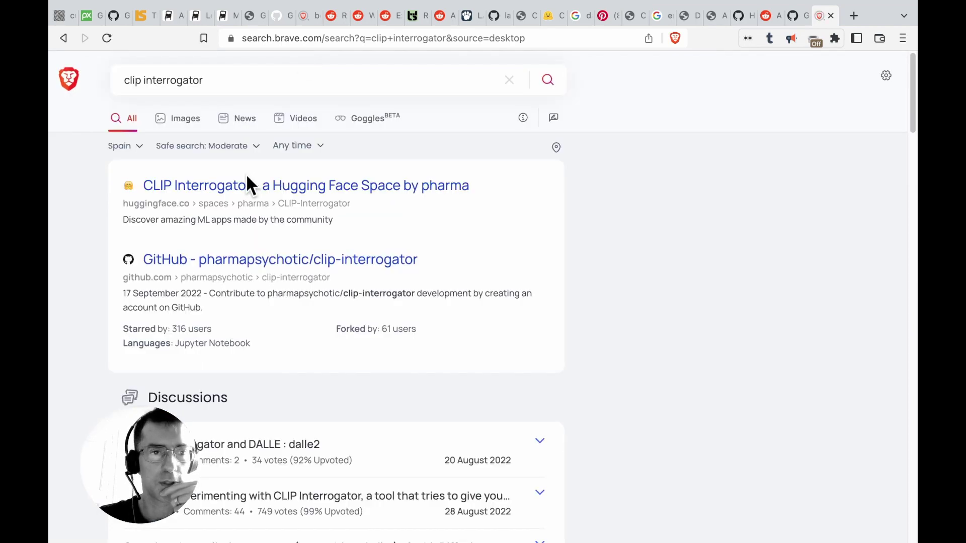
click(254, 193)
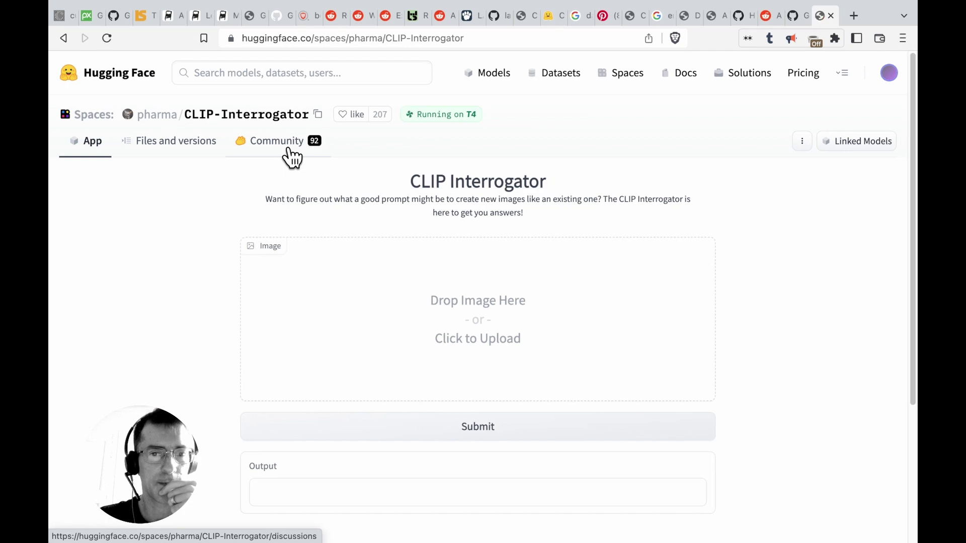
Take the CLIP-Interrogator page address to the remote desktop and open it in a new Firefox tab.
click(363, 38)
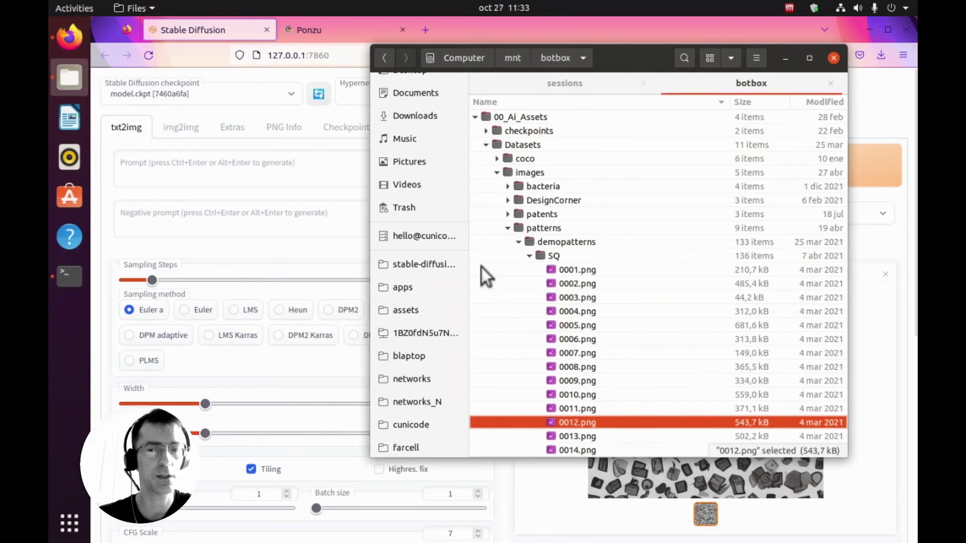
click(889, 254)
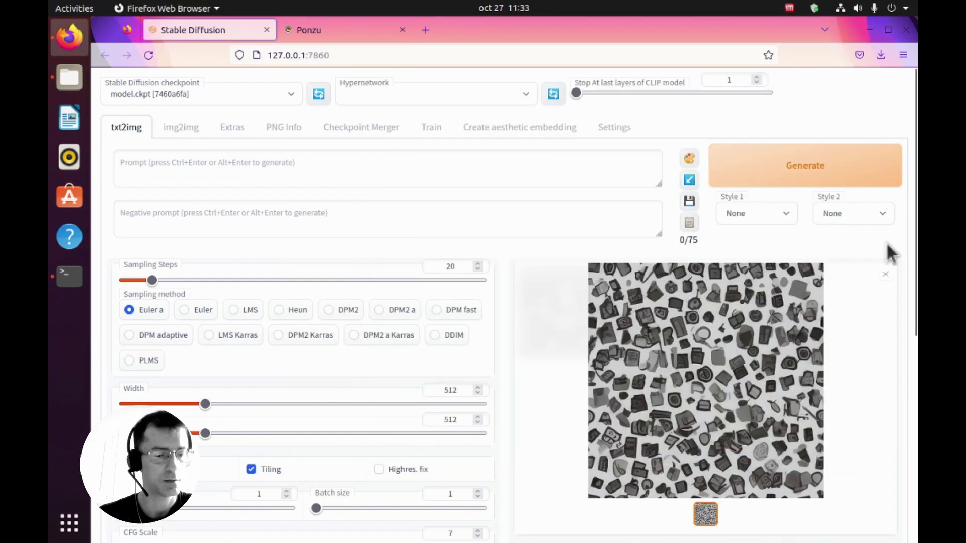
key(ctrl+t)
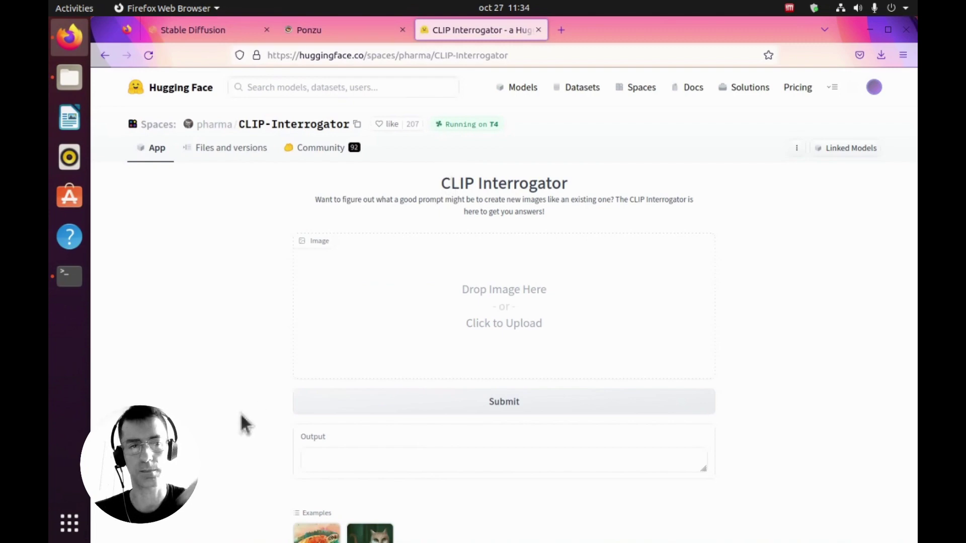
Return to the file manager, open the SQ folder as thumbnails and find the palm leaf pattern 0005.png.
click(68, 83)
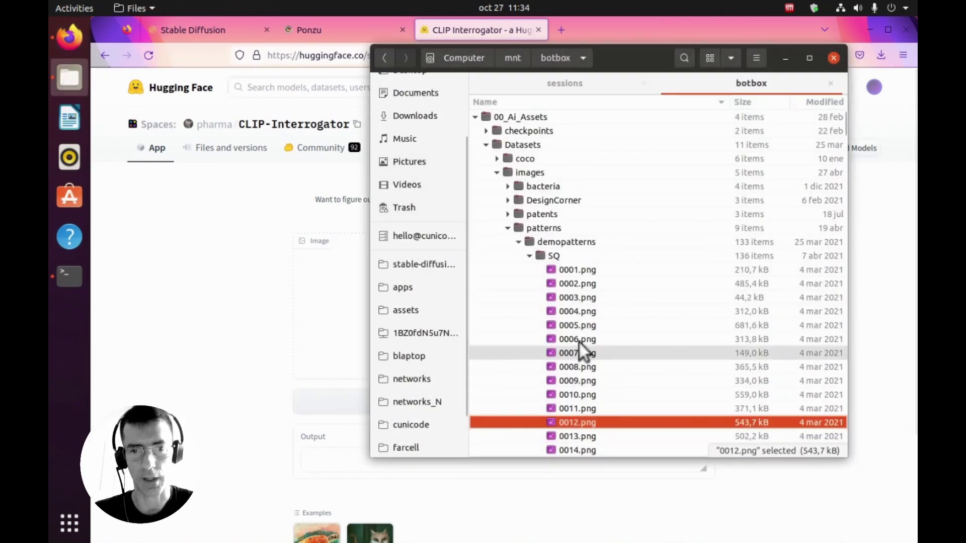
double_click(549, 255)
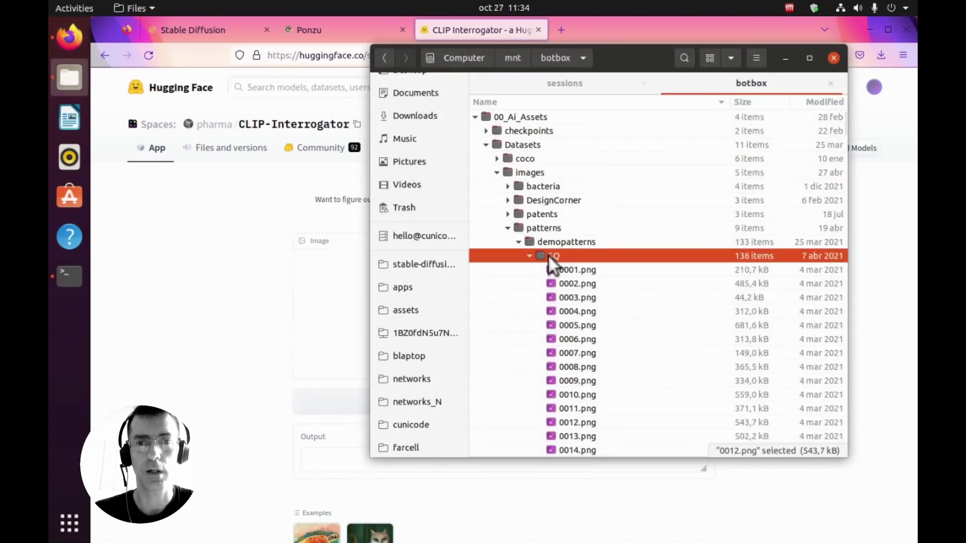
click(711, 58)
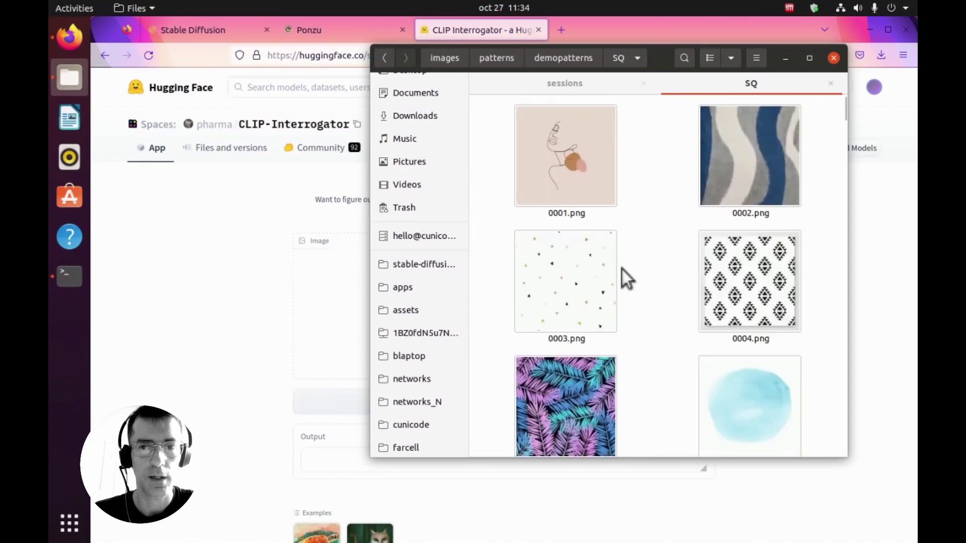
scroll(622, 270, down, 3)
click(570, 160)
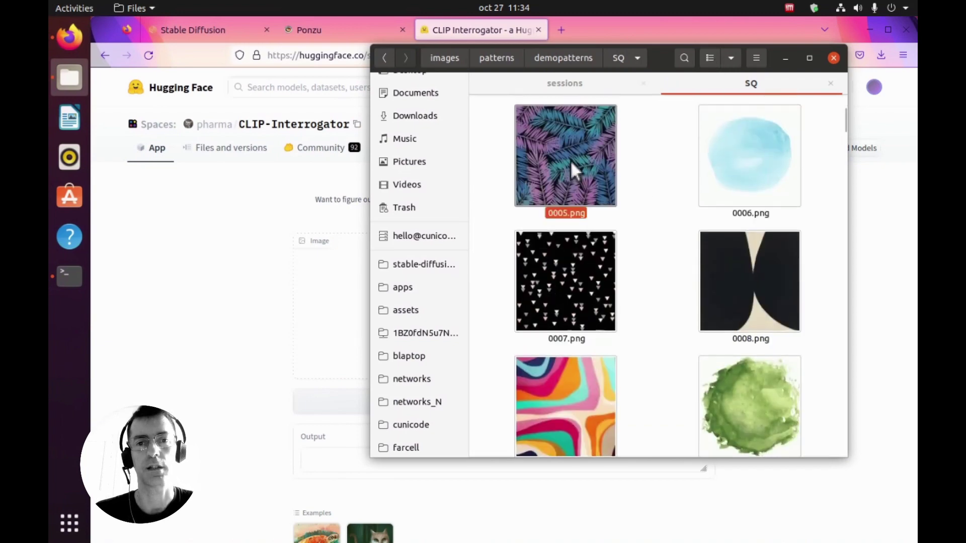
click(649, 163)
scroll(649, 163, up, 1)
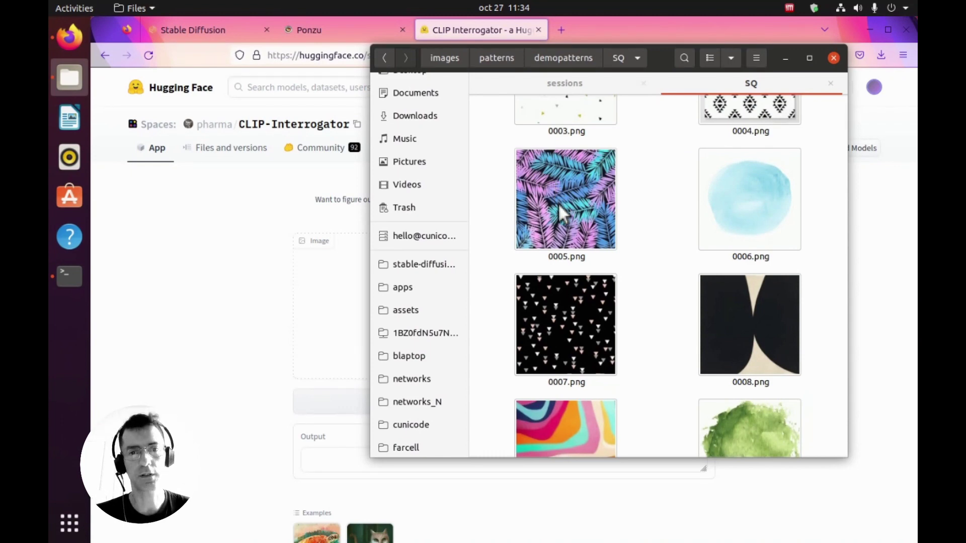
Load 0005.png from the SQ folder into the CLIP Interrogator's image input and bring the browser to the front.
click(557, 203)
drag(557, 203, 312, 308)
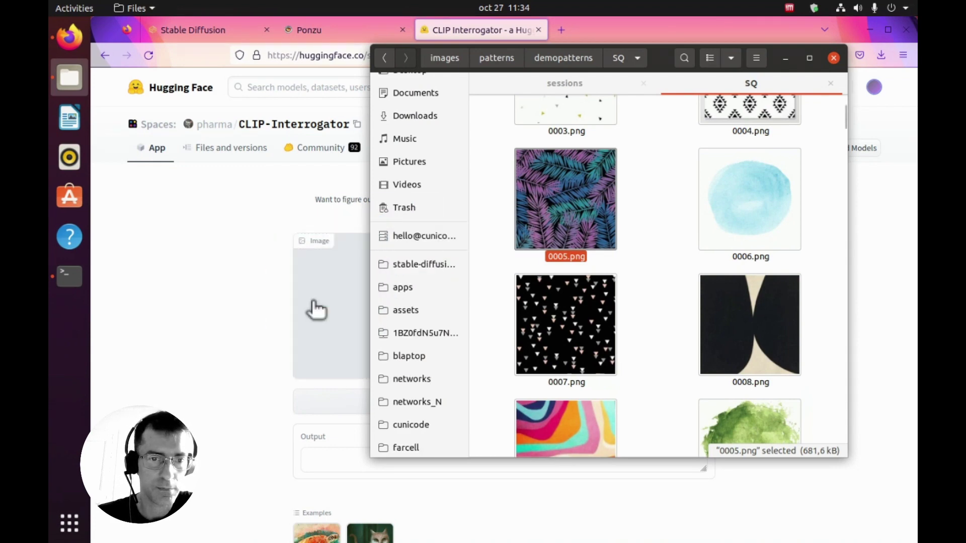
click(276, 331)
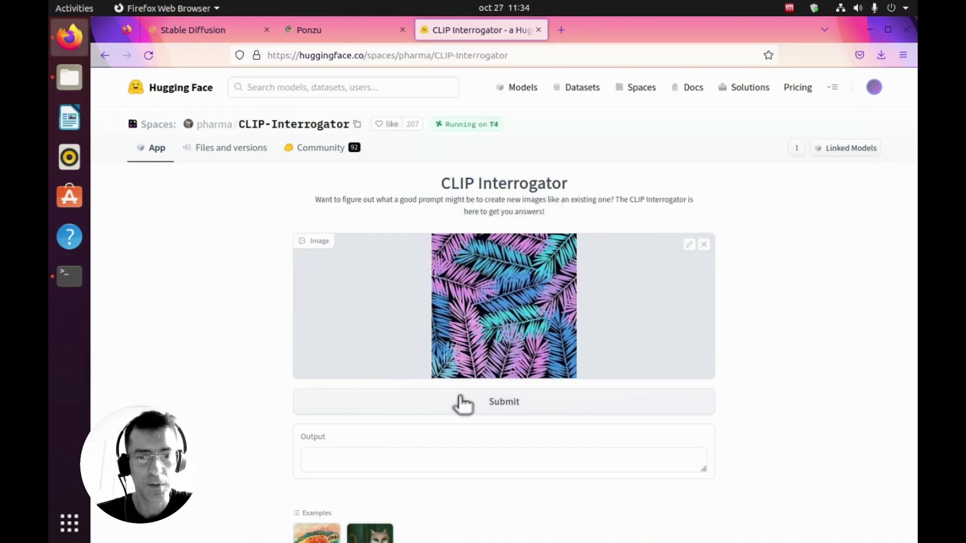
Submit the palm leaf image to the CLIP Interrogator and select the entire generated prompt in the output.
click(500, 412)
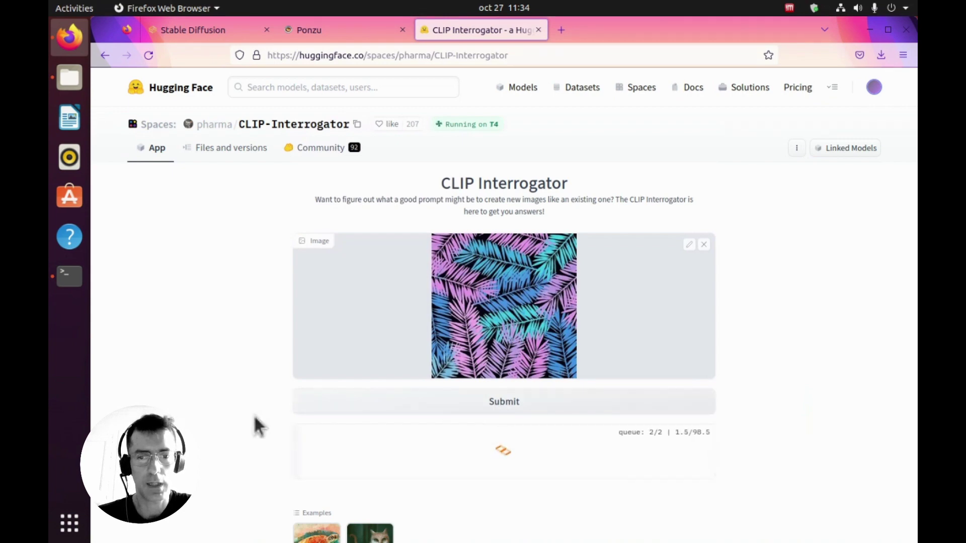
scroll(257, 427, down, 3)
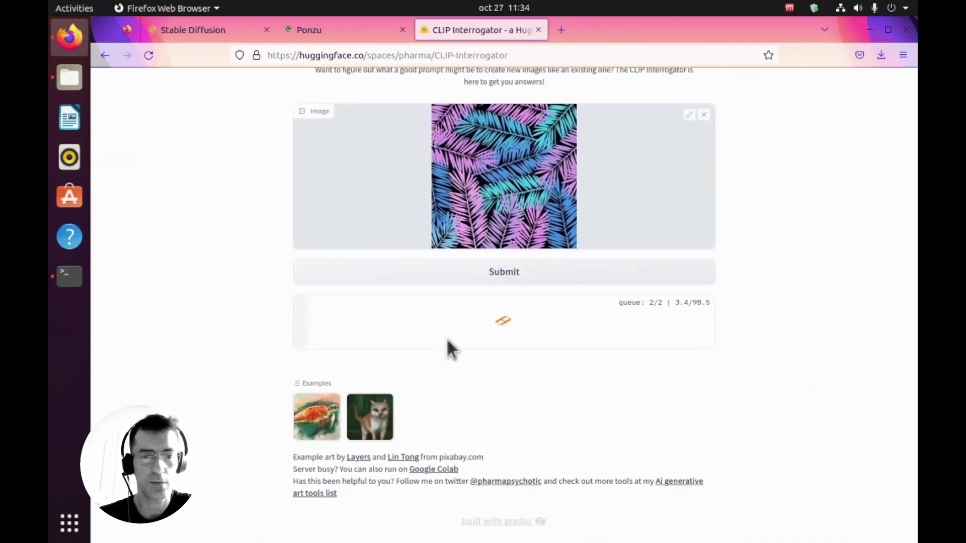
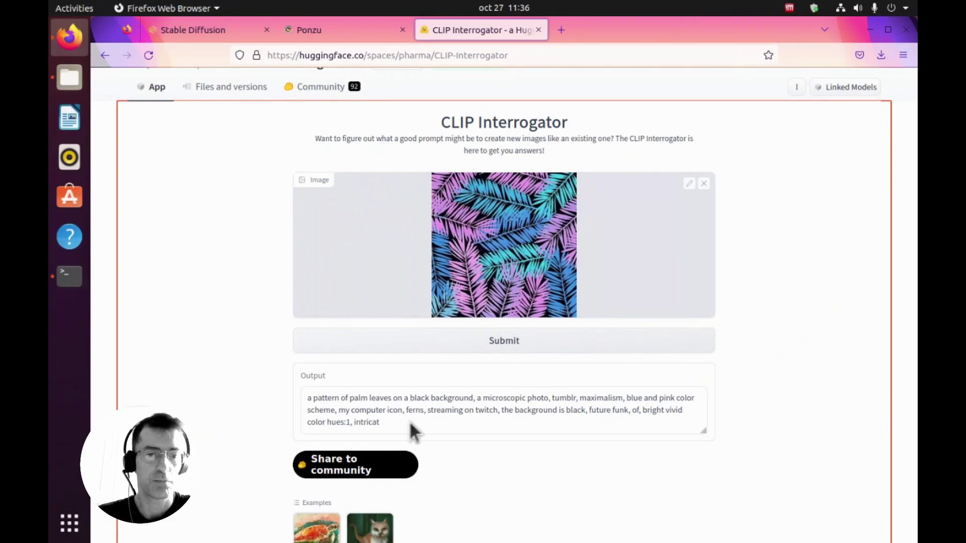
key(ctrl+a)
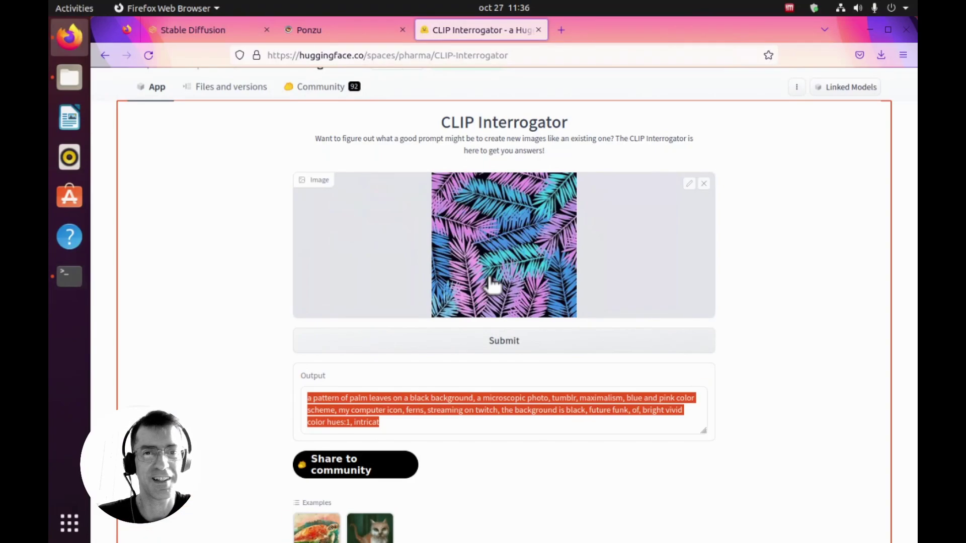
Paste the copied palm leaf prompt into Stable Diffusion's txt2img prompt and generate two images with tiling on.
click(206, 32)
click(334, 164)
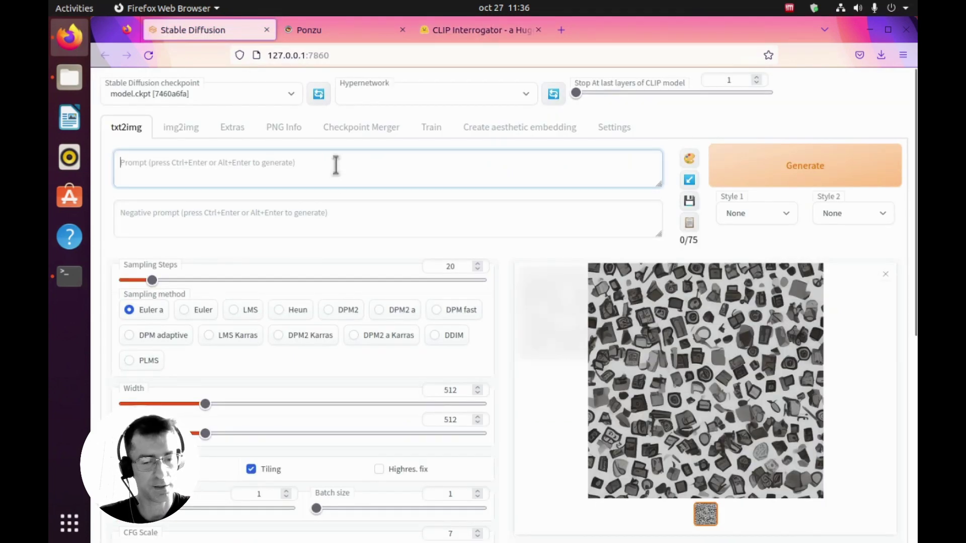
text(a pattern of palm leaves on a black background, a microscopic photo, tumblr, maximalism, blue and pink color scheme, my computer icon, ferns, streaming on twitch, the background is black, future funk, of bright vivid color hues:1, intricat)
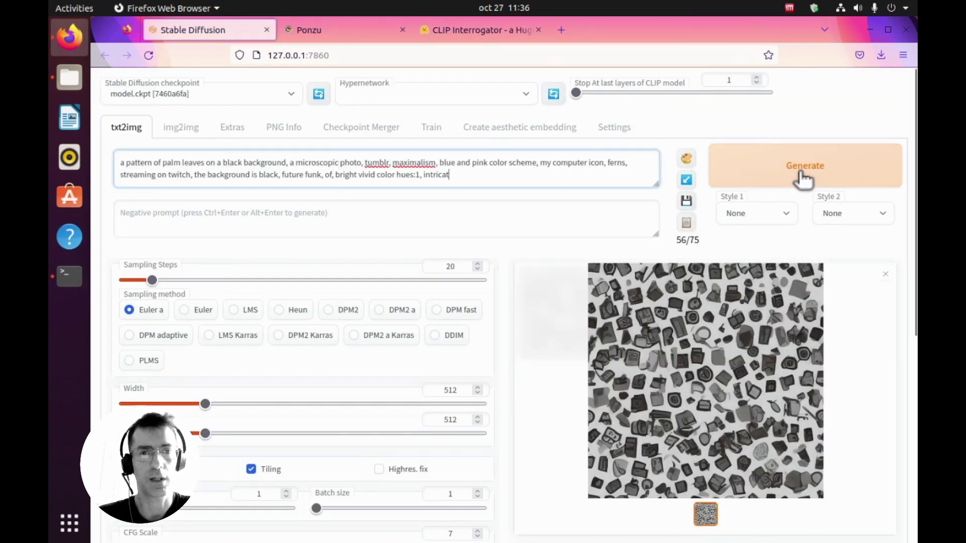
click(804, 179)
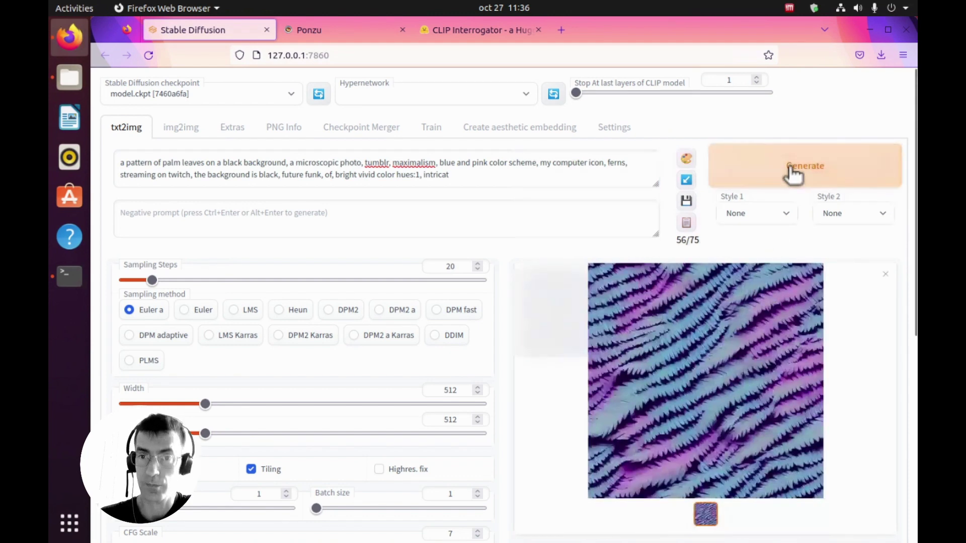
click(791, 172)
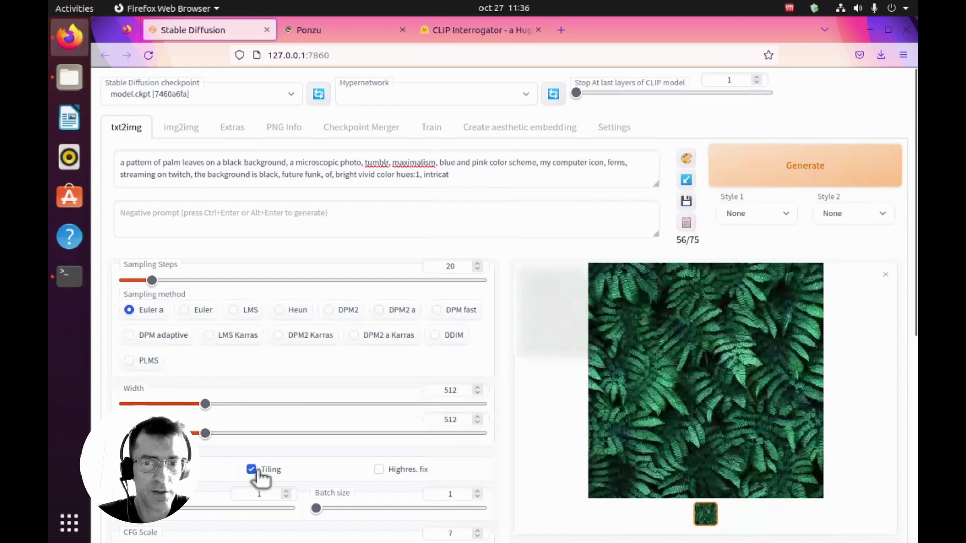
Turn off Tiling and generate two more images from the palm leaf prompt.
click(255, 470)
click(781, 177)
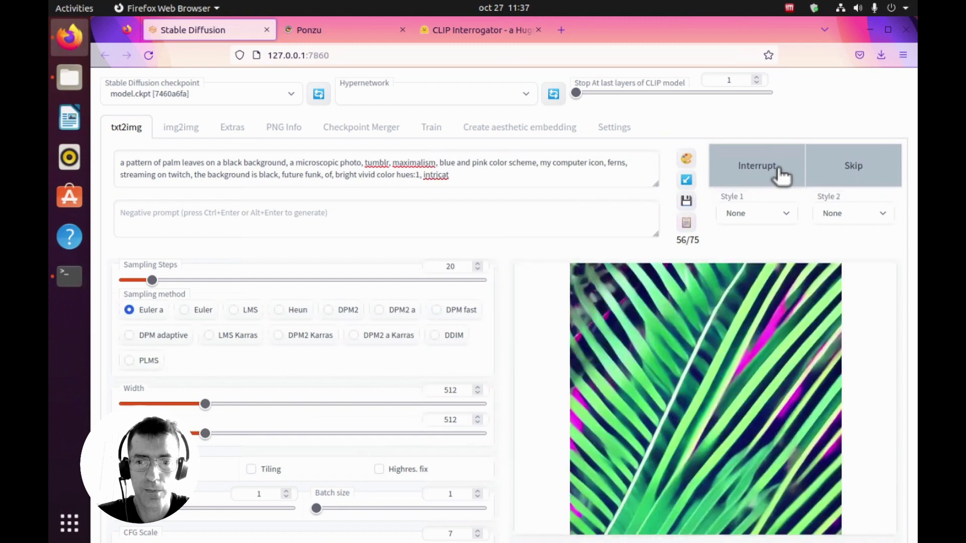
click(781, 176)
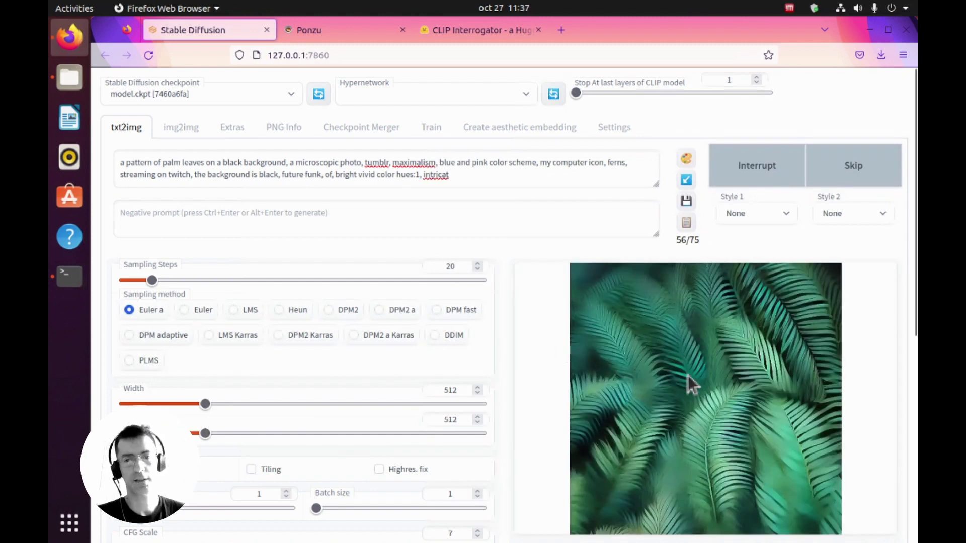
click(577, 339)
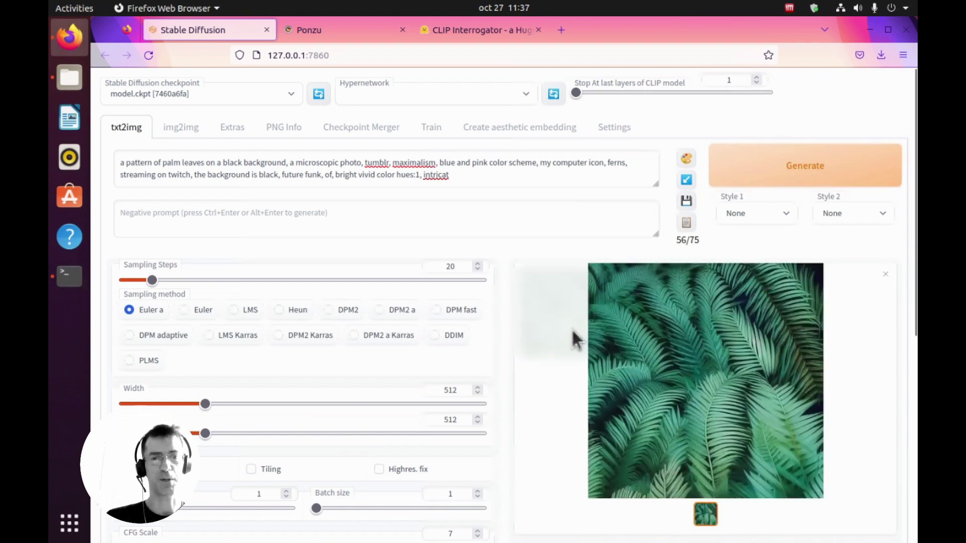
Look over the txt2img settings down to the Clip Aesthetic section.
scroll(458, 408, down, 7)
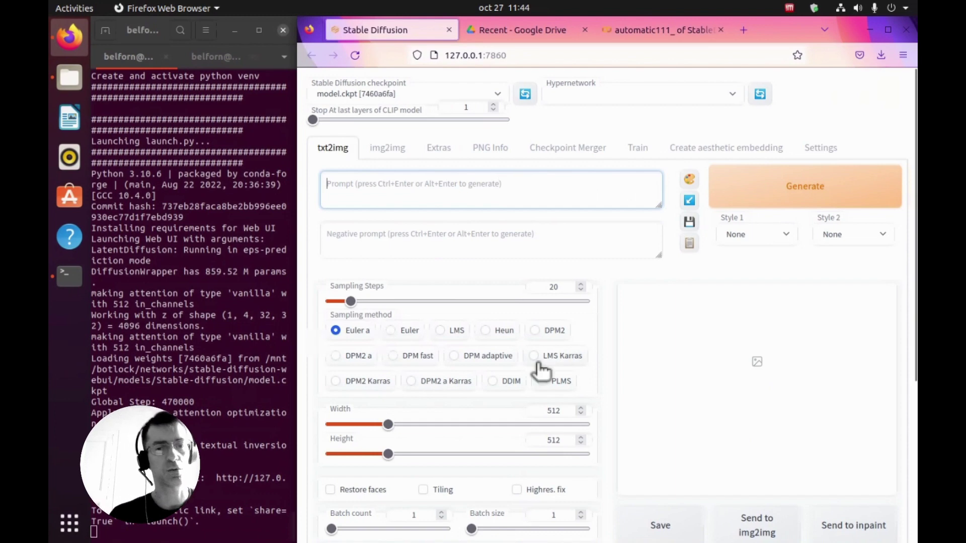
scroll(538, 367, down, 4)
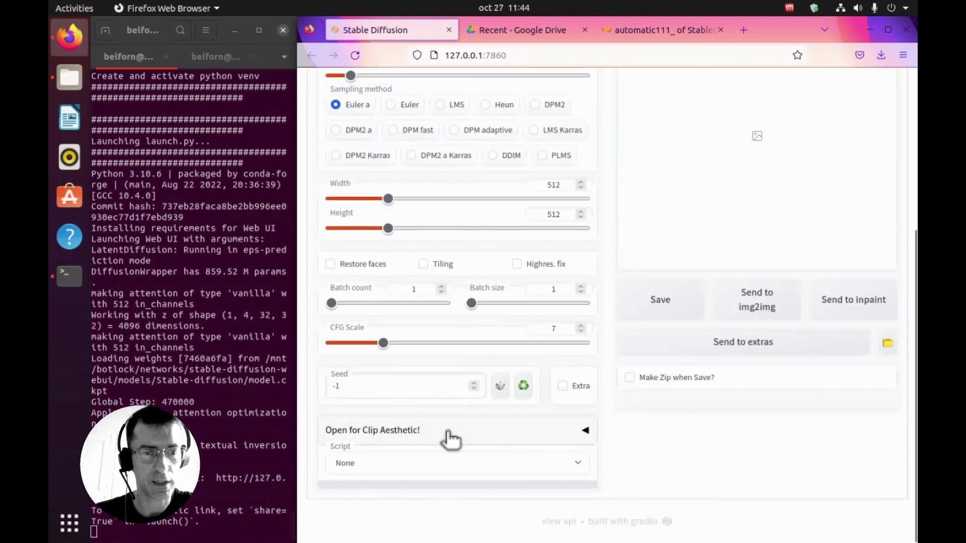
scroll(570, 440, up, 5)
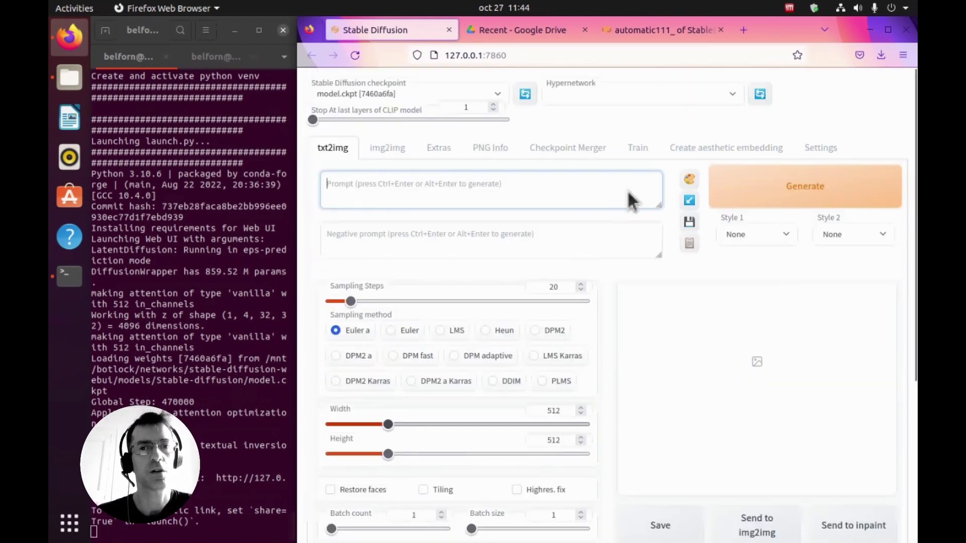
Open the demopatterns folder in the file manager and preview its pattern images one after another, starting with the lightning bolt pattern.
click(72, 81)
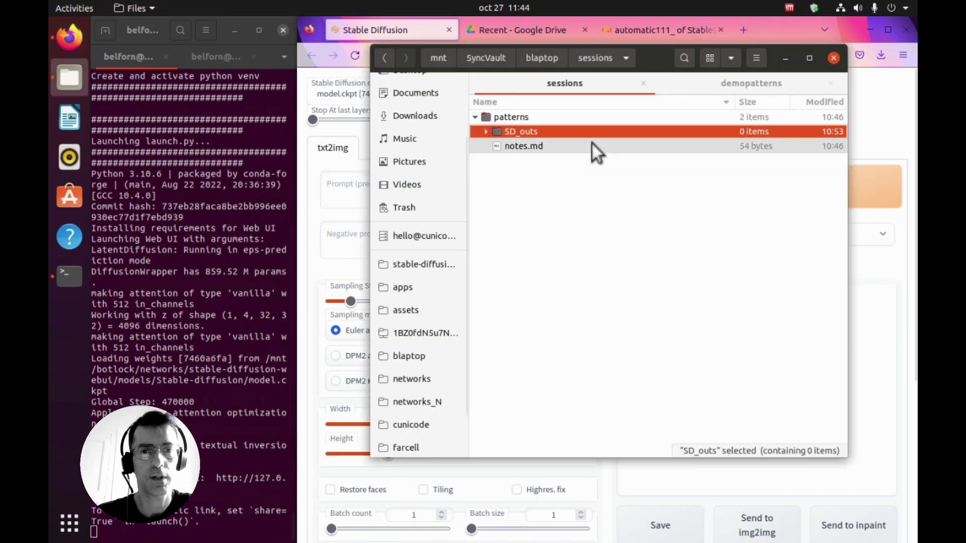
click(720, 83)
click(750, 201)
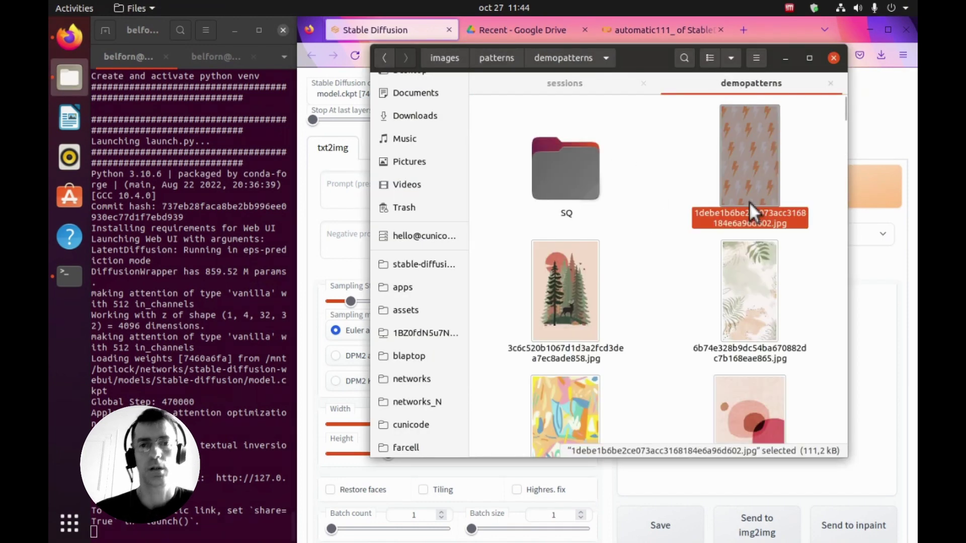
key(space)
key(space)
key(space)
key(Down)
key(Down)
key(Down)
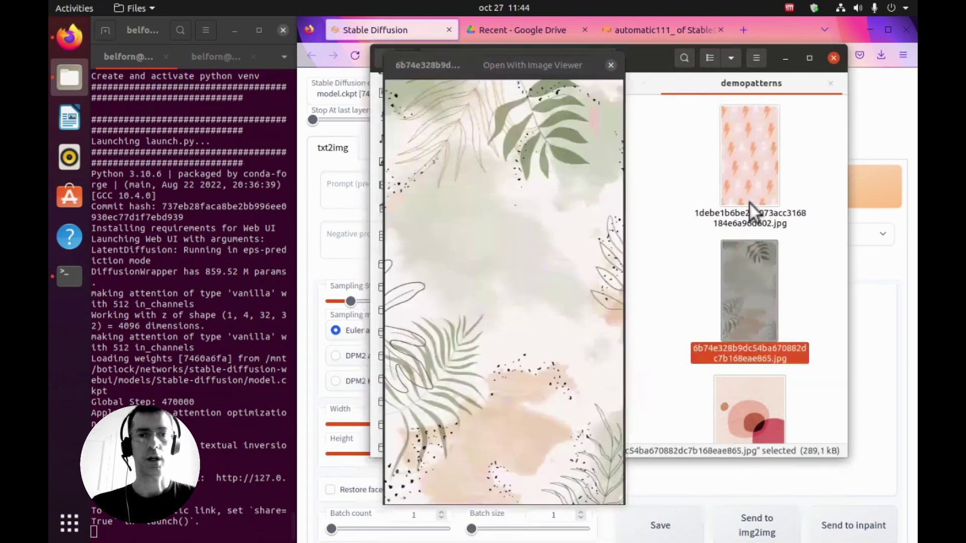
key(Down)
key(Down)
key(Down)
key(Down)
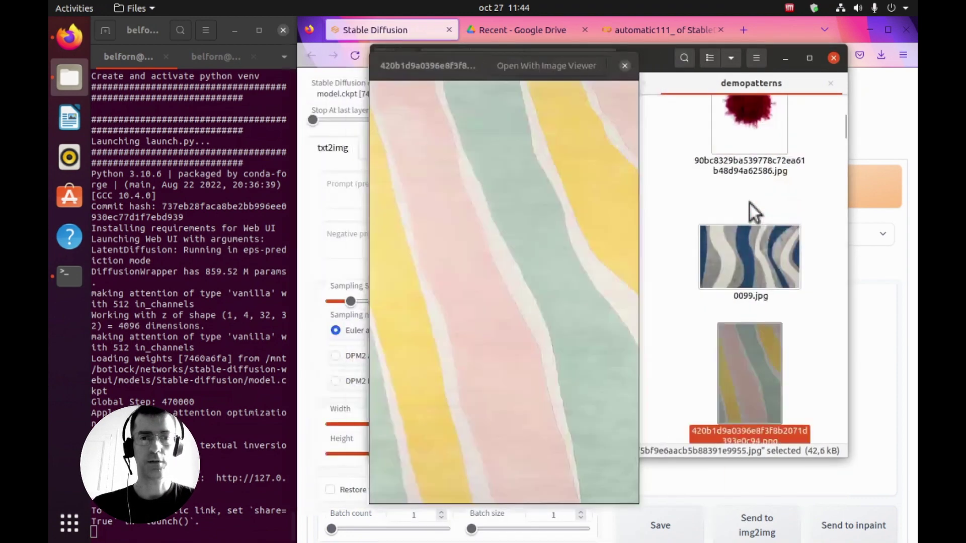
key(Down)
key(Down)
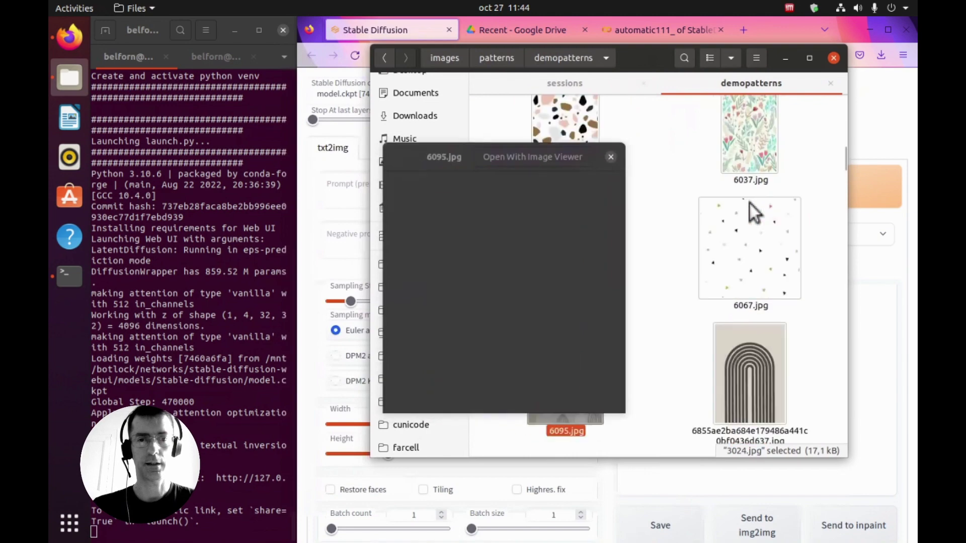
Switch to the local browser, look through the open Pinterest page and return to the remote desktop.
key(ctrl+Left)
key(ctrl+Left)
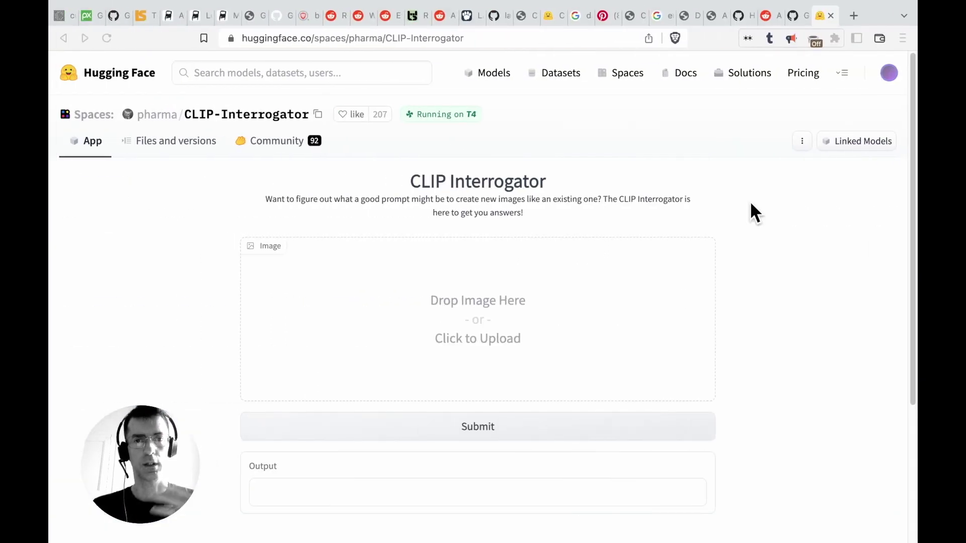
click(603, 14)
key(ctrl+Right)
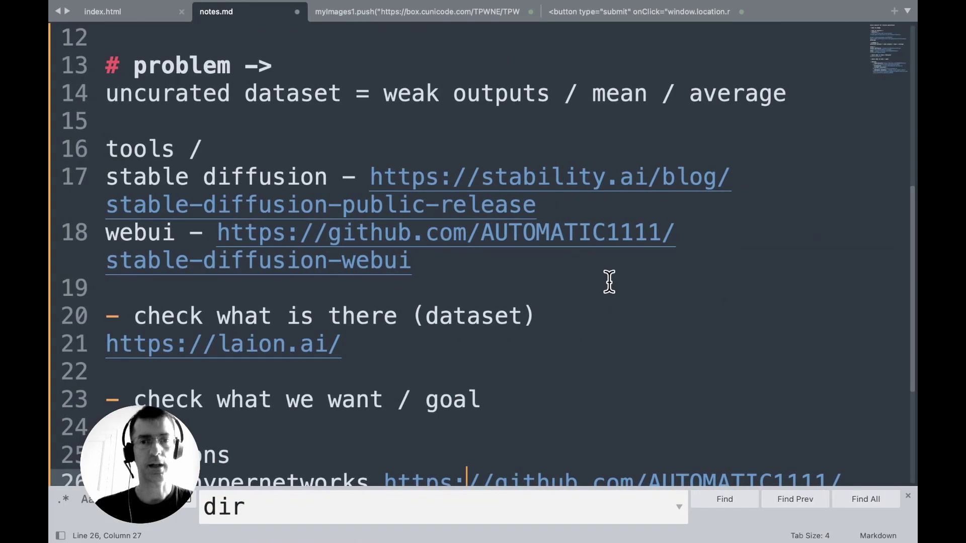
key(ctrl+Left)
scroll(582, 339, down, 10)
key(ctrl+Right)
key(ctrl+Right)
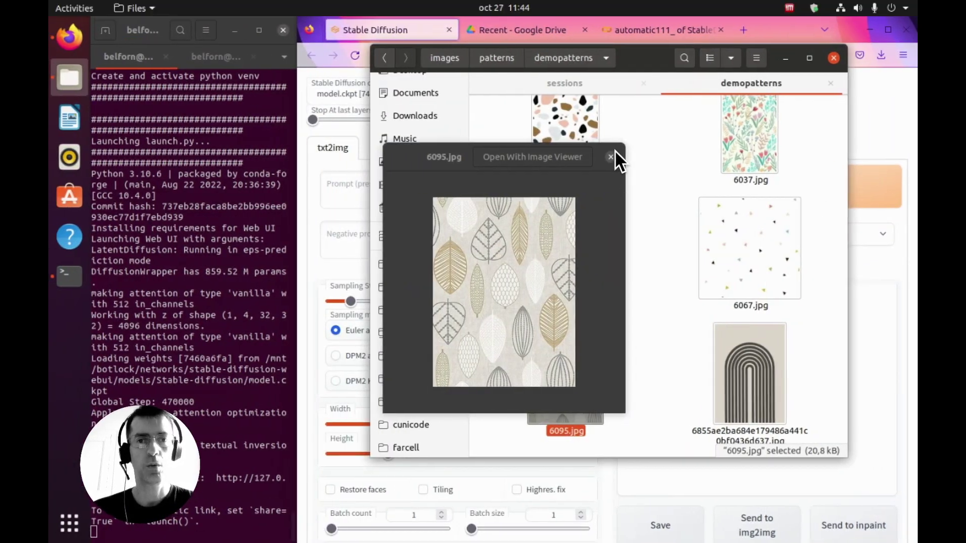
Close the image preview, open the SQ folder inside demopatterns and bring the Stable Diffusion browser window back to the front.
click(608, 156)
scroll(614, 236, up, 10)
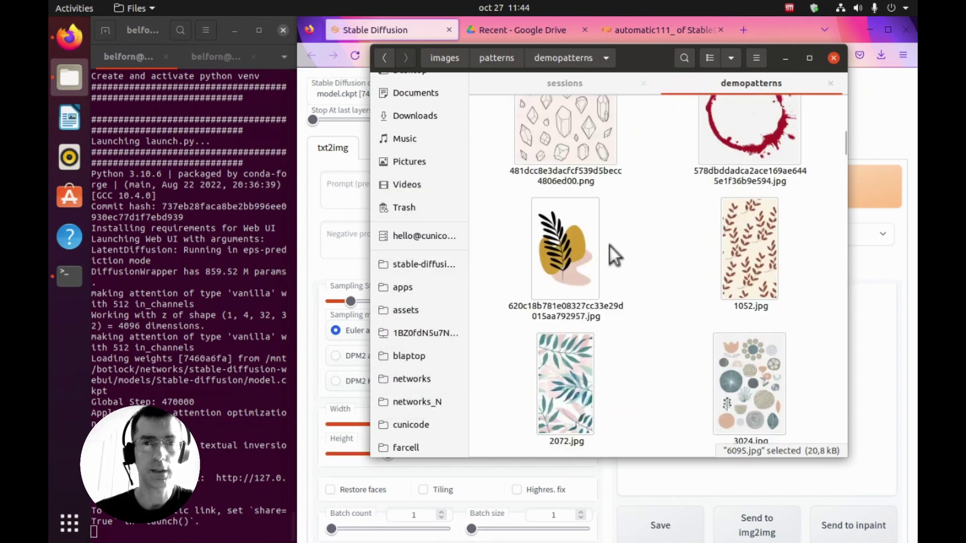
double_click(570, 183)
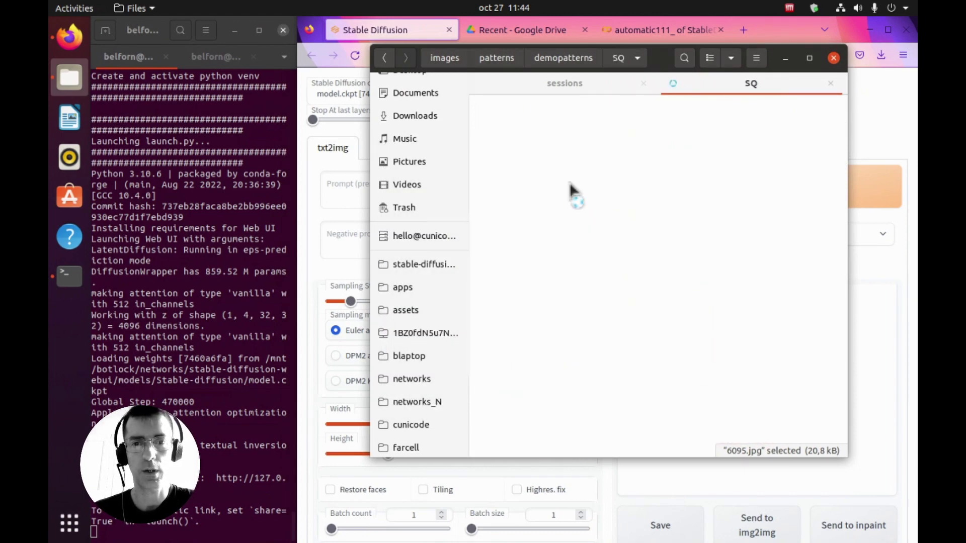
click(791, 29)
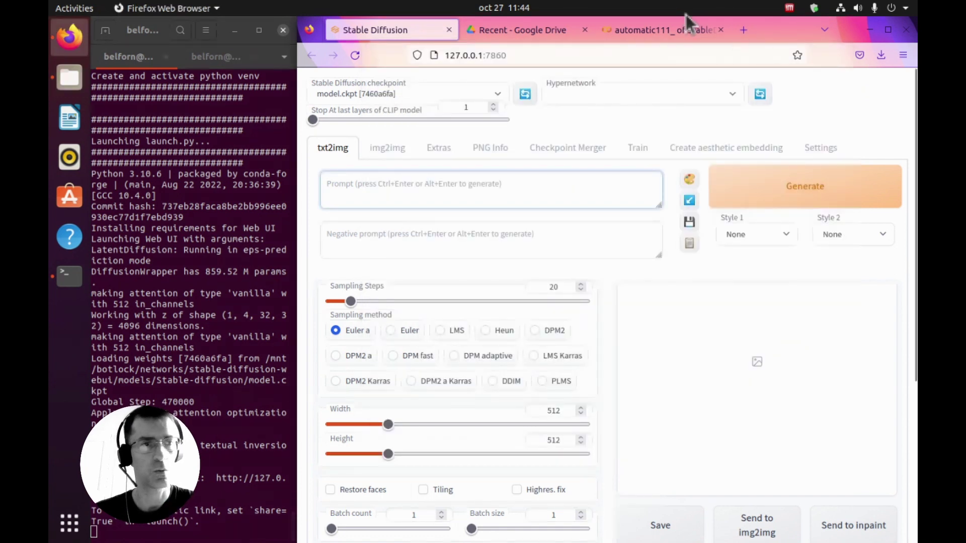
Go back up to the demopatterns folder, copy the SQ folder and return to the Stable Diffusion page.
click(70, 77)
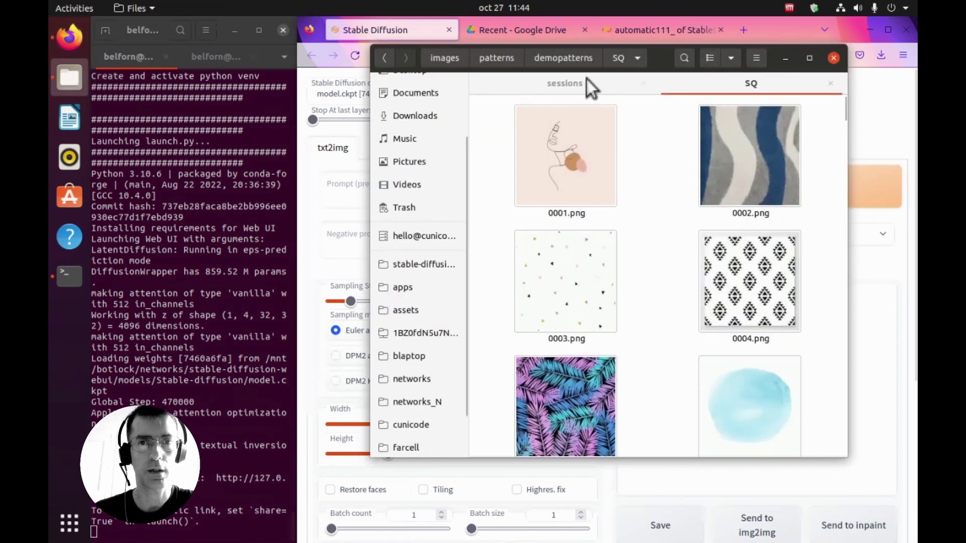
click(572, 55)
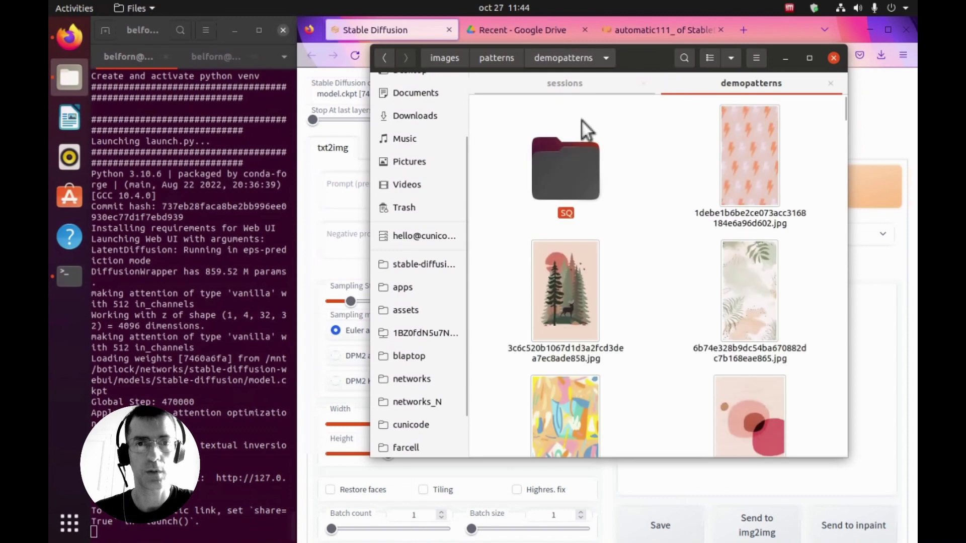
right_click(558, 165)
click(598, 254)
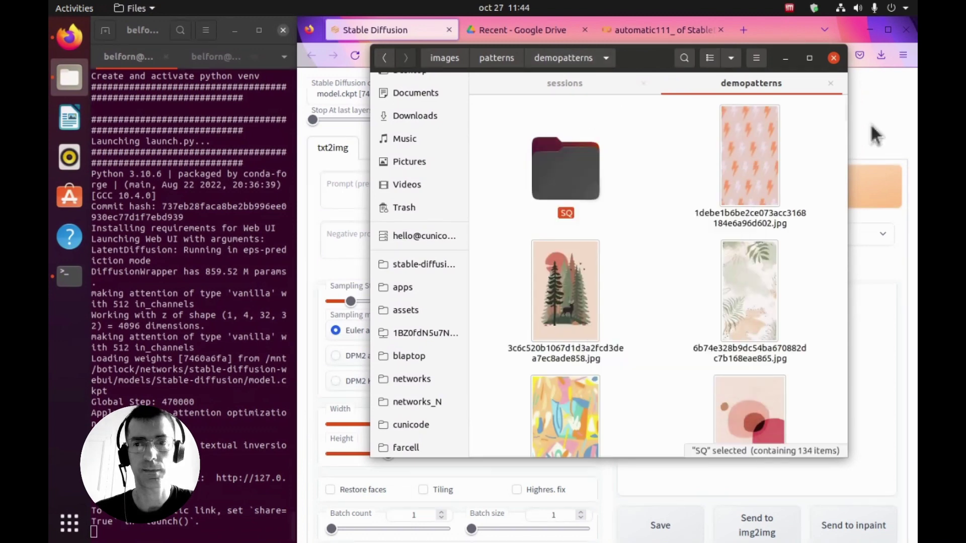
click(875, 135)
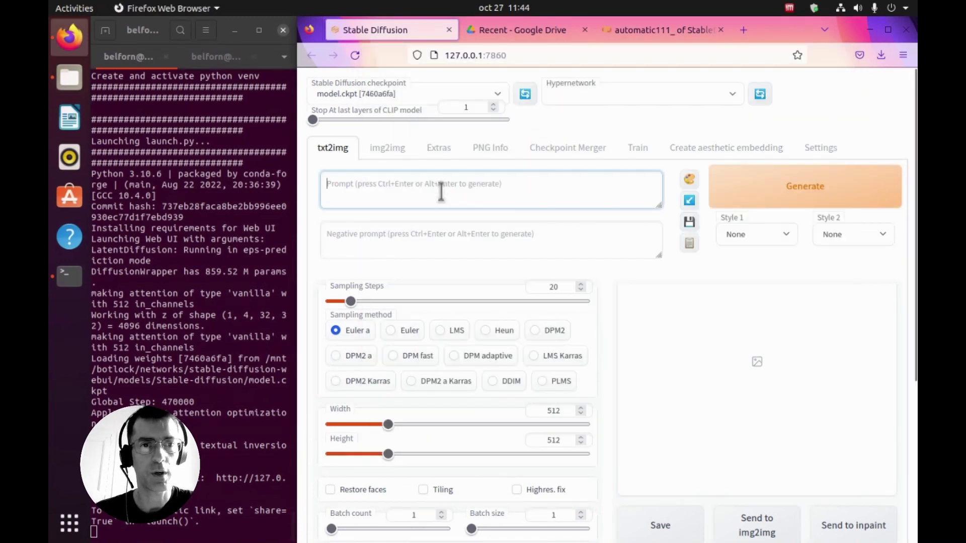
Start an aesthetic embedding named DSG with /mnt/botbox/00_Ai_Assets/Datasets/images/patterns/demopatterns/SQ as its source directory.
click(749, 149)
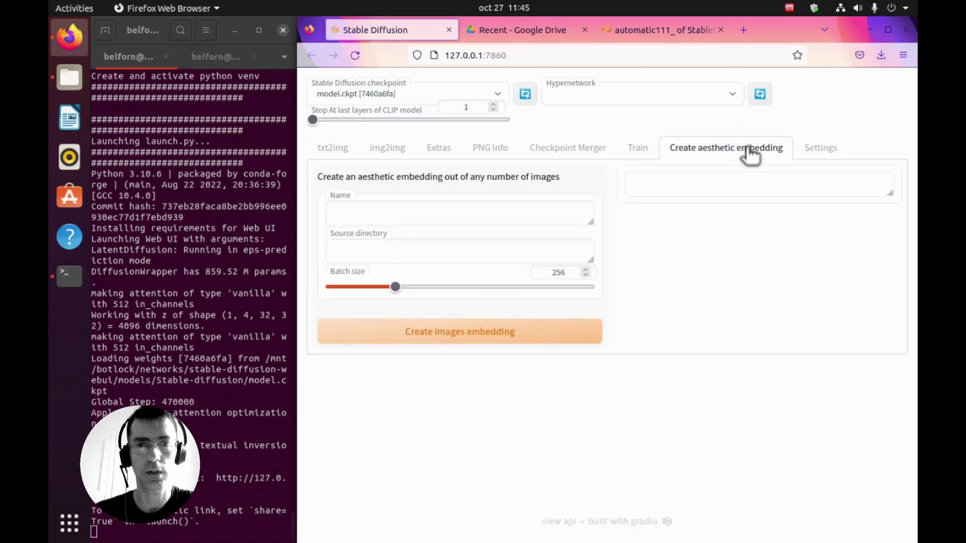
click(355, 223)
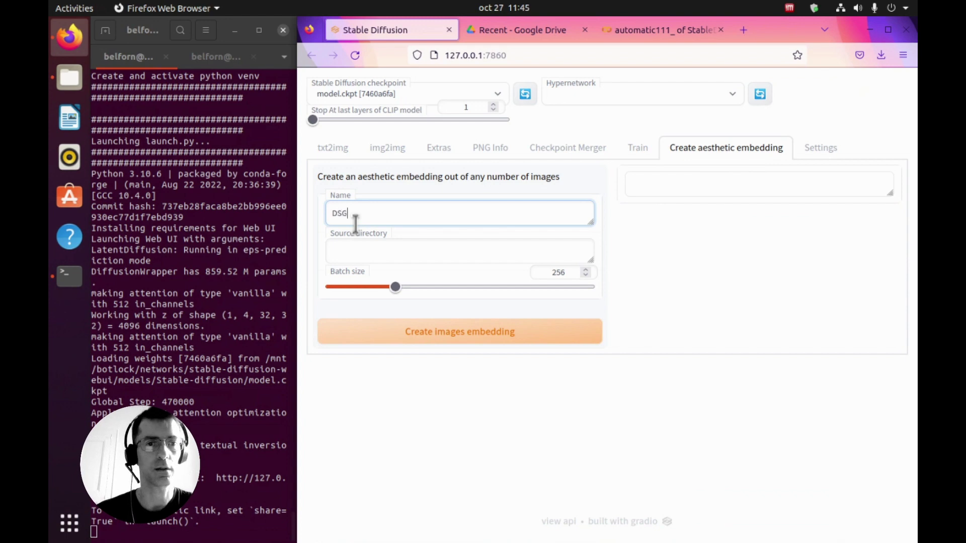
click(383, 251)
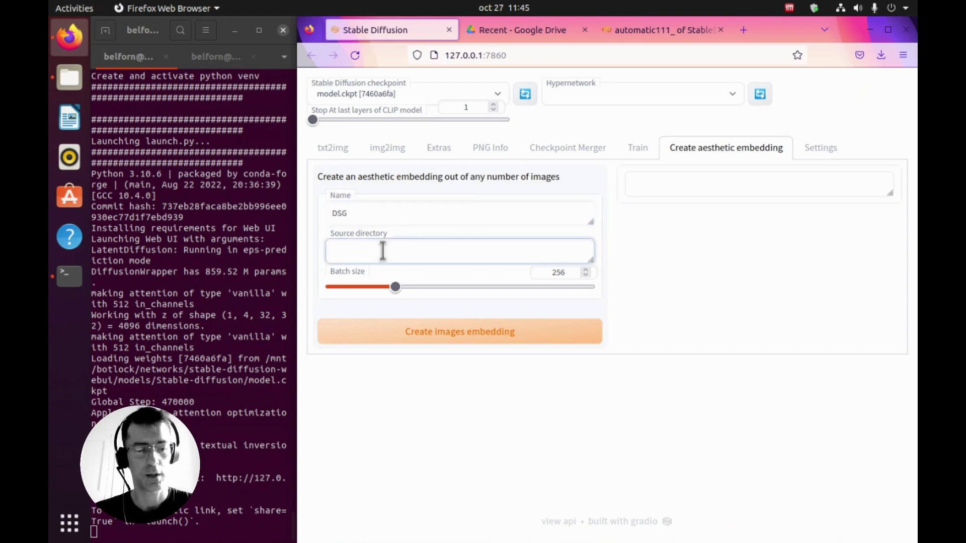
key(ctrl+v)
Change the aesthetic embedding's name to DesignStyle.
click(364, 211)
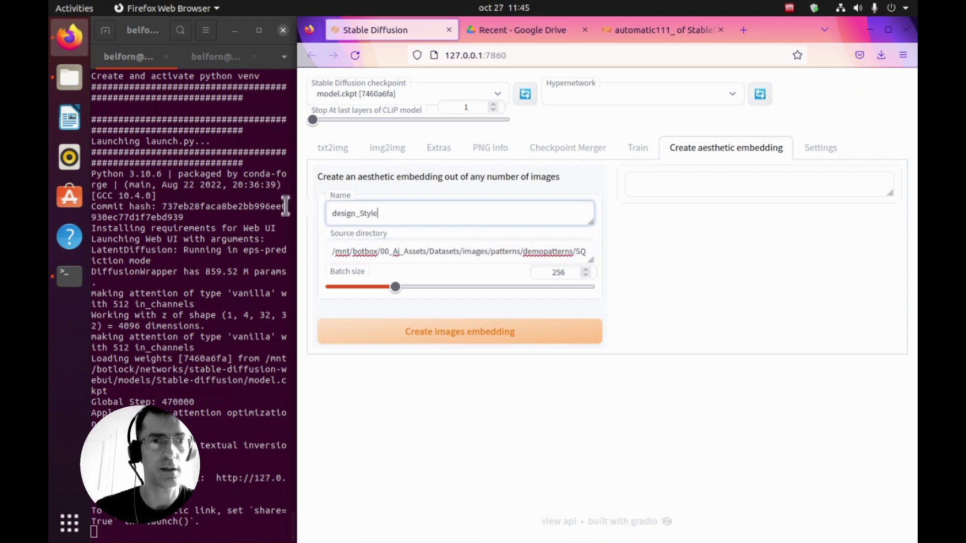
drag(335, 214, 301, 219)
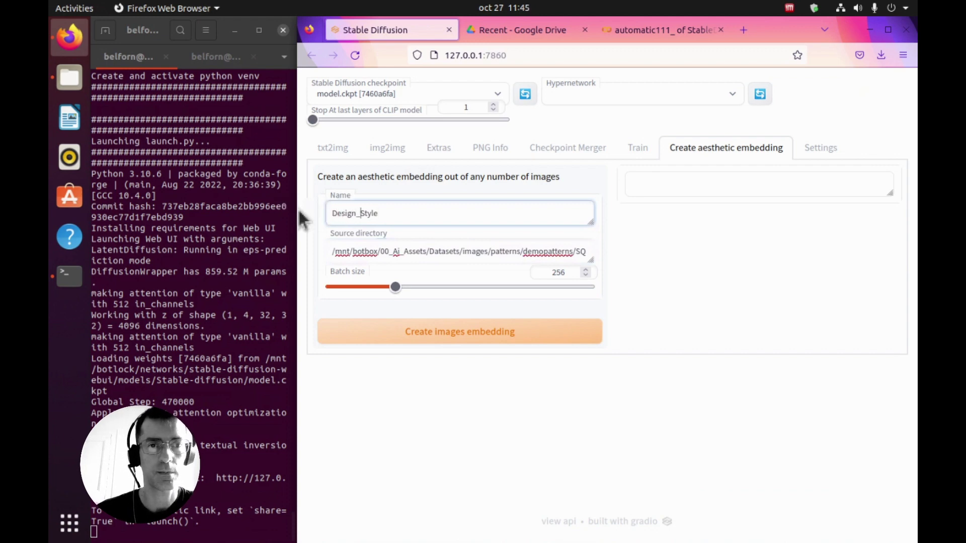
click(473, 414)
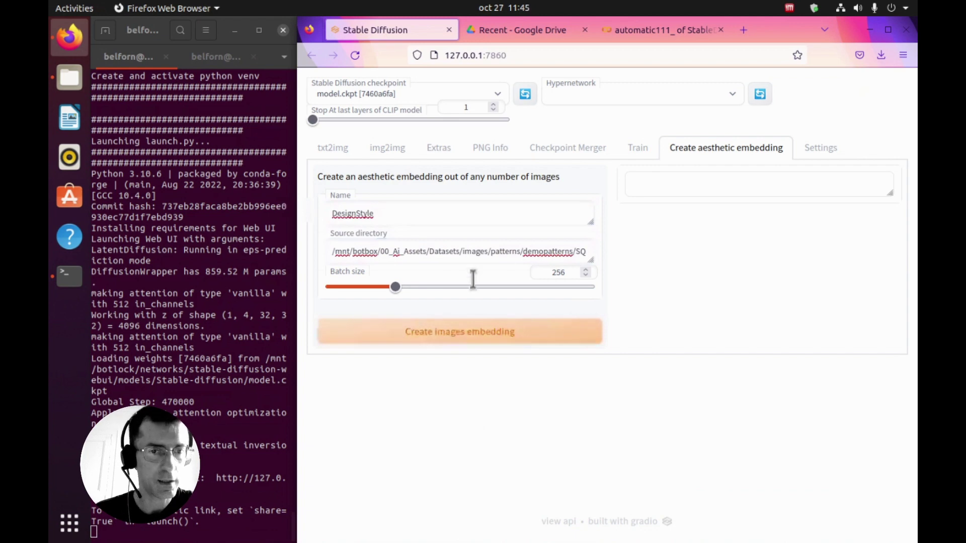
Set the batch size of the aesthetic embedding to 96.
drag(396, 295, 358, 293)
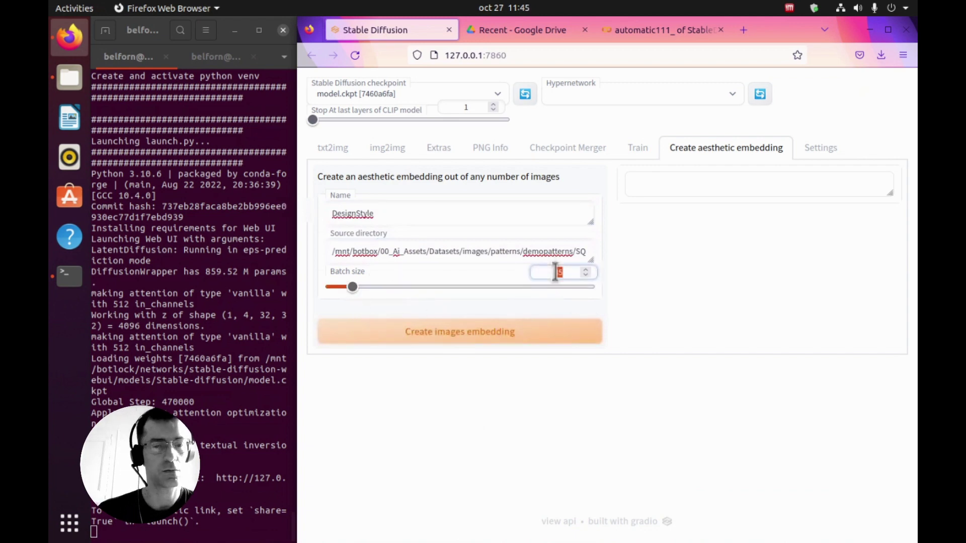
text(3)
click(570, 403)
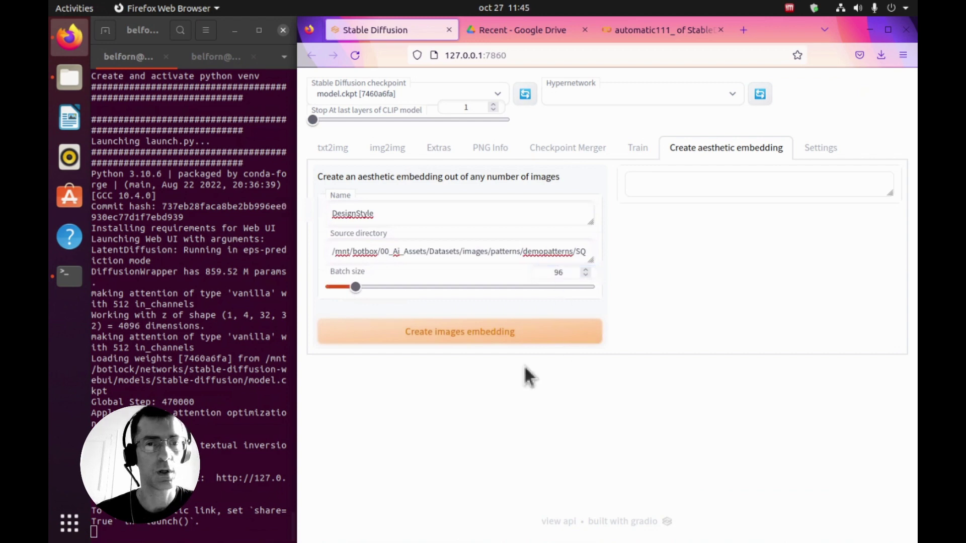
Return to the file manager and display the demopatterns folder's contents as a list.
click(71, 77)
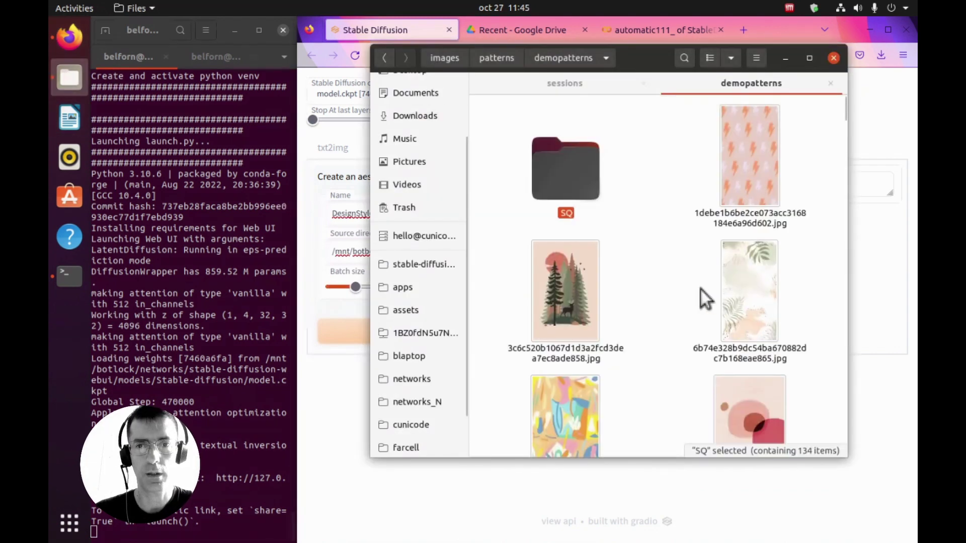
click(673, 191)
click(709, 53)
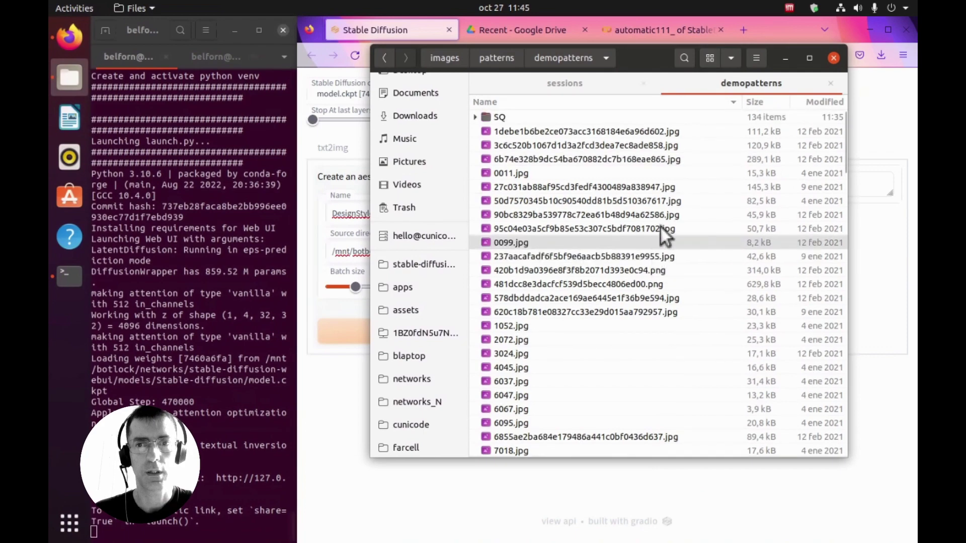
Expand the SQ folder in demopatterns and preview several of its pattern images, from 0001.png to about 0007.png.
click(512, 116)
key(Down)
key(Down)
key(space)
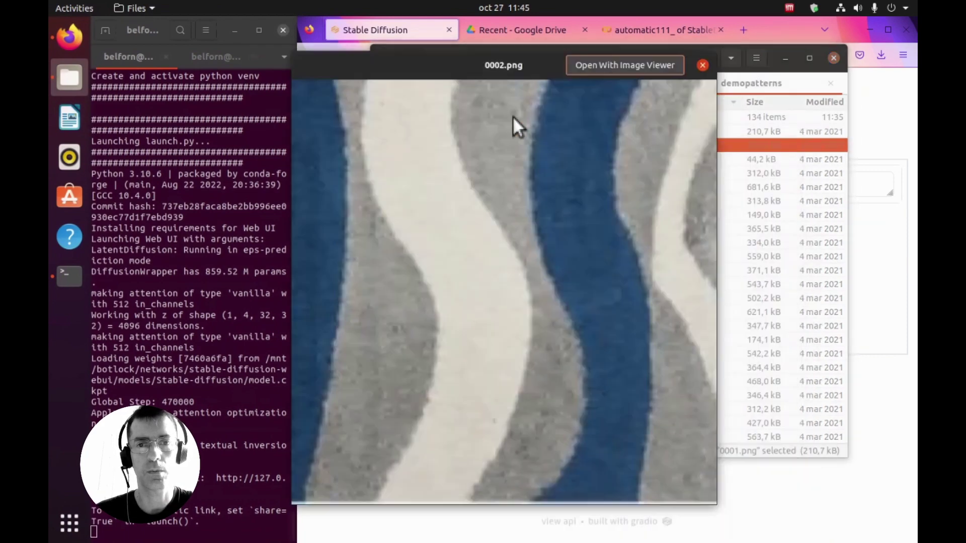
key(Down)
key(Down)
key(Down)
key(space)
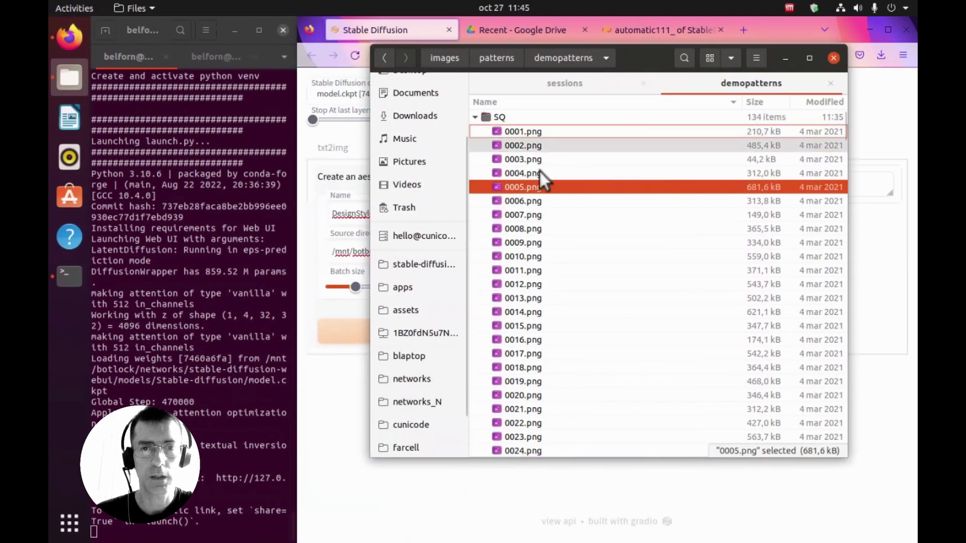
key(space)
key(Up)
key(Up)
key(Up)
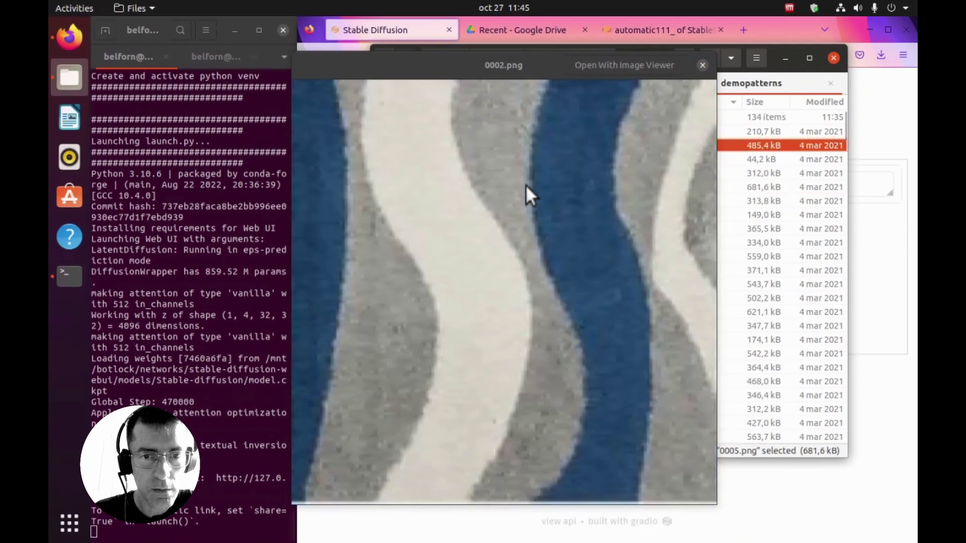
key(Down)
key(Down)
key(Down)
key(Down)
key(Down)
key(space)
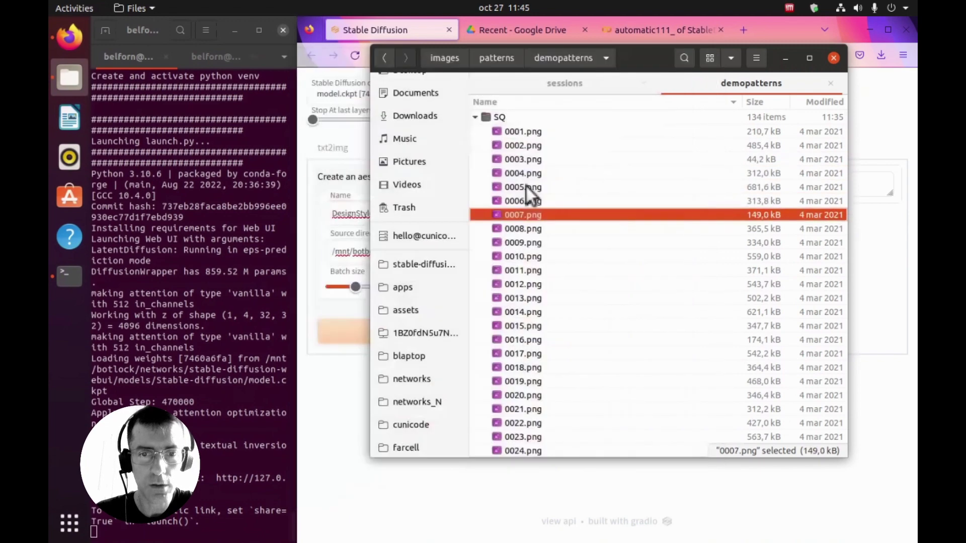
Create the DesignStyle images embedding in the web UI, and go to the empty txt2img prompt.
click(307, 428)
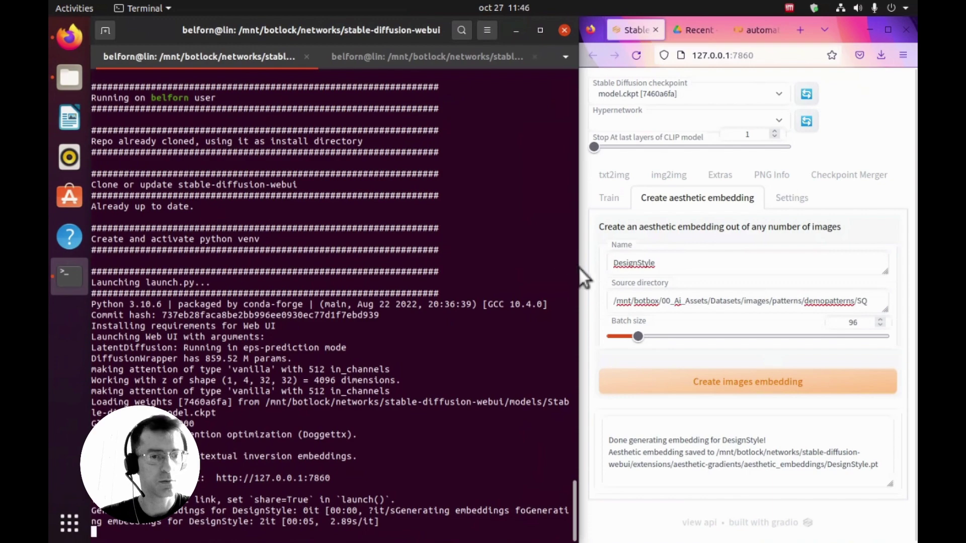
drag(580, 270, 347, 278)
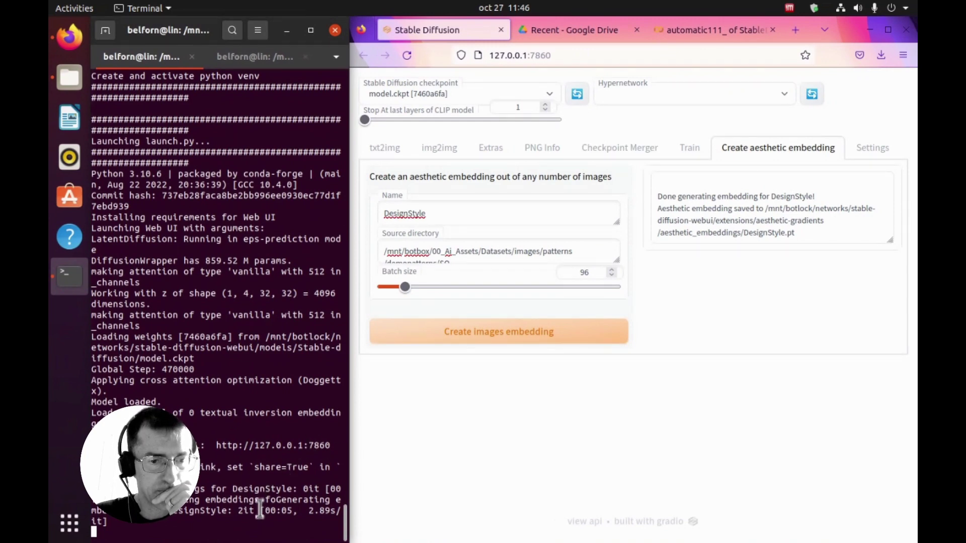
click(389, 153)
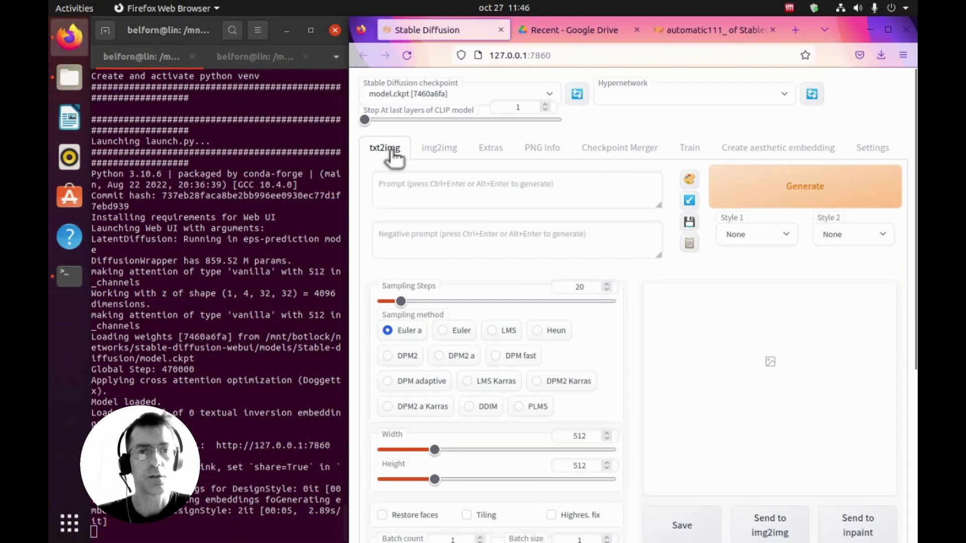
click(450, 198)
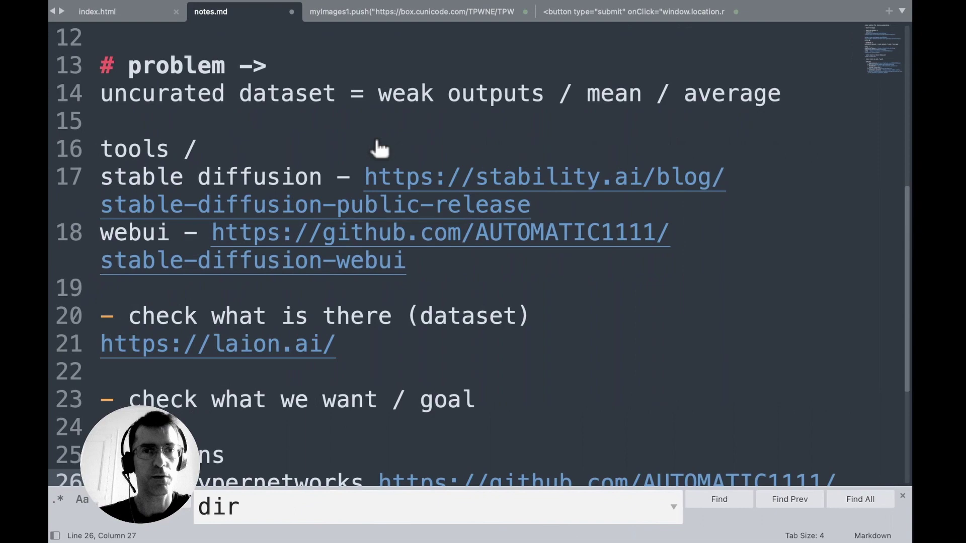
Revisit the CLIP Interrogator page and the stable-diffusion-webui repository in the other browser, and return to the web UI.
key(ctrl+Left)
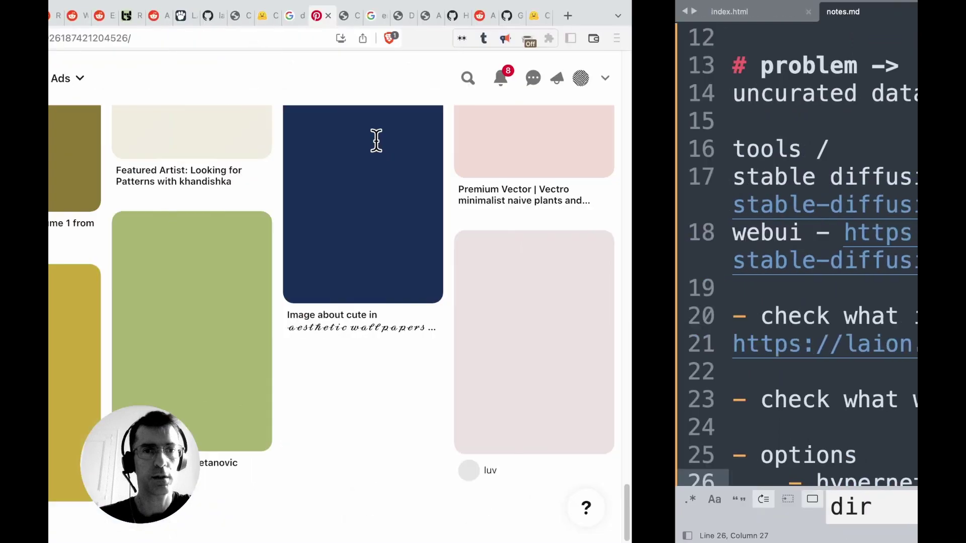
scroll(604, 151, up, 10)
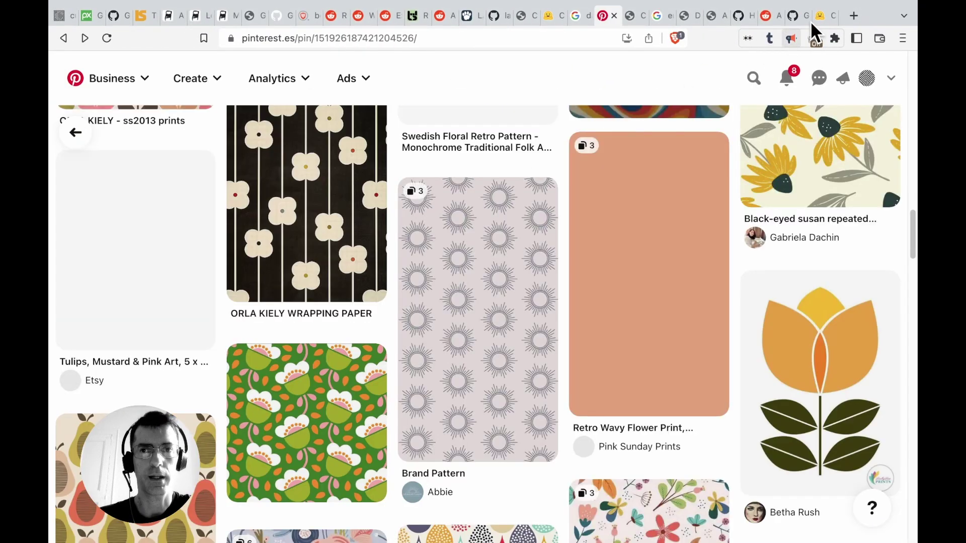
click(824, 12)
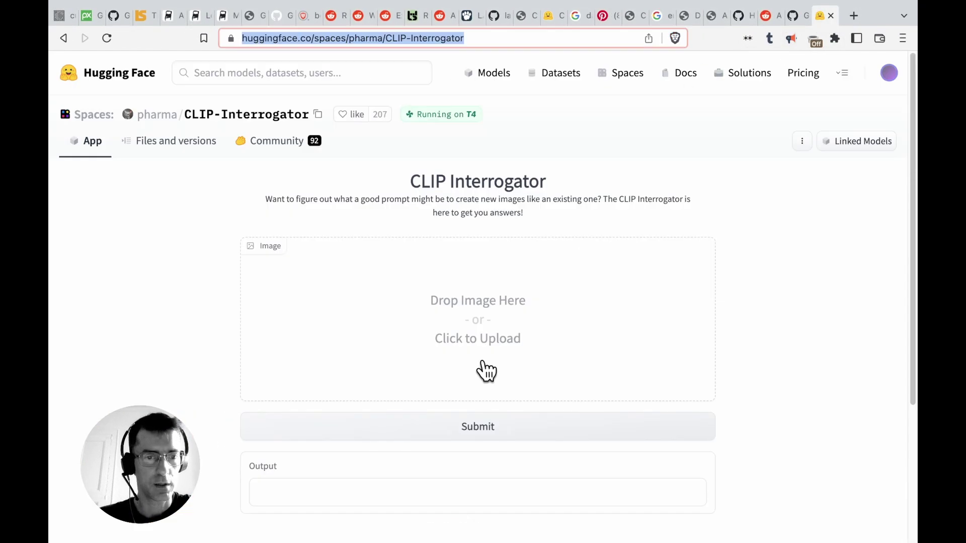
click(798, 24)
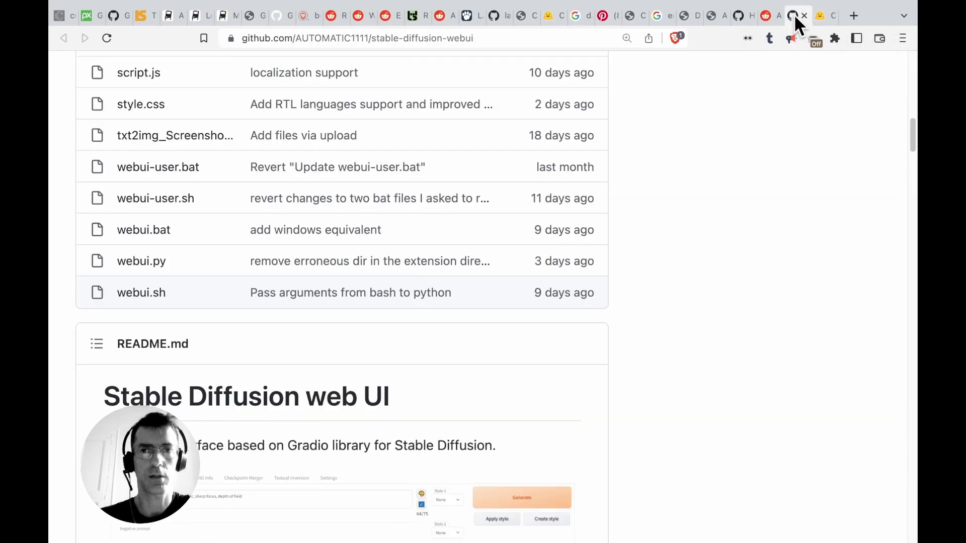
click(822, 14)
key(ctrl+Right)
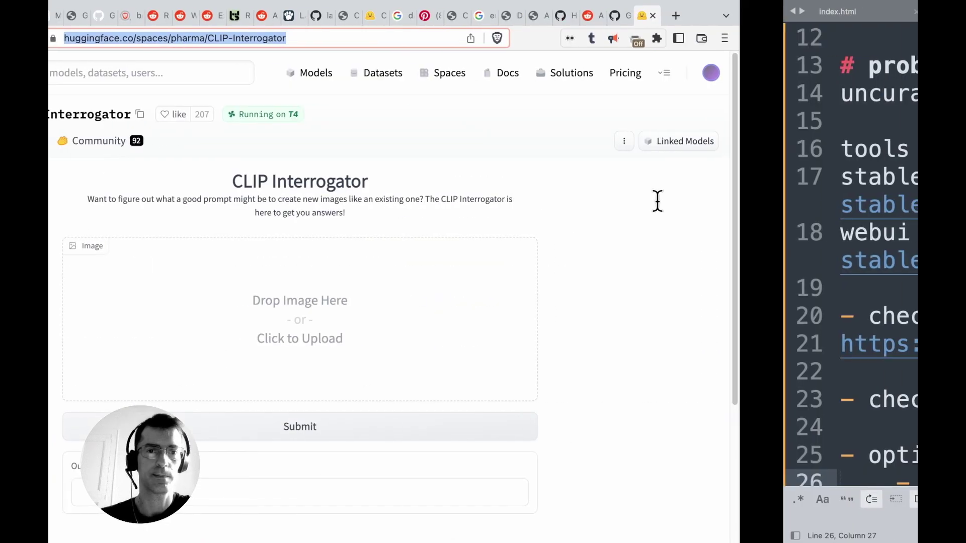
key(ctrl+Right)
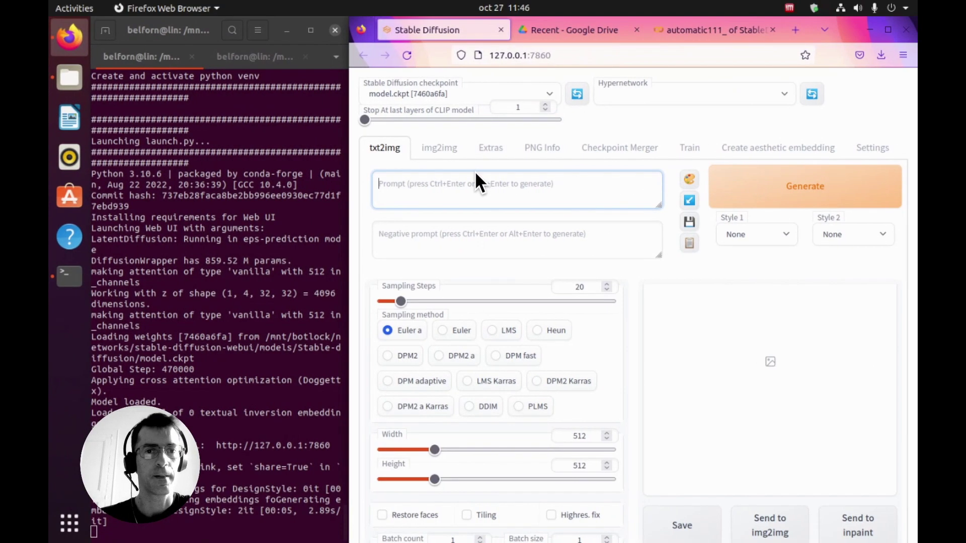
Generate an image from the prompt "design pattern, fern, pink blue colors, geometric, black background".
text(desig)
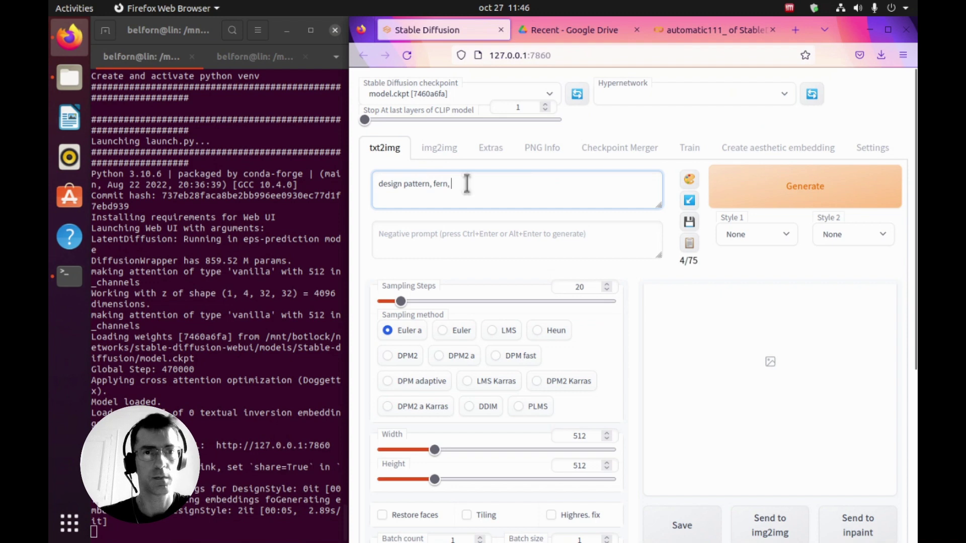
text(n pattern, fern, pi)
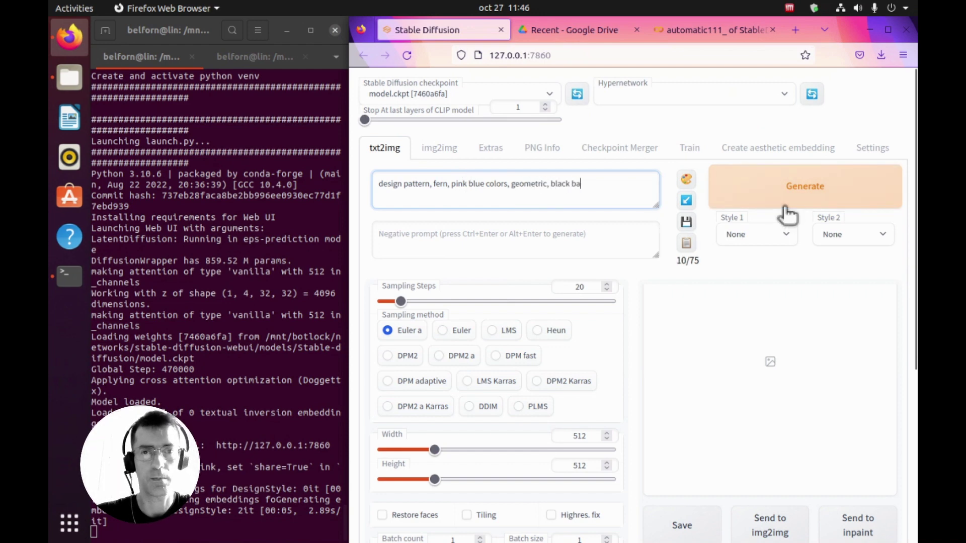
text(nd)
click(809, 188)
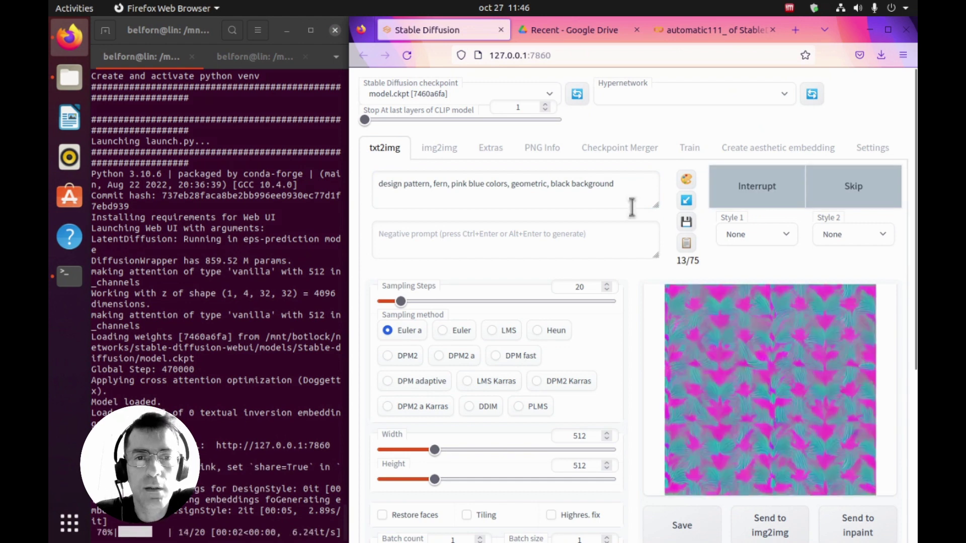
click(670, 334)
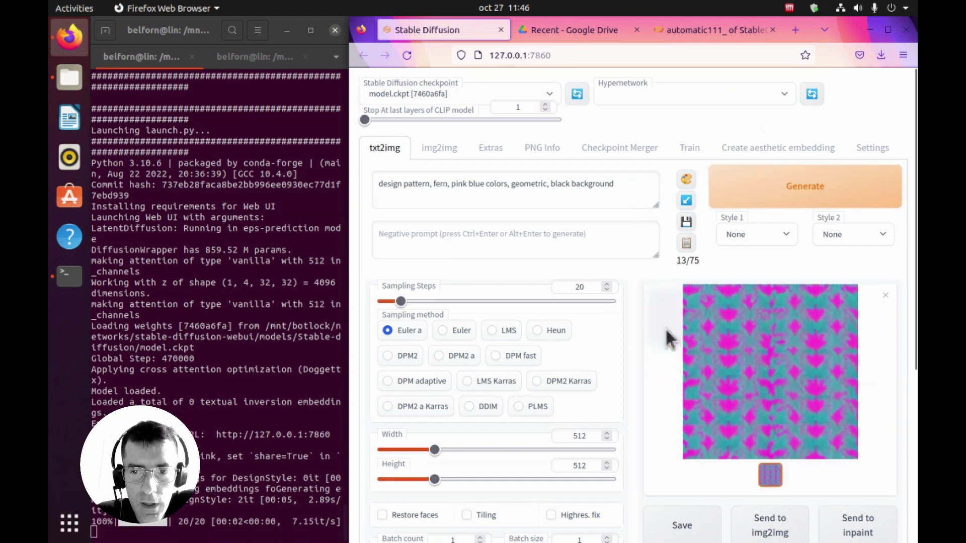
Generate two more images with the same fern pattern prompt and inspect the output.
click(825, 191)
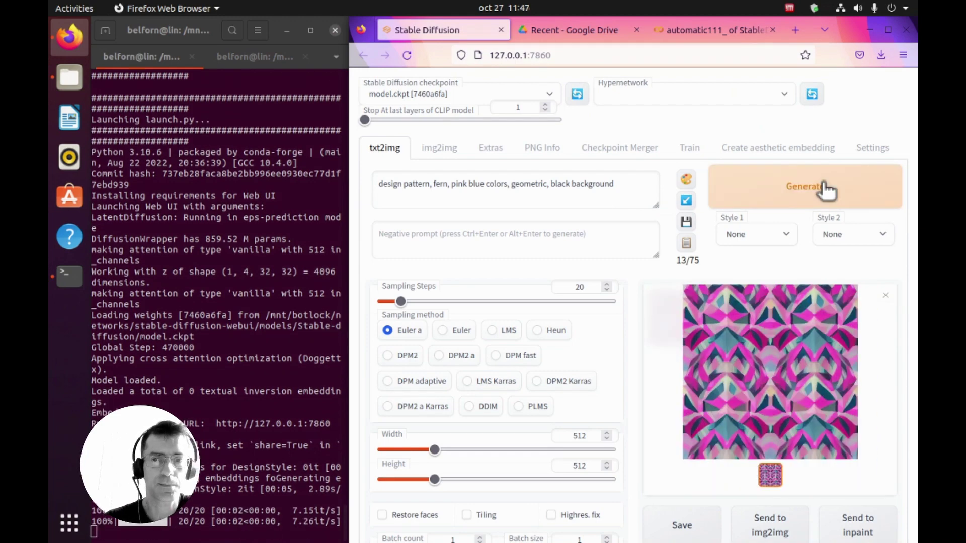
click(825, 191)
scroll(556, 410, down, 5)
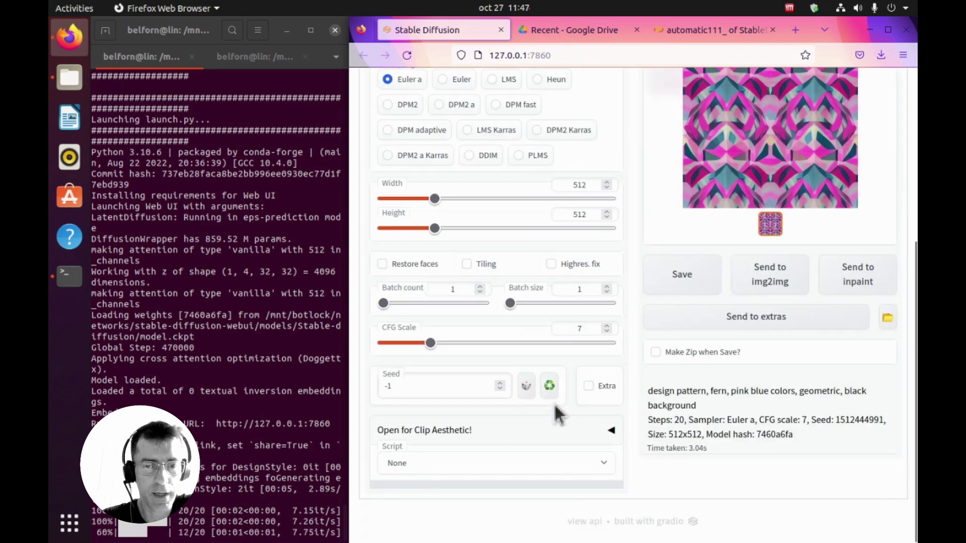
scroll(610, 427, up, 3)
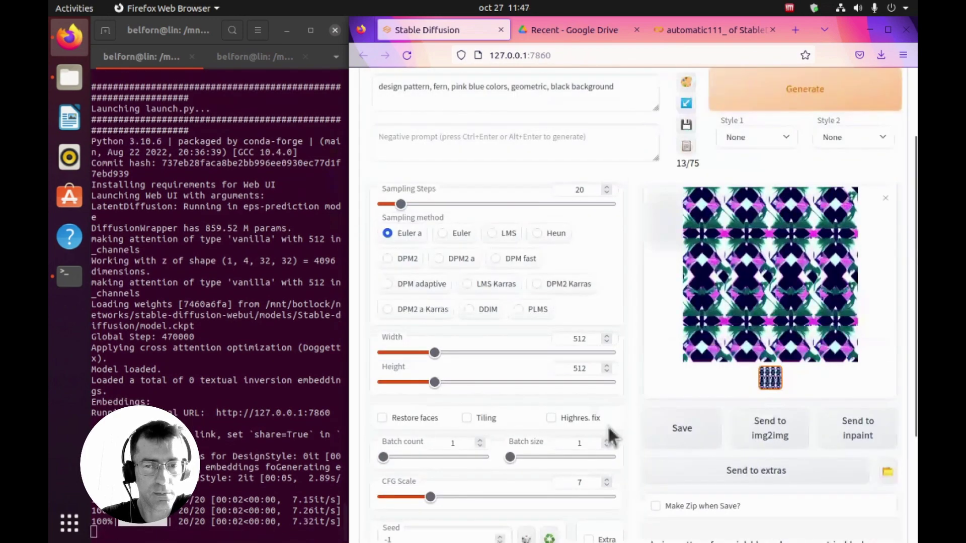
Choose DesignStyle as the aesthetic images embedding in the Clip Aesthetic settings and generate the fern pattern again.
scroll(618, 412, down, 3)
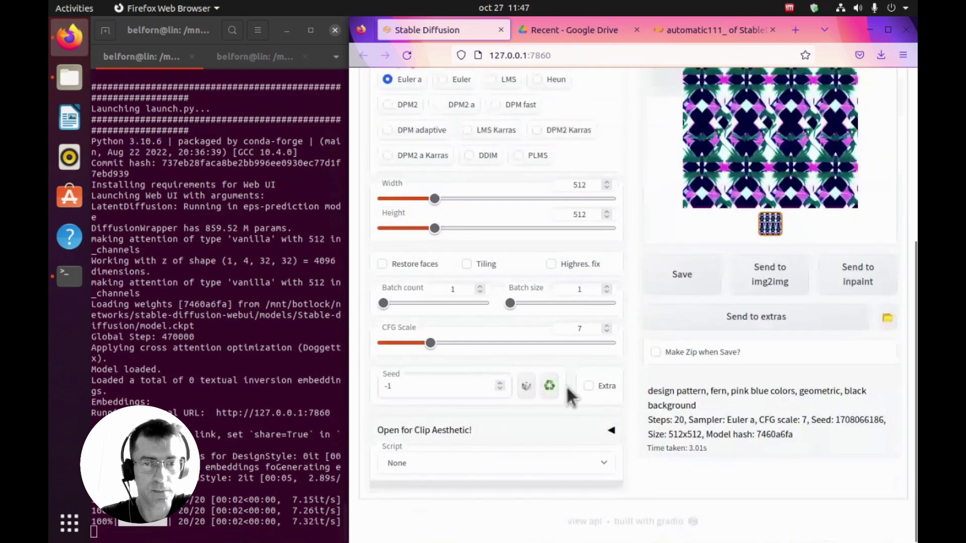
click(611, 431)
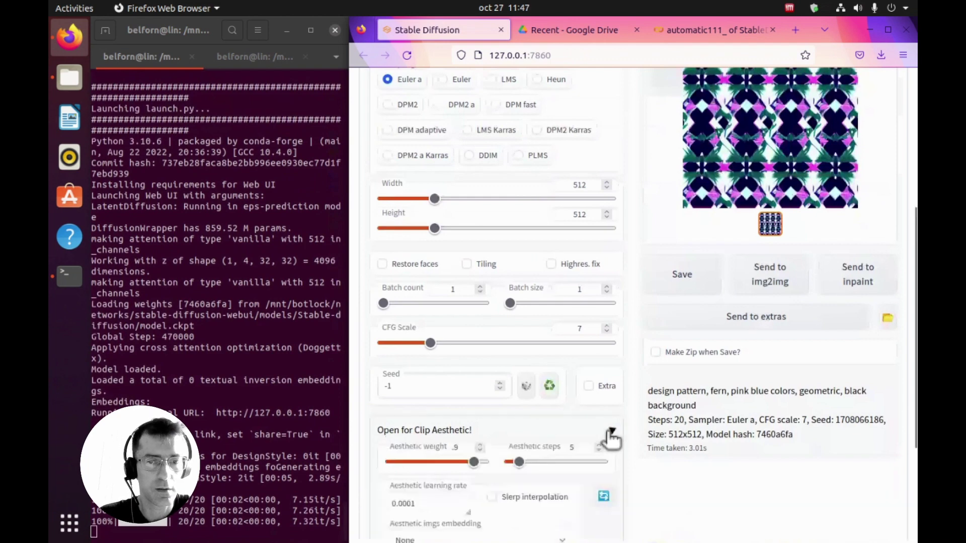
scroll(565, 474, down, 3)
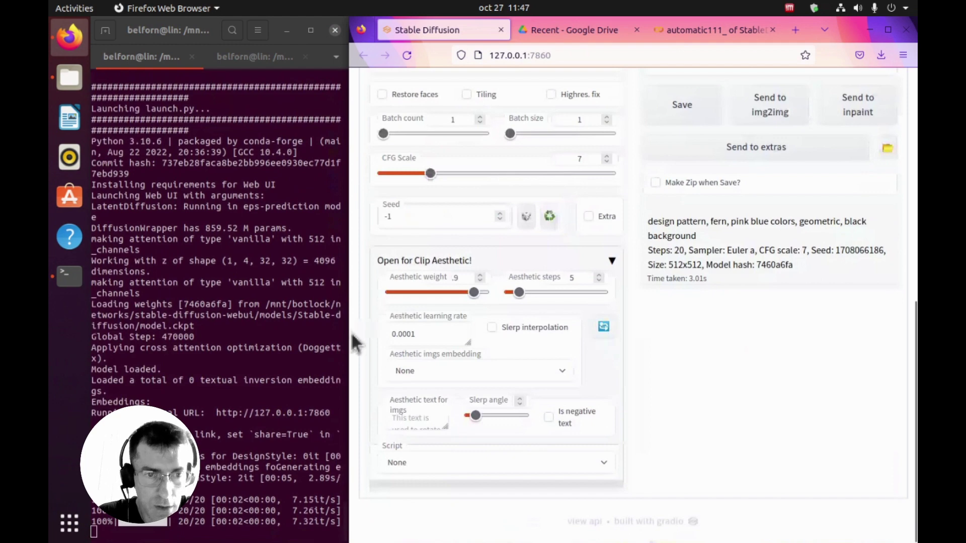
drag(351, 325, 296, 325)
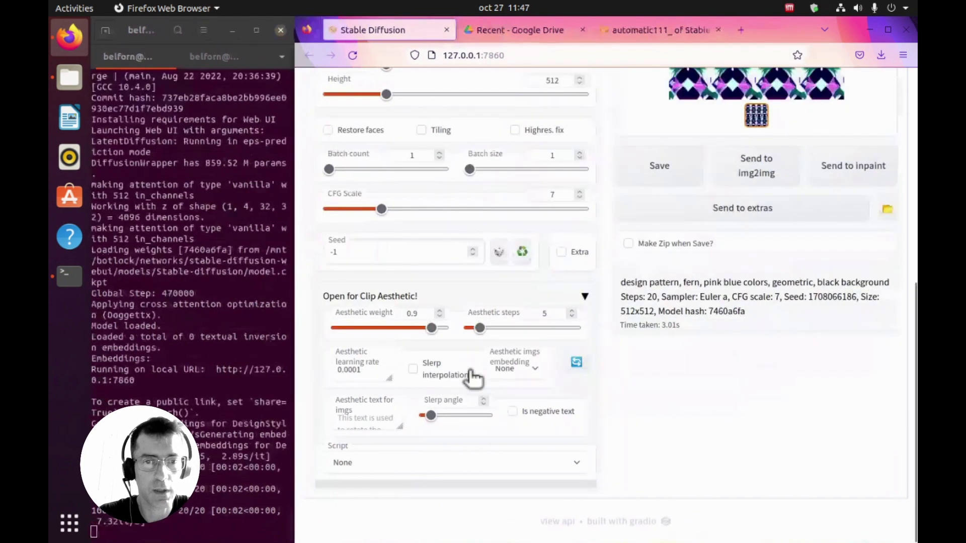
click(535, 373)
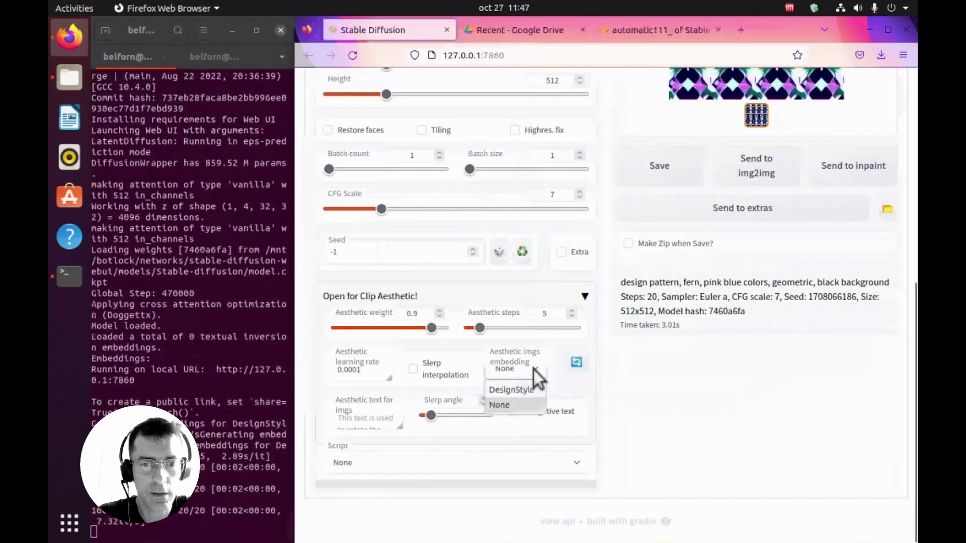
click(511, 390)
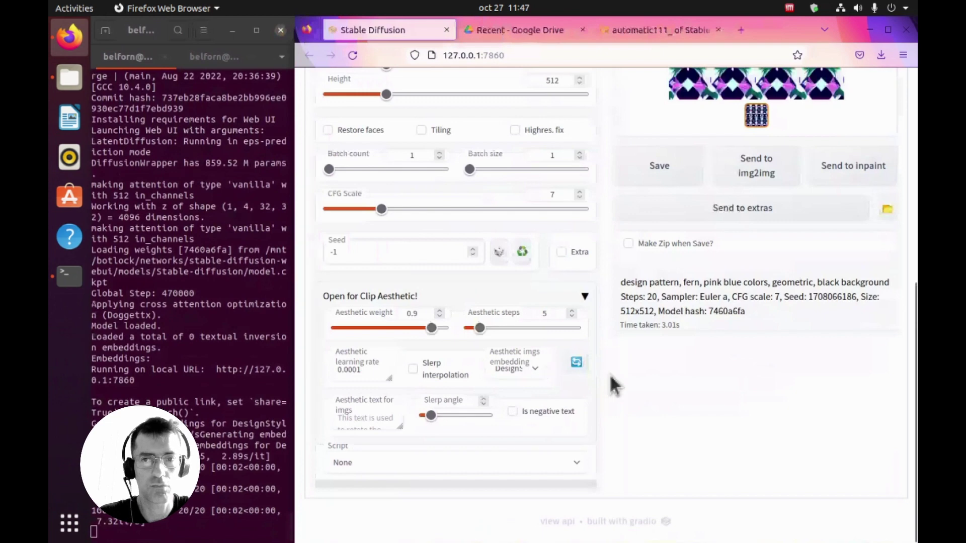
scroll(611, 377, up, 7)
click(781, 189)
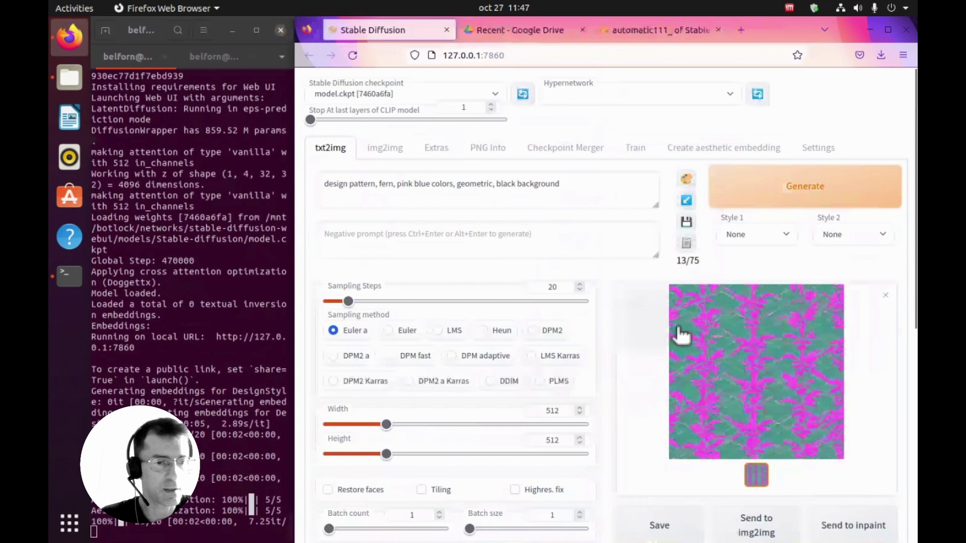
Replace the prompt with "minimal design pattern texture, floral" and generate an image from it.
click(584, 189)
key(ctrl+a)
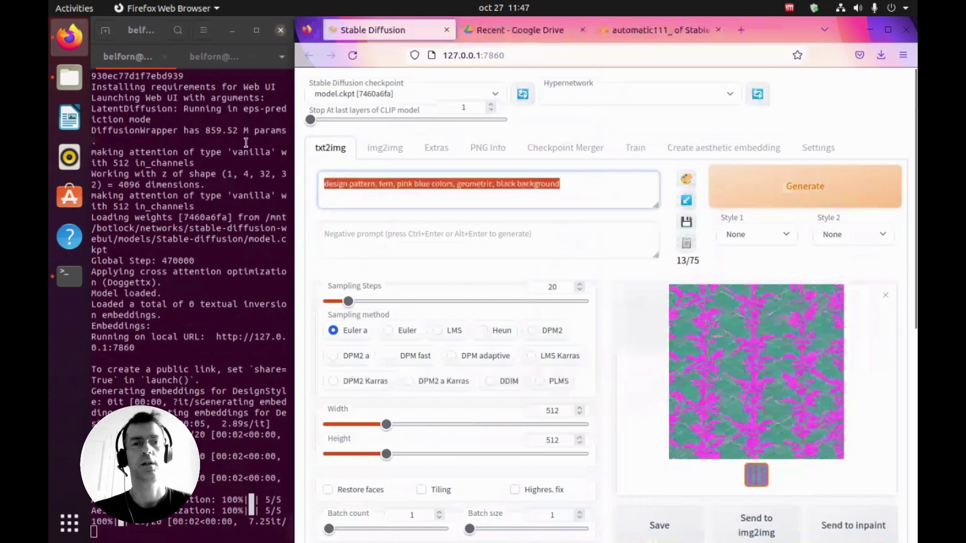
text(minimal)
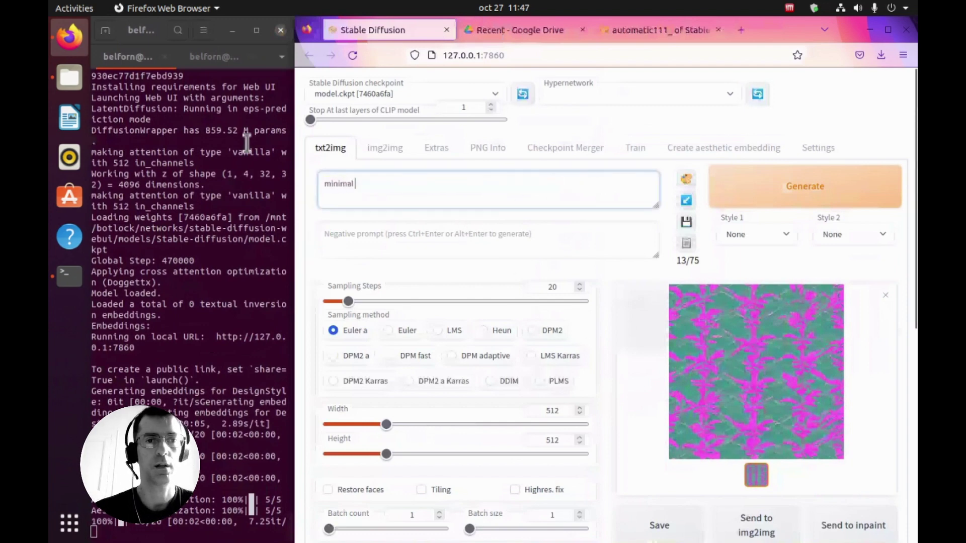
text( desing pattern texture)
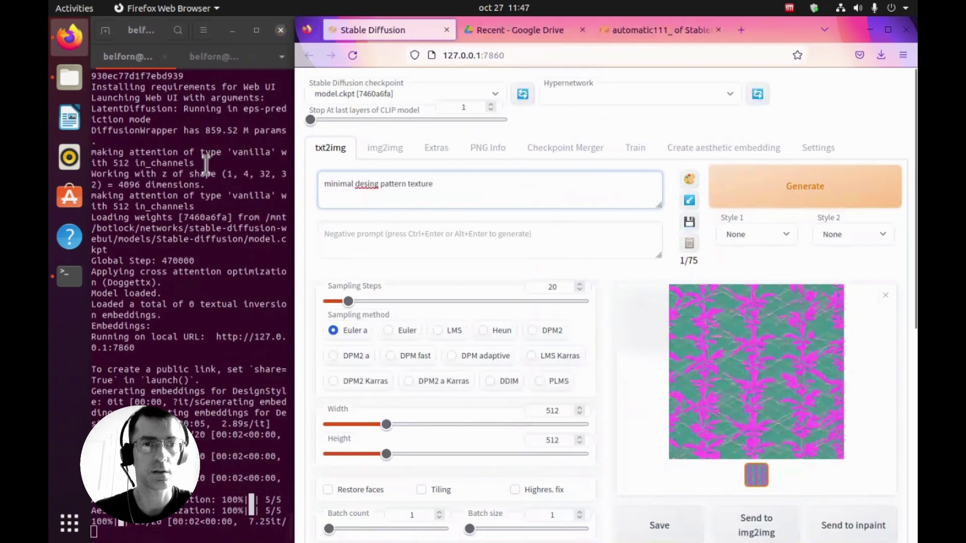
double_click(366, 186)
text(design)
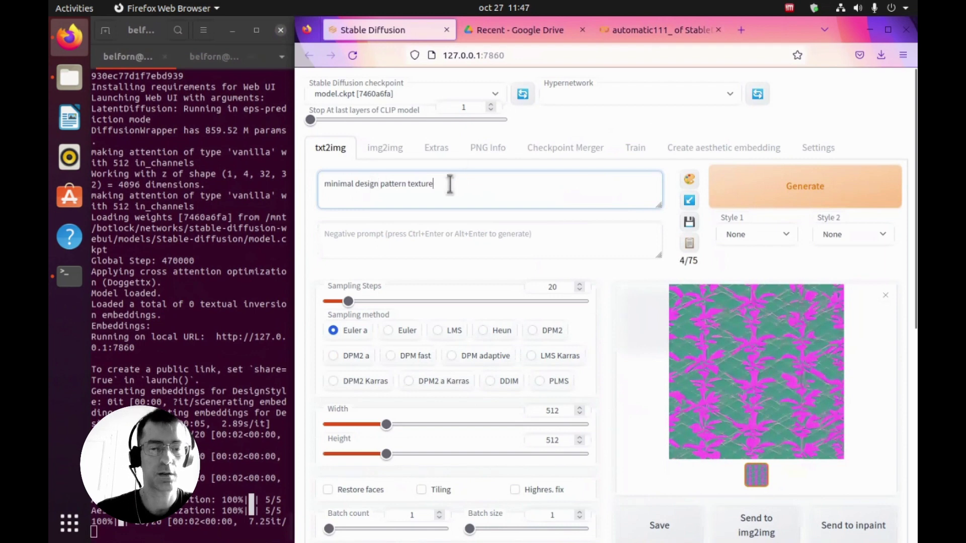
text(, floral)
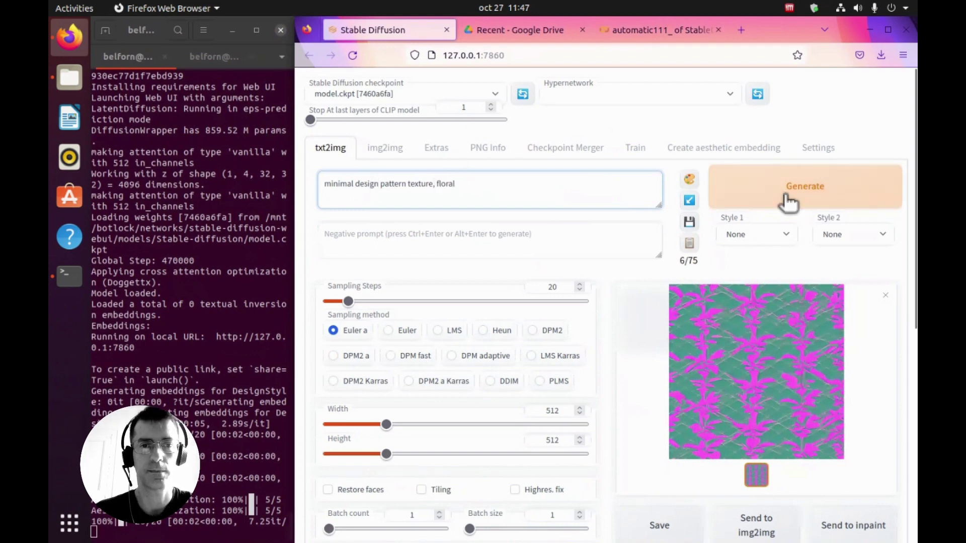
click(789, 201)
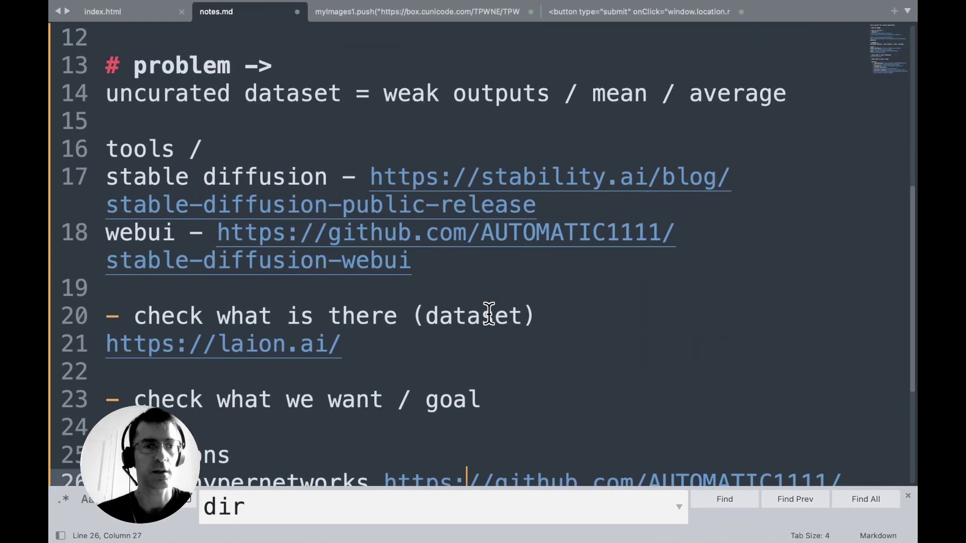
Switch to Finder and preview the earliest generated images in the SD_outs folder, from 00000 through 00006.
key(super+Tab)
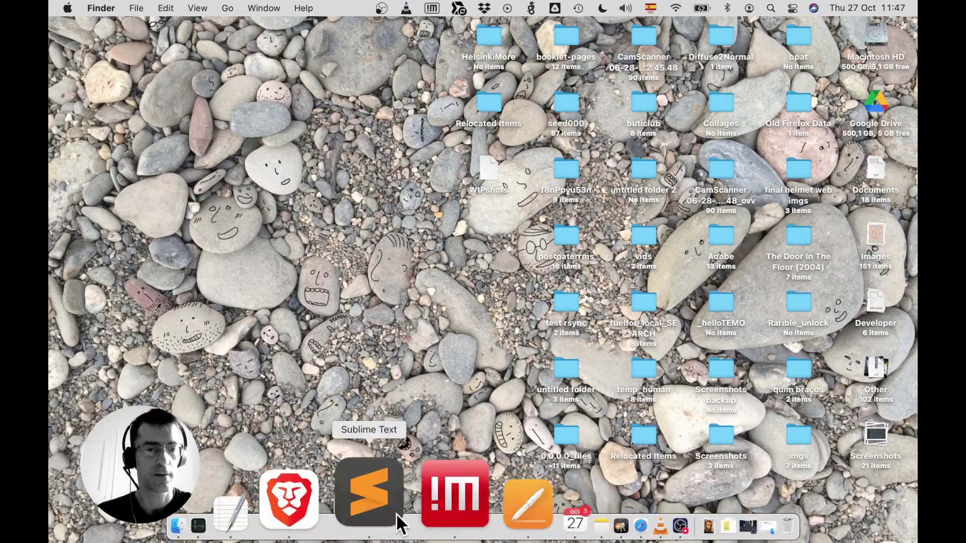
click(313, 494)
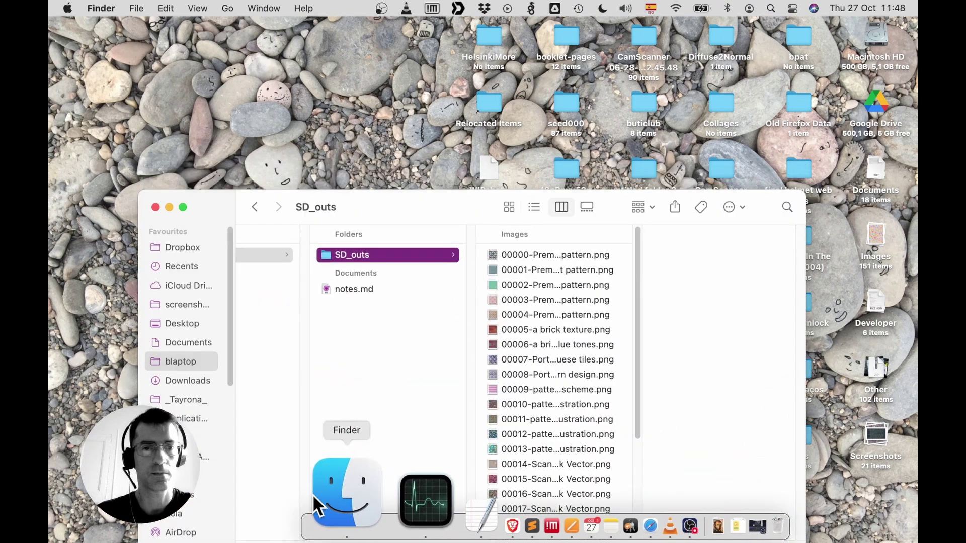
drag(409, 201, 354, 72)
click(477, 123)
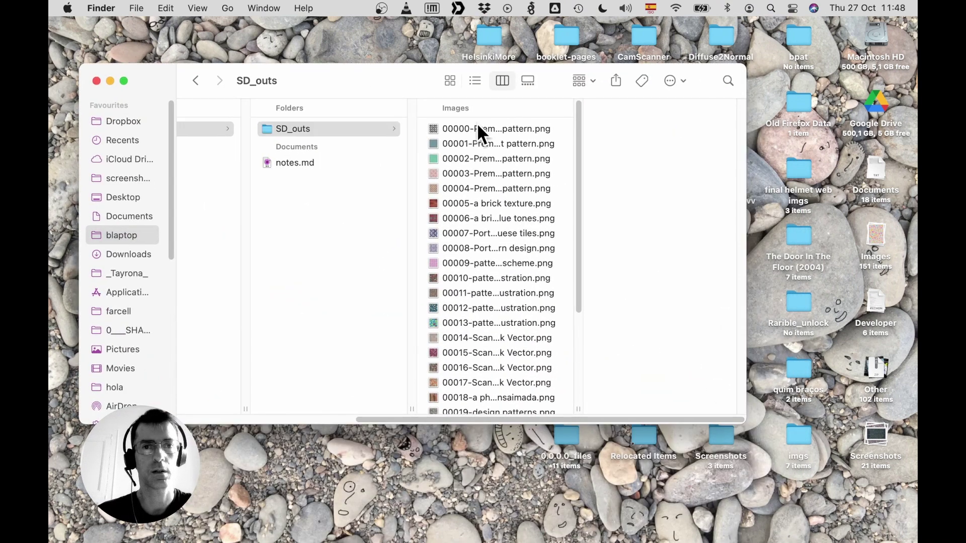
key(space)
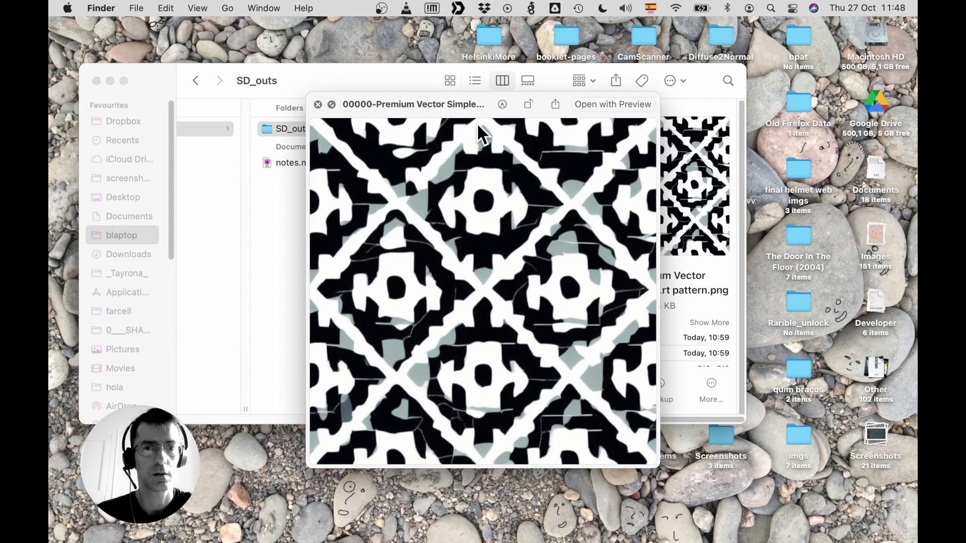
key(Down)
key(Down)
key(Down)
key(Down)
key(Down)
key(Down)
key(space)
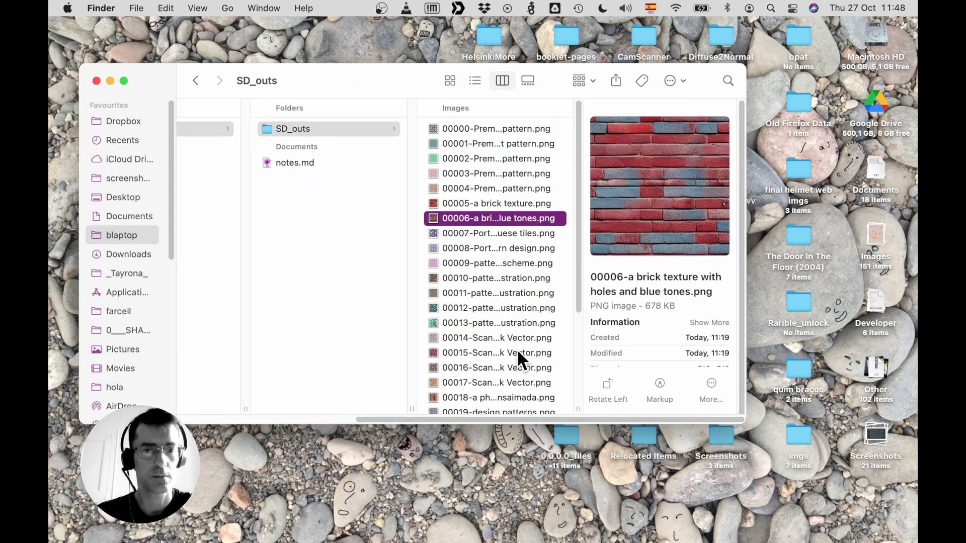
Preview the most recent outputs in SD_outs, from the 00028 floral image back to the 00025 fern image.
scroll(518, 353, down, 5)
click(485, 400)
key(space)
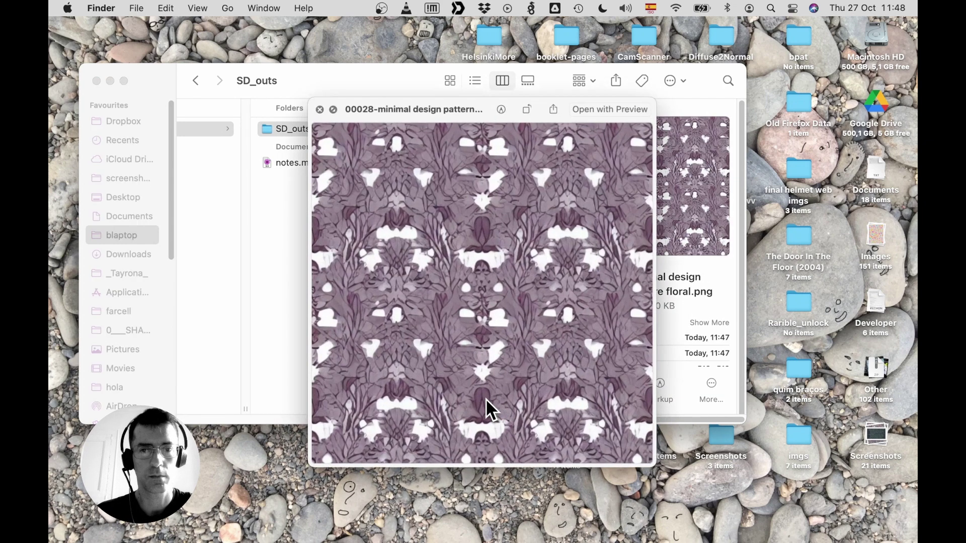
key(Up)
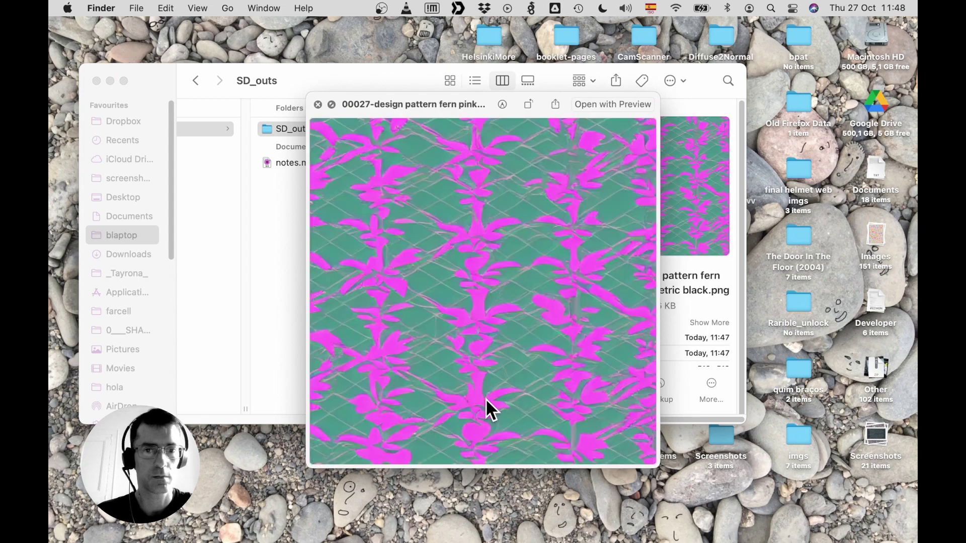
key(Up)
key(Up)
key(space)
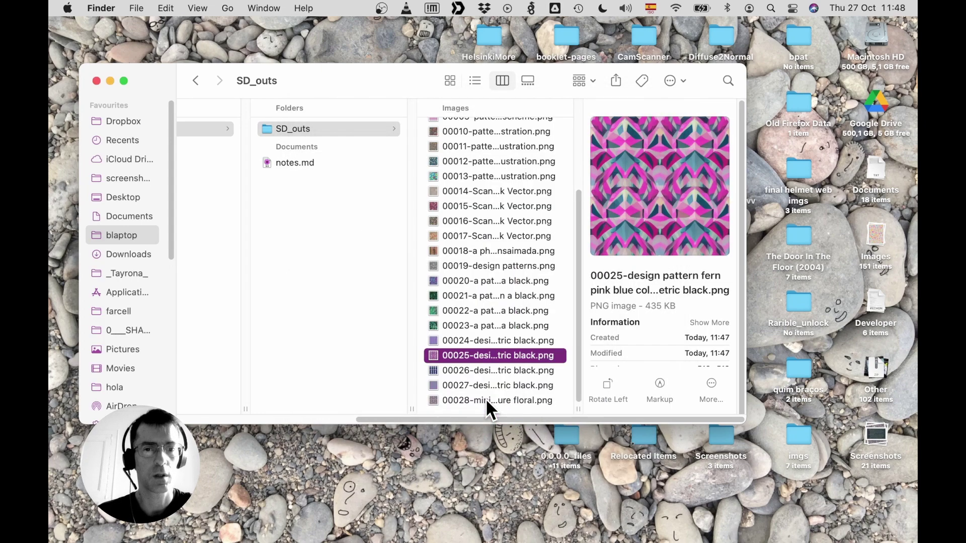
Return to the Stable Diffusion web UI and set the Clip Aesthetic weight to 1 and aesthetic steps to 20.
key(ctrl+Right)
key(ctrl+Right)
key(ctrl+Right)
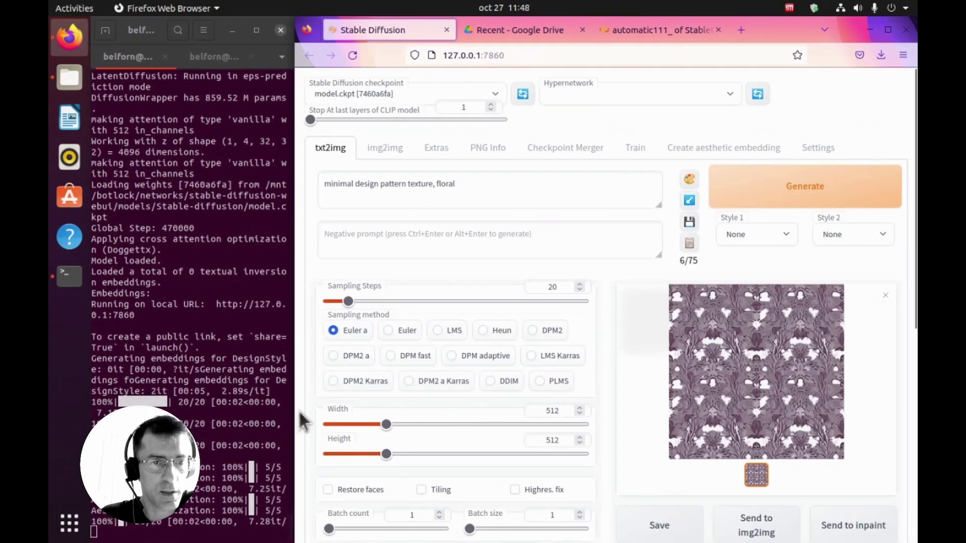
scroll(304, 422, down, 7)
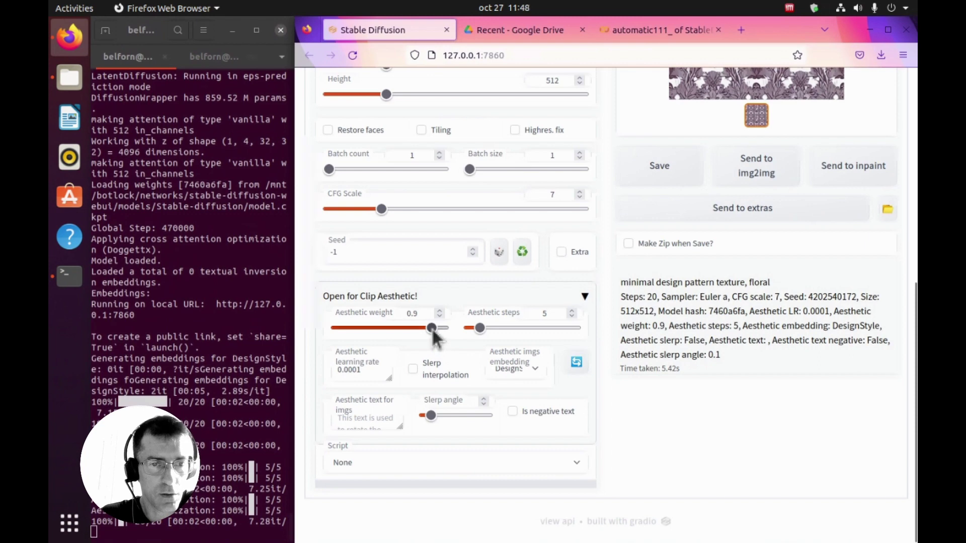
drag(432, 328, 450, 327)
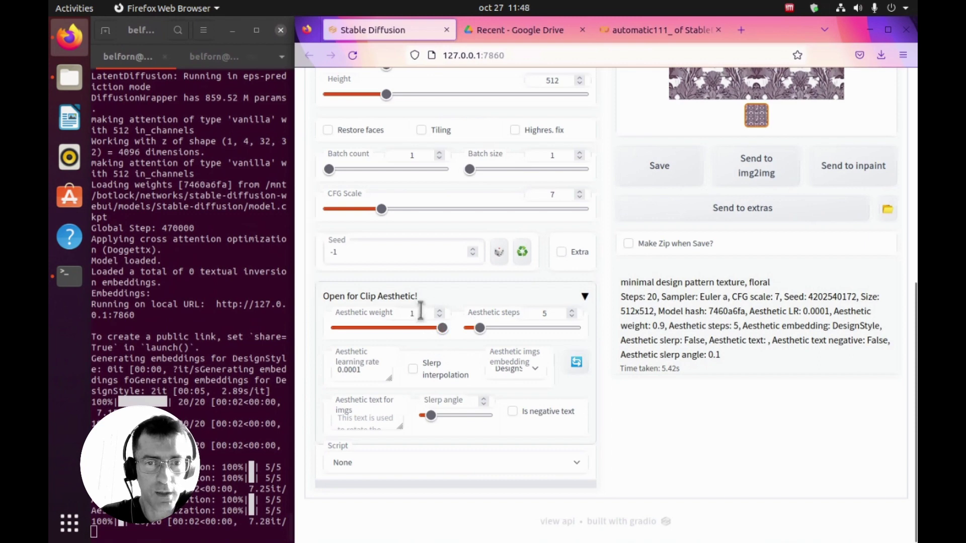
drag(480, 328, 514, 328)
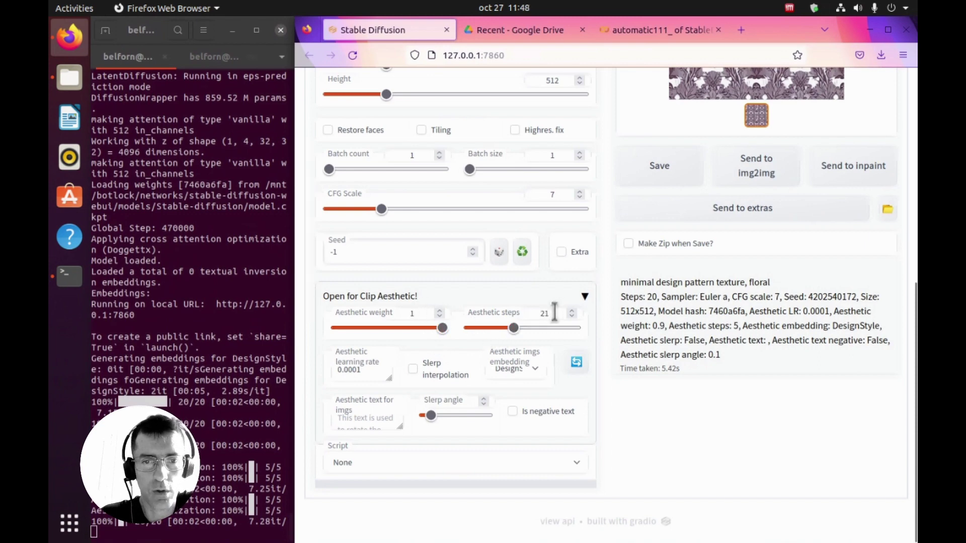
click(555, 312)
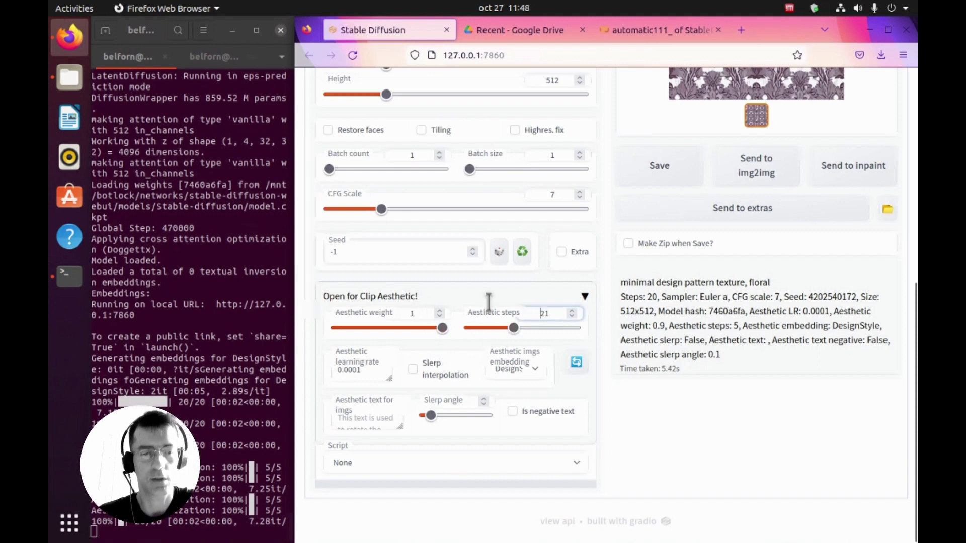
click(572, 316)
Set the sampling steps to 40 and generate an image from the minimal floral texture prompt.
scroll(691, 451, up, 5)
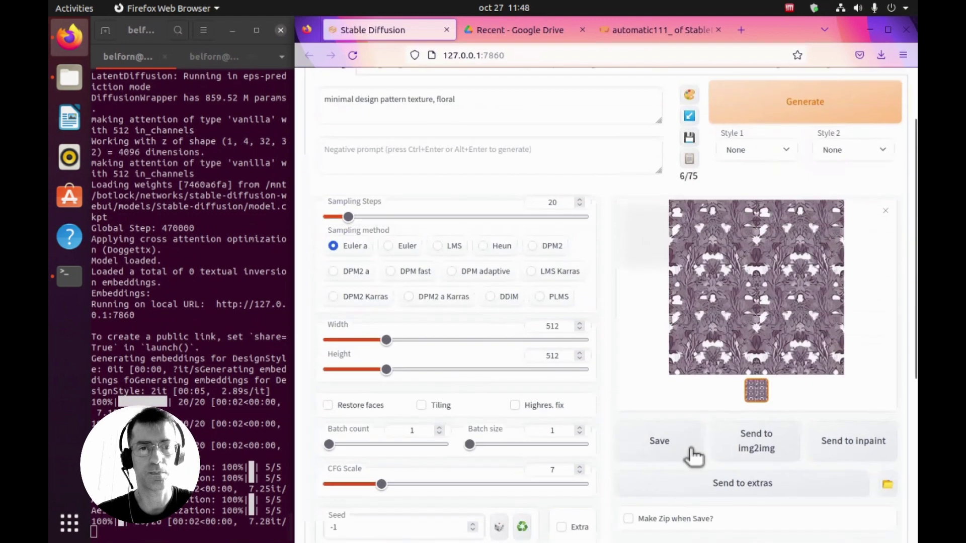
drag(348, 217, 403, 218)
click(549, 202)
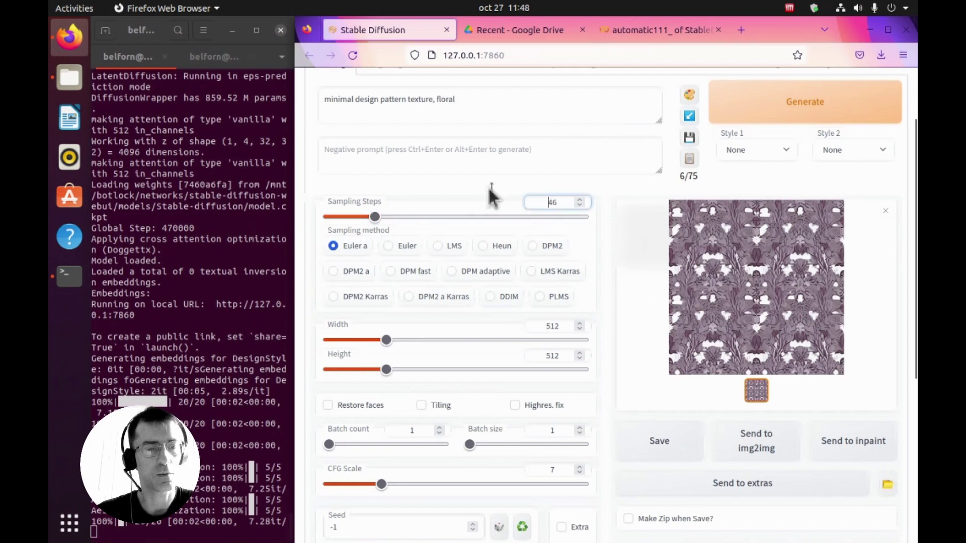
key(End)
key(BackSpace)
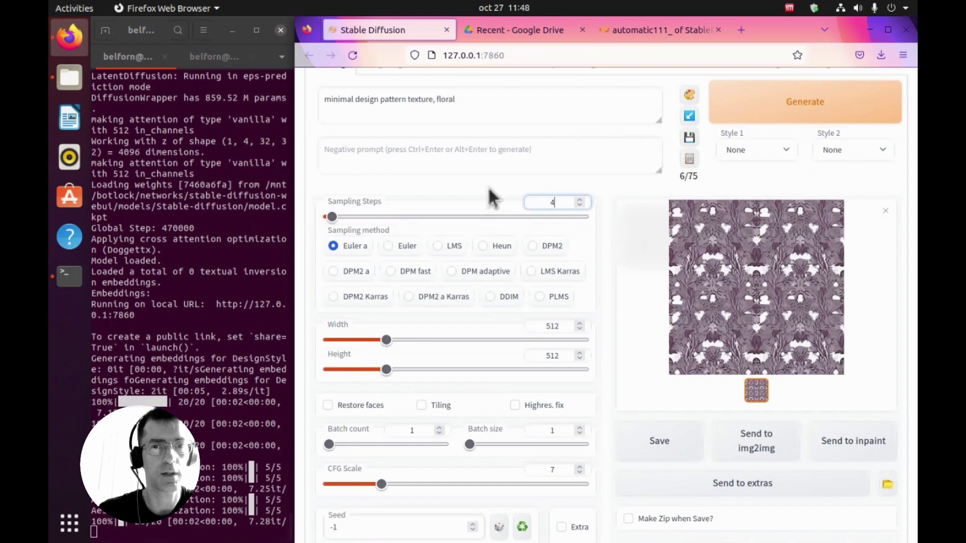
text(0)
click(788, 106)
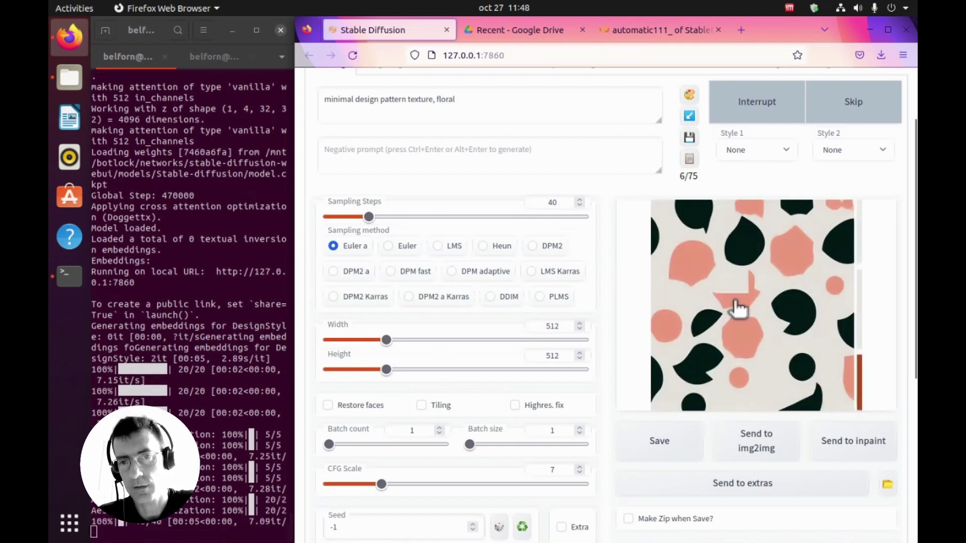
Review the floral pattern references on Pinterest in the other browser, and return to the Stable Diffusion web UI.
key(ctrl+Left)
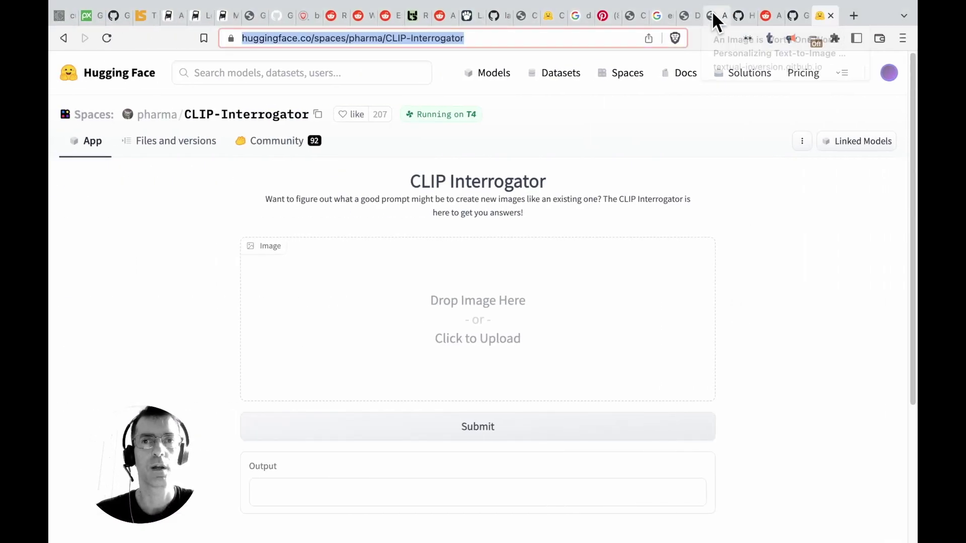
click(711, 11)
click(609, 19)
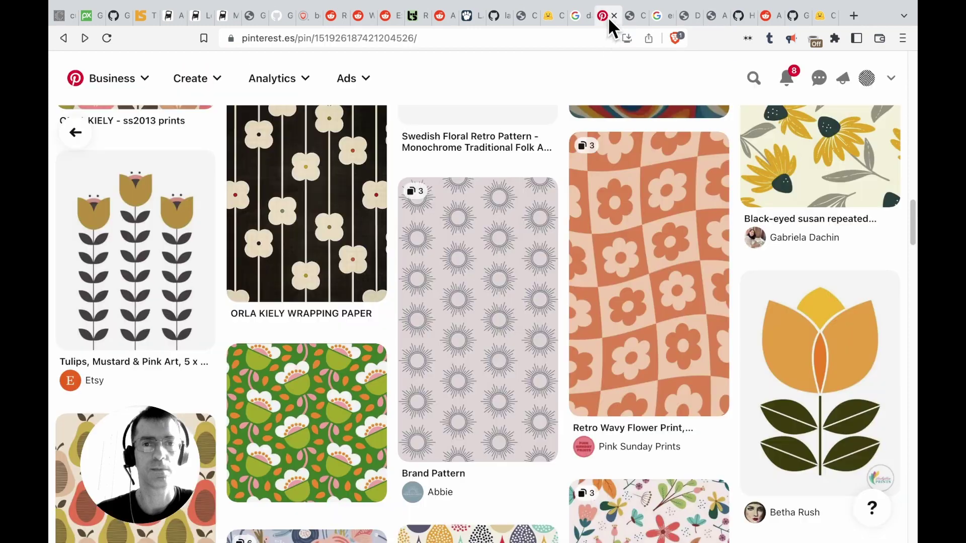
key(ctrl+Right)
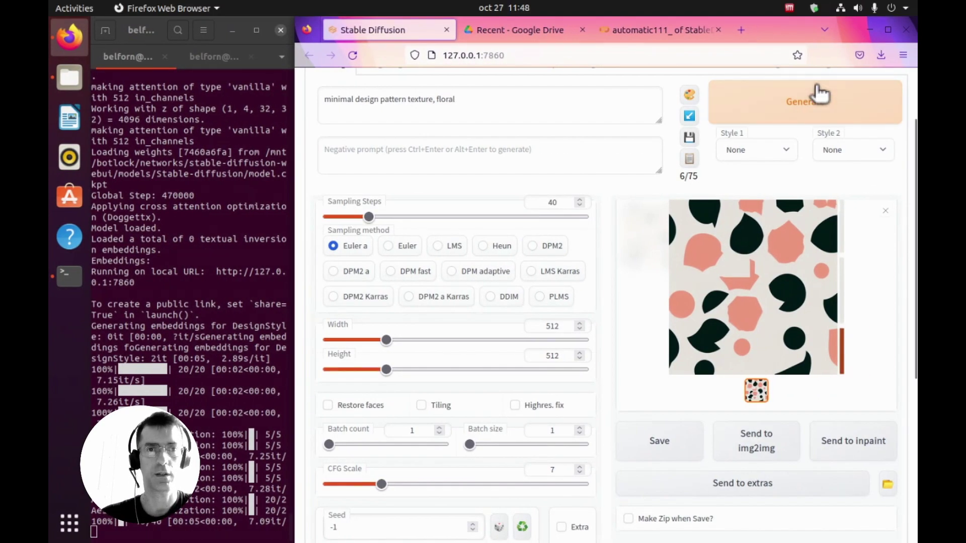
Generate four more variations from the unchanged prompt "minimal design pattern texture, floral".
click(777, 111)
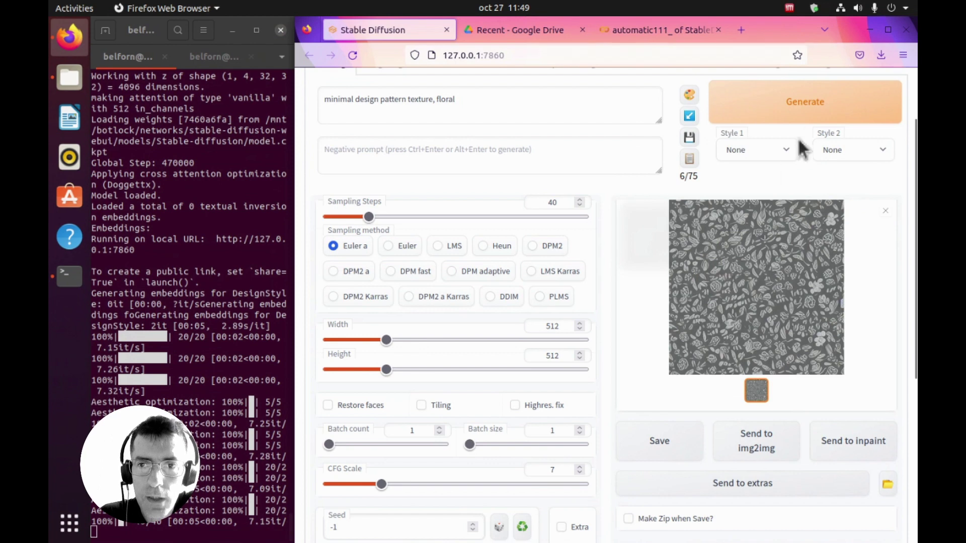
click(825, 114)
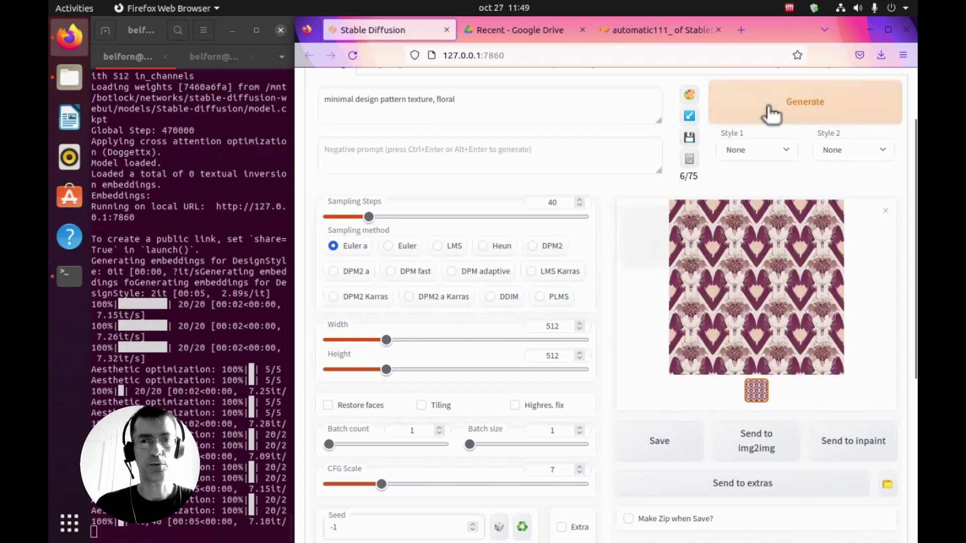
click(771, 115)
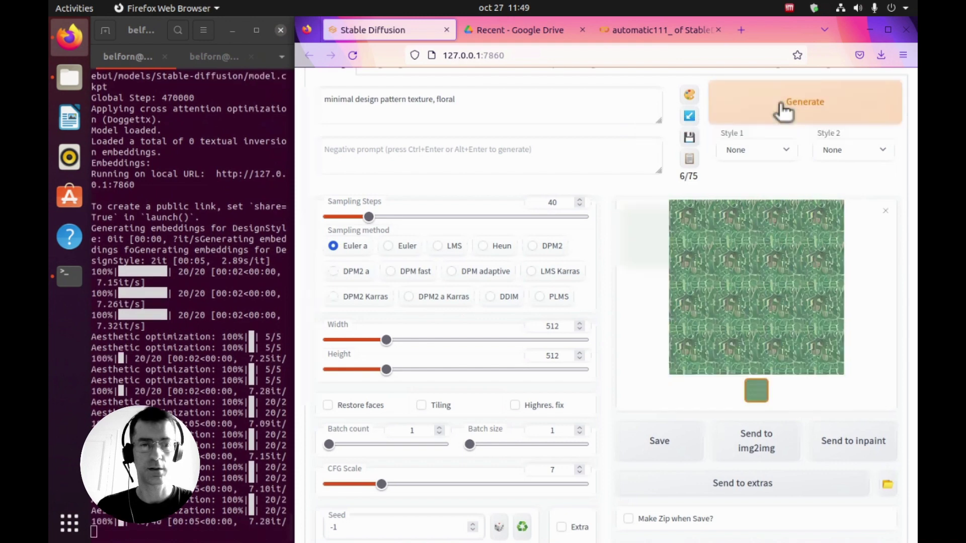
click(783, 111)
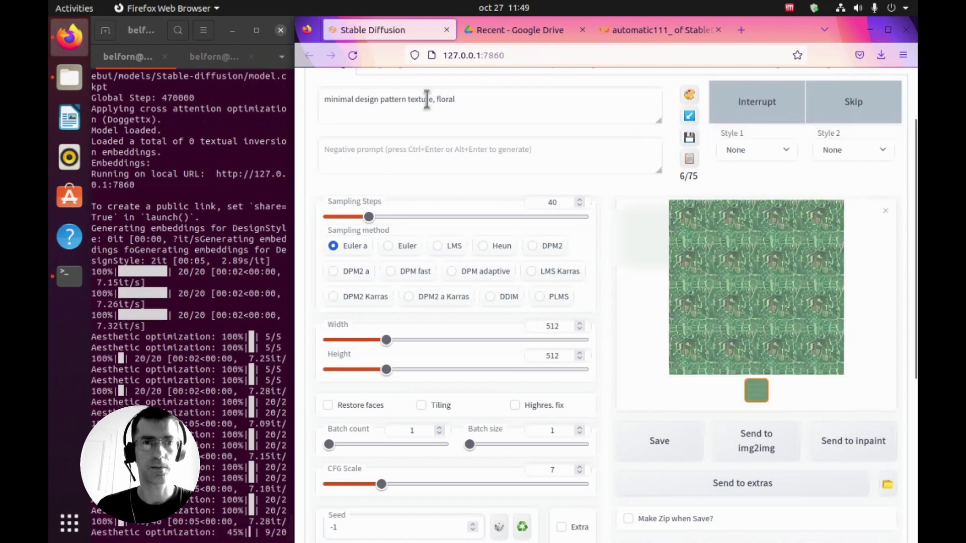
Change the prompt to "design pattern texture, illustration, detailed flowers, geometric" and generate an image.
click(459, 101)
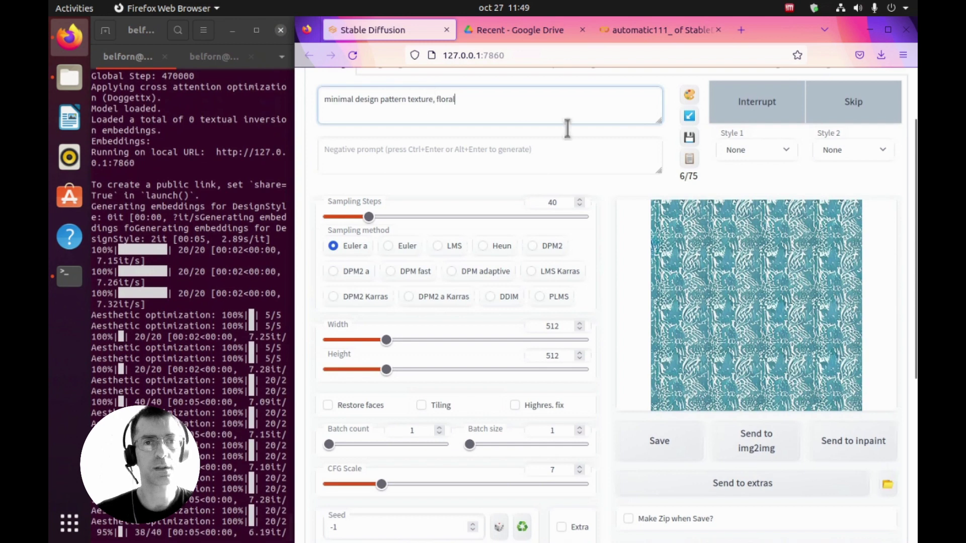
key(ctrl+shift+Left)
key(BackSpace)
key(BackSpace)
key(BackSpace)
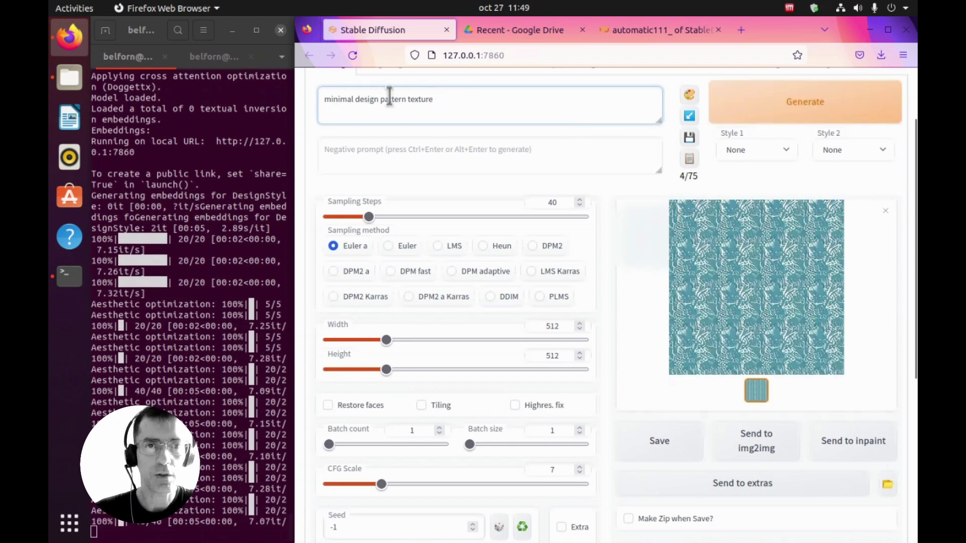
drag(356, 100, 274, 94)
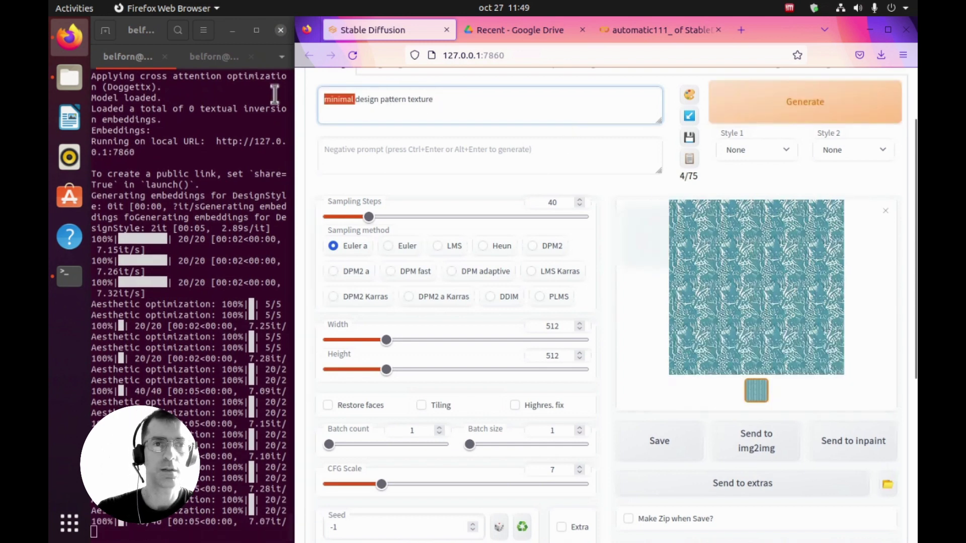
key(BackSpace)
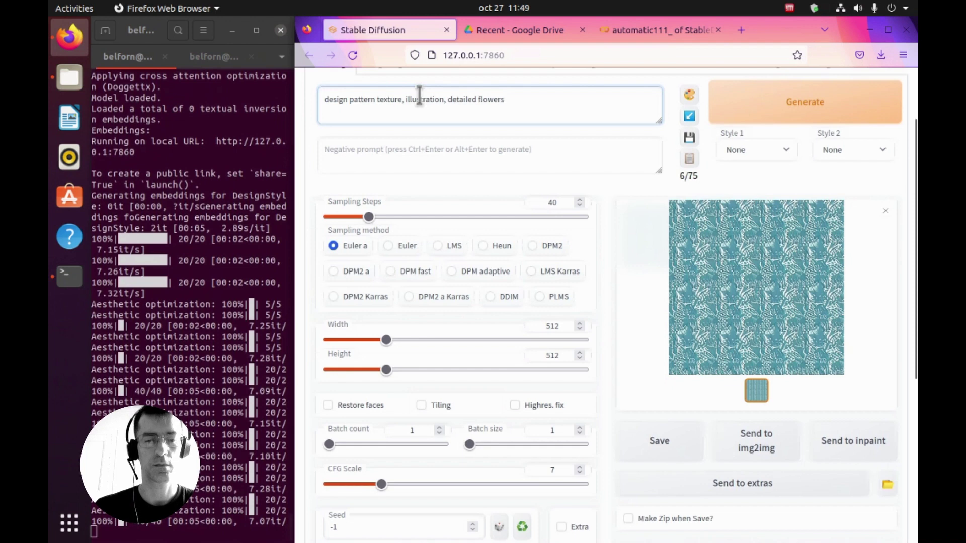
text(, geometric)
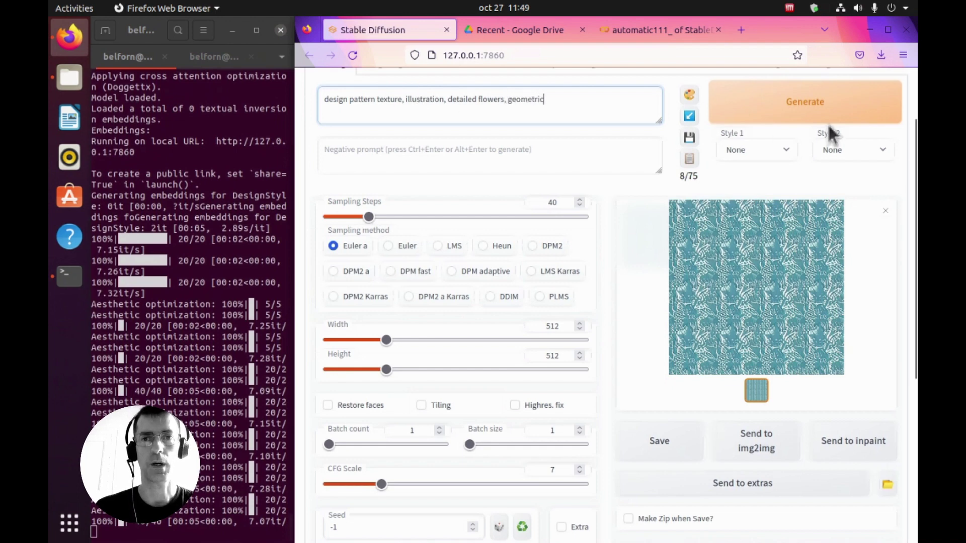
click(826, 117)
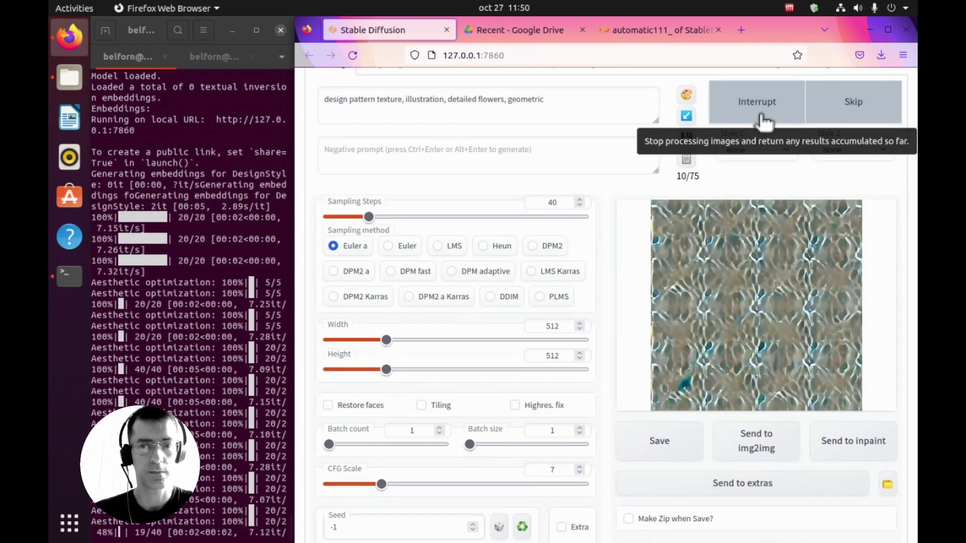
Remove "design" from the start of the prompt and generate two images from "pattern texture, illustration, detailed flowers, geometric".
double_click(456, 100)
click(443, 99)
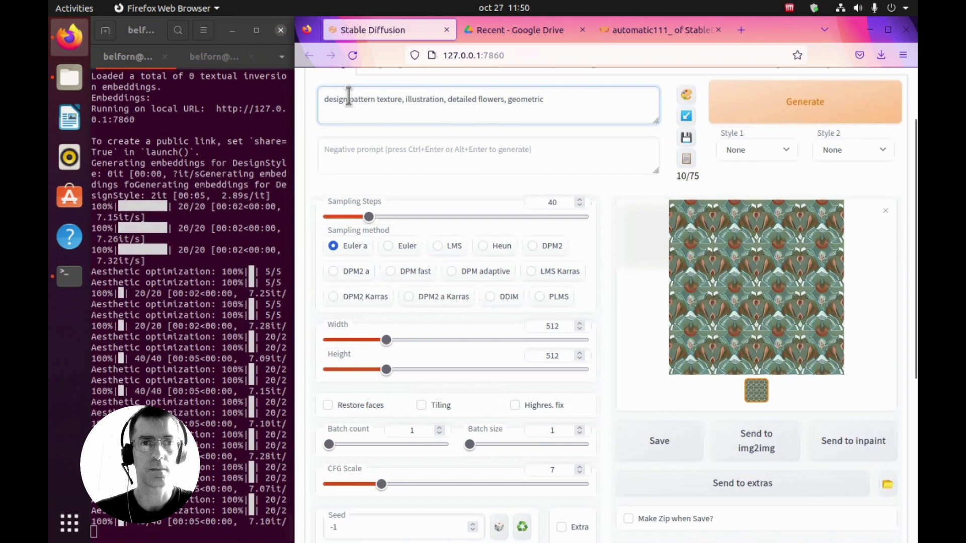
drag(349, 95, 371, 99)
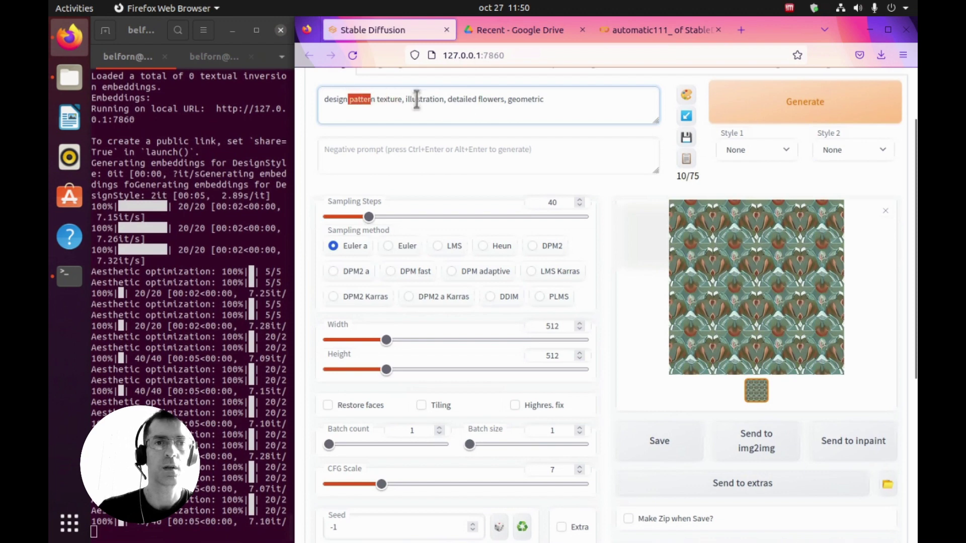
key(Left)
key(shift+Home)
key(BackSpace)
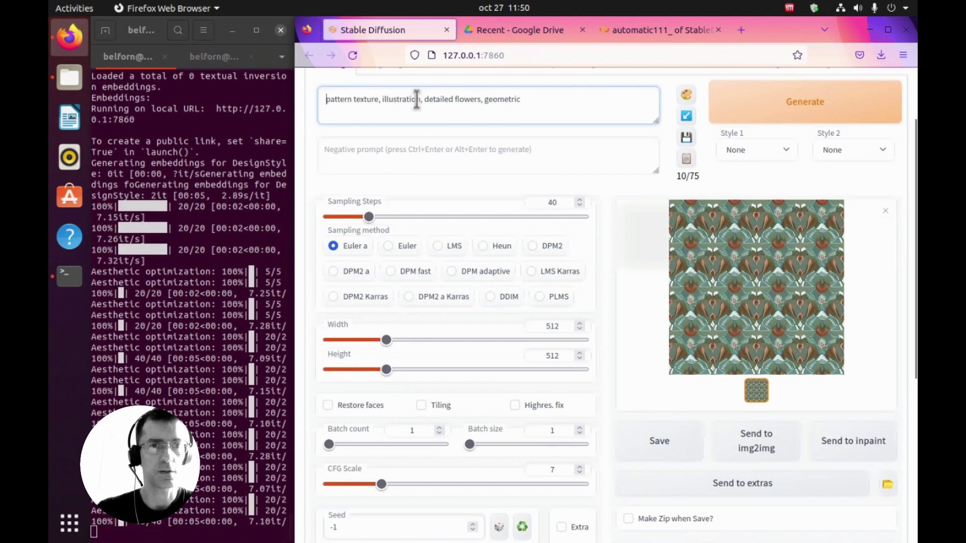
click(746, 106)
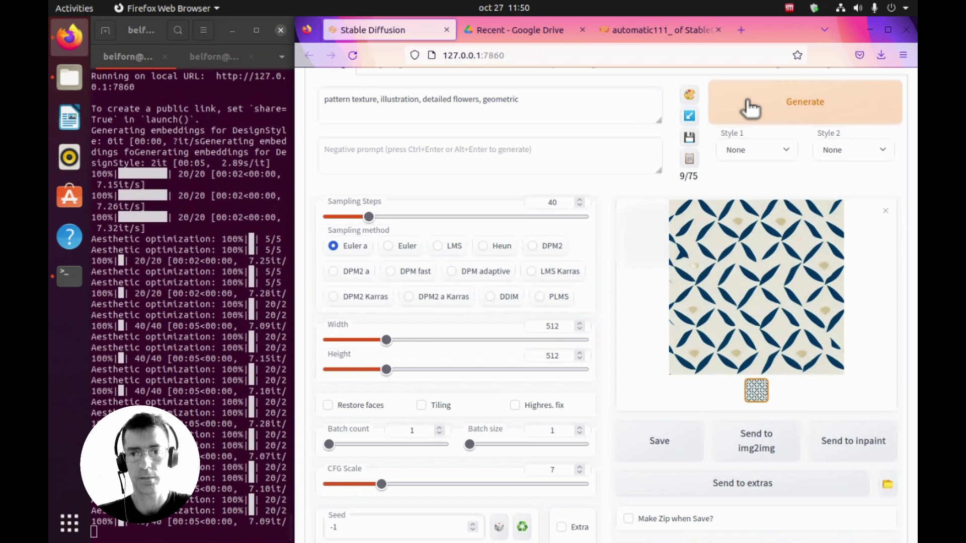
click(750, 107)
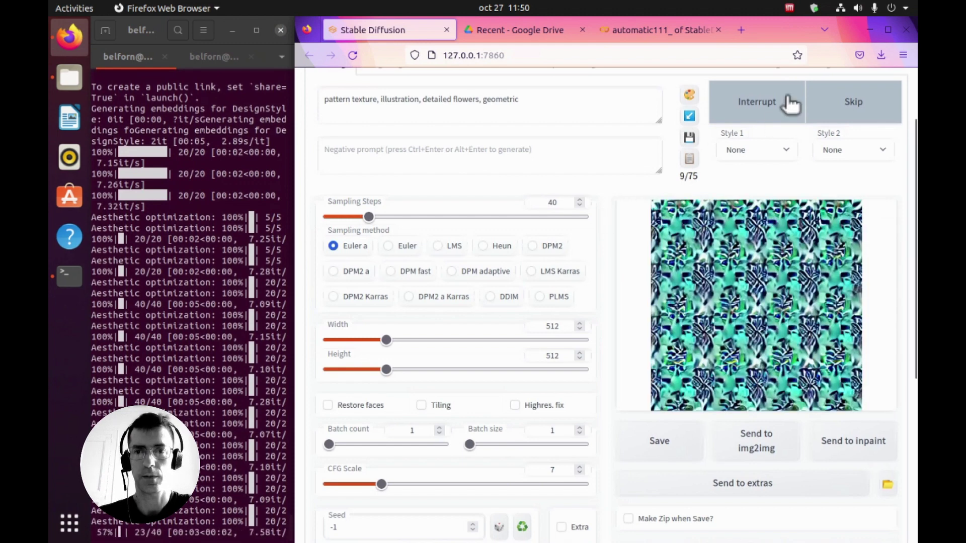
Interrupt the running generation, and generate two more images from the prompt "pattern texture, illustration, detailed flowers, geometric".
click(723, 107)
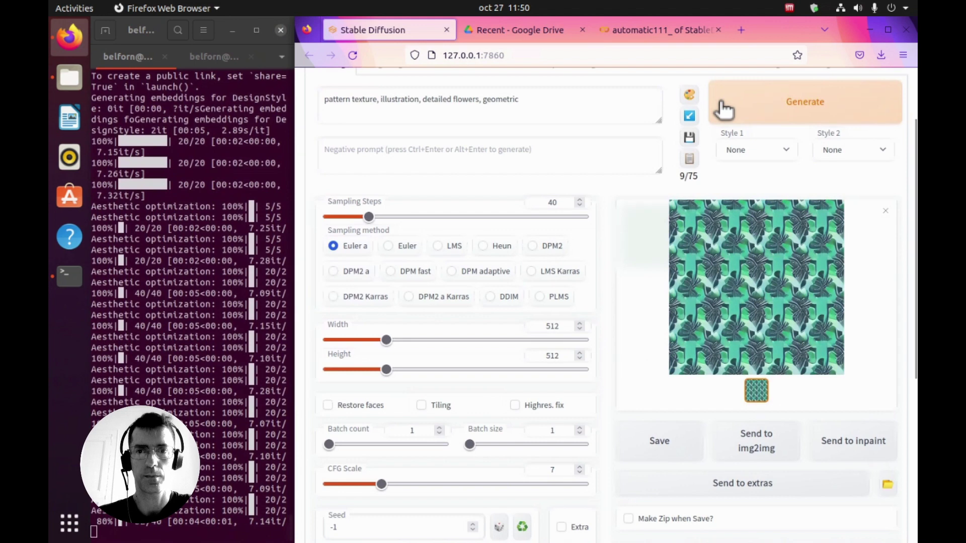
click(757, 111)
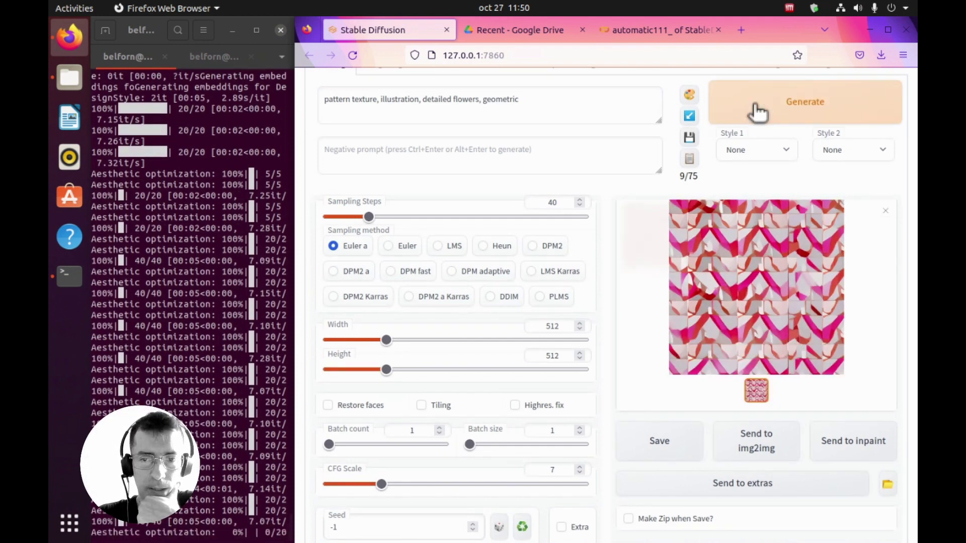
click(757, 113)
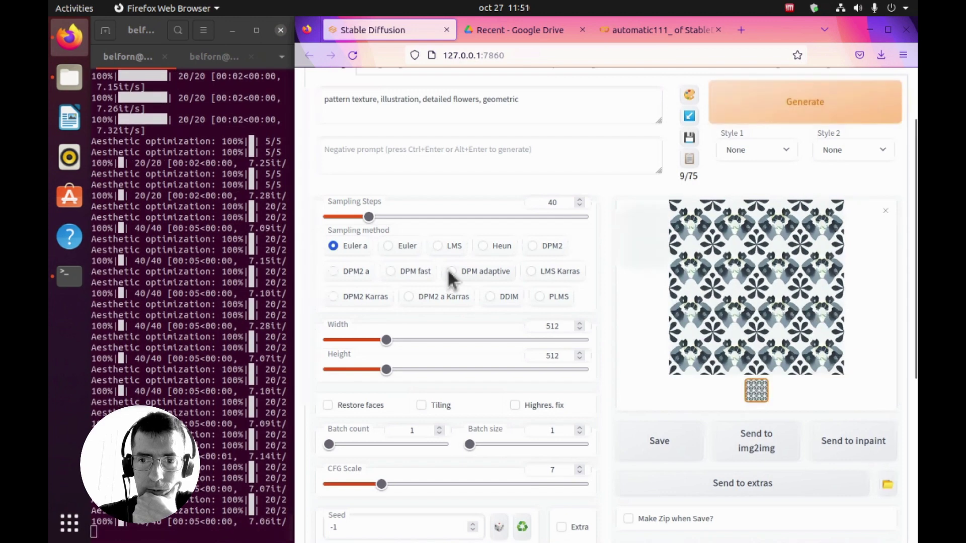
Append "clean, balanced" to the end of the prompt and generate an image.
click(534, 95)
text(, )
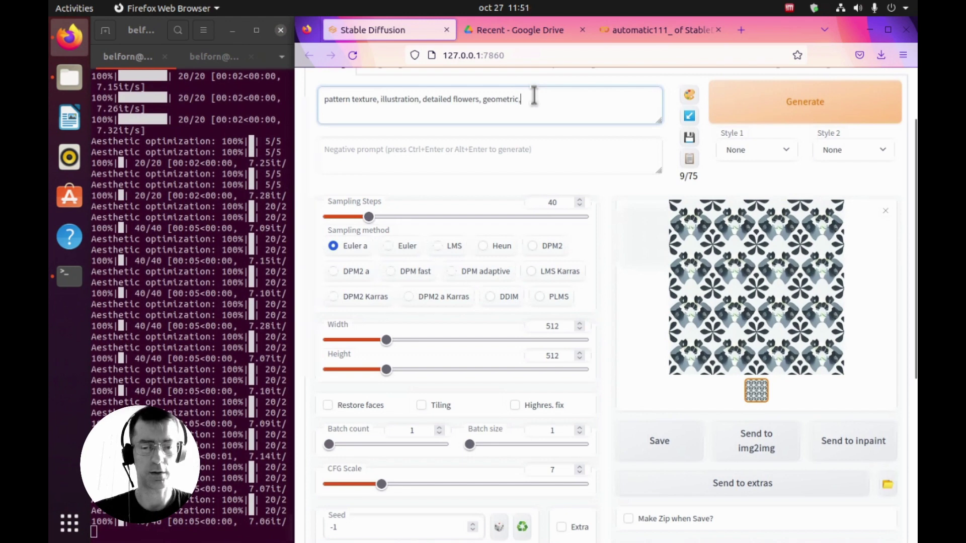
text(clea)
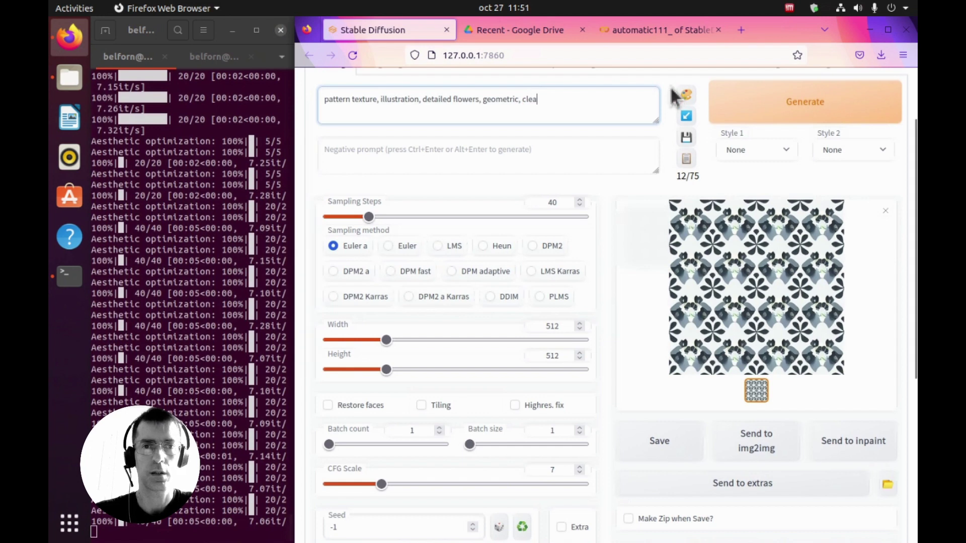
text(n, )
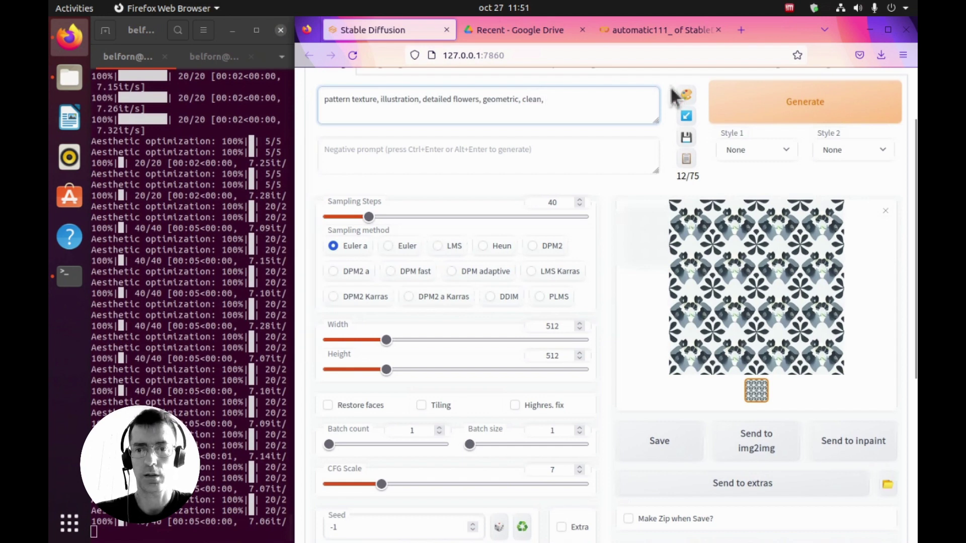
text(balanced)
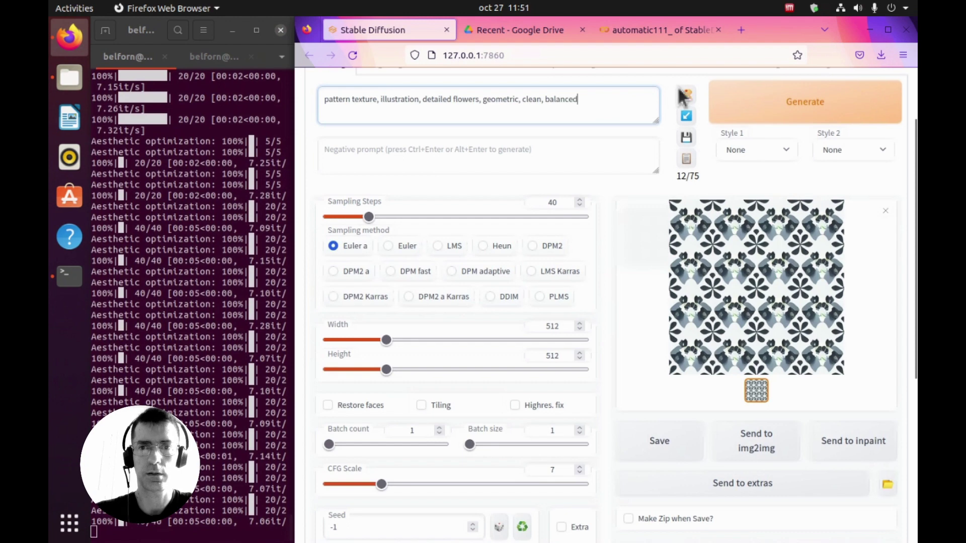
click(851, 102)
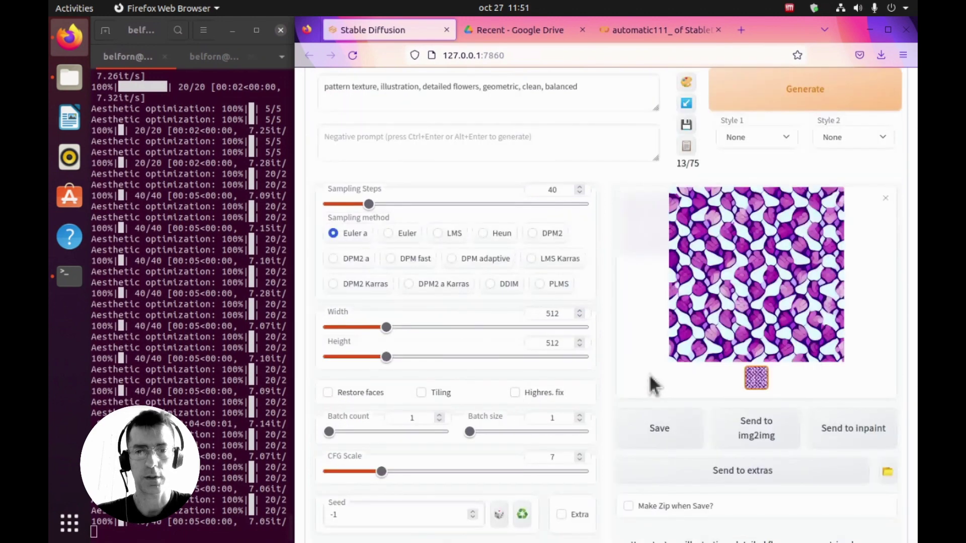
Shorten the prompt to "pattern texture, illustration, detailed flowers", generate an image and view the result.
scroll(653, 385, up, 3)
drag(476, 184, 654, 228)
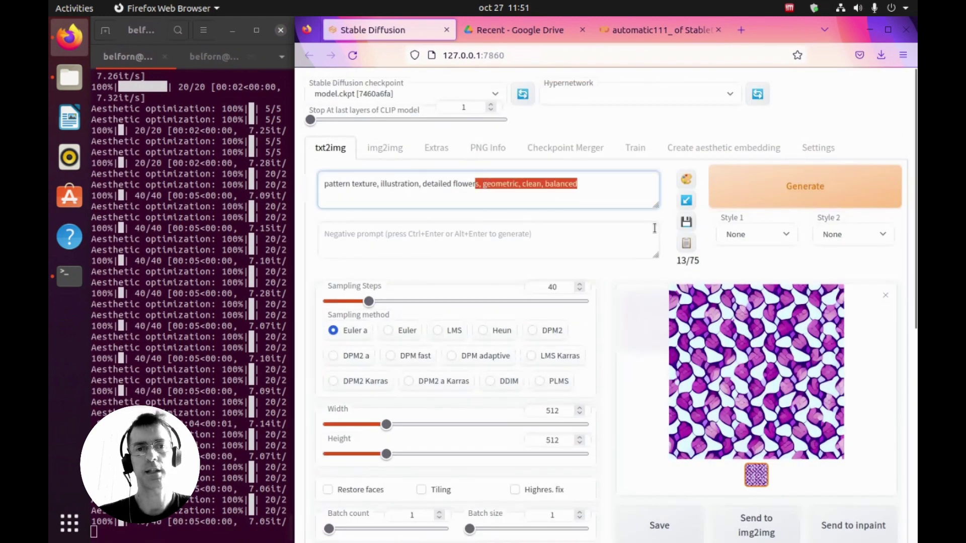
key(BackSpace)
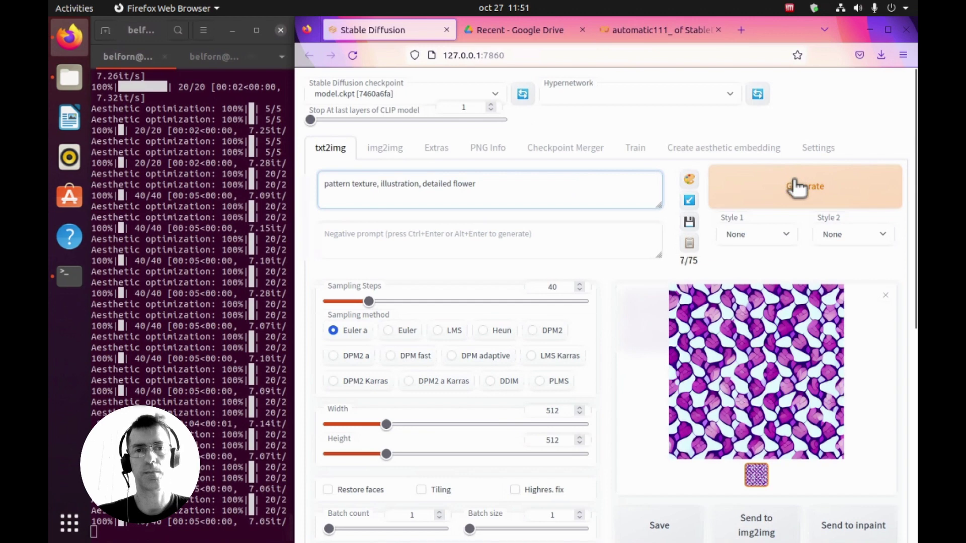
text(s)
click(787, 190)
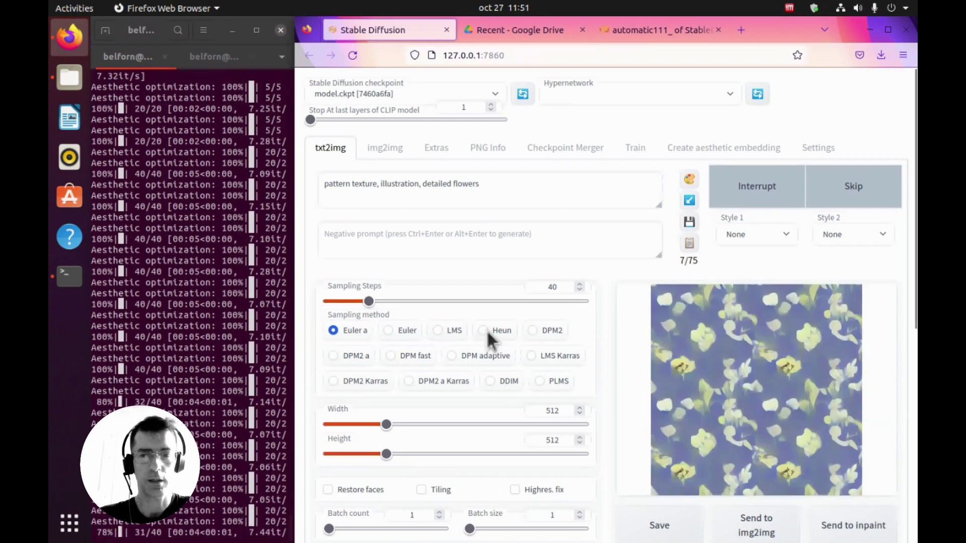
scroll(490, 342, down, 1)
scroll(490, 342, down, 4)
scroll(776, 308, up, 2)
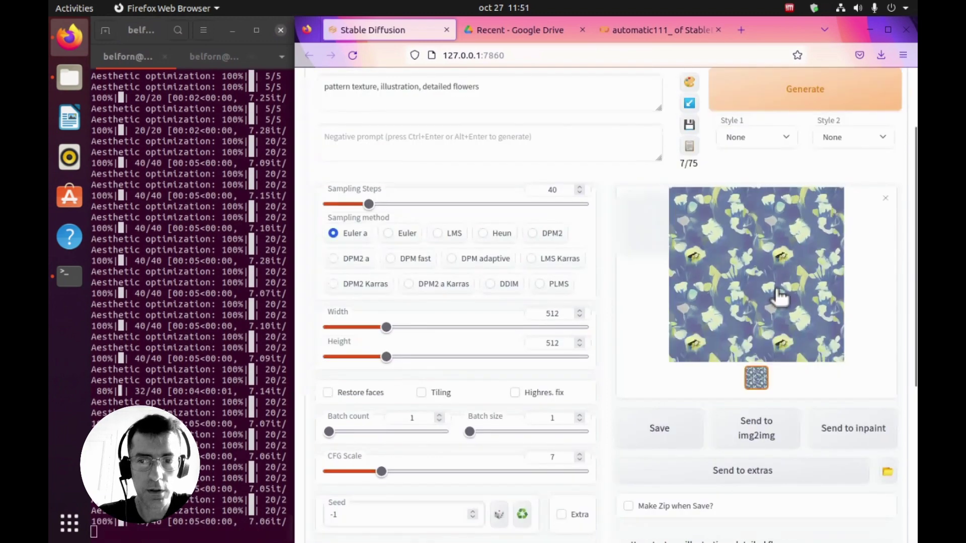
scroll(779, 296, down, 5)
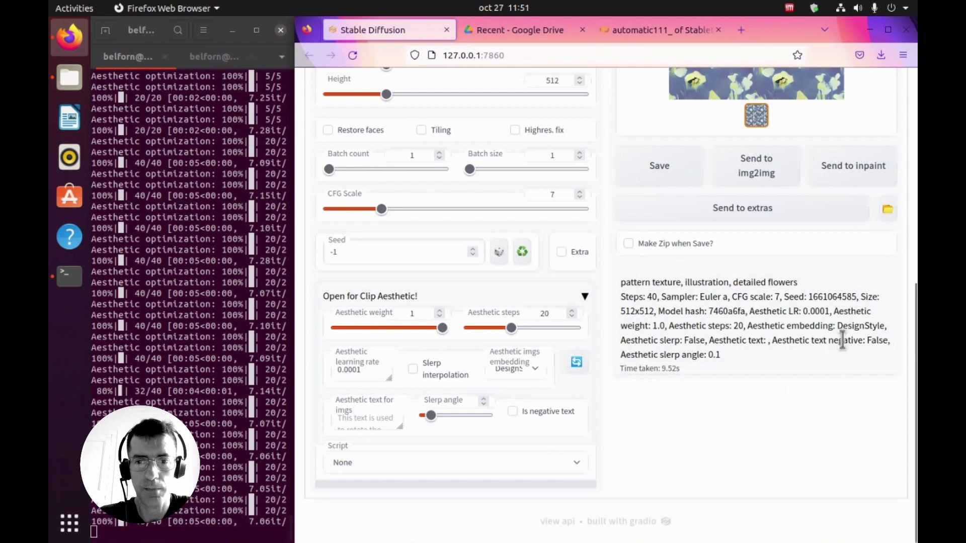
double_click(833, 296)
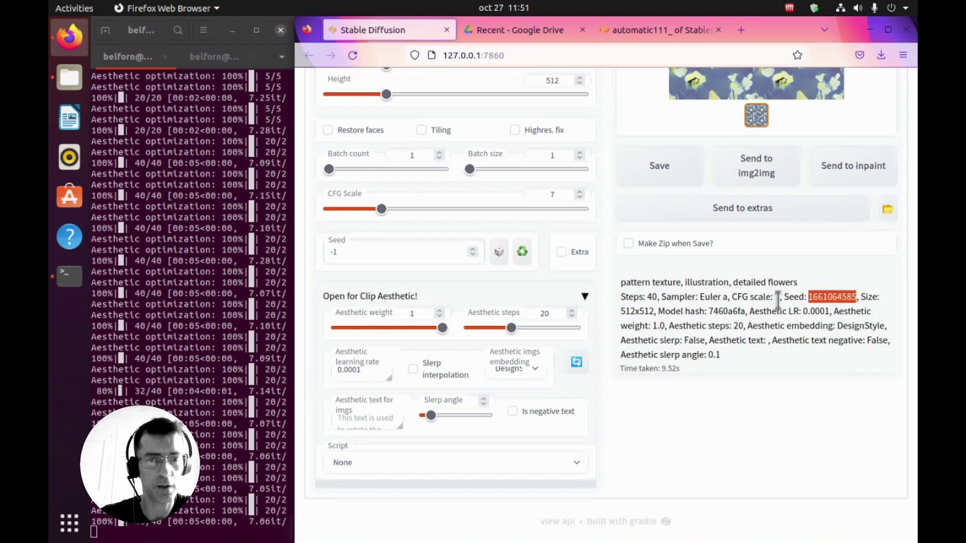
click(350, 251)
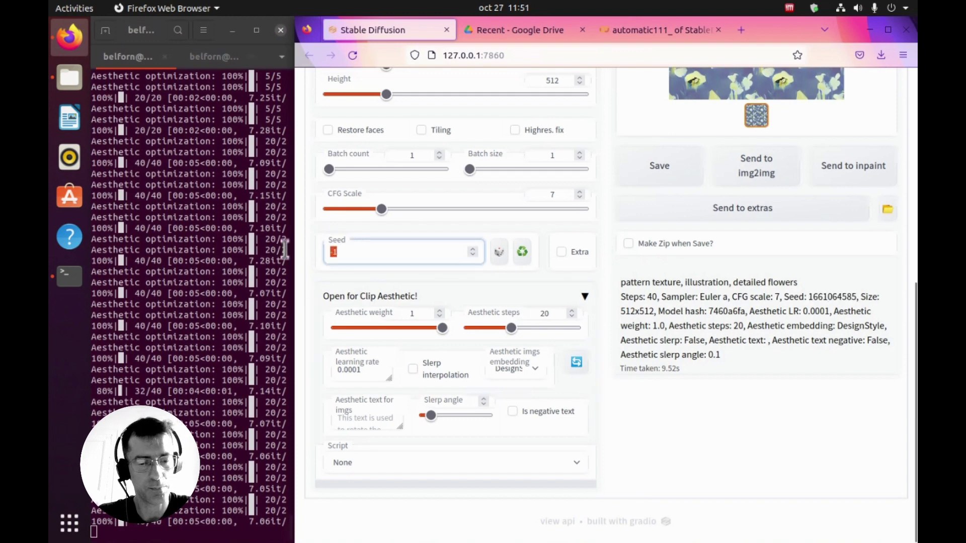
key(ctrl+v)
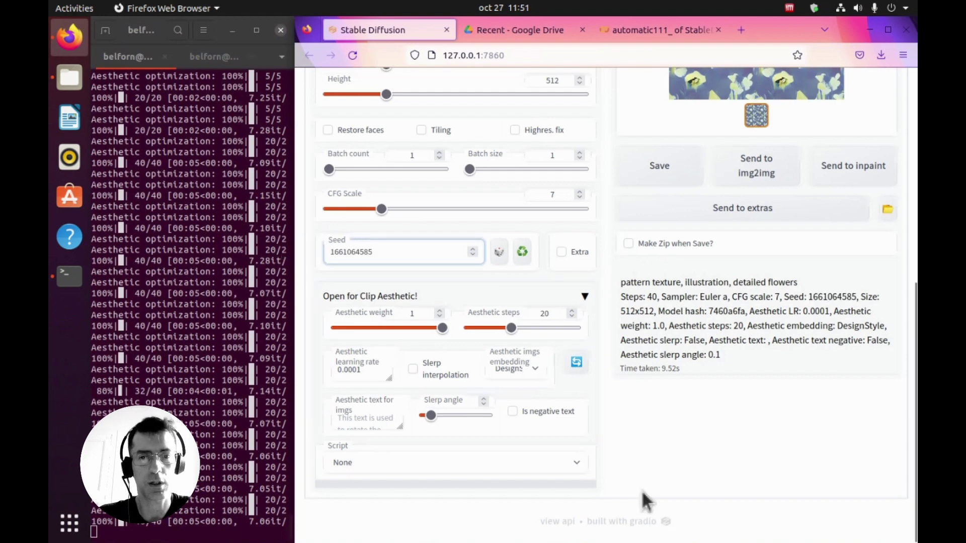
click(677, 472)
Set the aesthetic images embedding to None and generate the flower pattern.
click(528, 372)
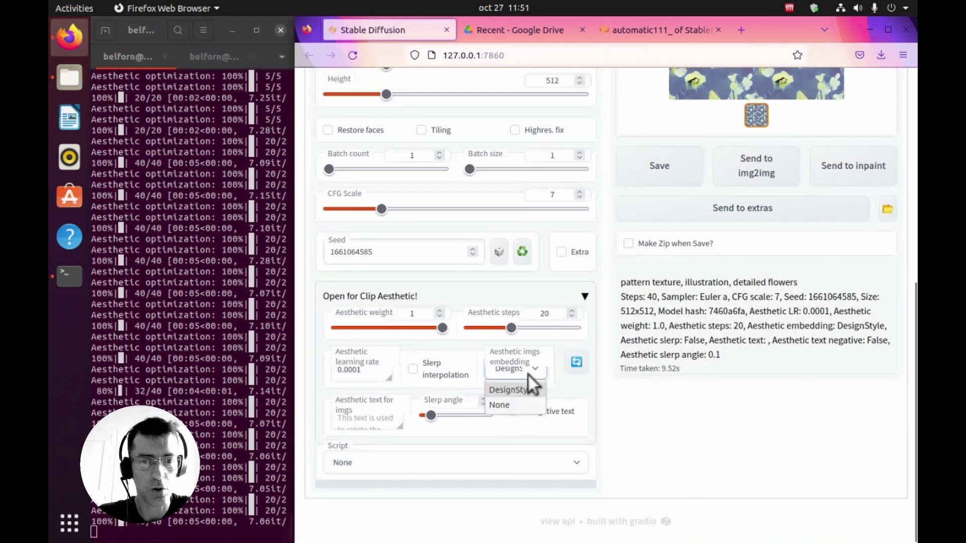
click(518, 407)
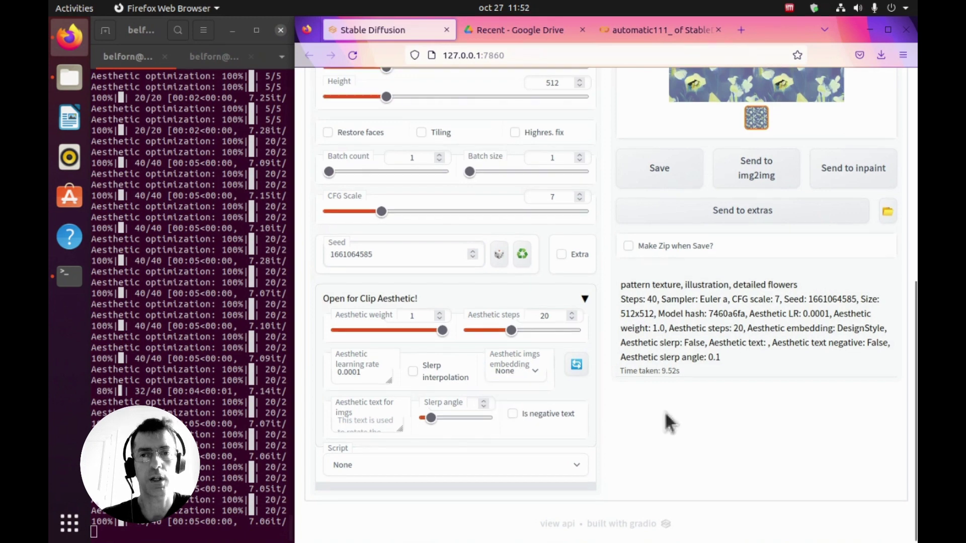
scroll(704, 327, up, 7)
click(770, 194)
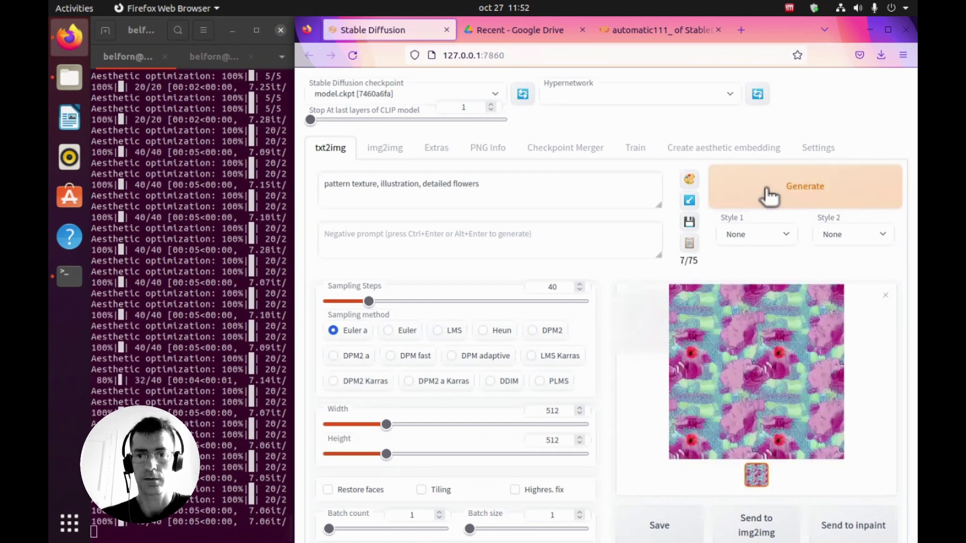
Set the aesthetic images embedding to DesignStyle and generate the flower pattern again.
scroll(618, 409, down, 5)
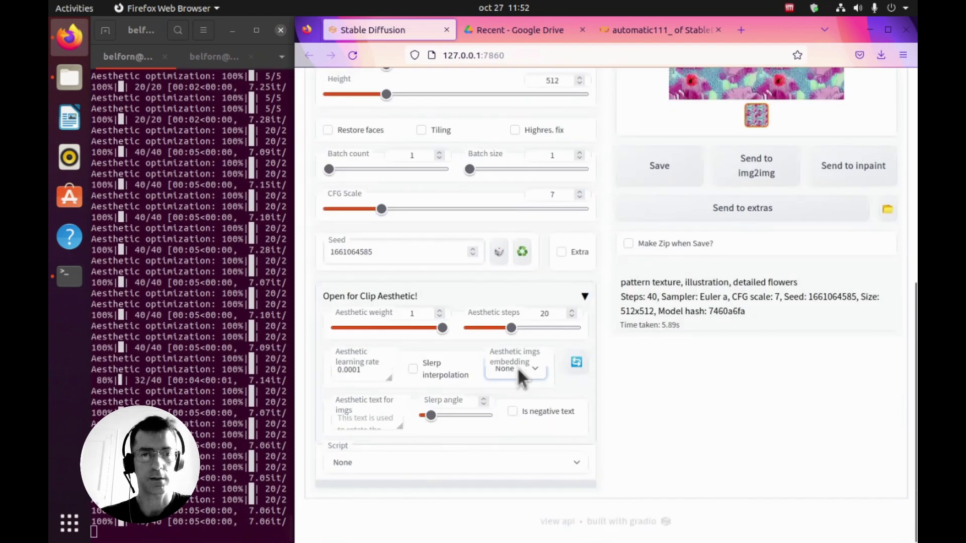
click(528, 375)
click(525, 391)
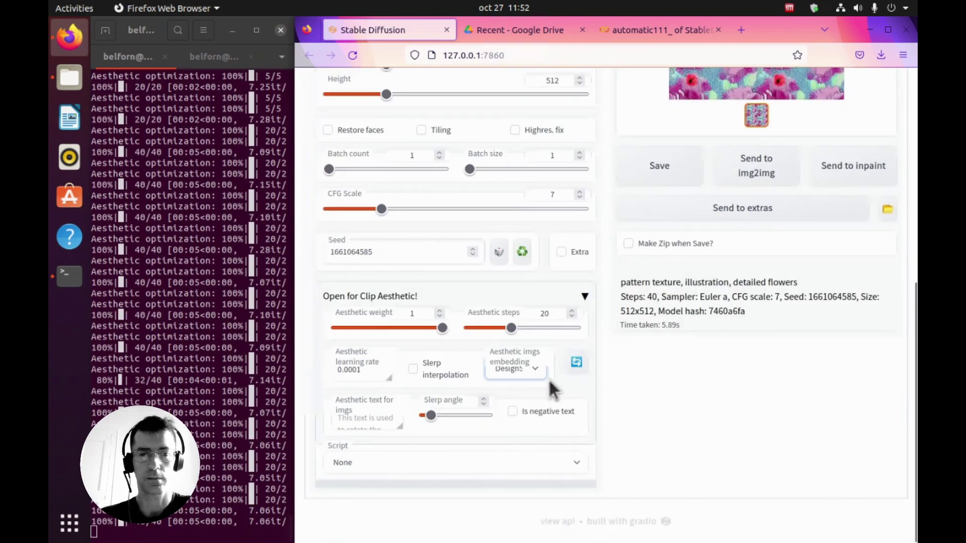
scroll(694, 380, up, 7)
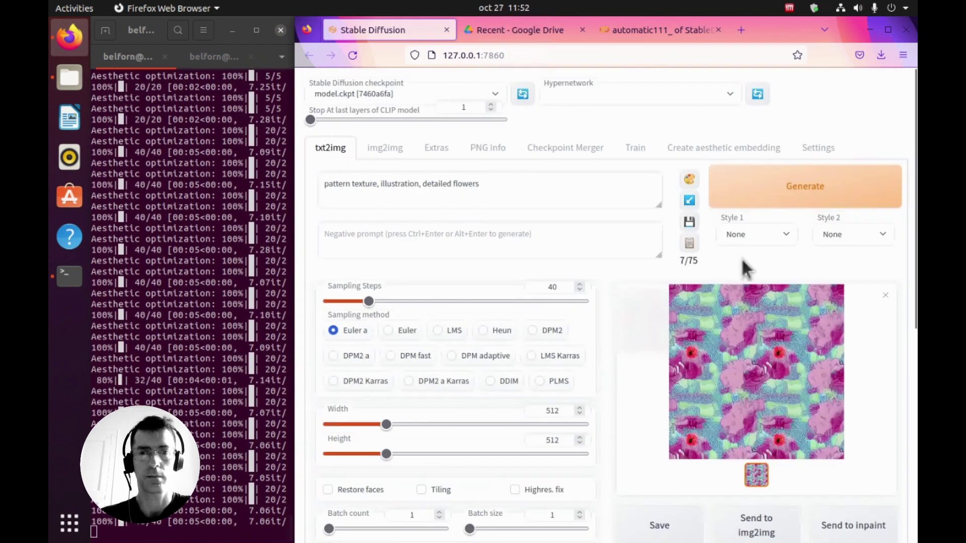
click(790, 192)
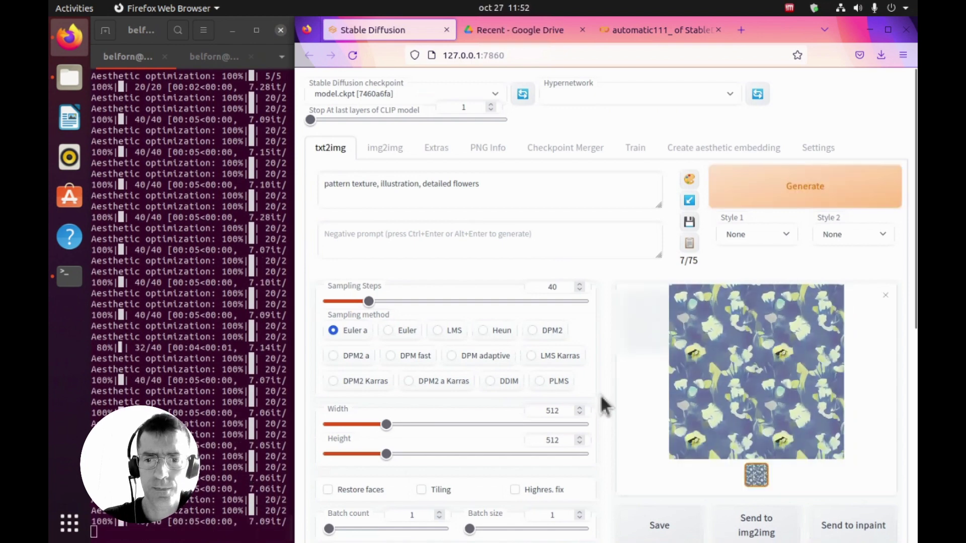
Lower the aesthetic weight to 0.9 and generate a new version of the pattern.
scroll(603, 405, down, 6)
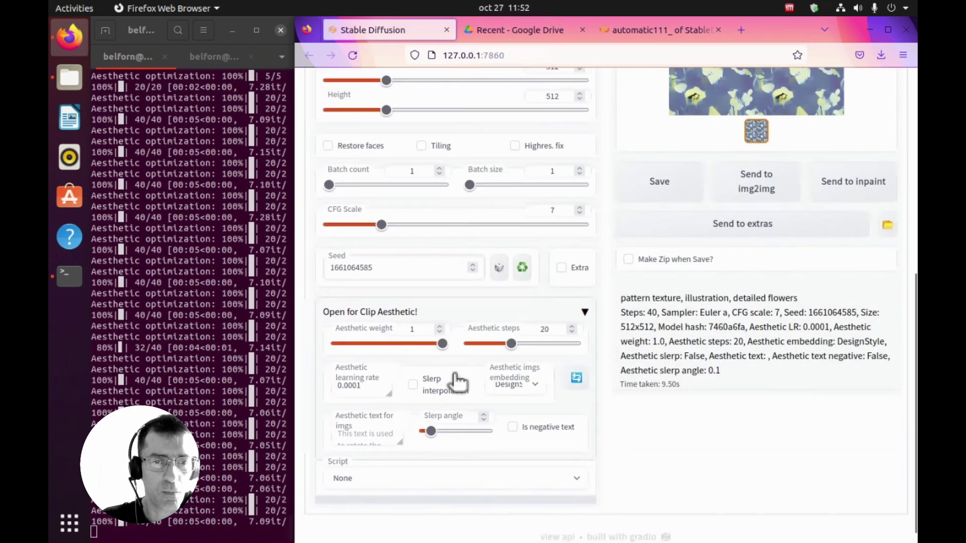
drag(443, 346, 434, 345)
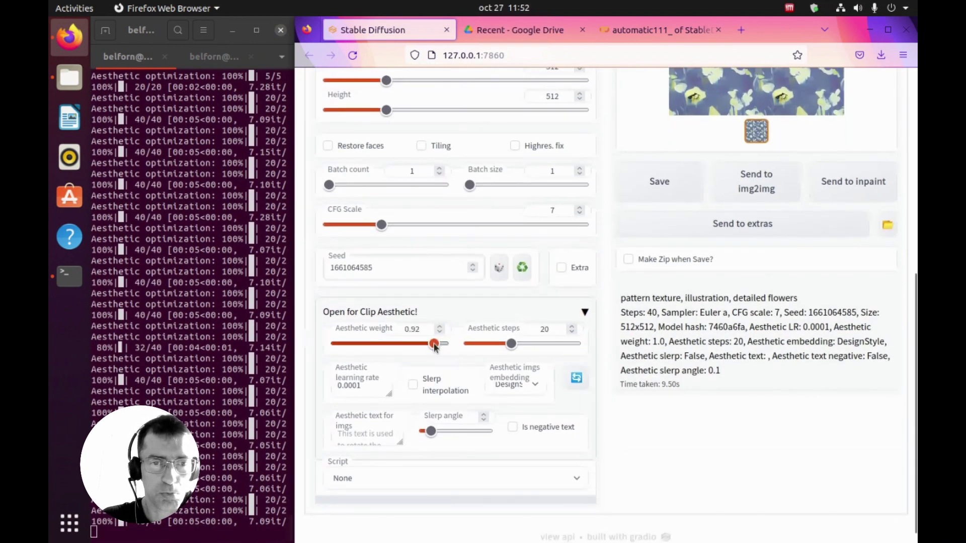
click(422, 330)
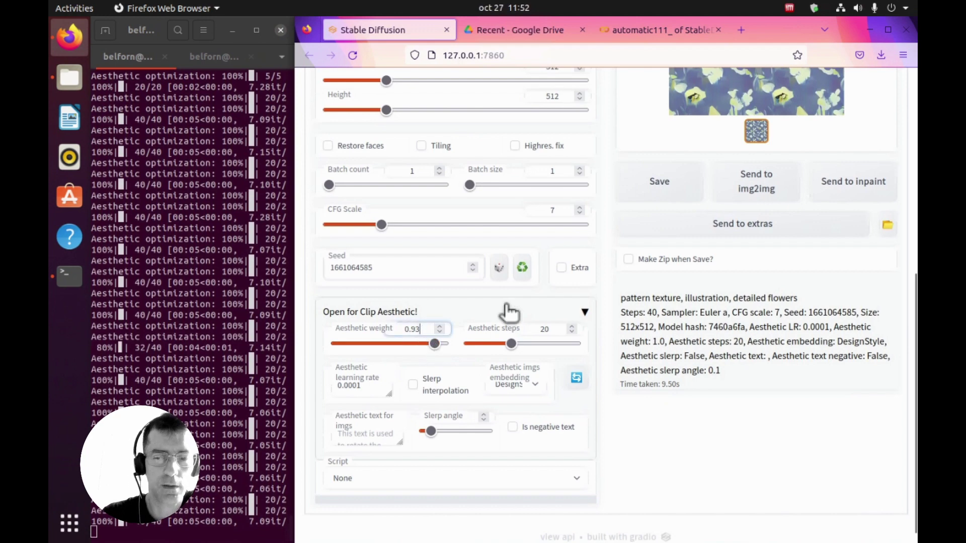
scroll(715, 463, up, 6)
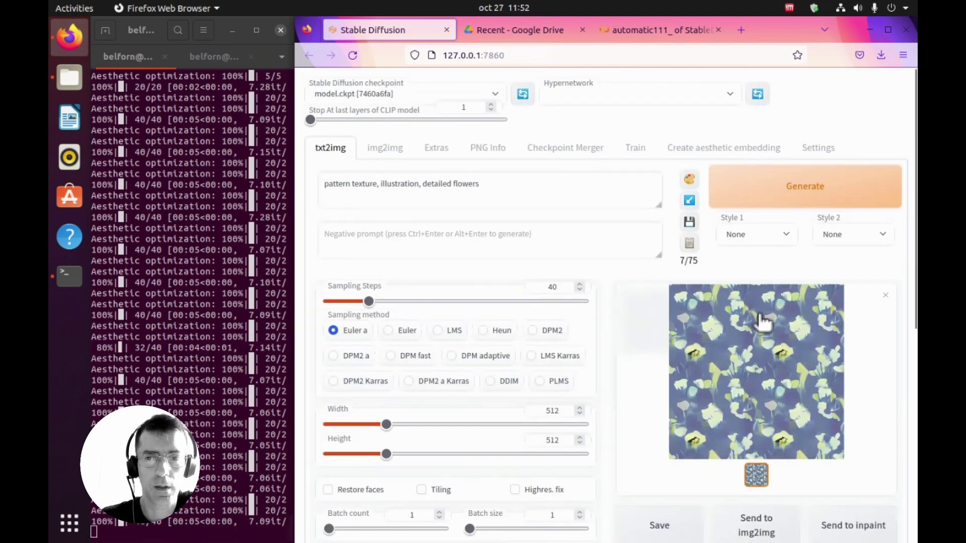
click(823, 194)
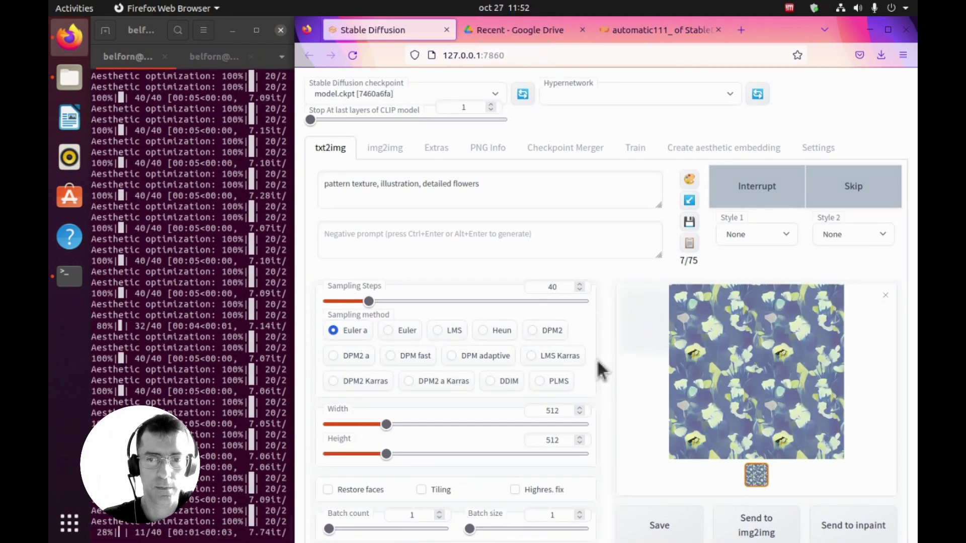
Enable Slerp interpolation in the Clip Aesthetic settings and generate another version of the pattern.
scroll(602, 371, down, 7)
scroll(601, 371, up, 7)
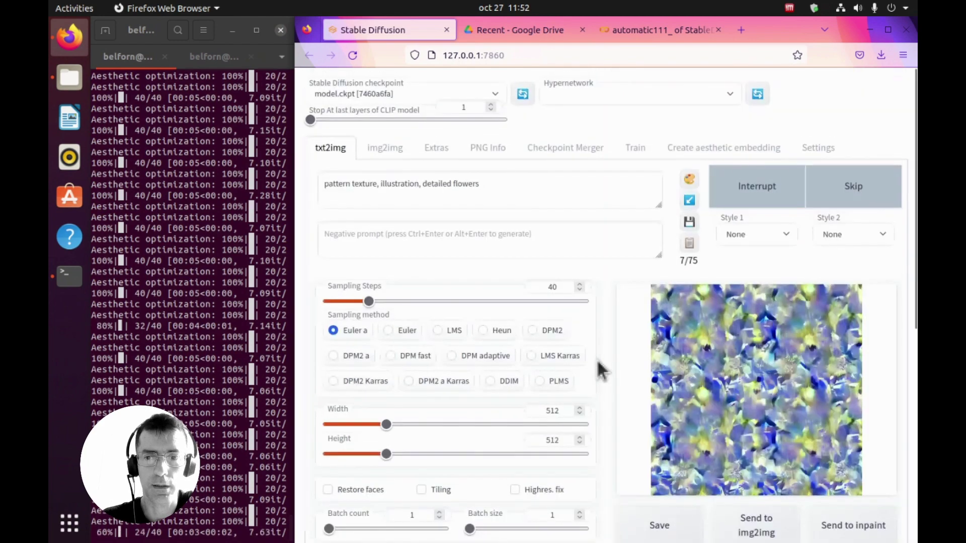
scroll(601, 371, down, 5)
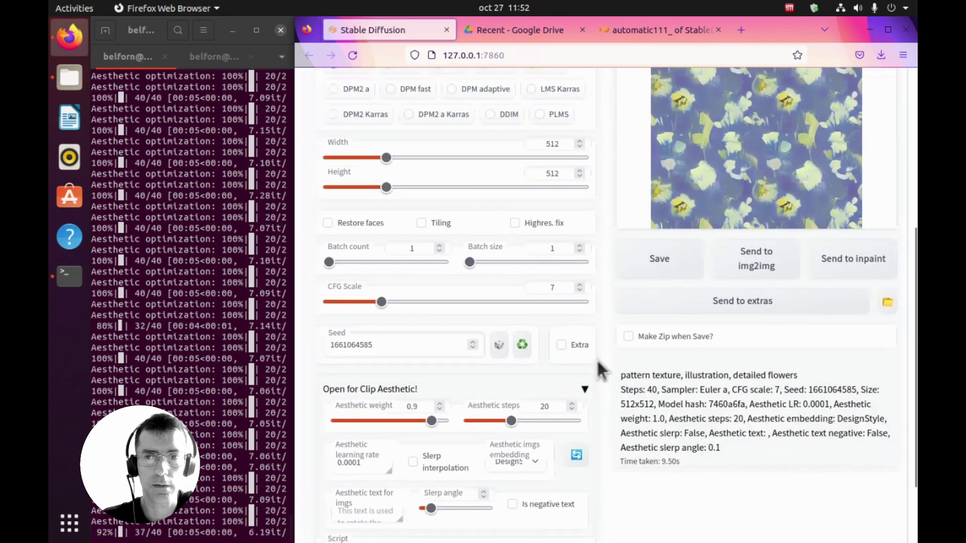
scroll(602, 371, up, 5)
scroll(601, 371, down, 7)
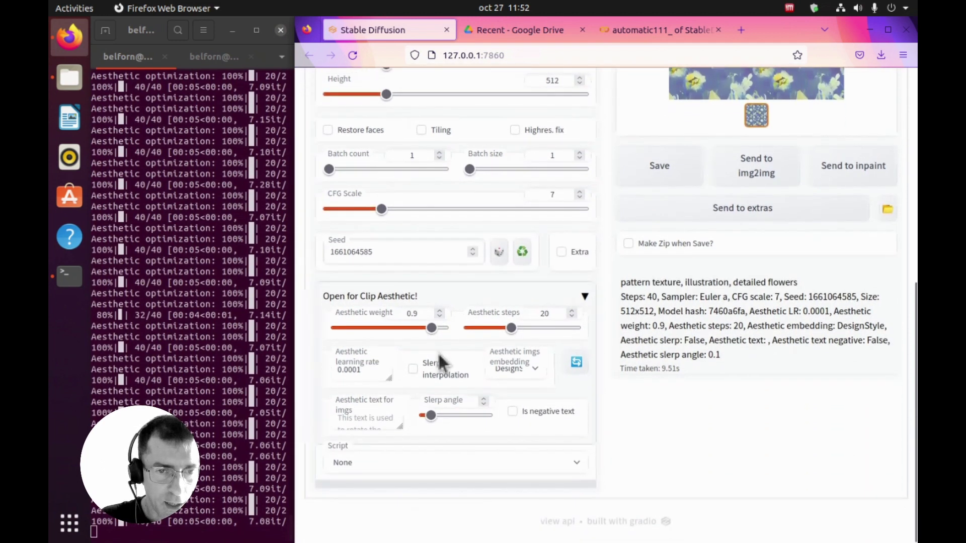
click(425, 375)
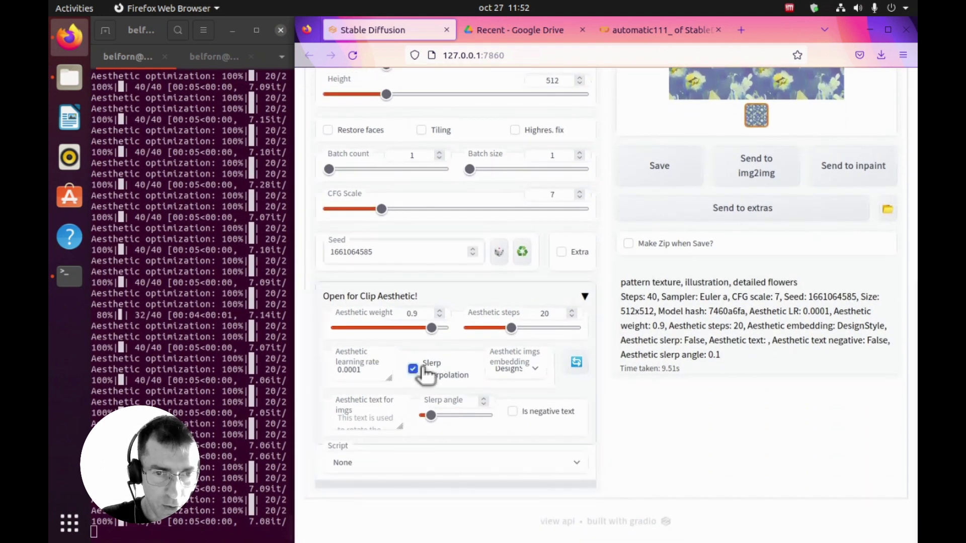
scroll(794, 327, up, 7)
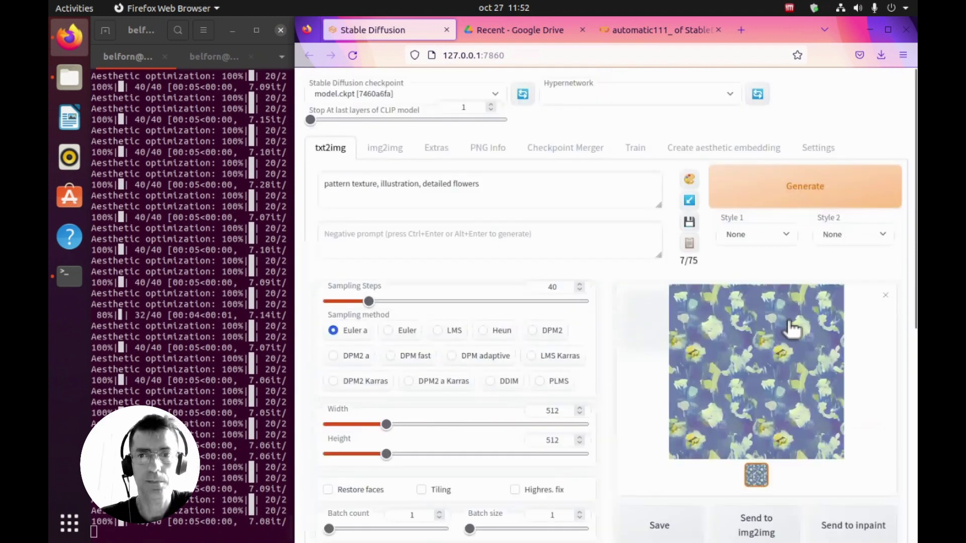
click(821, 185)
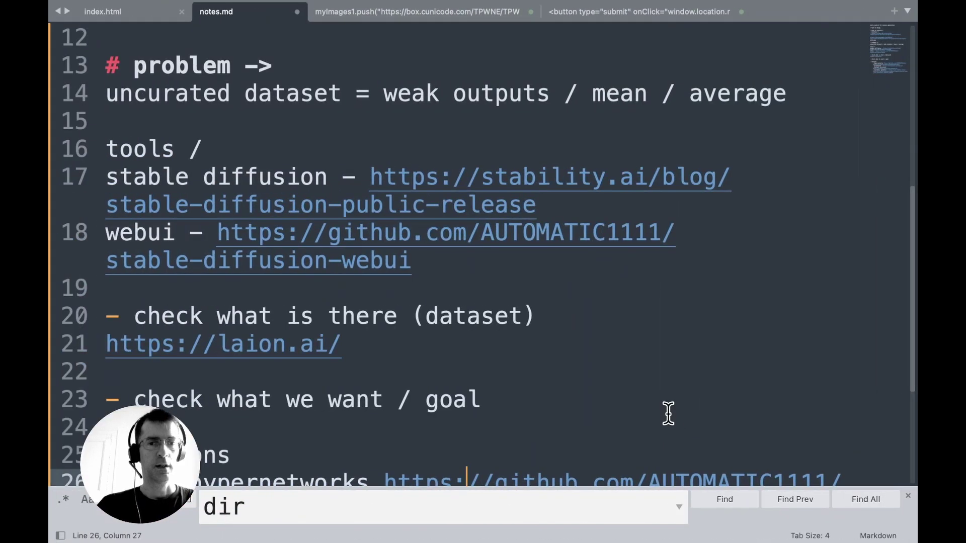
Switch to Finder and go through the newest flower pattern images in SD_outs, from 00044 back to 00040.
key(super+Tab)
key(super+Tab)
key(super+Tab)
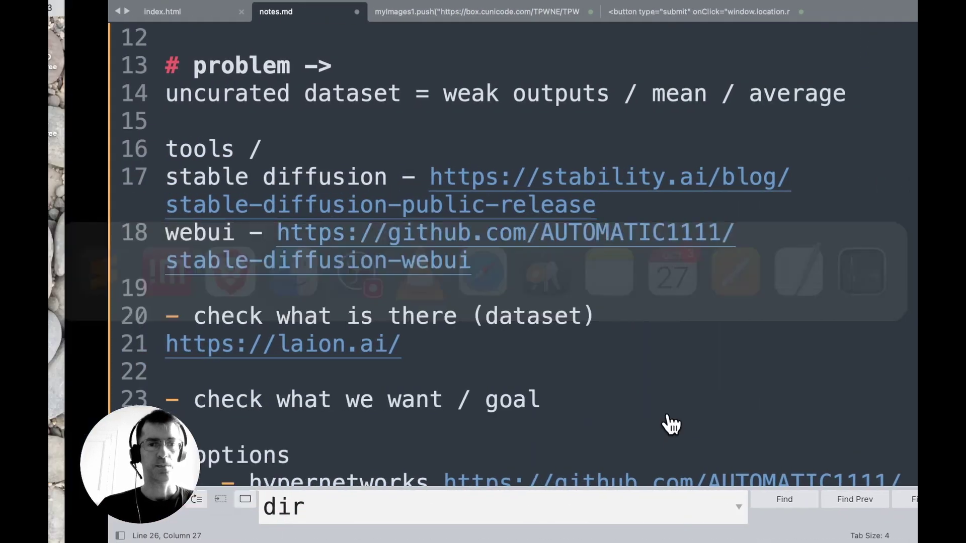
scroll(501, 368, down, 5)
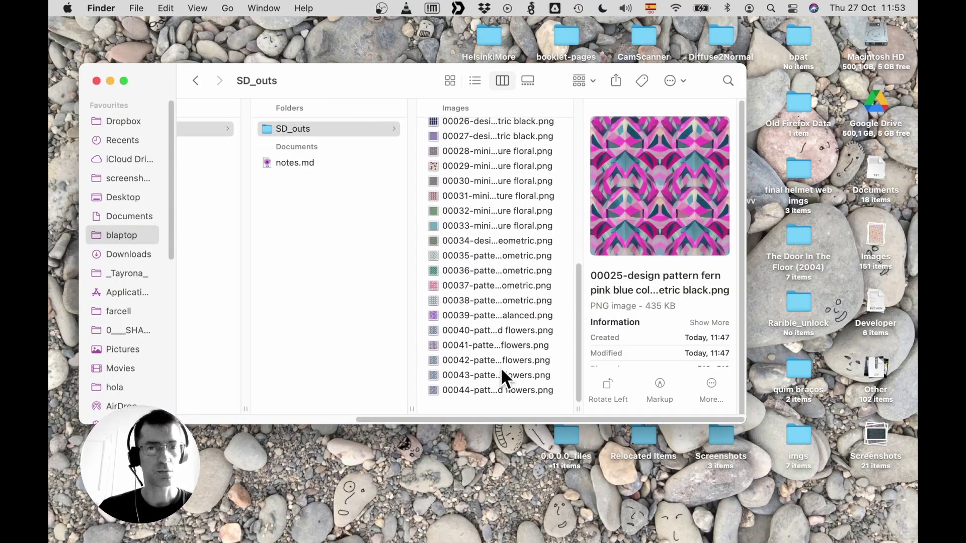
click(455, 400)
key(Up)
key(Up)
key(Up)
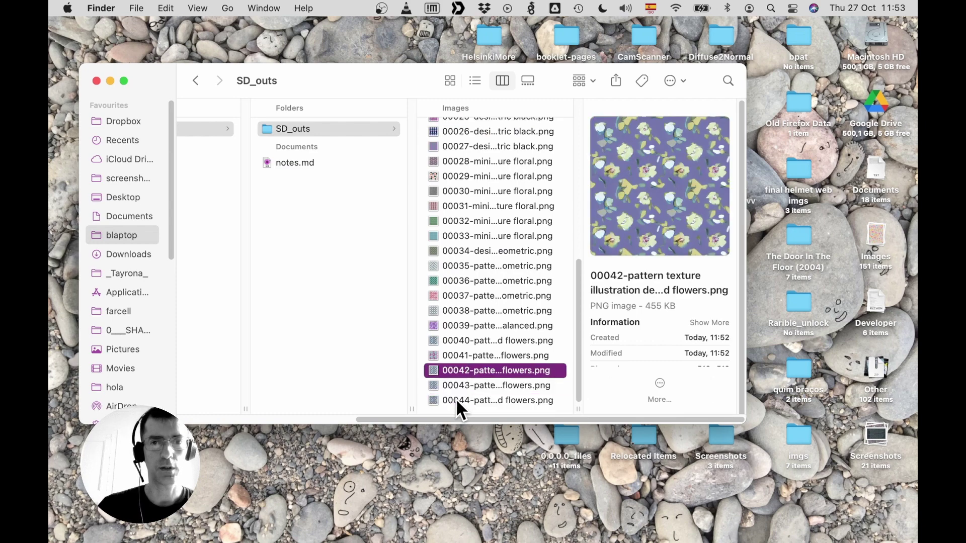
key(Up)
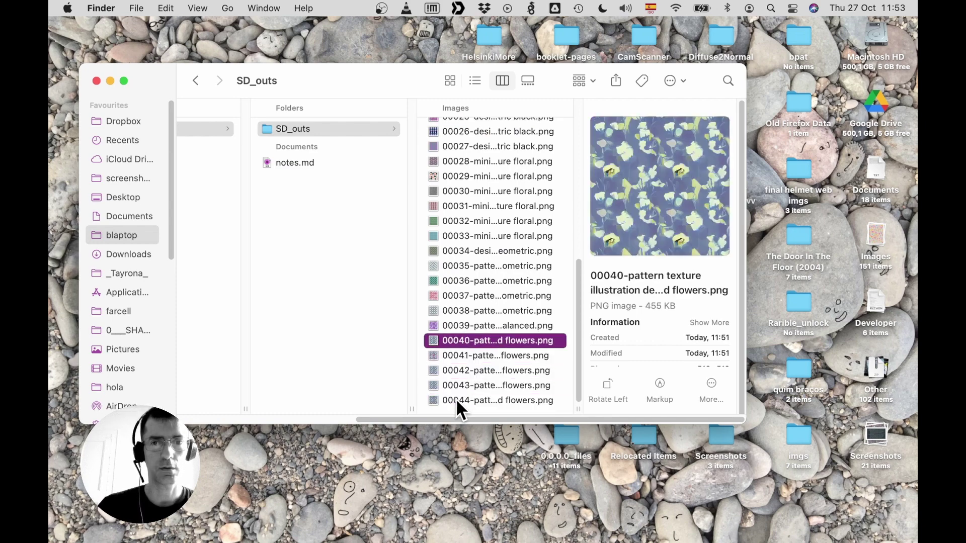
Select the flower pattern images 00040 to 00044 and preview them together as a full-screen grid.
key(shift+Down)
key(shift+Down)
key(shift+Down)
key(shift+Down)
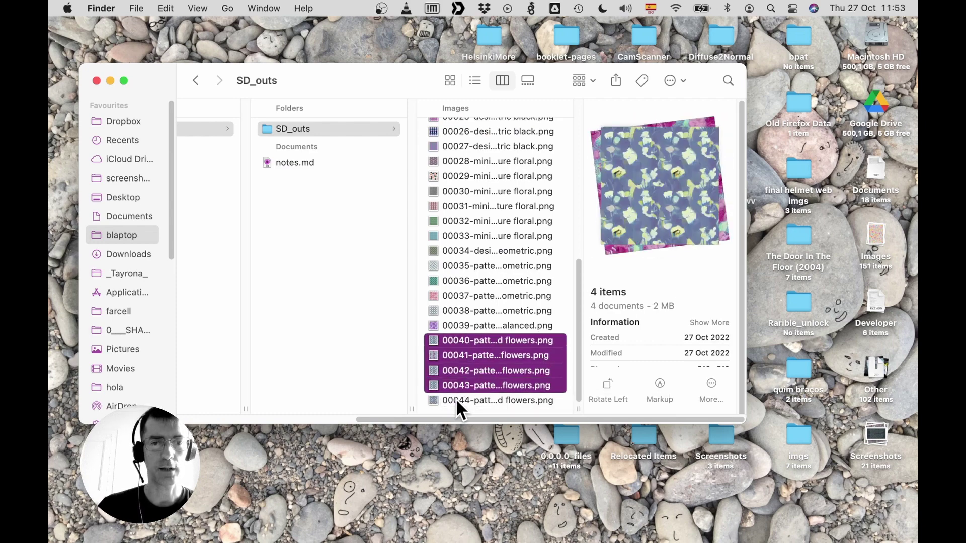
key(space)
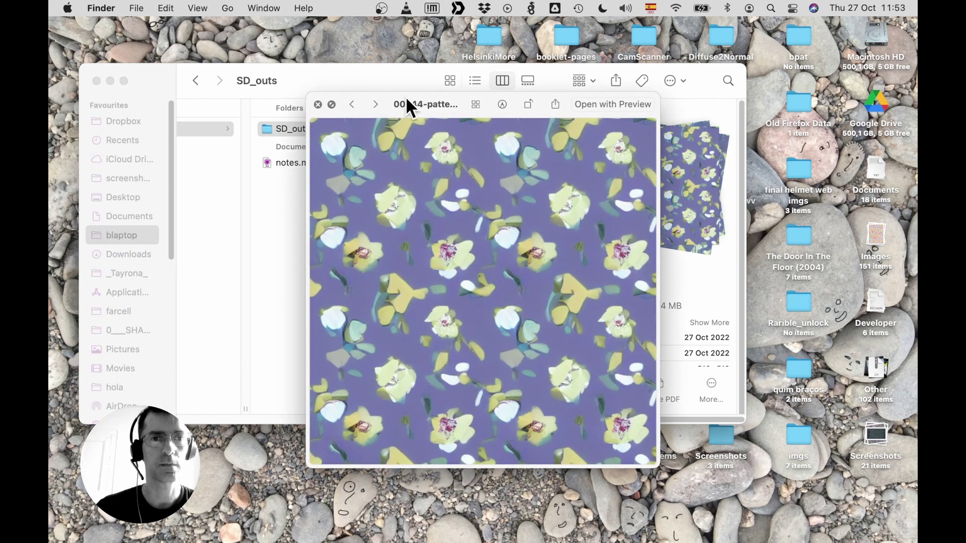
click(332, 103)
click(487, 474)
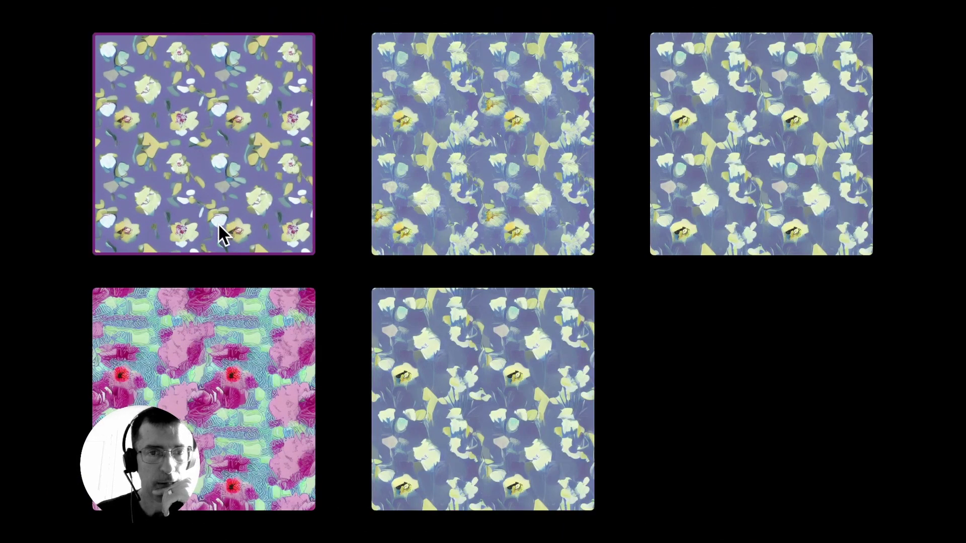
Open the second pattern from the preview grid and compare the generated flower patterns one by one in full screen.
click(410, 213)
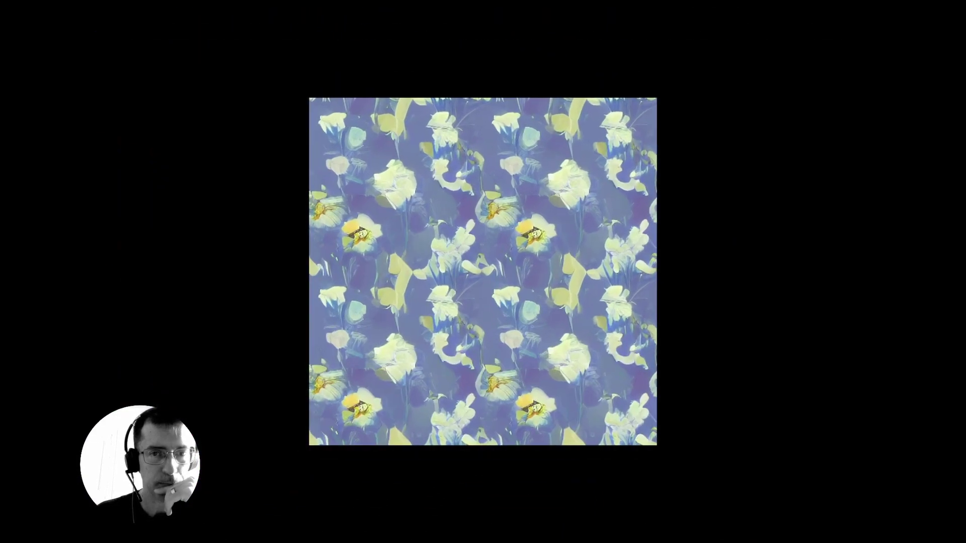
key(Right)
key(Right)
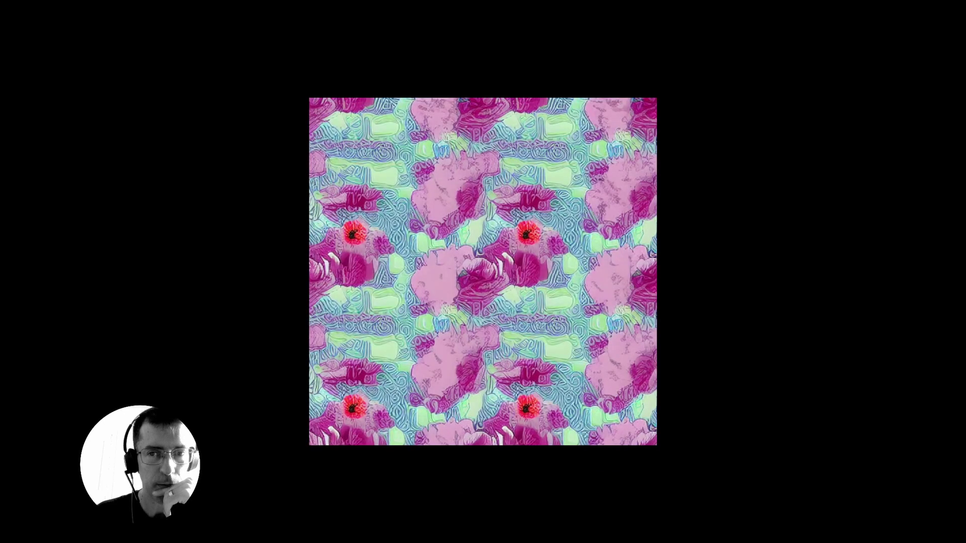
key(Right)
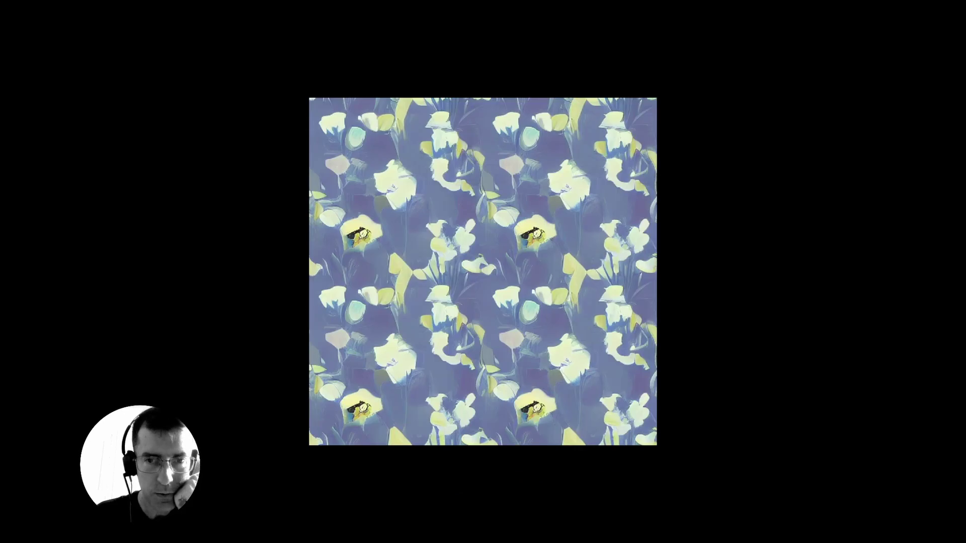
key(Left)
key(Right)
key(Right)
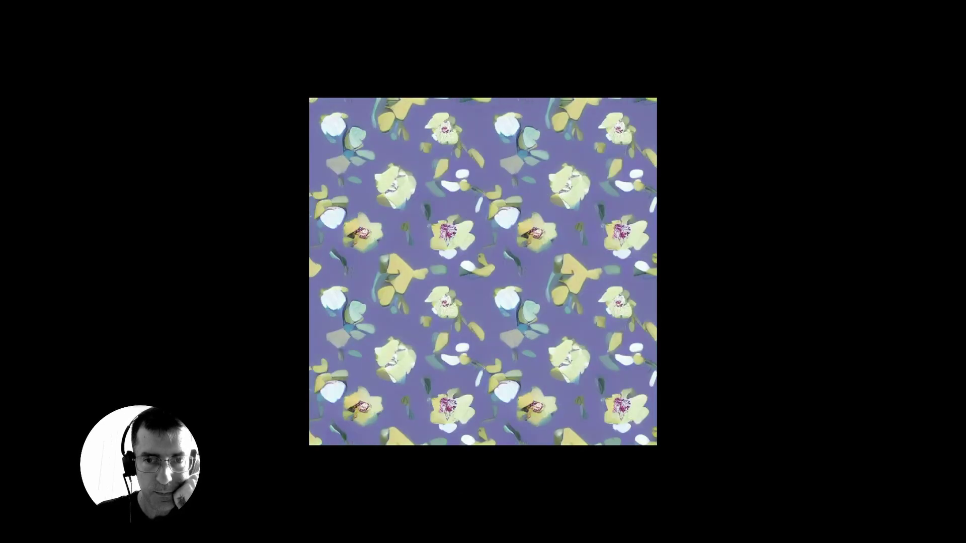
key(Right)
key(Left)
key(Left)
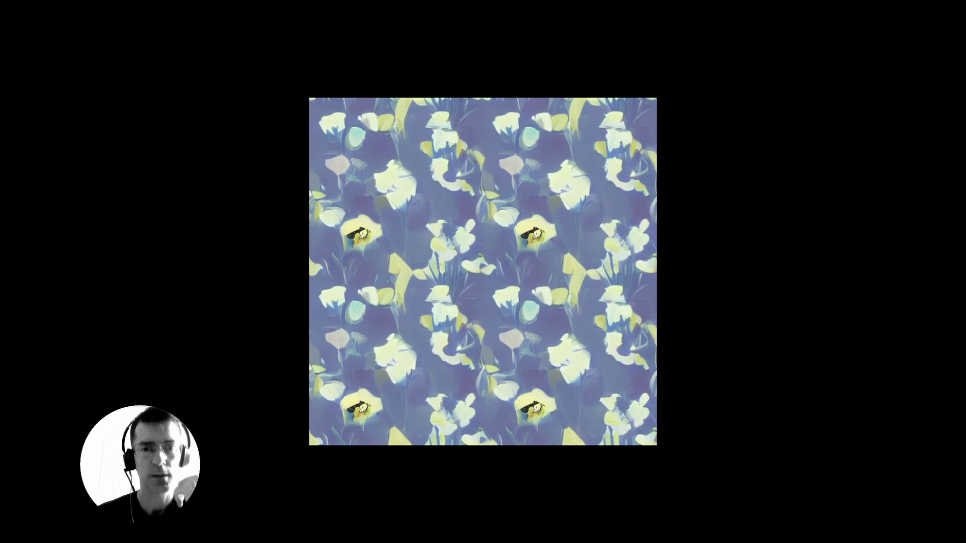
mouse_move(478, 203)
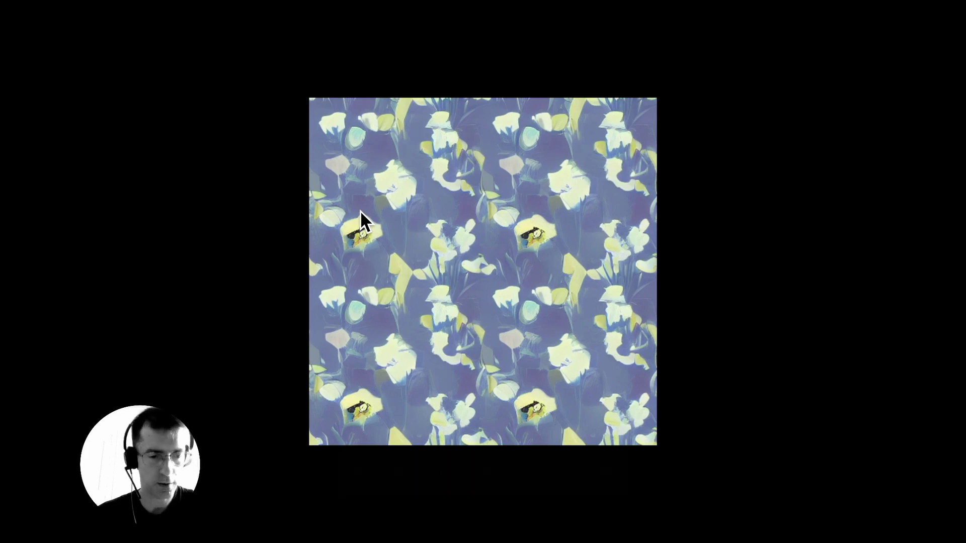
Close the full-screen image preview and switch from Finder back to the Stable Diffusion web UI.
key(Escape)
key(space)
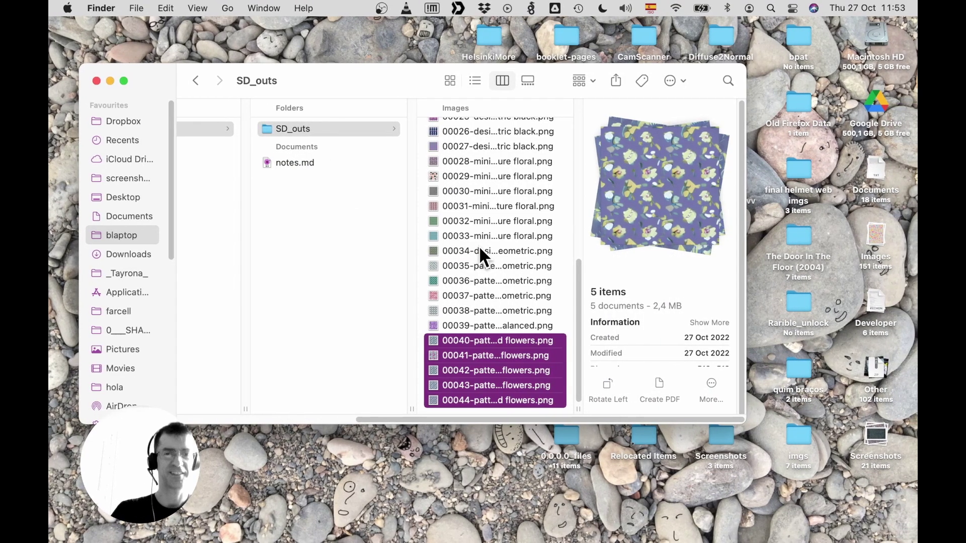
key(super+Tab)
key(super+Tab)
key(super+Tab)
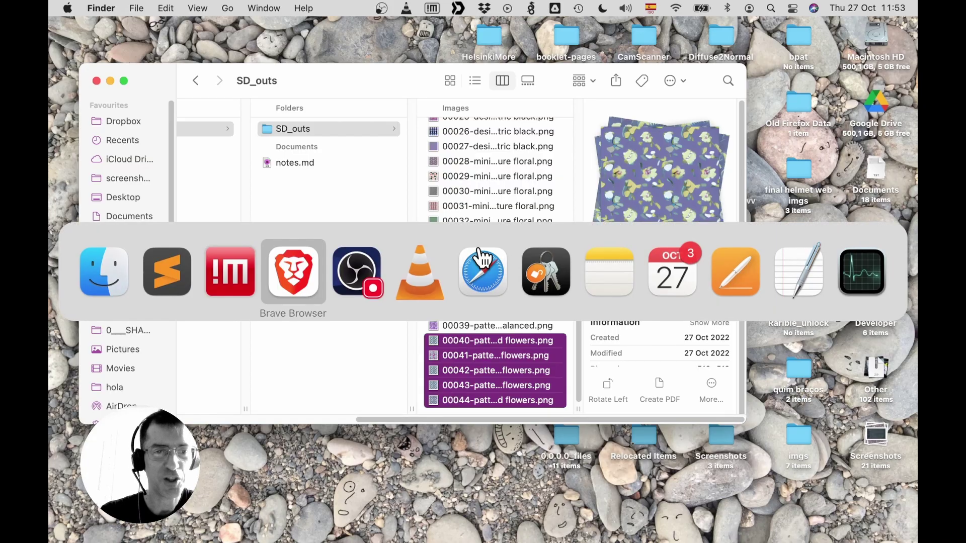
scroll(517, 301, down, 15)
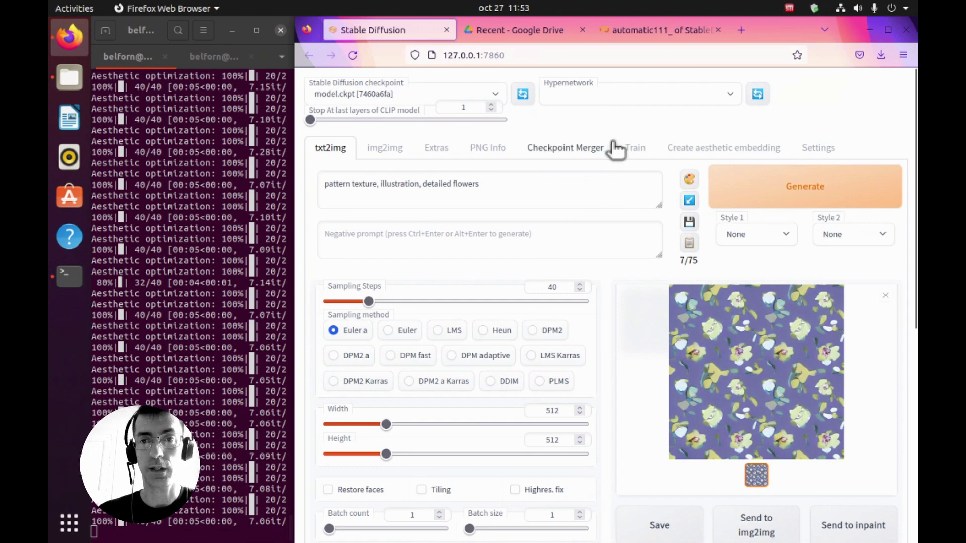
Open the web UI's embedding and hypernetwork training settings, and examine the GPU memory use in the terminal's monitoring session.
click(635, 154)
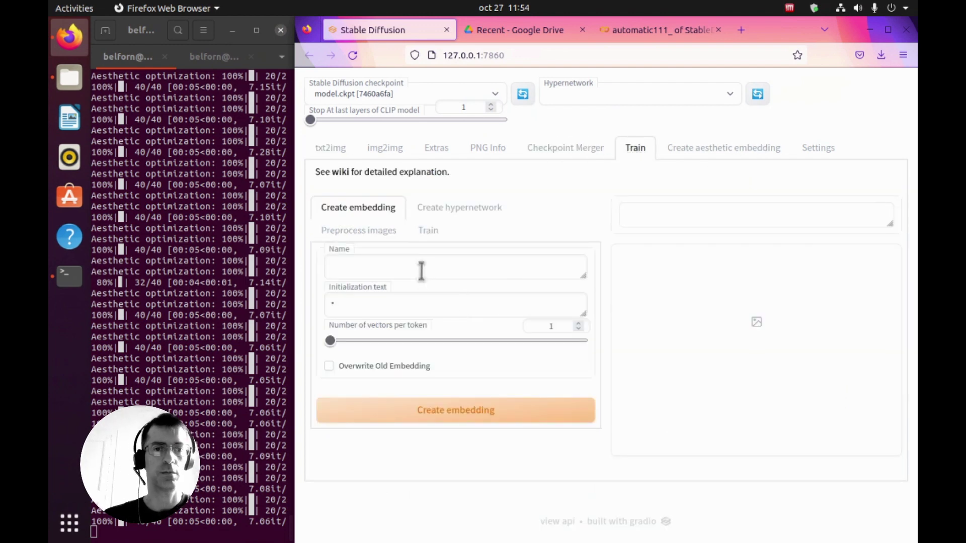
click(428, 233)
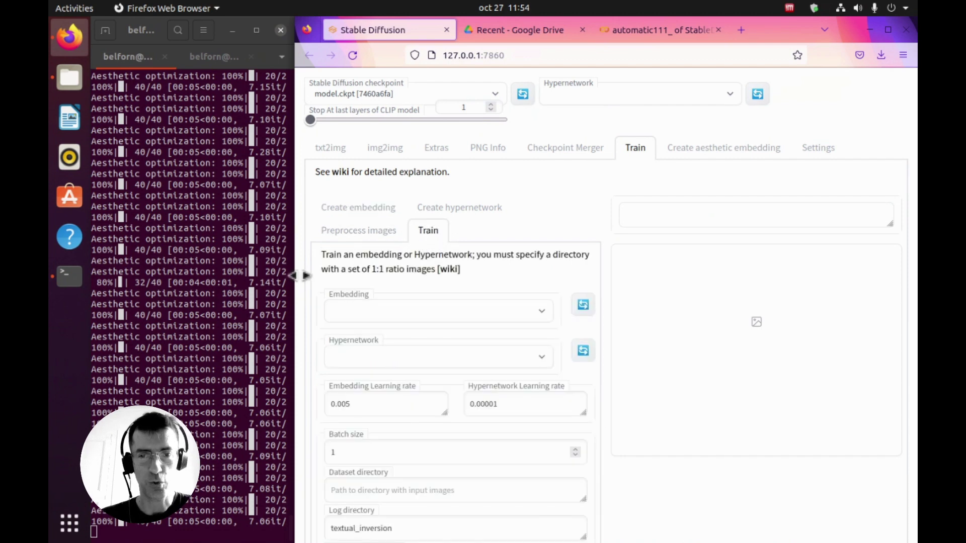
click(206, 66)
drag(295, 196, 560, 196)
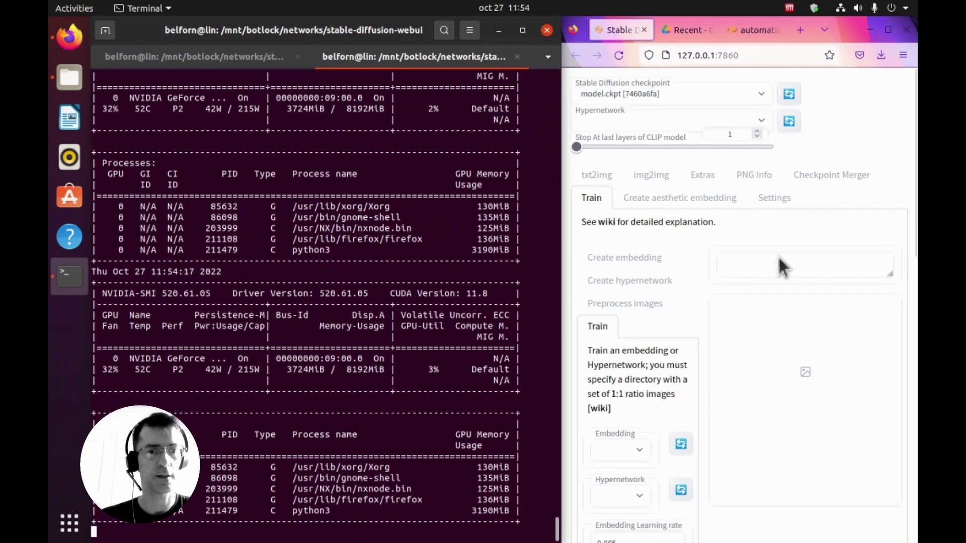
drag(553, 274, 338, 275)
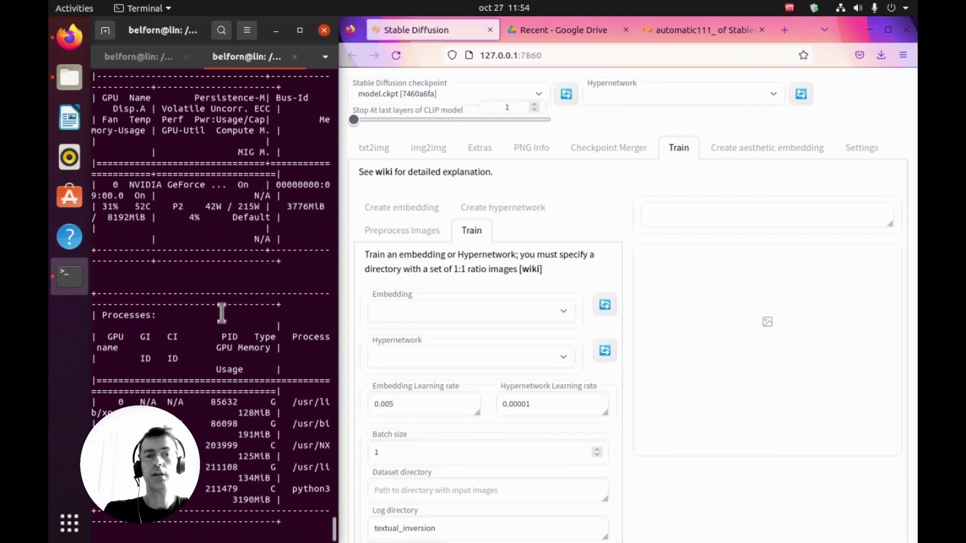
Switch to the automatic111_ of StableDiffusionUI-Voldemort V1.2.ipynb Colab notebook and give it more room beside the terminal.
click(727, 39)
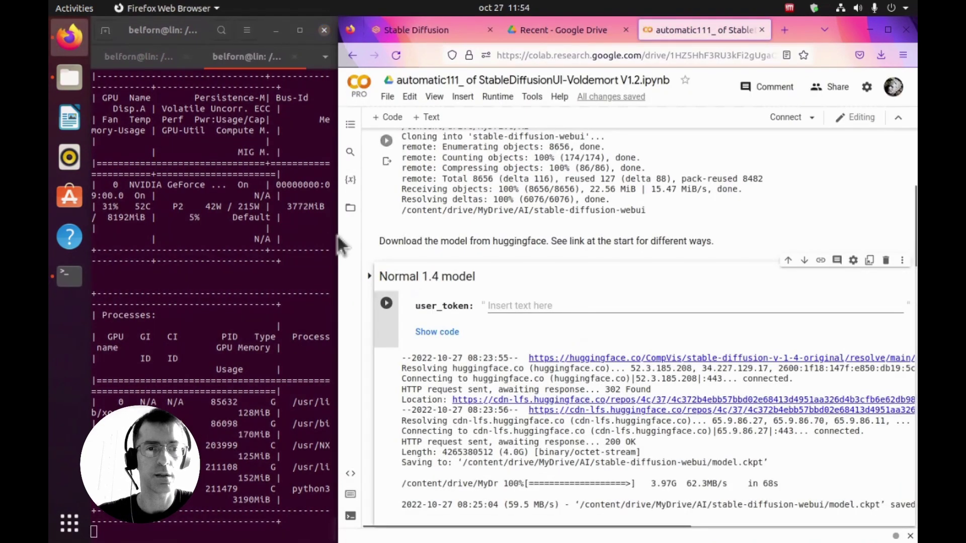
drag(338, 236, 260, 236)
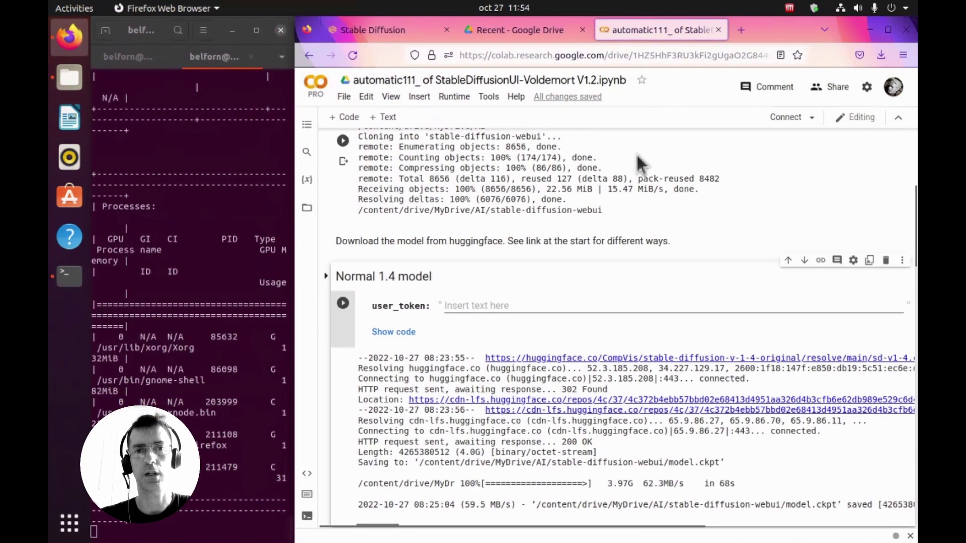
scroll(638, 163, up, 5)
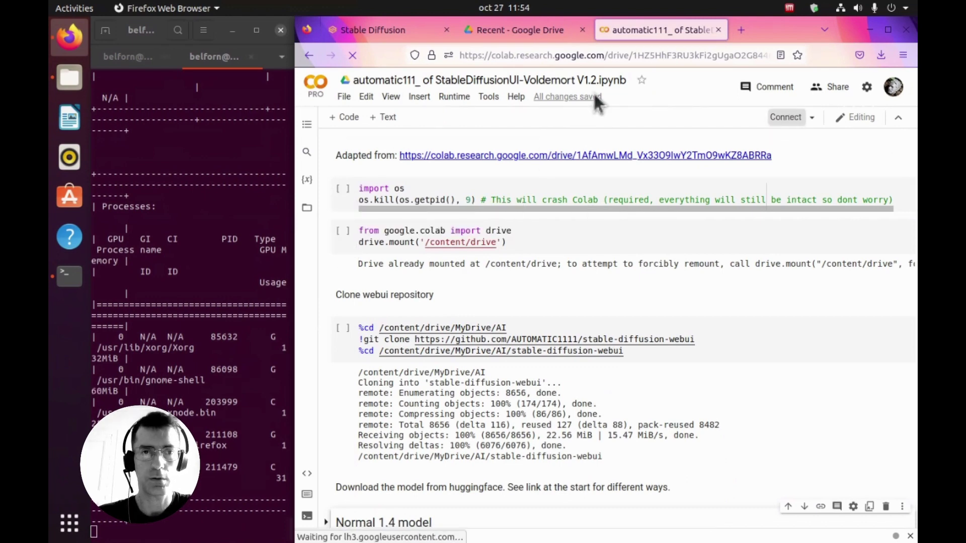
Set the notebook's GPU class to Premium and its runtime shape to High-RAM, and save the notebook settings.
click(489, 98)
click(458, 97)
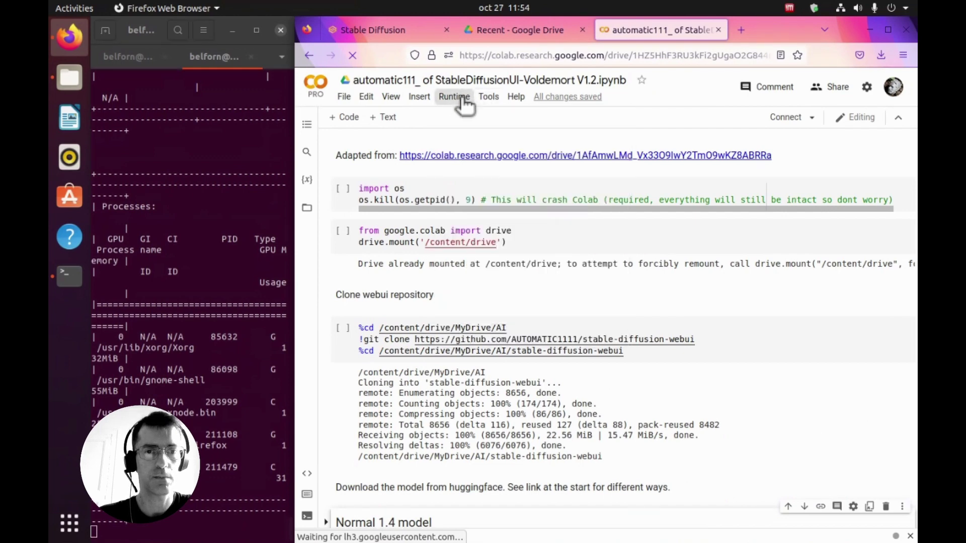
click(460, 98)
click(487, 297)
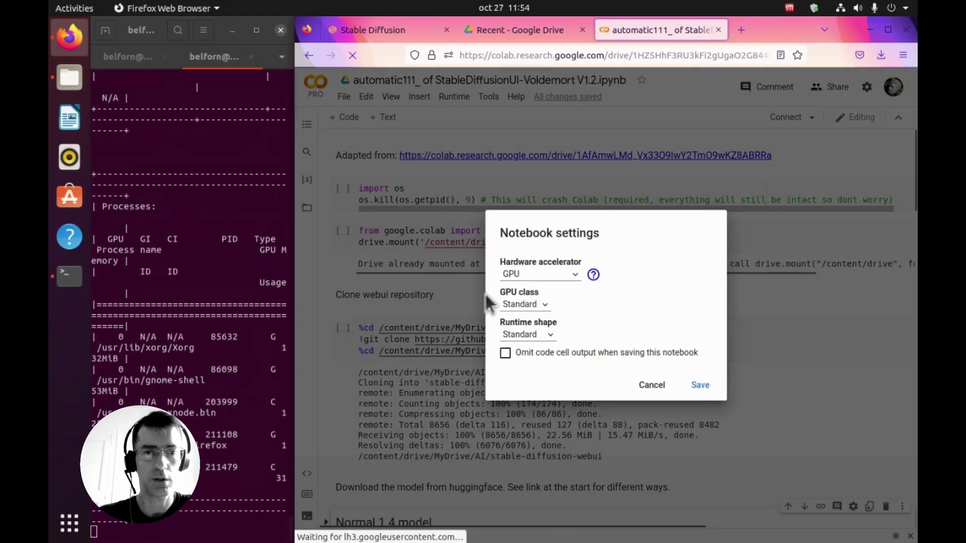
click(542, 305)
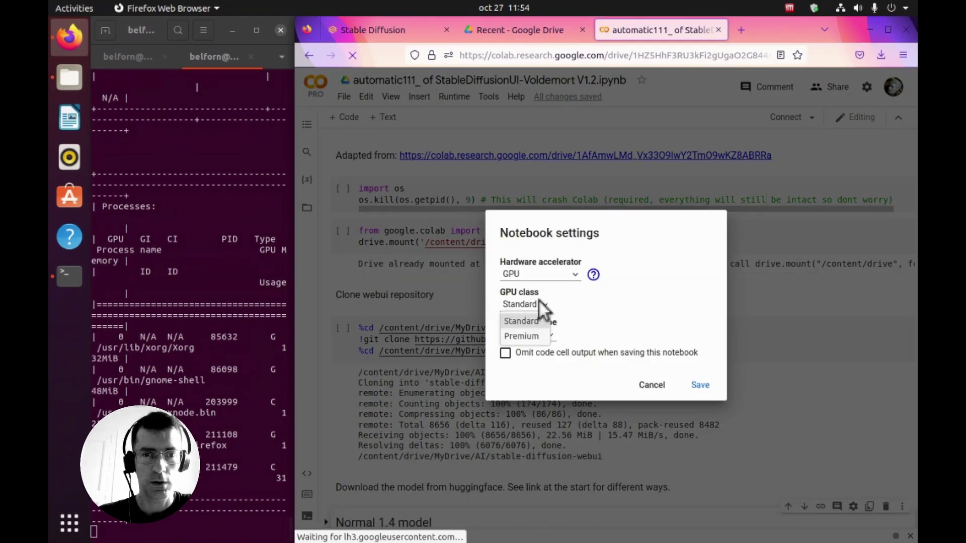
click(528, 335)
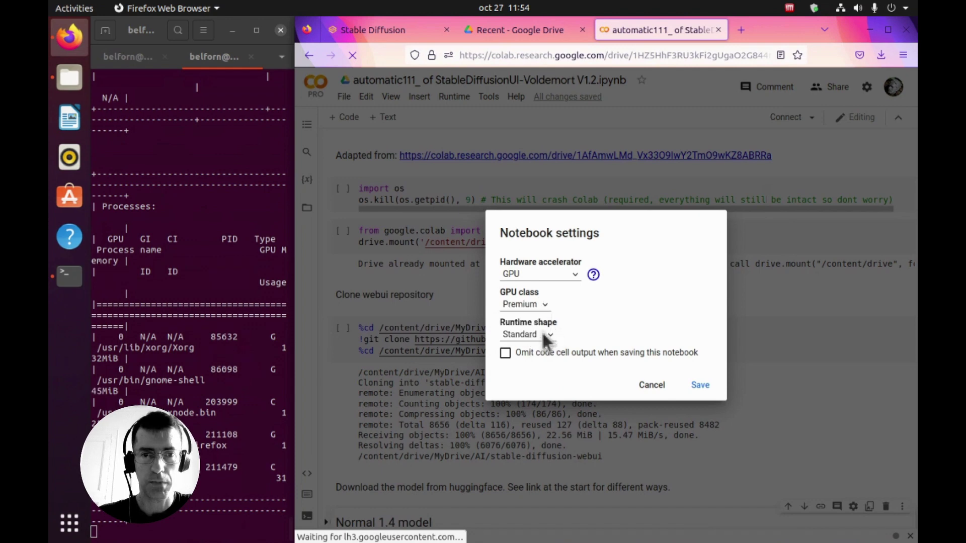
click(544, 337)
click(533, 366)
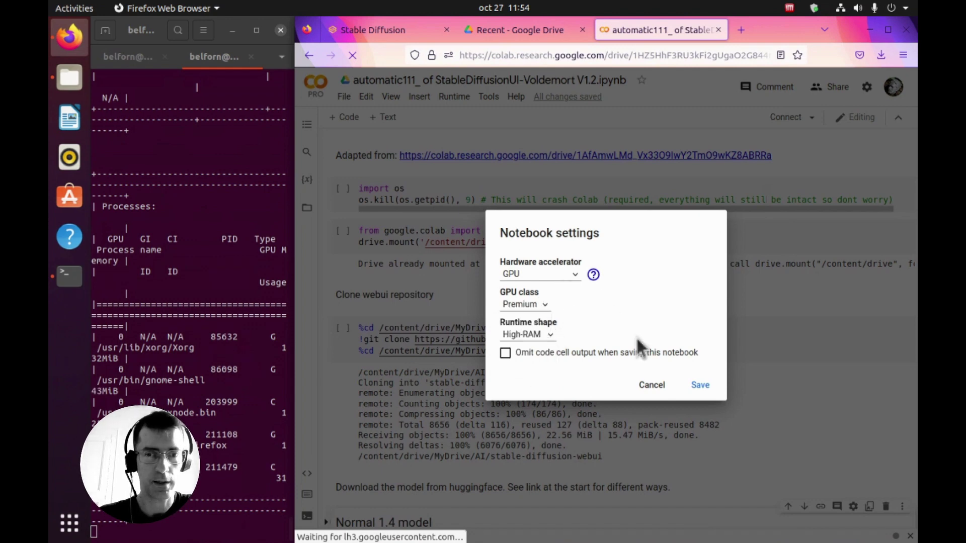
click(704, 395)
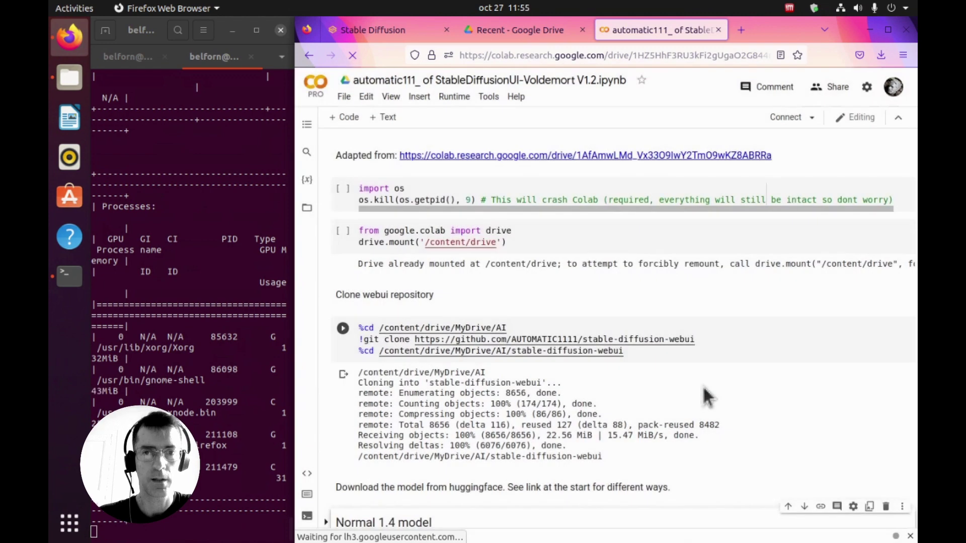
Connect the notebook to a runtime and show its file browser in a maximized browser window.
click(788, 120)
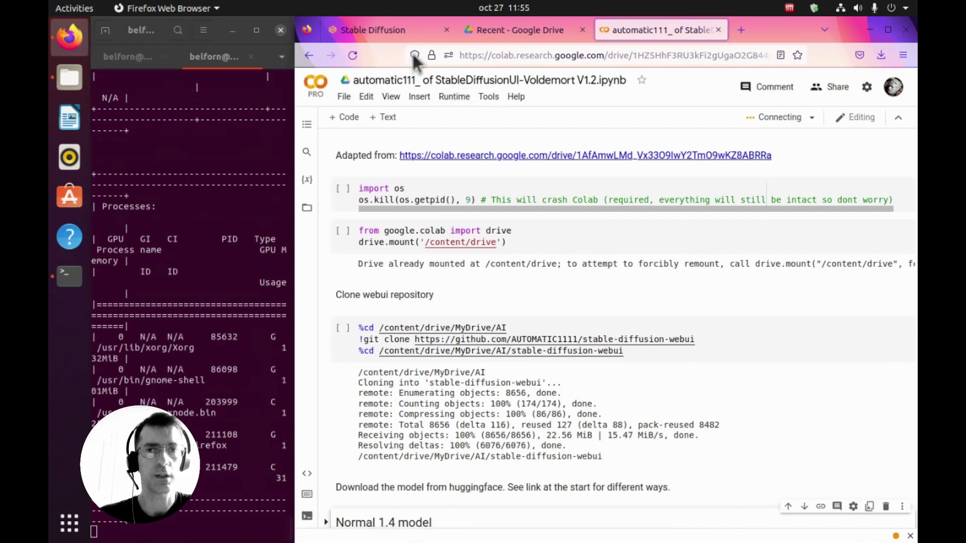
drag(769, 26, 597, 2)
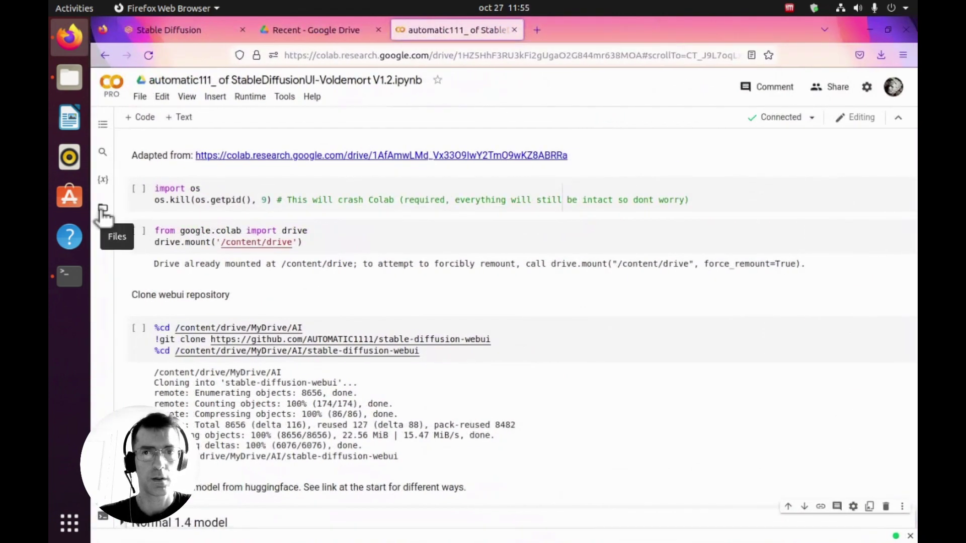
click(103, 210)
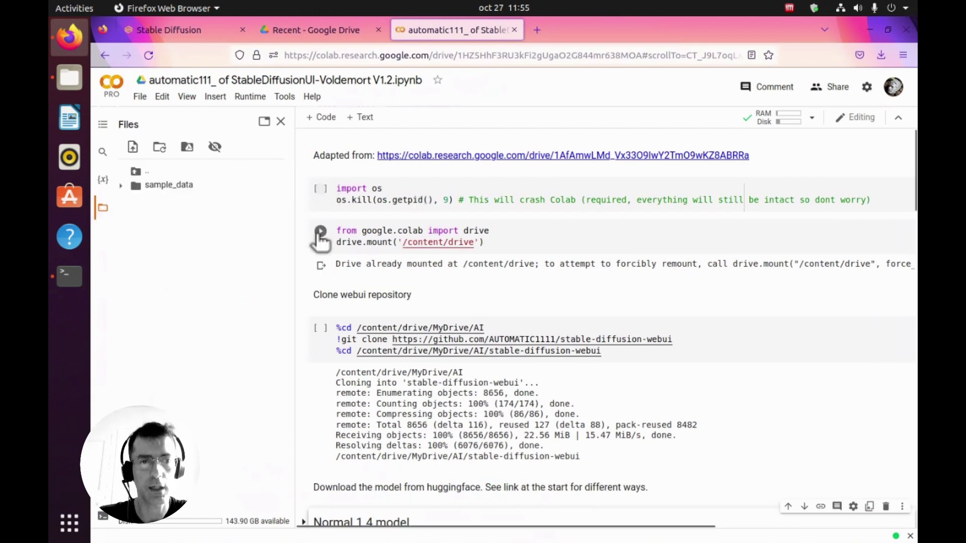
Run the os.kill cell and the drive.mount cell, and grant the notebook access to the account's Google Drive.
click(321, 189)
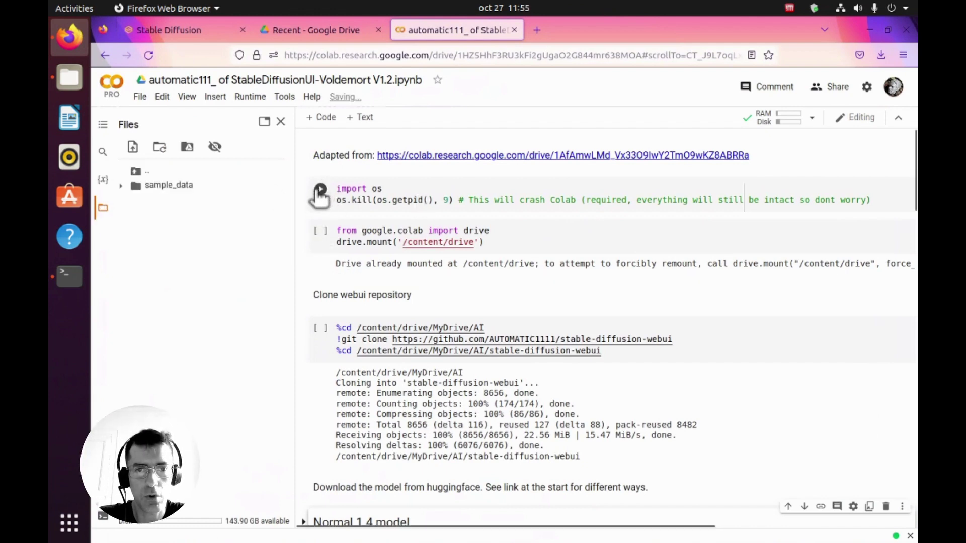
click(321, 231)
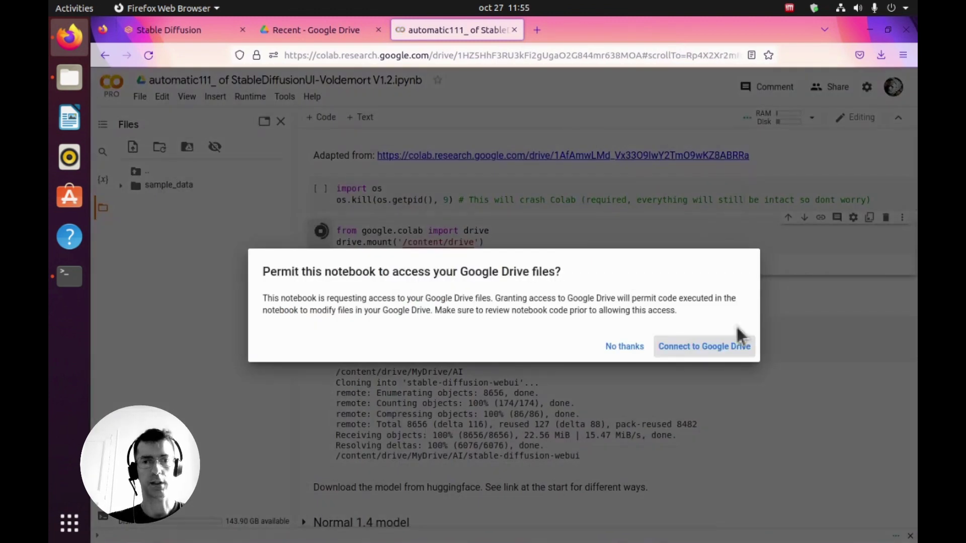
click(707, 346)
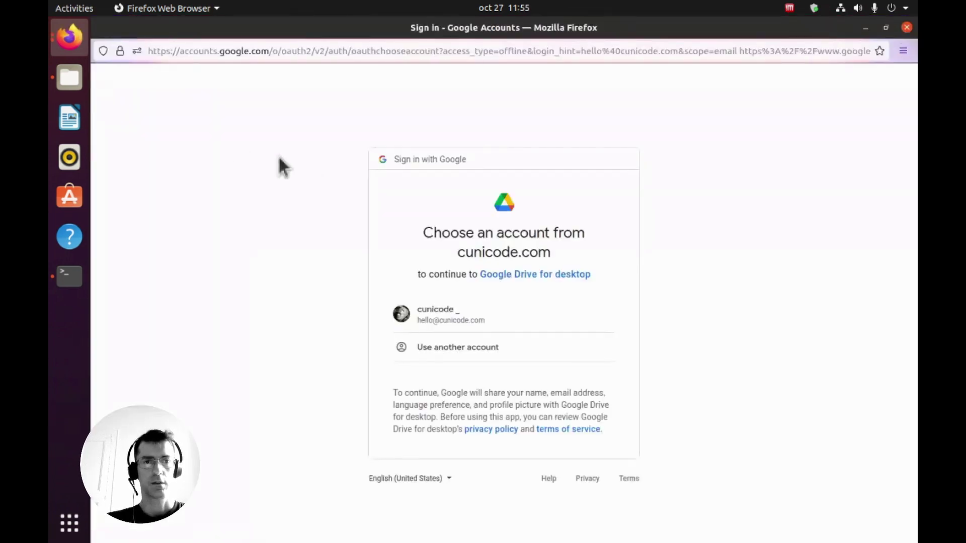
click(527, 317)
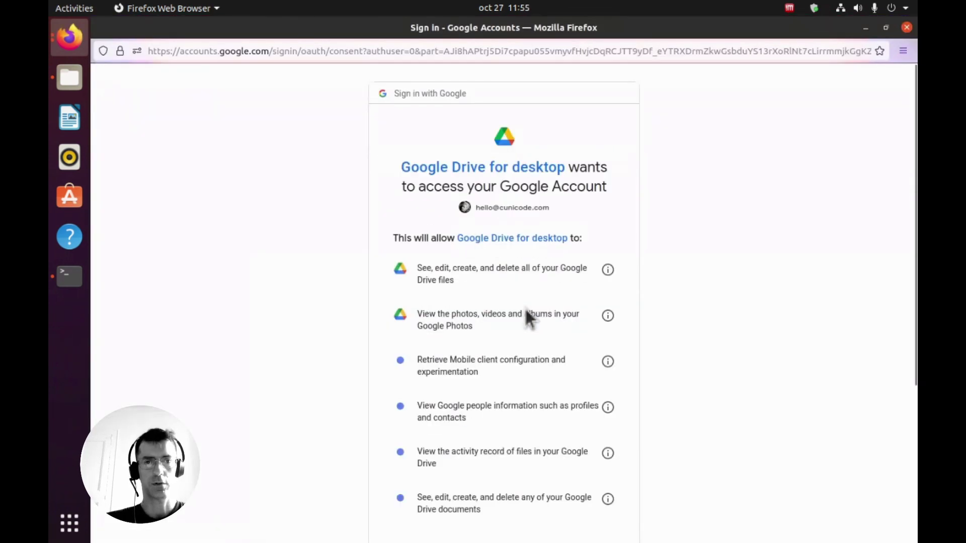
scroll(622, 463, down, 4)
click(570, 458)
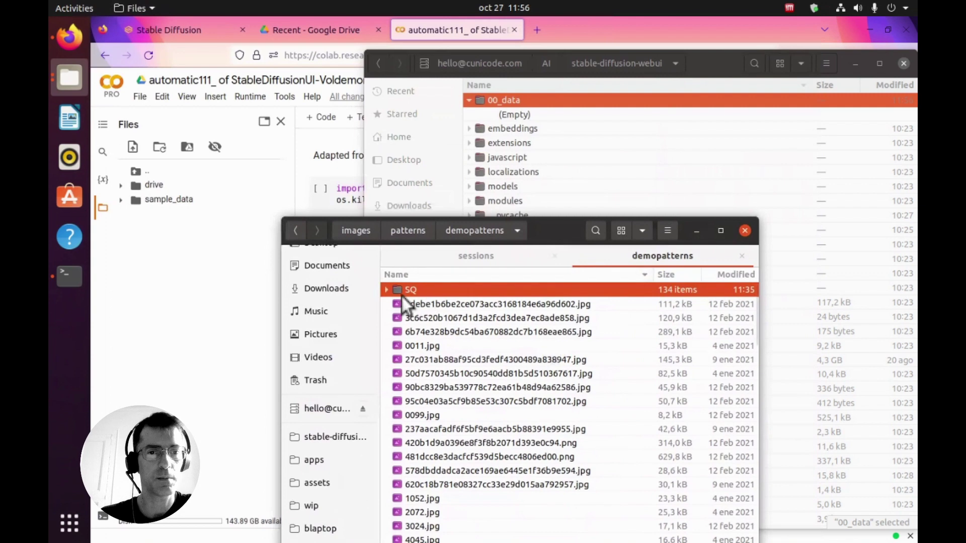
Copy the SQ folder from demopatterns into the 00_data folder of stable-diffusion-webui on Google Drive.
drag(408, 291, 508, 104)
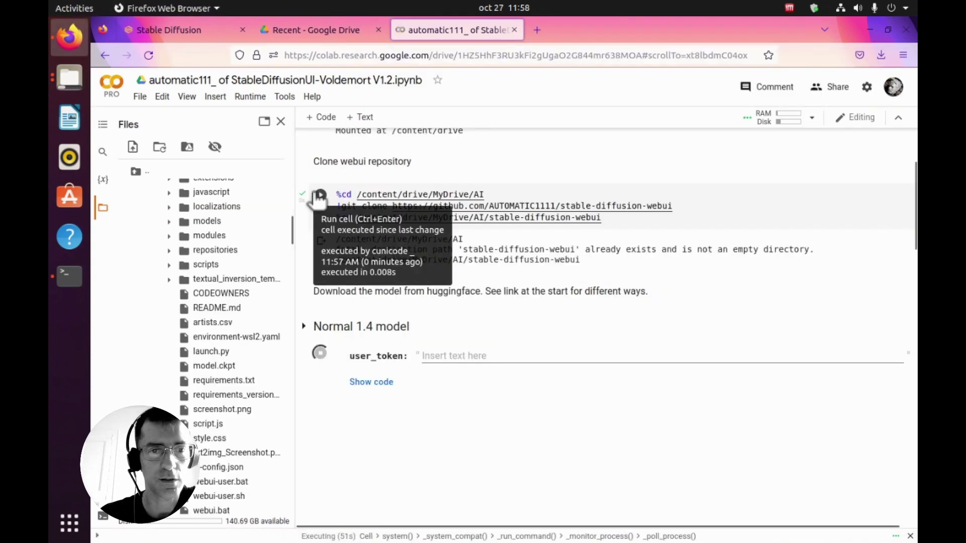
Queue the notebook's web UI launch cell that uses the --share, --gradio-debug and --gradio-auth arguments.
scroll(324, 357, down, 7)
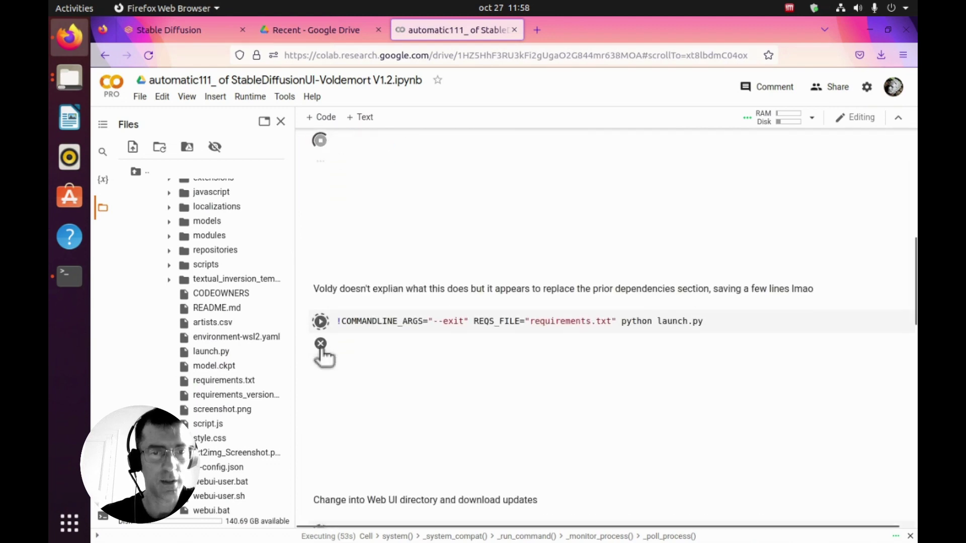
scroll(324, 346, down, 7)
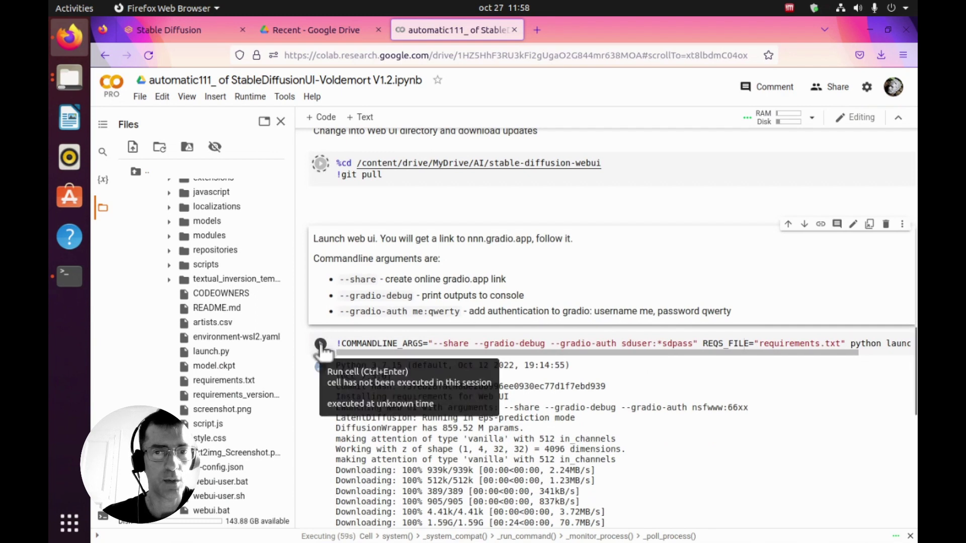
click(321, 347)
click(320, 347)
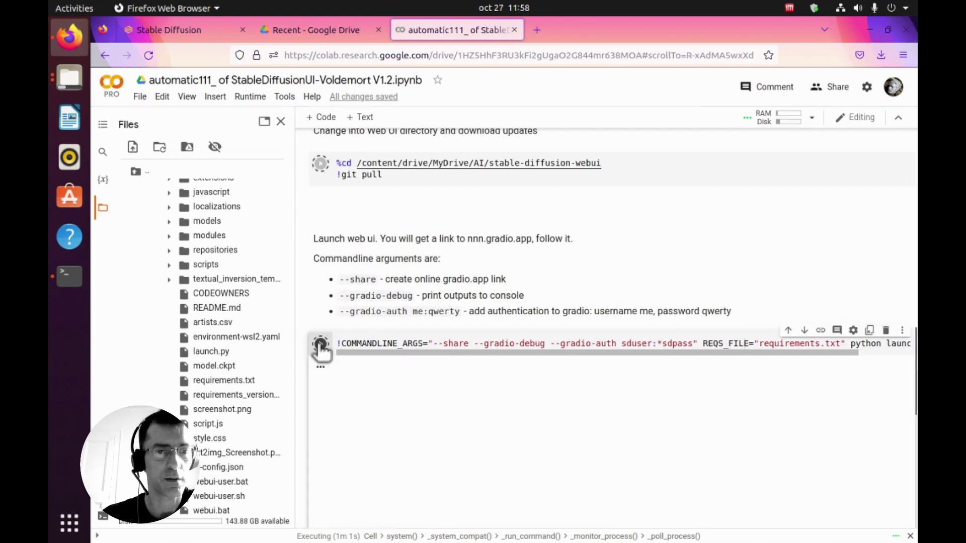
scroll(321, 351, down, 5)
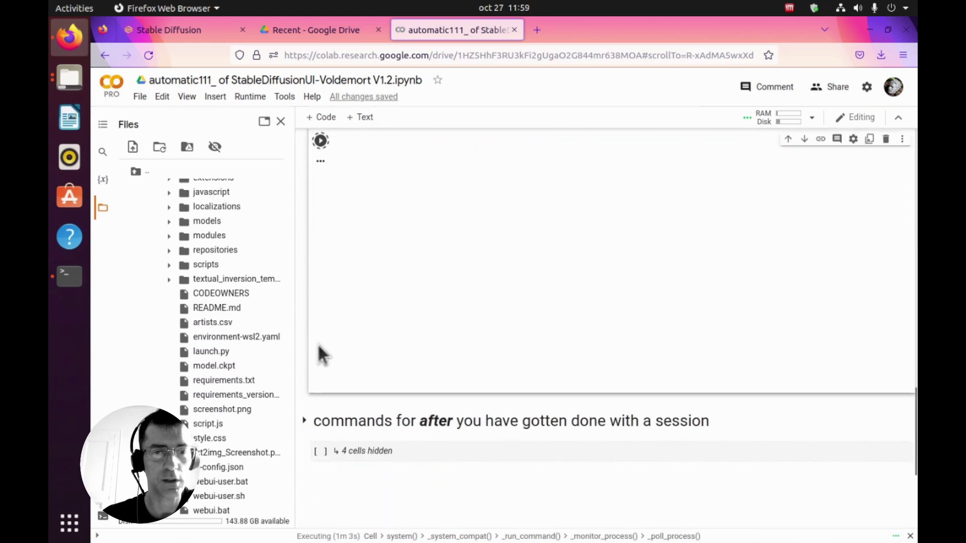
scroll(322, 354, up, 3)
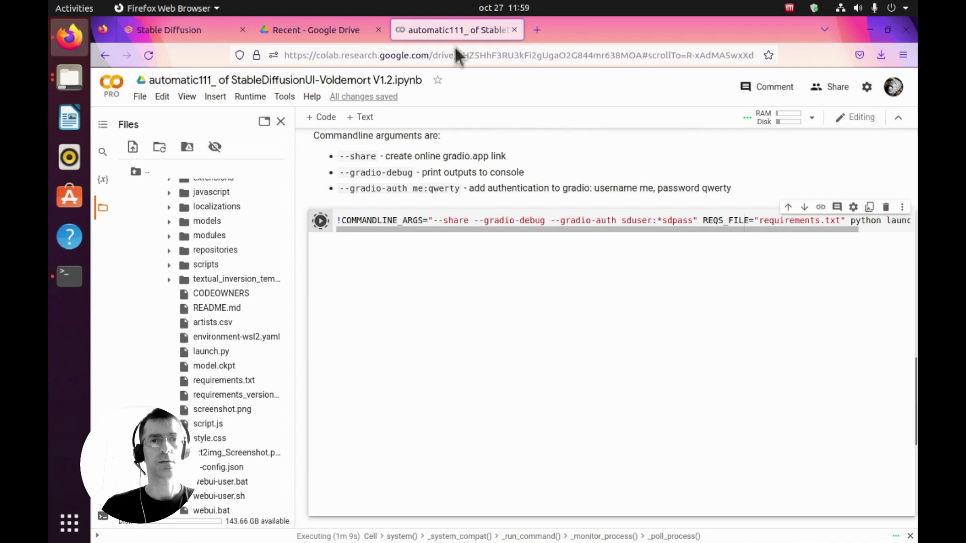
View the local web UI's training page and the running Colab notebook, and switch to Google Drive.
click(201, 29)
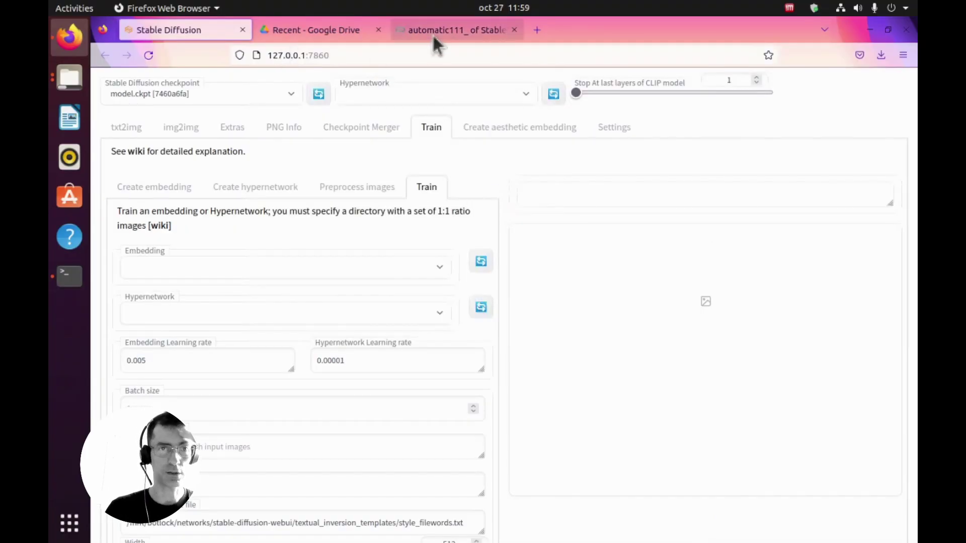
click(439, 27)
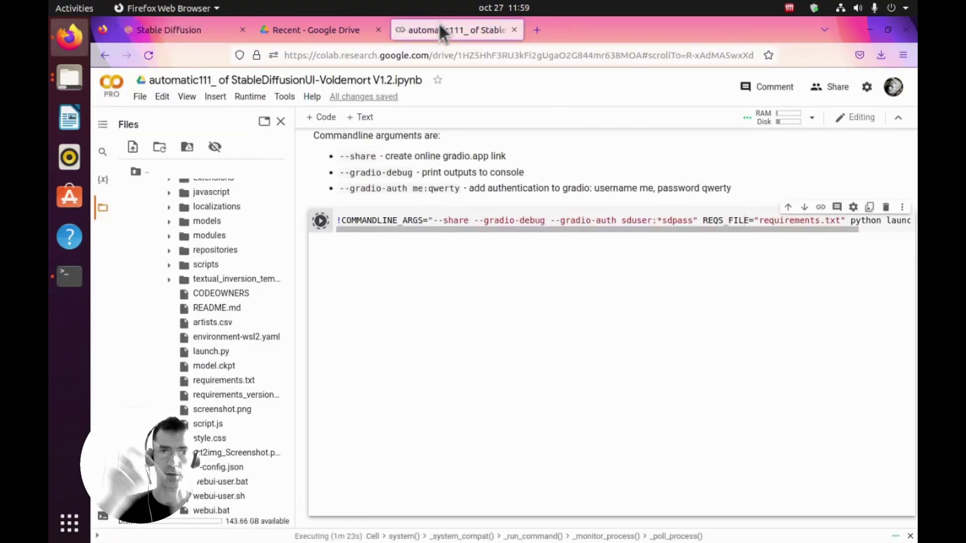
click(325, 32)
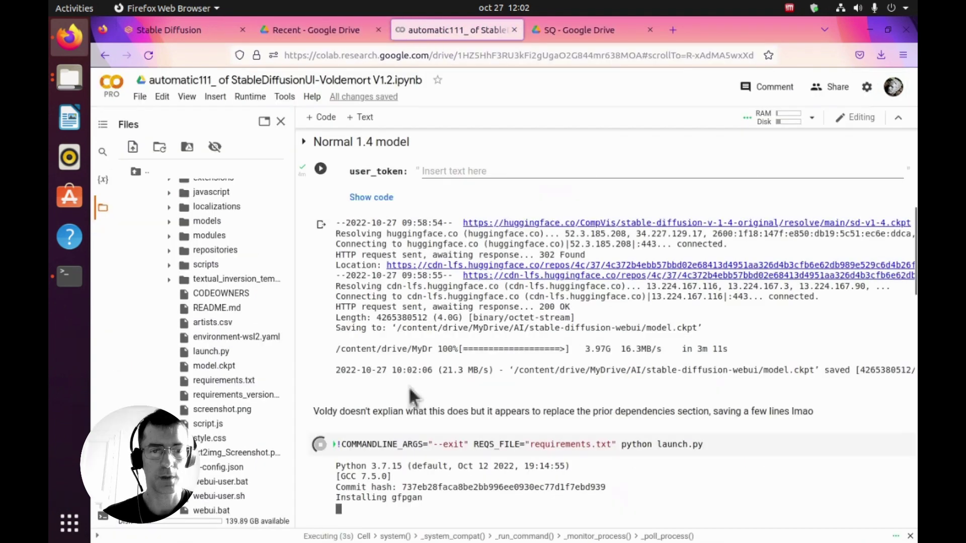
Open the web UI running on Colab through the public gradio.app link in the launch cell's output.
scroll(412, 390, down, 2)
scroll(409, 388, down, 5)
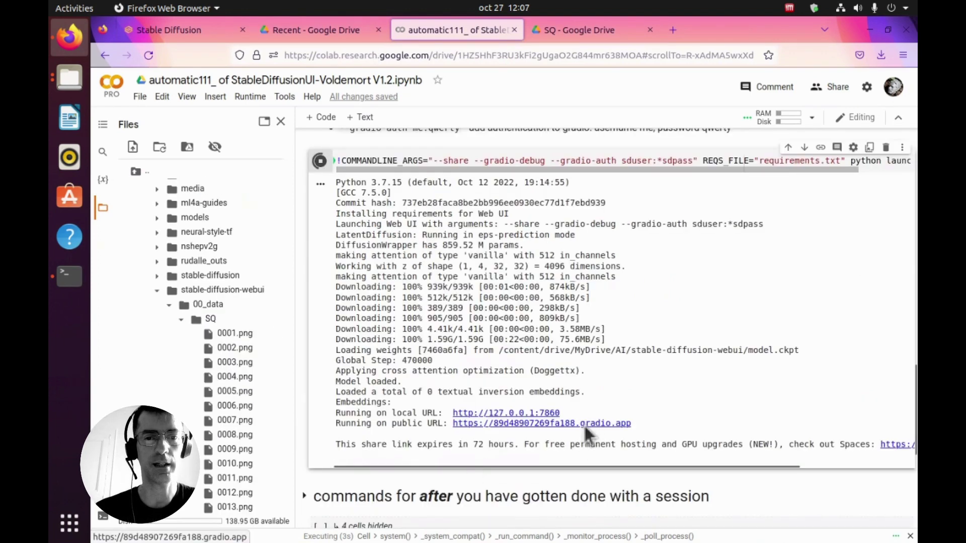
click(583, 424)
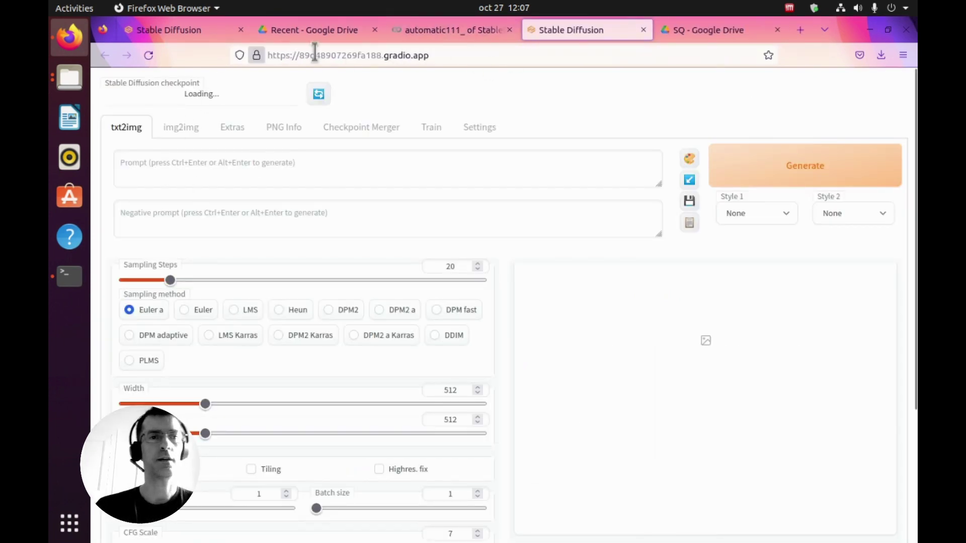
Copy the prompt "design pattern illustration, cats" from the local web UI into the Colab-hosted web UI and generate an image.
click(196, 35)
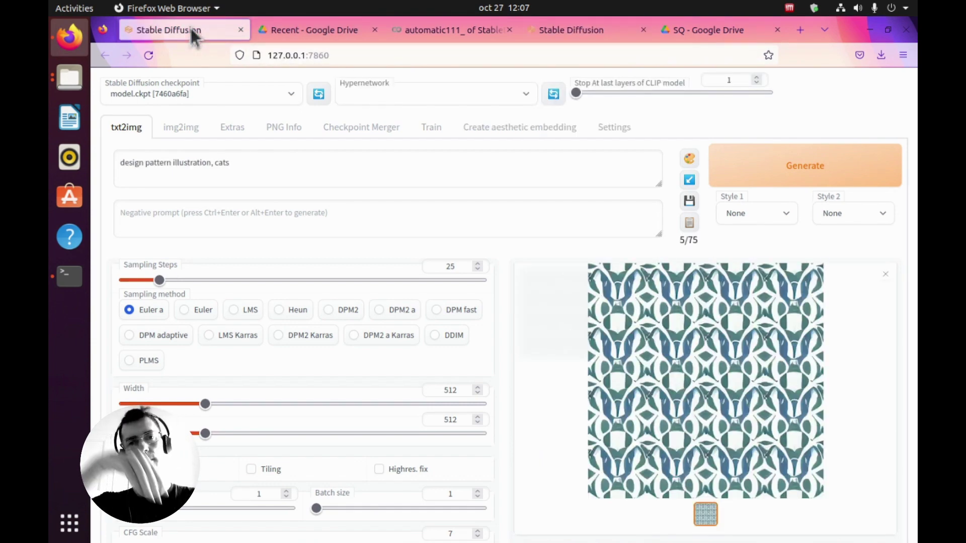
triple_click(195, 164)
key(ctrl+c)
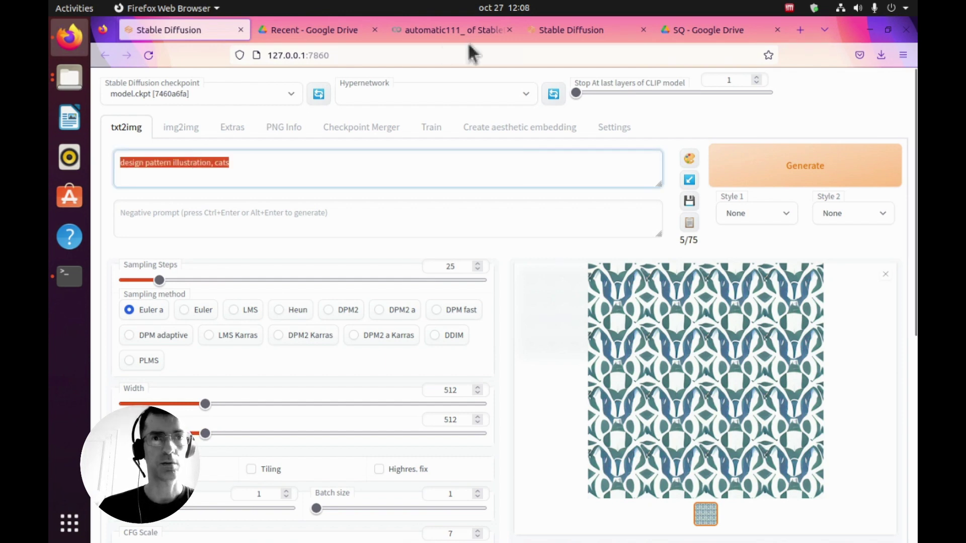
click(546, 28)
click(262, 159)
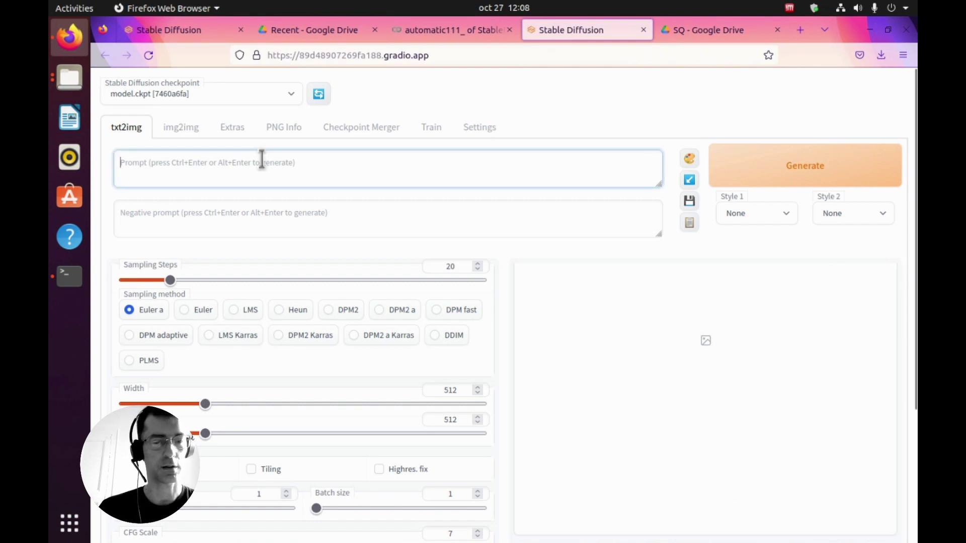
key(ctrl+v)
click(788, 176)
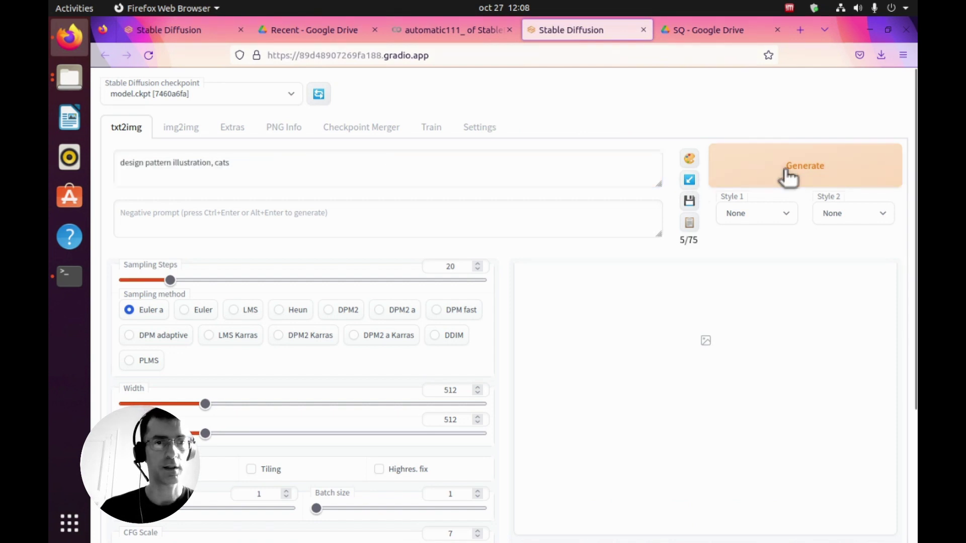
Copy the seed of the last generated image in the local web UI and return to the Colab-hosted web UI.
click(296, 33)
click(200, 33)
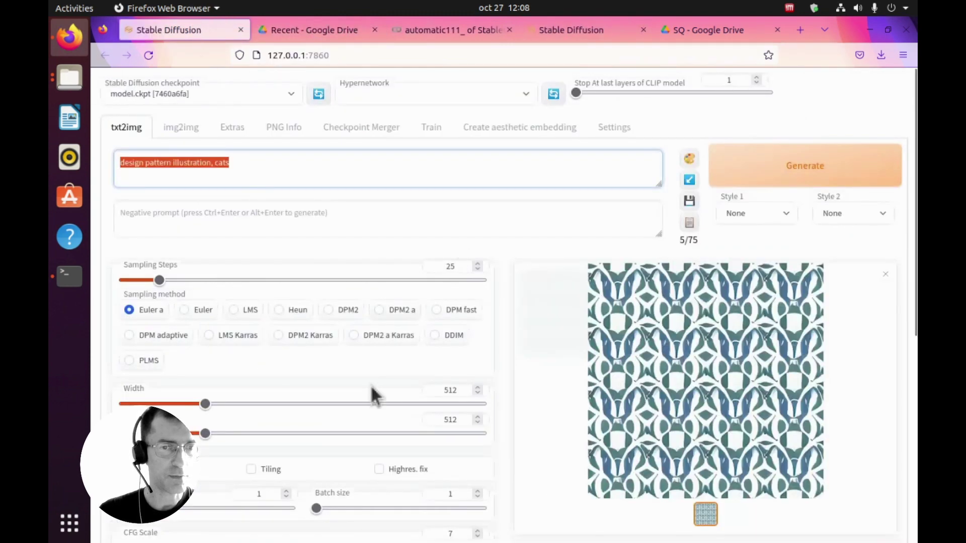
scroll(375, 396, down, 5)
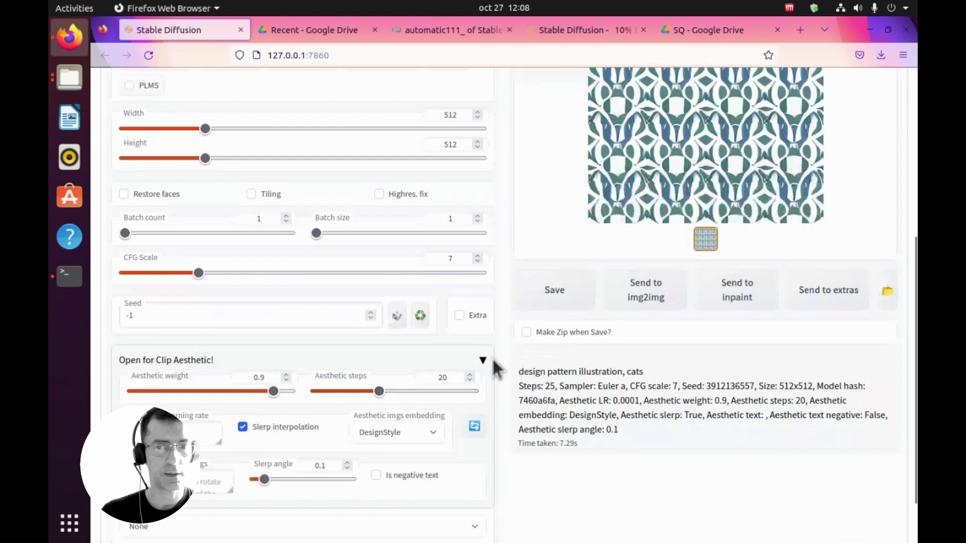
double_click(724, 386)
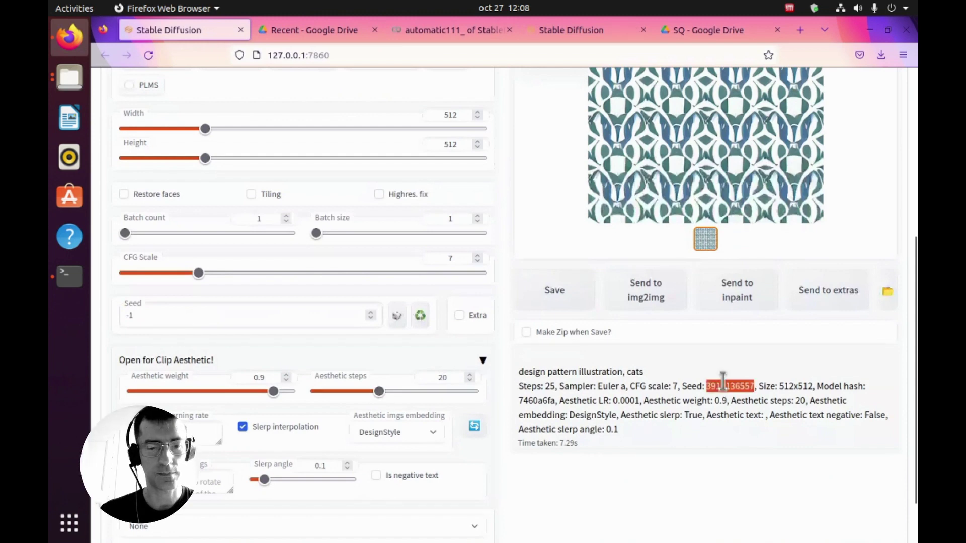
click(558, 29)
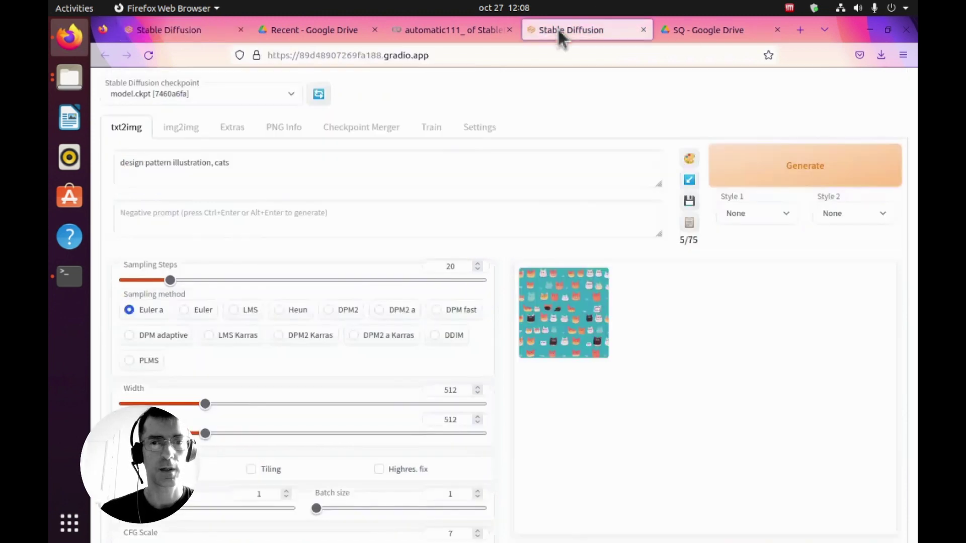
click(601, 296)
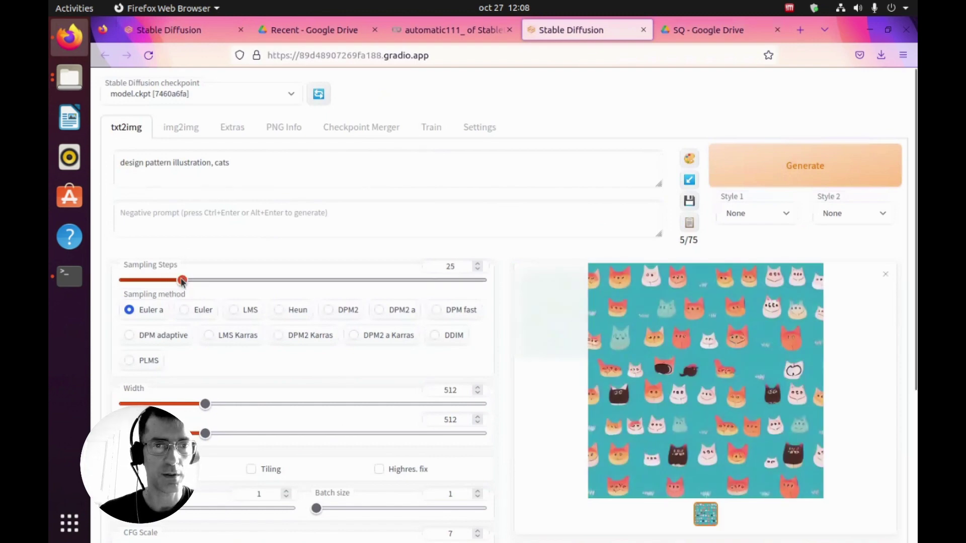
scroll(259, 424, down, 4)
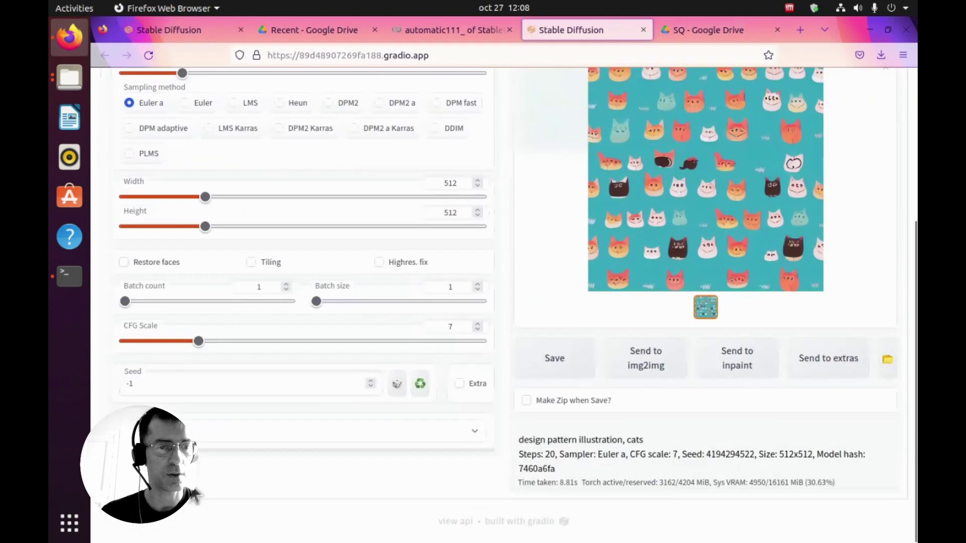
click(164, 381)
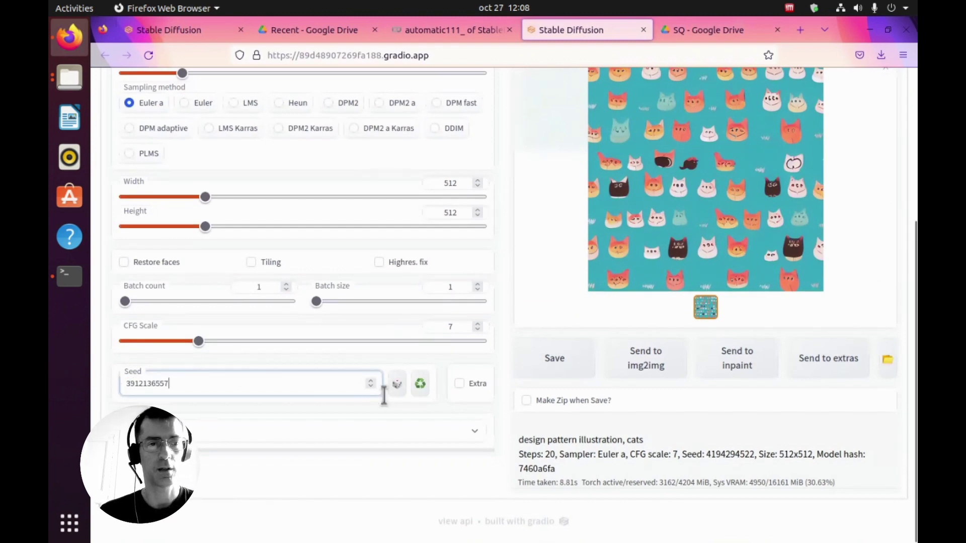
scroll(438, 479, up, 4)
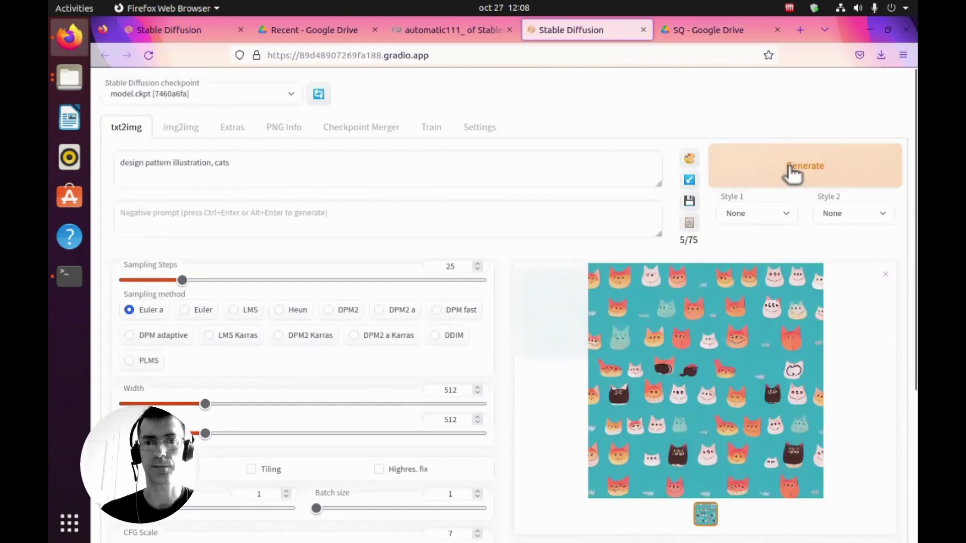
click(793, 174)
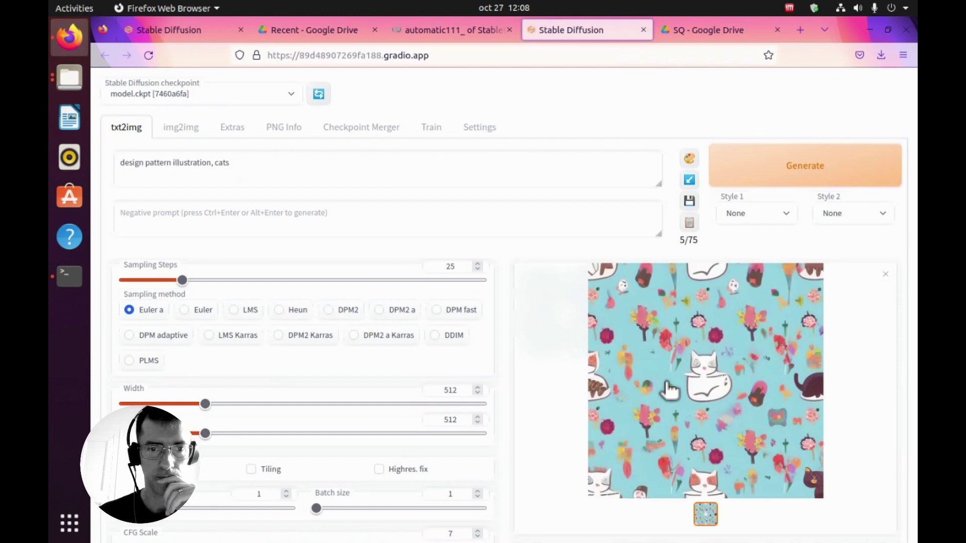
click(793, 171)
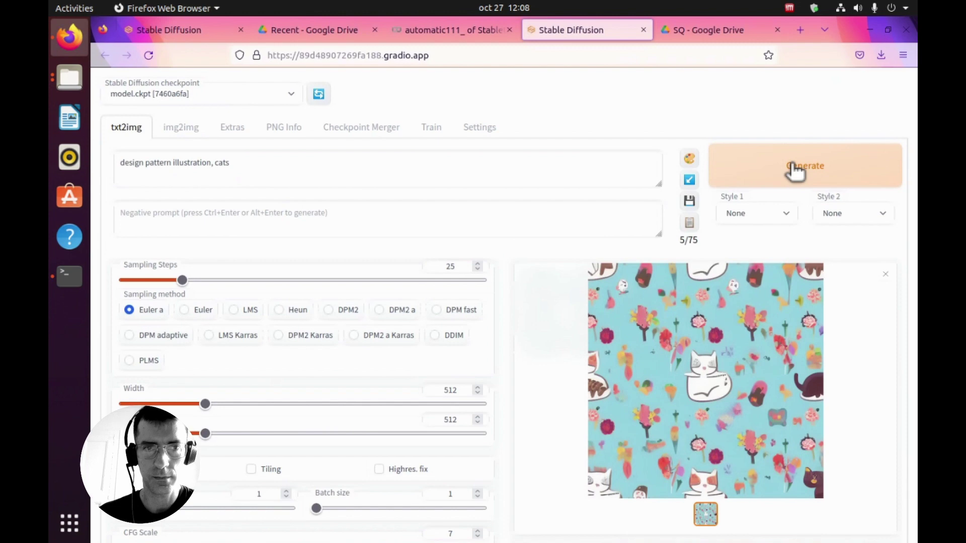
Set the aesthetic images embedding to None in the local web UI and generate three cat patterns.
click(174, 28)
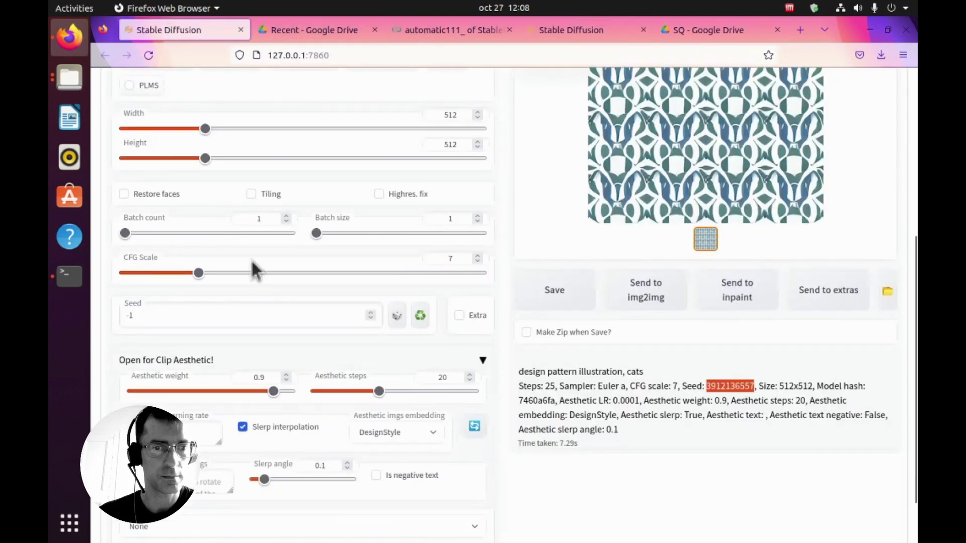
click(431, 436)
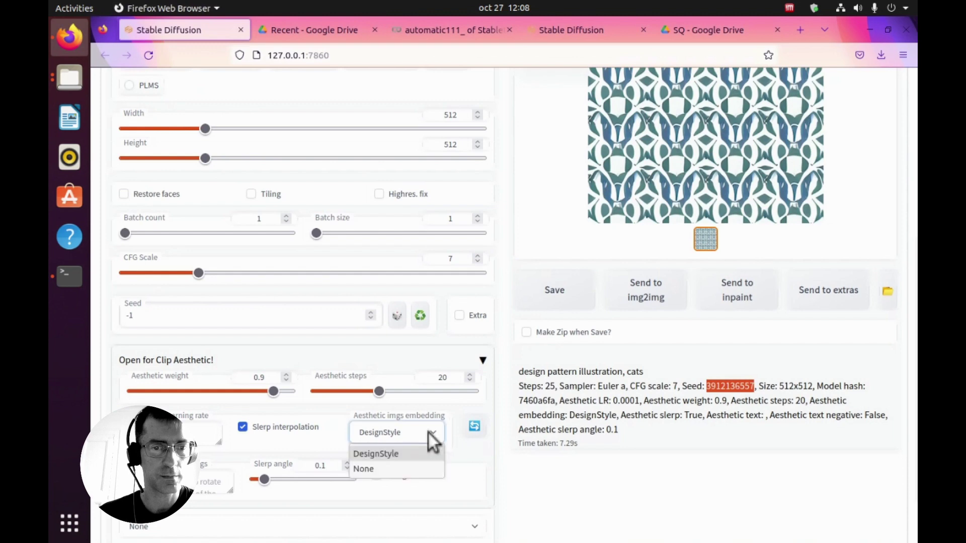
click(562, 489)
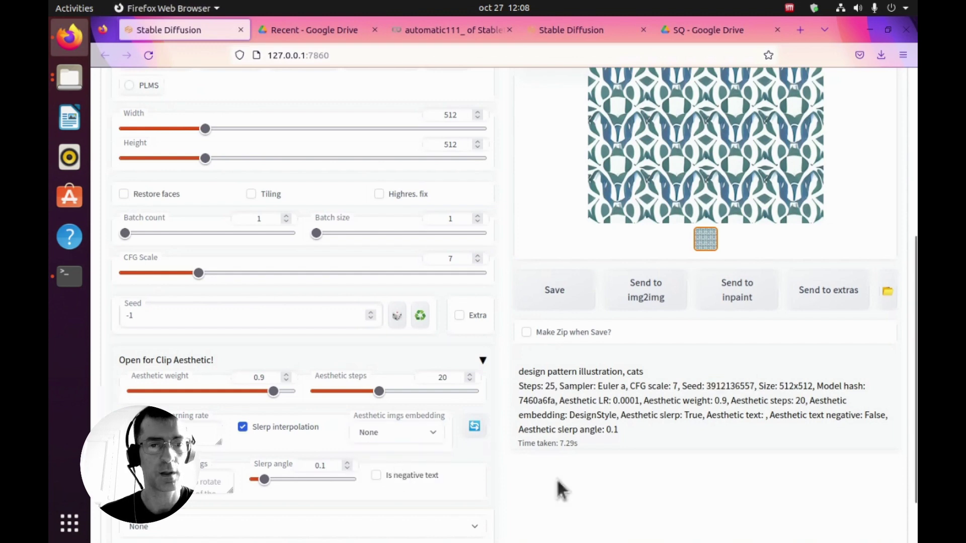
scroll(562, 490, up, 5)
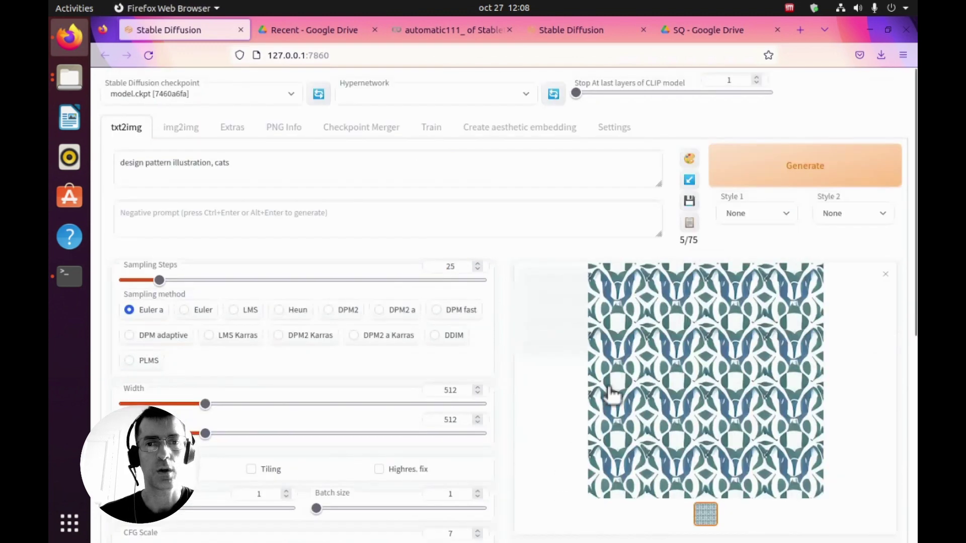
click(783, 180)
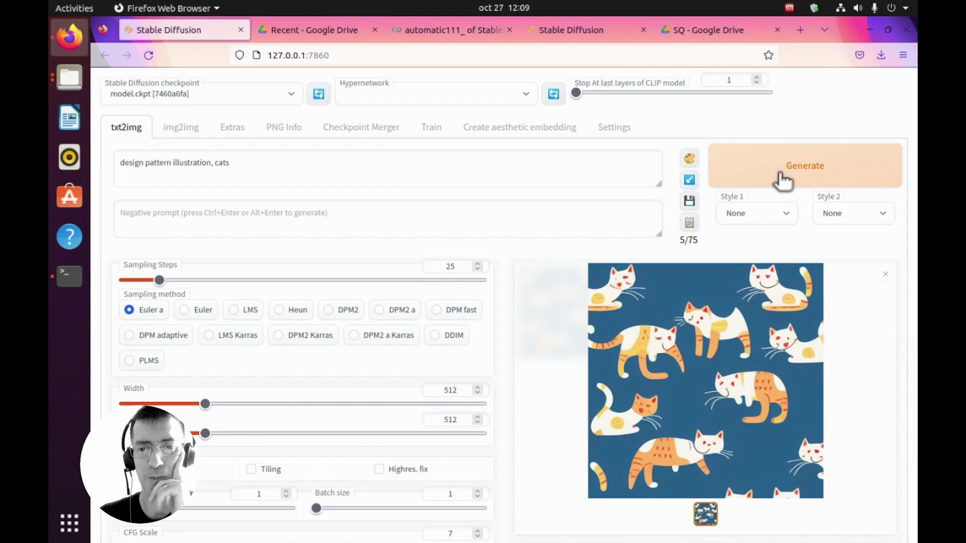
click(782, 181)
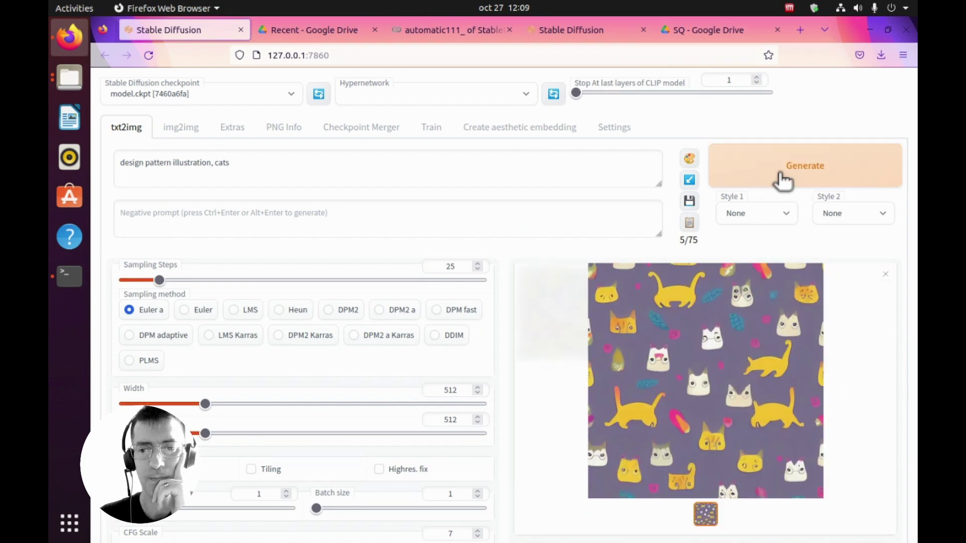
click(782, 180)
Check the generation details of the latest image and generate three more cat patterns without an aesthetic embedding.
scroll(445, 397, down, 6)
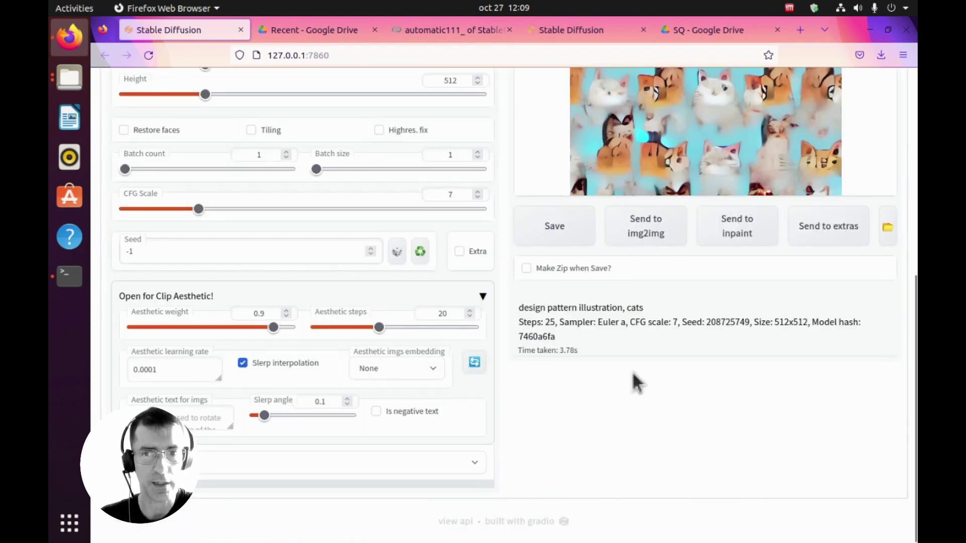
scroll(636, 382, up, 6)
scroll(637, 383, down, 3)
scroll(637, 378, up, 2)
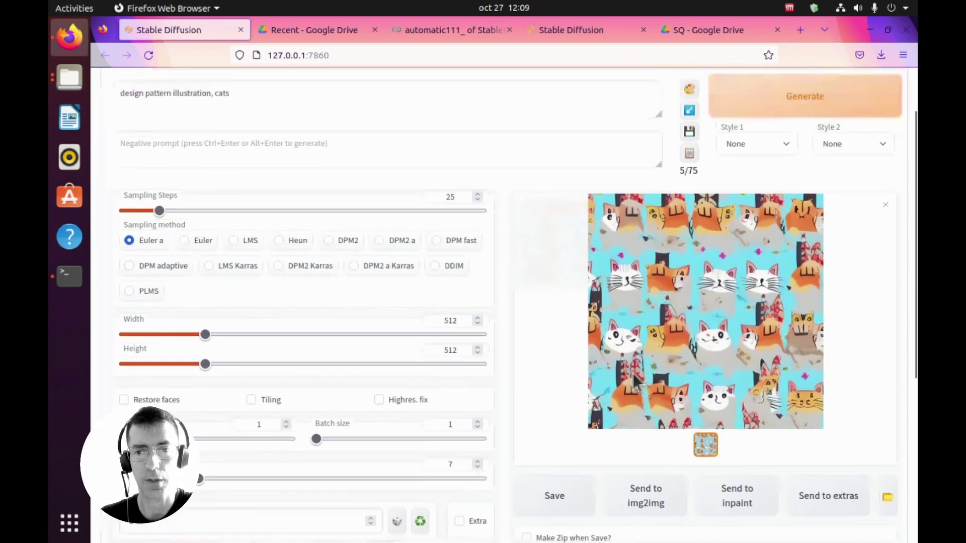
click(764, 100)
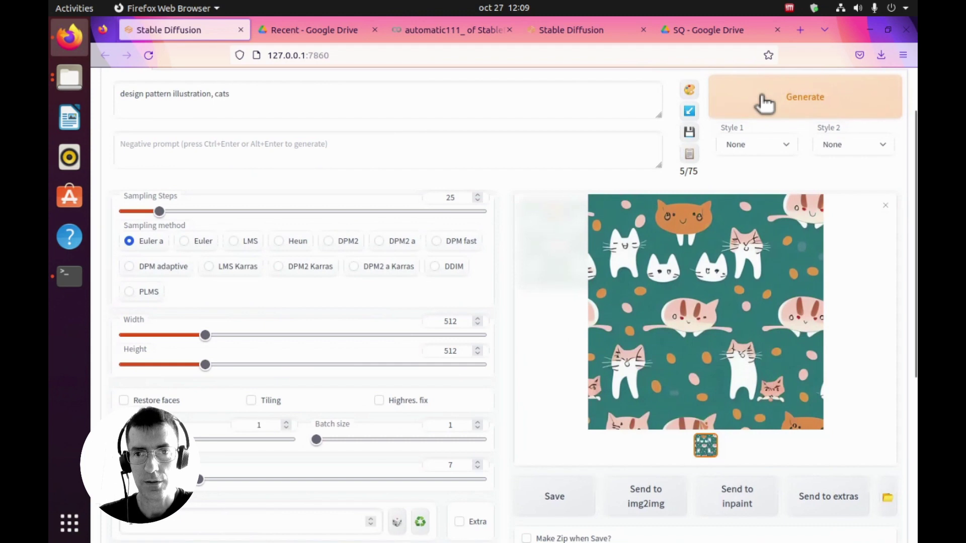
click(765, 104)
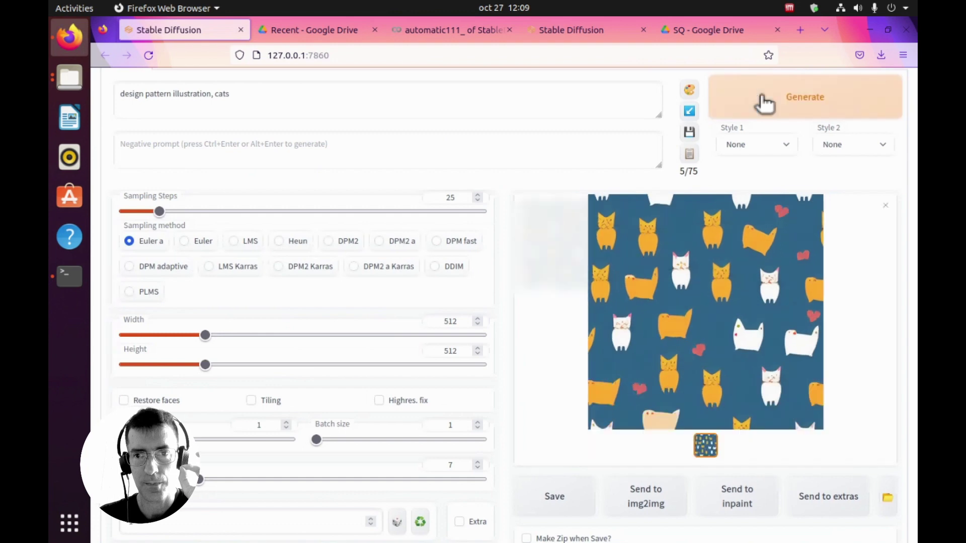
click(764, 103)
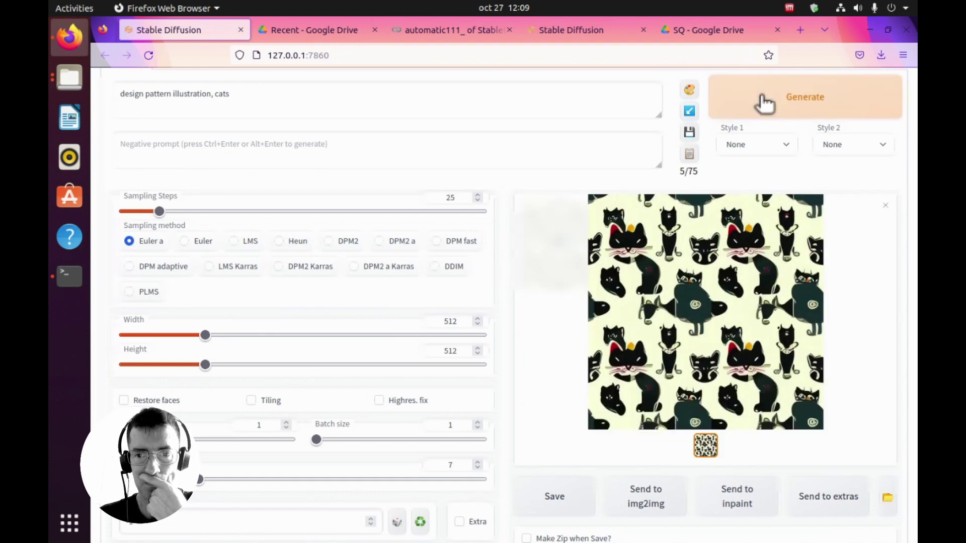
Set the aesthetic images embedding to DesignStyle and generate three cat patterns with the same prompt for comparison.
scroll(520, 376, down, 4)
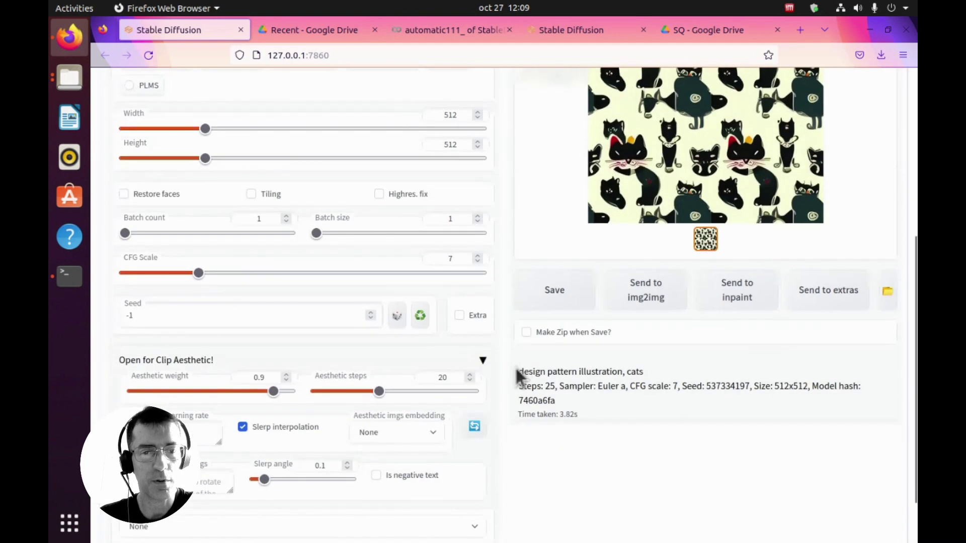
click(407, 434)
click(403, 455)
click(560, 458)
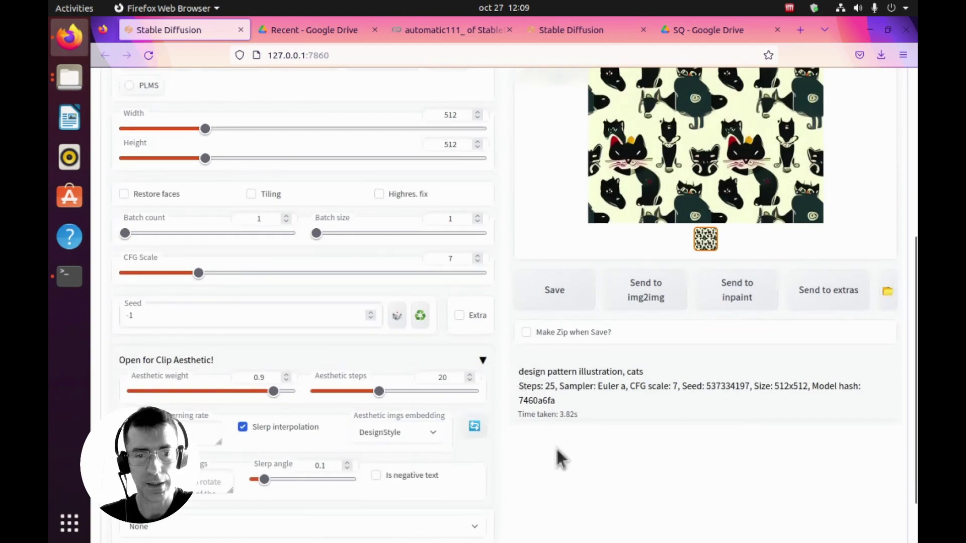
scroll(560, 458, up, 5)
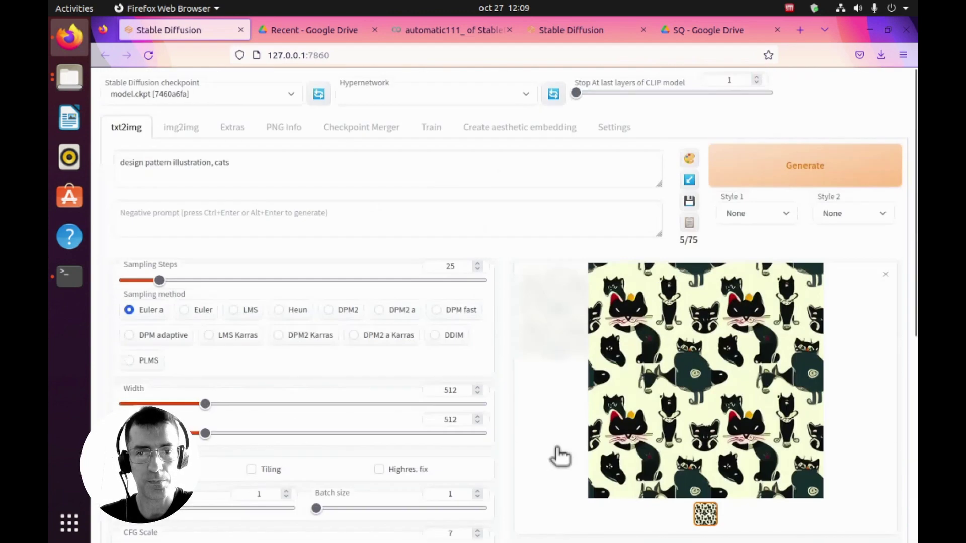
click(794, 171)
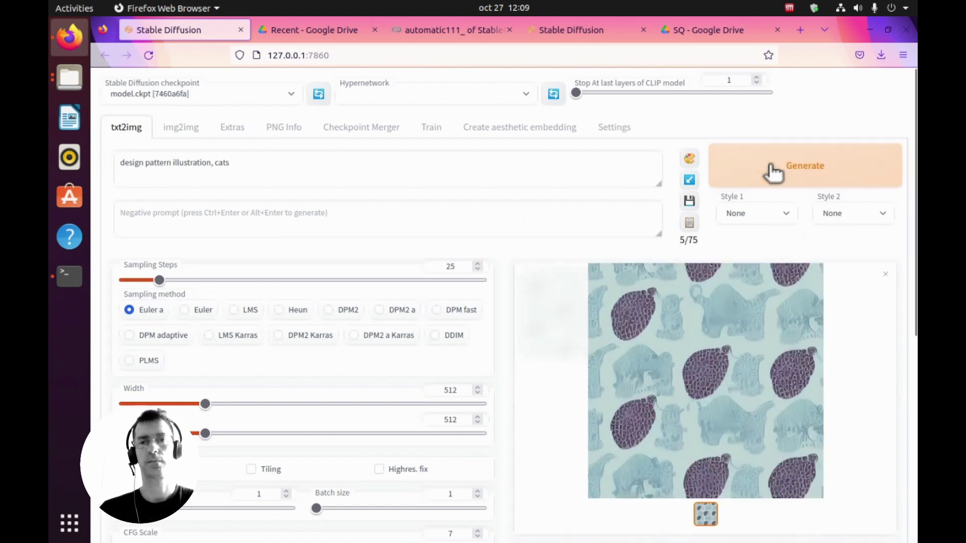
click(773, 173)
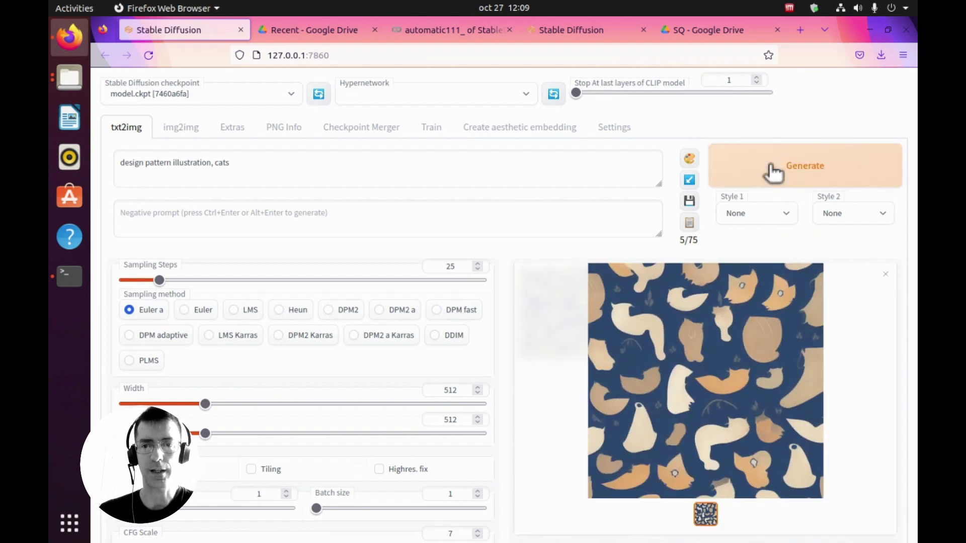
click(781, 170)
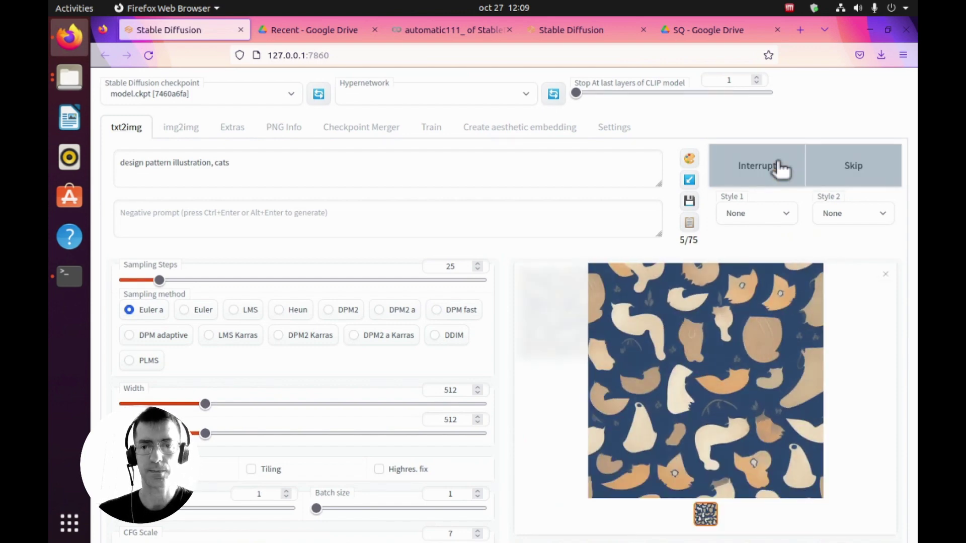
Create a hypernetwork named DesignStyle in the Colab-hosted web UI, keeping the default modules and layer structure.
click(590, 30)
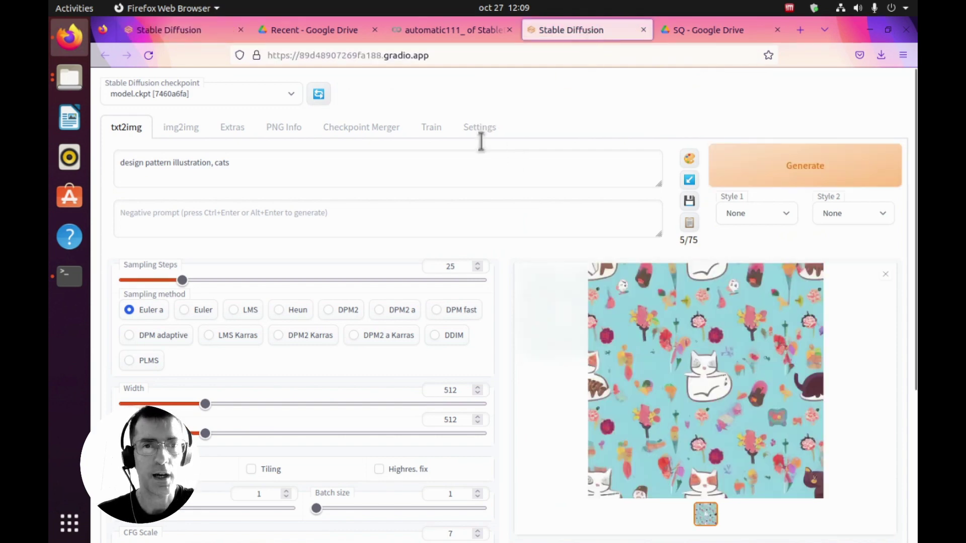
click(435, 132)
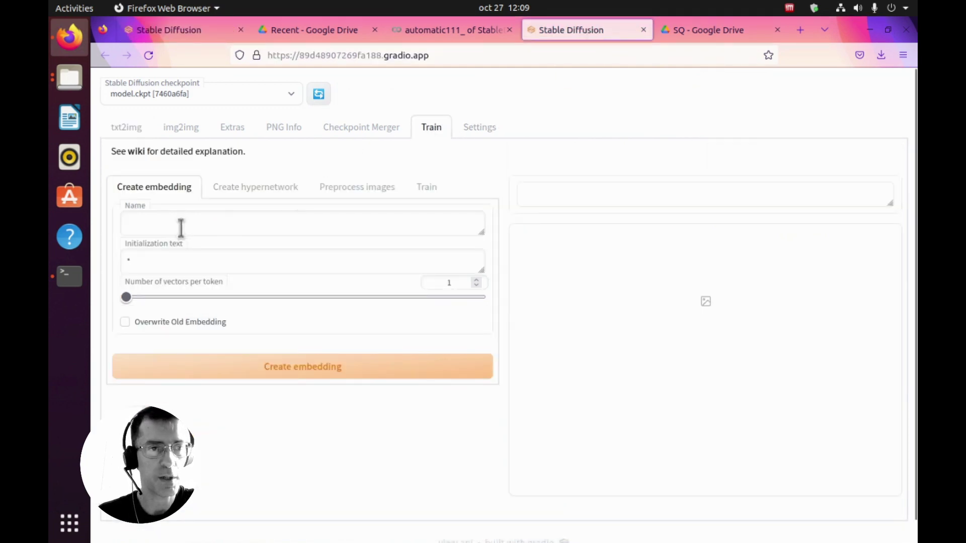
click(280, 189)
click(207, 229)
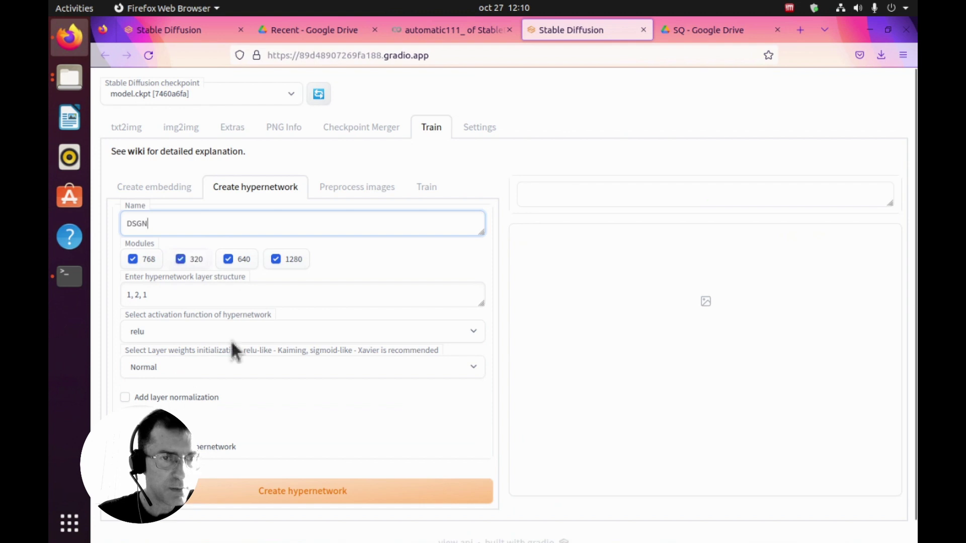
key(ctrl+a)
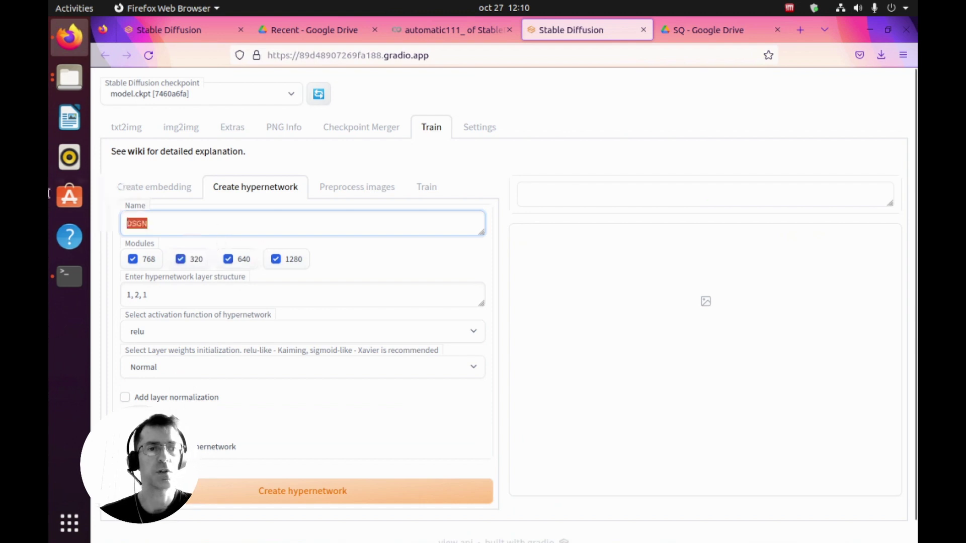
text(DesignStyle)
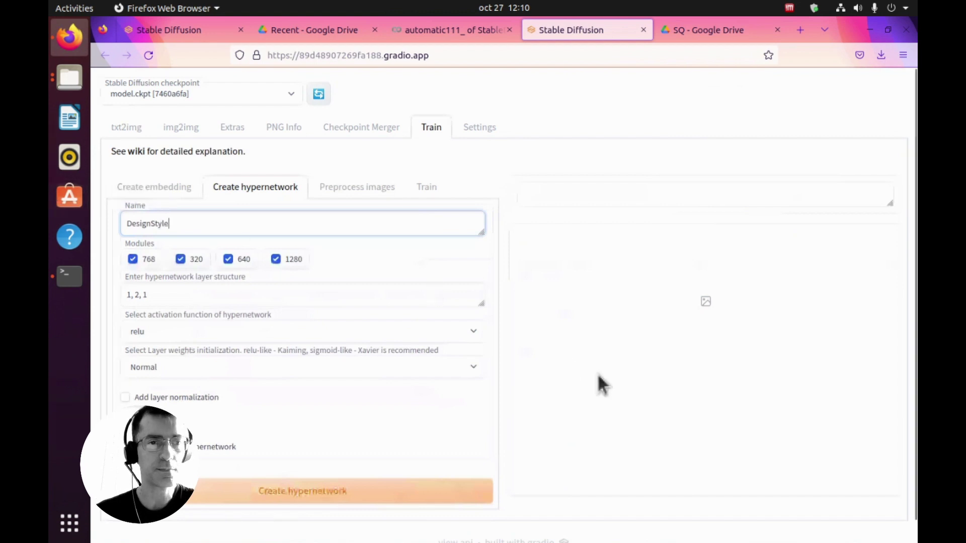
click(598, 381)
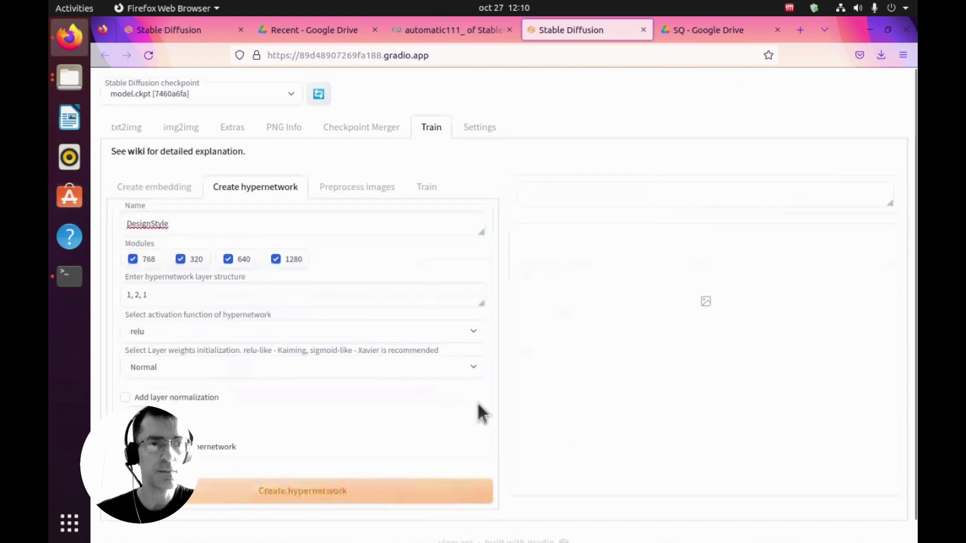
click(345, 494)
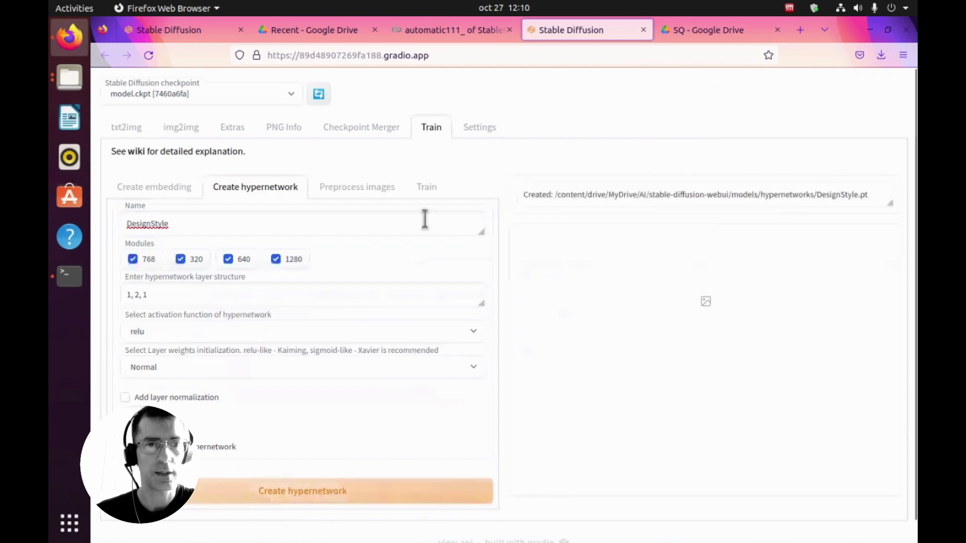
Check the latest output of the running cell in the Colab notebook, and return to the Colab-hosted web UI.
click(474, 36)
scroll(596, 432, down, 5)
scroll(596, 433, up, 1)
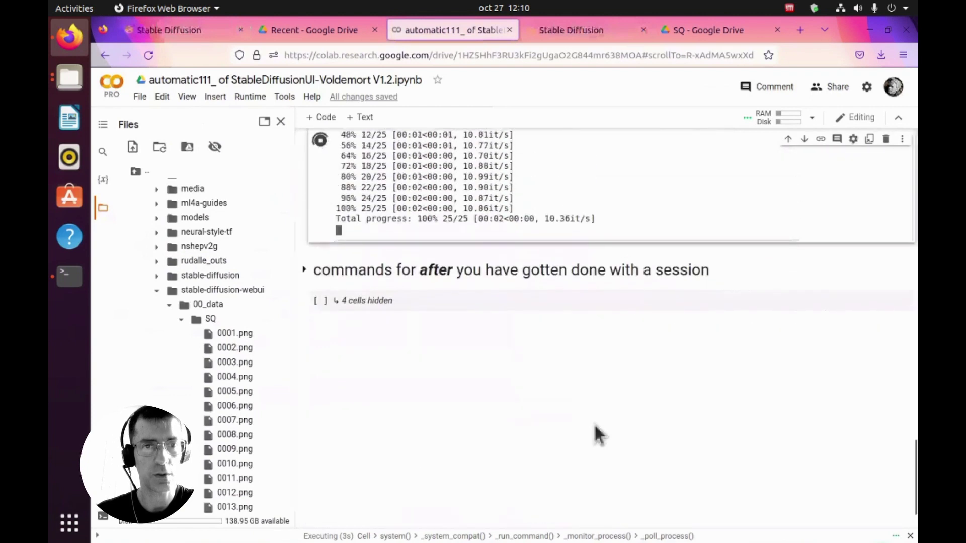
click(564, 32)
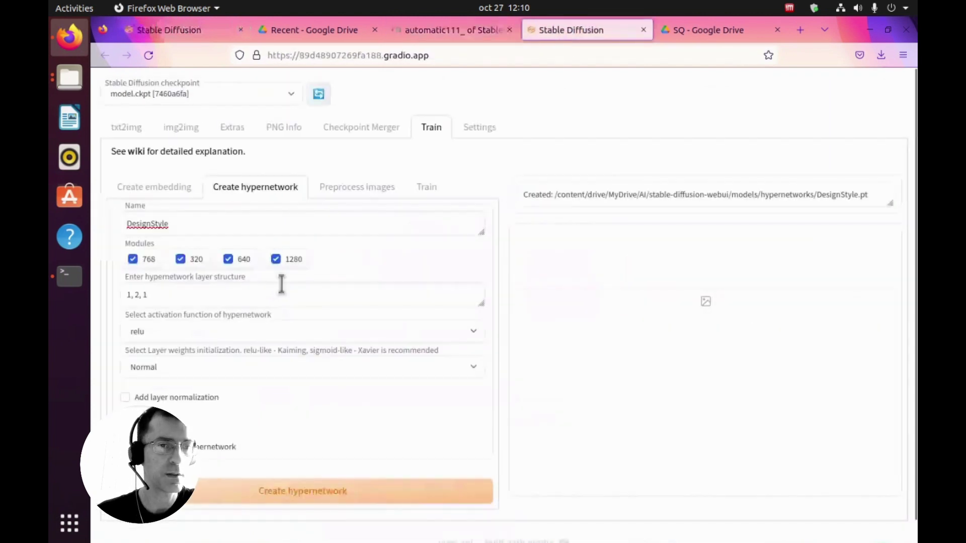
Open the training settings and choose DesignStyle as the hypernetwork to train.
click(425, 189)
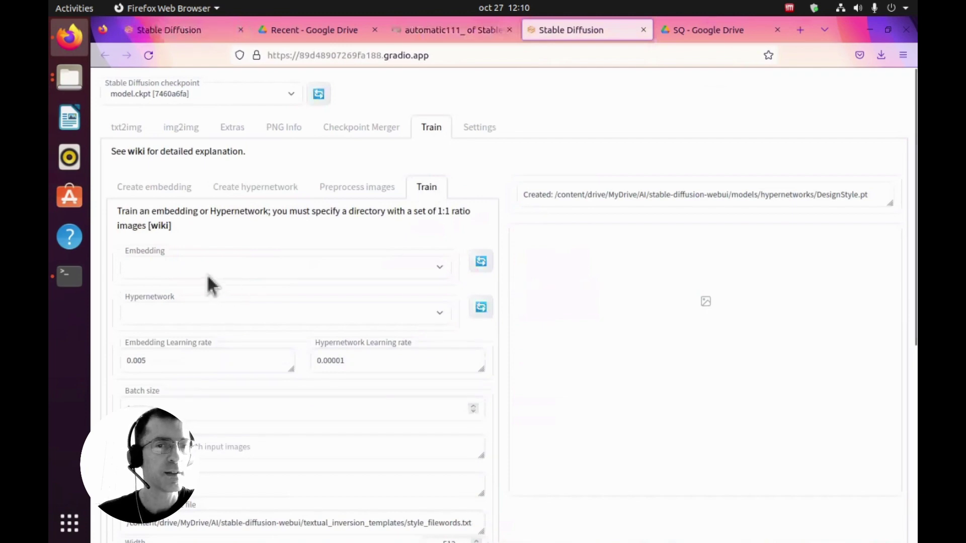
click(183, 322)
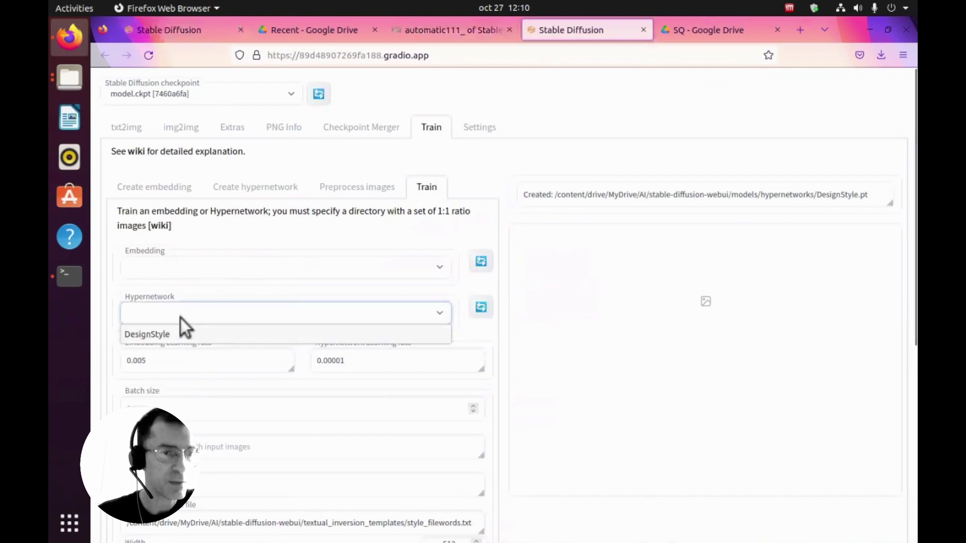
click(151, 334)
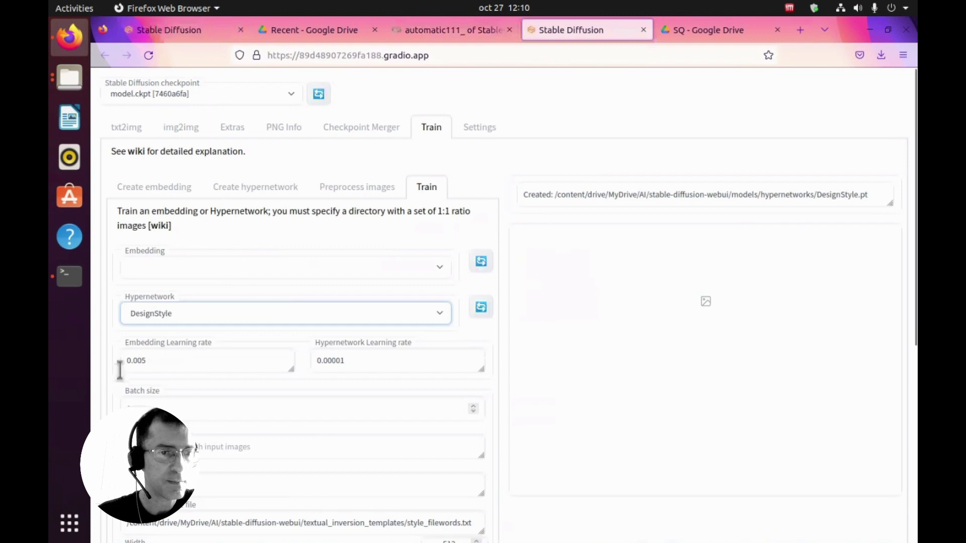
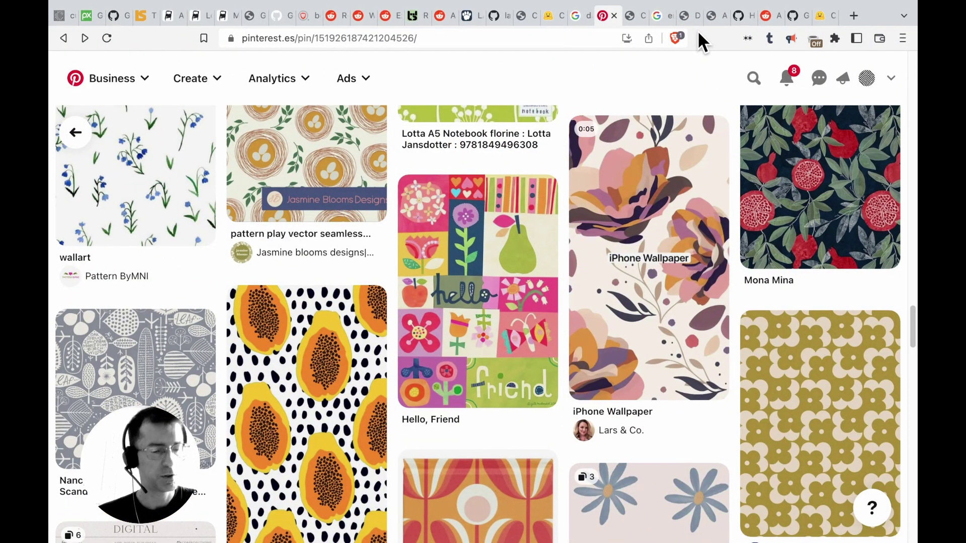
From notes.md in Sublime Text, open the hypernetworks discussion link and copy the learning rate schedule 5e-5:100, 5e-6:1500, 5e-7:10000, 5e-8:20000.
key(super+Tab)
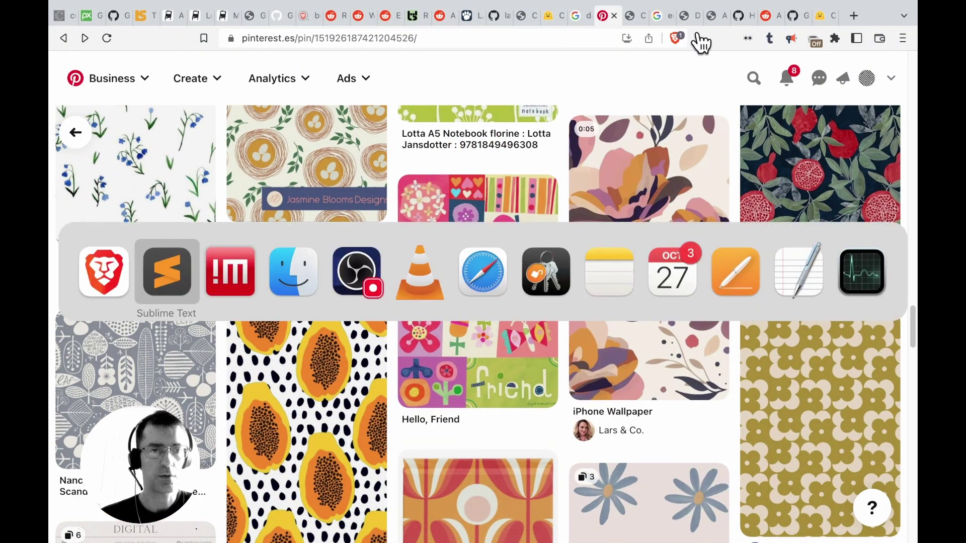
scroll(285, 278, down, 3)
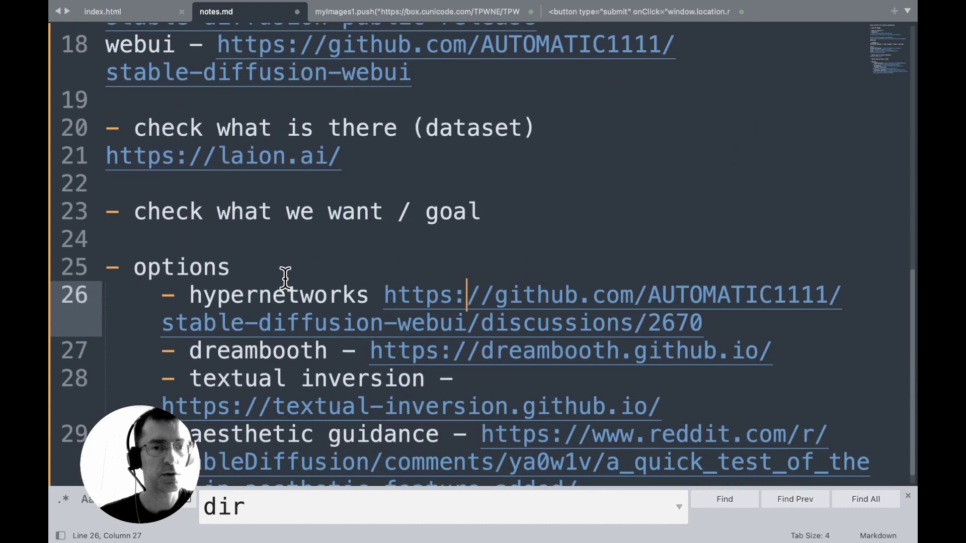
right_click(513, 283)
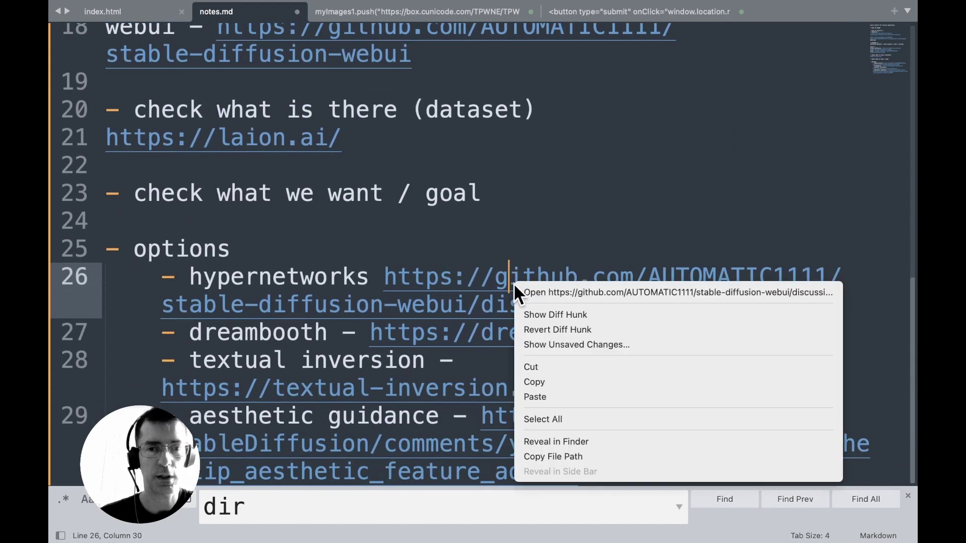
click(540, 292)
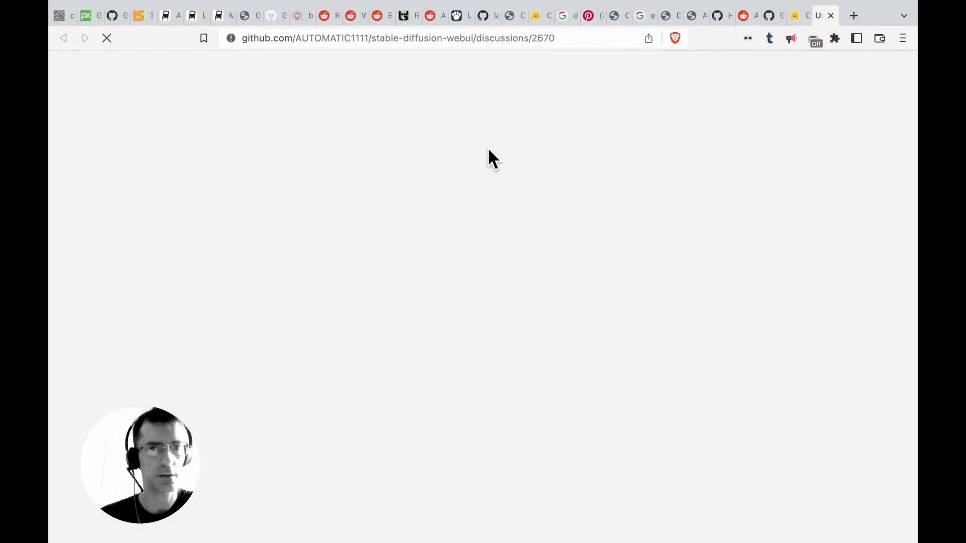
scroll(334, 402, down, 5)
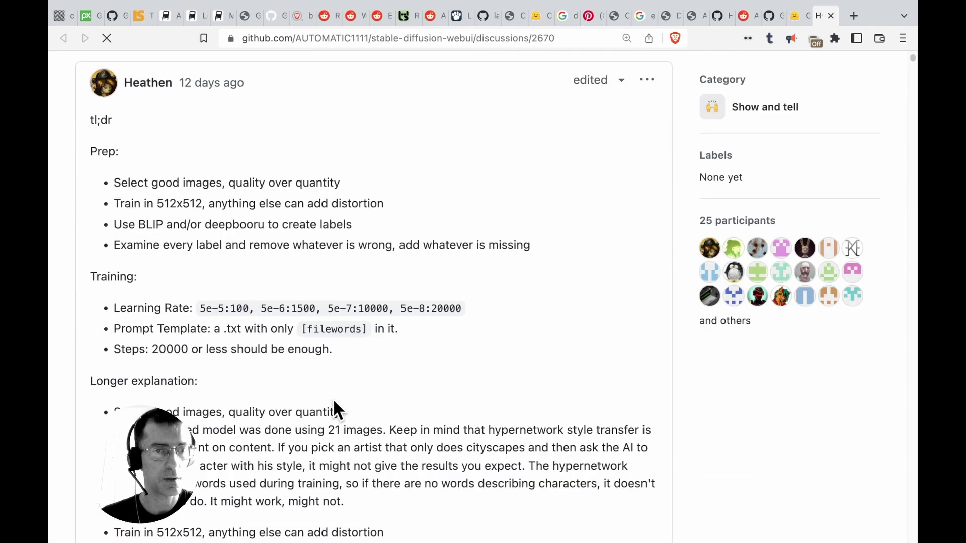
drag(199, 305, 464, 309)
key(ctrl+c)
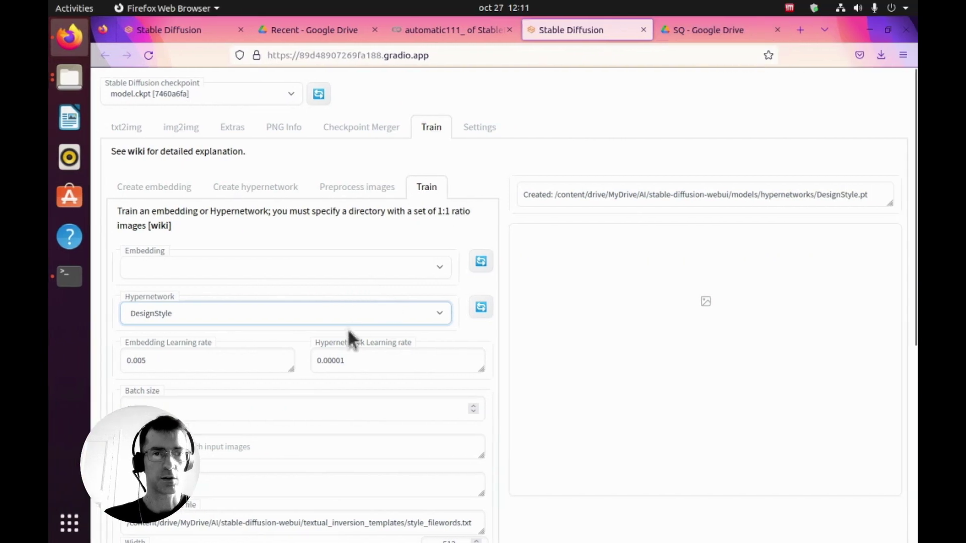
Set the hypernetwork learning rate in the Colab-hosted web UI to 5e-5:100, 5e-6:1500, 5e-7:10000, 5e-8:20000.
drag(359, 357, 322, 360)
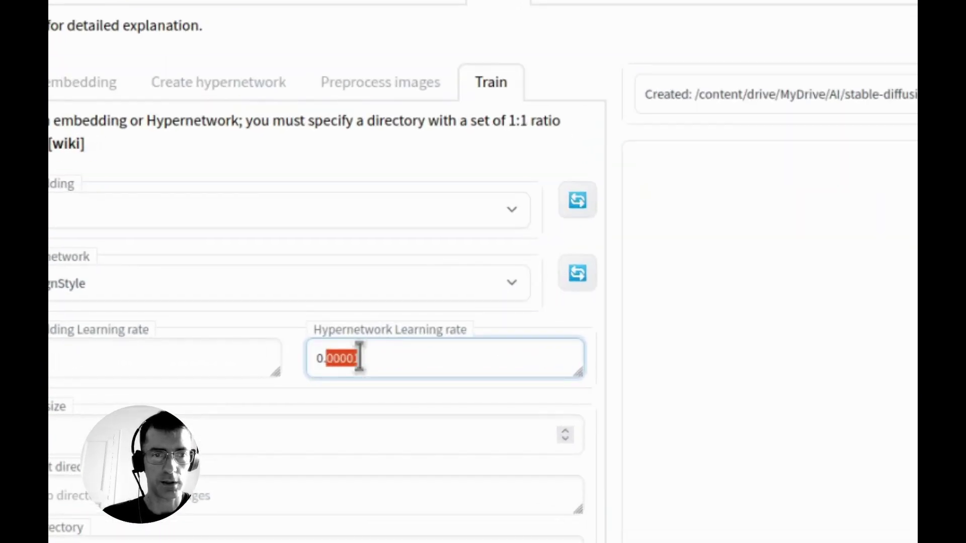
triple_click(375, 358)
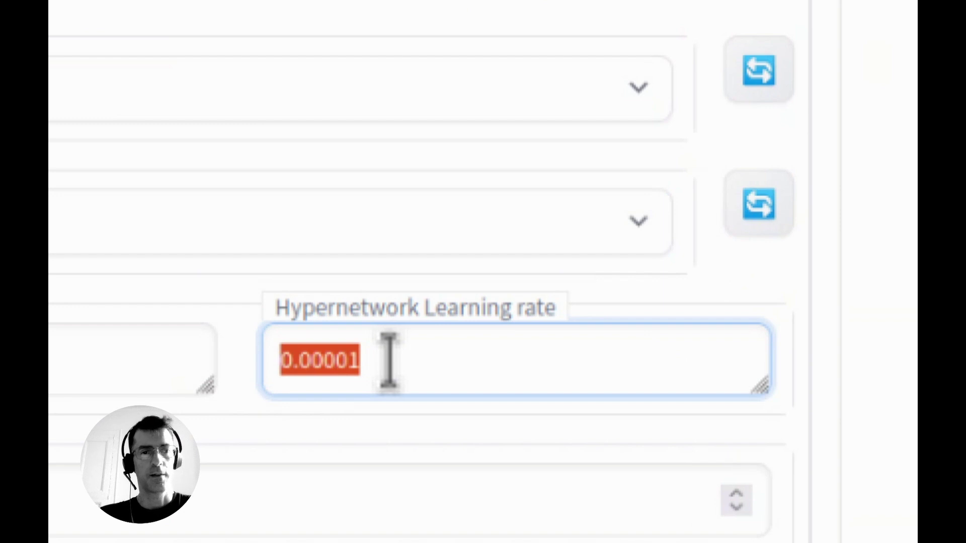
key(ctrl+v)
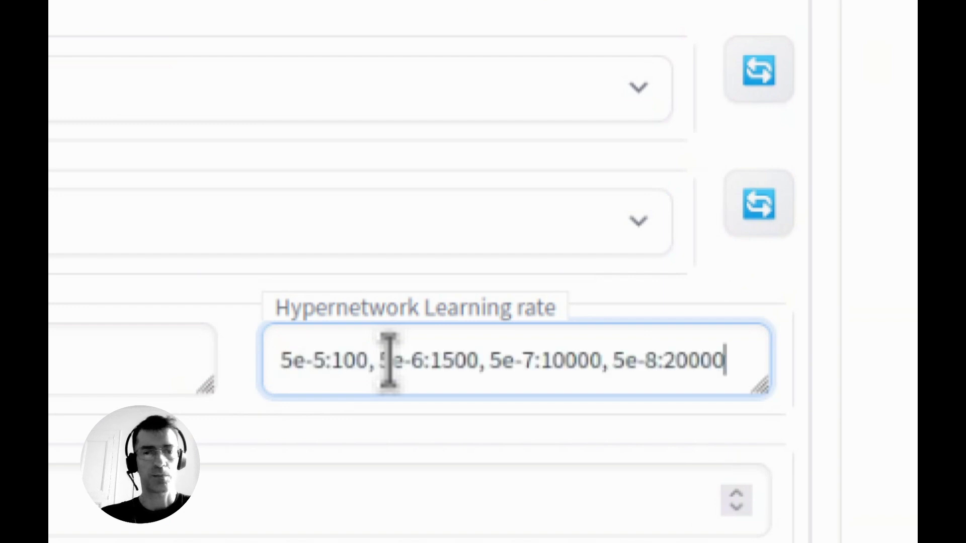
Set the maximum training steps to 20000 and save an image to the log directory every 50 steps.
scroll(302, 301, down, 4)
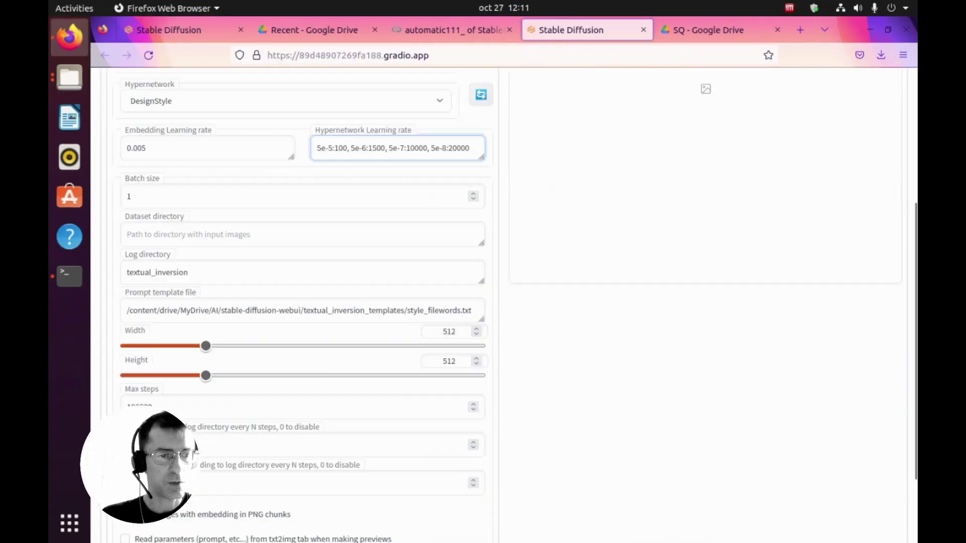
scroll(302, 302, down, 2)
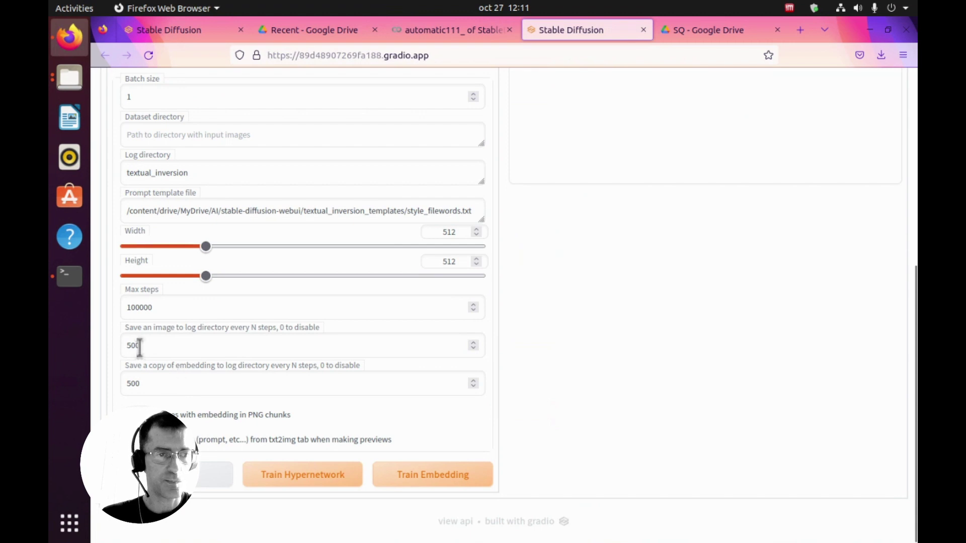
drag(134, 308, 96, 302)
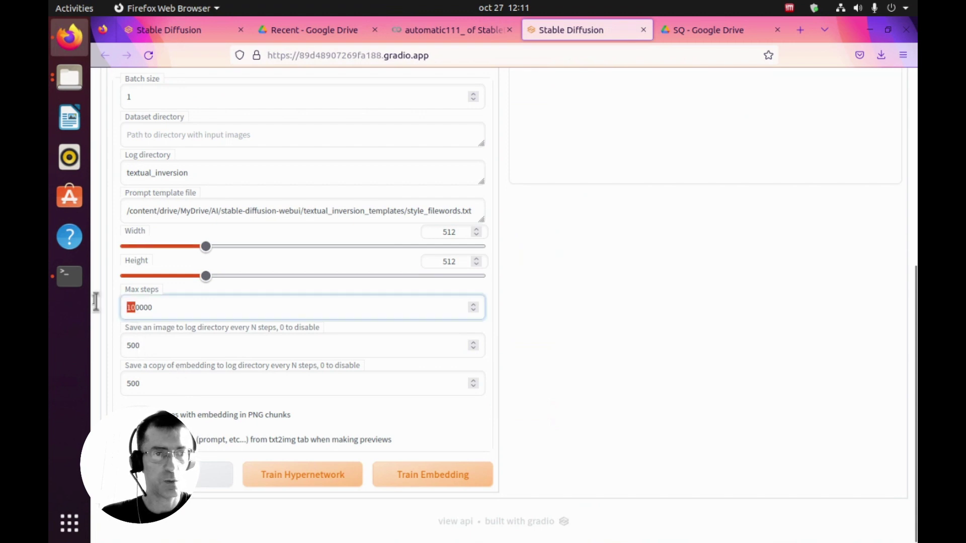
text(20)
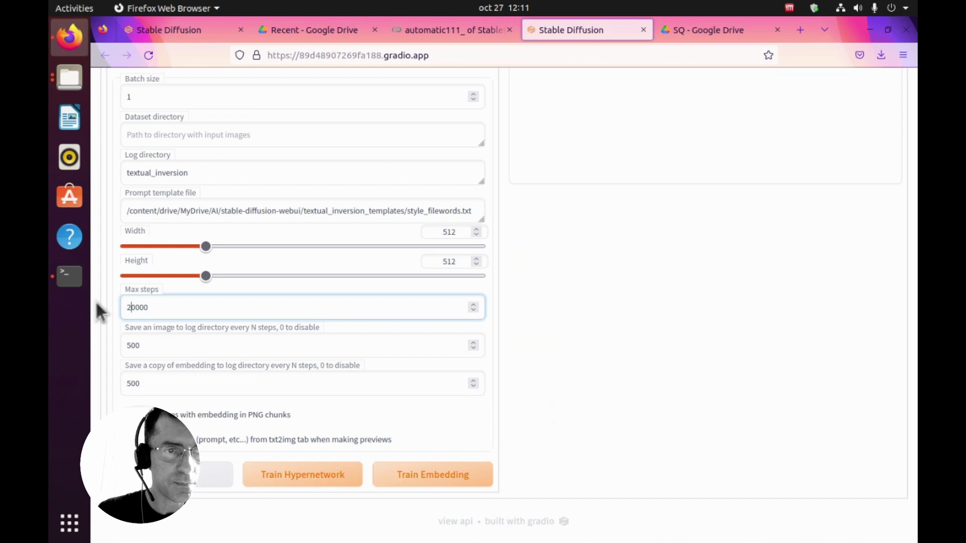
click(603, 308)
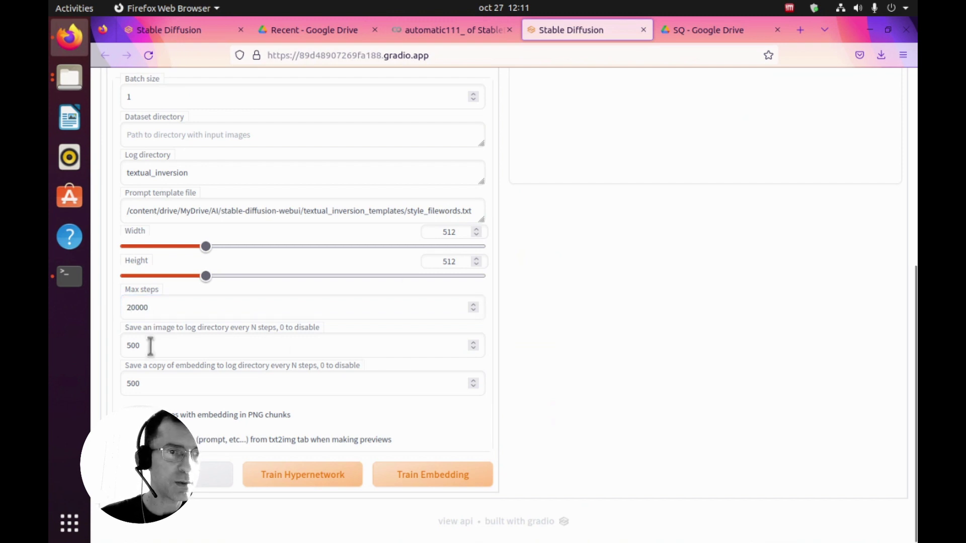
drag(135, 345, 98, 347)
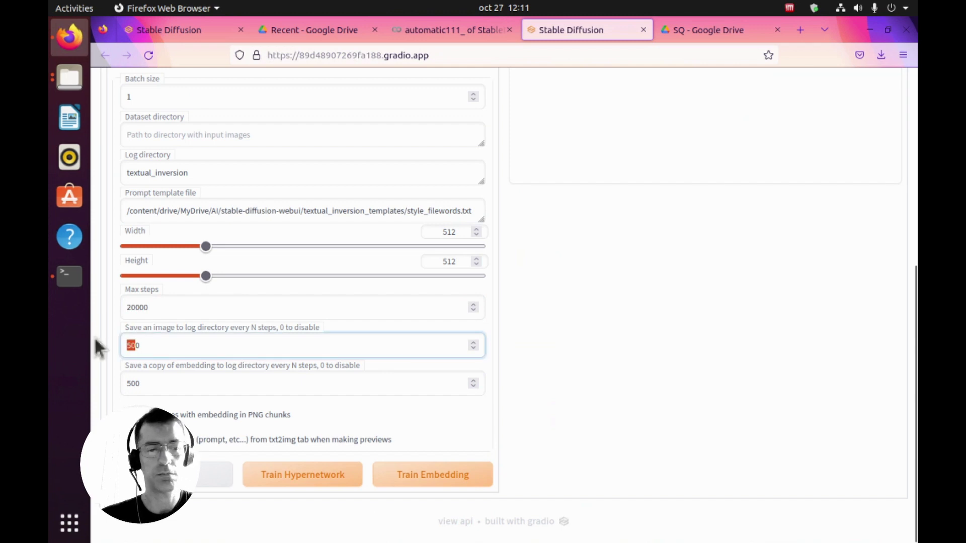
text(50)
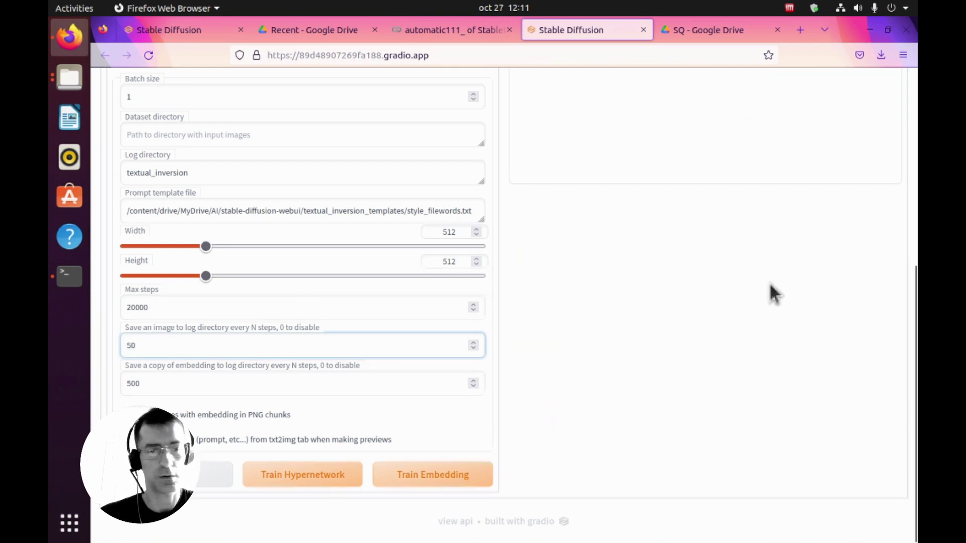
click(649, 390)
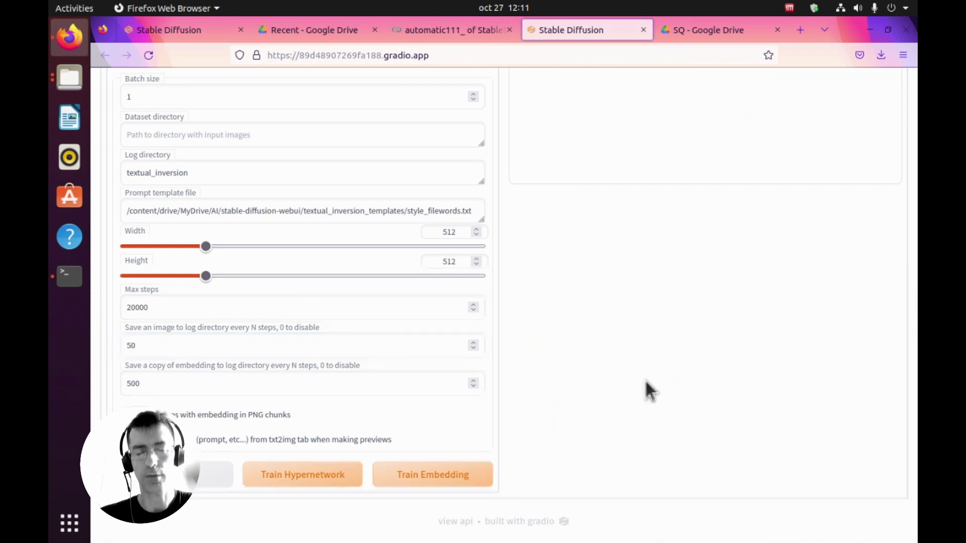
Change the prompt template file to hypernetwork.txt in the textual_inversion_templates folder.
scroll(649, 390, up, 3)
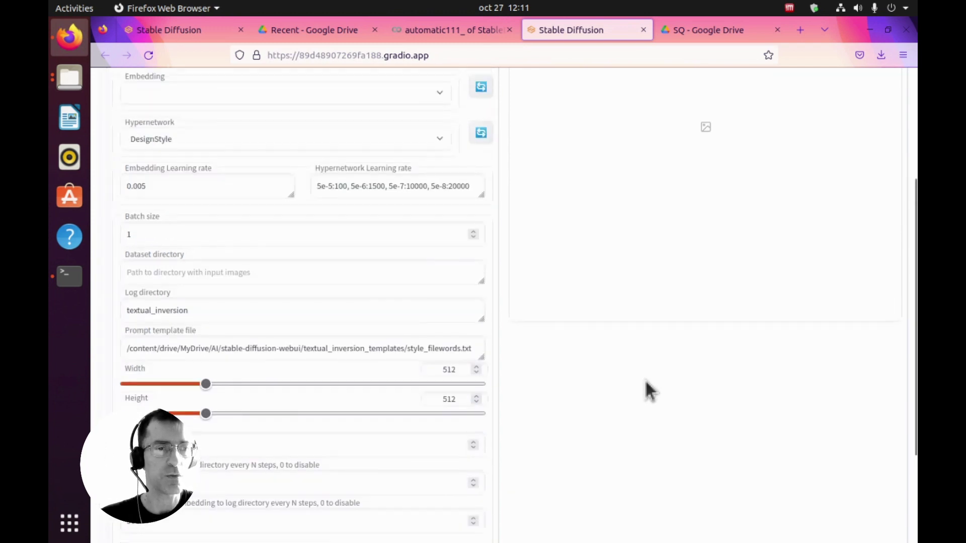
click(405, 347)
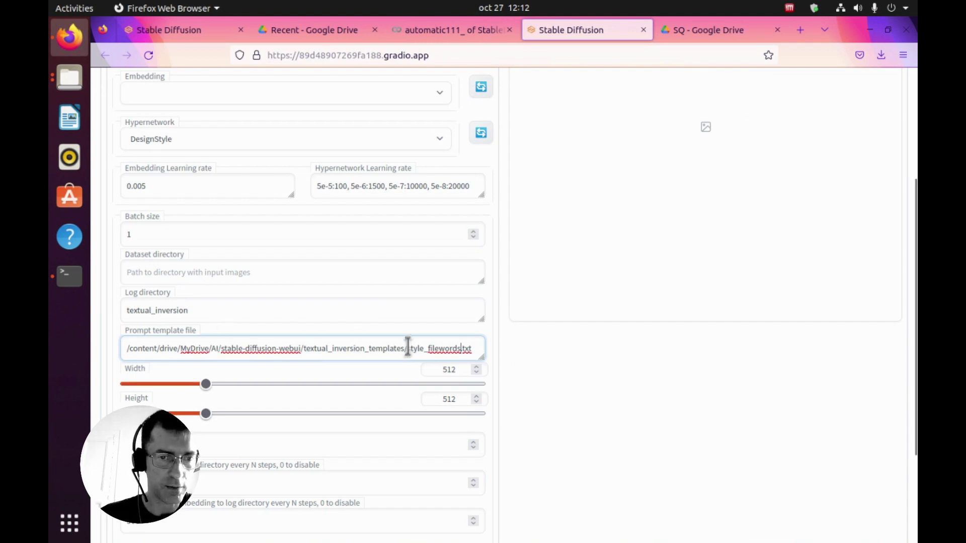
drag(407, 347, 556, 396)
text(hy)
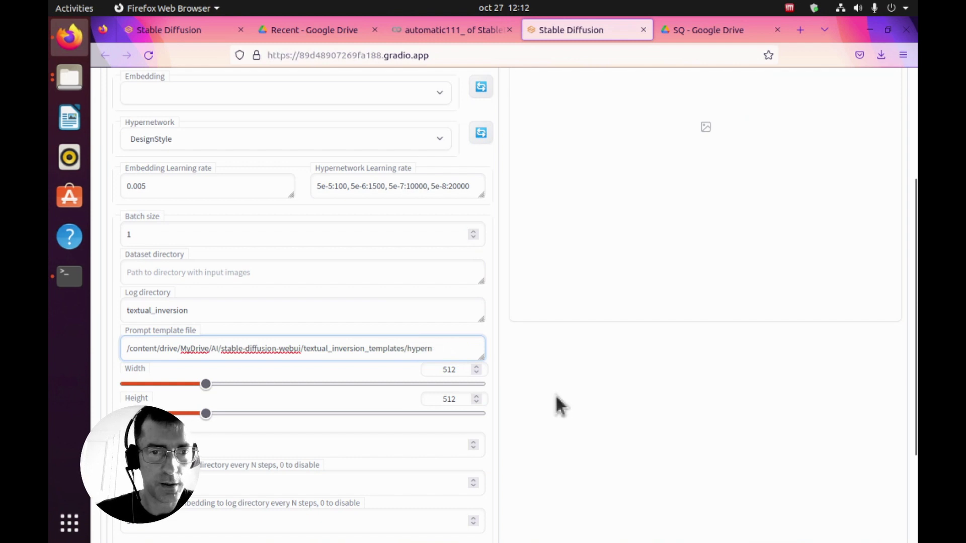
text(pernetwork)
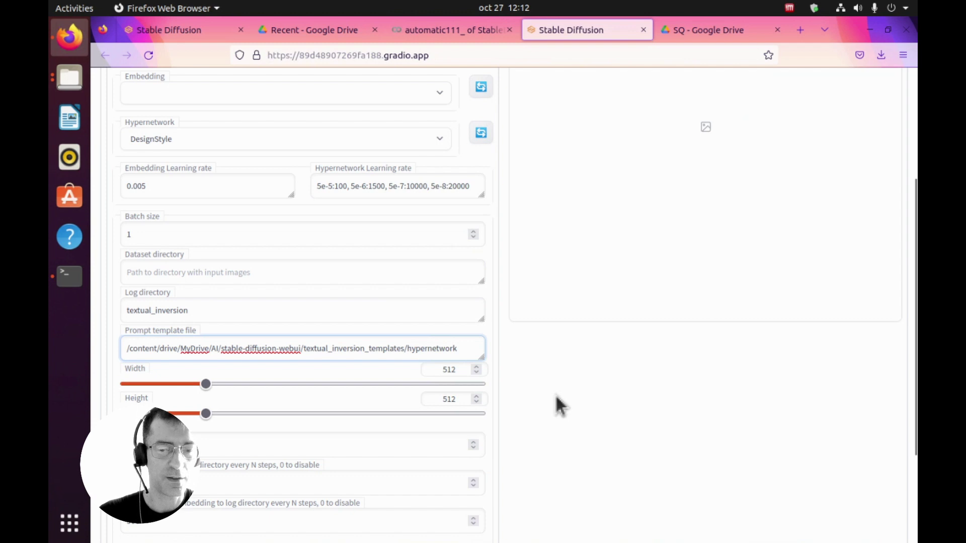
text(.txt)
click(591, 404)
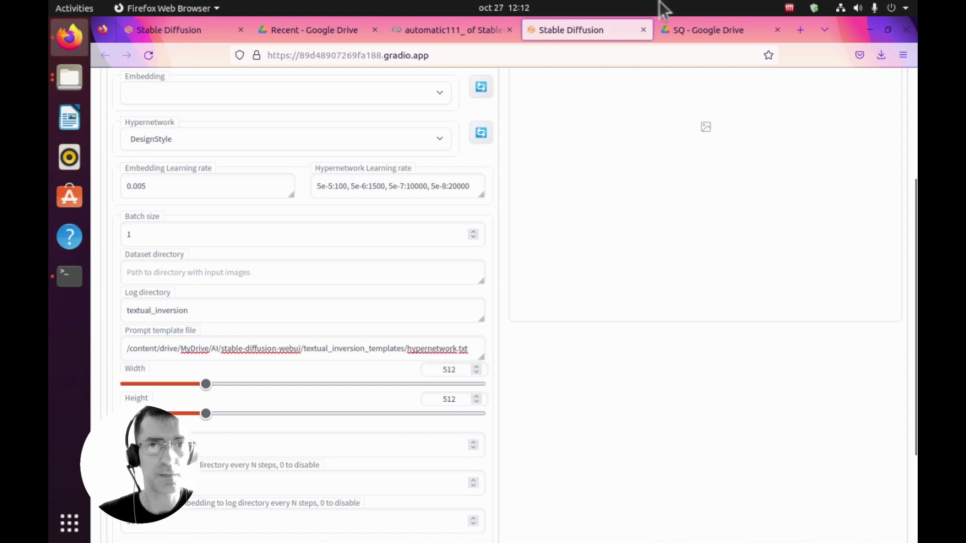
In the Colab notebook's file browser, open hypernetwork.txt from the textual_inversion_templates folder.
click(456, 36)
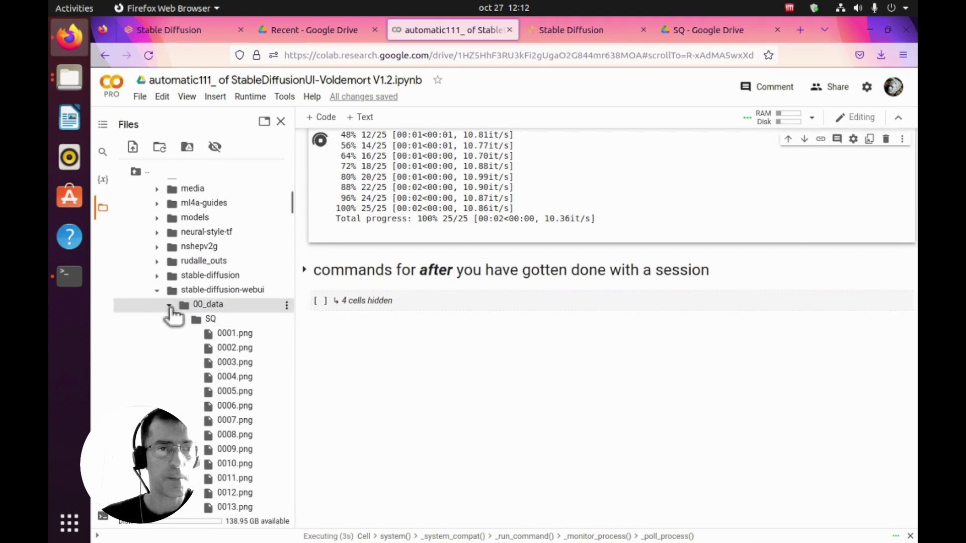
click(182, 322)
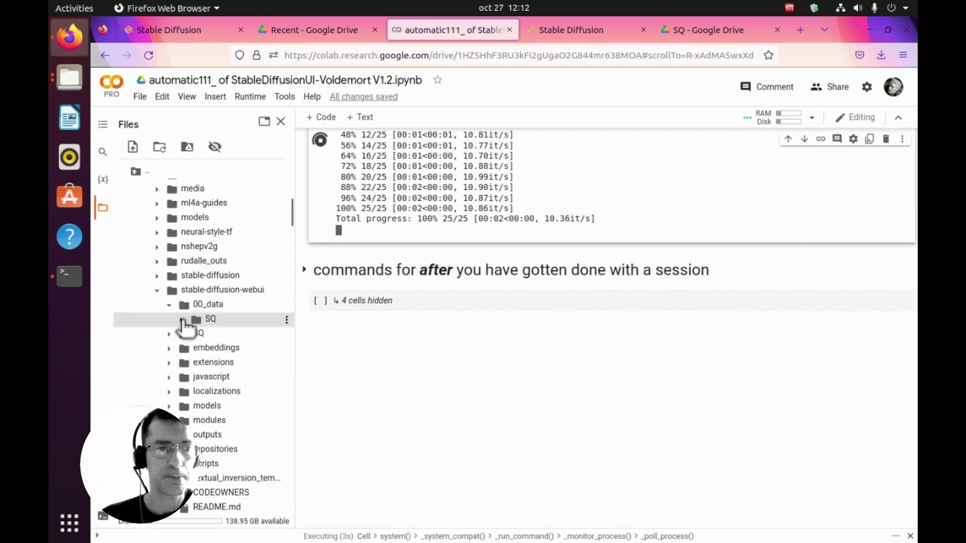
scroll(191, 380, down, 2)
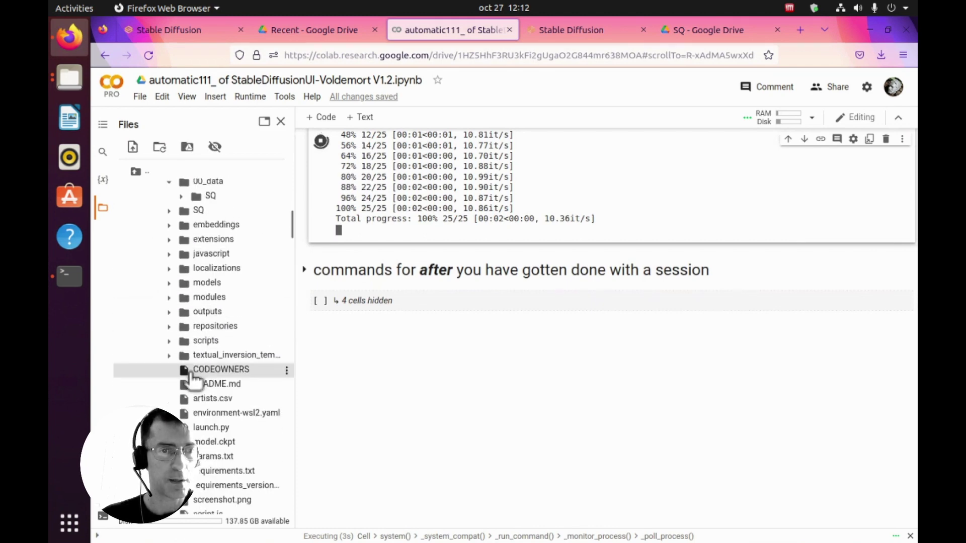
click(169, 355)
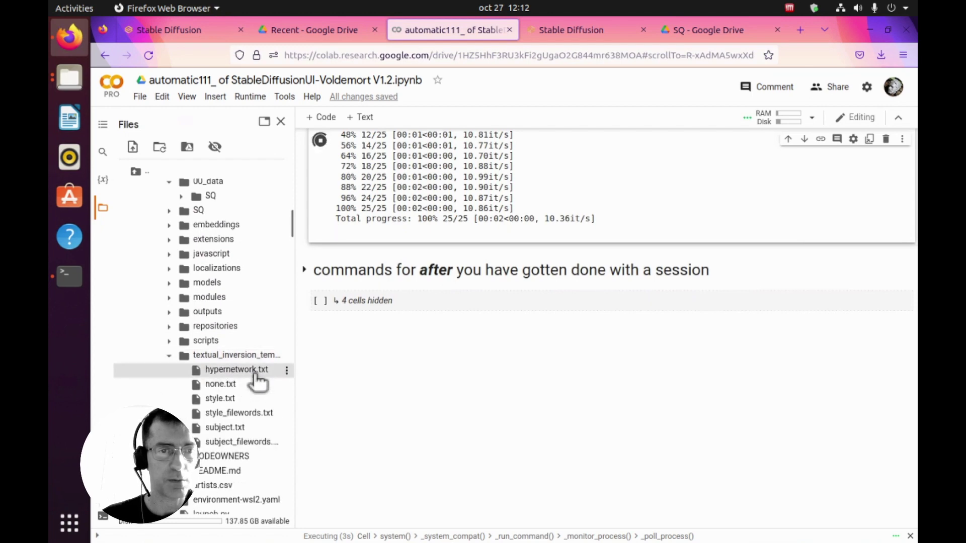
double_click(254, 375)
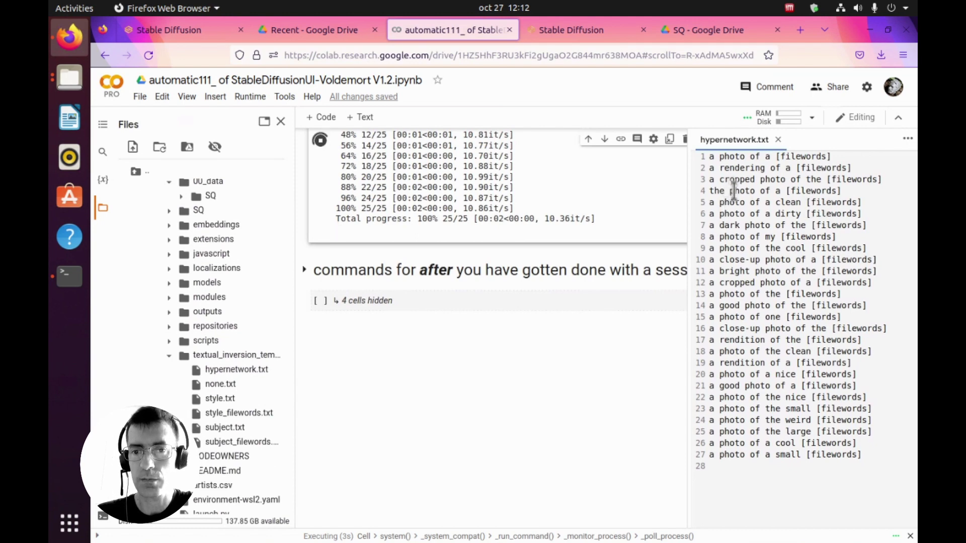
Copy all the prompt lines of hypernetwork.txt into the empty untitled file in Sublime Text.
drag(866, 456, 703, 123)
key(ctrl+c)
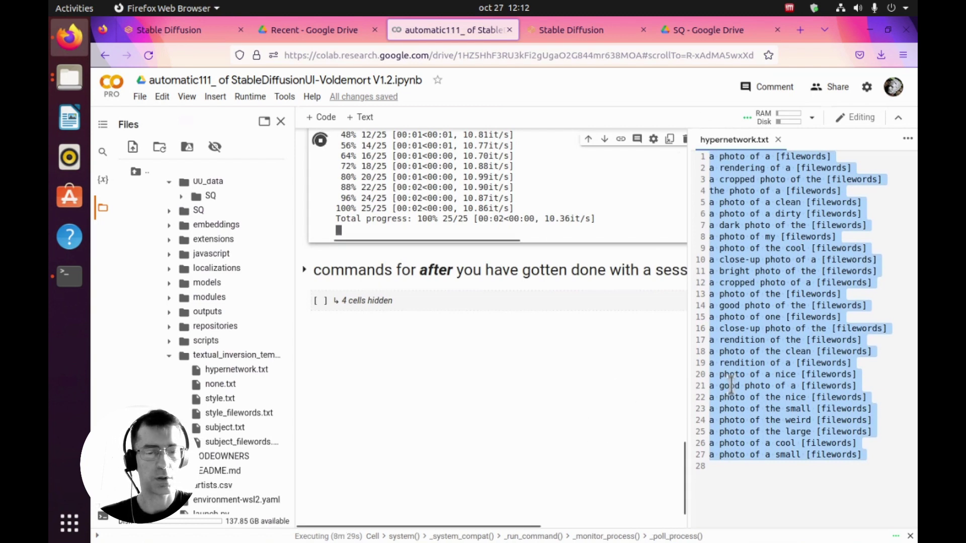
key(alt+Tab)
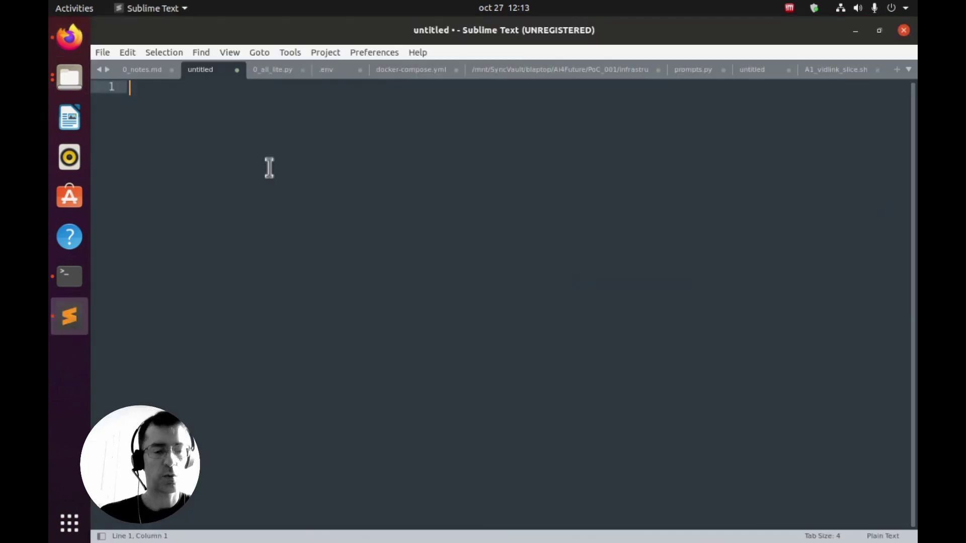
key(ctrl+v)
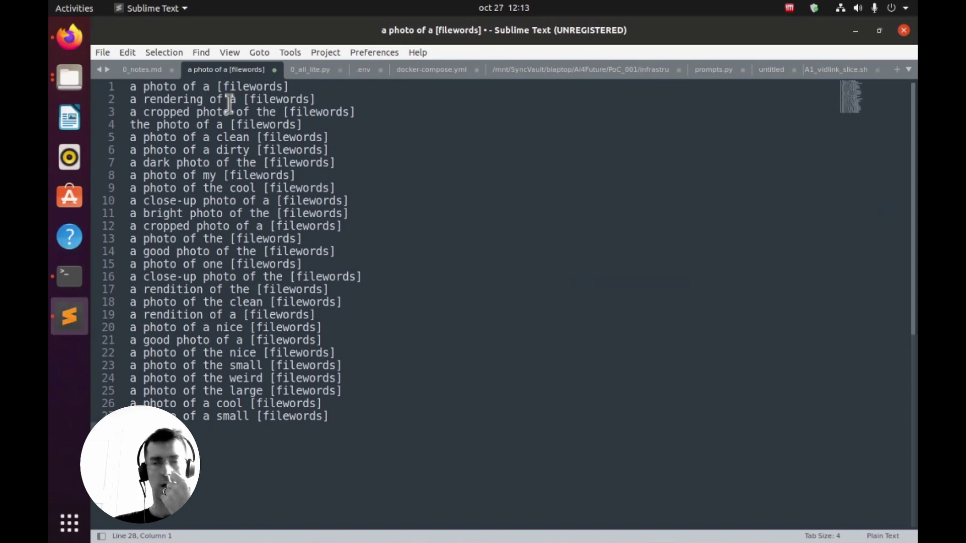
In the web UI's image preprocessing, set the source directory to /content/drive/MyDrive/AI/stable-diffusion-webui/00_data/SQ, using the SQ folder path copied from Colab.
click(69, 37)
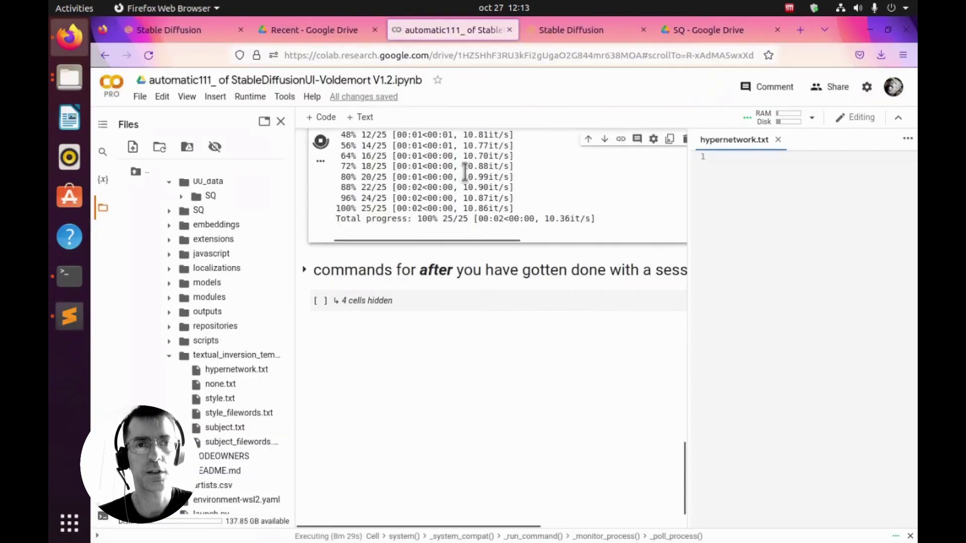
click(593, 28)
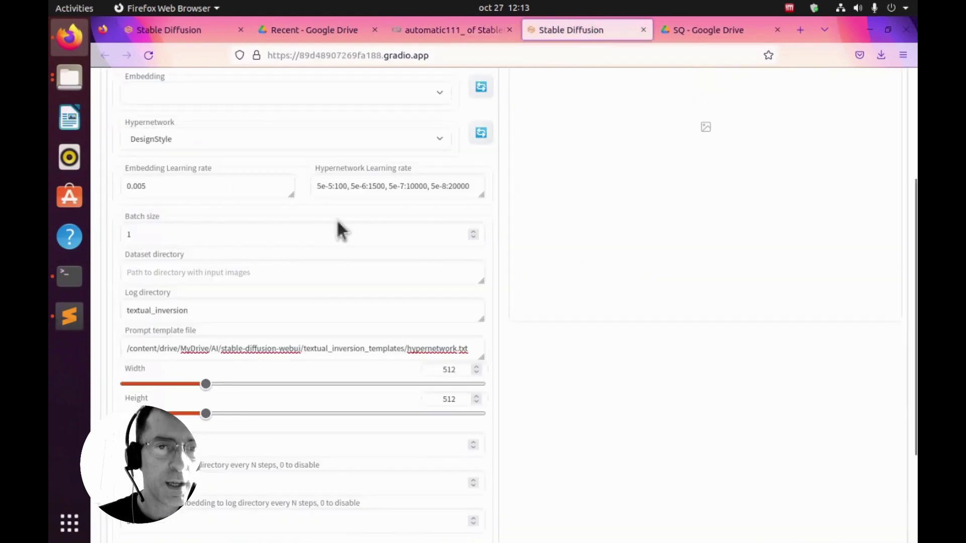
scroll(368, 282, up, 3)
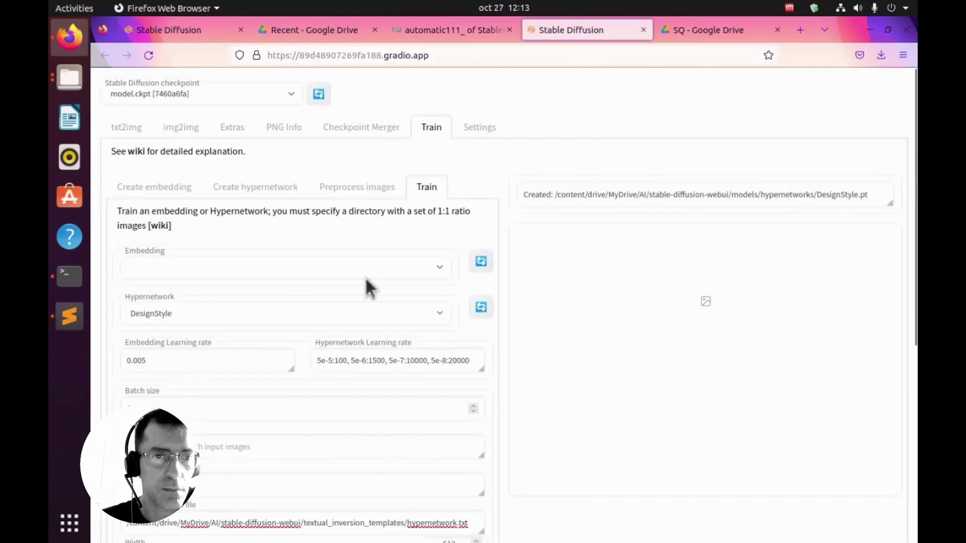
click(347, 187)
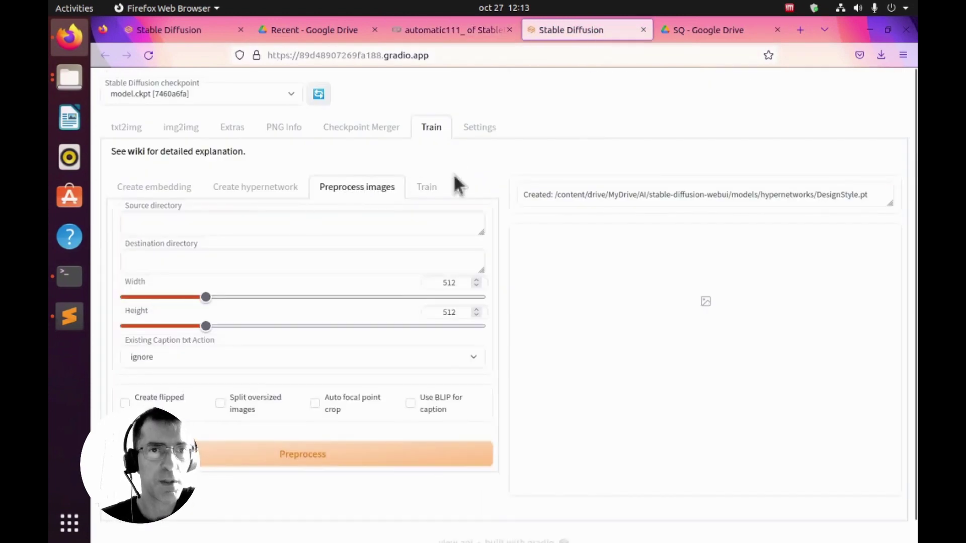
click(465, 33)
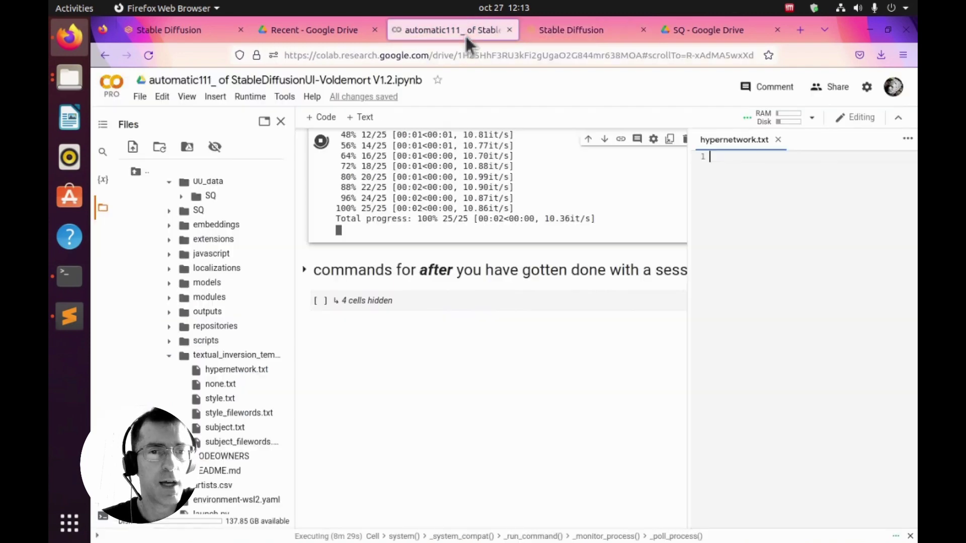
click(210, 200)
right_click(210, 200)
click(237, 317)
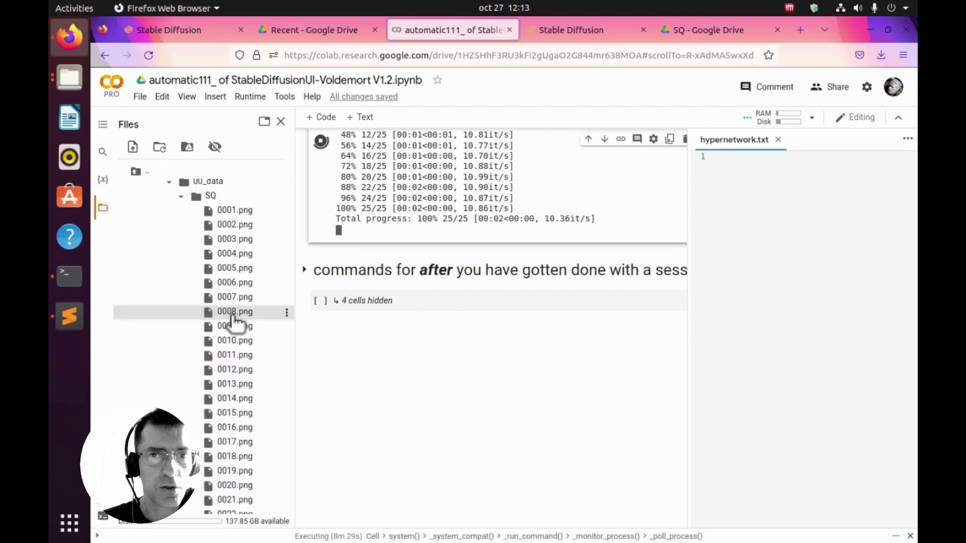
click(604, 32)
click(187, 224)
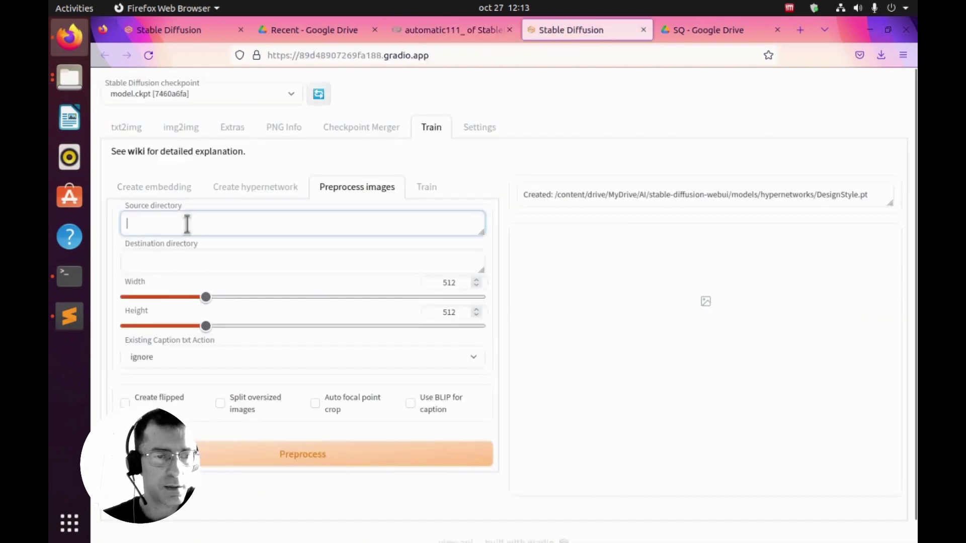
text(/content/drive/MyDrive/AI/stable-diffusion-webui/00_data/SQ)
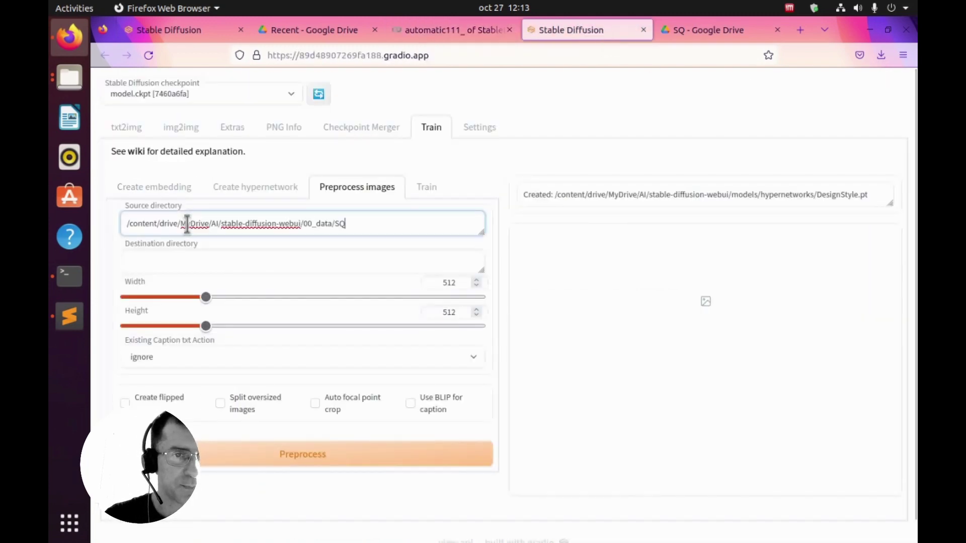
Set the destination directory to /content/drive/MyDrive/AI/stable-diffusion-webui/00_data/SQ_cc, enable BLIP captions and start preprocessing the images.
click(177, 261)
text(/content/drive/MyDrive/AI/stable-diffusion-webui/00_data/SQ)
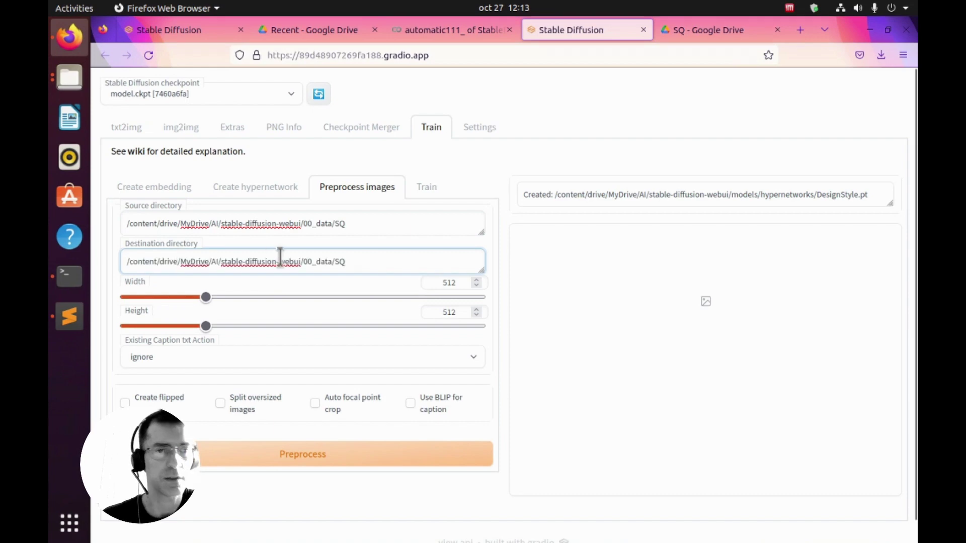
text(_cc)
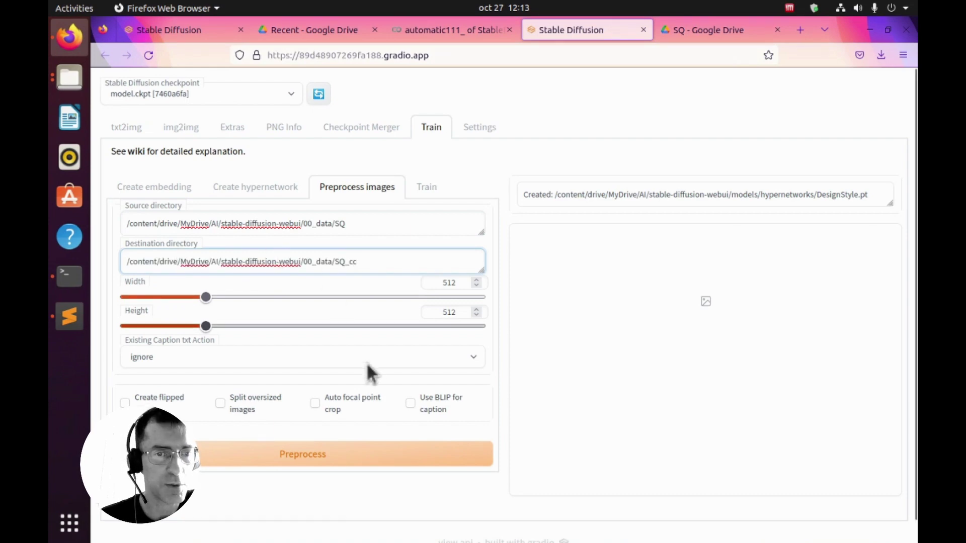
click(412, 403)
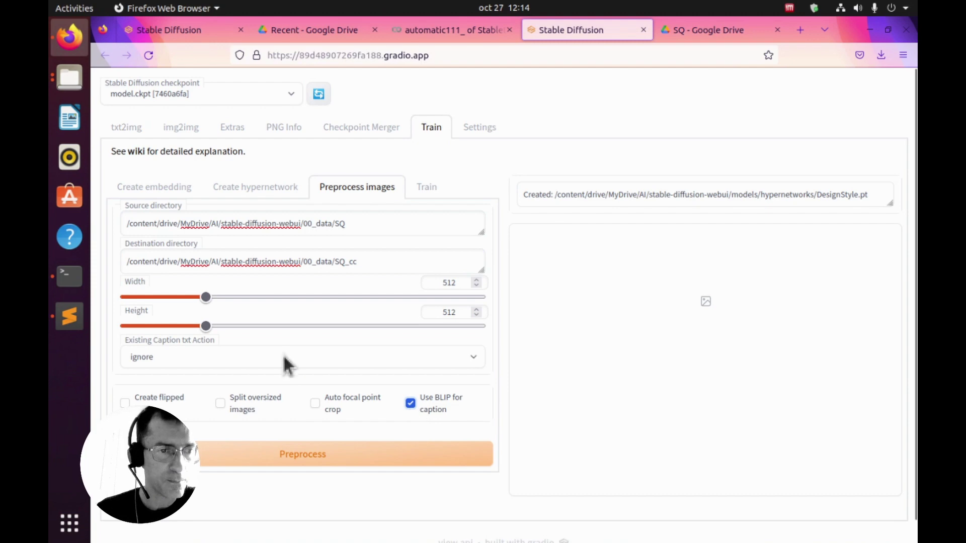
click(330, 459)
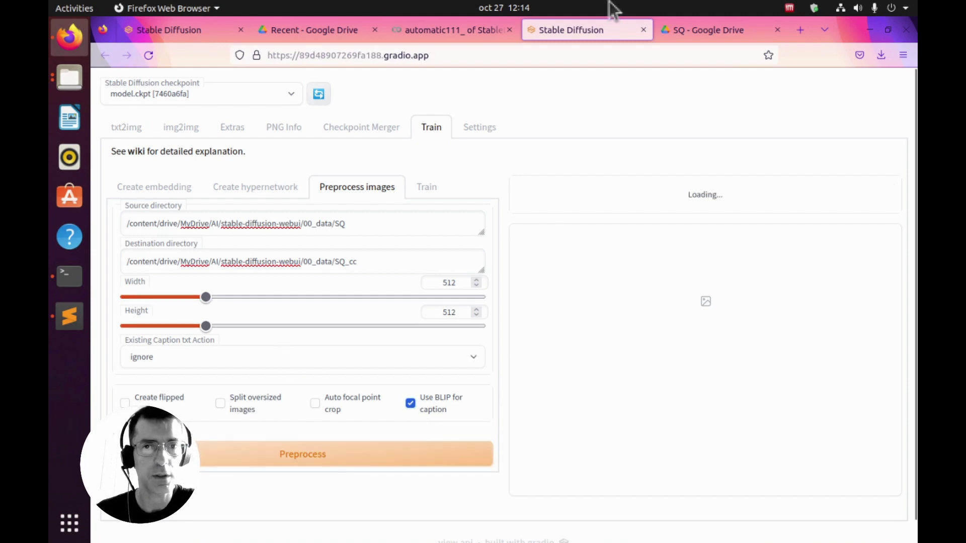
In the Sublime Text copy of the prompt template, replace every "[" with "a design pattern texture of a ".
key(alt+Tab)
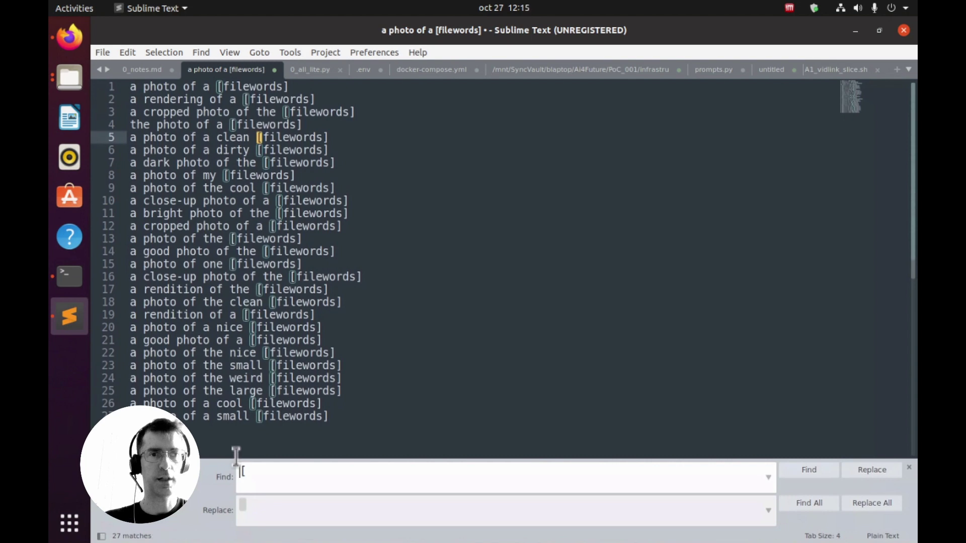
click(261, 517)
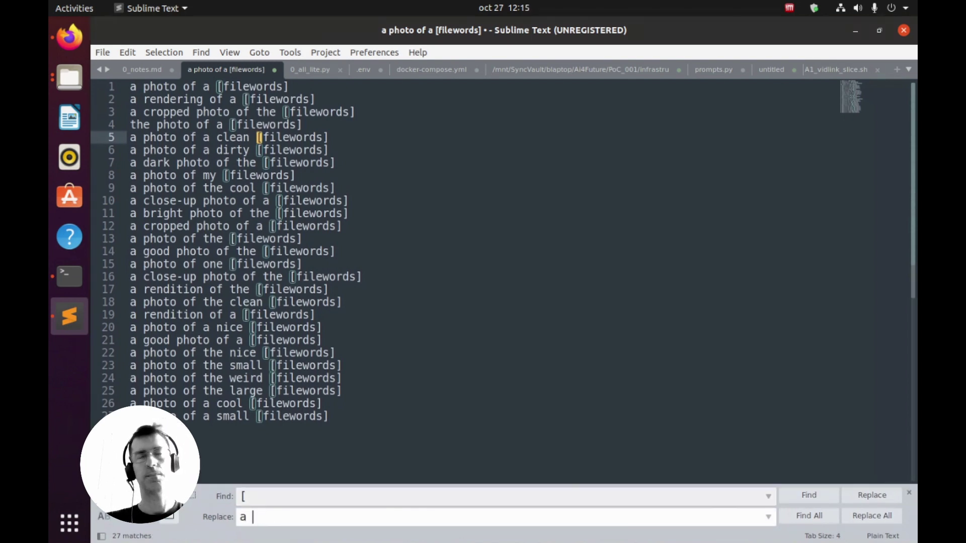
text(a design pa)
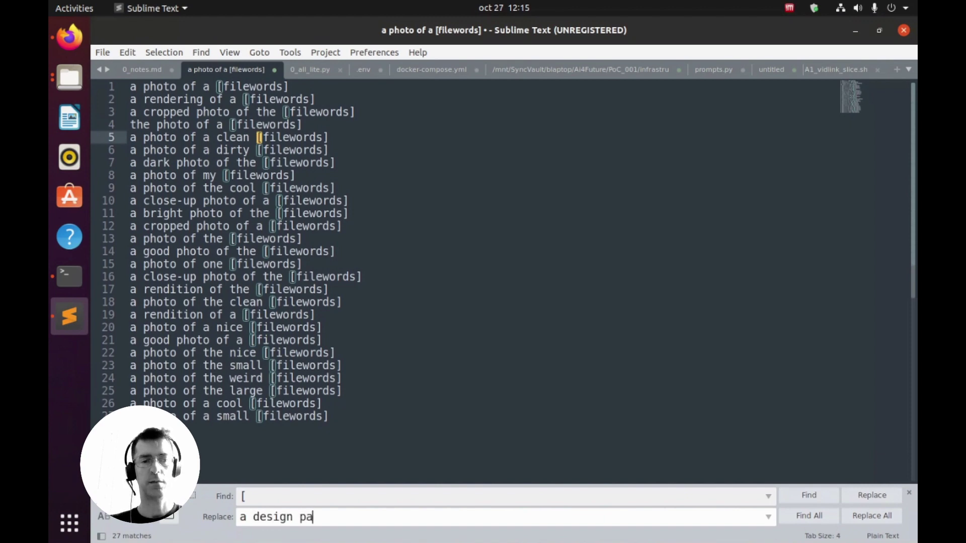
text(ttern texture of a)
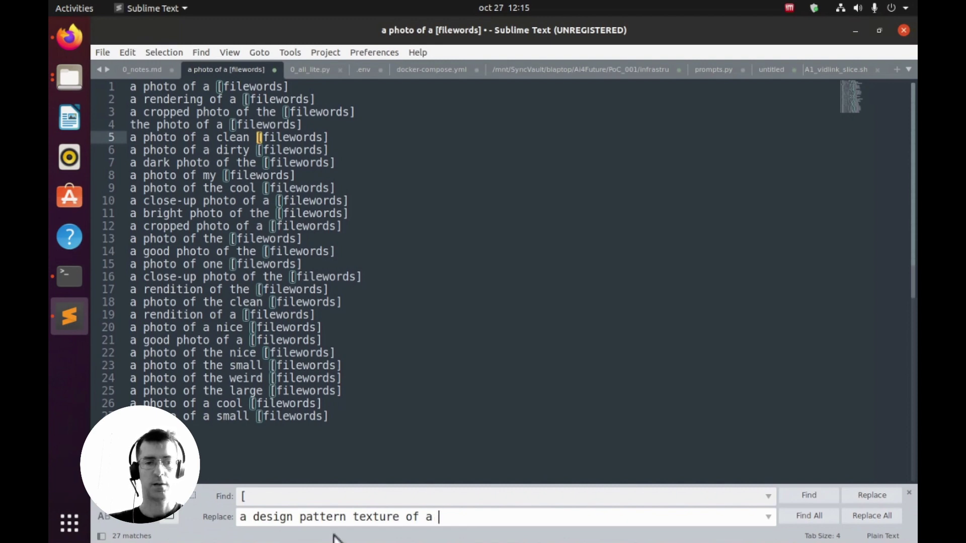
click(865, 522)
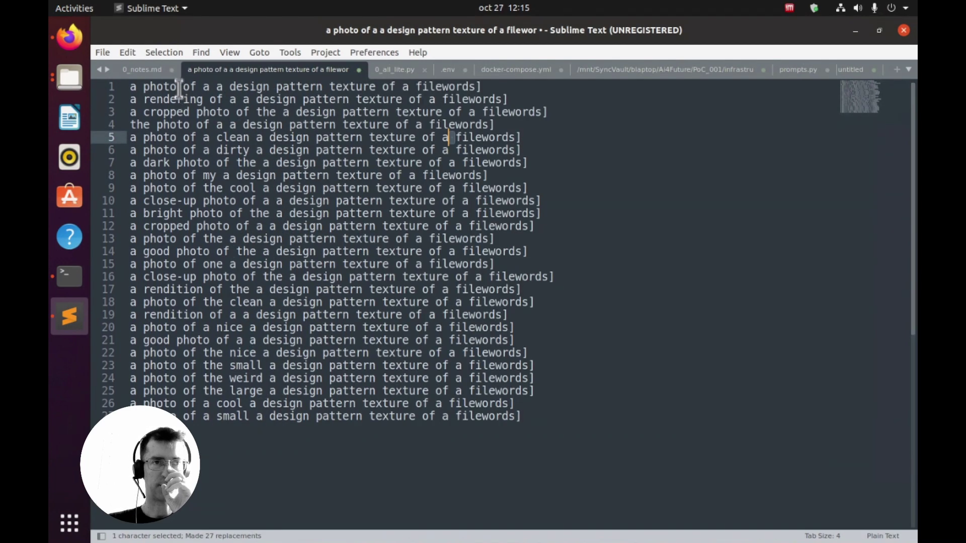
Replace every occurrence of "photo" in the prompt lines with "drawing illustration grapics ".
drag(179, 90, 108, 73)
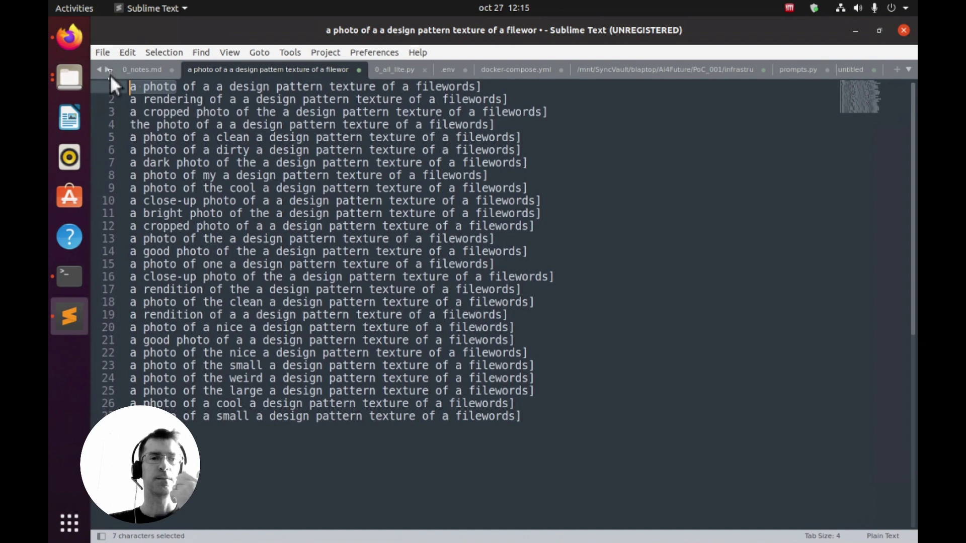
double_click(158, 89)
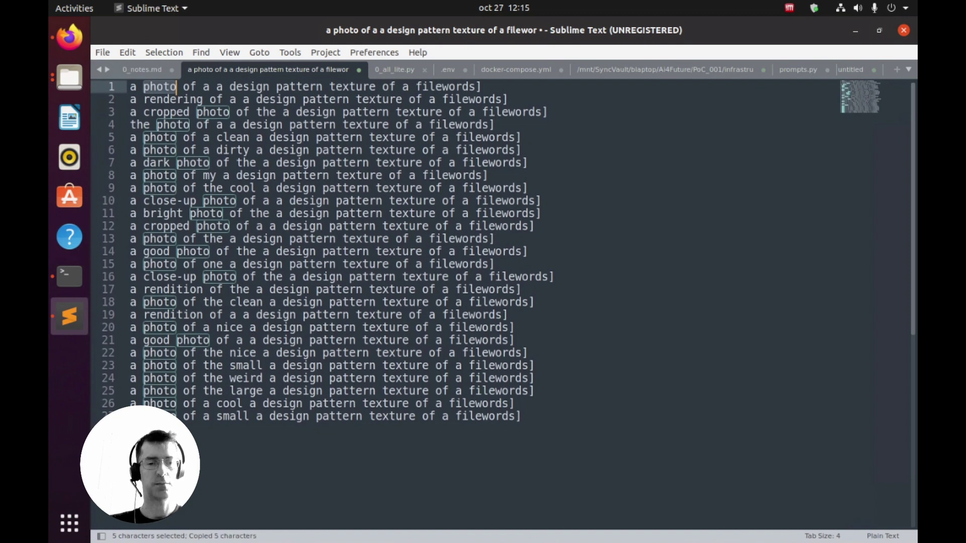
key(ctrl+h)
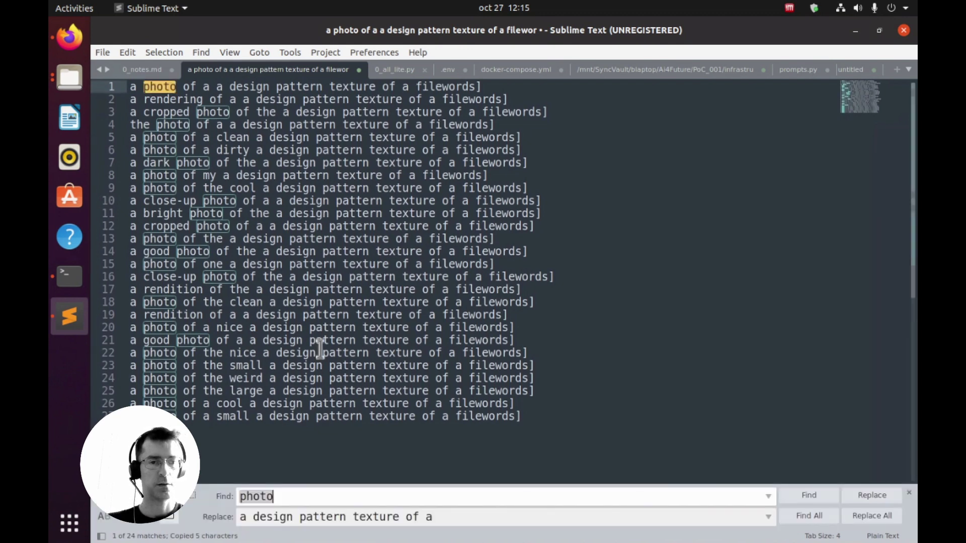
triple_click(277, 524)
text(d)
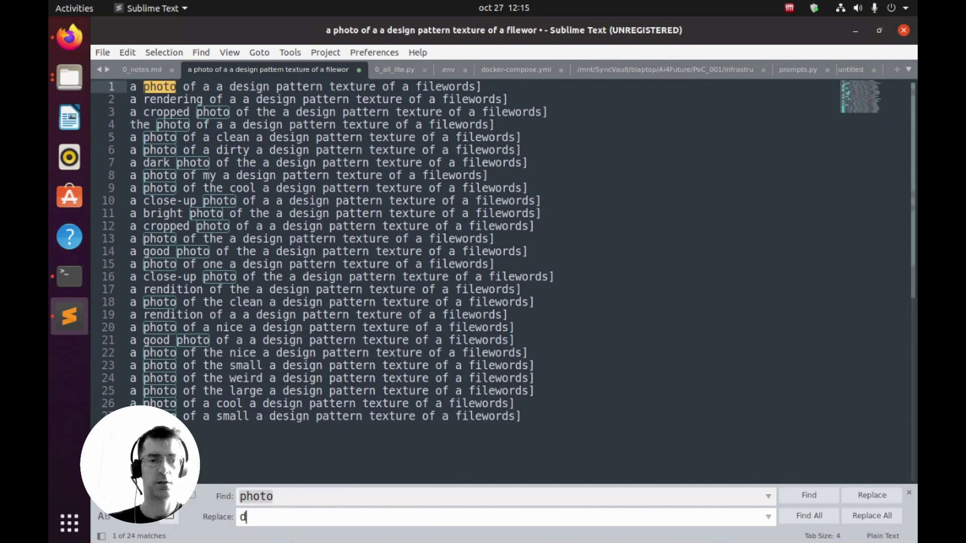
text(rawing)
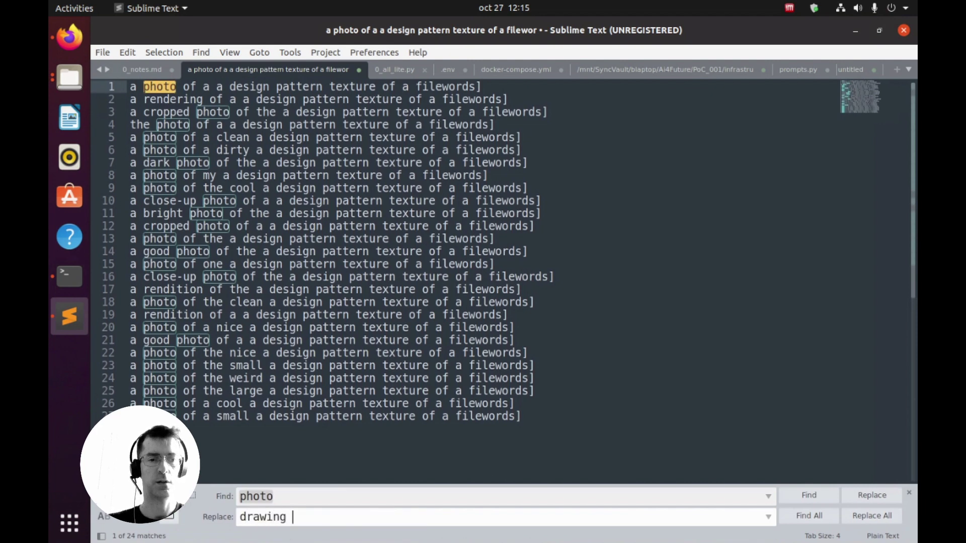
text( illustration grapics)
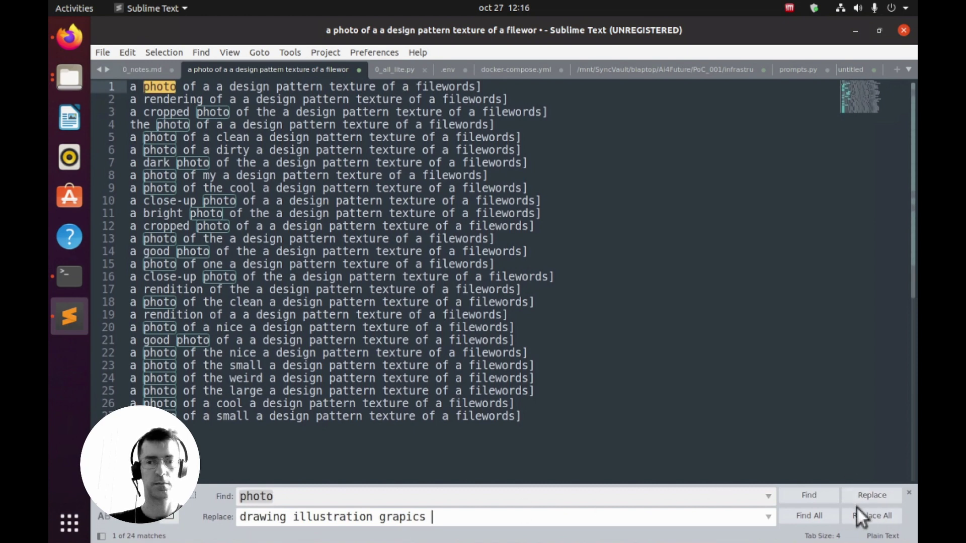
click(872, 517)
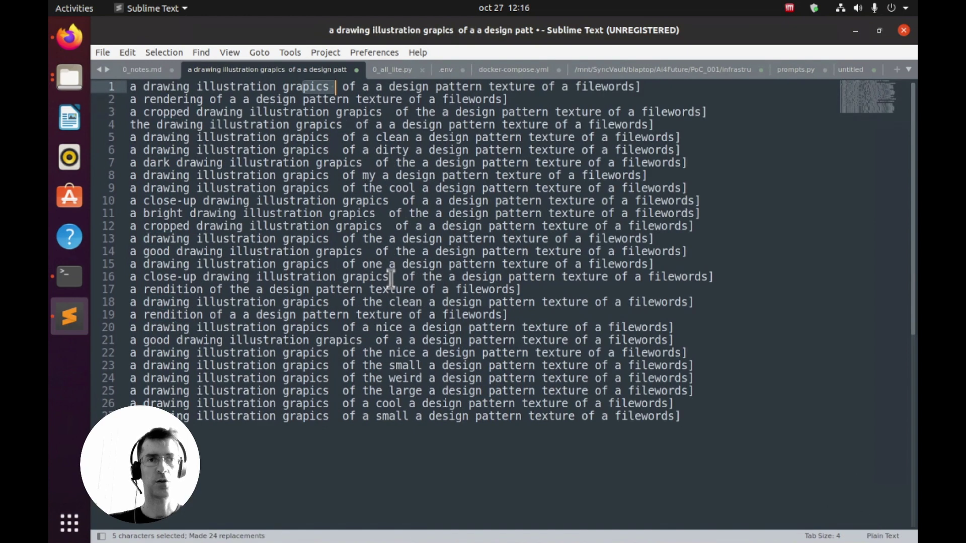
Replace every doubled article "a a " in the prompt lines with a single "a ".
click(356, 87)
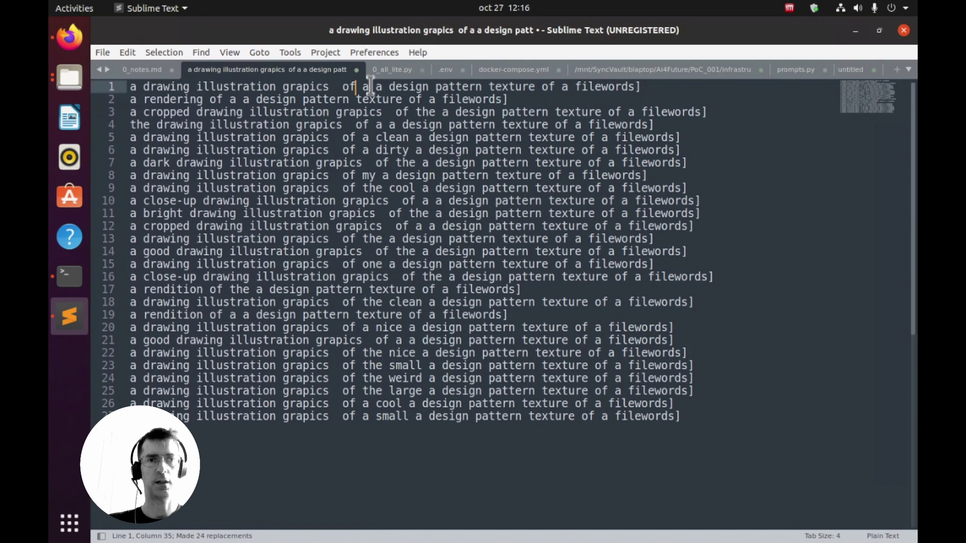
drag(361, 86, 389, 87)
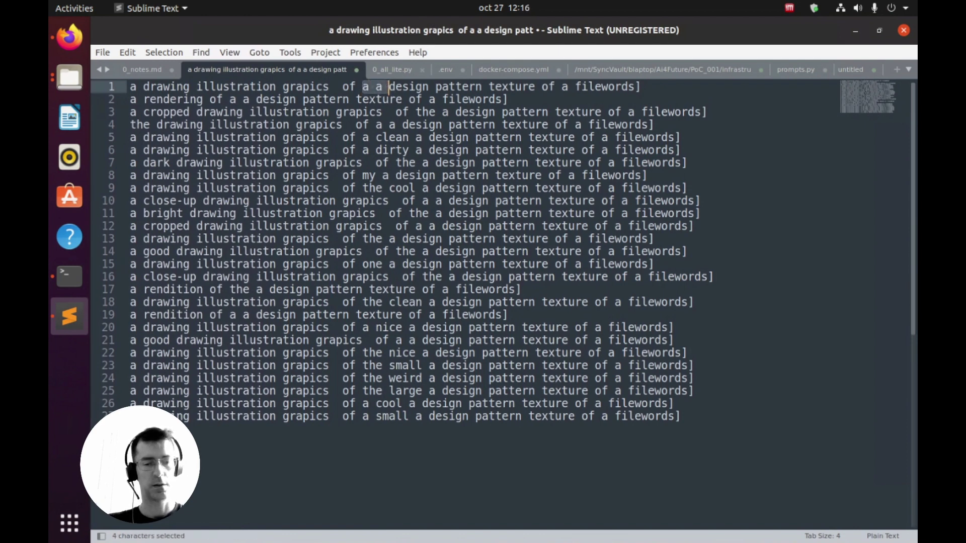
key(ctrl+g)
key(ctrl+h)
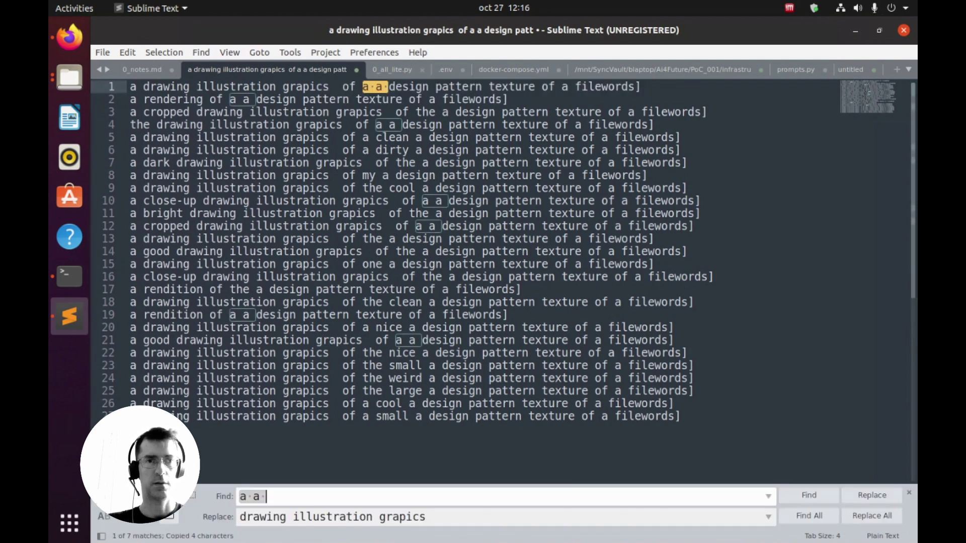
click(261, 522)
text(a)
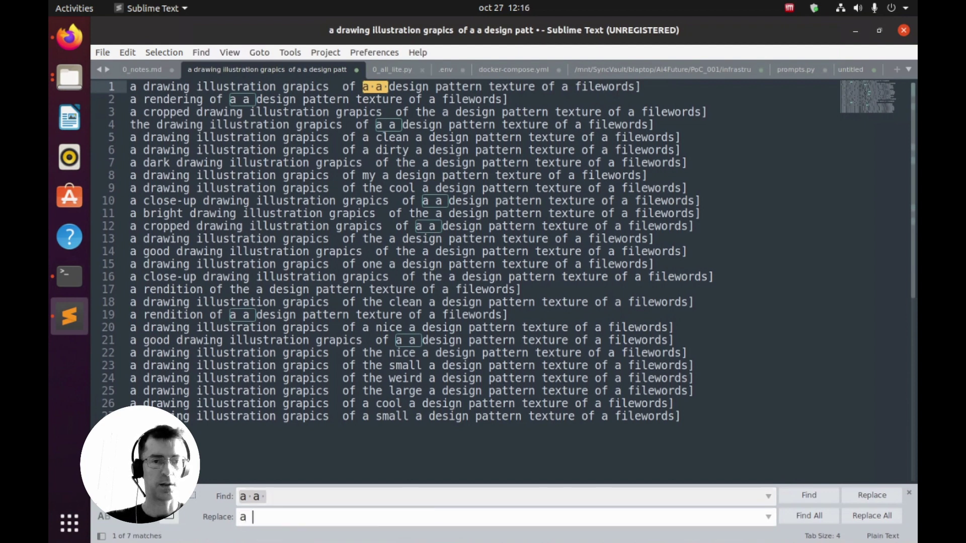
click(873, 516)
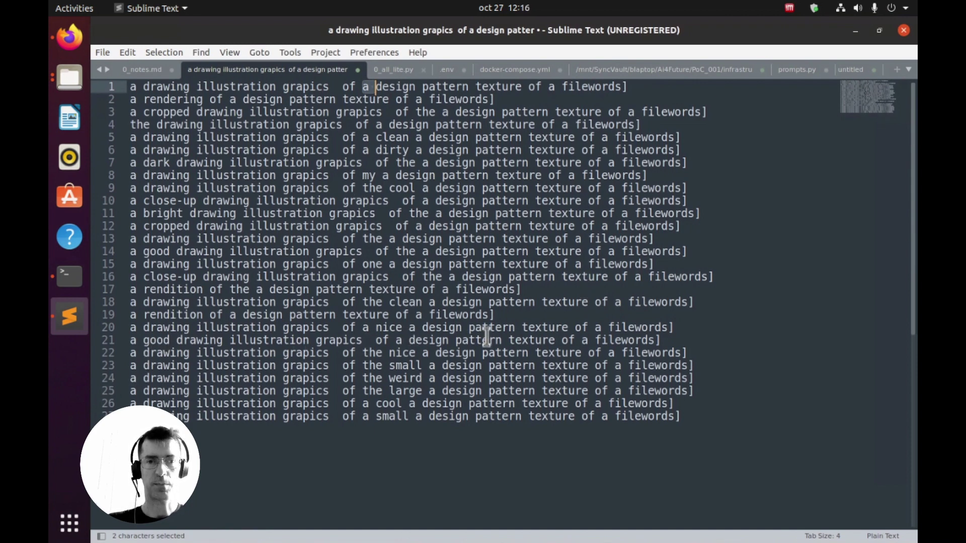
Restore the opening bracket in all prompt lines by replacing every "filewords]" with "[filewords]".
drag(597, 340, 662, 338)
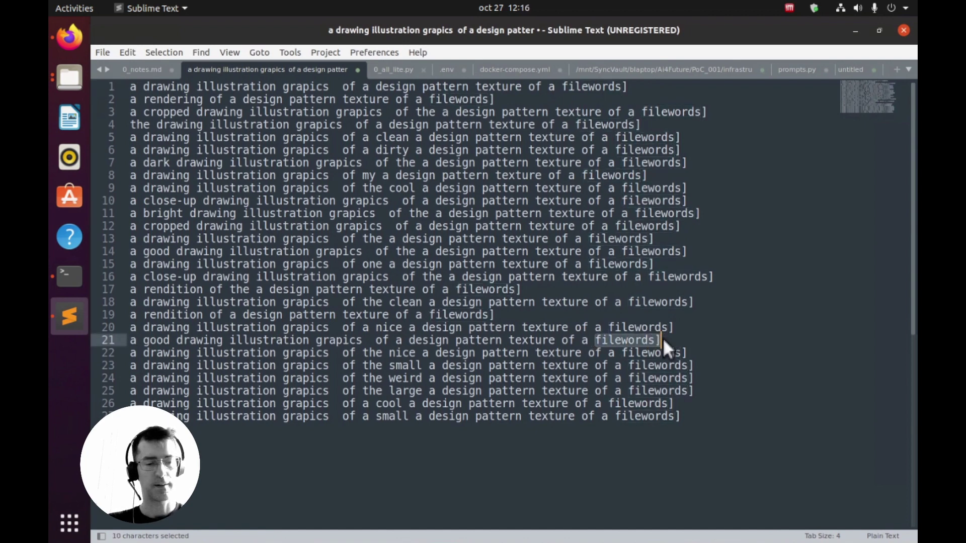
key(ctrl+c)
key(ctrl+h)
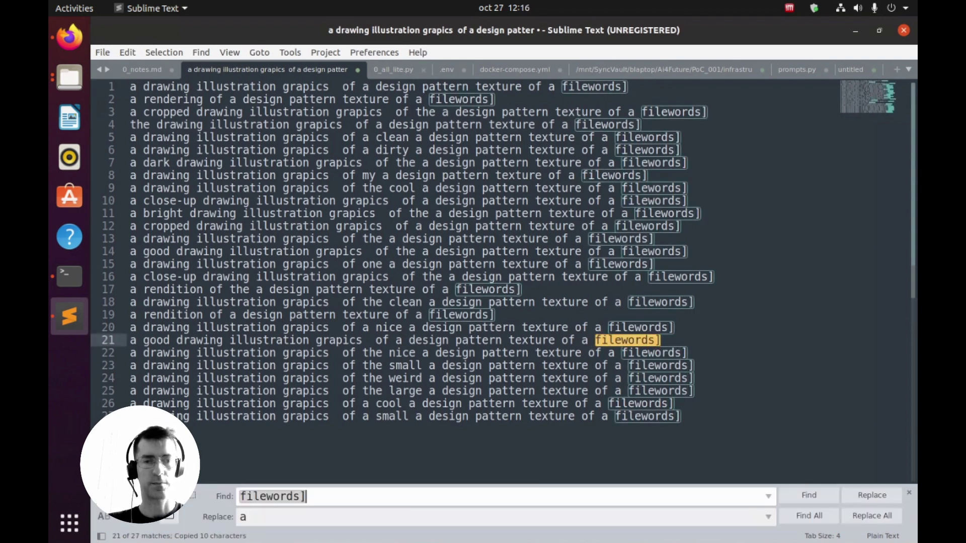
drag(292, 517, 207, 516)
key(ctrl+v)
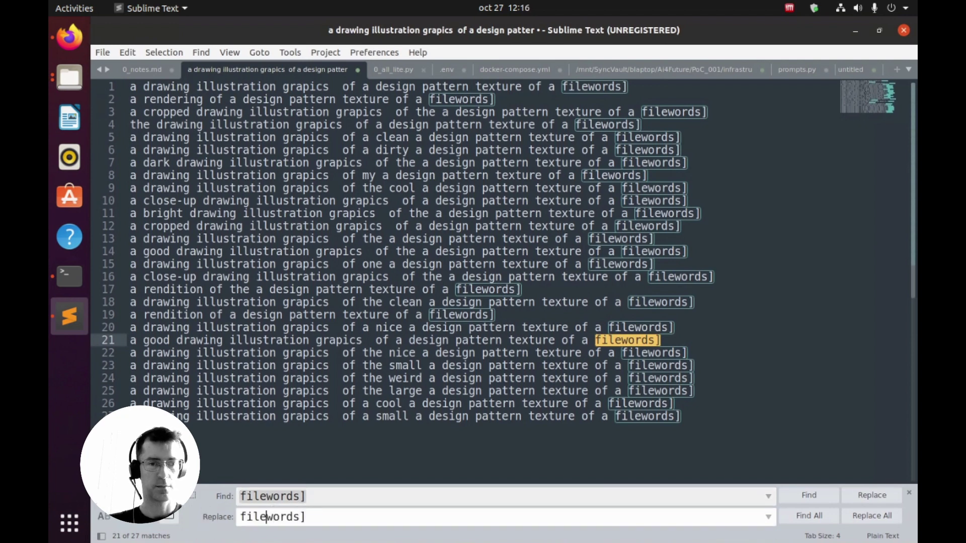
text([)
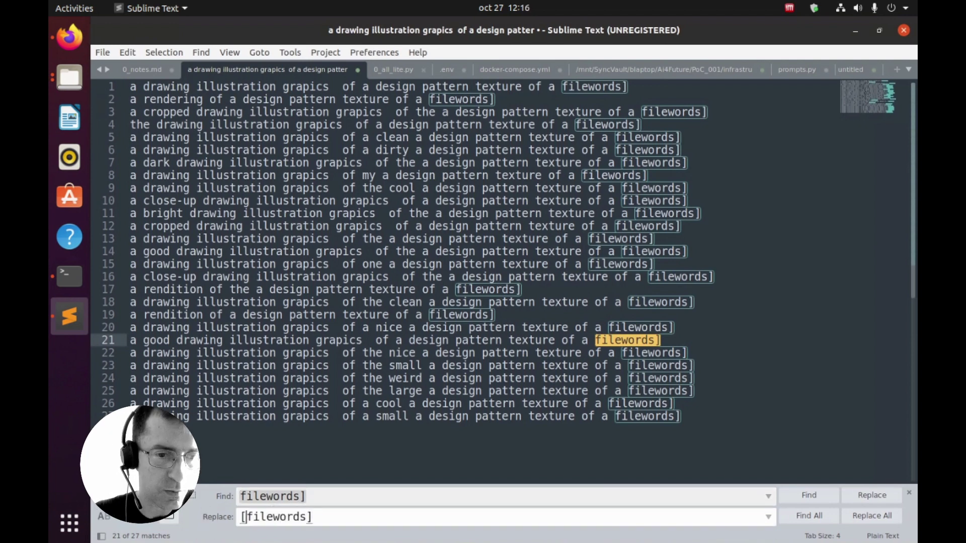
click(883, 515)
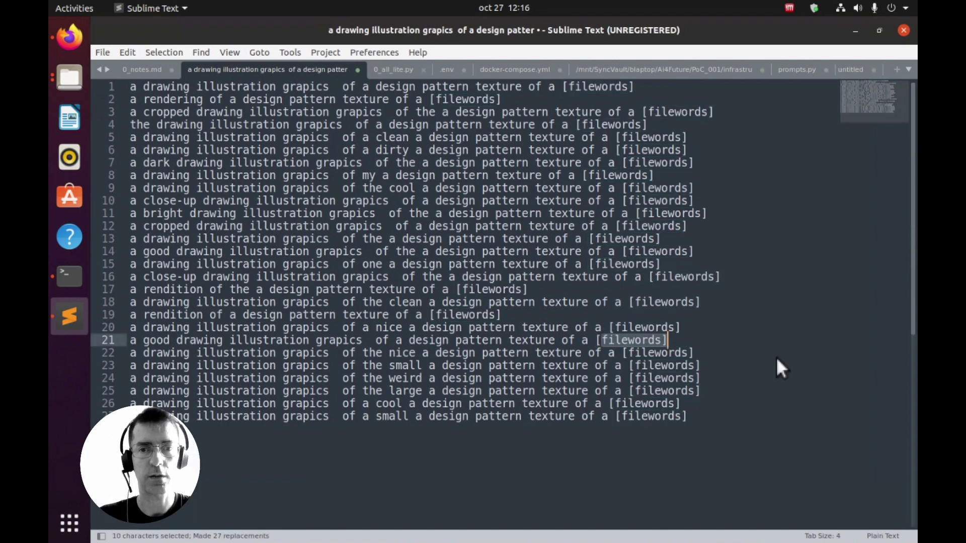
Copy all the edited prompt lines from Sublime Text into the empty hypernetwork.txt in Colab and save the file.
click(693, 392)
click(697, 418)
drag(697, 417, 121, 88)
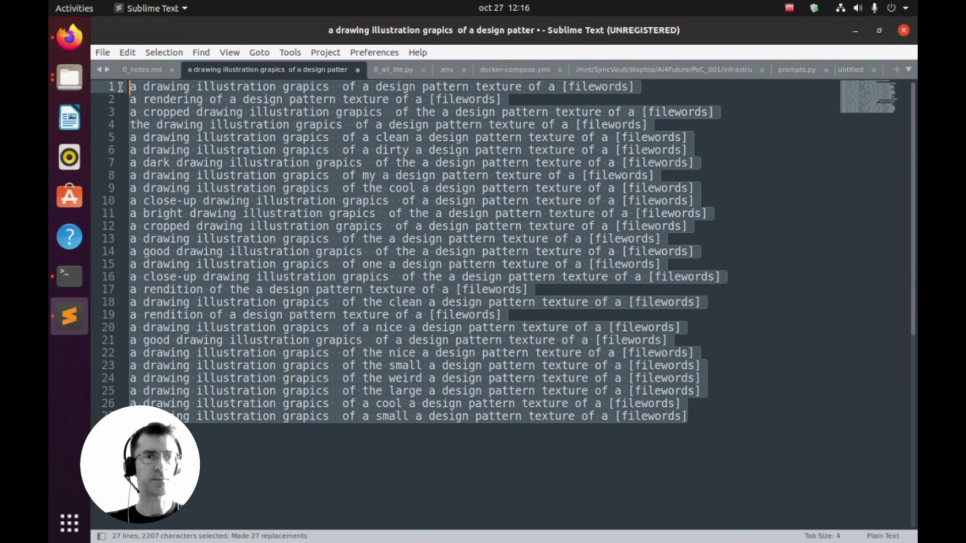
key(ctrl+c)
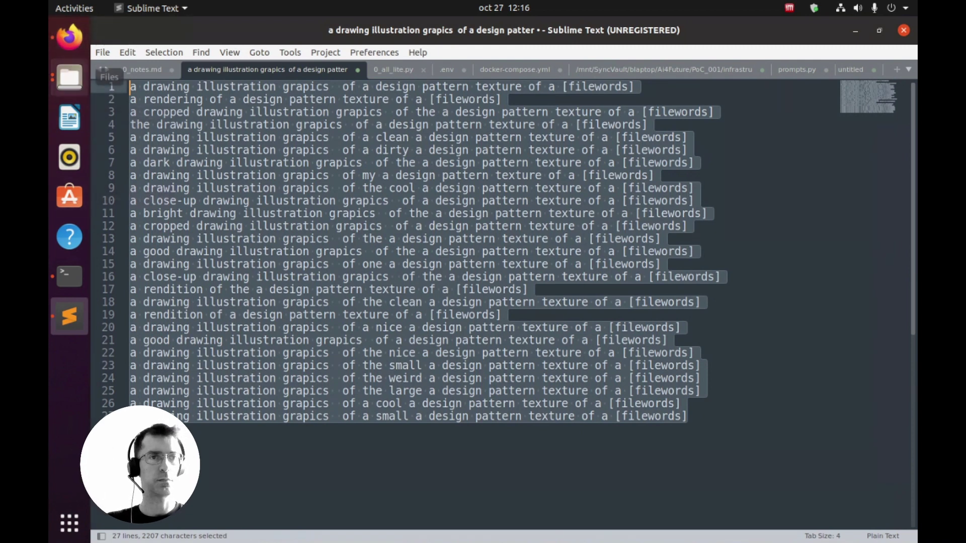
click(65, 43)
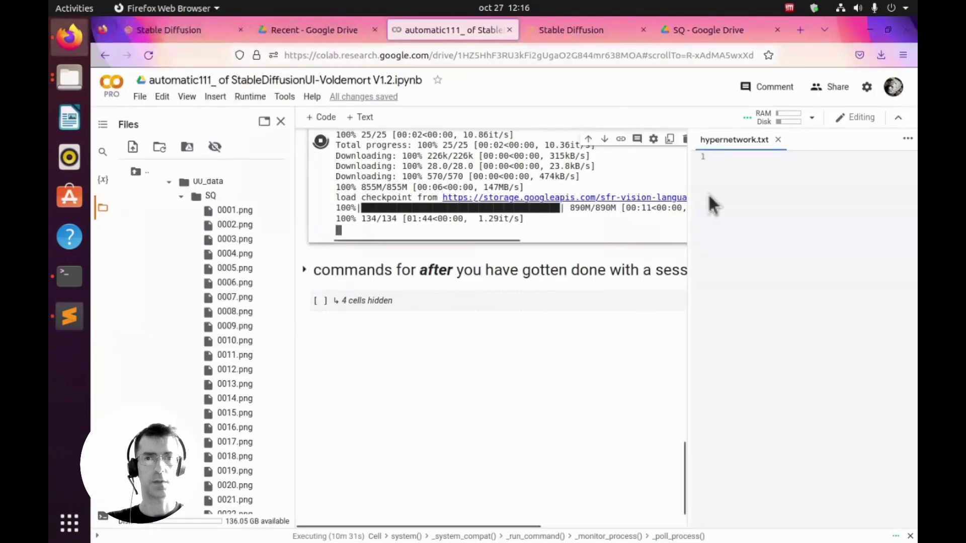
click(738, 183)
key(ctrl+v)
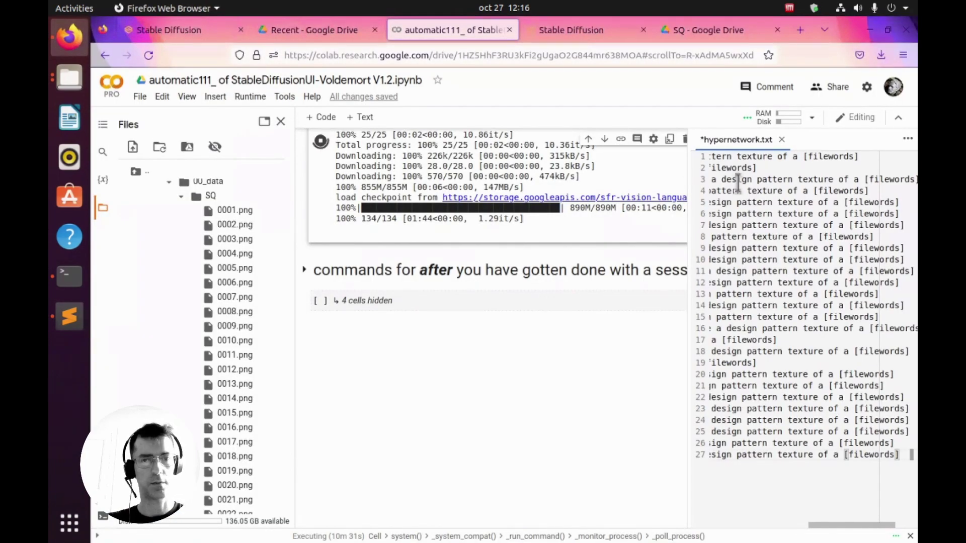
key(ctrl+s)
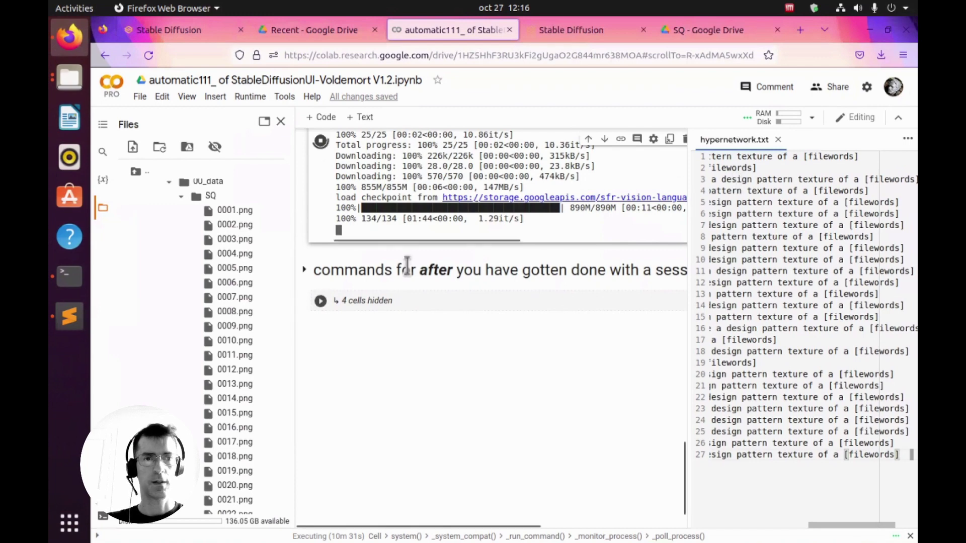
Switch to the Stable Diffusion web UI and open the training settings for the DesignStyle hypernetwork.
click(577, 32)
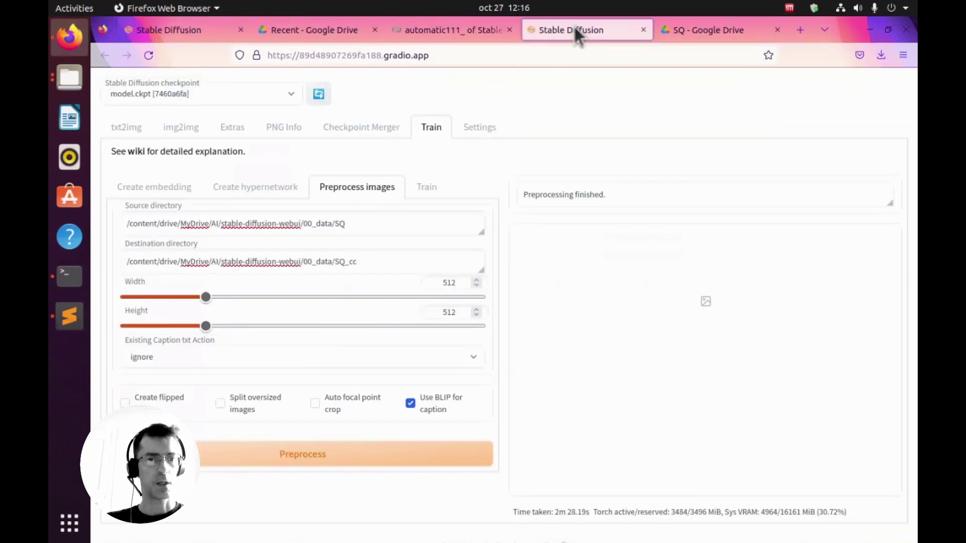
click(426, 189)
scroll(352, 399, down, 3)
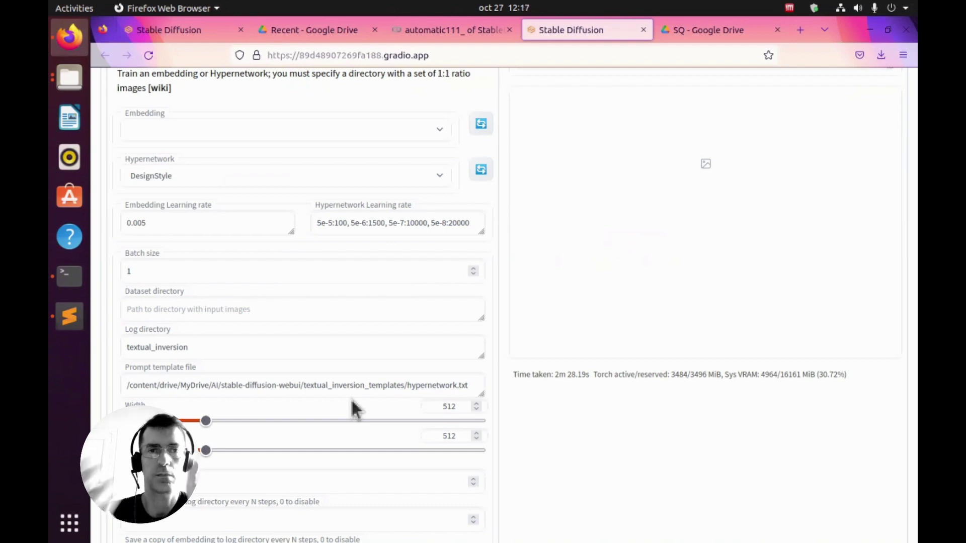
click(455, 31)
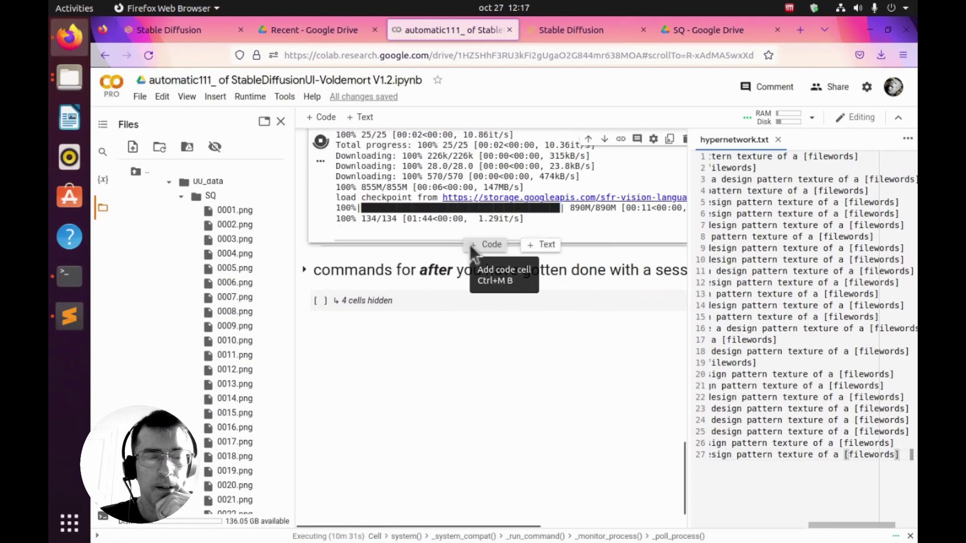
click(562, 31)
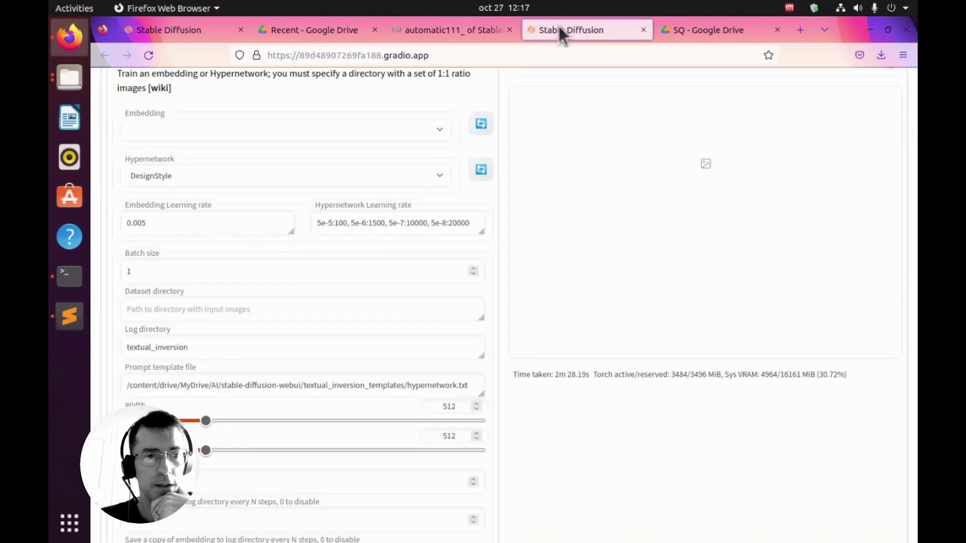
In Colab's SQ_cc folder, examine the image 00000-0-0011.png and its caption file 00000-0-0011.txt, and compare the caption with the prompt template in Sublime Text.
click(473, 28)
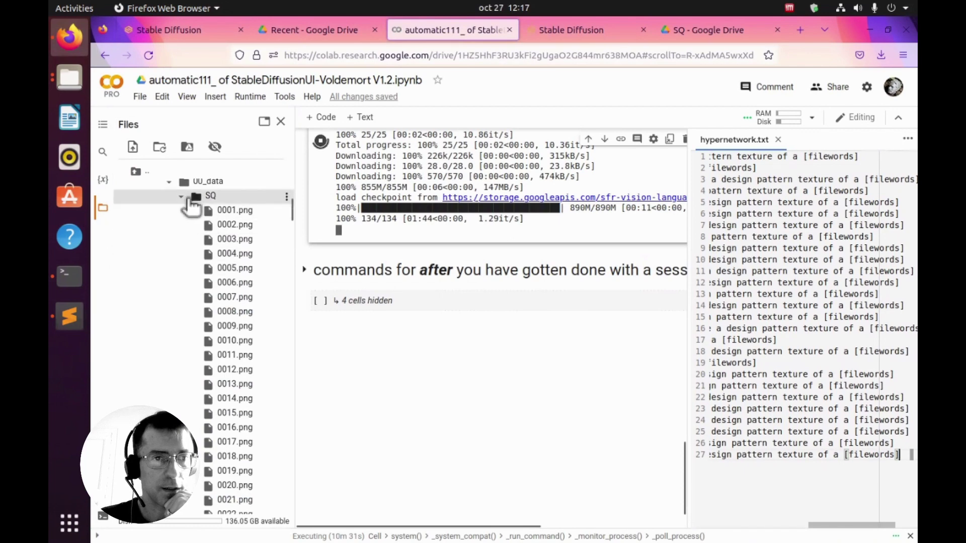
click(181, 197)
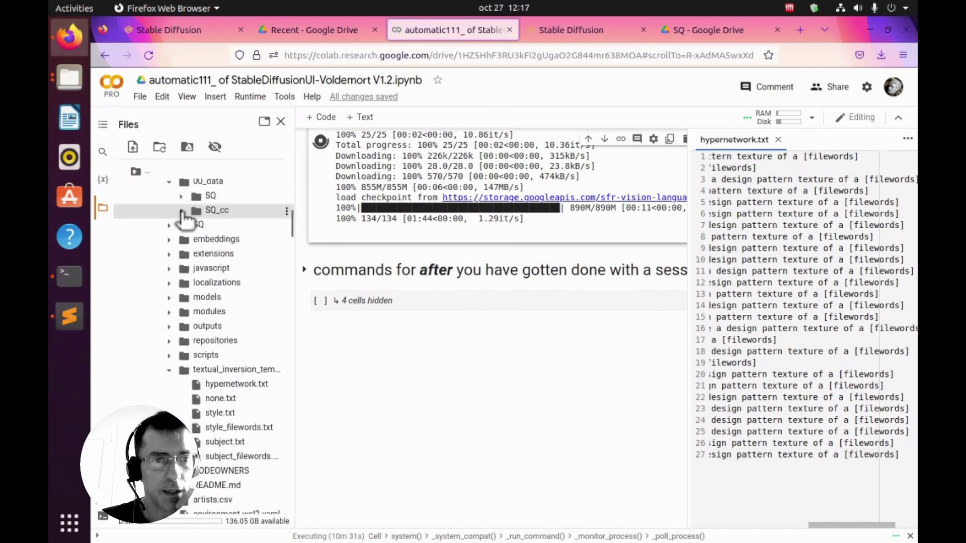
click(181, 210)
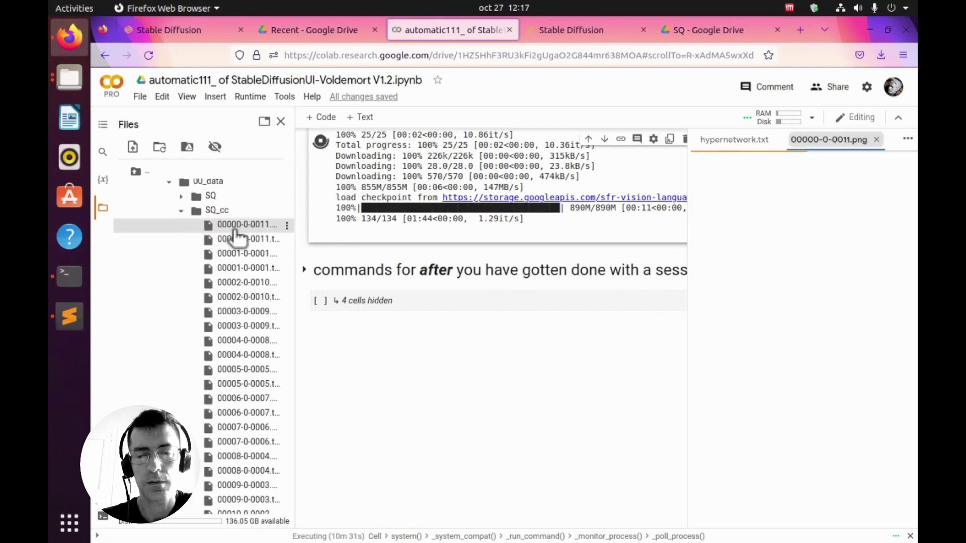
drag(690, 333, 540, 334)
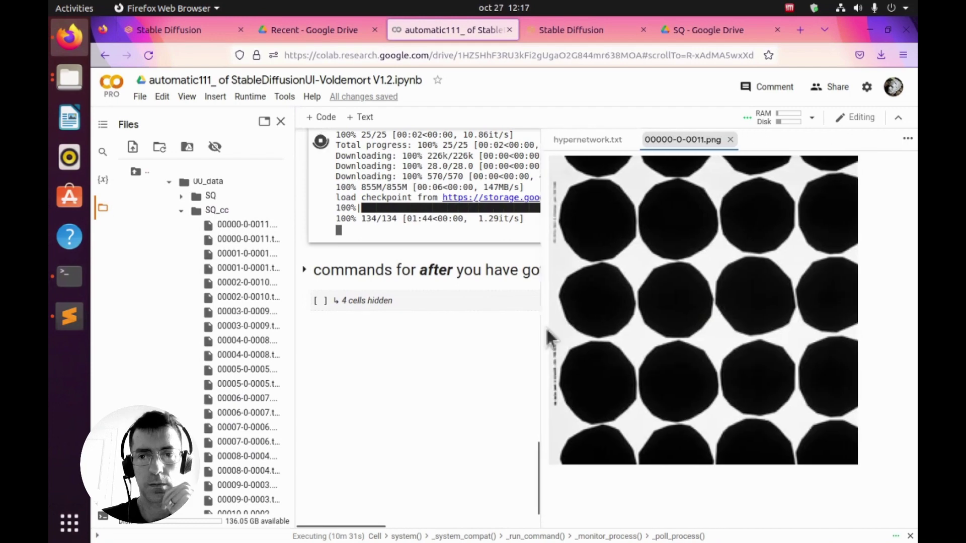
double_click(225, 240)
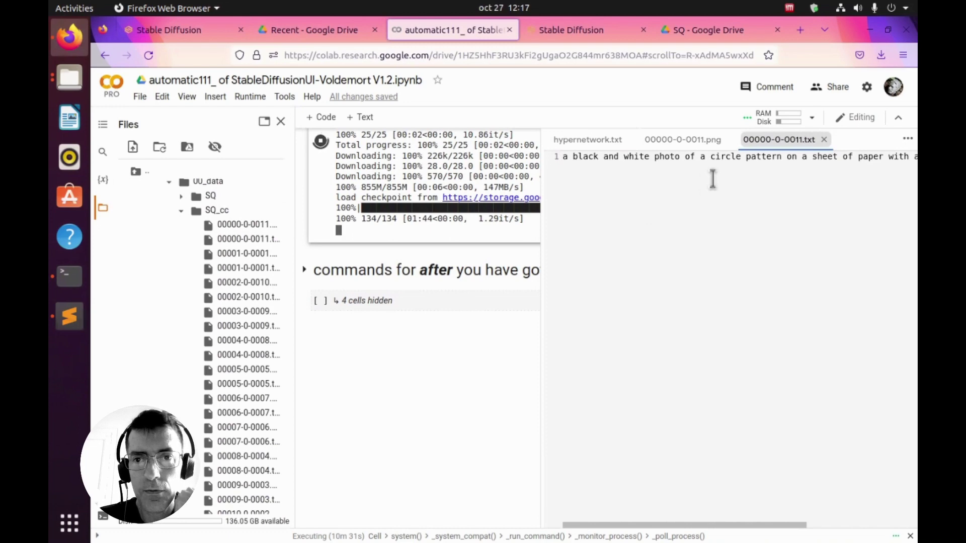
scroll(713, 178, right, 3)
scroll(713, 179, right, 3)
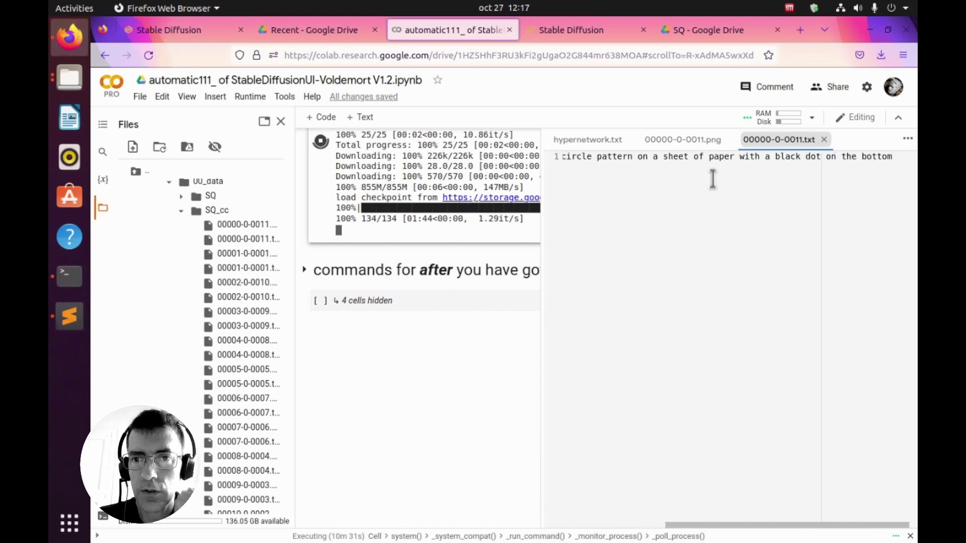
scroll(712, 179, left, 5)
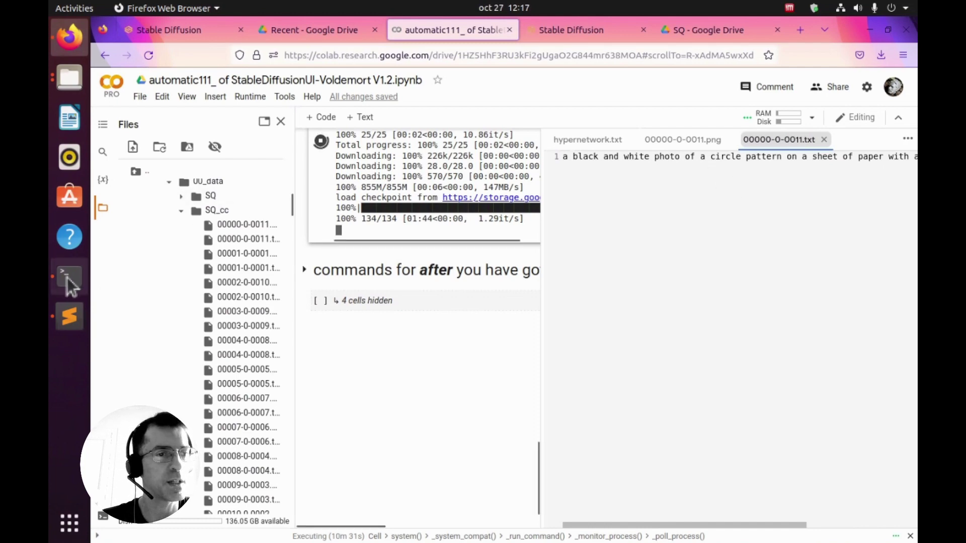
click(68, 318)
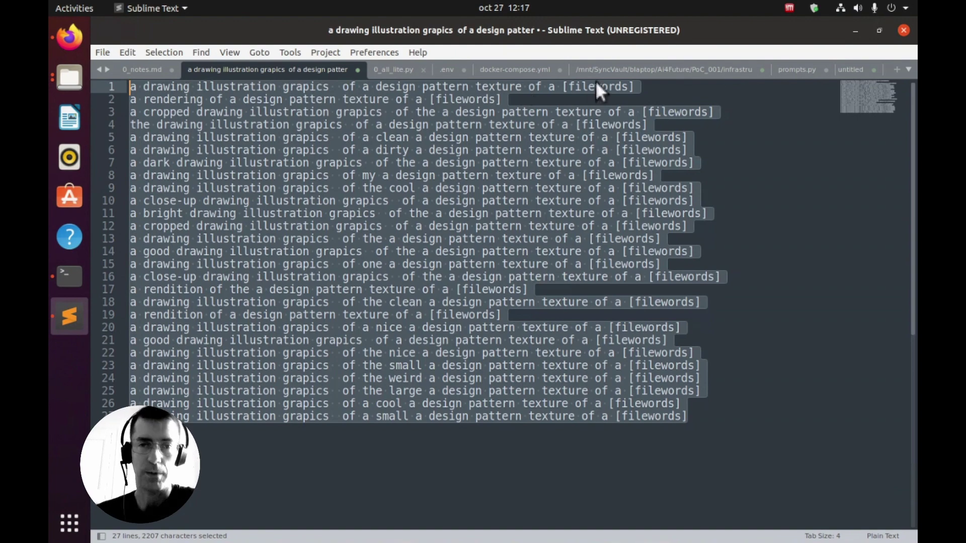
click(71, 36)
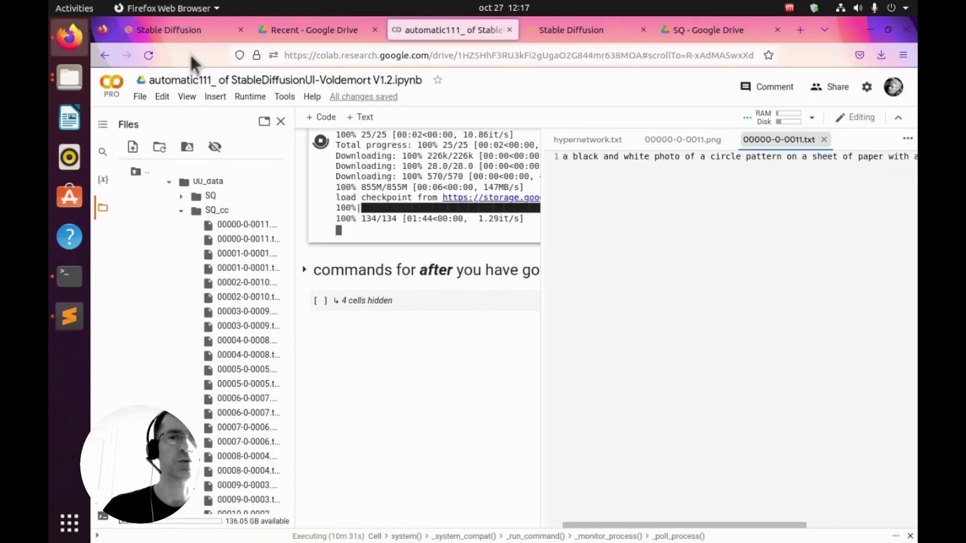
Set the web UI's training dataset directory to /content/drive/MyDrive/AI/stable-diffusion-webui/00_data/SQ_cc, using the SQ_cc folder path copied from Colab.
click(593, 31)
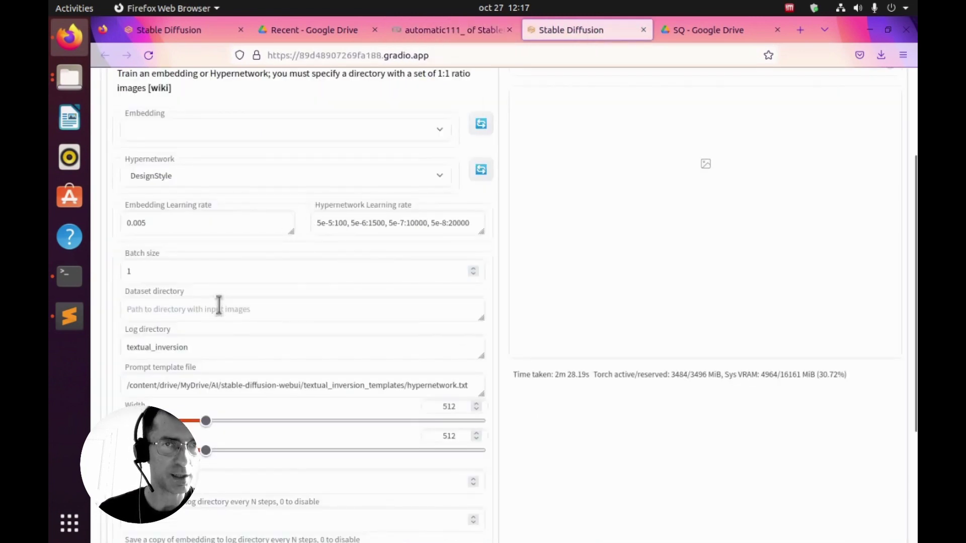
click(448, 30)
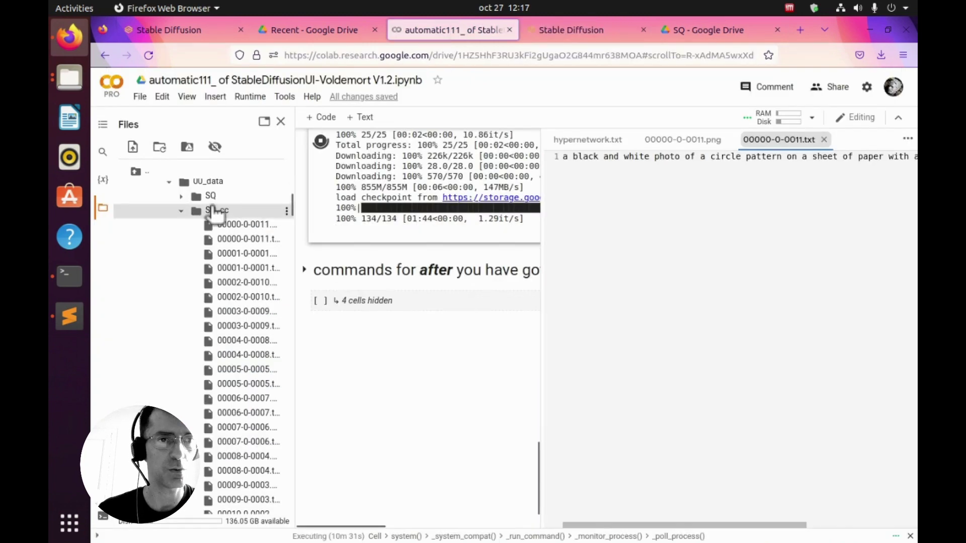
right_click(215, 212)
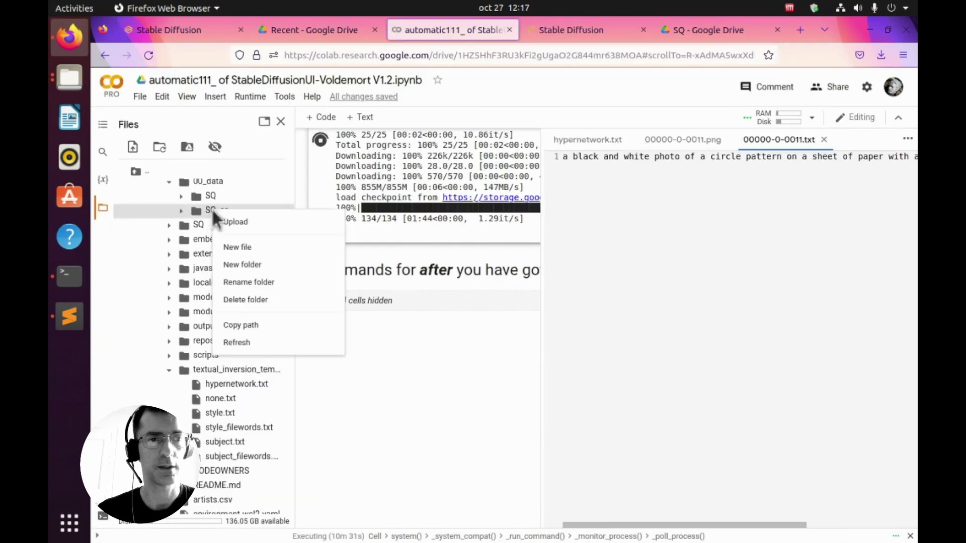
click(256, 325)
click(592, 32)
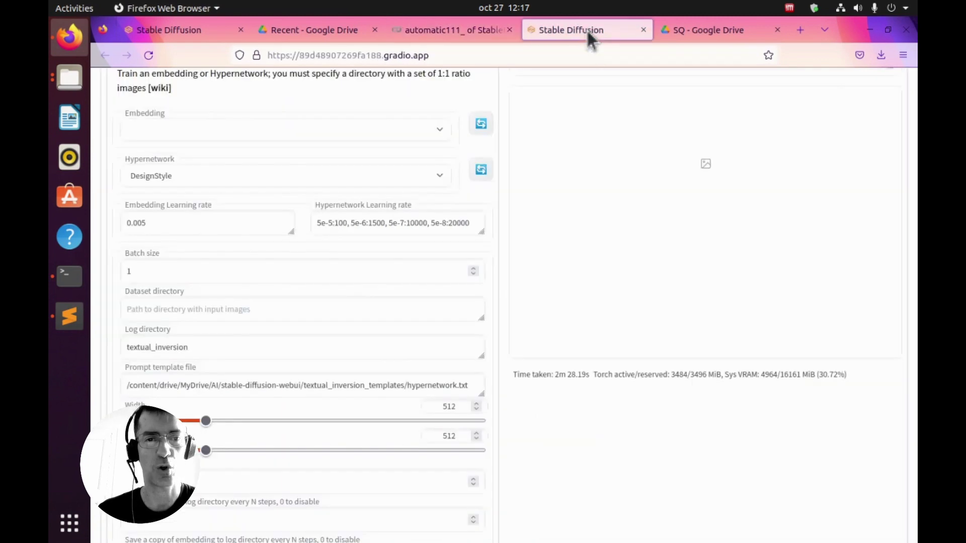
click(212, 313)
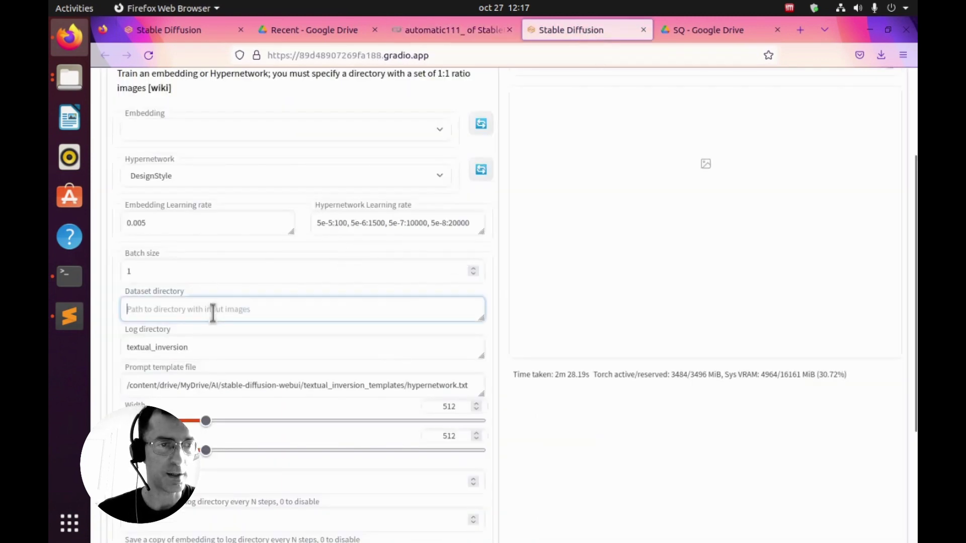
key(ctrl+v)
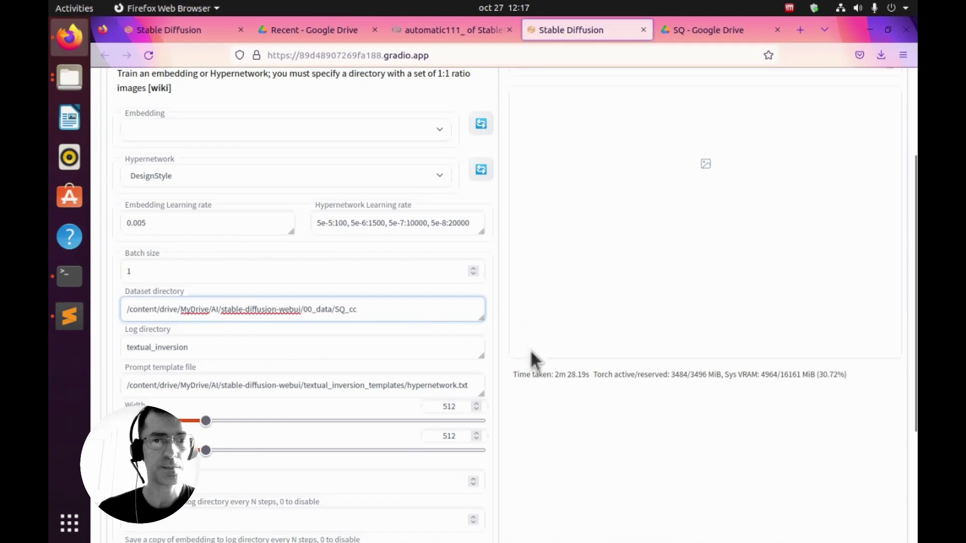
click(520, 423)
scroll(399, 196, up, 3)
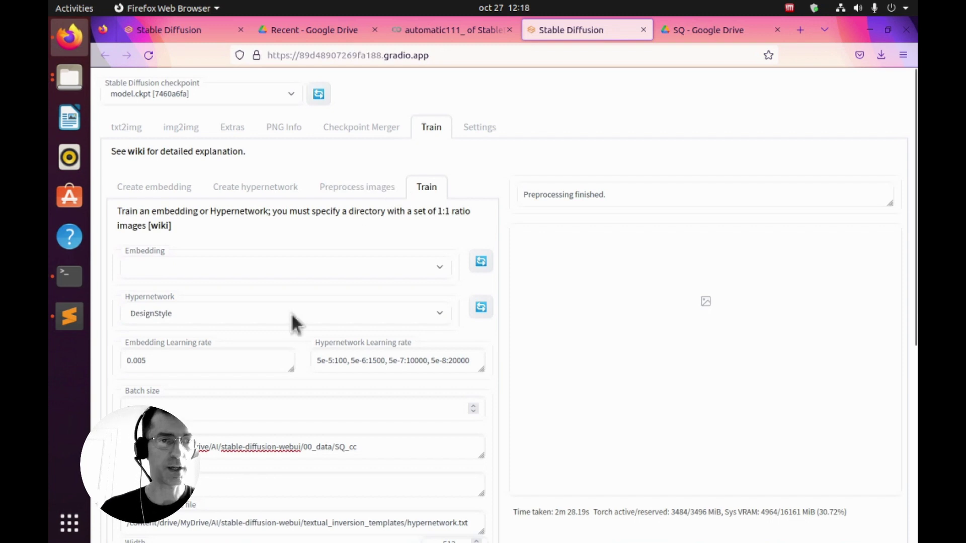
Start training the DesignStyle hypernetwork on the SQ_cc dataset with the current training settings.
scroll(378, 436, down, 6)
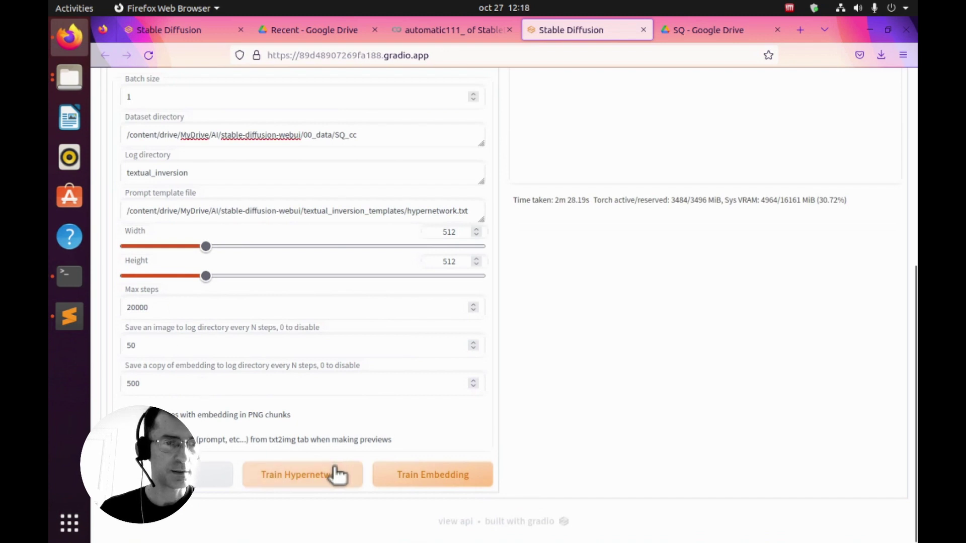
click(300, 482)
scroll(664, 338, up, 3)
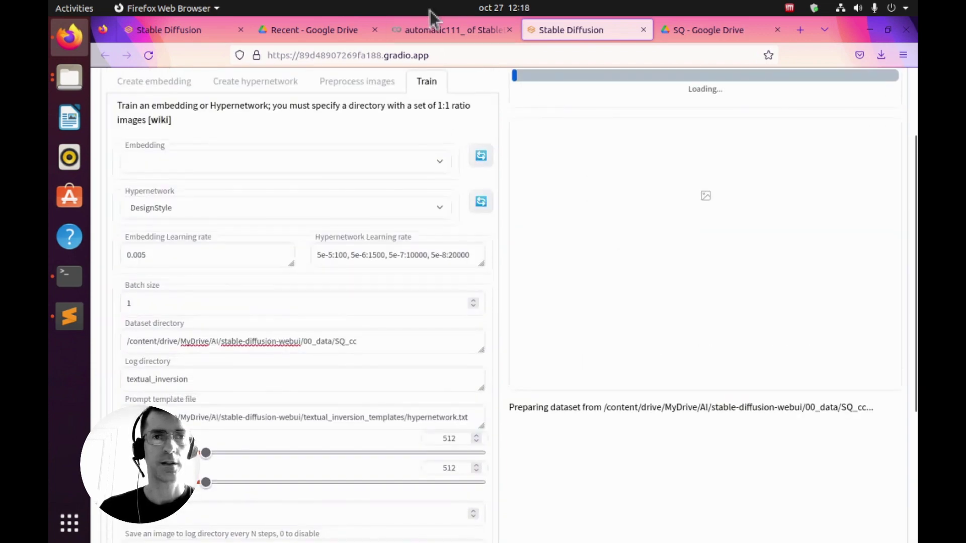
click(431, 31)
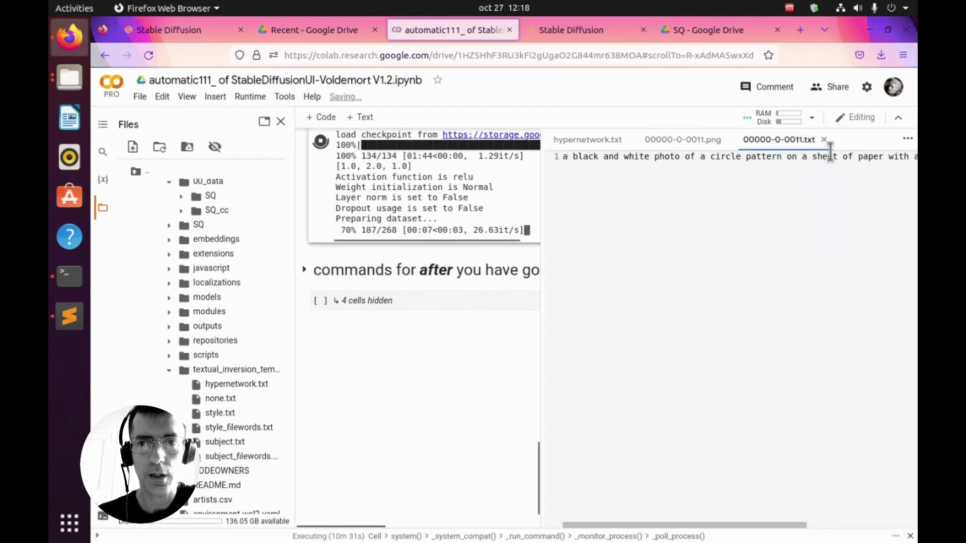
right_click(855, 143)
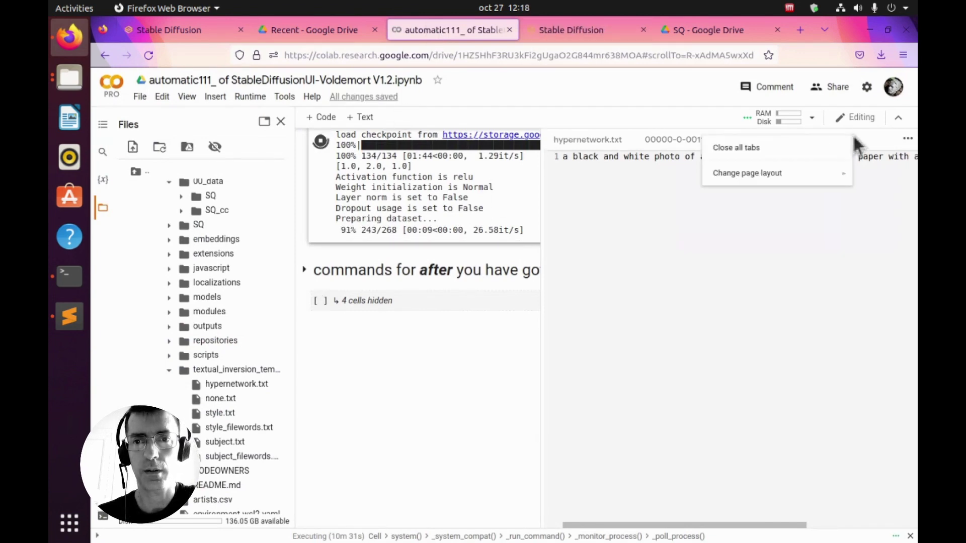
click(907, 140)
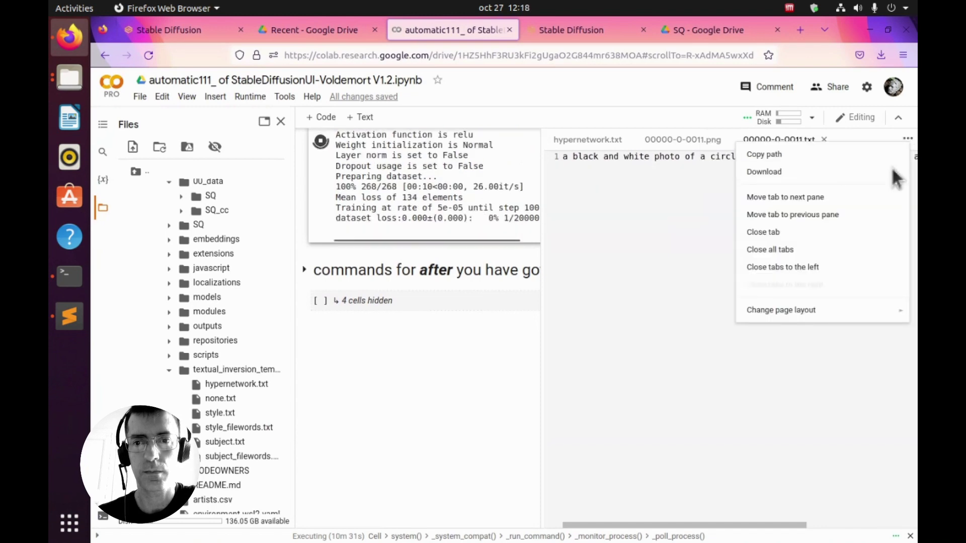
click(820, 249)
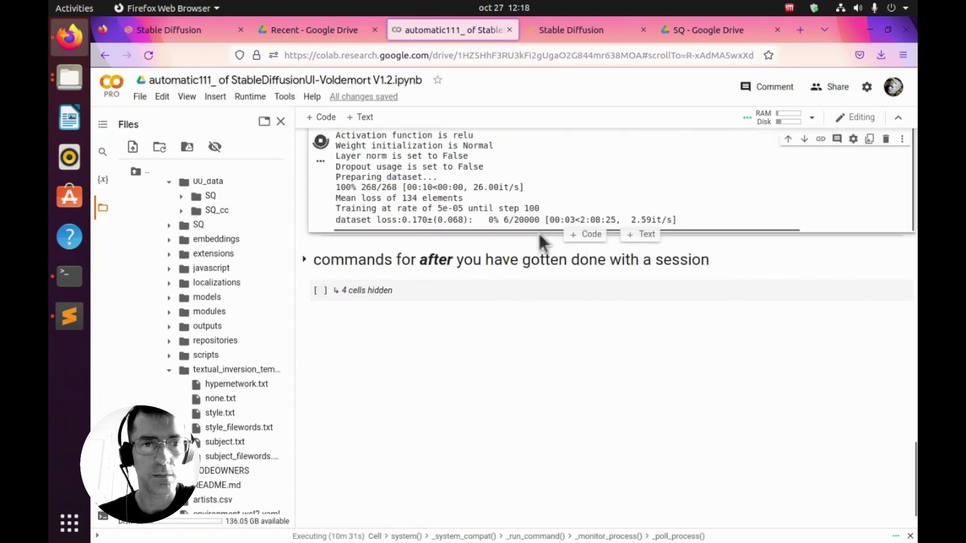
Return to the web UI and check the training settings, loss, step, last prompt and last saved image.
click(598, 31)
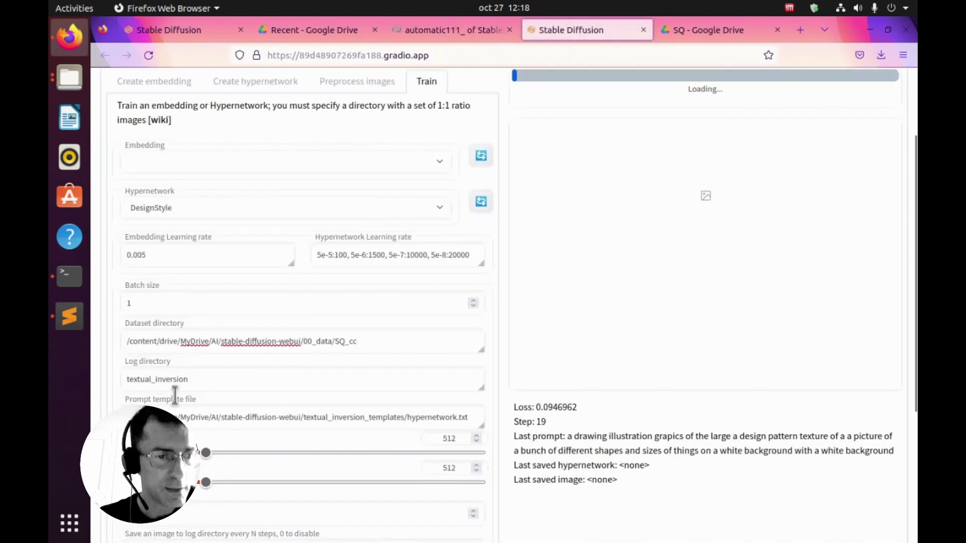
scroll(162, 405, down, 5)
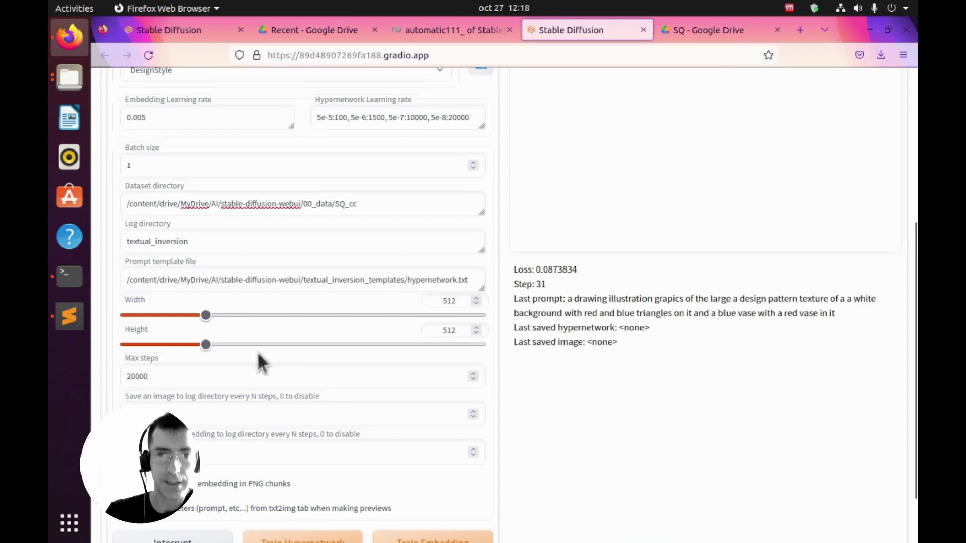
scroll(704, 387, up, 4)
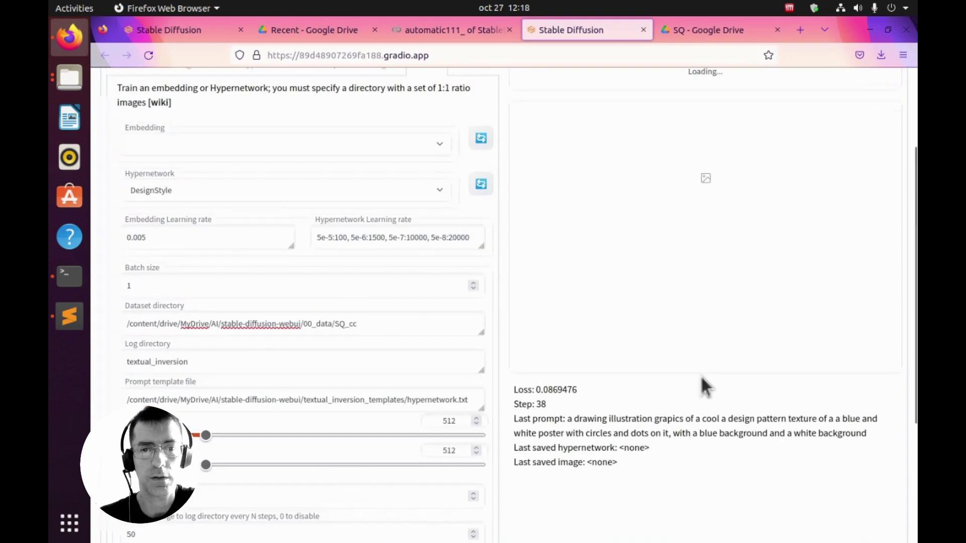
scroll(704, 386, up, 3)
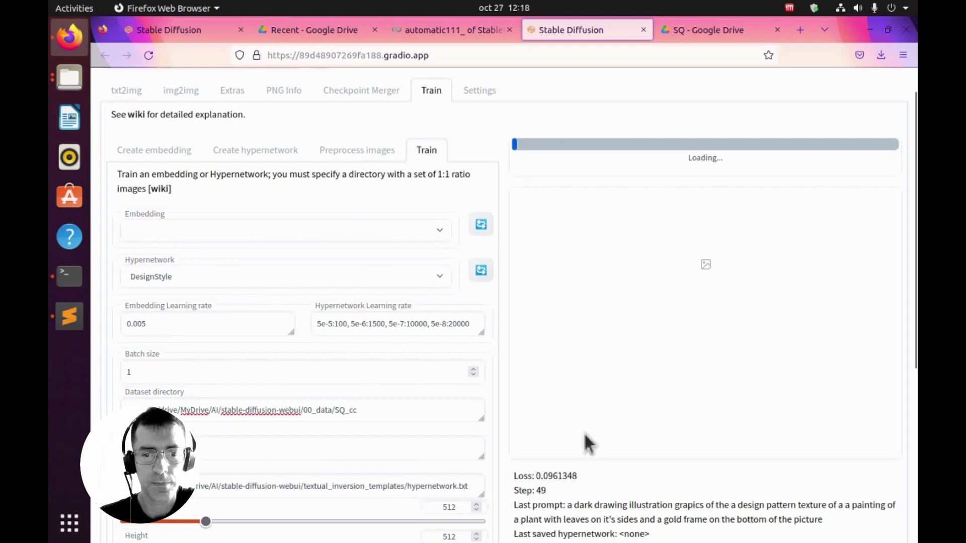
scroll(593, 460, down, 4)
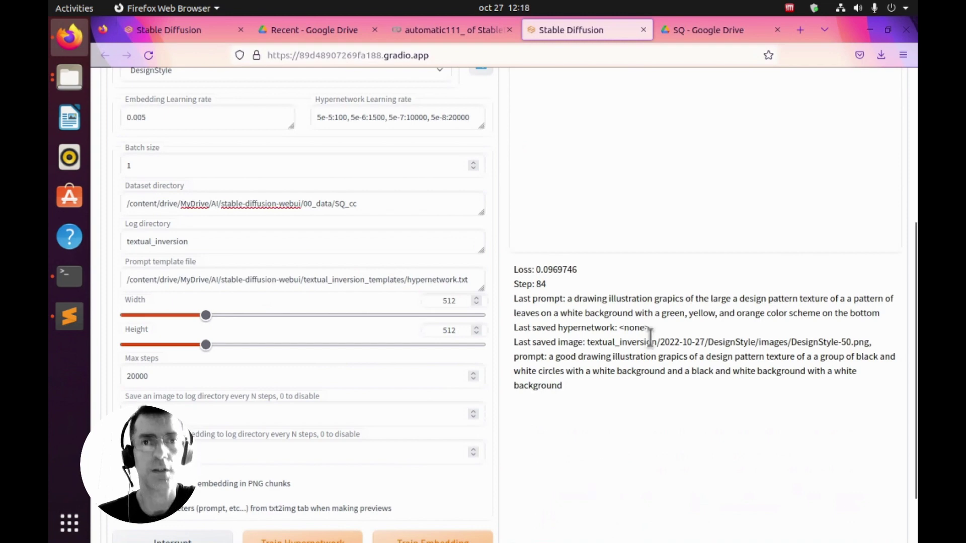
Switch to Google Drive, open textual_inversion/2022-10-27/DesignStyle/images, and show the files in a grid layout.
key(ctrl+Tab)
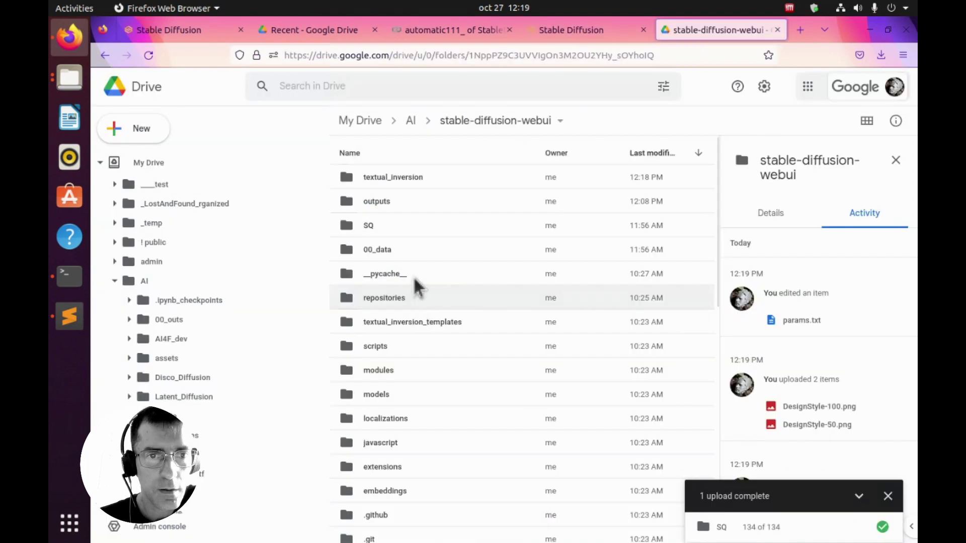
double_click(412, 182)
double_click(388, 181)
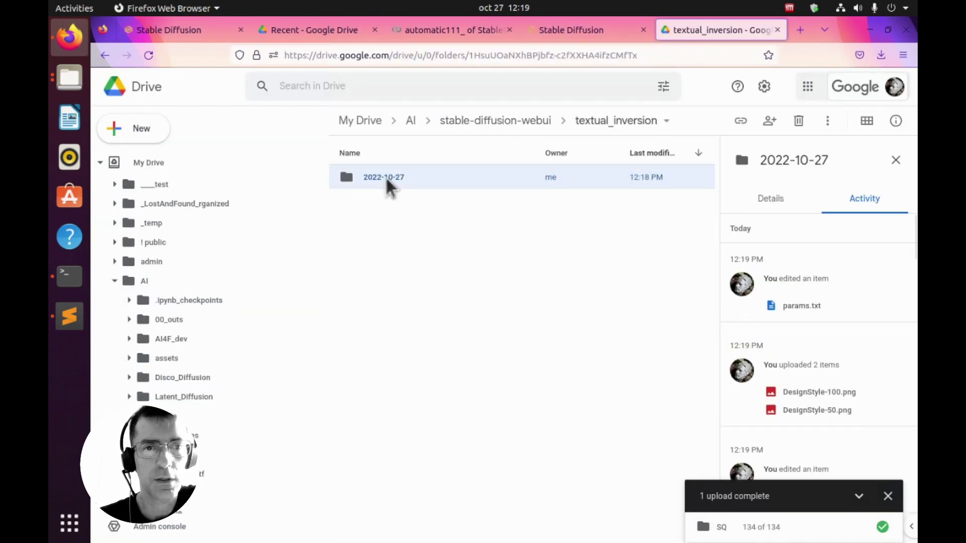
double_click(388, 182)
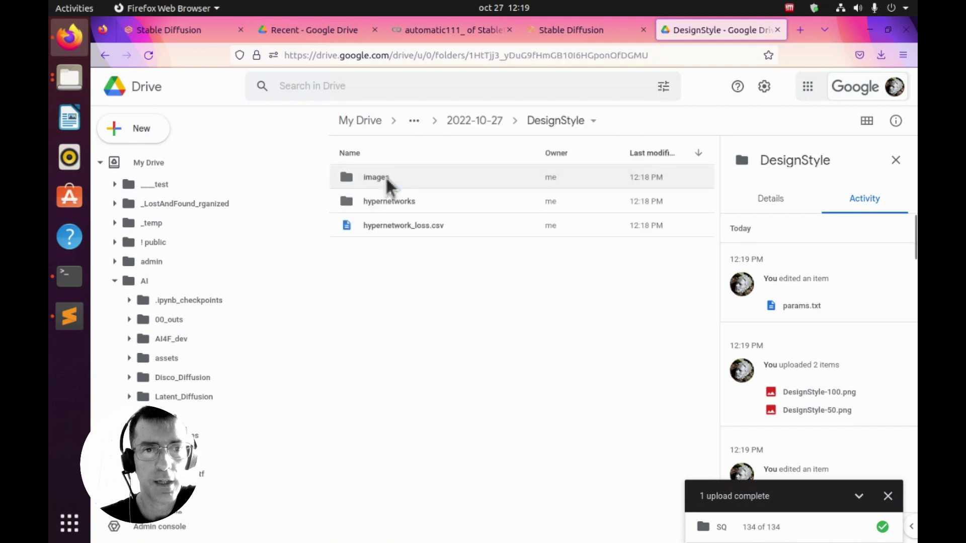
double_click(388, 181)
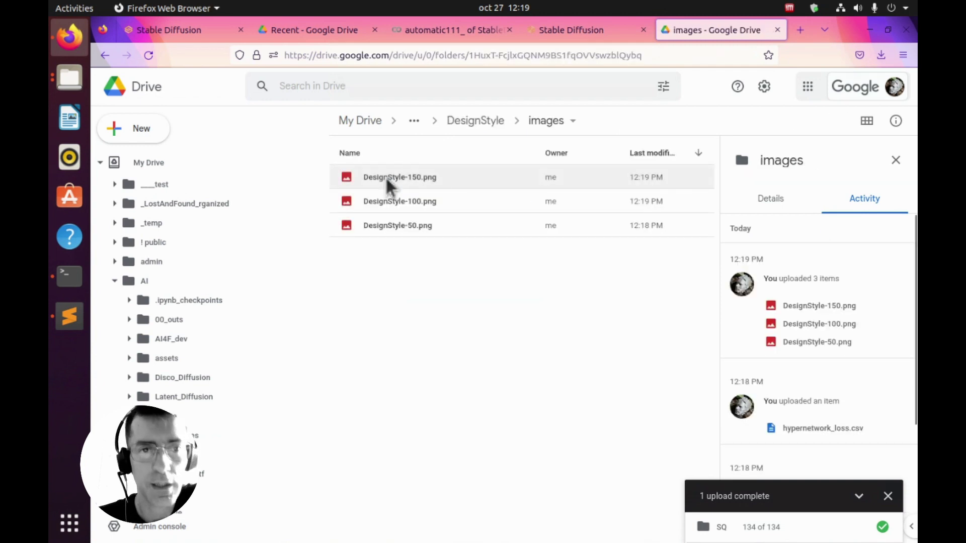
click(867, 121)
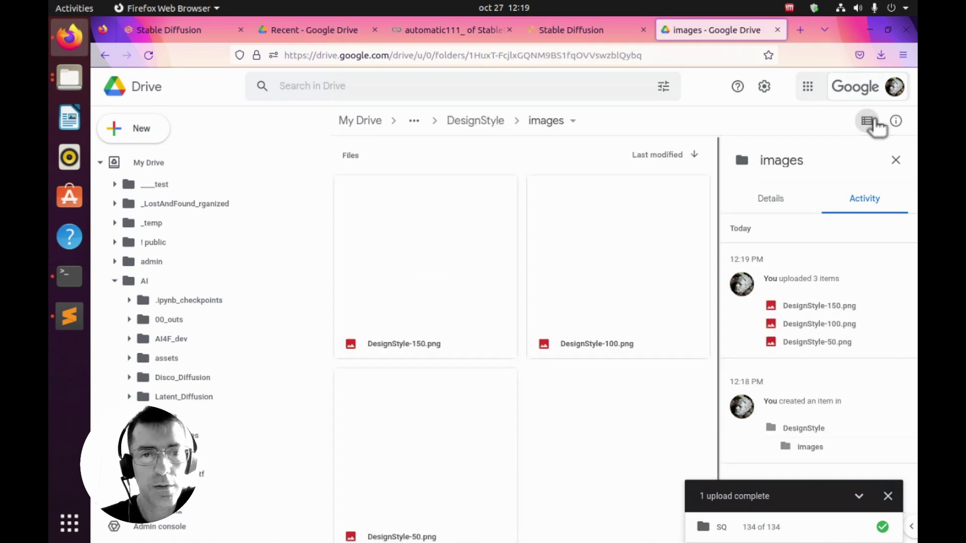
Preview the training samples DesignStyle-150.png, DesignStyle-100.png and DesignStyle-50.png at full size and compare them, and then open the newest sample.
click(443, 331)
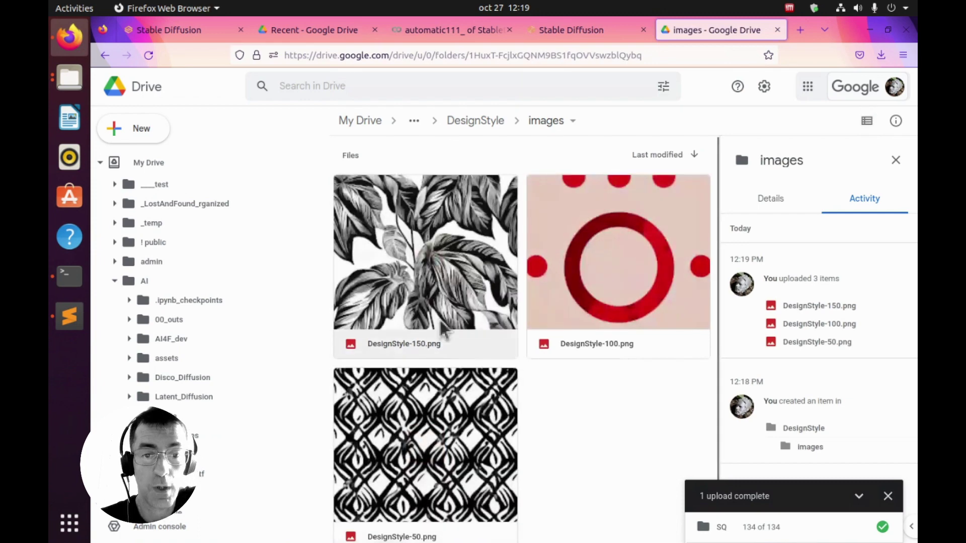
double_click(456, 316)
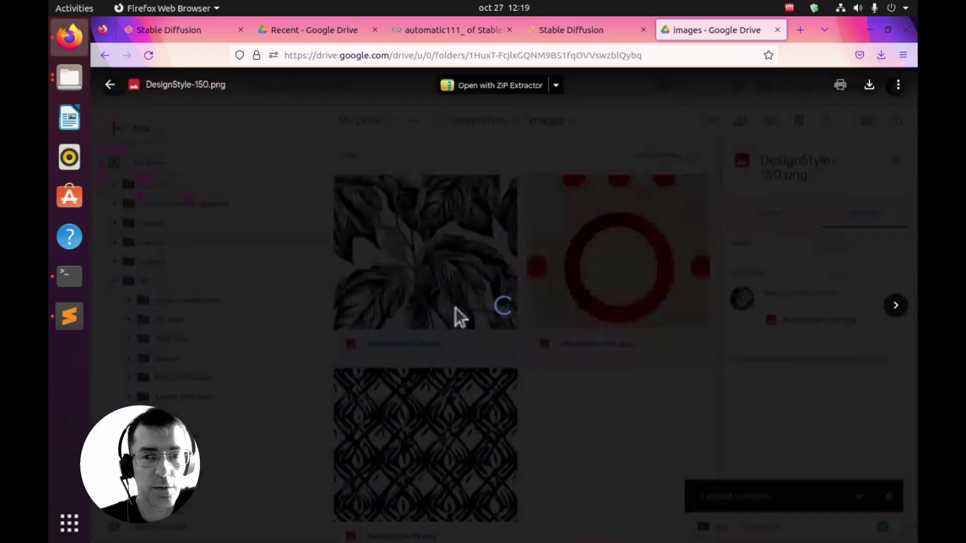
key(Right)
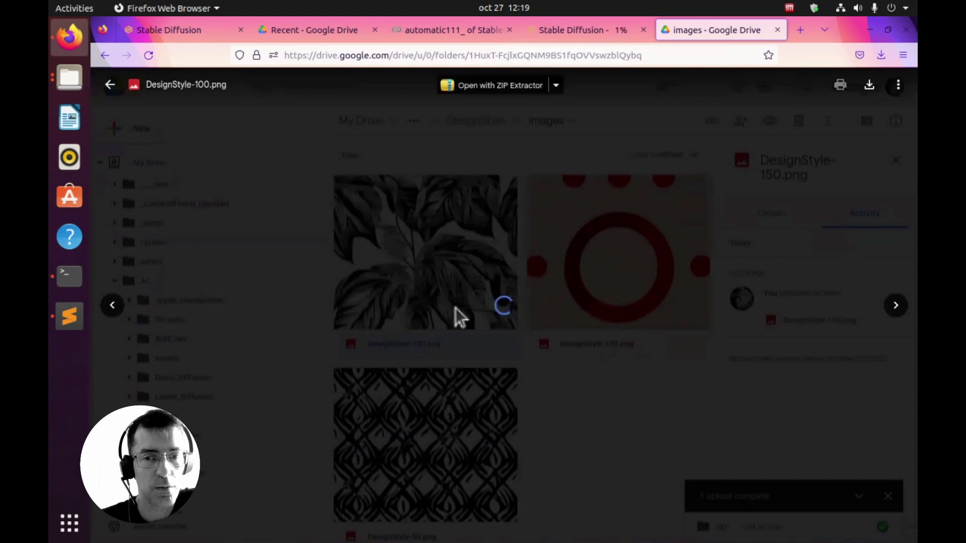
key(Right)
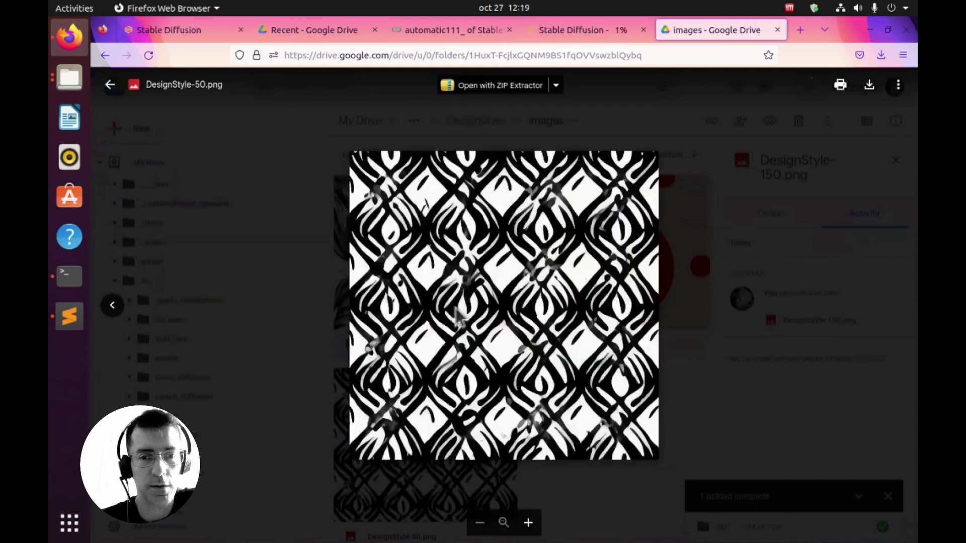
key(Left)
key(Left)
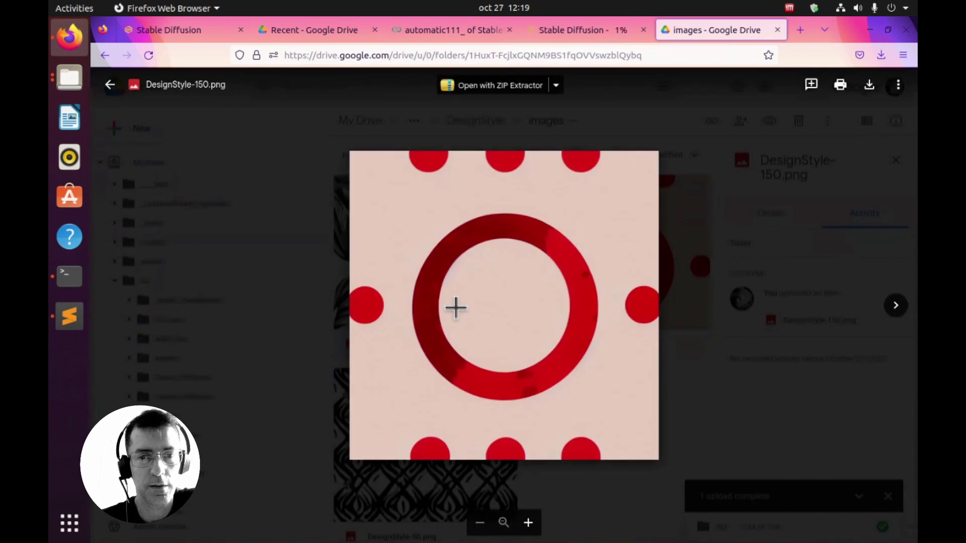
key(Right)
key(Left)
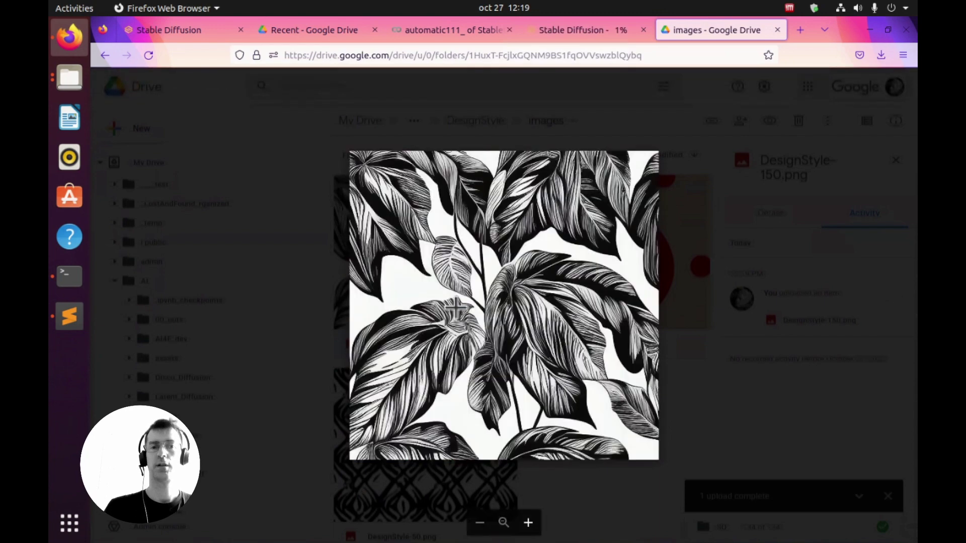
key(Right)
key(Escape)
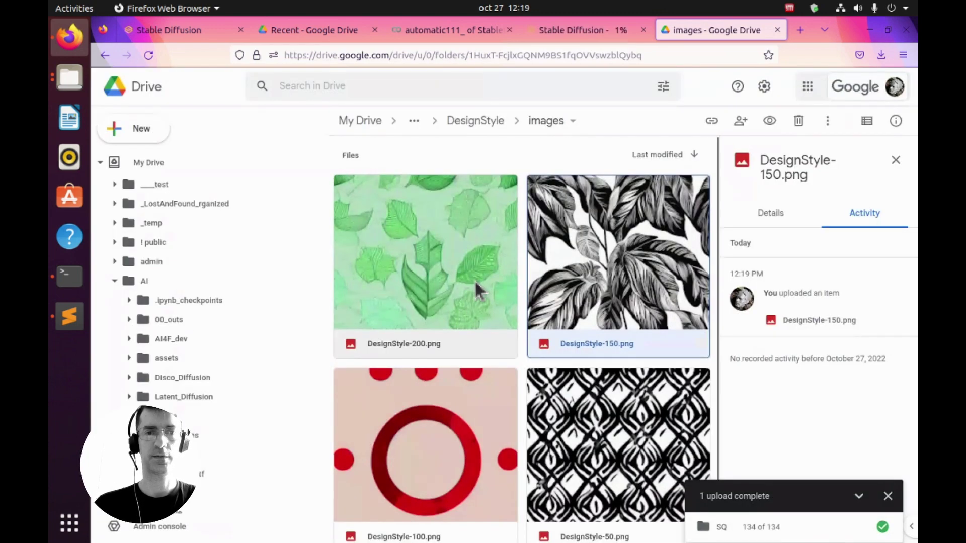
double_click(475, 281)
Check the training progress in the web UI, and then preview the sample DesignStyle-300.png in Google Drive.
key(ctrl+shift+Tab)
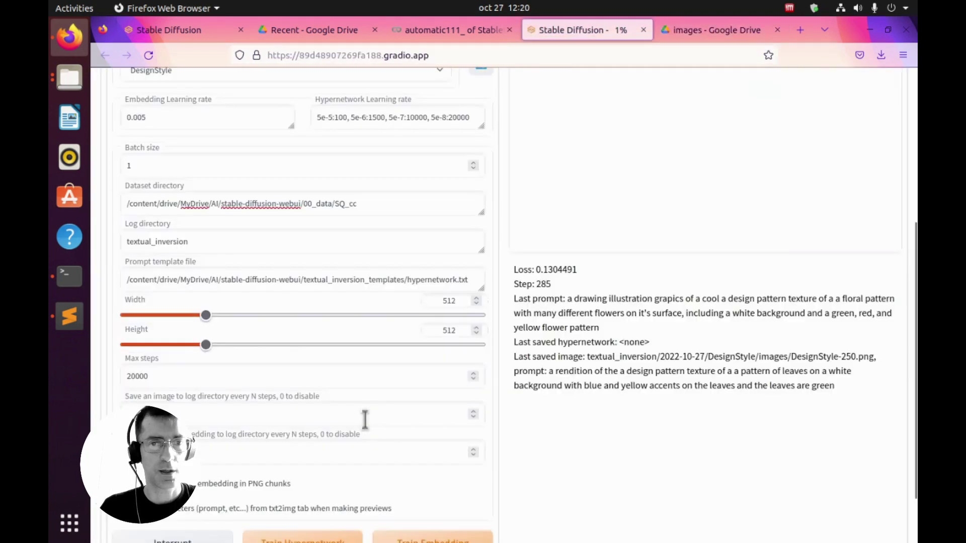
scroll(364, 418, down, 3)
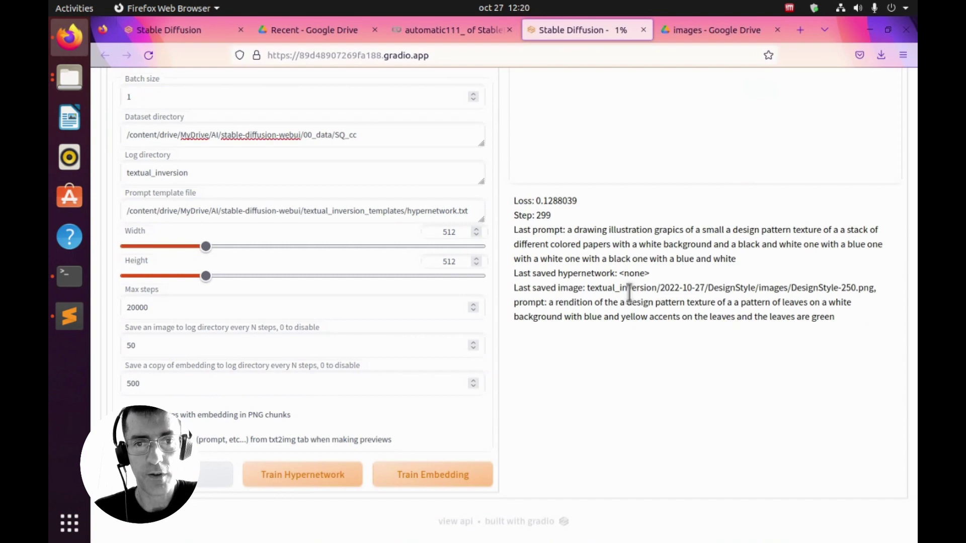
key(ctrl+Tab)
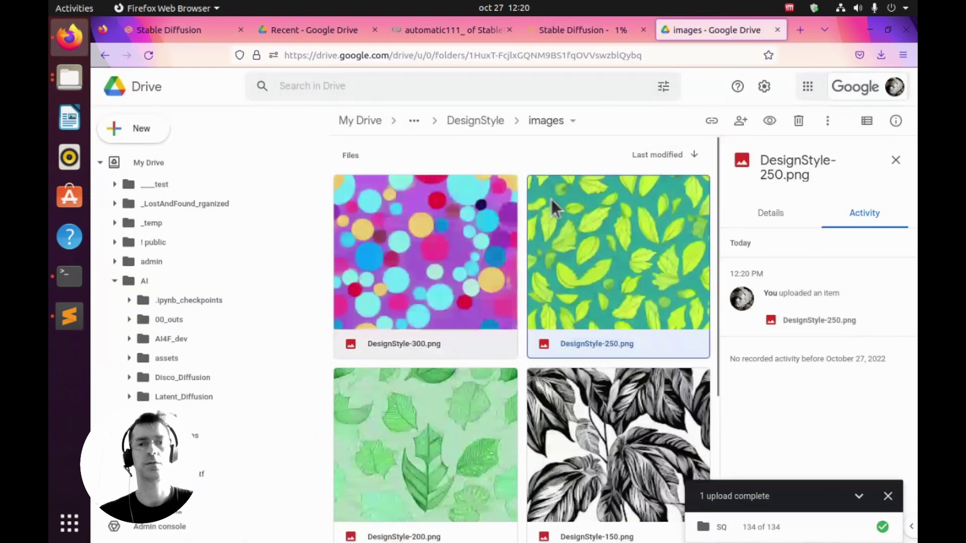
double_click(441, 249)
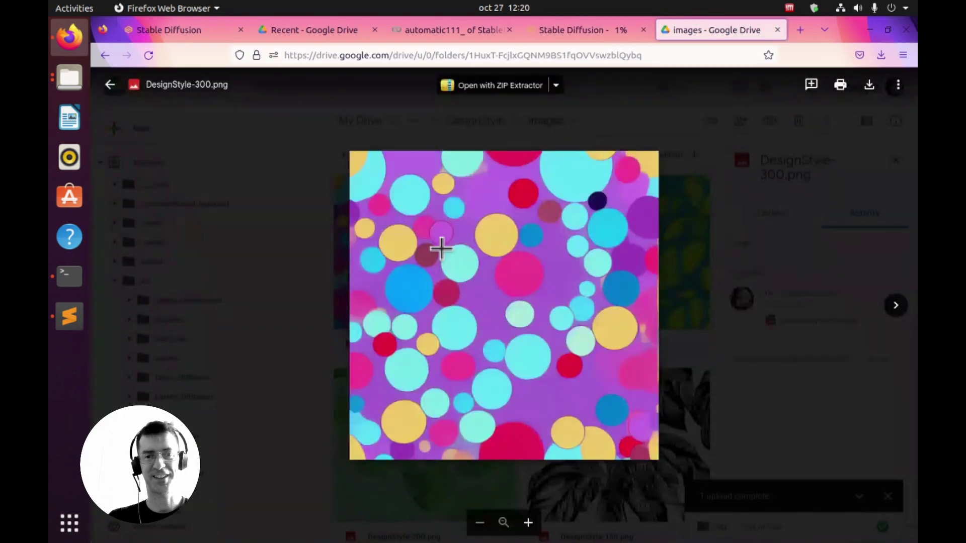
key(Escape)
scroll(442, 249, down, 3)
scroll(446, 239, up, 3)
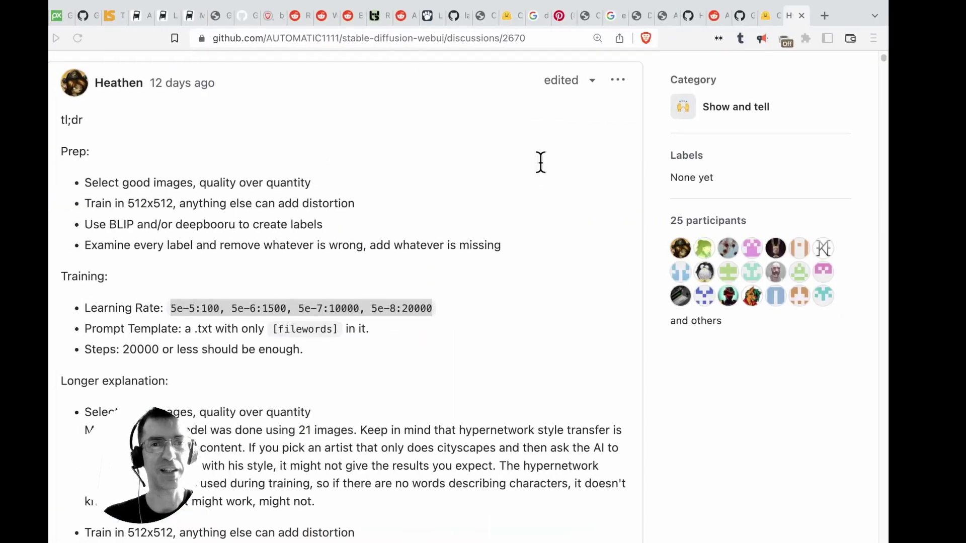
Switch to the Pinterest page and browse its pattern design images.
click(586, 11)
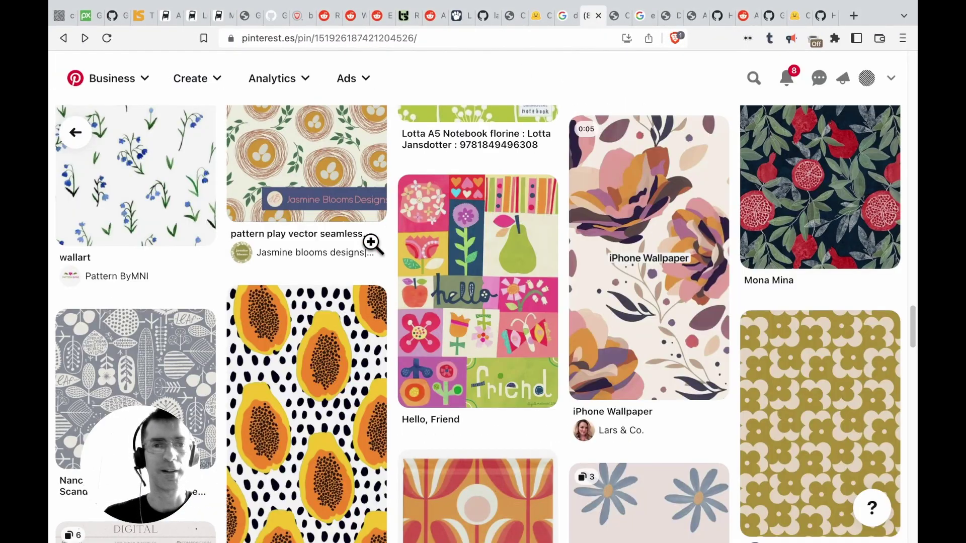
scroll(306, 322, down, 5)
scroll(305, 320, down, 5)
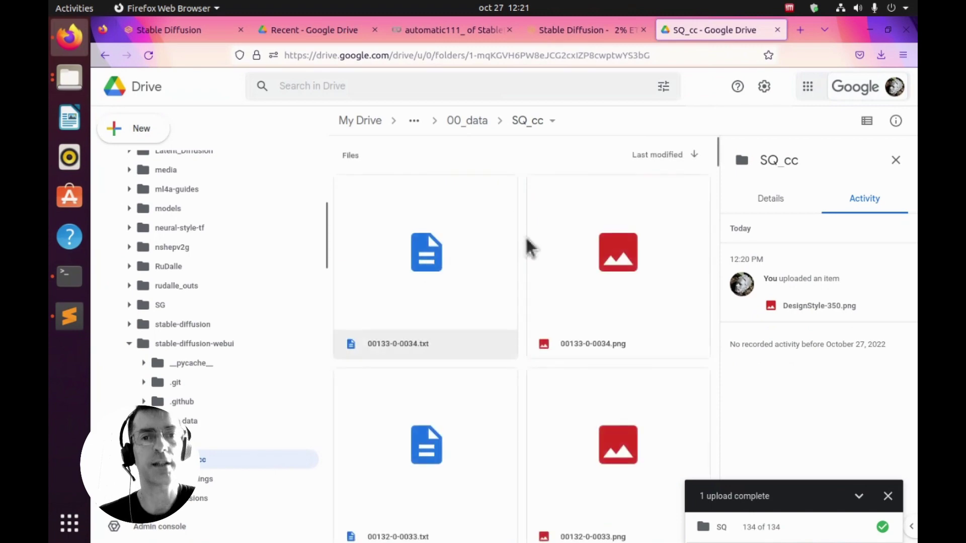
In Google Drive's SQ_cc folder, open the lightning-bolt image's caption file 00125-0-0036.txt and copy its entire text.
scroll(450, 272, down, 10)
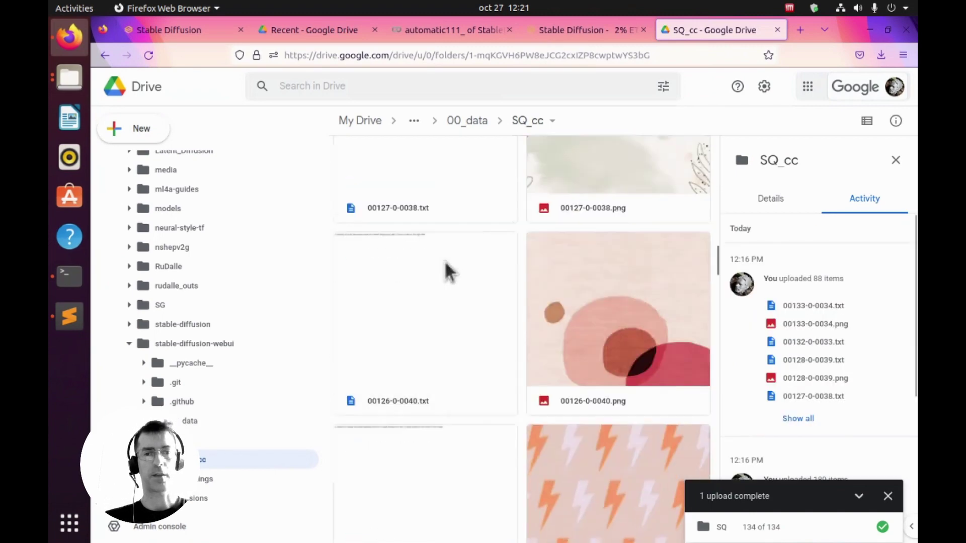
scroll(449, 271, up, 3)
scroll(449, 272, down, 8)
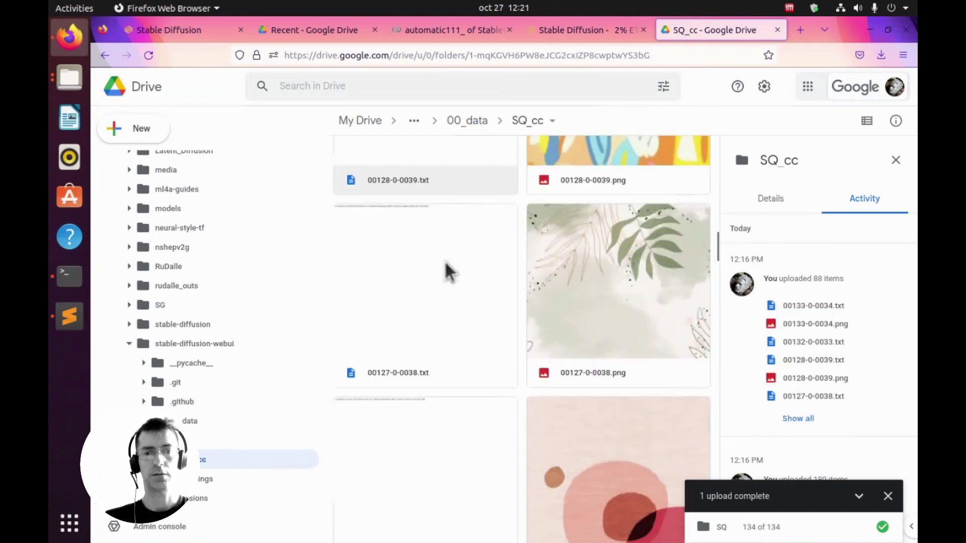
scroll(449, 272, down, 5)
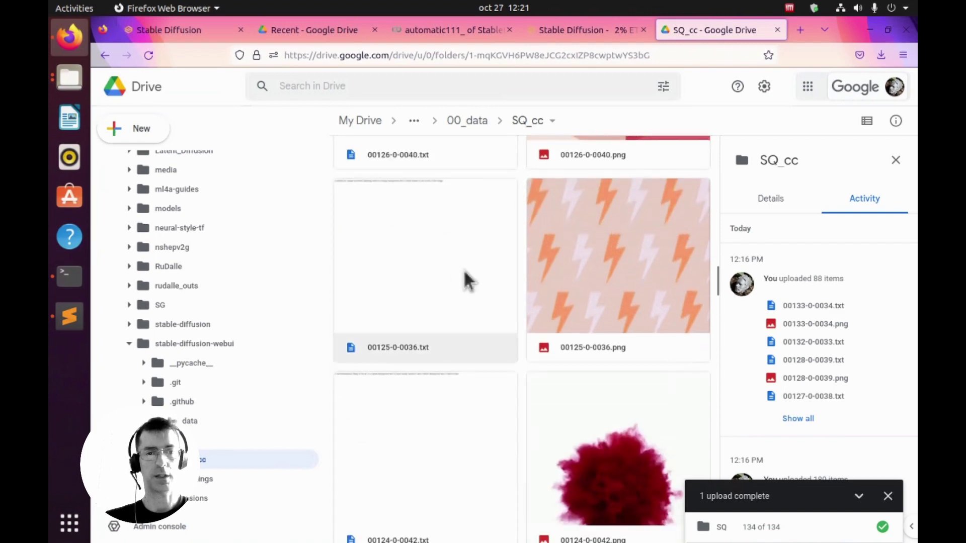
double_click(425, 308)
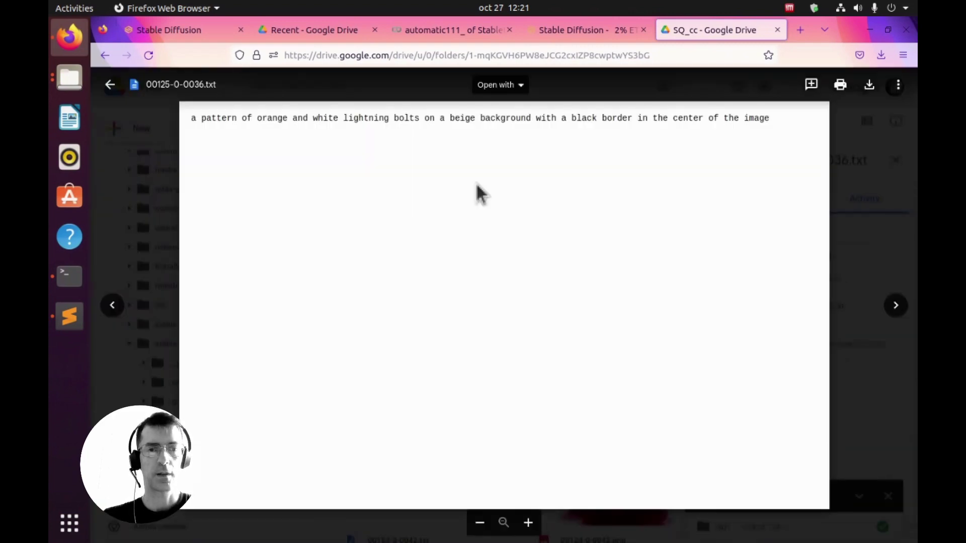
triple_click(714, 118)
key(ctrl+c)
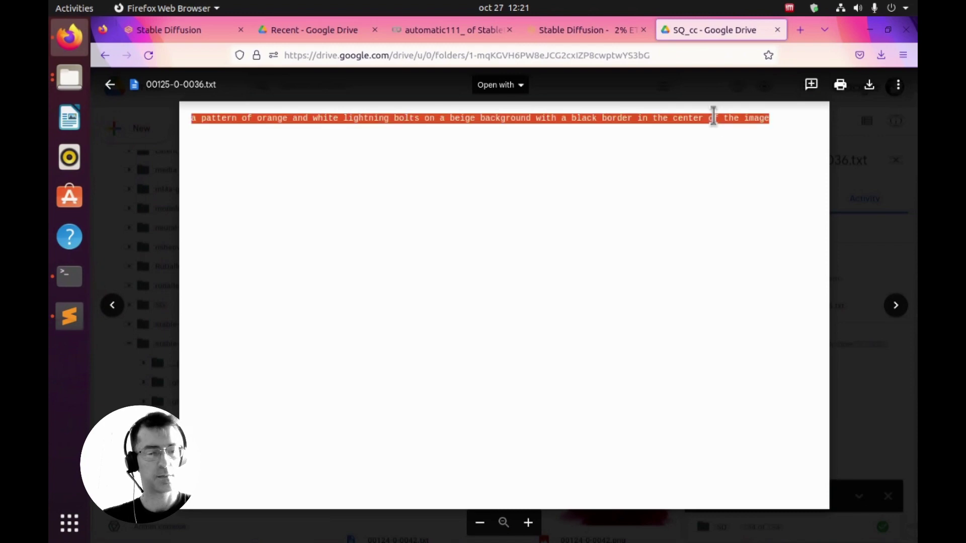
Switch to the local Stable Diffusion web UI and deselect the DesignStyle aesthetic images embedding in the Clip Aesthetic settings.
click(205, 31)
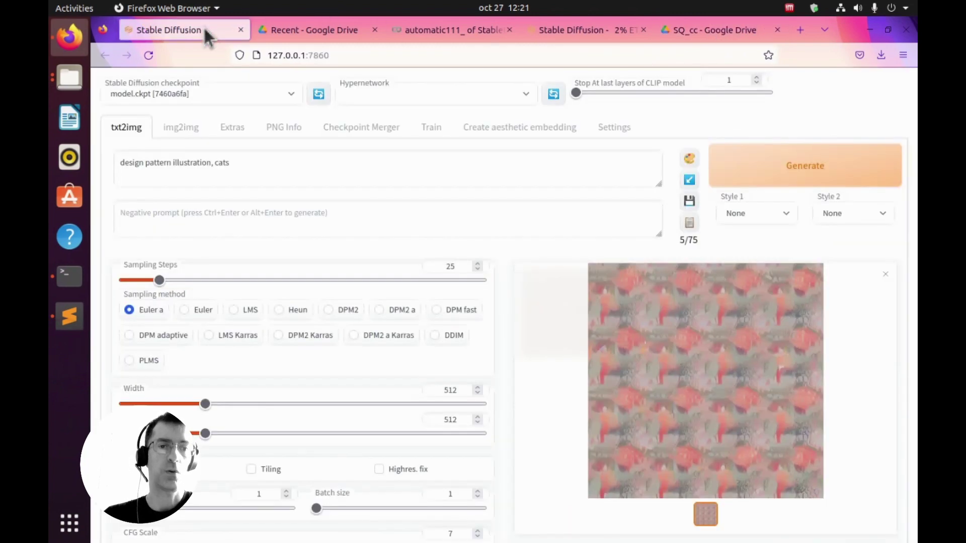
scroll(309, 334, down, 6)
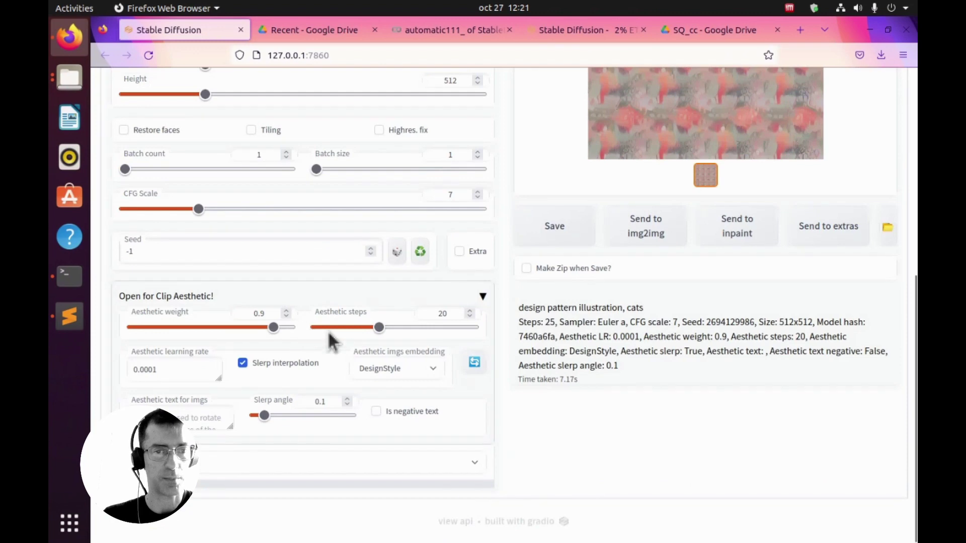
click(425, 372)
click(385, 394)
scroll(442, 308, up, 6)
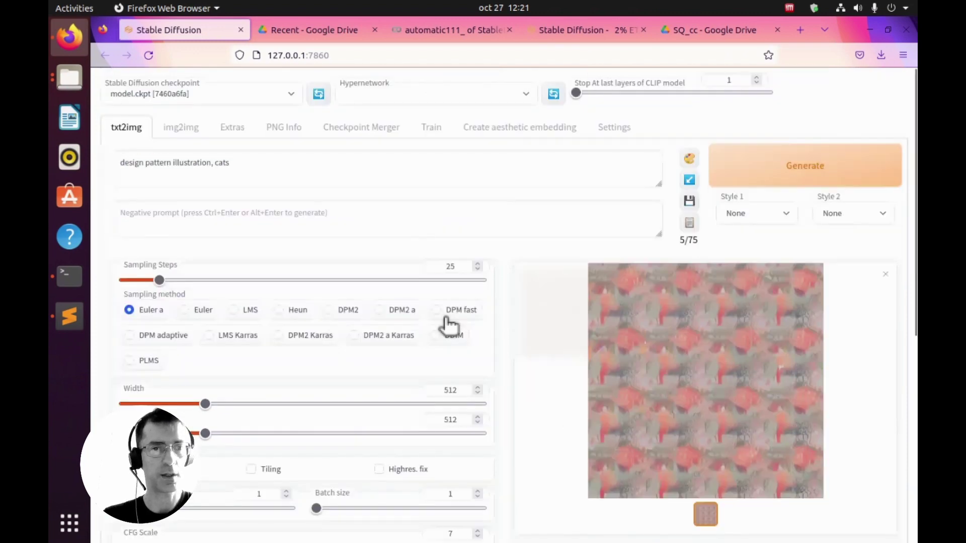
Replace the prompt with the copied caption of orange and white lightning bolts on a beige background, and generate three images.
click(324, 175)
key(ctrl+a)
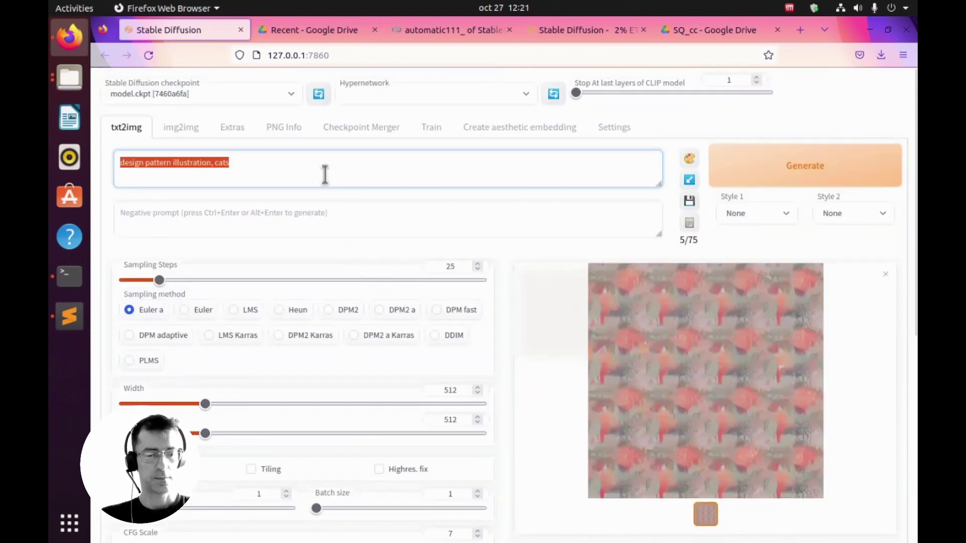
key(ctrl+v)
click(811, 165)
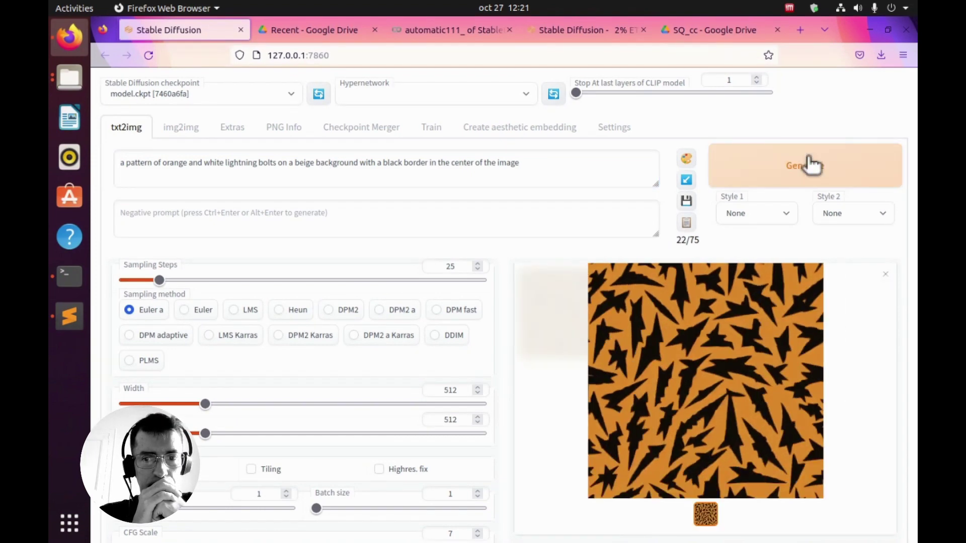
click(810, 164)
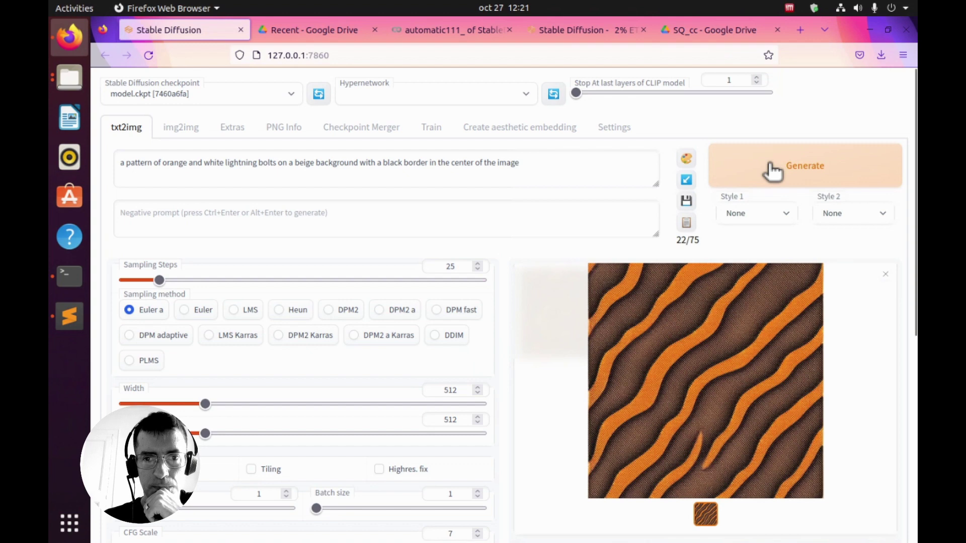
click(773, 171)
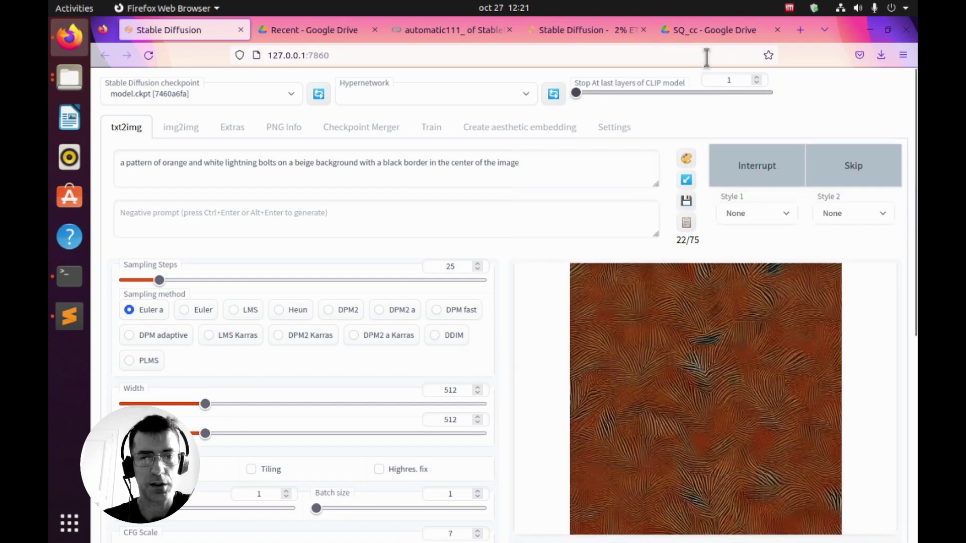
Check the training progress in the Colab-hosted web UI, and close the 00125-0-0036.txt preview in Google Drive.
click(600, 32)
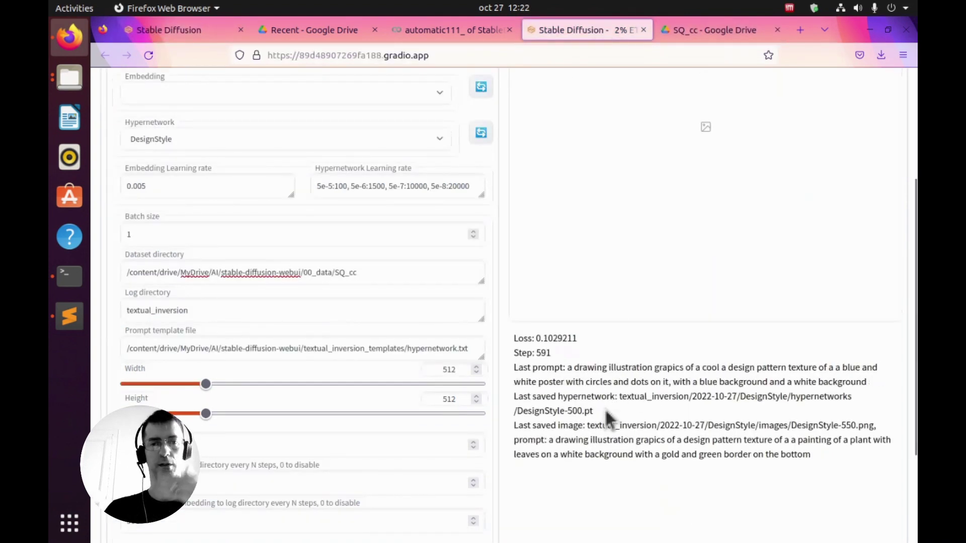
click(700, 35)
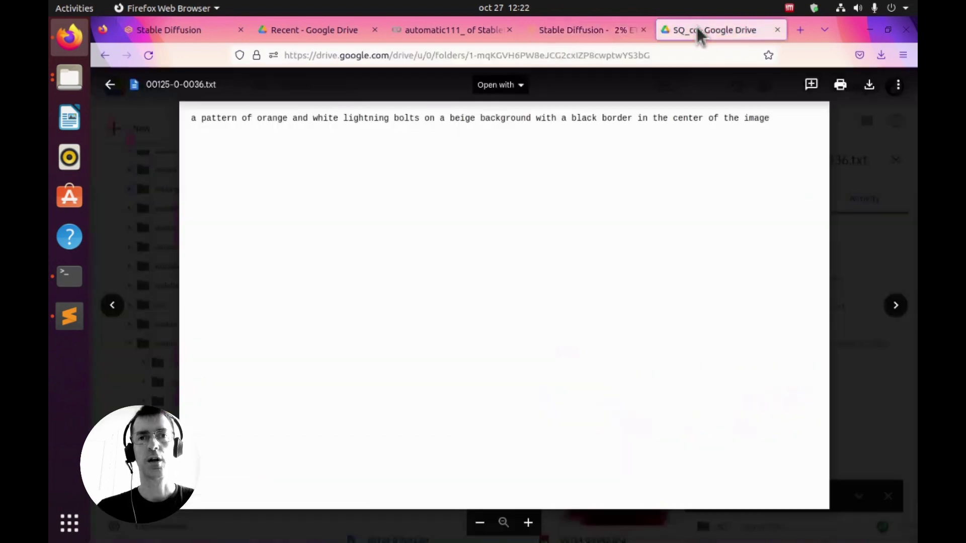
key(Escape)
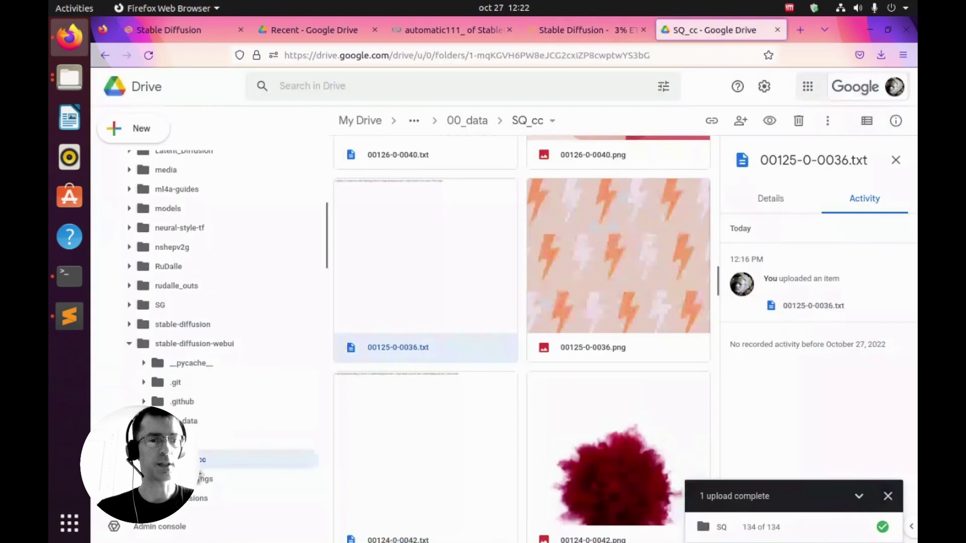
Paste the DesignStyle-500.pt file into the local models/hypernetworks folder.
key(alt+Tab)
click(542, 147)
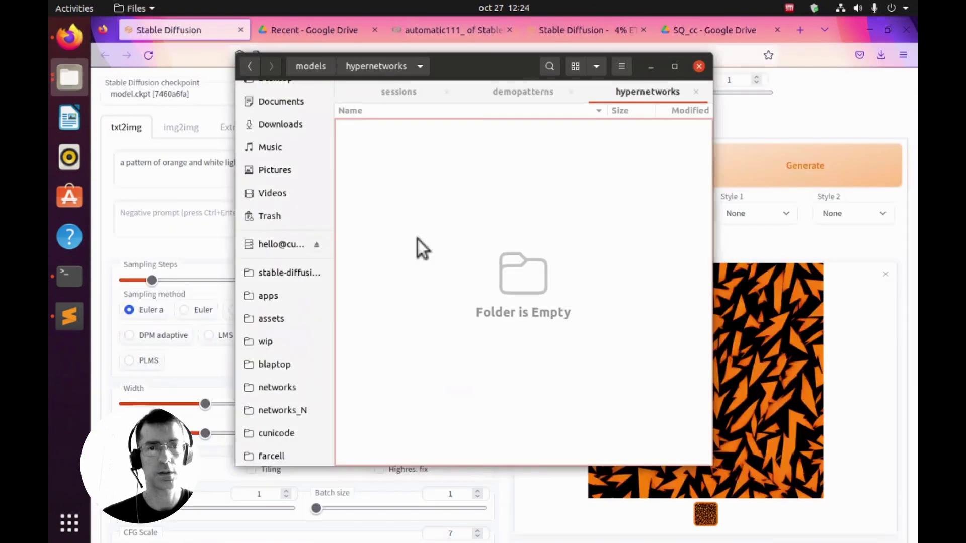
key(ctrl+v)
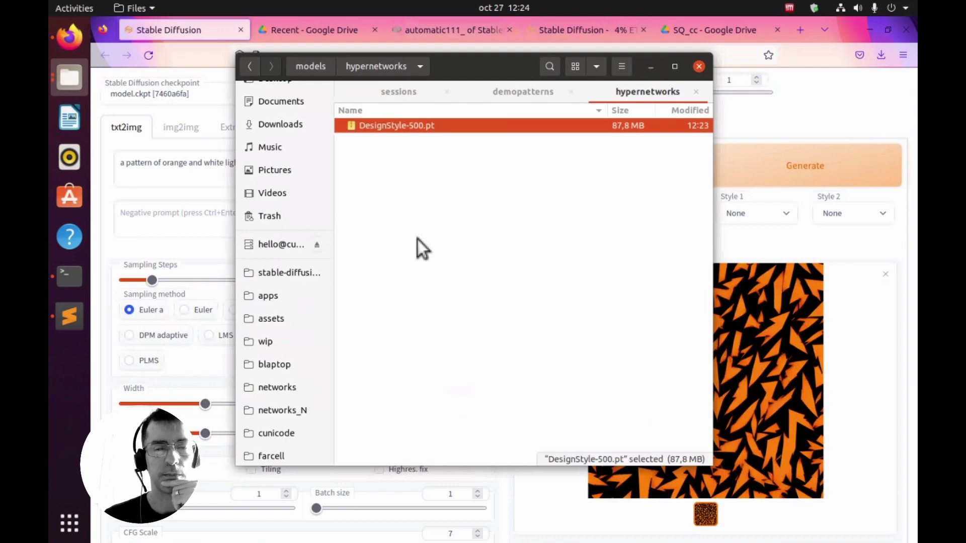
Refresh the hypernetwork list in the local web UI and select DesignStyle-500.
click(794, 121)
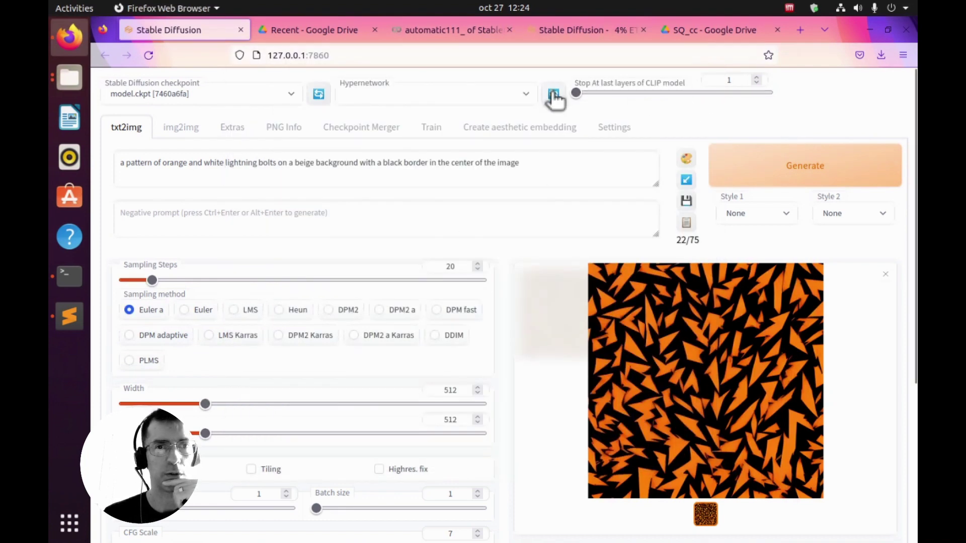
click(523, 98)
click(461, 131)
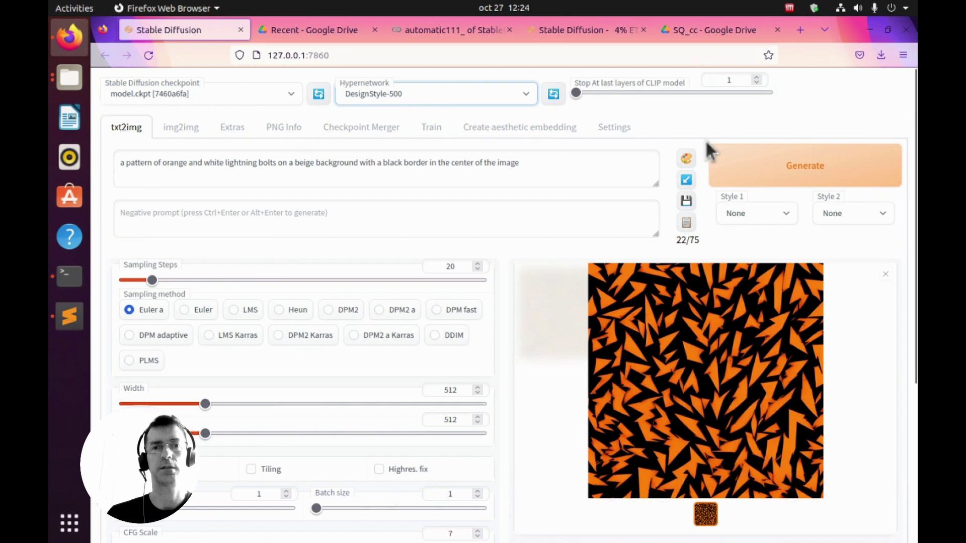
Generate the lightning-bolt pattern several times with the DesignStyle-500 hypernetwork to compare the results.
click(765, 167)
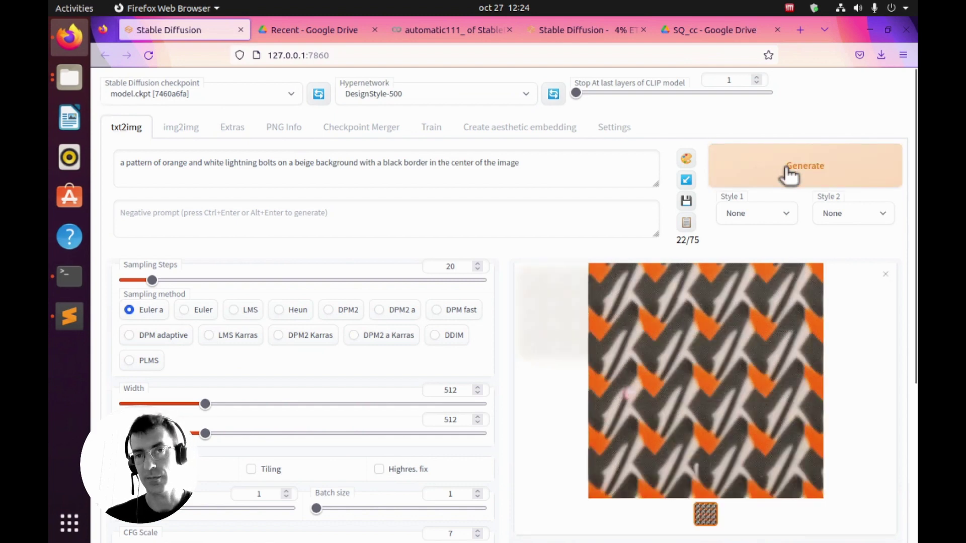
click(790, 176)
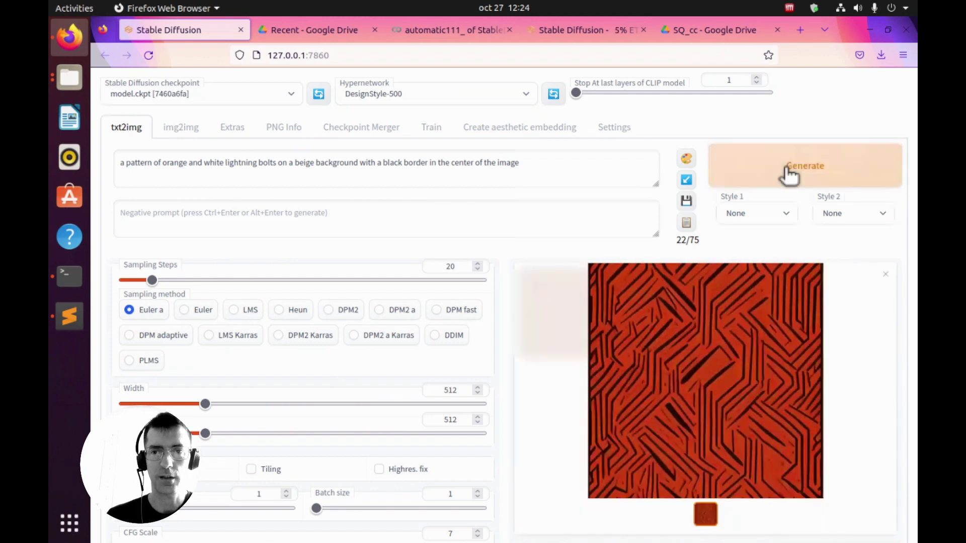
click(790, 176)
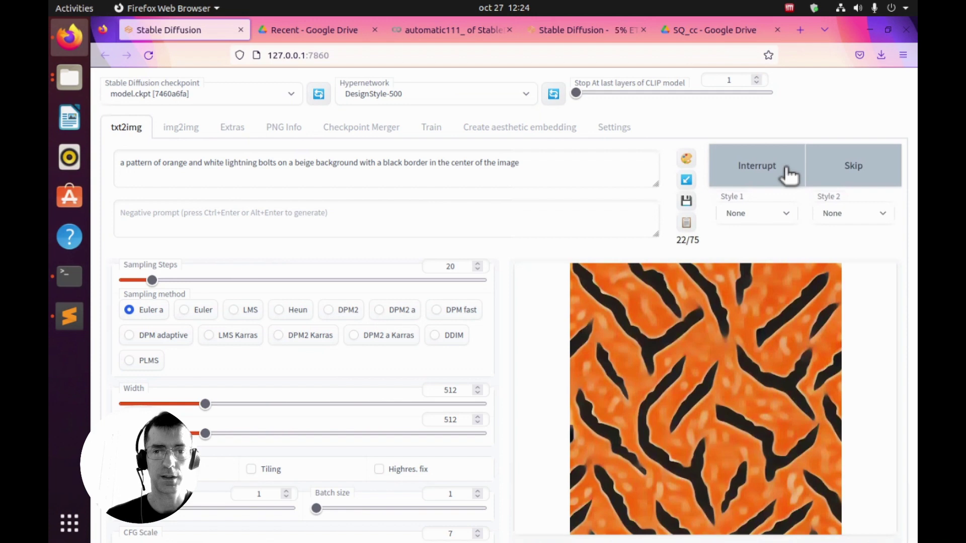
click(790, 175)
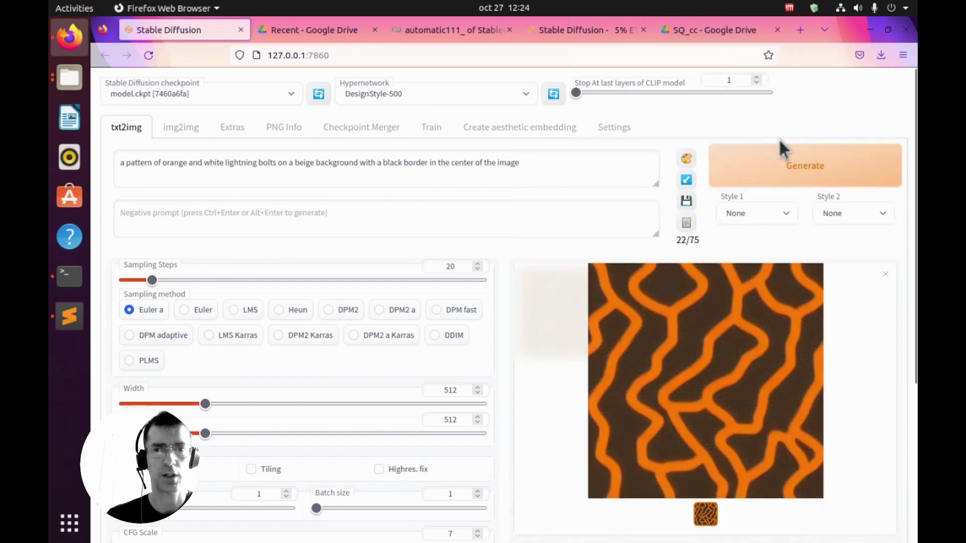
click(809, 176)
View the training images in the DesignStyle images folder on Google Drive, and inspect the local hypernetworks folder in the file manager.
click(705, 29)
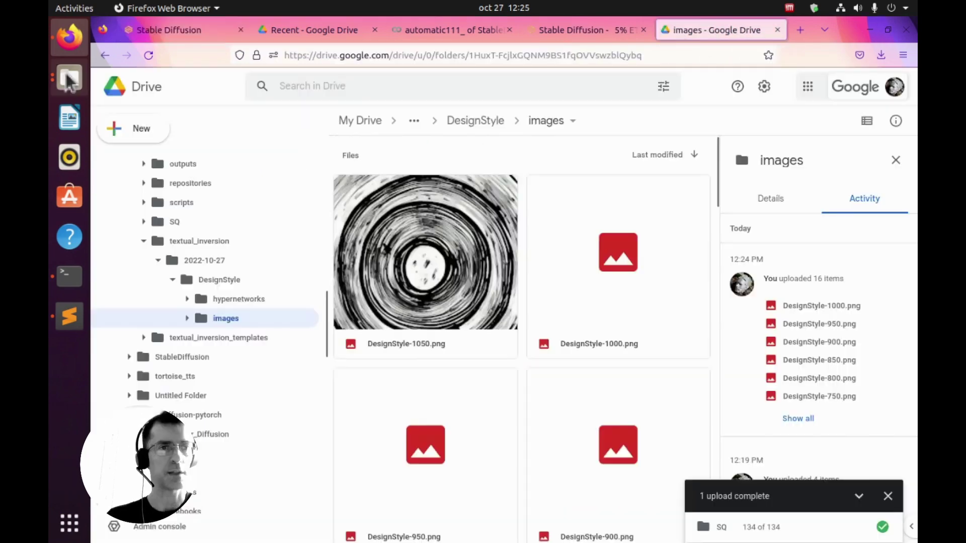
click(69, 78)
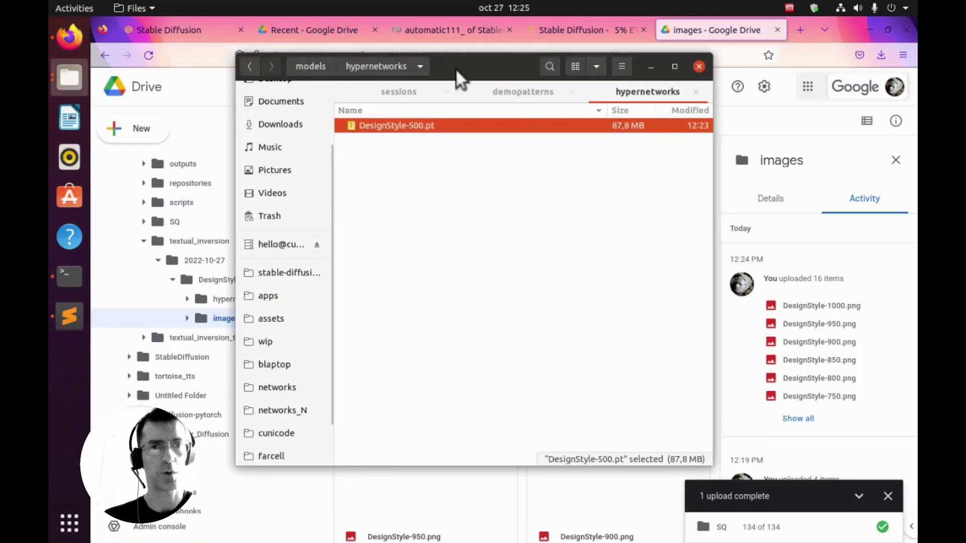
drag(464, 66, 361, 56)
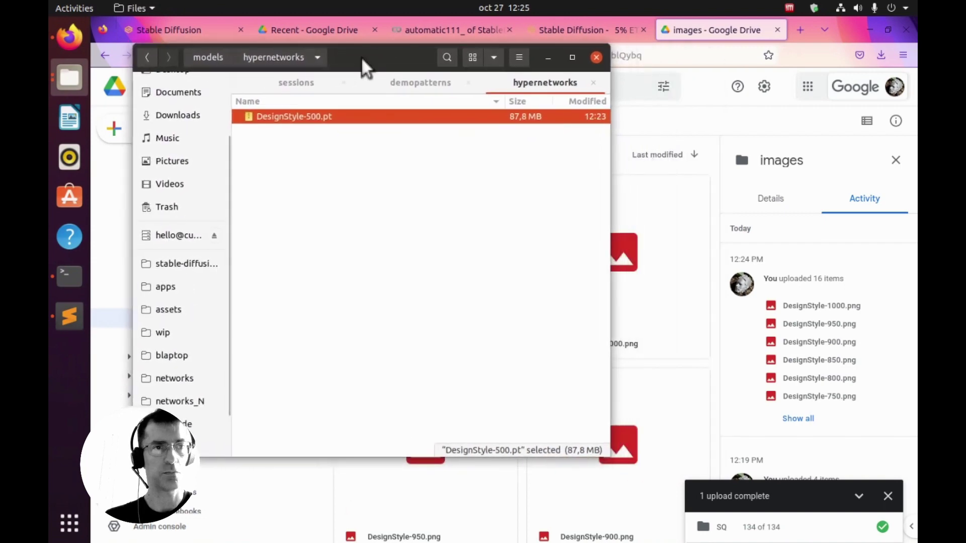
click(69, 78)
Return to the local web UI, refresh the hypernetwork list and select DesignStyle-1000.
click(161, 30)
click(554, 94)
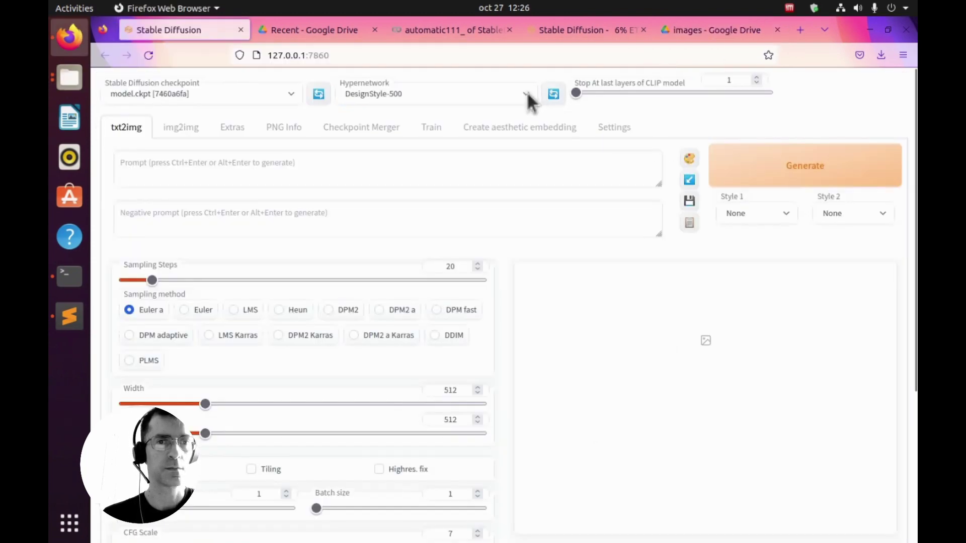
click(526, 94)
click(484, 131)
Enter the prompt "a design pattern illustration of cats and ferns", correcting the spelling of "illustration".
click(410, 164)
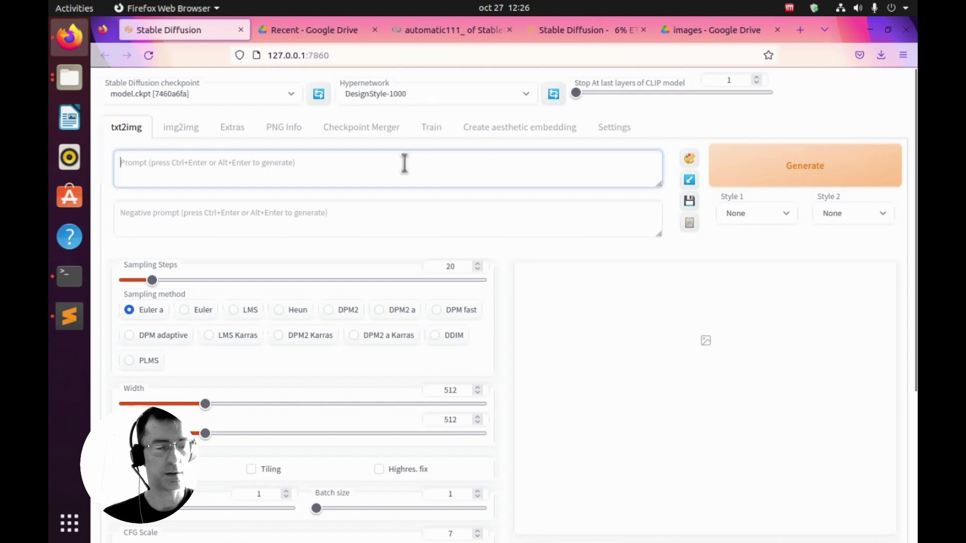
text(a design p)
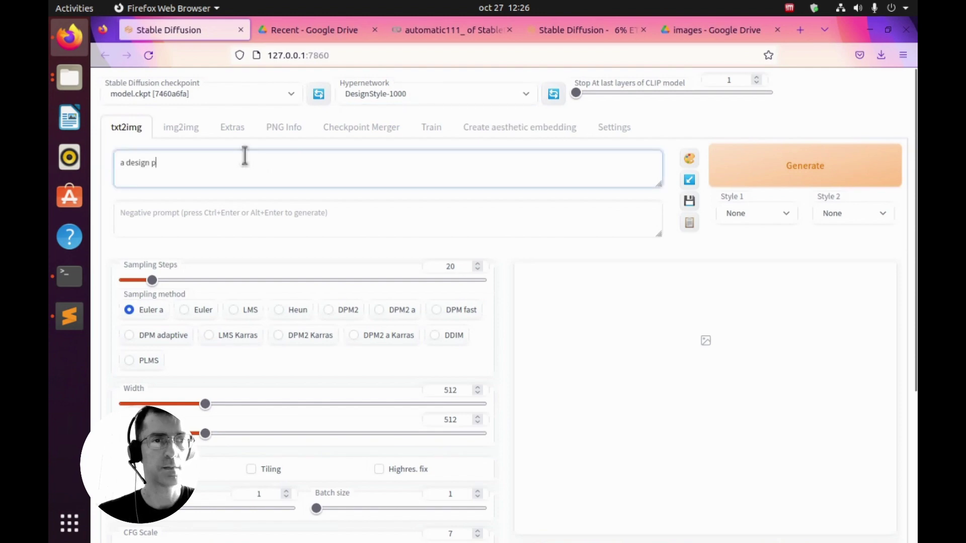
text(attern ilustr)
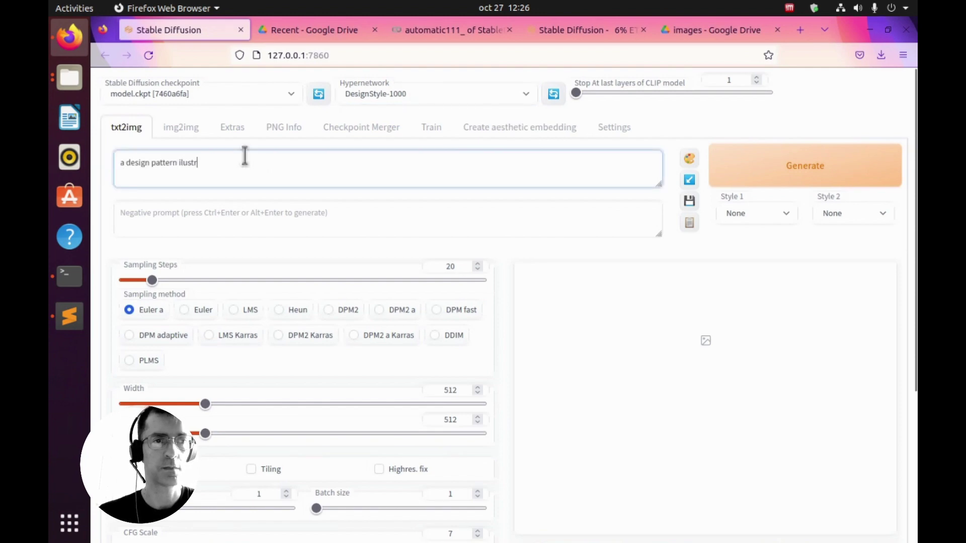
text(ation of)
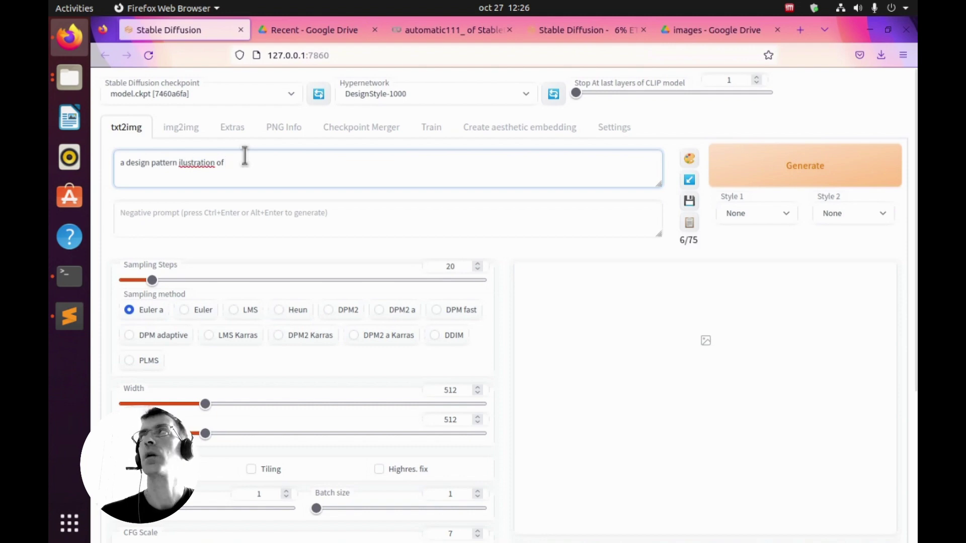
text( cats and ferns)
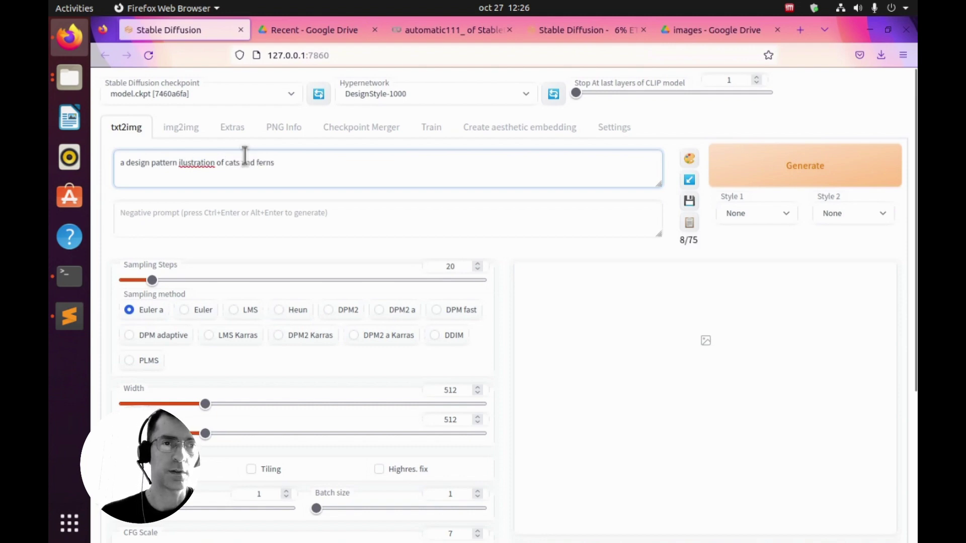
right_click(201, 162)
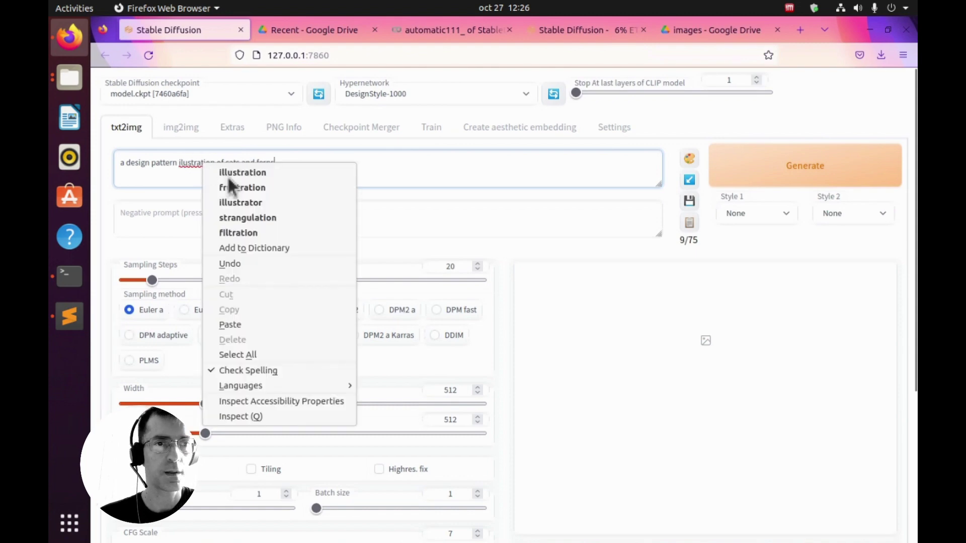
click(228, 173)
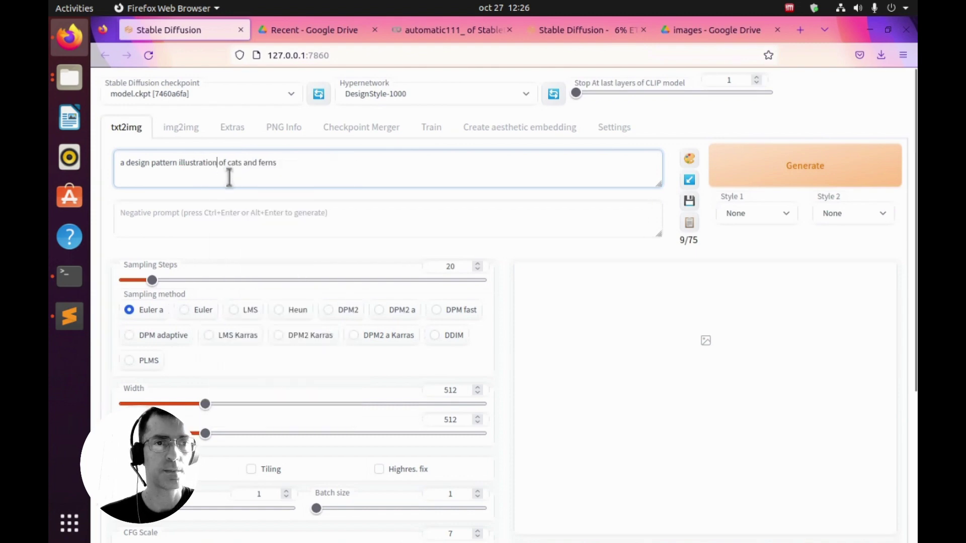
Generate the cats-and-ferns pattern and enlarge it, and regenerate it four times with 34 sampling steps.
click(776, 183)
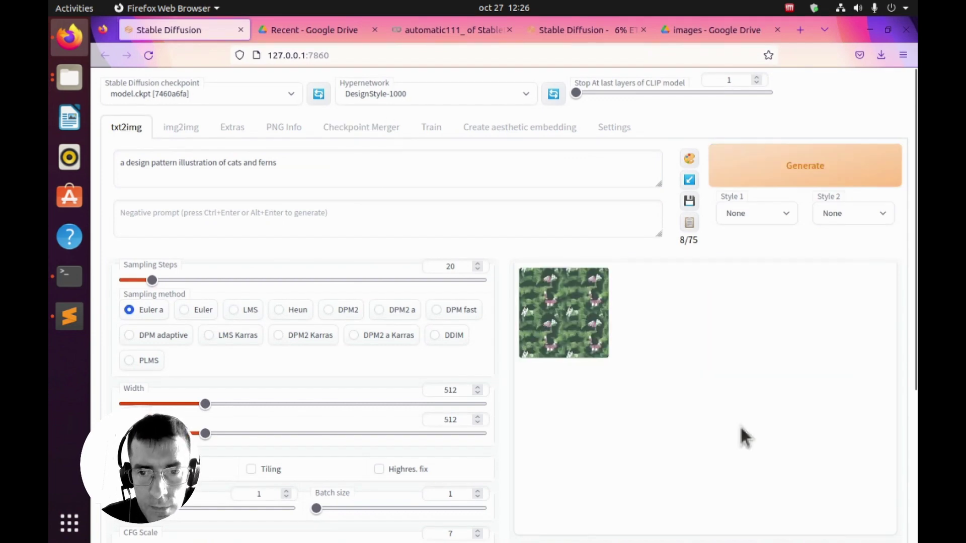
click(583, 297)
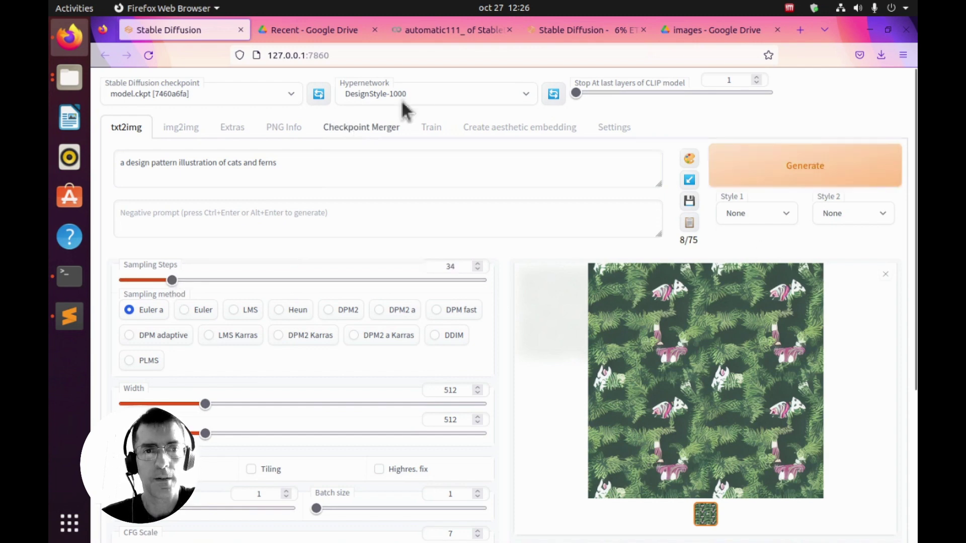
key(ctrl+Return)
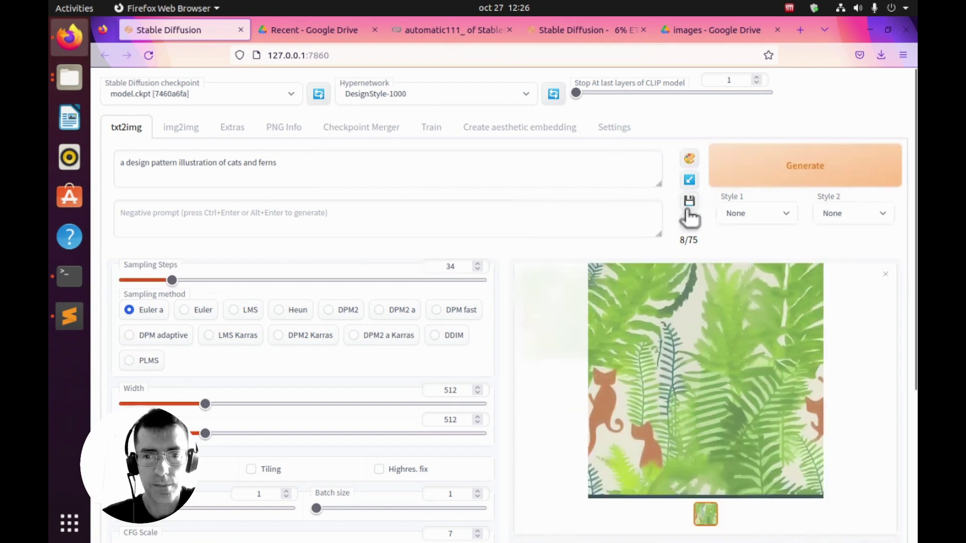
click(776, 171)
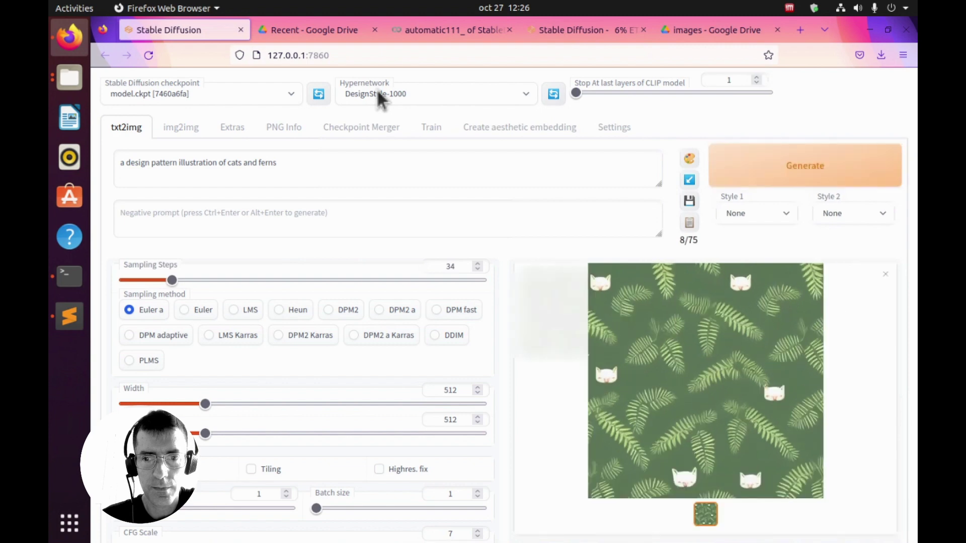
click(776, 179)
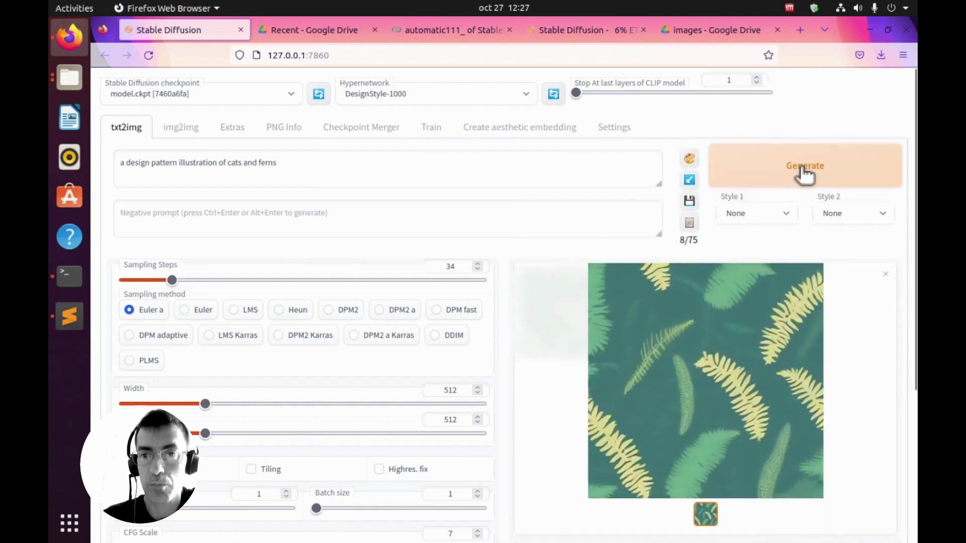
click(805, 174)
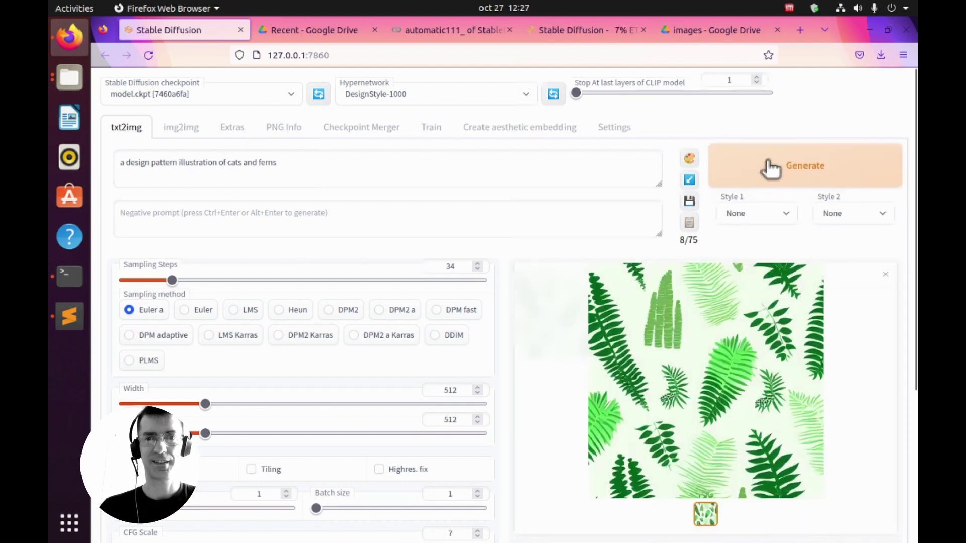
Regenerate the cats-and-ferns pattern, and generate it again with "many" inserted before "cats" in the prompt.
click(800, 172)
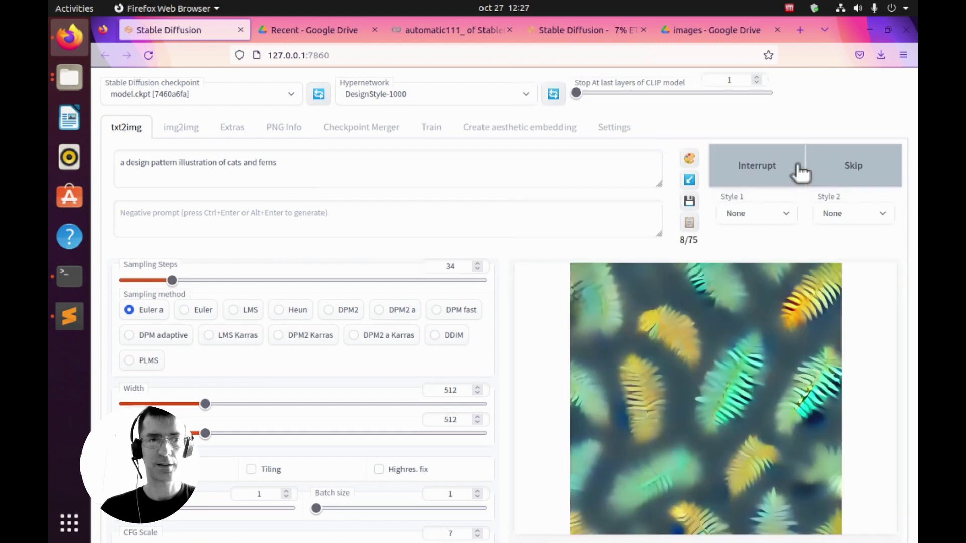
click(226, 162)
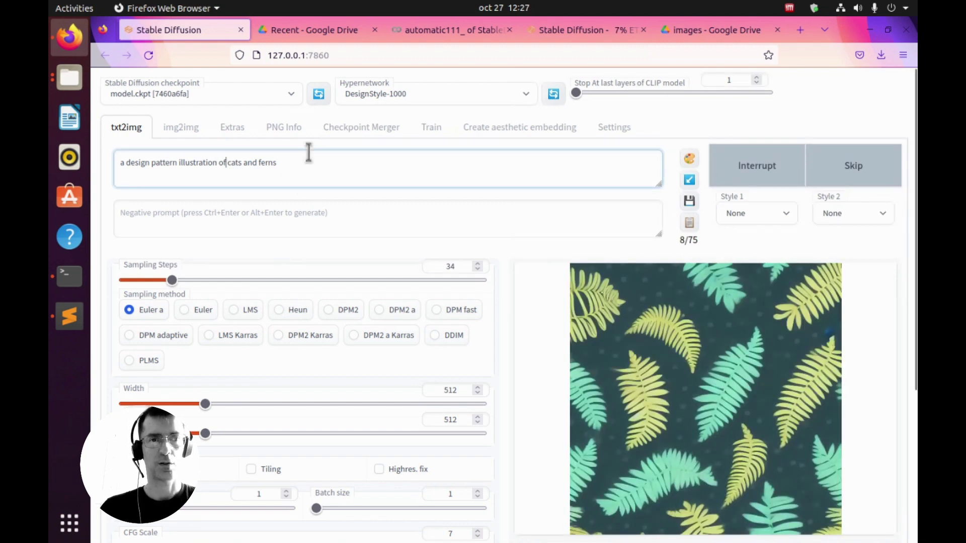
text(many)
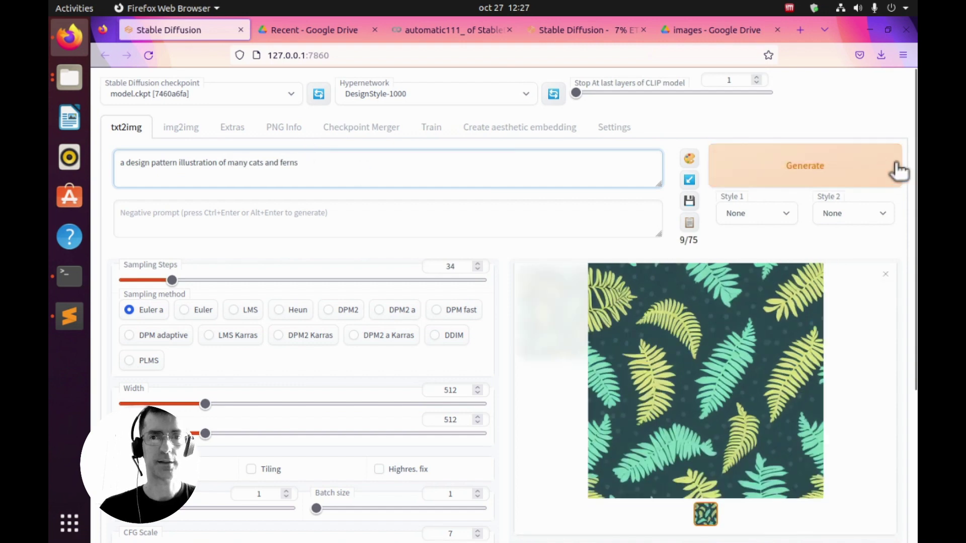
click(898, 171)
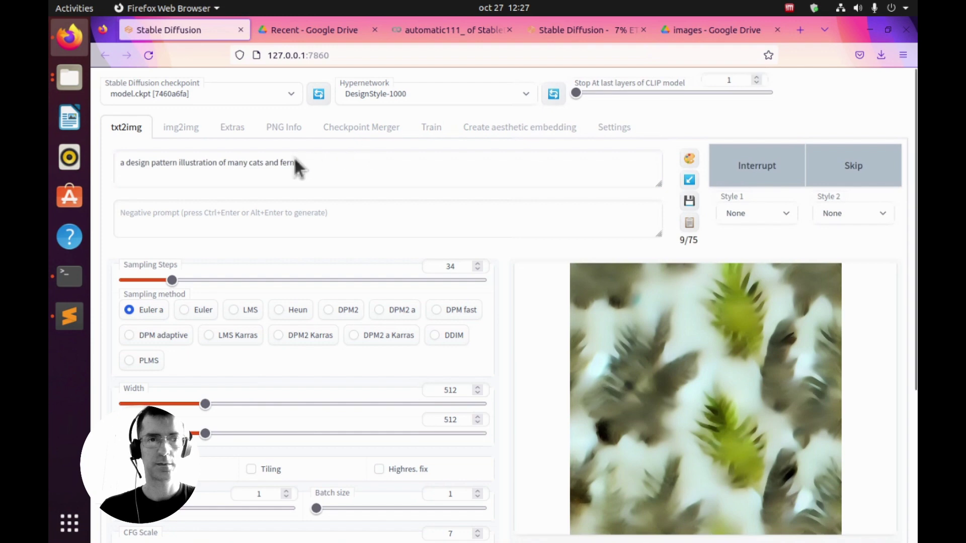
Insert "few" before "ferns" in the prompt and generate the pattern.
click(280, 163)
text(few)
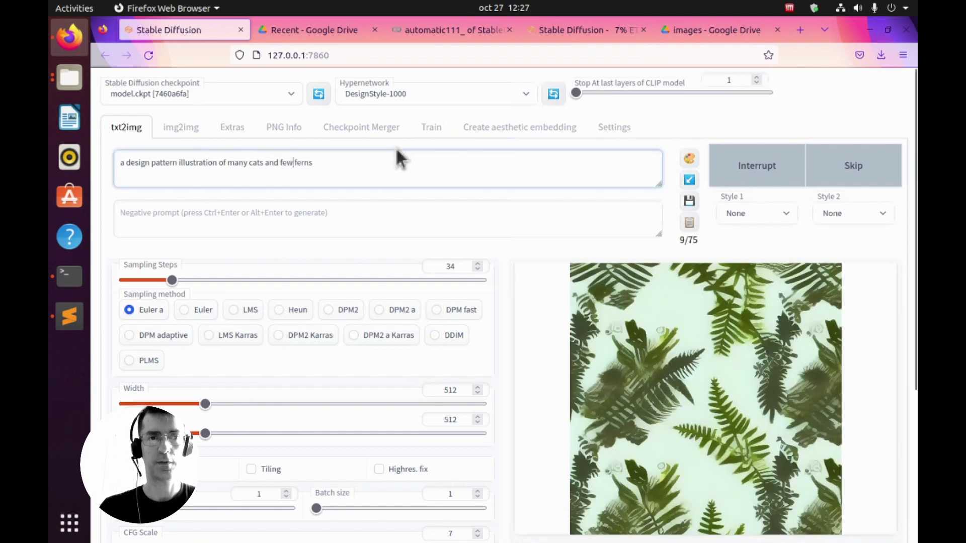
click(803, 164)
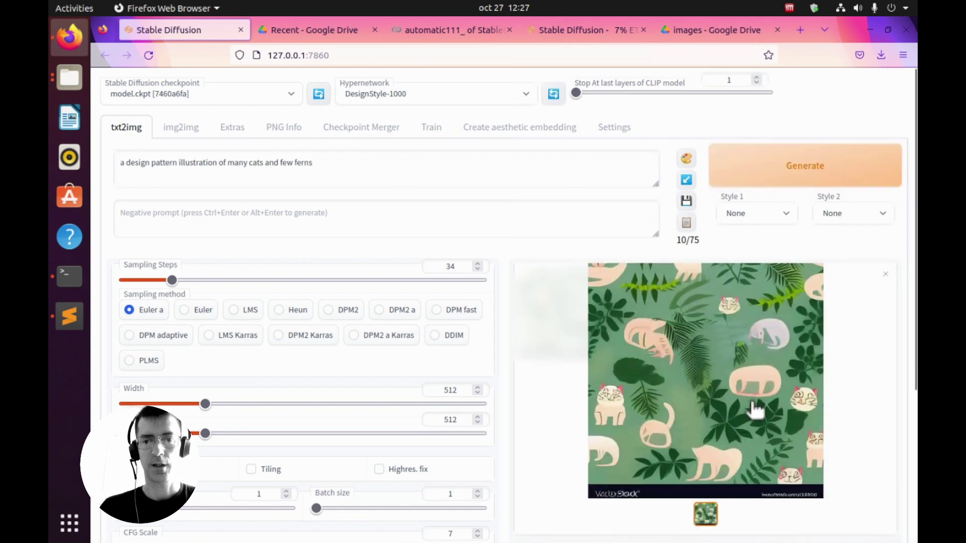
Enter the negative prompt "logo, watermark, signature, text" and regenerate the pattern.
scroll(755, 410, down, 2)
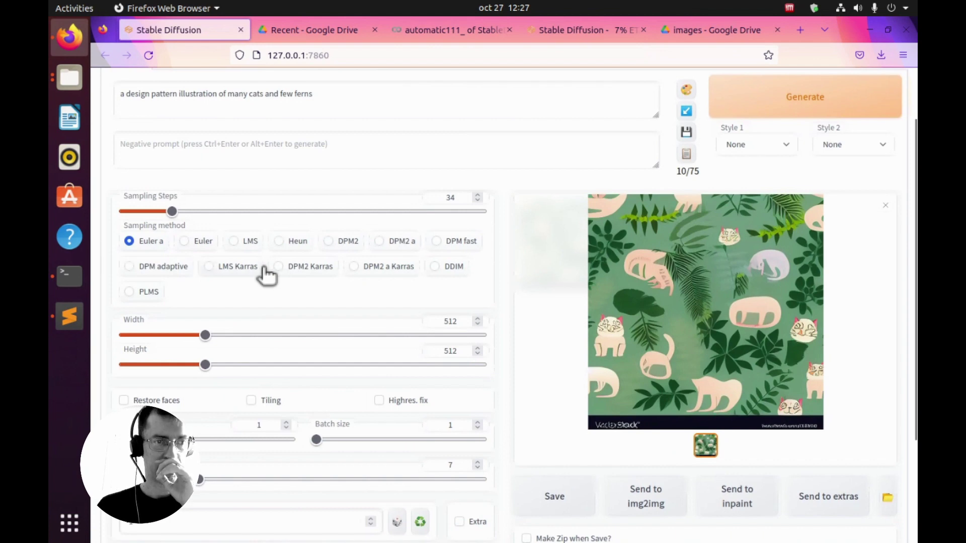
click(253, 156)
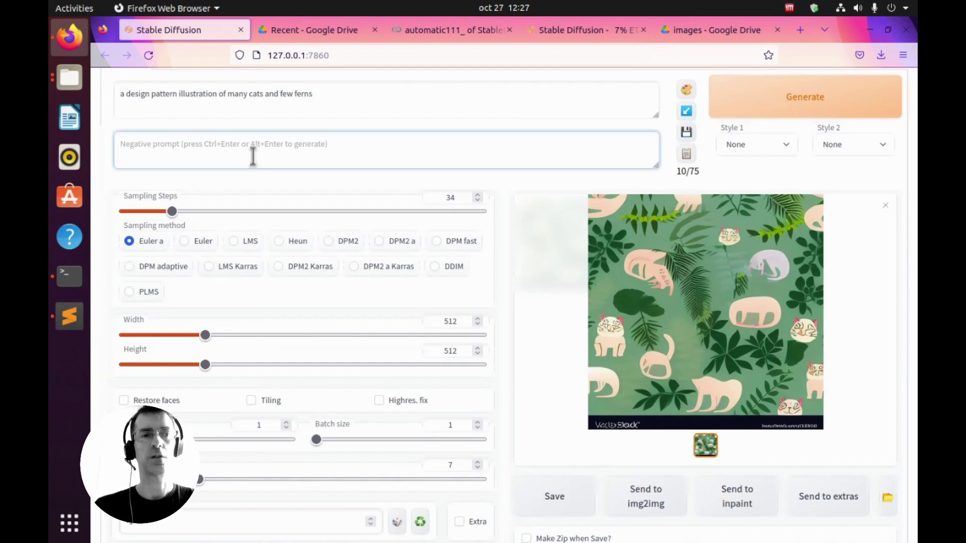
text(logos)
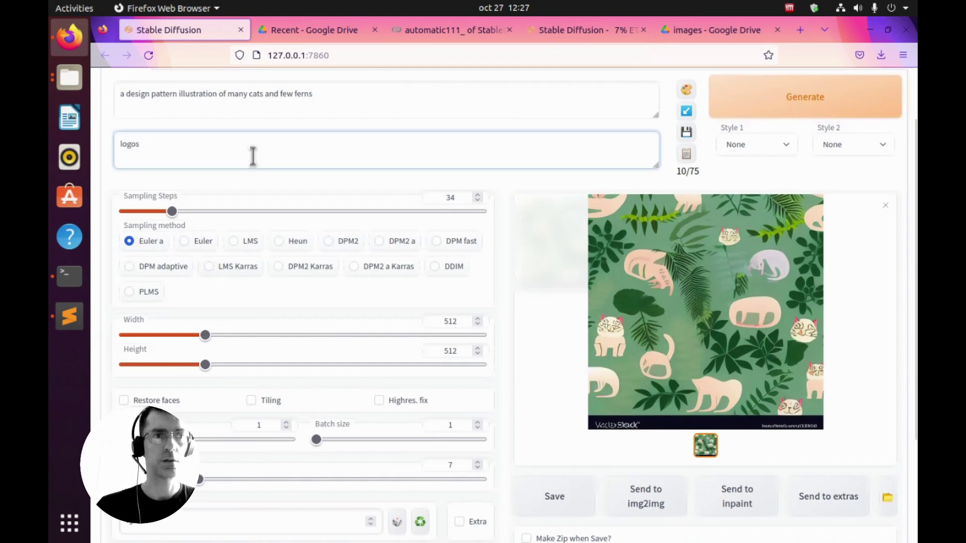
key(BackSpace)
text(,)
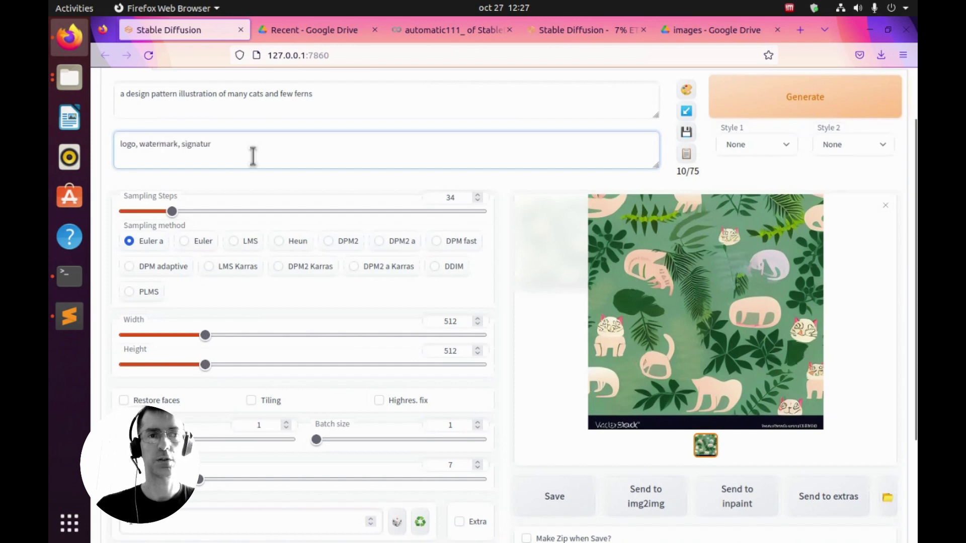
text(watermark, signature, )
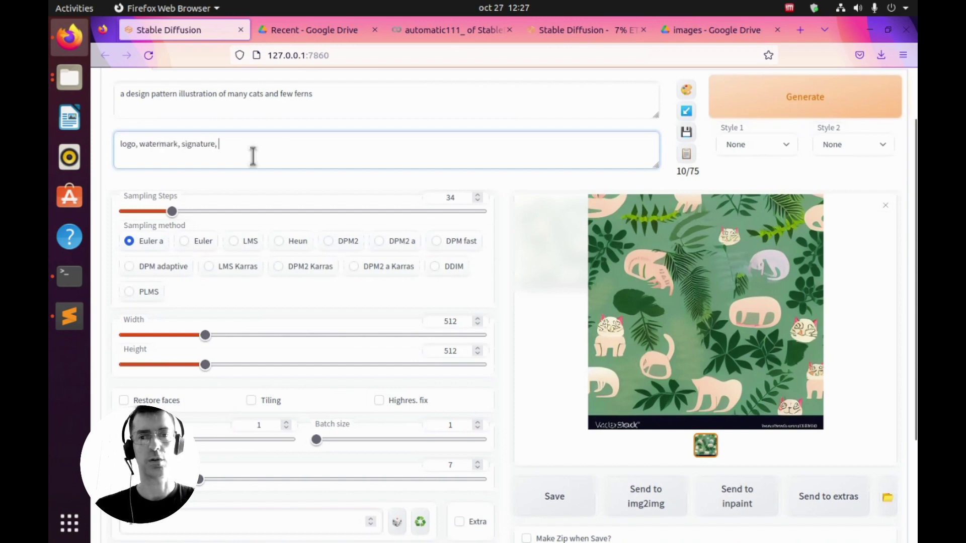
text(text)
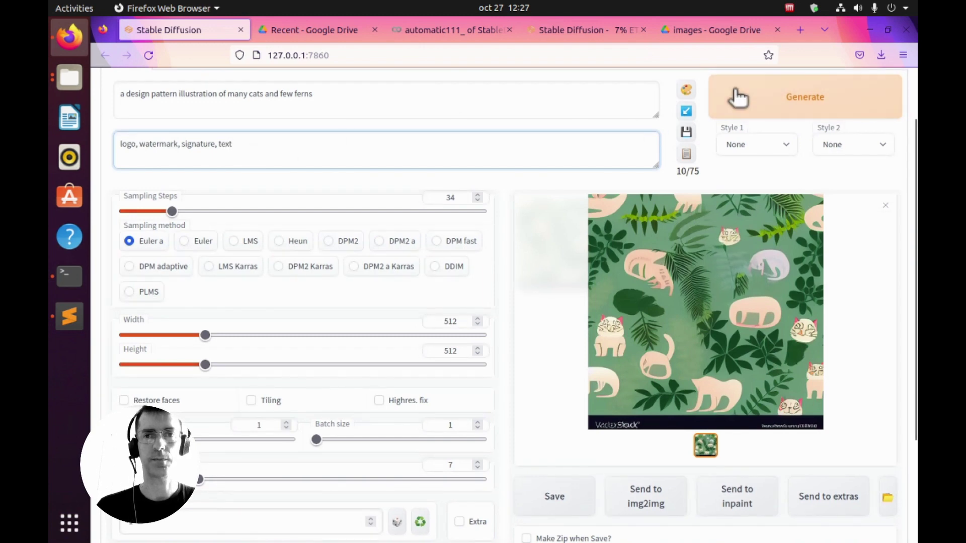
click(738, 97)
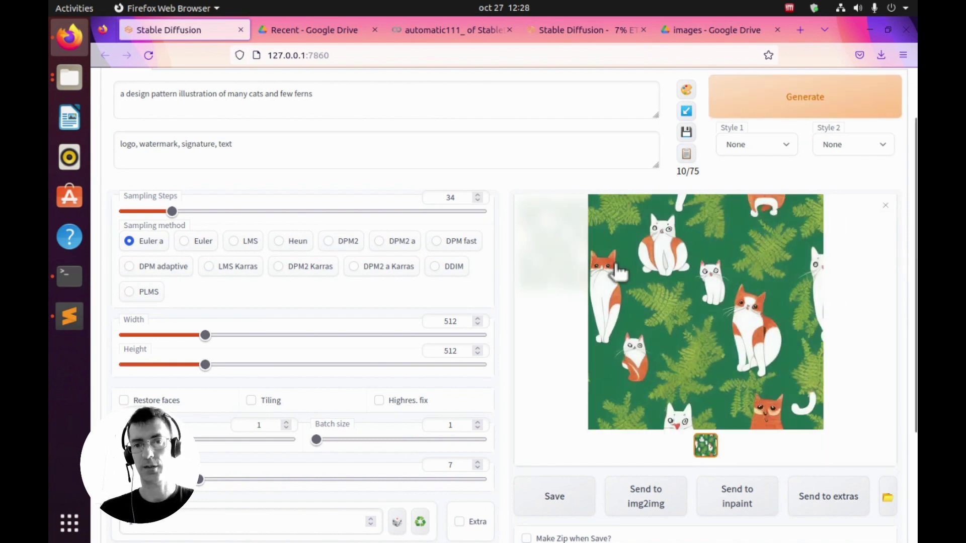
scroll(563, 315, up, 3)
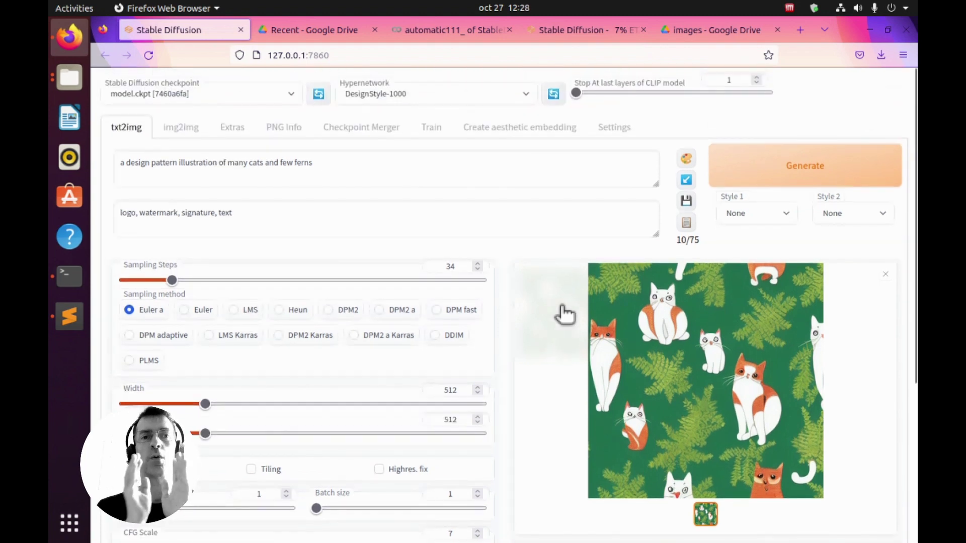
scroll(563, 315, down, 5)
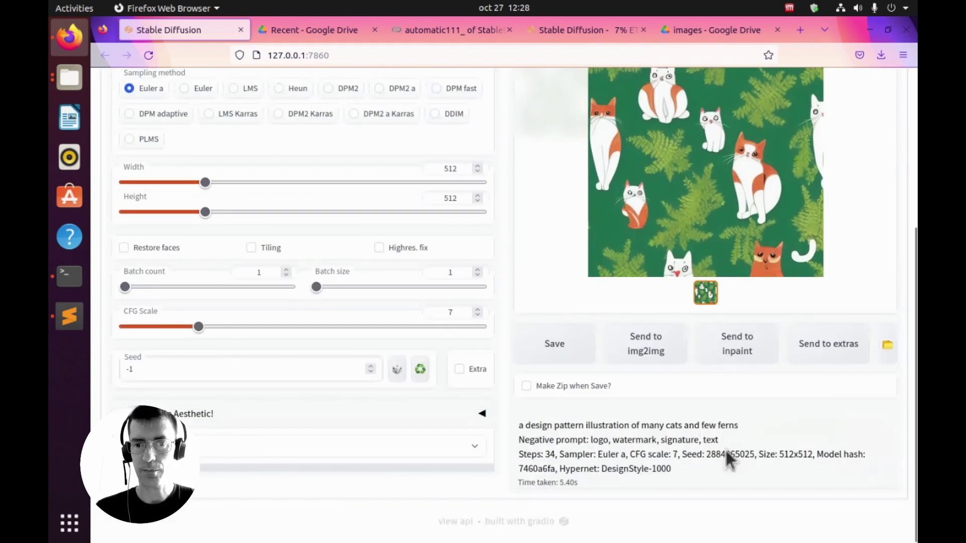
double_click(730, 455)
key(ctrl+c)
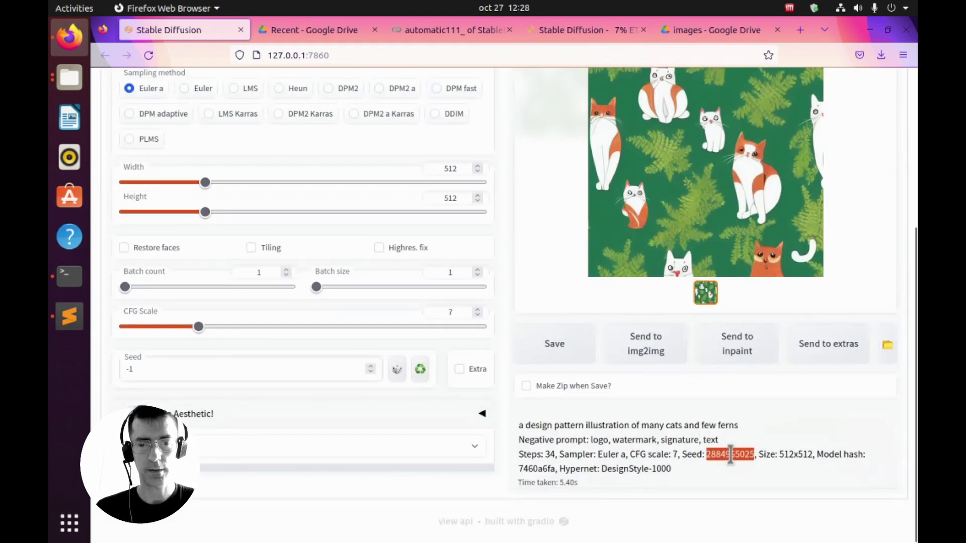
double_click(155, 365)
key(ctrl+v)
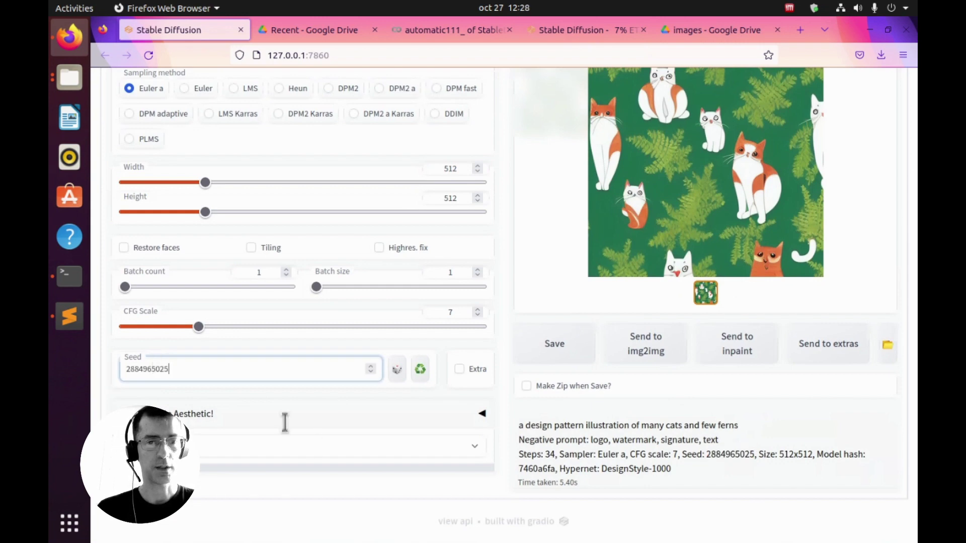
click(405, 500)
scroll(405, 501, up, 5)
click(798, 158)
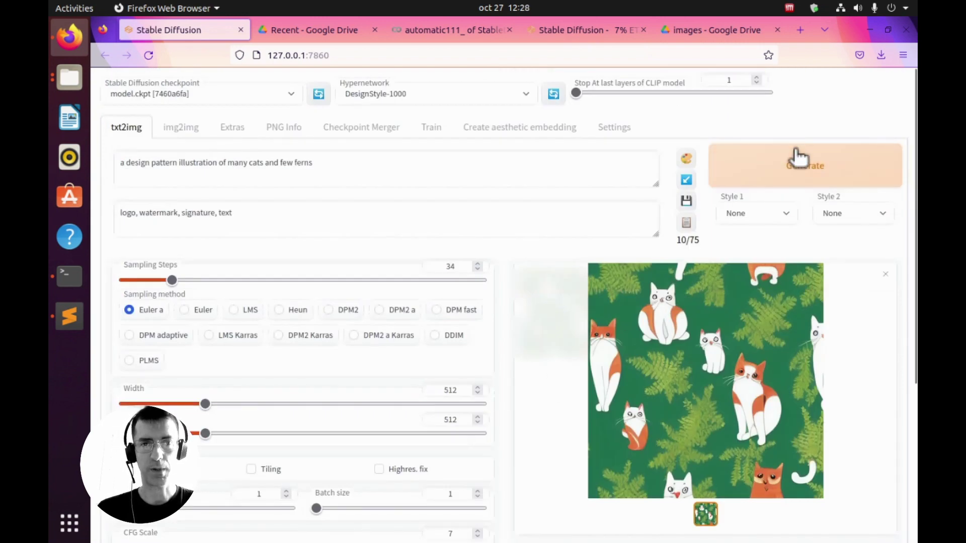
click(798, 165)
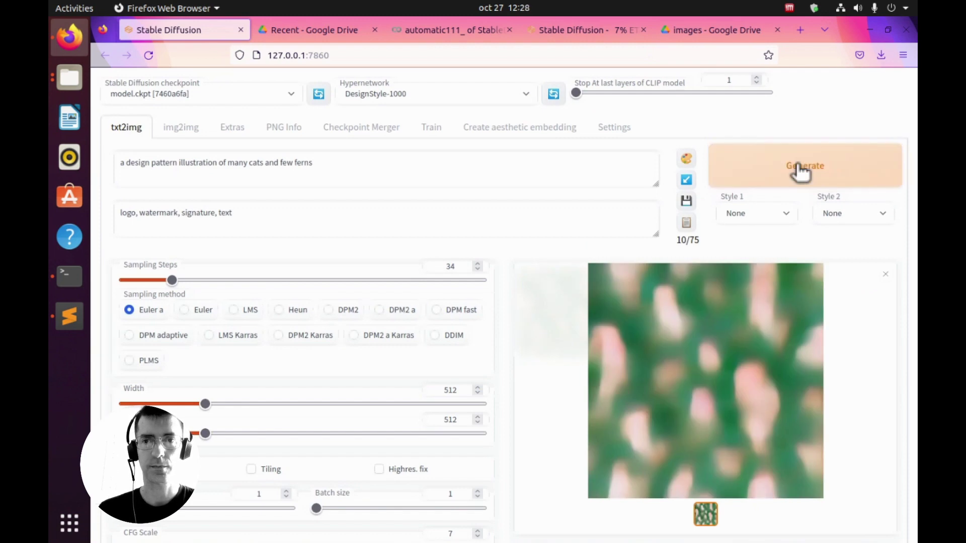
click(801, 169)
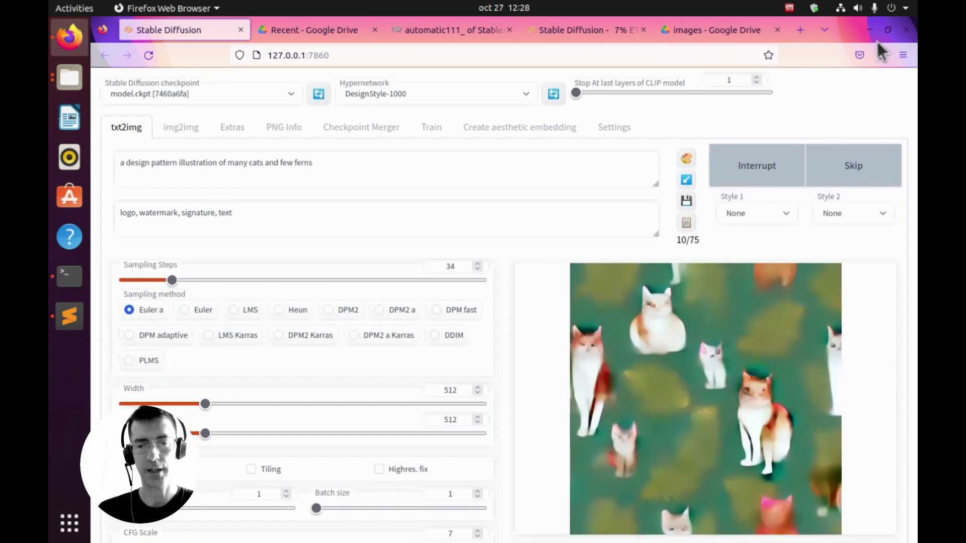
Set the hypernetwork to None and generate the same-seed pattern twice for comparison.
click(460, 96)
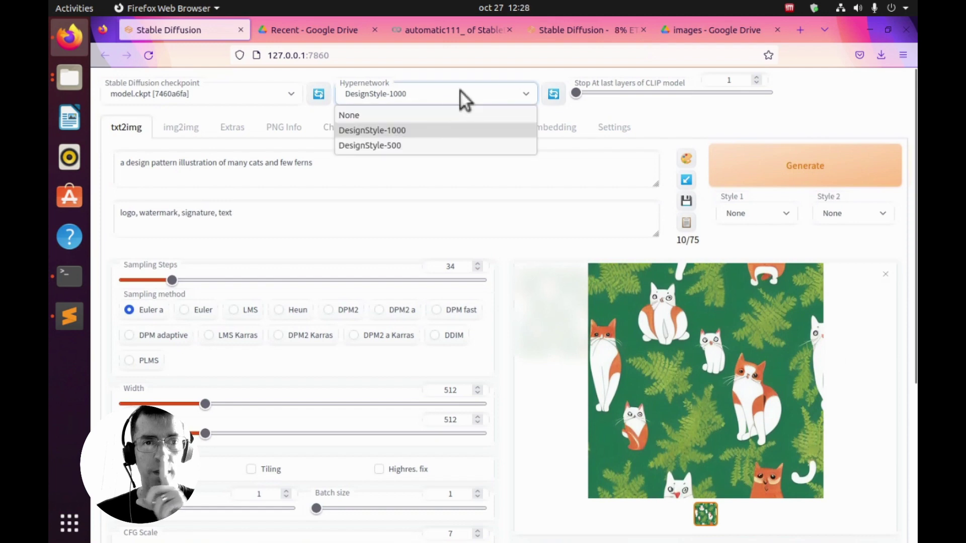
click(440, 115)
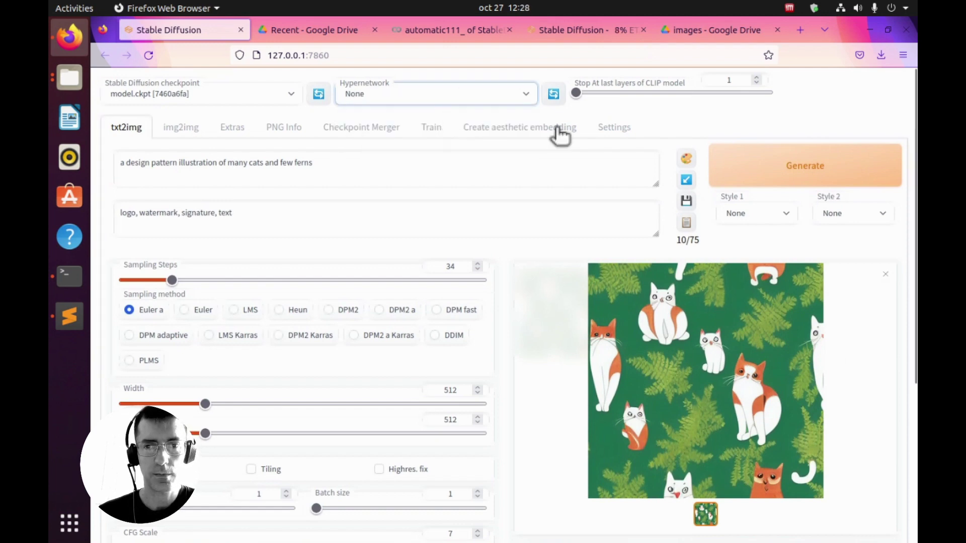
click(765, 177)
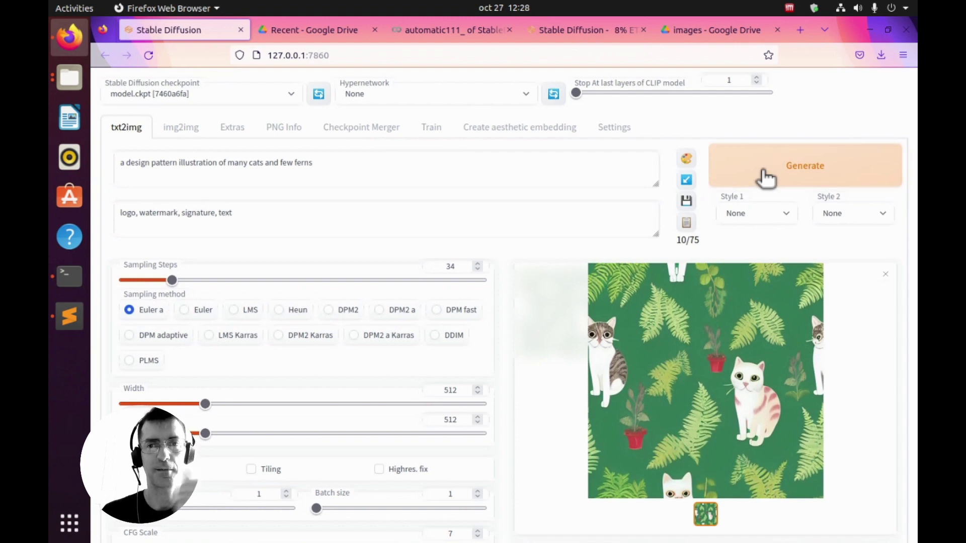
click(766, 178)
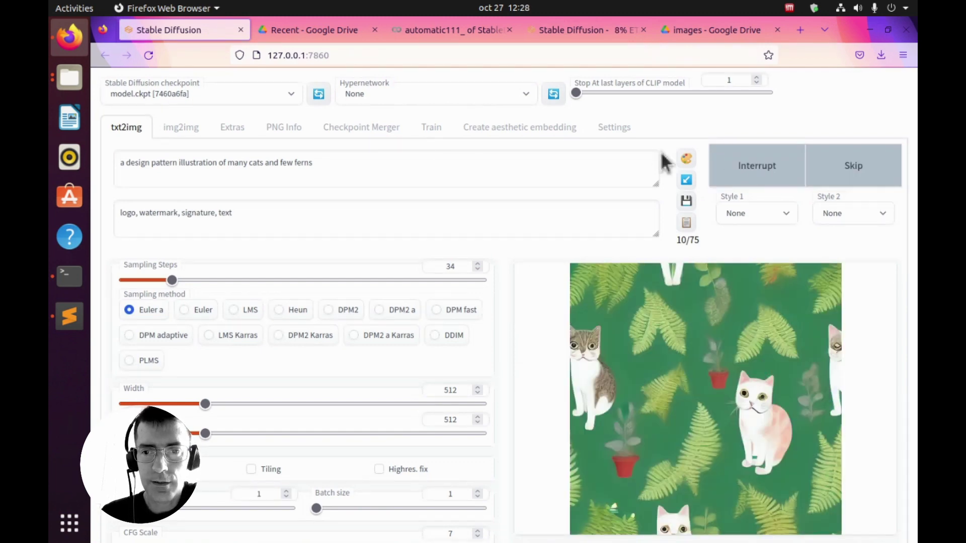
Select the DesignStyle-500 hypernetwork and generate the pattern with the same seed.
click(469, 97)
click(403, 146)
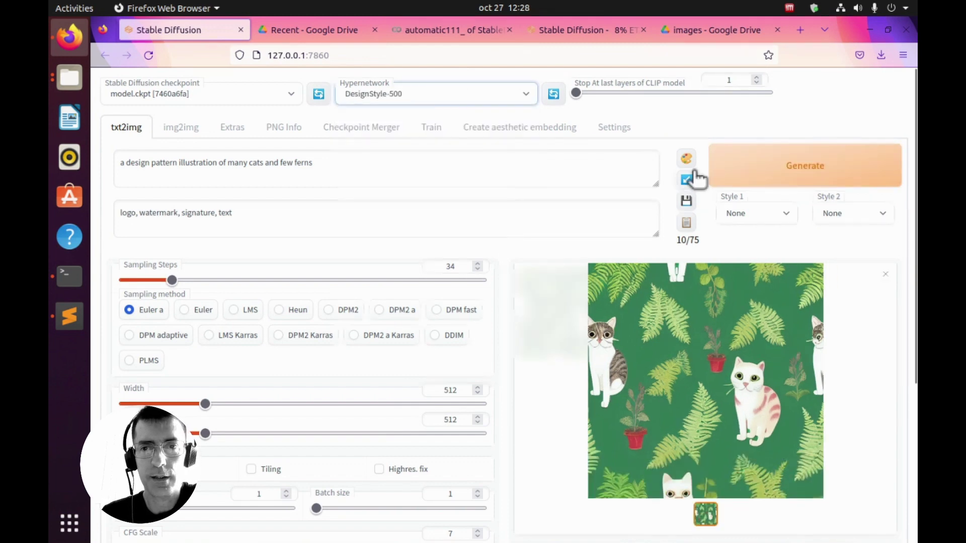
click(764, 175)
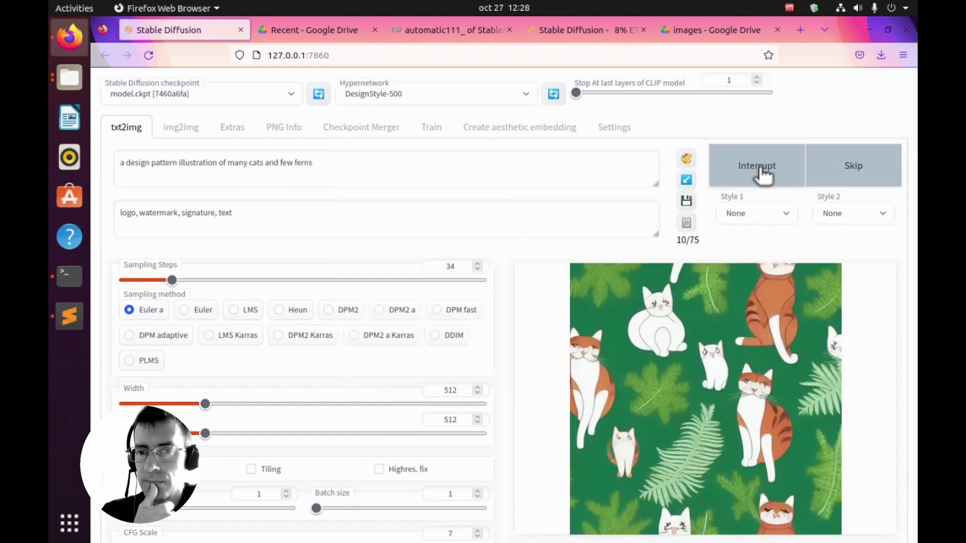
Switch the hypernetwork back to DesignStyle-1000 and regenerate the same-seed pattern.
click(487, 92)
click(442, 134)
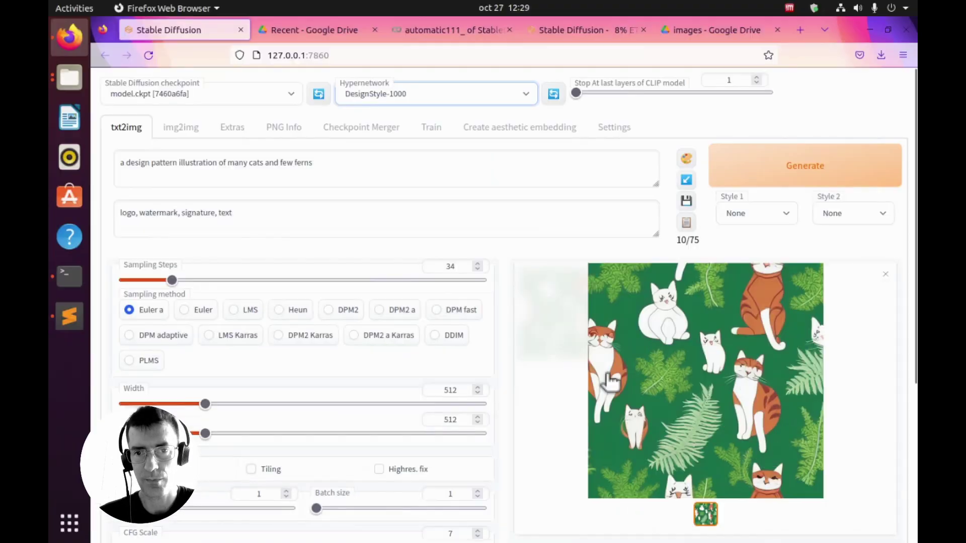
click(848, 174)
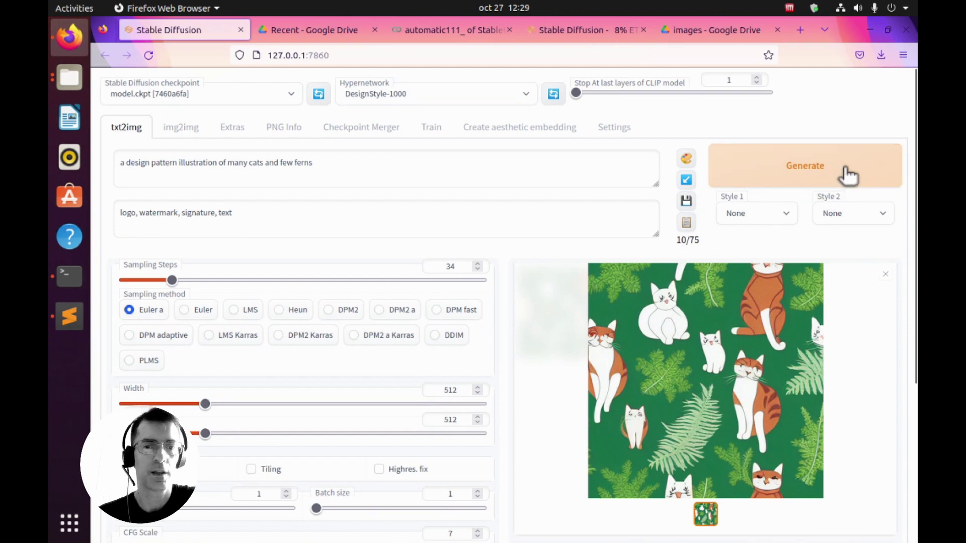
click(849, 171)
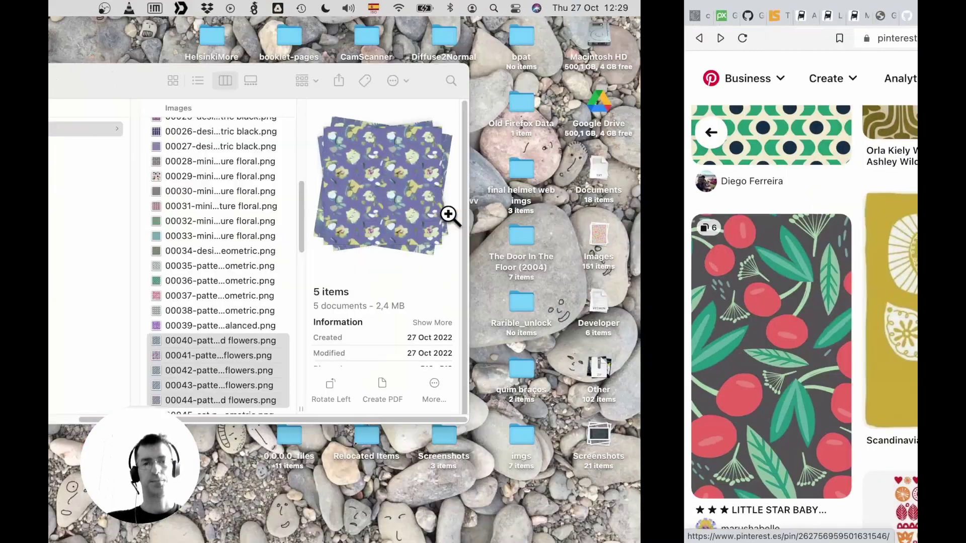
Switch to Finder and preview the newest generated image, 00093, in the SD_outs folder.
scroll(508, 274, down, 10)
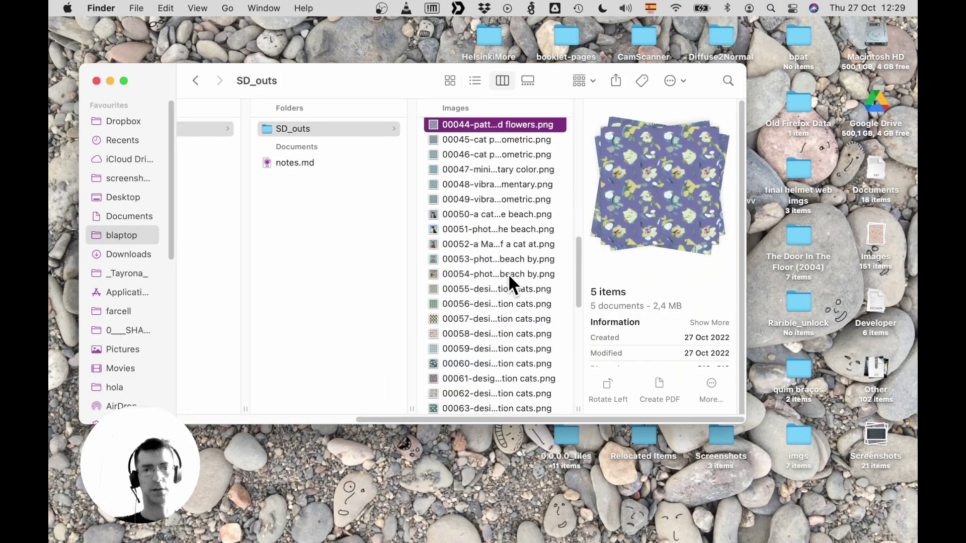
scroll(457, 388, down, 10)
scroll(452, 398, down, 5)
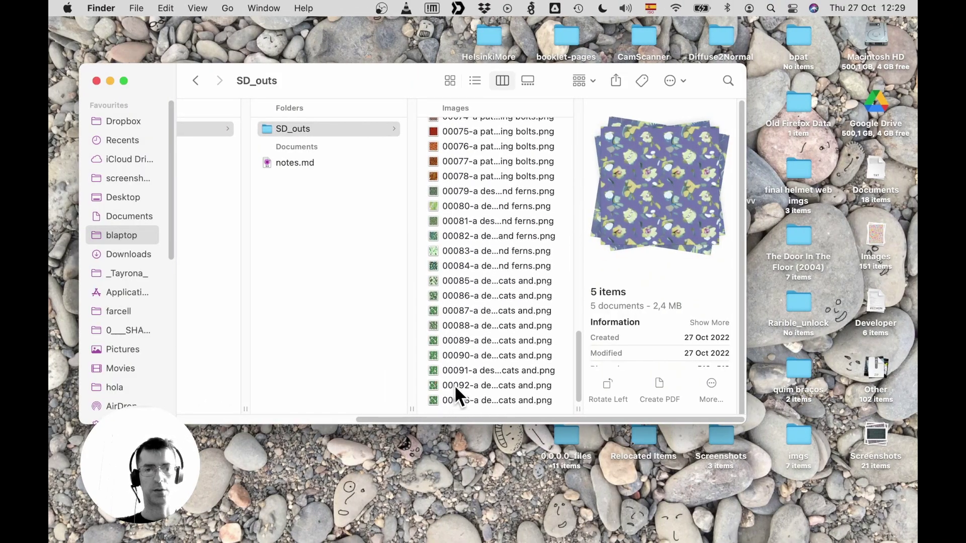
click(452, 401)
key(space)
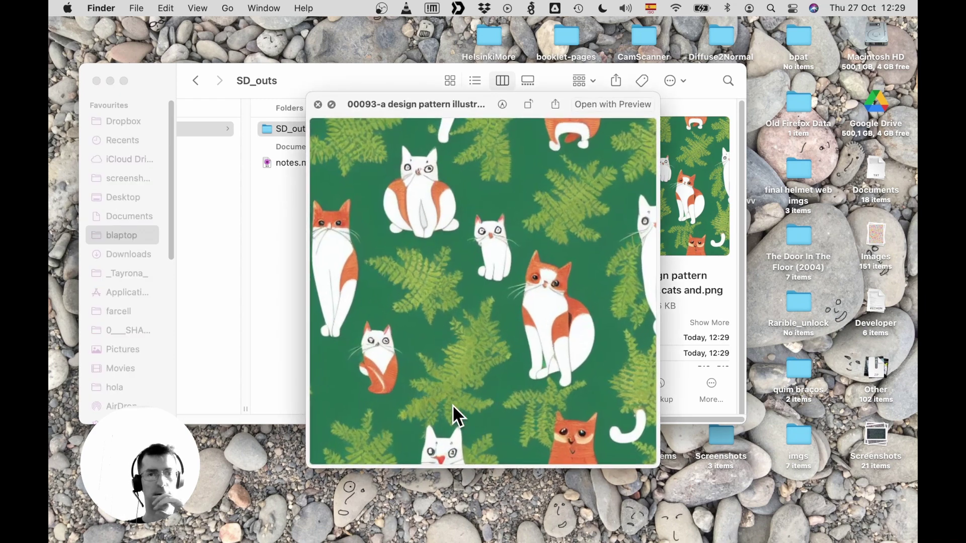
key(space)
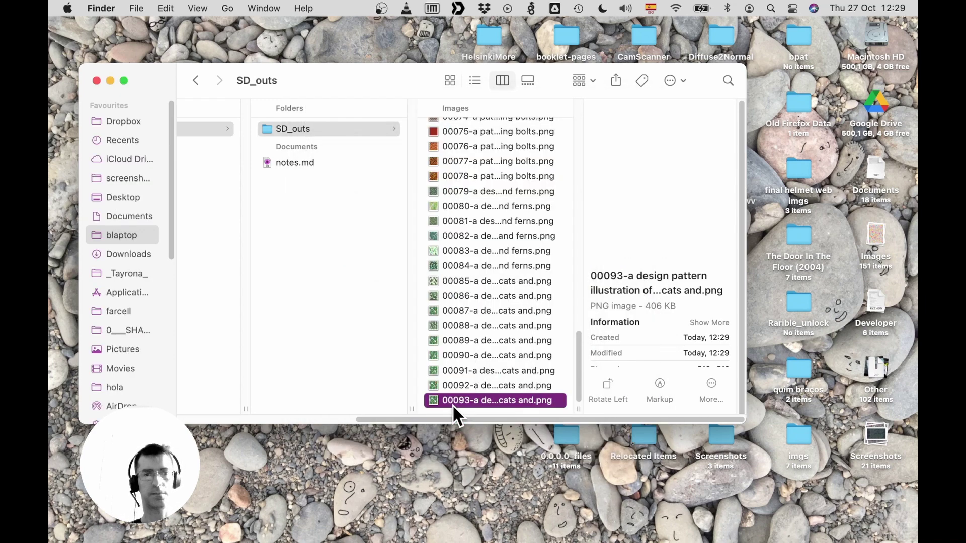
Select the six newest images, 00088 to 00093, in the SD_outs folder and open them in a preview.
key(shift+Up)
key(shift+Up)
key(shift+Up)
key(Down)
key(Down)
key(Down)
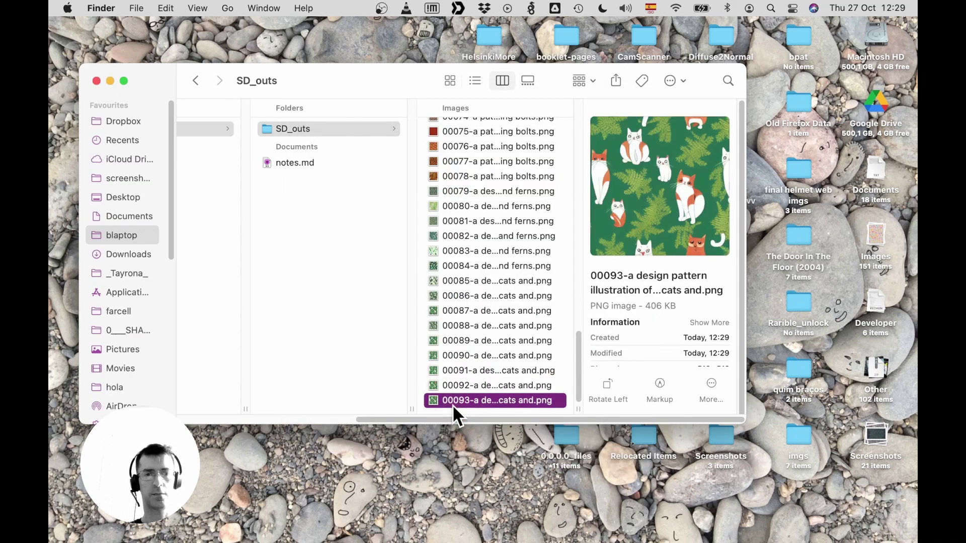
key(shift+Up)
key(shift+Up)
key(shift+Up)
key(shift+Up)
key(shift+Up)
key(space)
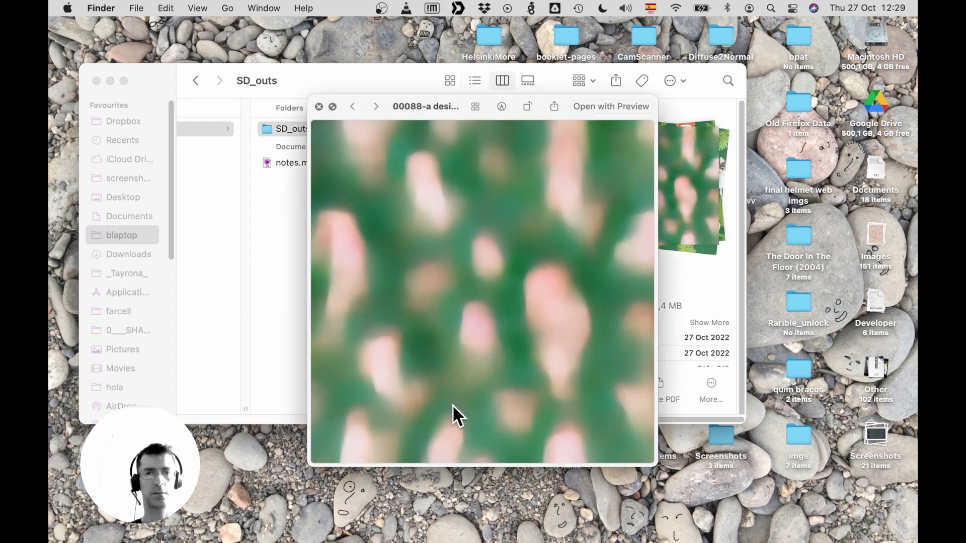
Compare the six selected cat-and-fern patterns full screen, flipping back and forth between neighbouring images, and close the view.
click(329, 102)
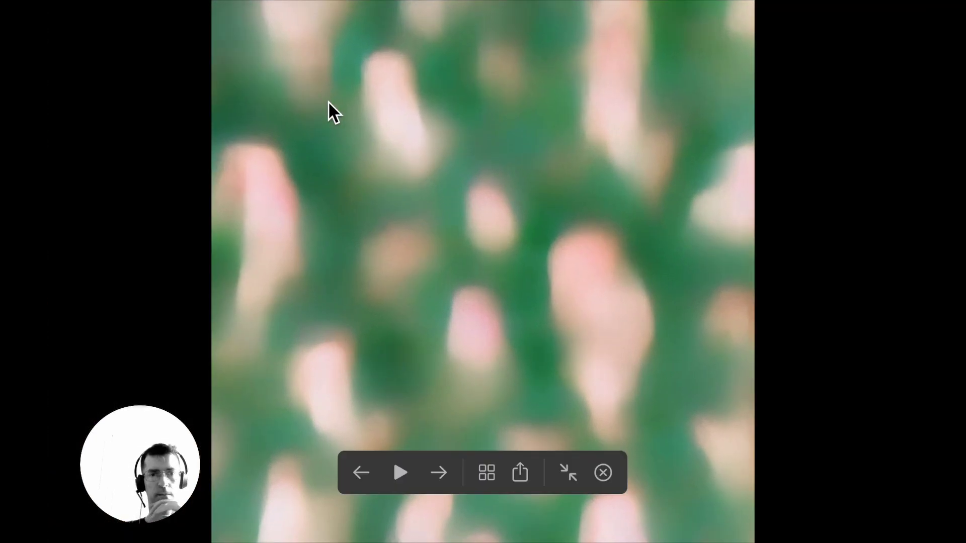
key(Right)
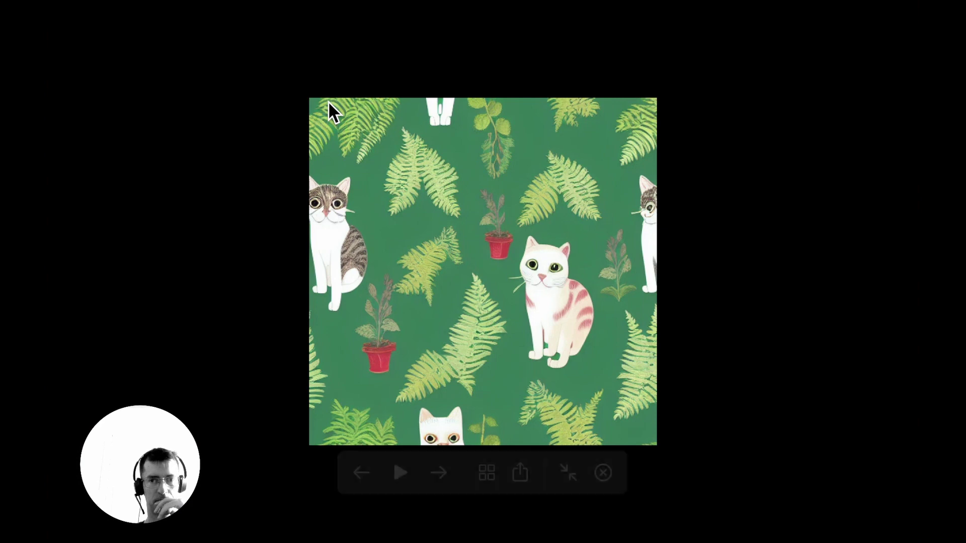
key(Right)
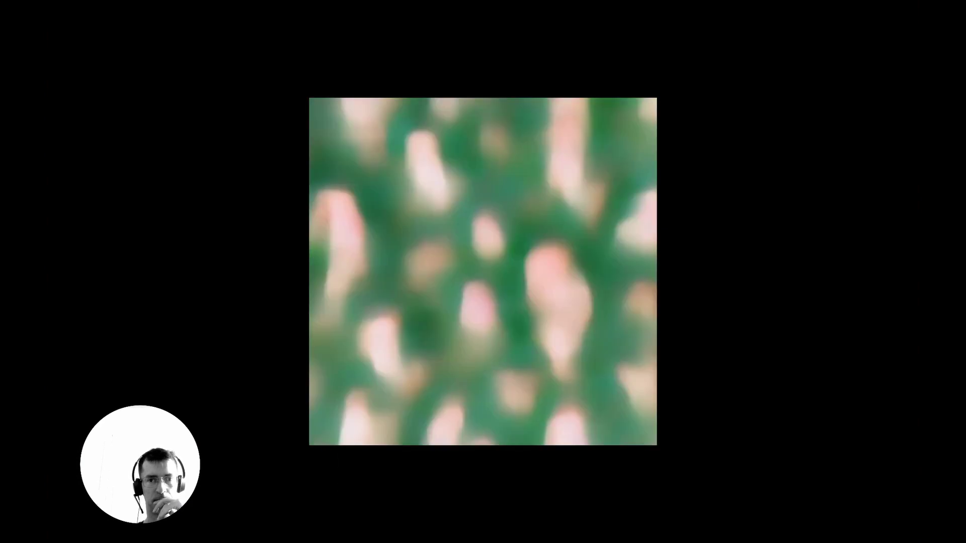
key(Left)
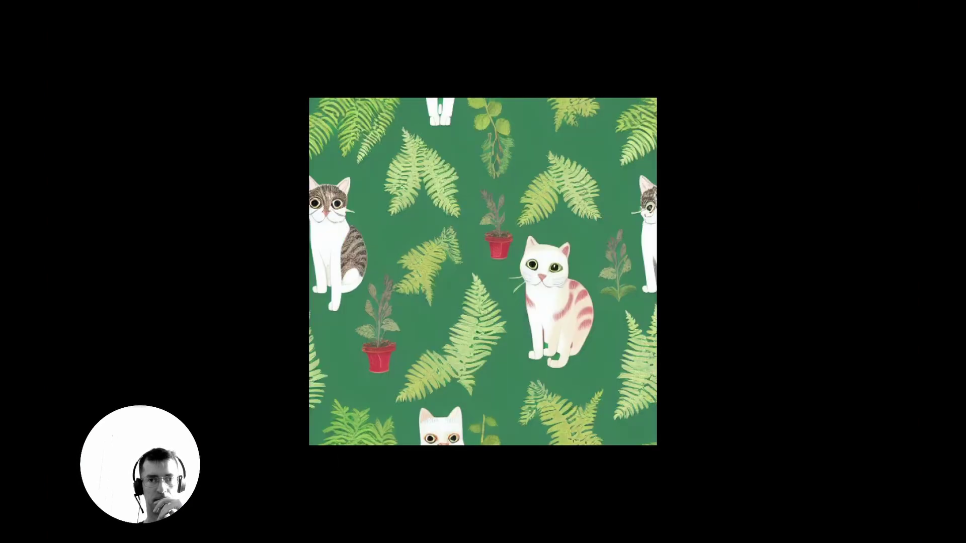
key(Right)
key(Right)
key(Left)
key(Right)
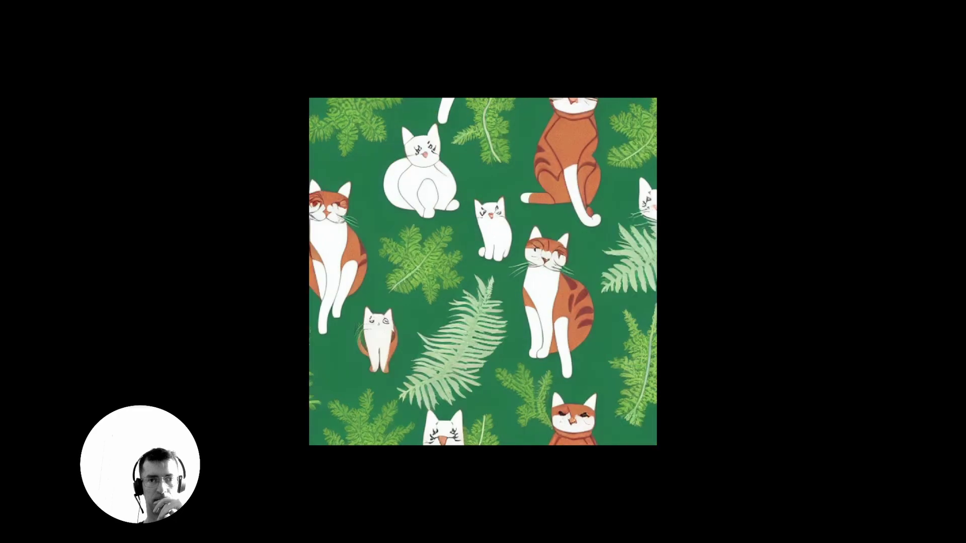
key(Left)
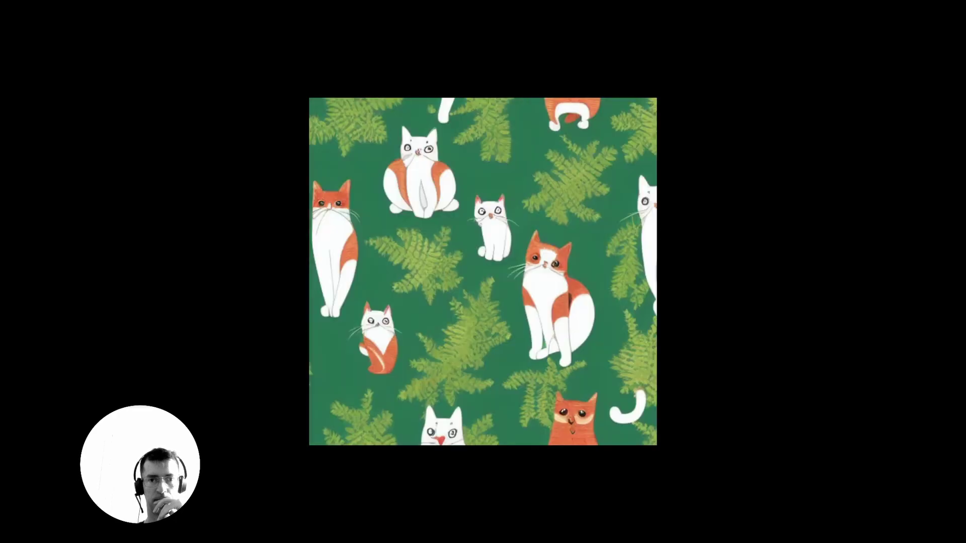
key(Right)
key(Left)
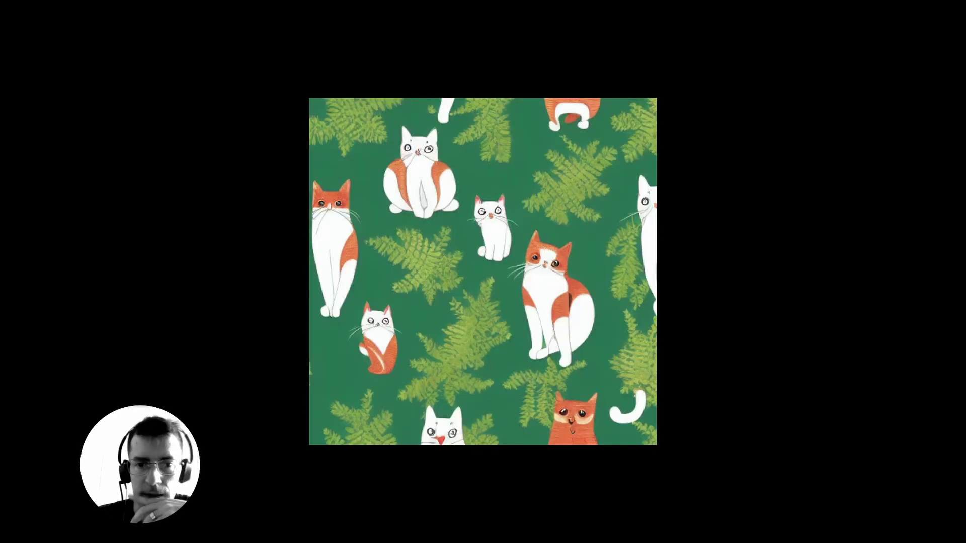
key(Right)
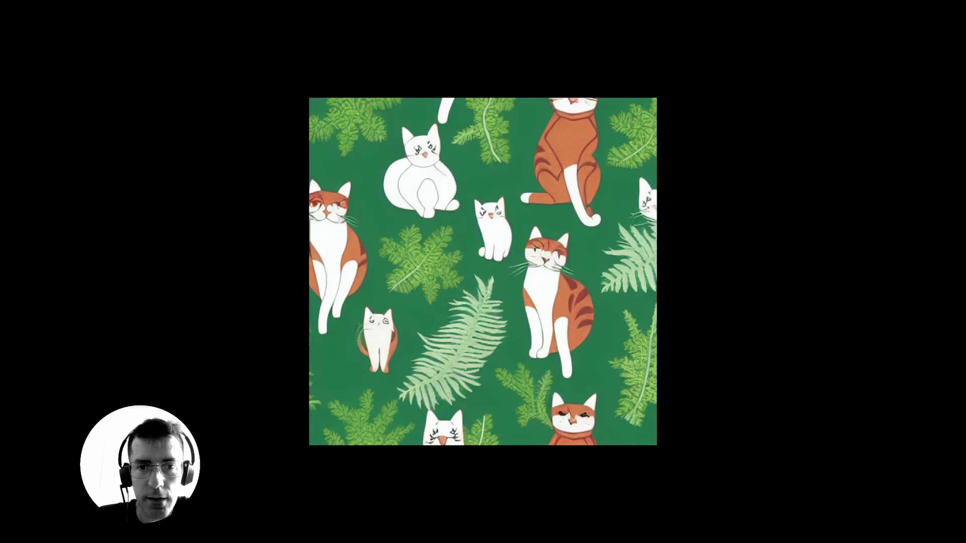
key(Left)
key(Right)
key(Left)
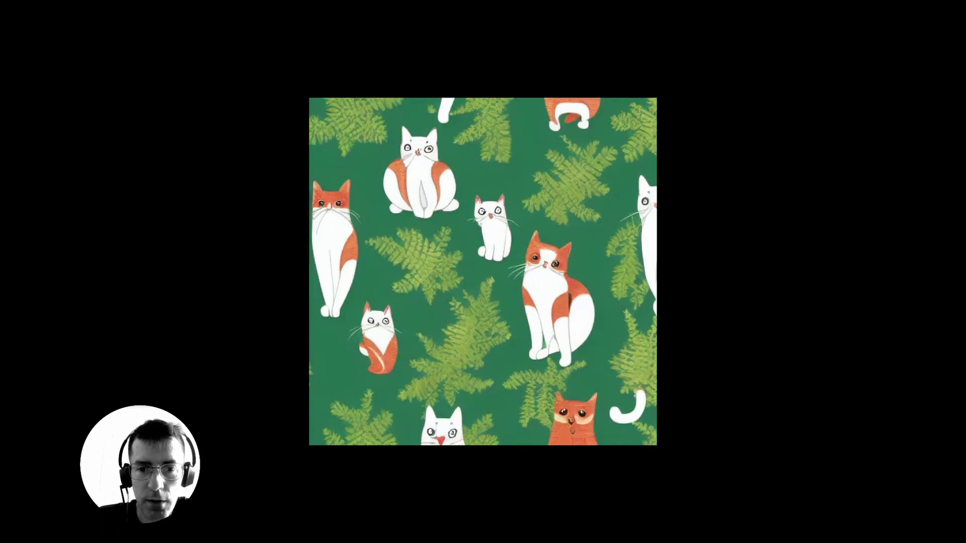
key(Right)
key(Right)
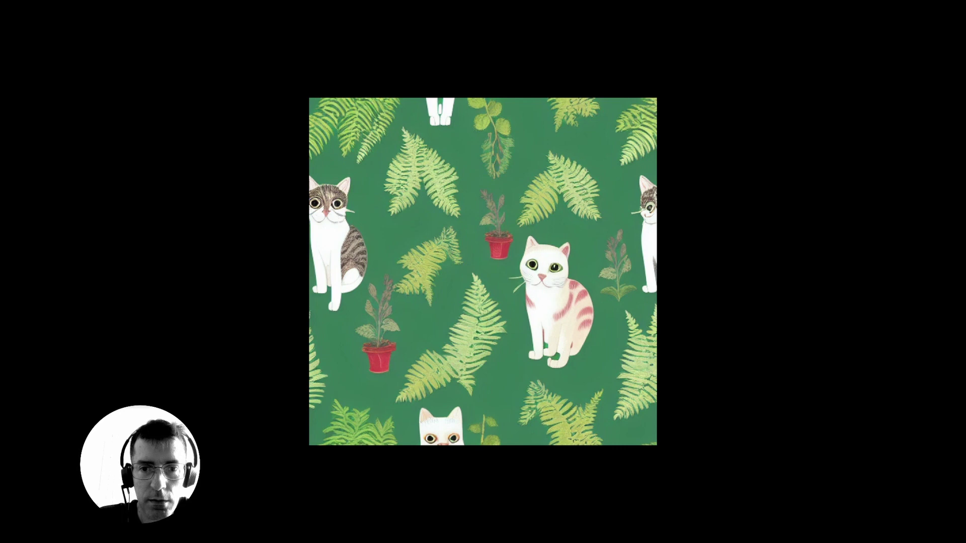
key(Left)
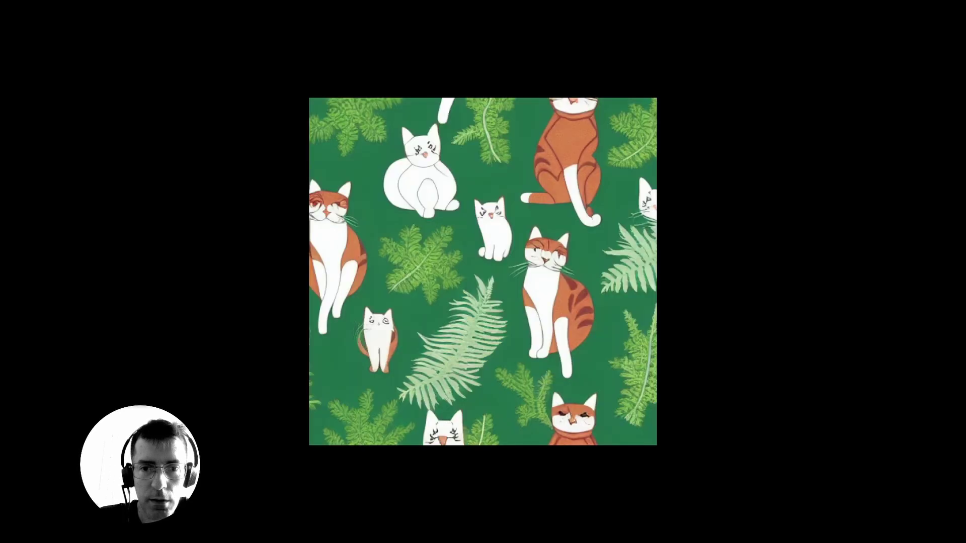
key(Right)
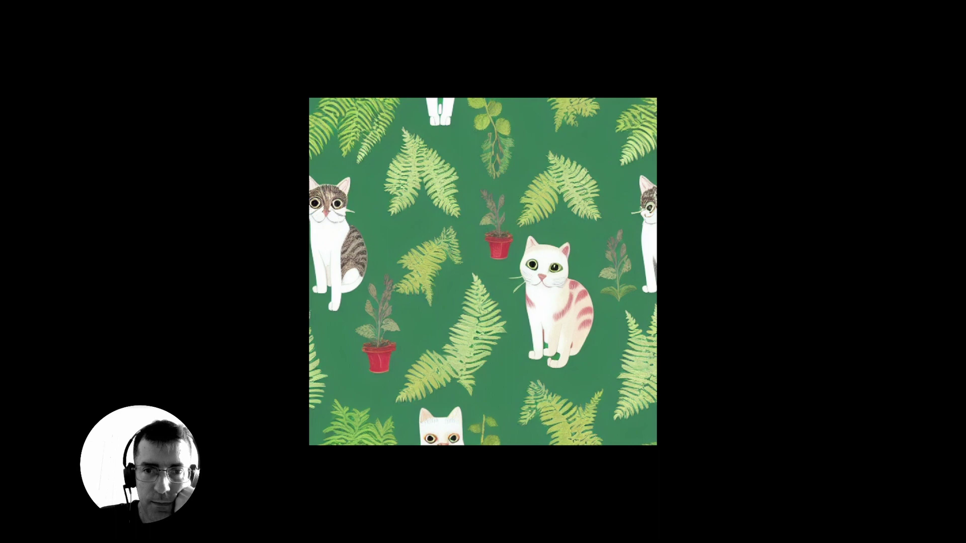
key(Left)
key(Left)
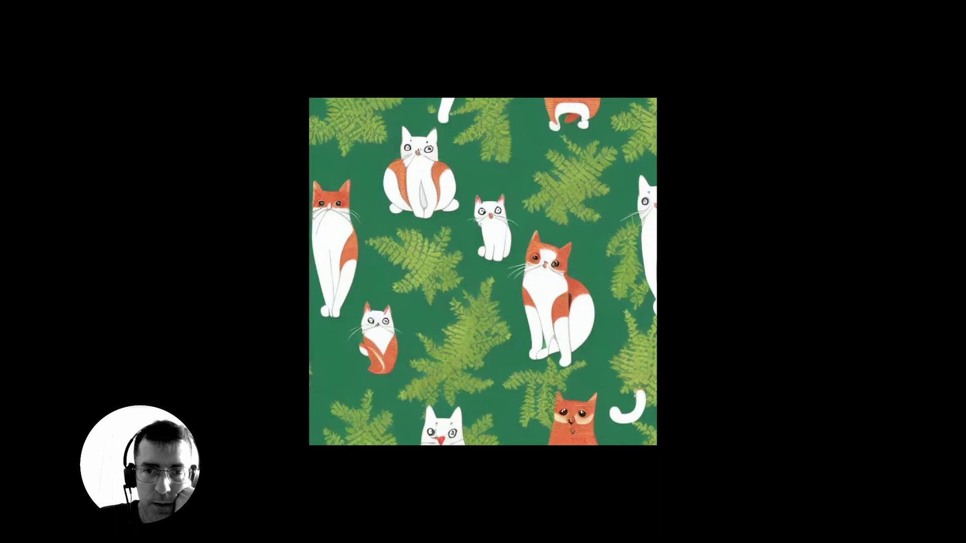
key(Right)
key(Right)
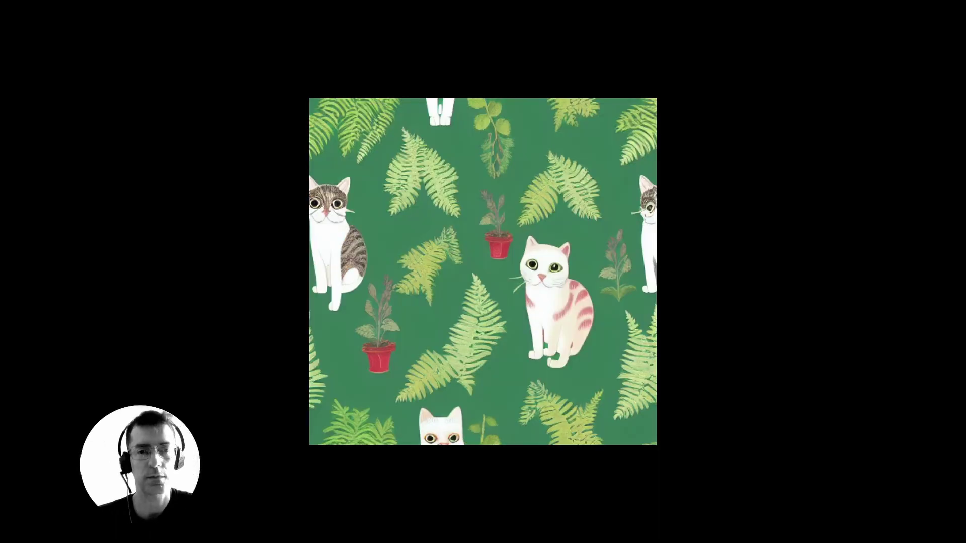
mouse_move(317, 168)
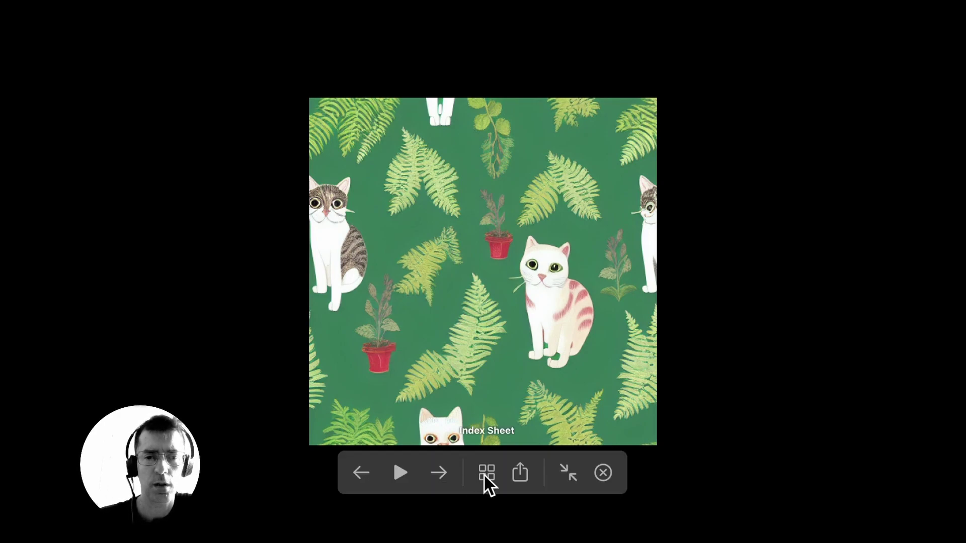
key(Escape)
key(space)
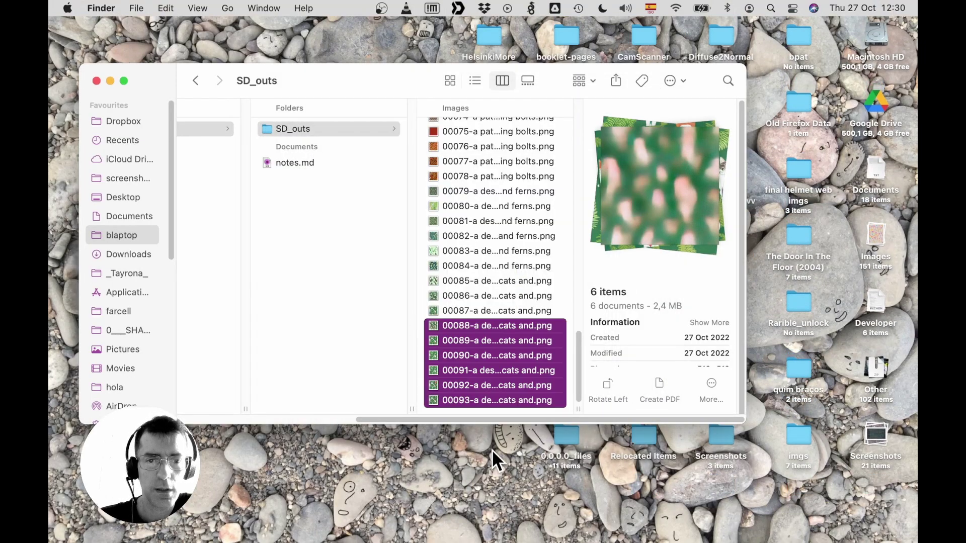
Preview image 00093 on its own and compare it with the earlier patterns back to 00090 in the SD_outs folder.
key(Down)
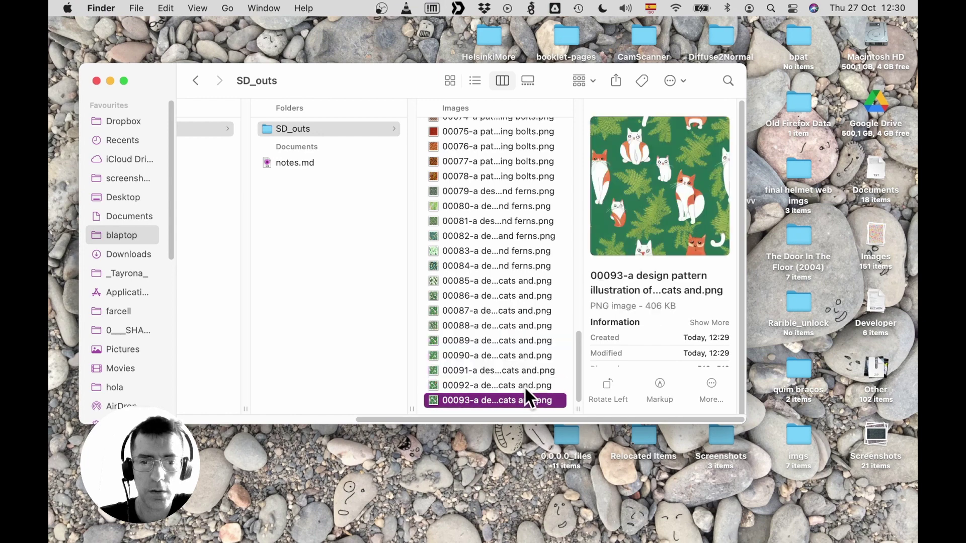
key(space)
key(Up)
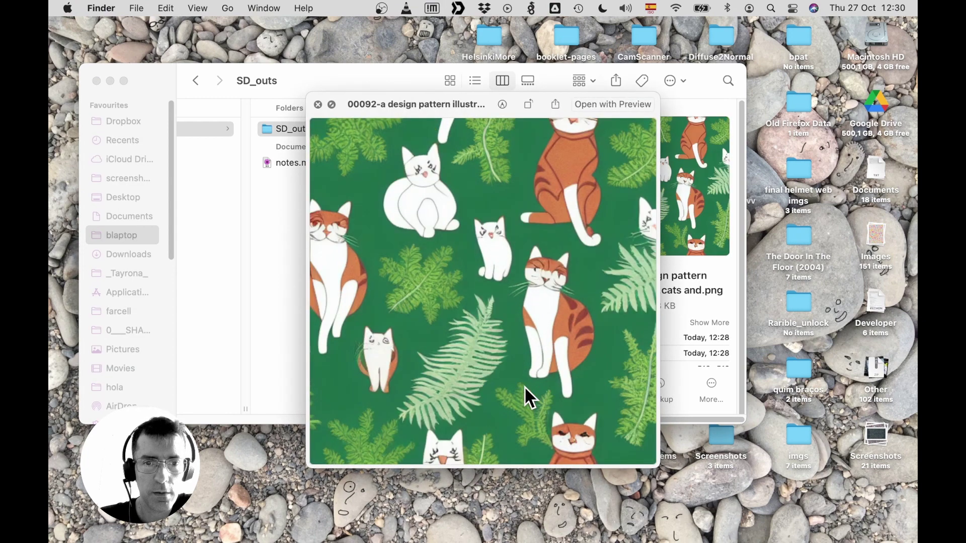
key(Up)
key(Up)
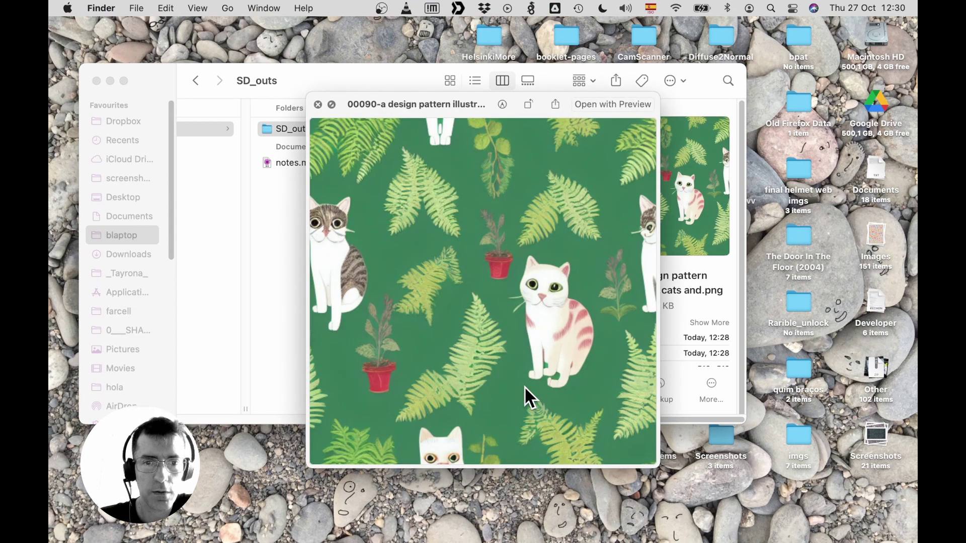
key(Down)
key(Down)
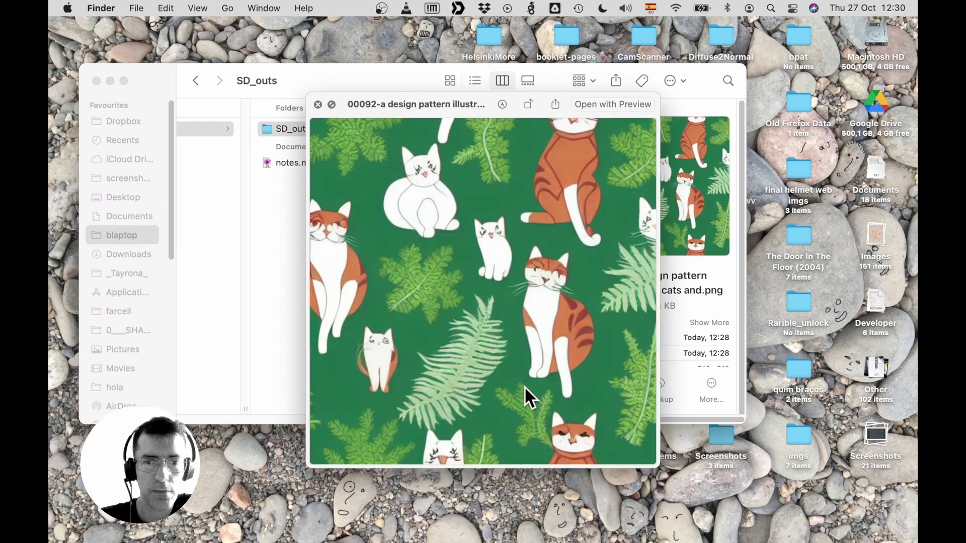
key(Down)
key(Up)
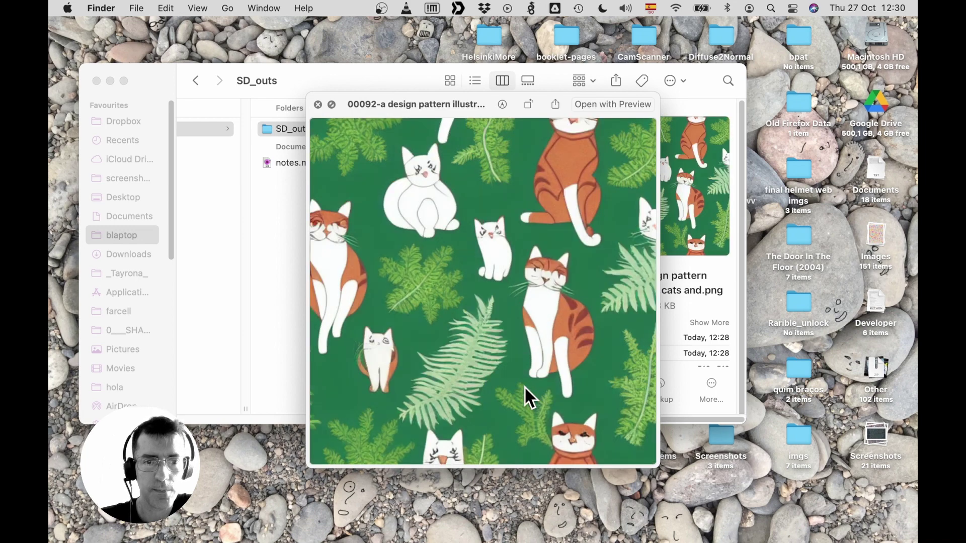
key(space)
Switch to Firefox and check the loss, current step and last saved files of the DesignStyle hypernetwork training.
key(ctrl+Right)
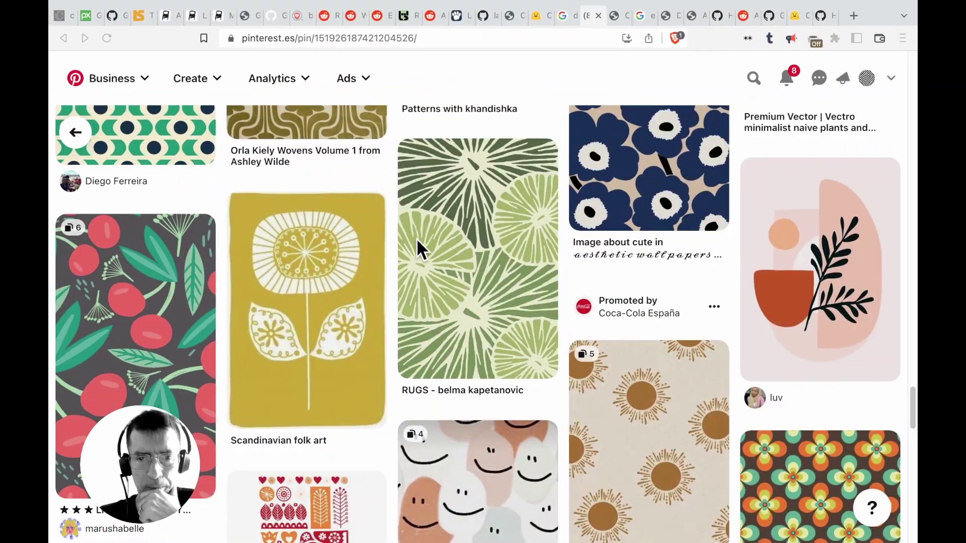
key(ctrl+Right)
key(ctrl+Right)
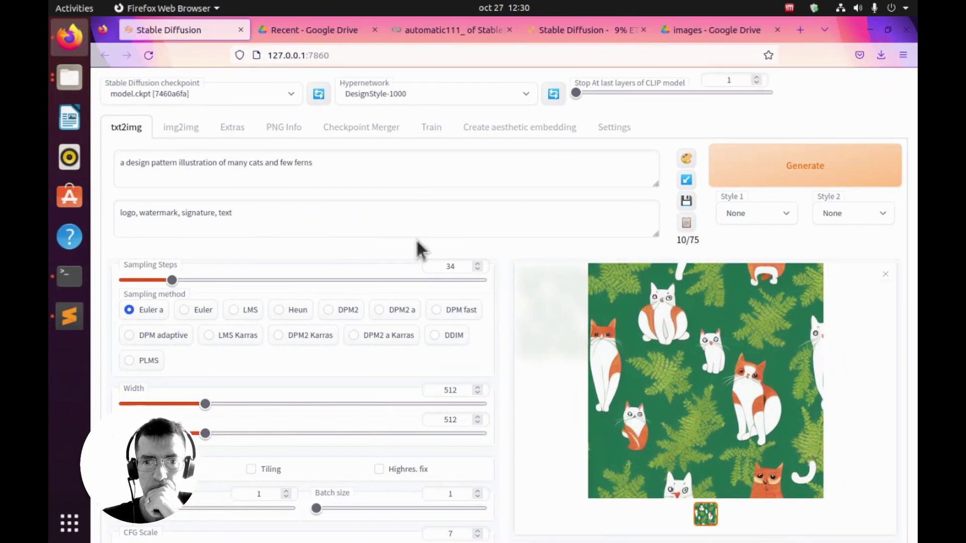
click(604, 36)
scroll(574, 375, down, 2)
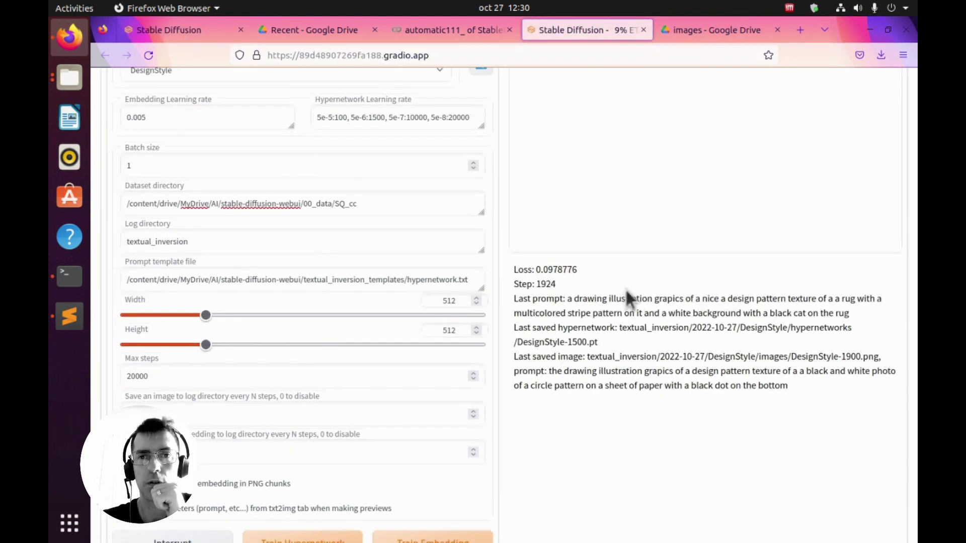
Browse the training preview images in Google Drive's DesignStyle images folder, from DesignStyle-1900 back past DesignStyle-1000.
click(699, 34)
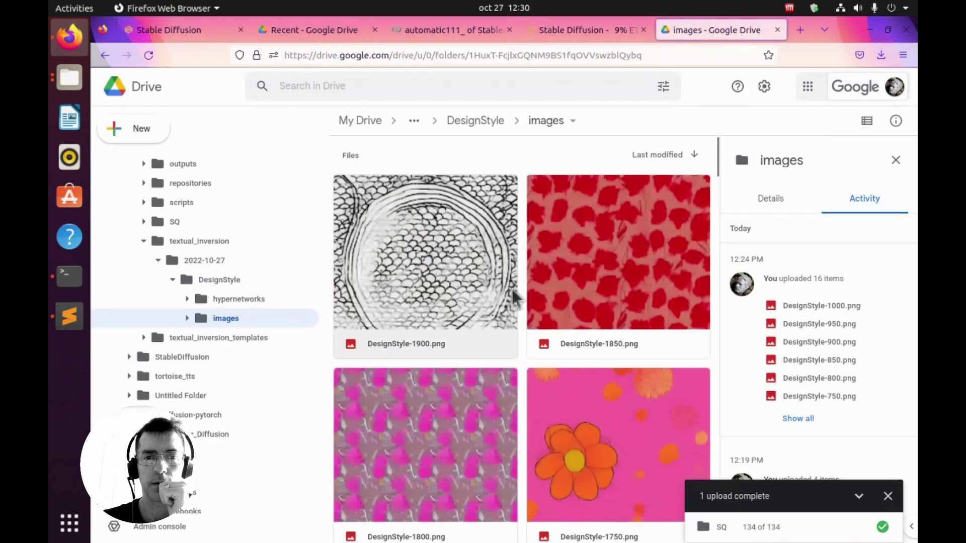
scroll(430, 286, down, 15)
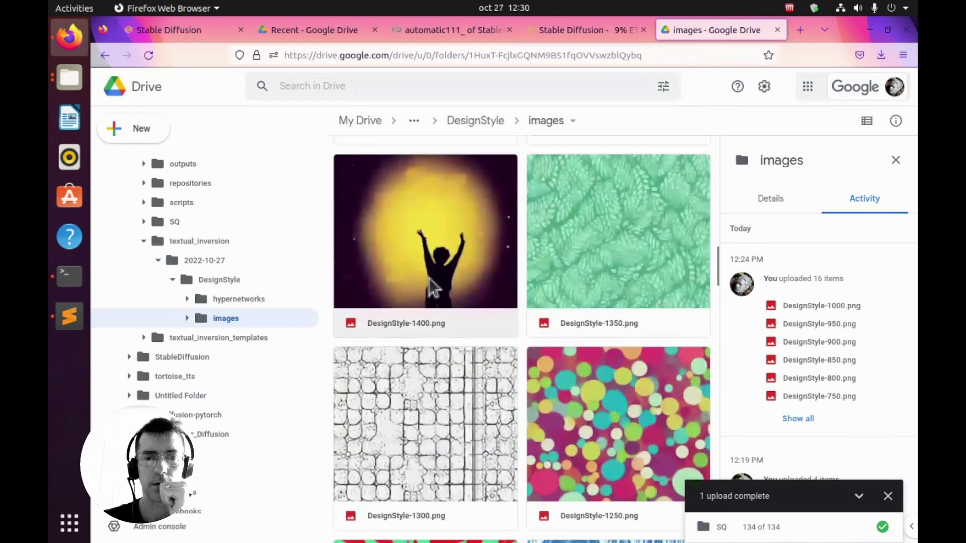
scroll(433, 288, down, 2)
scroll(430, 287, down, 10)
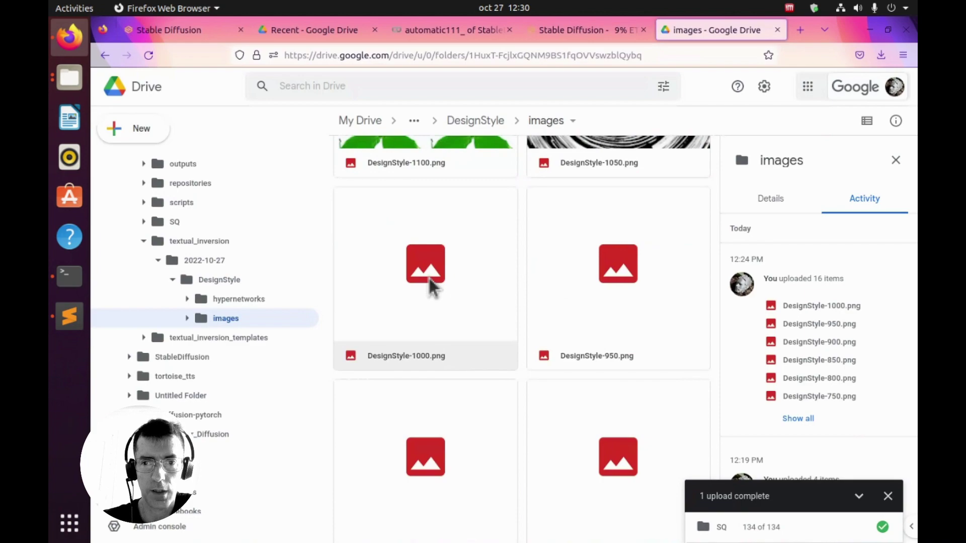
scroll(431, 289, up, 20)
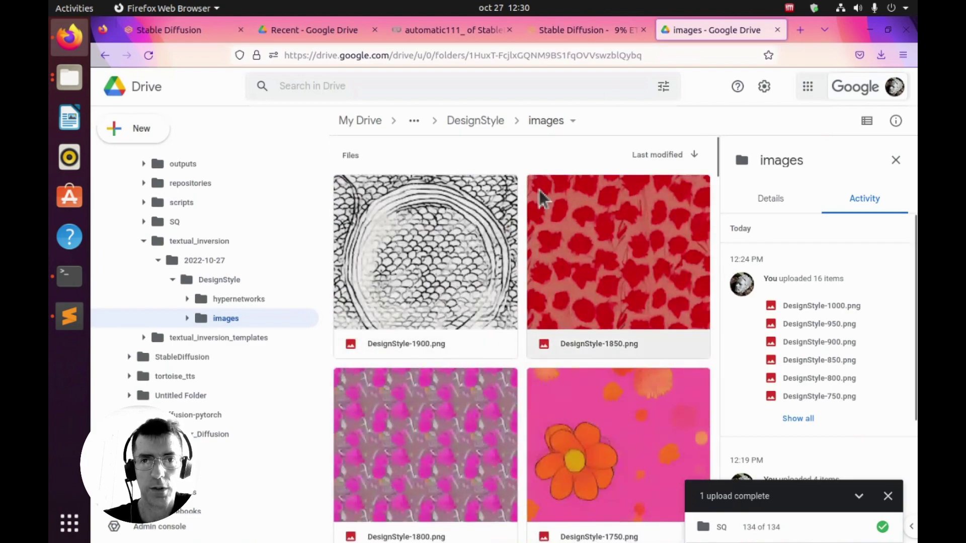
Return to the Stable Diffusion training page and review the DesignStyle run's progress and its last saved hypernetwork and image.
click(569, 32)
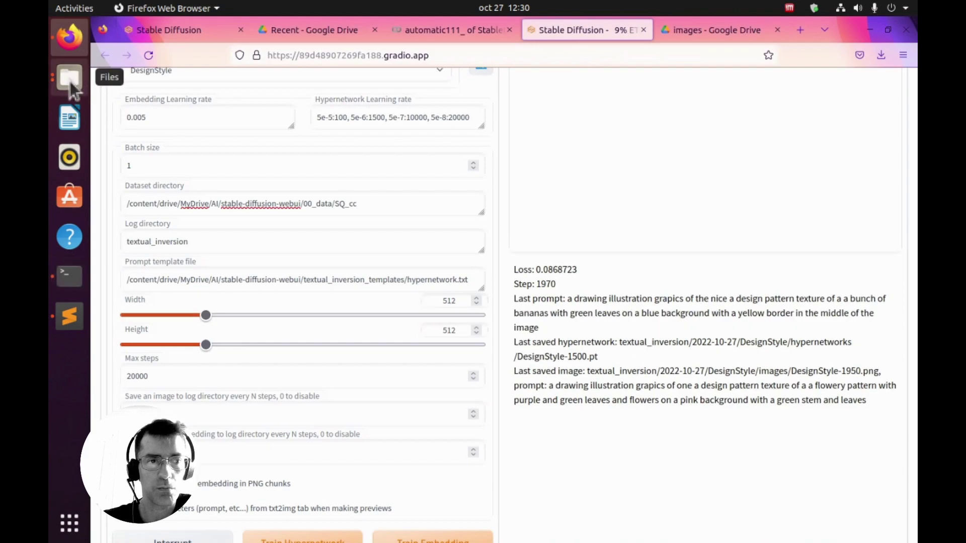
key(ctrl+Left)
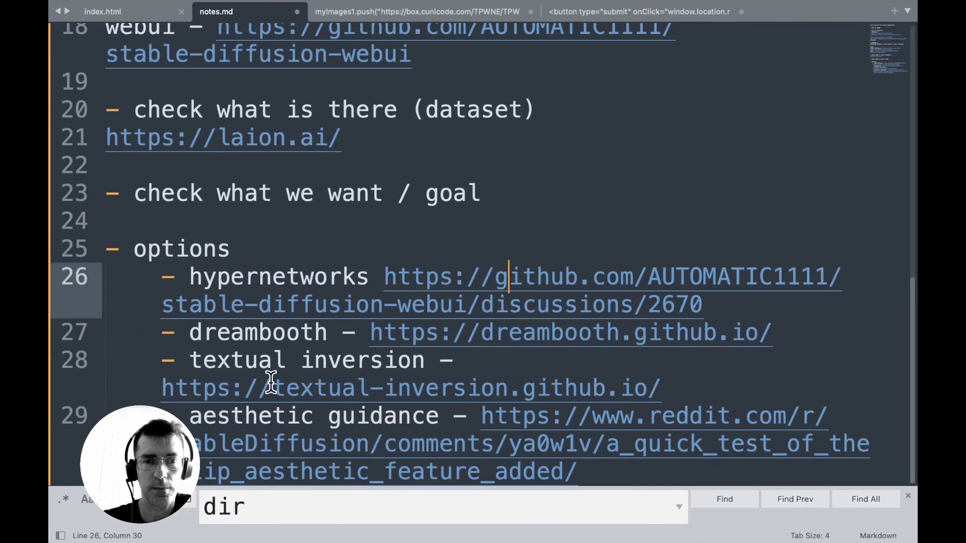
key(ctrl+Left)
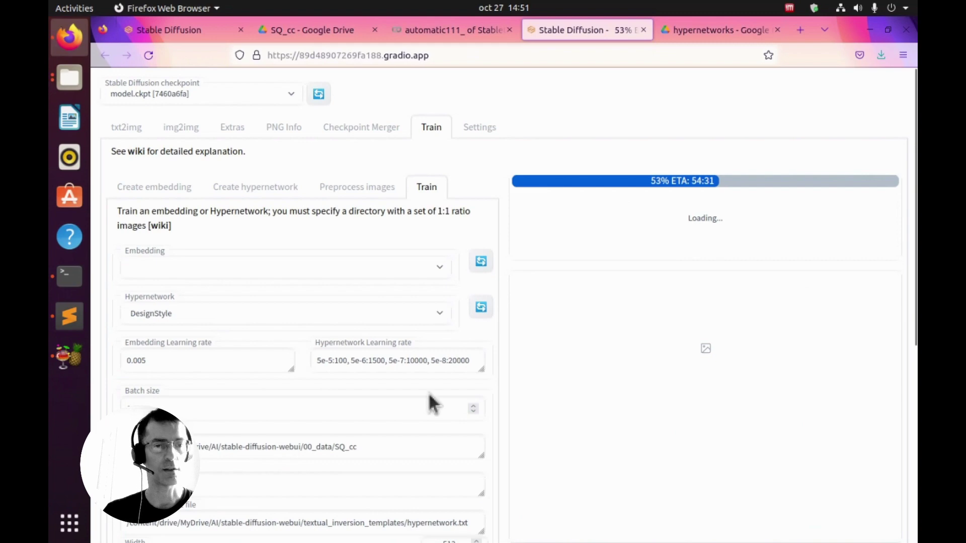
scroll(283, 385, down, 6)
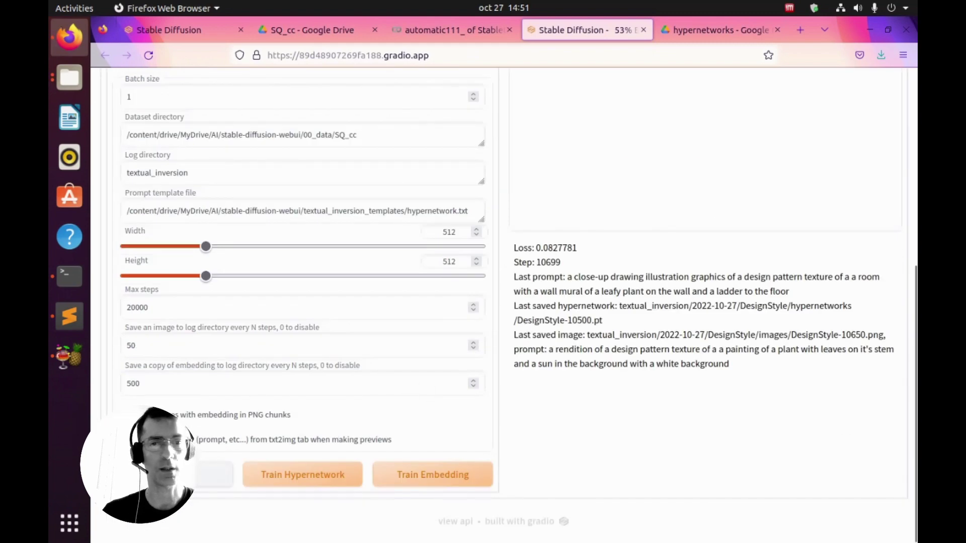
Switch to Google Drive's DesignStyle hypernetworks folder and look through the saved checkpoints from DesignStyle-17000 down to DesignStyle-500.
click(707, 33)
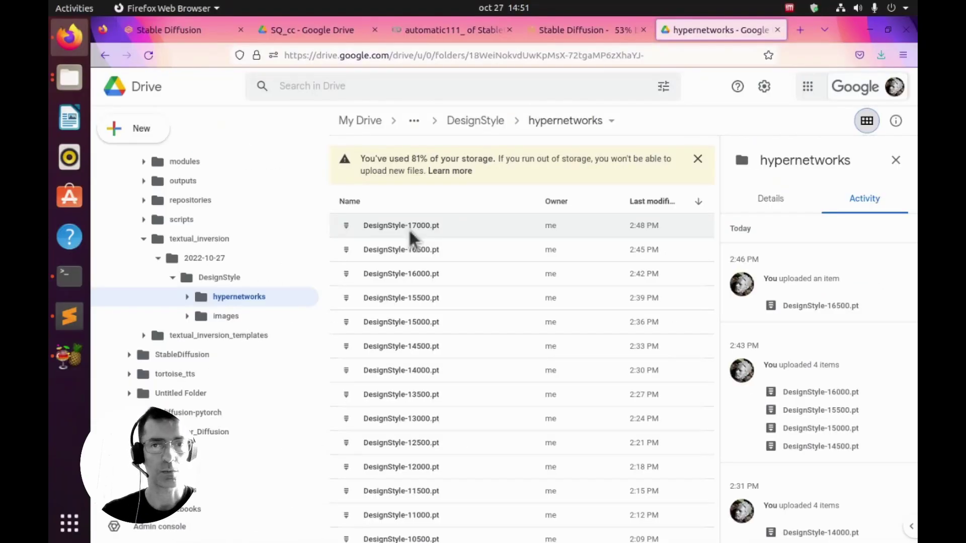
scroll(472, 338, down, 10)
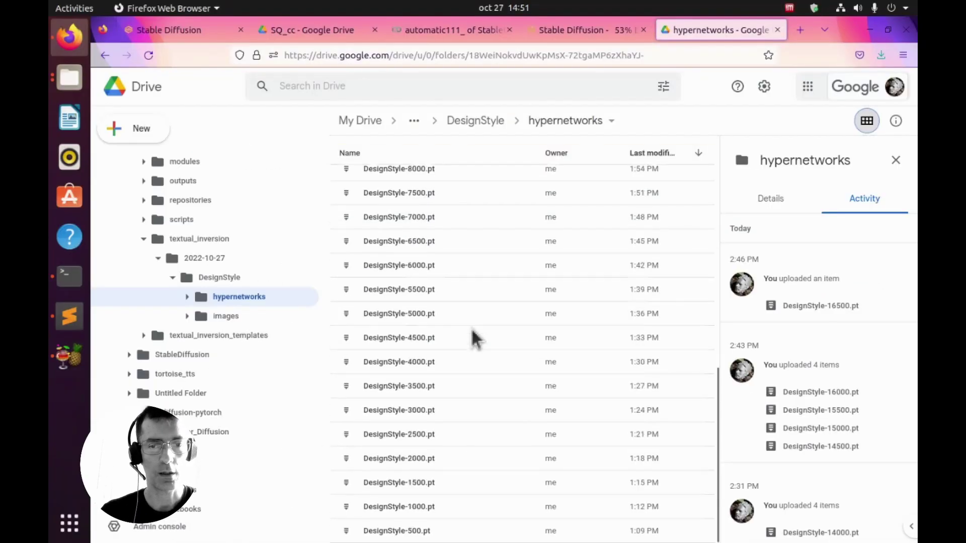
scroll(468, 402, up, 10)
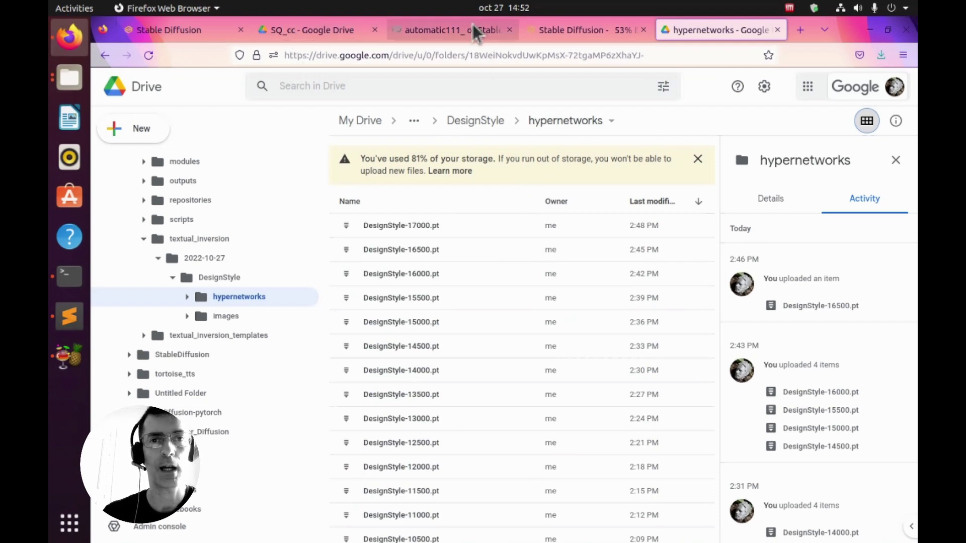
Return to the Stable Diffusion page, refresh the hypernetwork list in its settings and choose DesignStyle as the hypernetwork.
click(571, 30)
scroll(526, 255, up, 6)
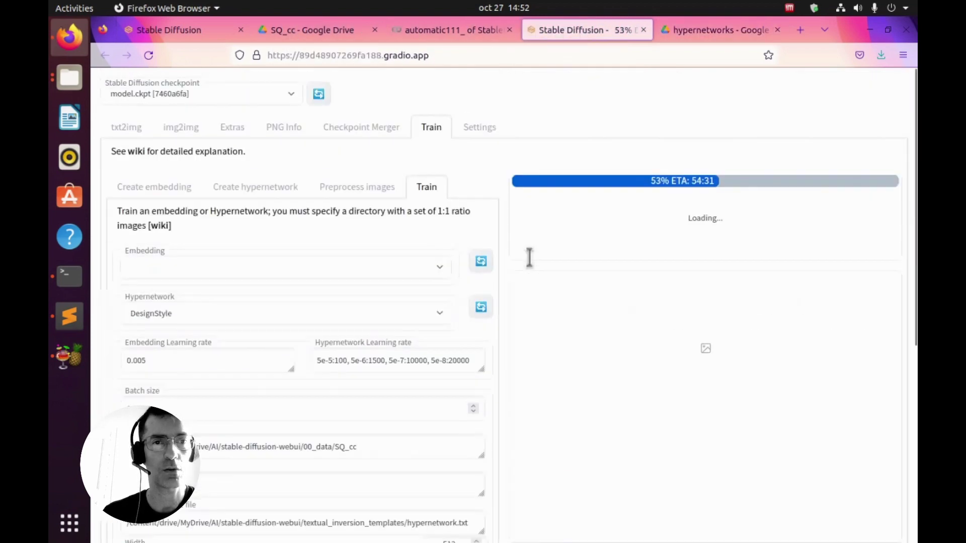
click(117, 131)
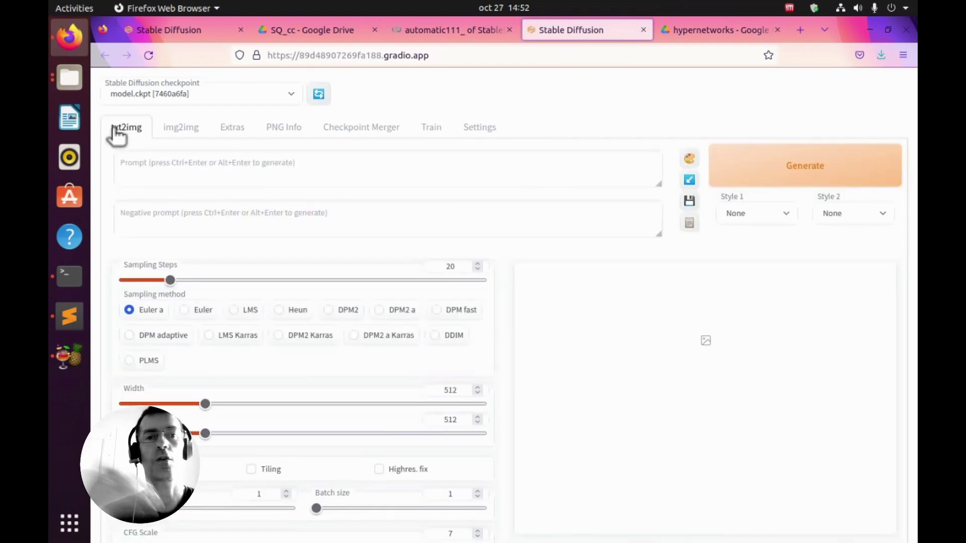
click(475, 126)
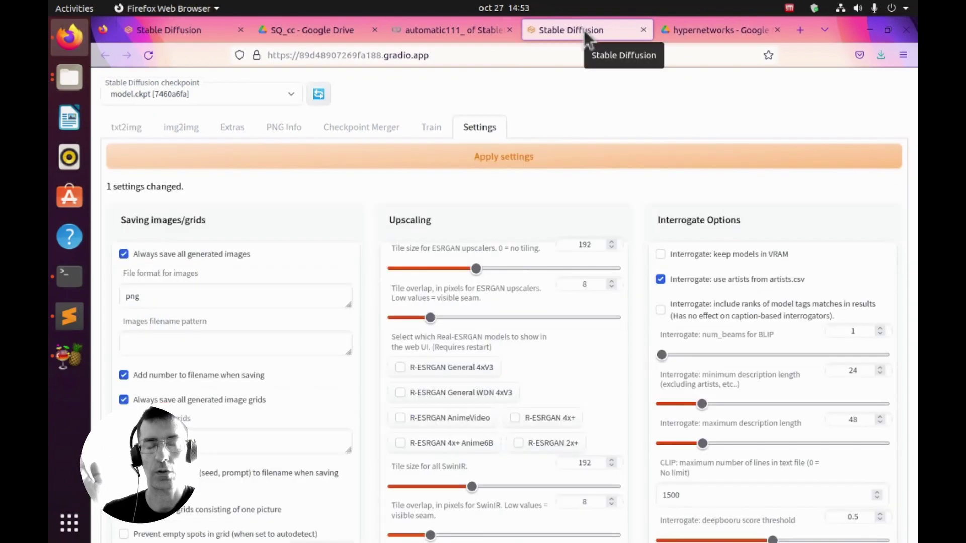
scroll(548, 242, down, 15)
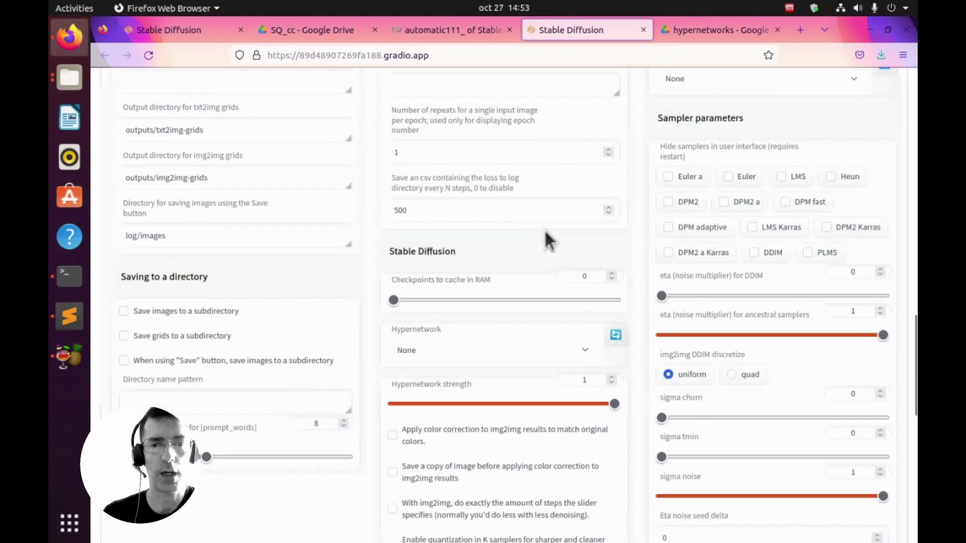
scroll(548, 240, up, 8)
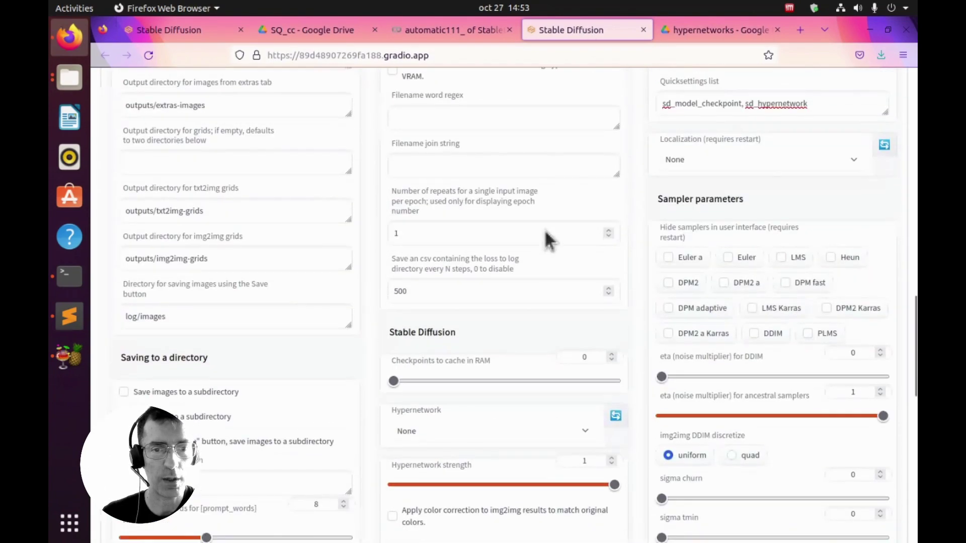
click(588, 309)
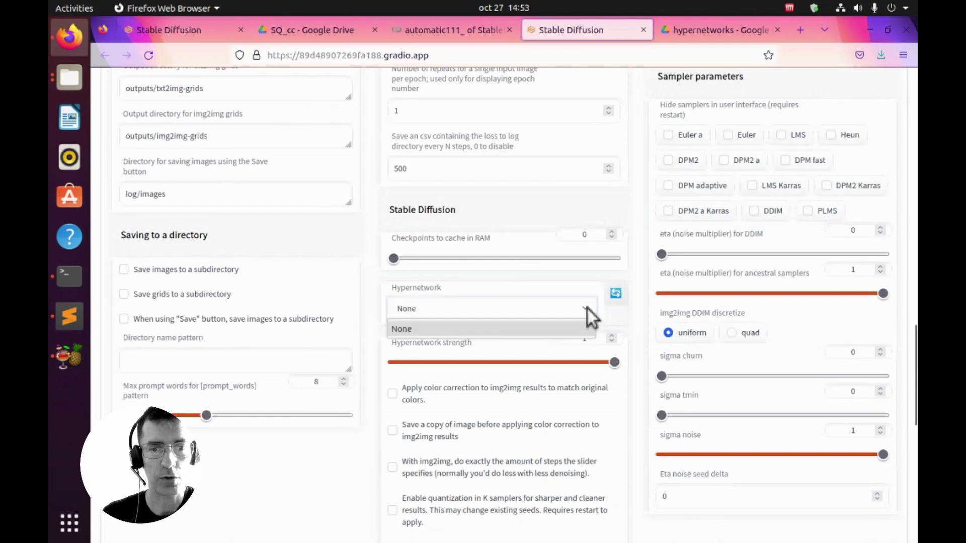
click(616, 293)
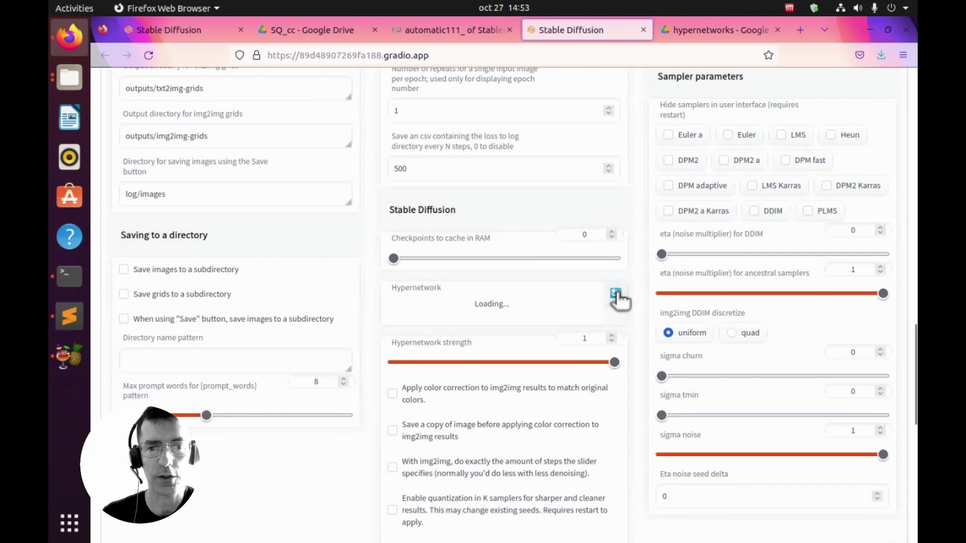
click(586, 308)
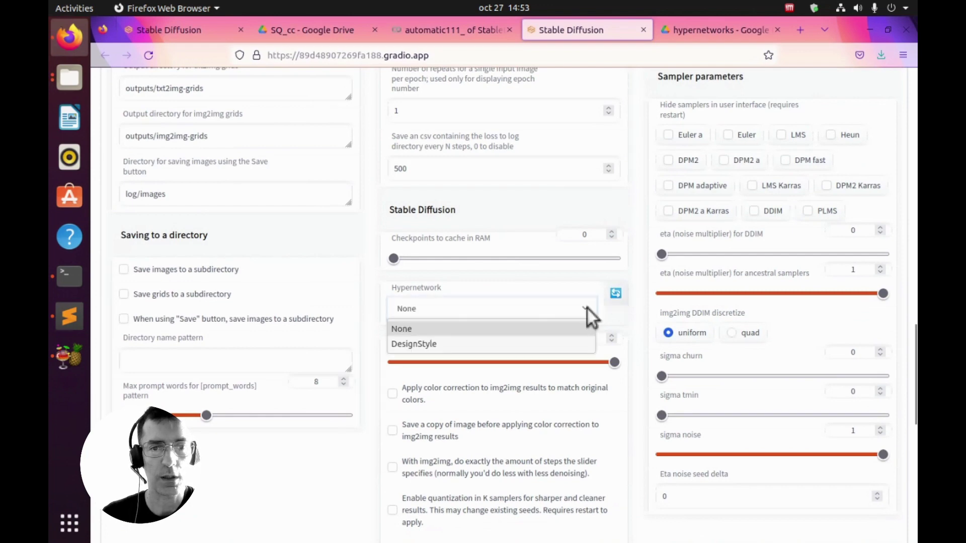
click(534, 346)
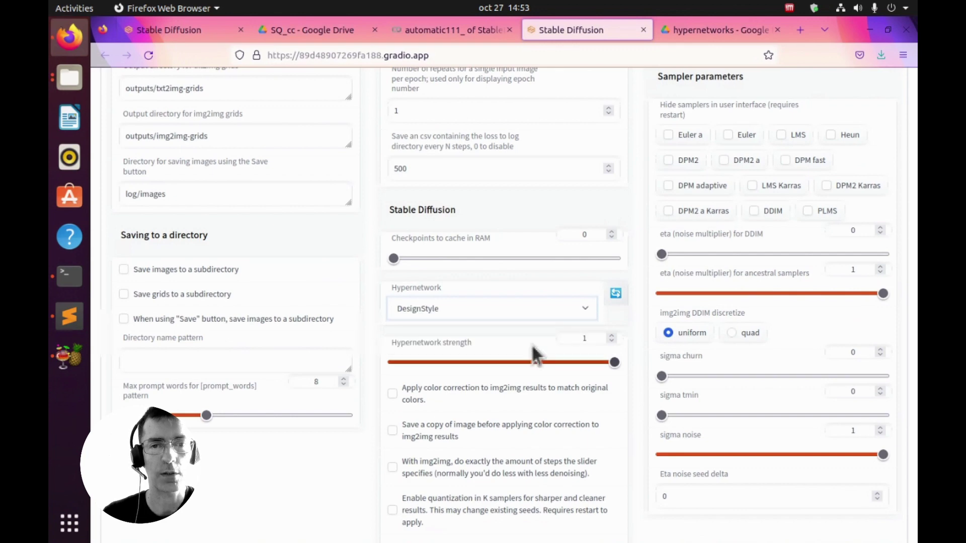
Switch to Google Drive and open stable-diffusion-webui's models/hypernetworks folder to check the DesignStyle.pt file.
click(672, 31)
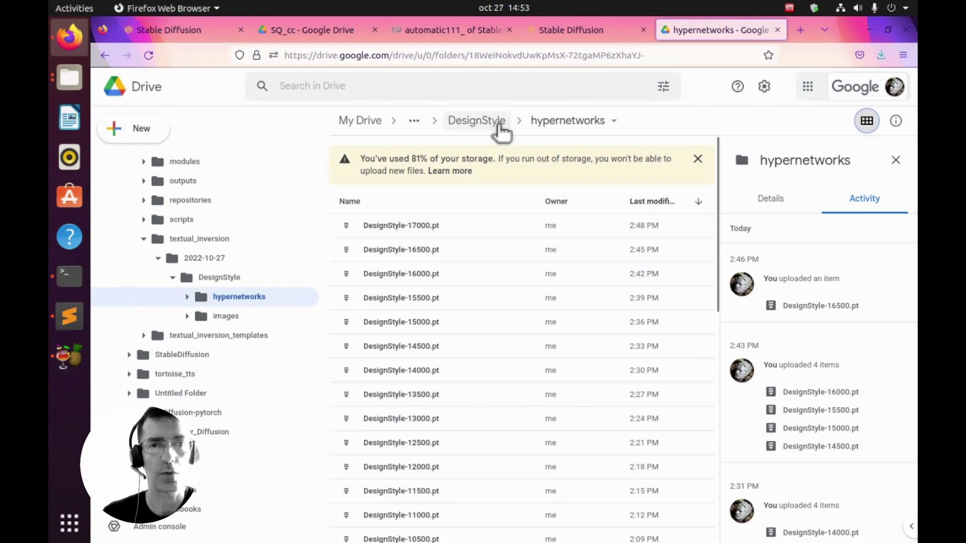
click(415, 124)
click(467, 171)
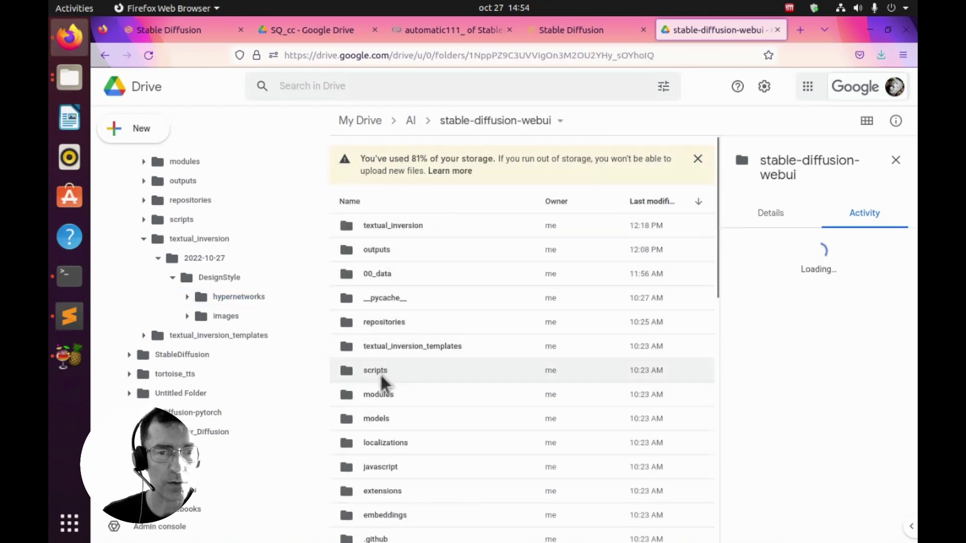
click(374, 423)
double_click(375, 422)
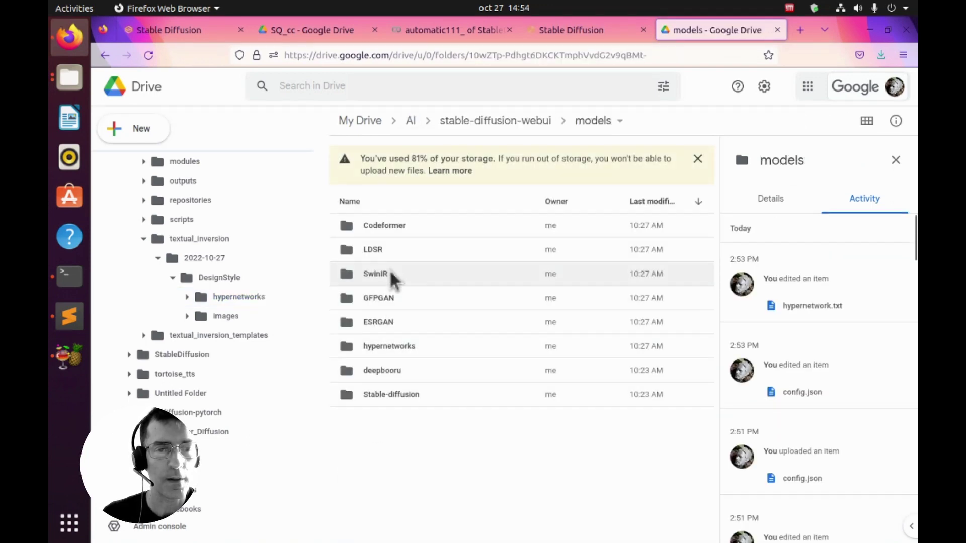
double_click(383, 349)
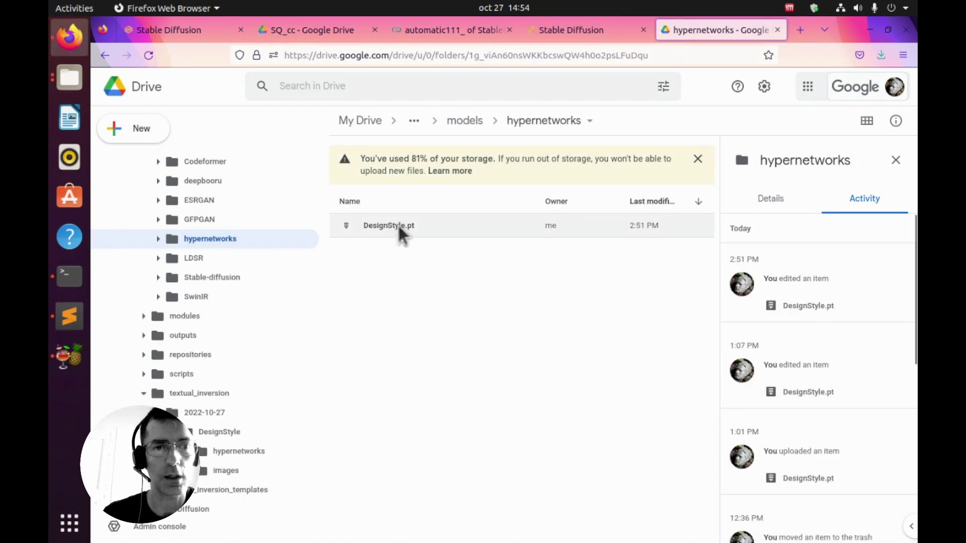
Return to the Stable Diffusion settings and set the hypernetwork to None.
click(574, 29)
click(566, 318)
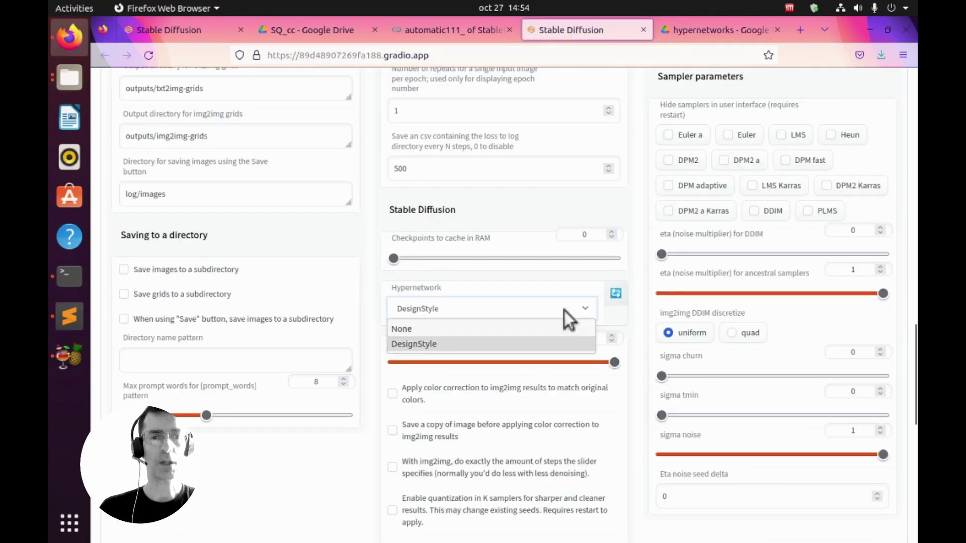
click(493, 330)
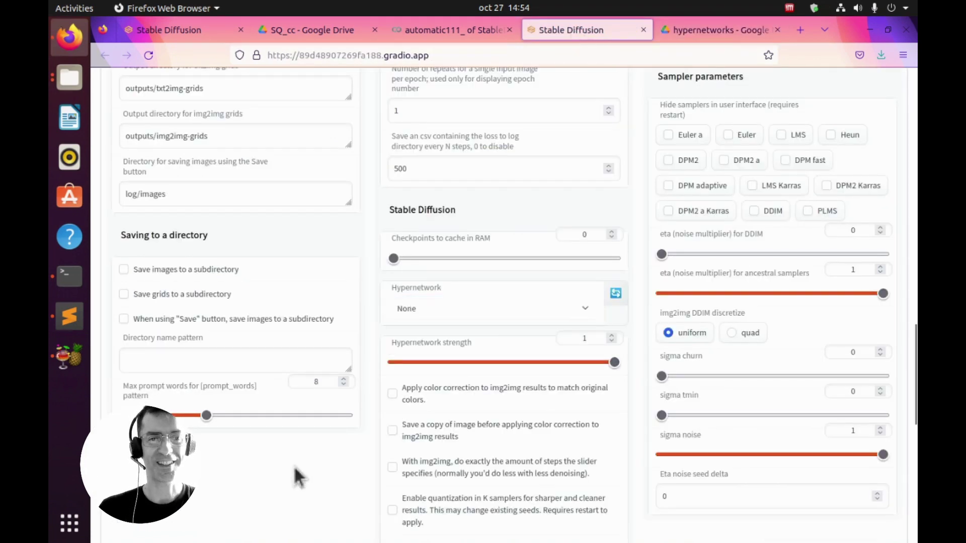
Copy "a drawing illustration graphics of a design pattern texture of a" from hypernetwork.txt in Colab and paste it into the txt2img prompt.
scroll(295, 475, up, 10)
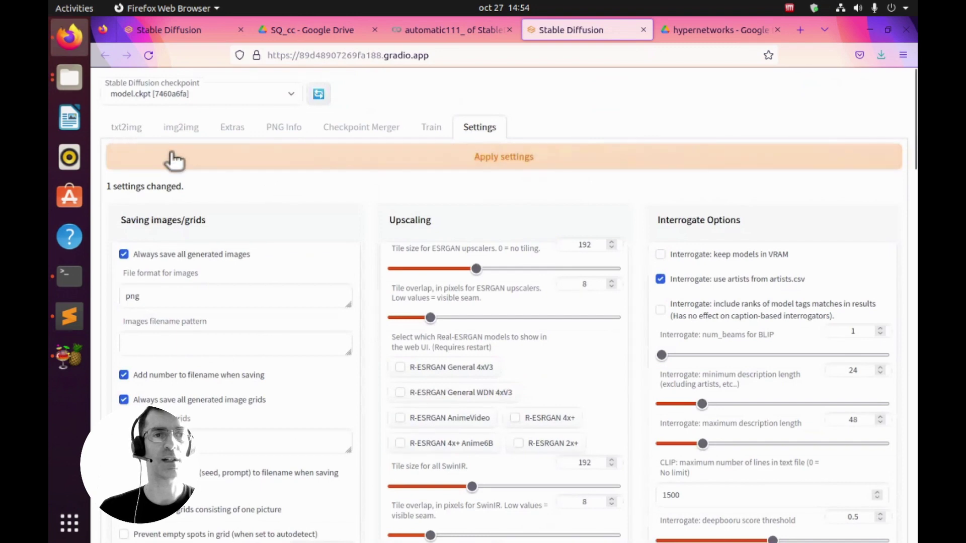
click(128, 132)
click(378, 179)
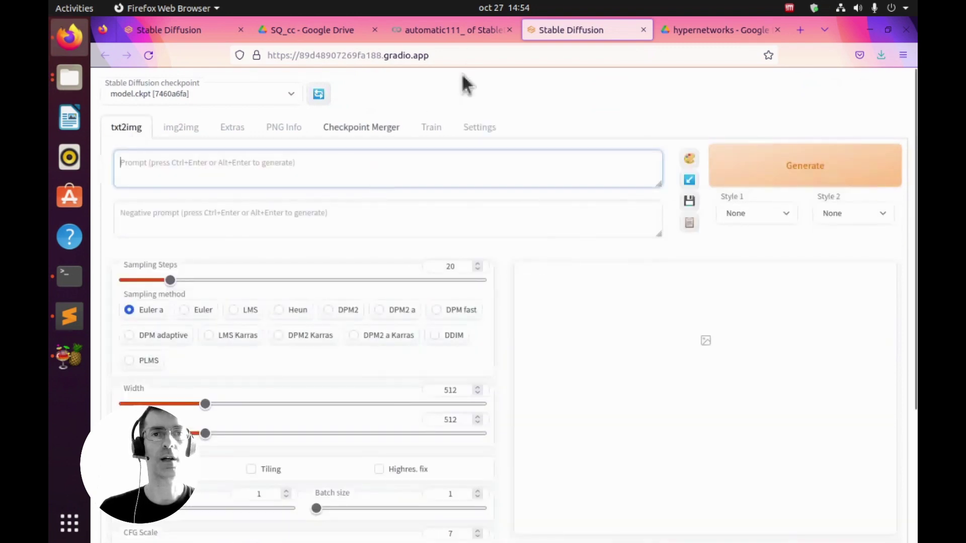
click(462, 44)
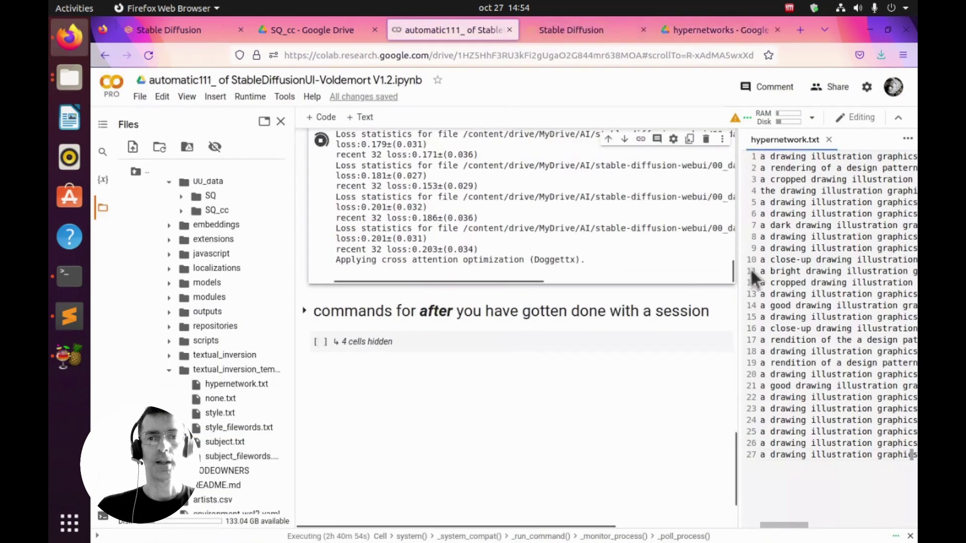
drag(739, 270, 486, 270)
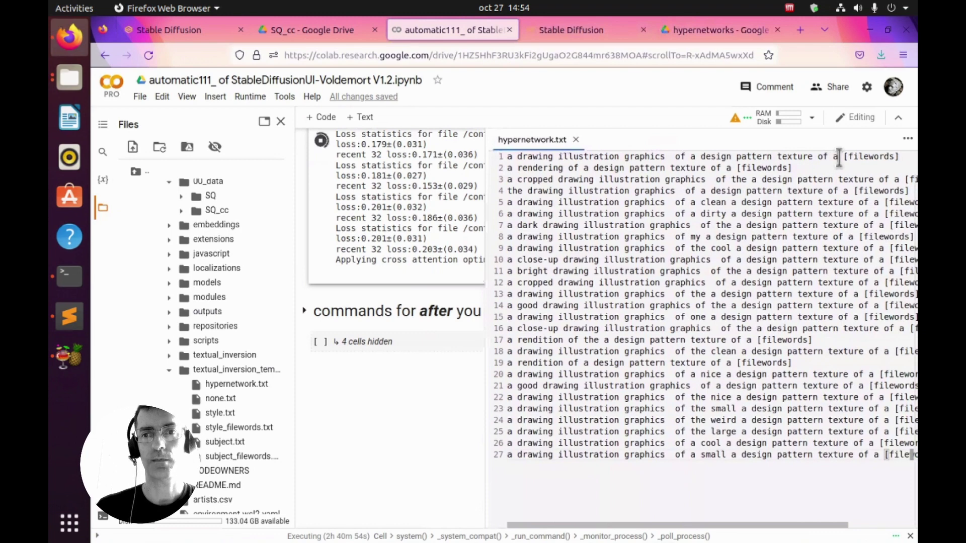
drag(839, 158, 508, 159)
key(ctrl+c)
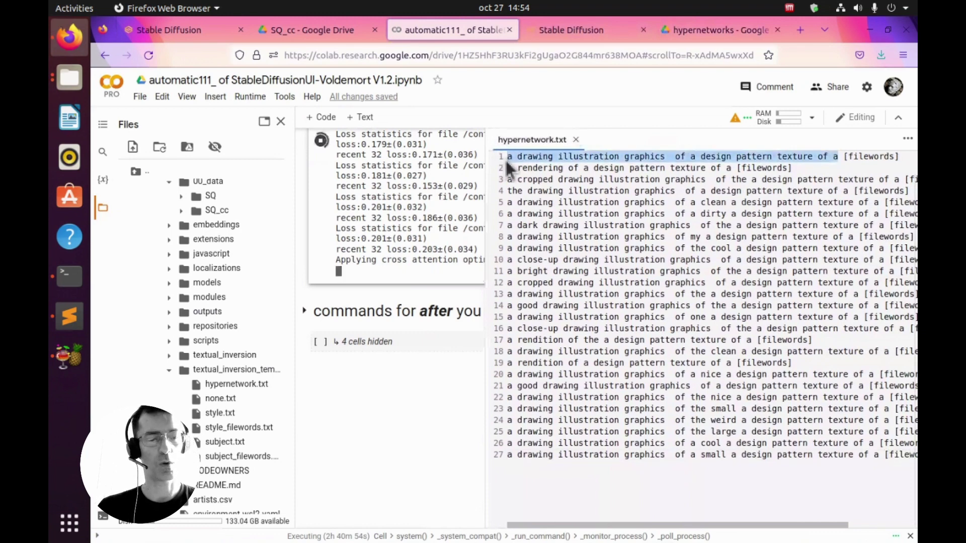
click(584, 32)
key(ctrl+v)
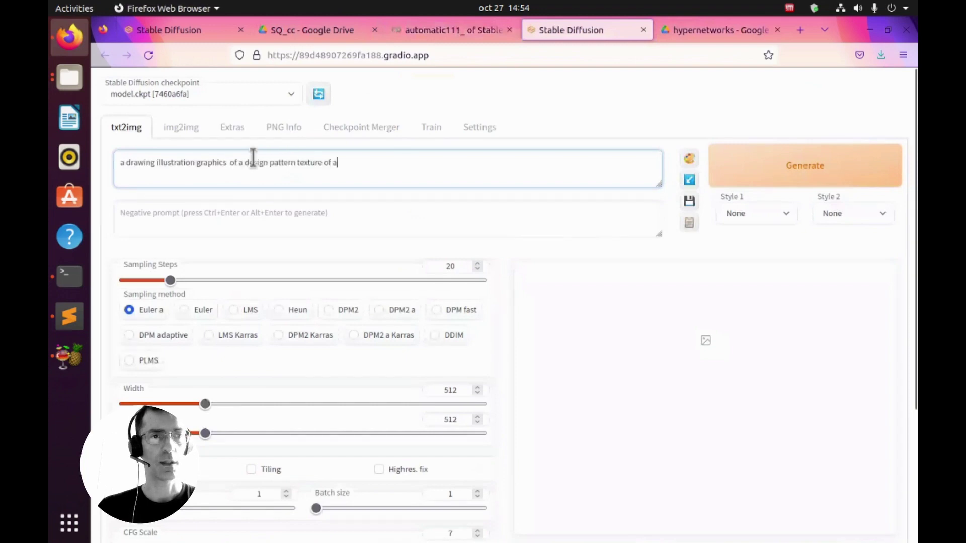
Switch to Google Drive, open the 00_data/SQ_cc dataset folder in grid view and look through its image and caption files.
click(699, 30)
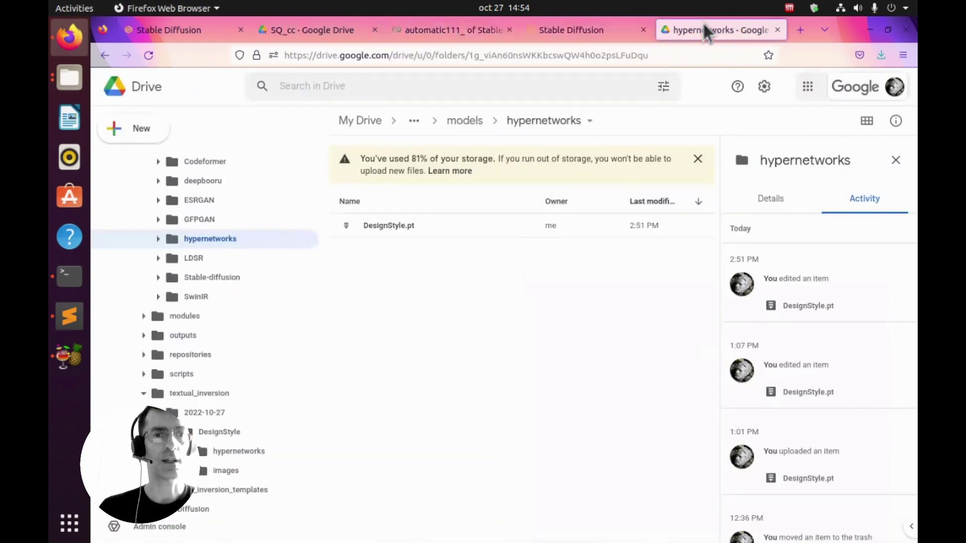
scroll(271, 214, up, 3)
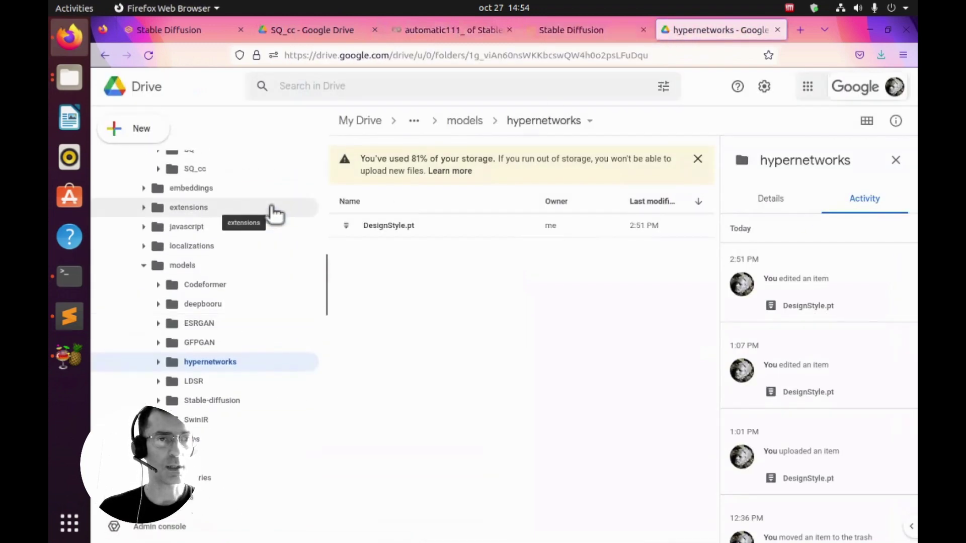
scroll(204, 291, up, 3)
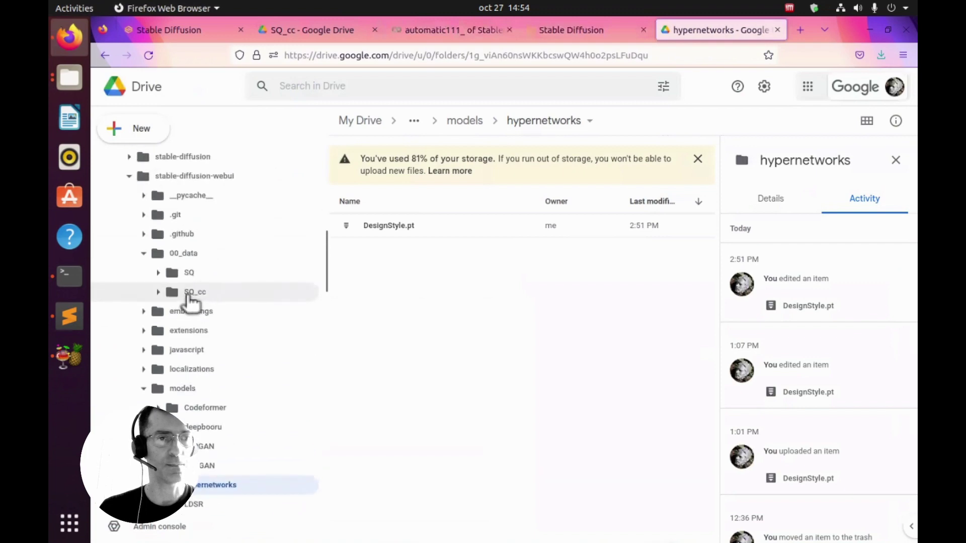
click(191, 292)
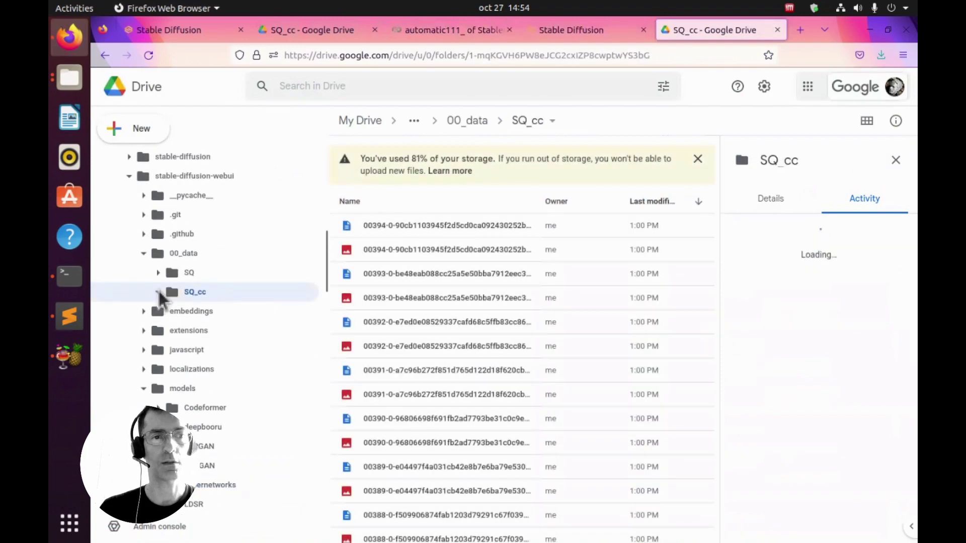
click(158, 292)
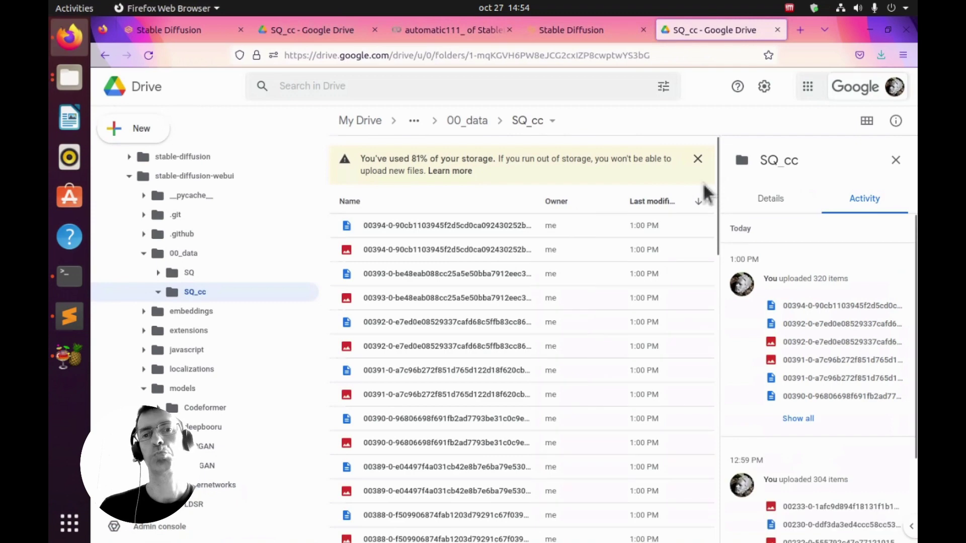
click(866, 121)
scroll(447, 309, down, 2)
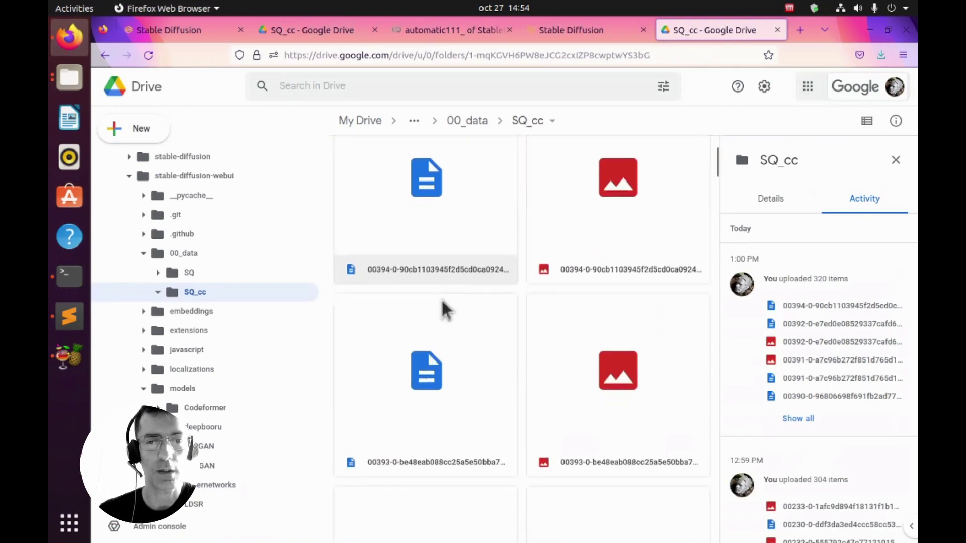
scroll(582, 254, up, 2)
scroll(584, 259, down, 5)
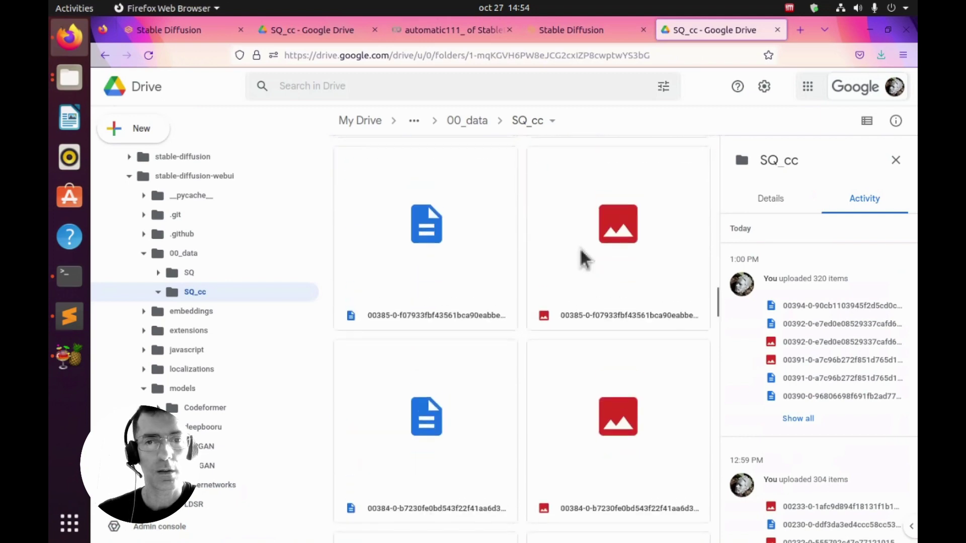
scroll(583, 259, up, 3)
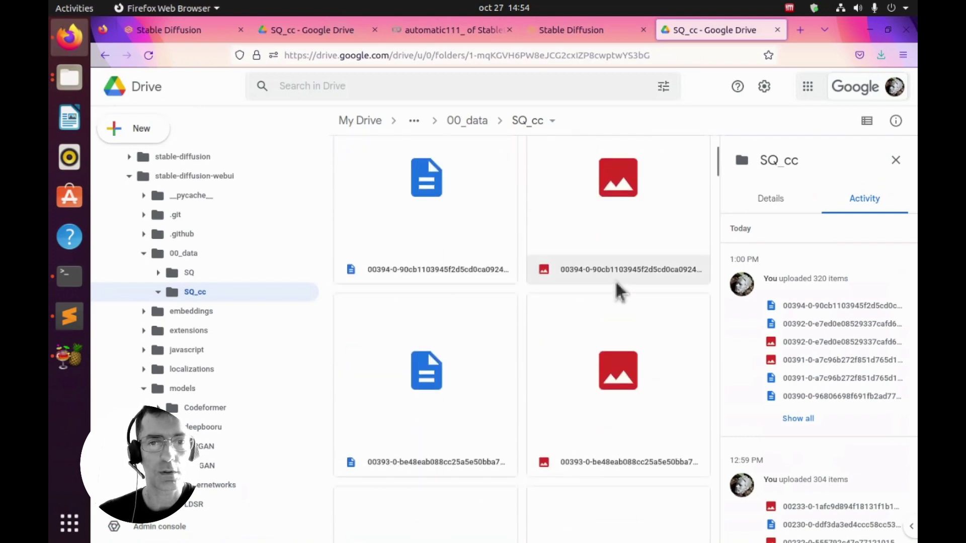
scroll(620, 290, up, 2)
Preview SQ_cc dataset files, from the 00394 image through the 00392 caption to the 00391 image.
click(599, 313)
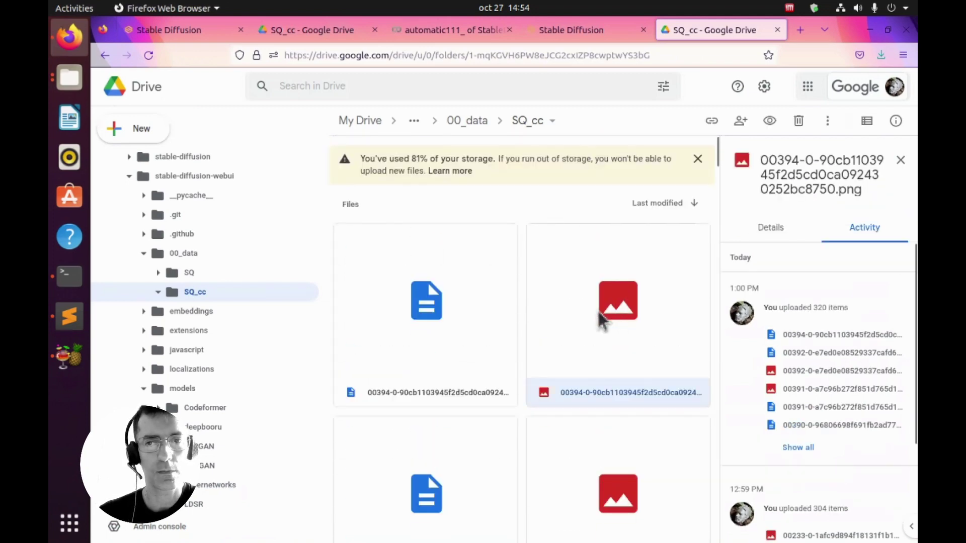
double_click(600, 313)
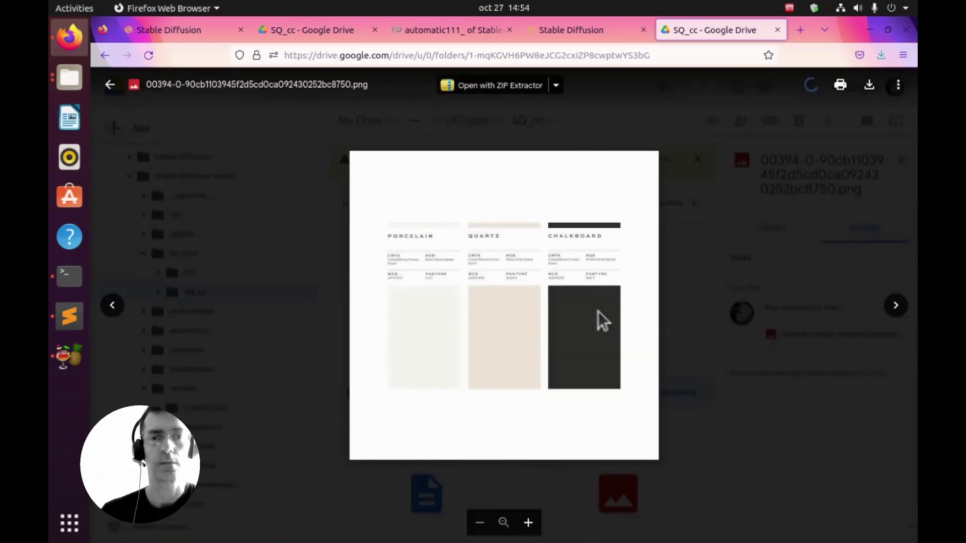
key(Left)
key(Left)
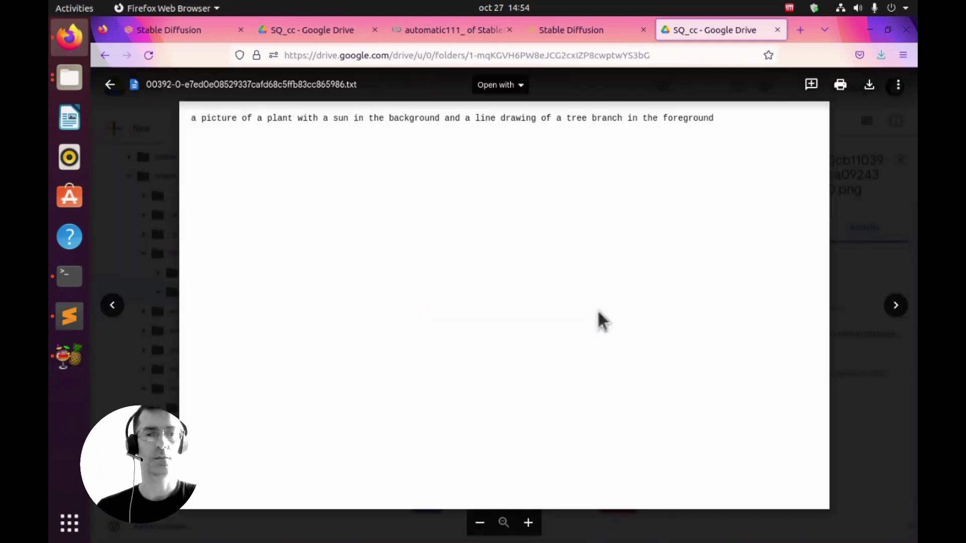
key(Left)
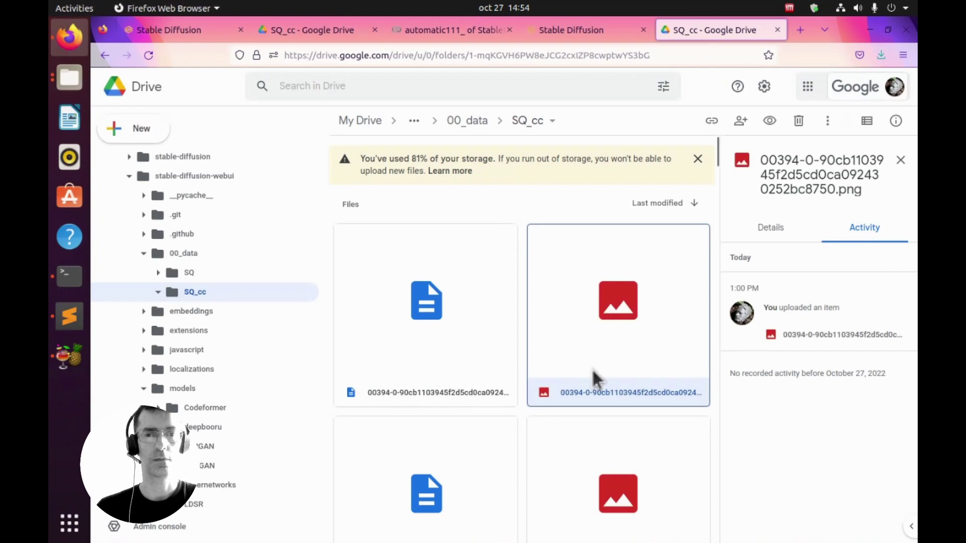
scroll(538, 387, down, 10)
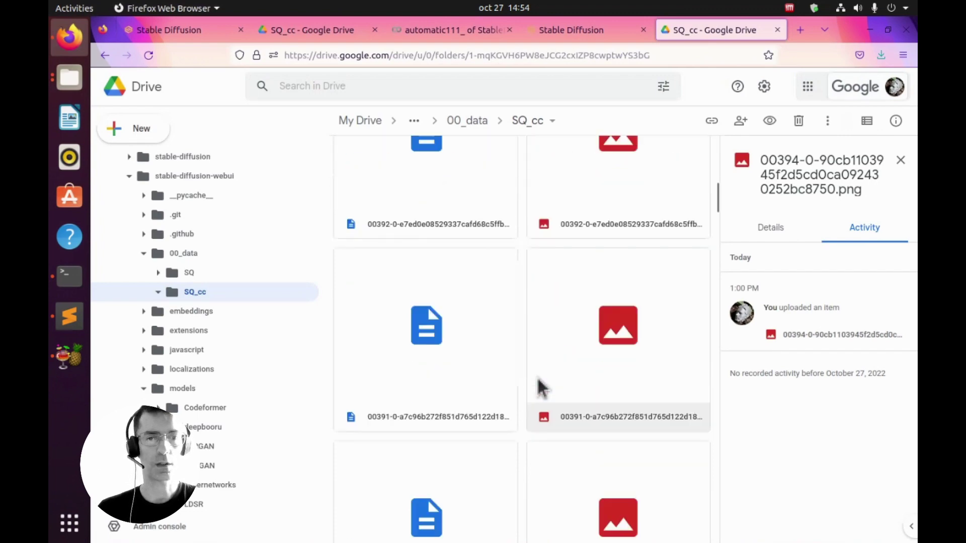
double_click(589, 372)
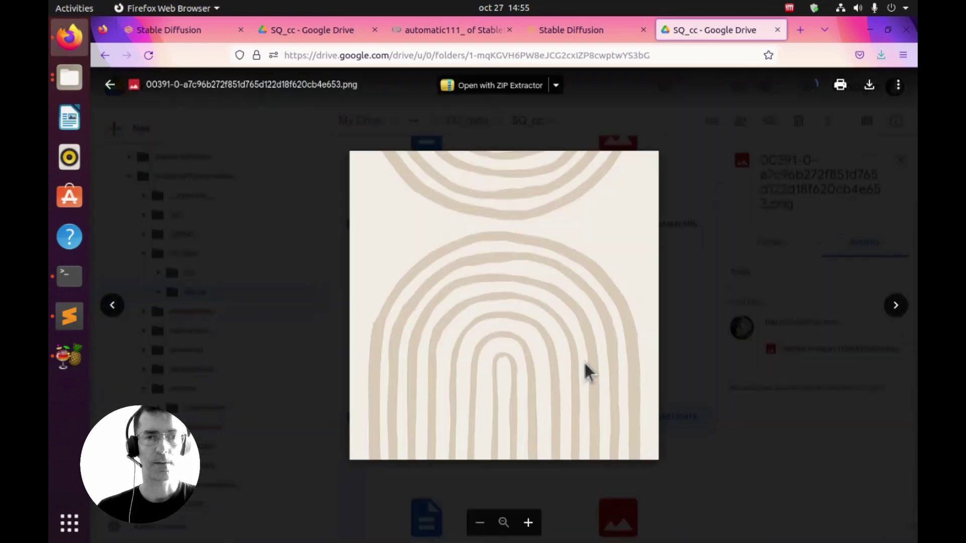
Copy the 00391 caption "a white and beige wallpaper with a spiral design on it's side, with a white background" and append it to the txt2img prompt.
key(Escape)
double_click(463, 358)
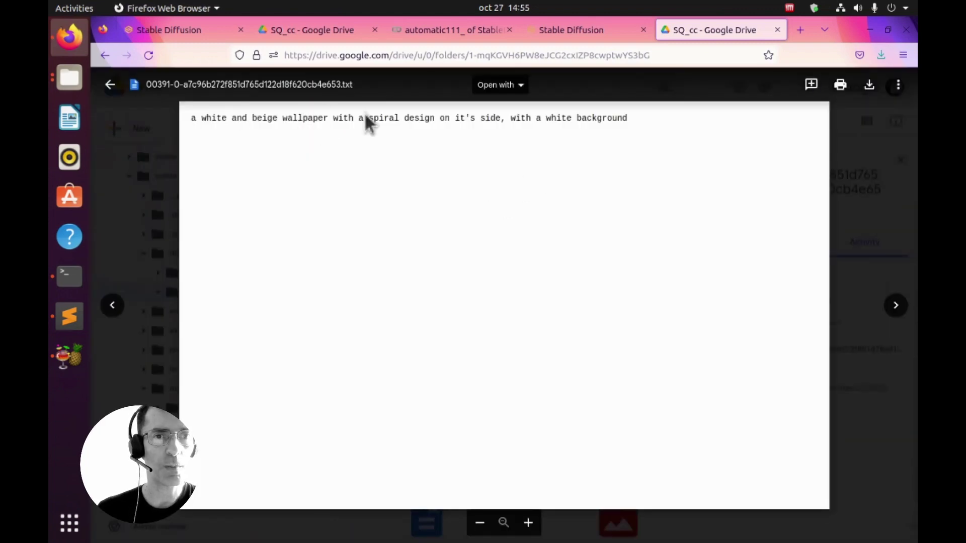
drag(643, 122, 262, 111)
key(ctrl+c)
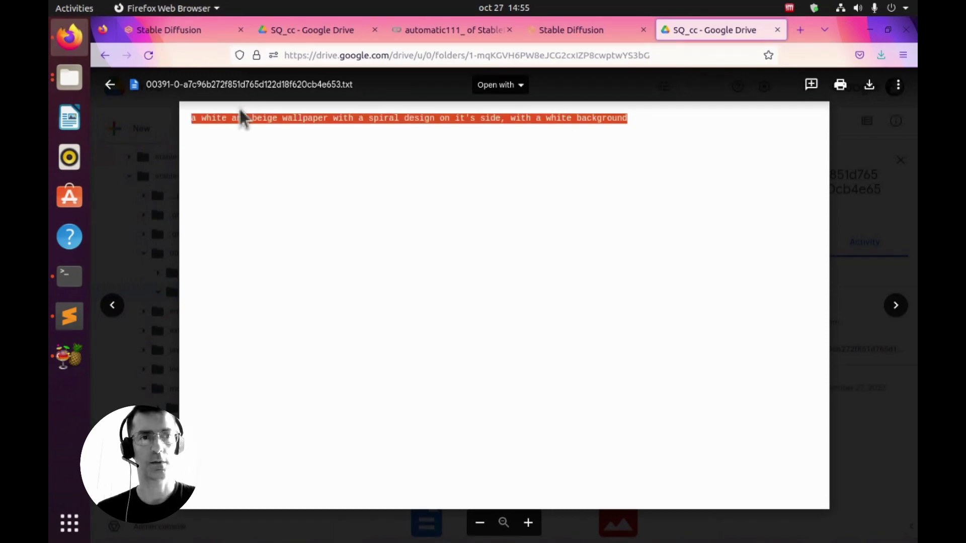
click(449, 31)
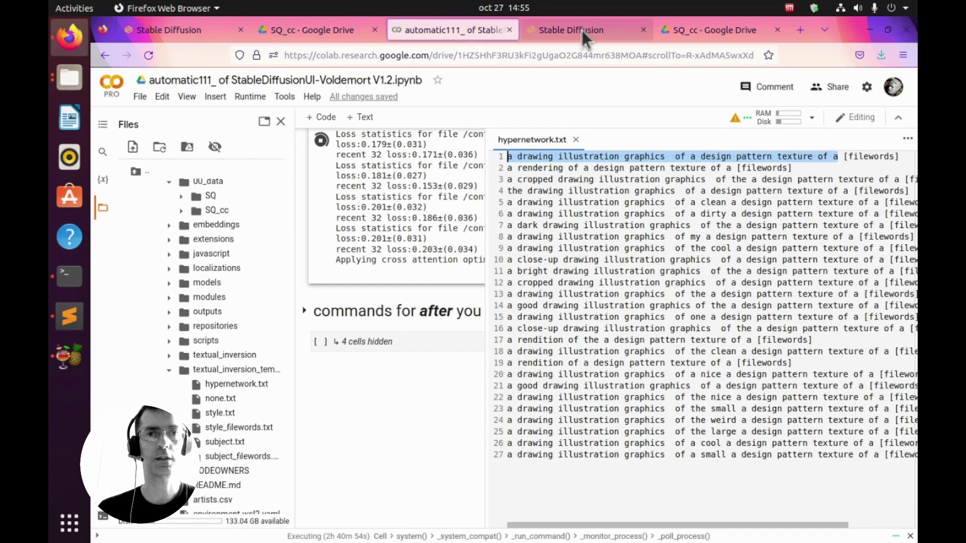
click(584, 32)
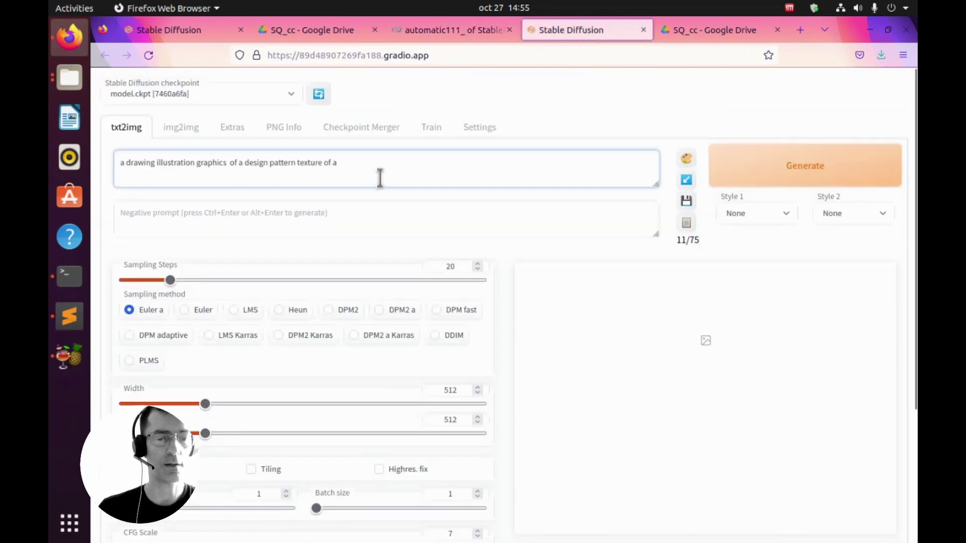
key(ctrl+v)
Generate an image from the combined template and caption prompt, then enlarge it and review its generation details.
click(794, 173)
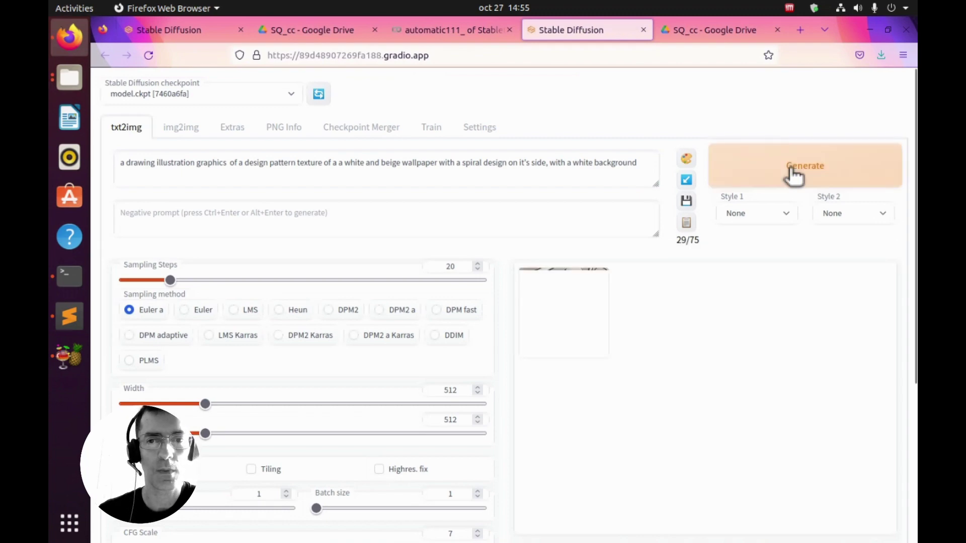
click(579, 306)
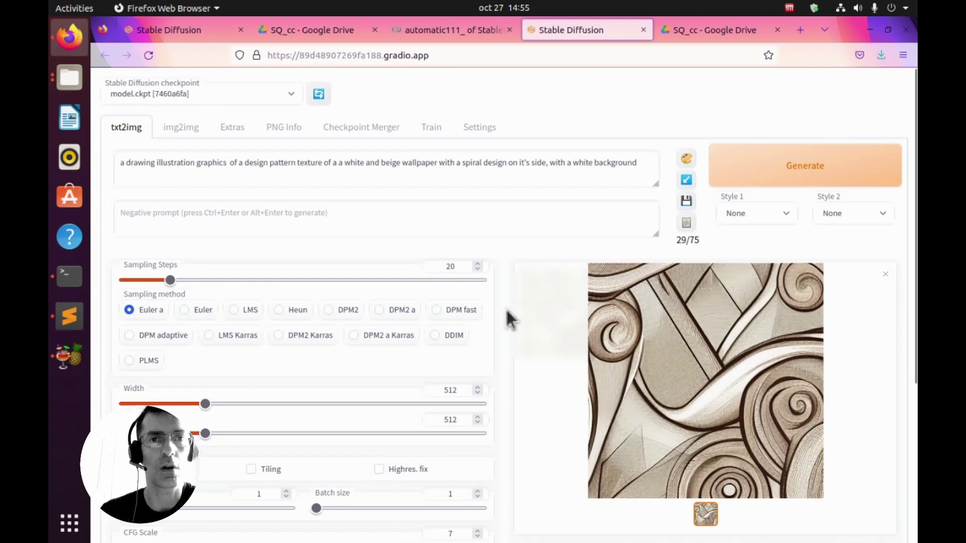
scroll(509, 319, down, 4)
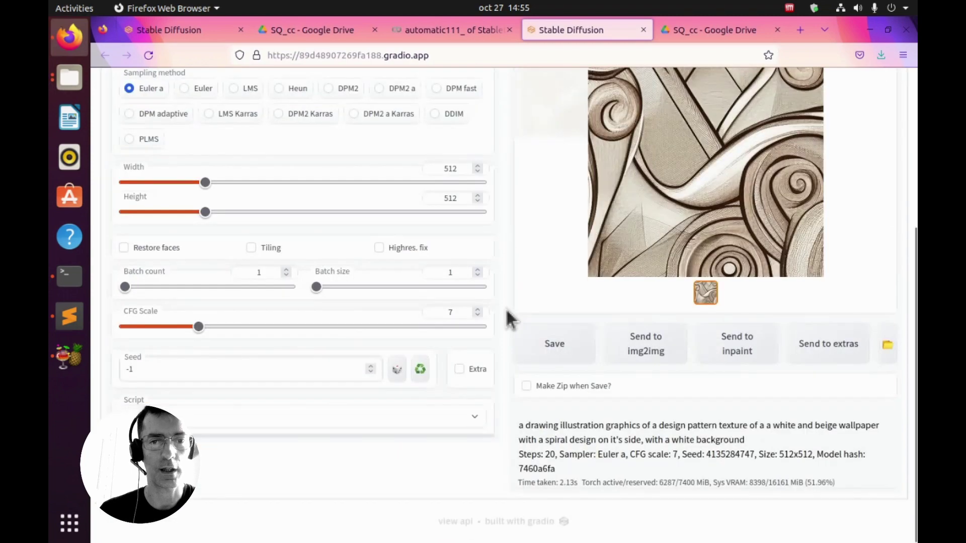
scroll(509, 320, up, 4)
scroll(509, 320, down, 4)
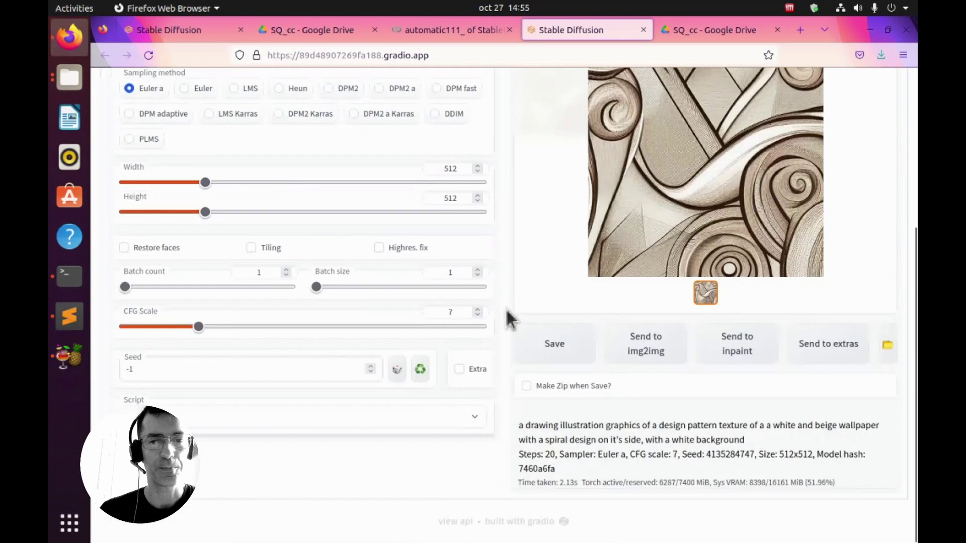
scroll(509, 320, up, 4)
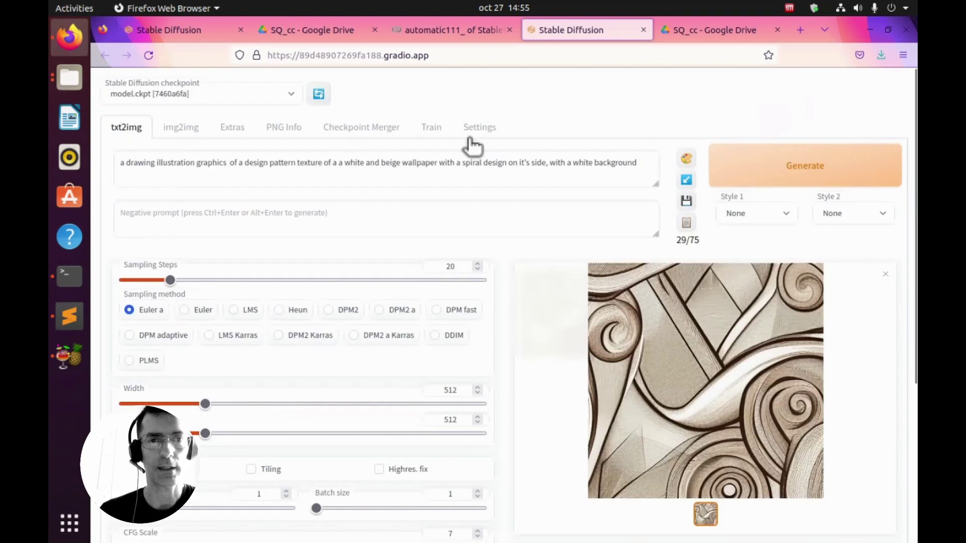
Set the hypernetwork to DesignStyle in the Stable Diffusion settings.
click(485, 128)
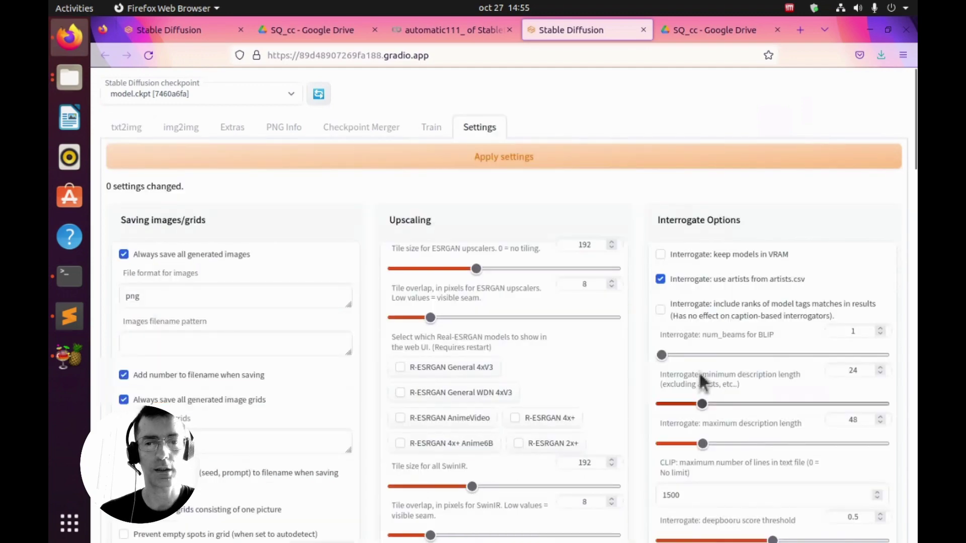
scroll(701, 382, down, 10)
scroll(702, 382, down, 5)
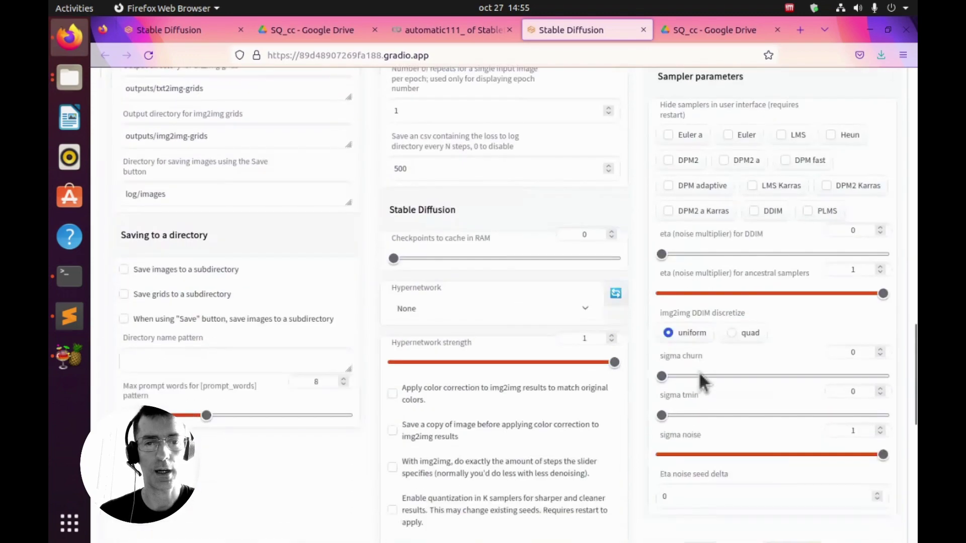
click(586, 314)
click(459, 344)
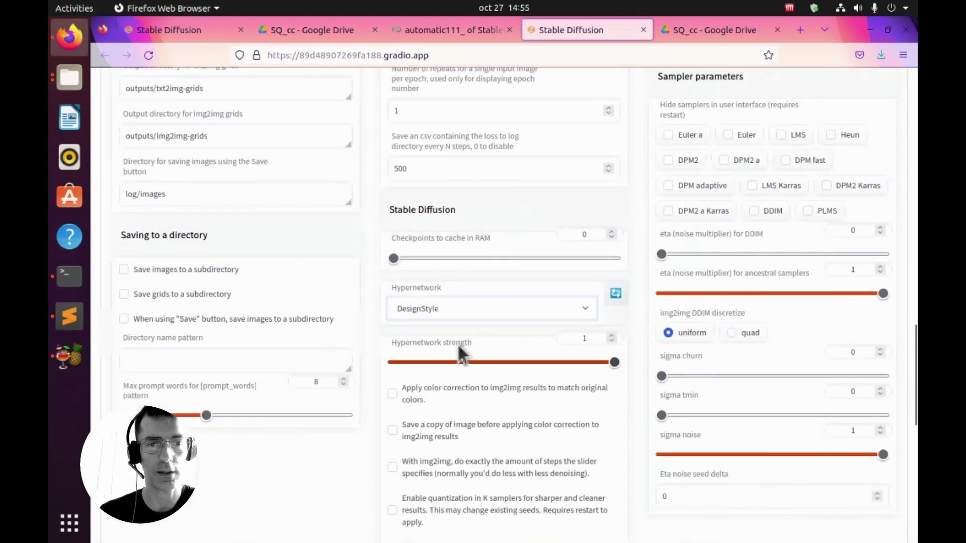
scroll(347, 488, up, 15)
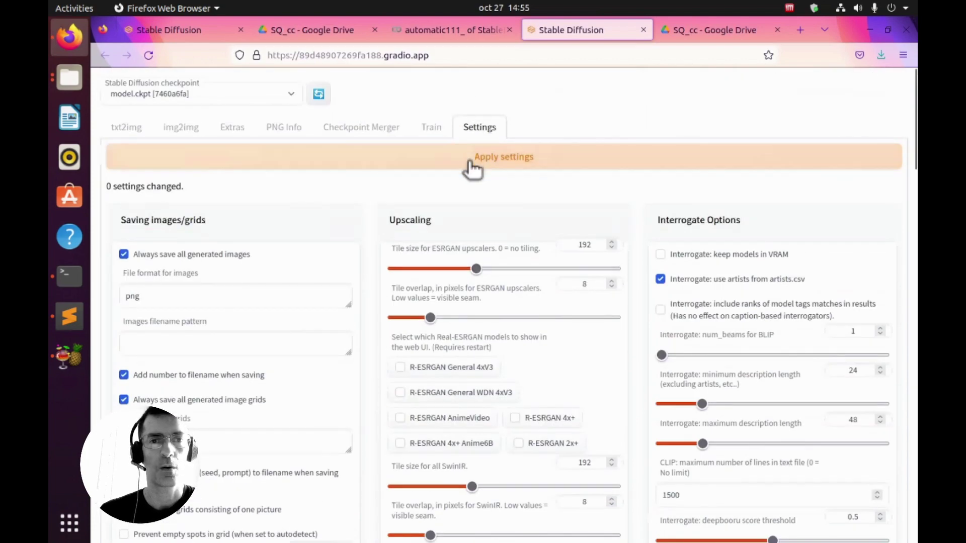